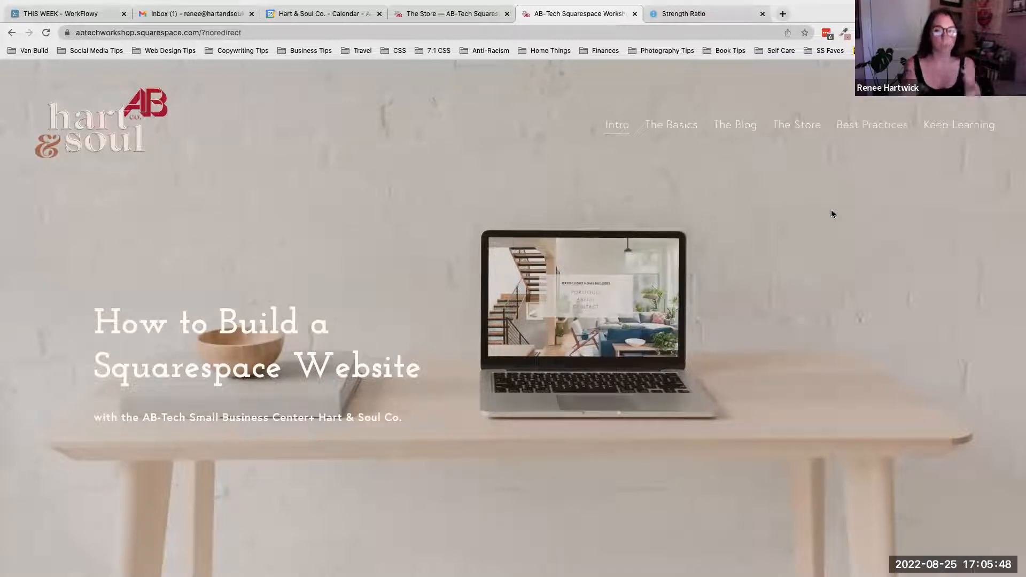
# Look over the workshop site's Intro page, from the title banner and presenter introduction down to the "What can your website do?" section.
pyautogui.scroll(-1, 696, 286)
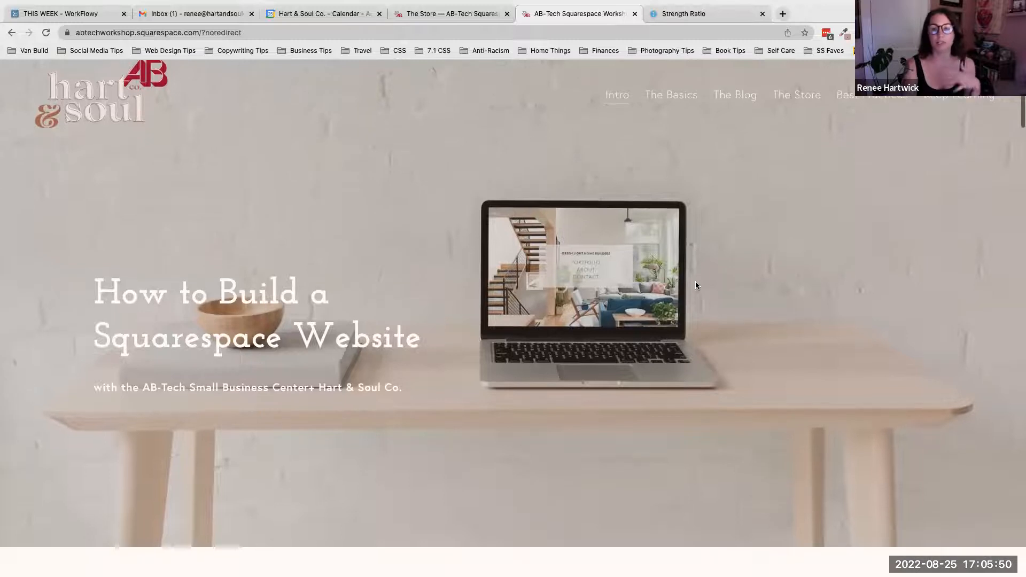
pyautogui.scroll(1, 696, 285)
pyautogui.moveTo(676, 123)
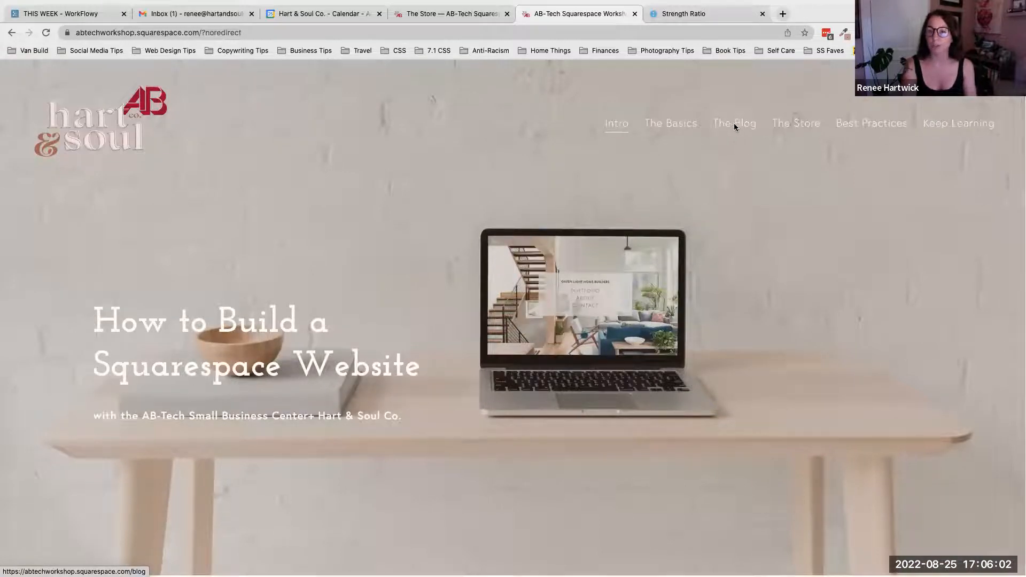
pyautogui.scroll(-1, 730, 129)
pyautogui.scroll(-6, 651, 221)
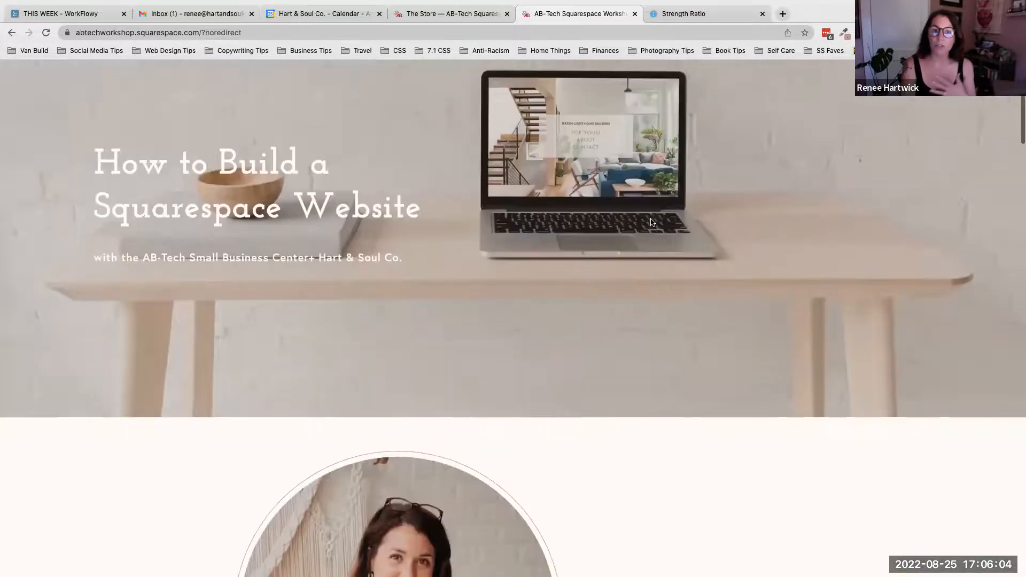
pyautogui.scroll(-5, 651, 220)
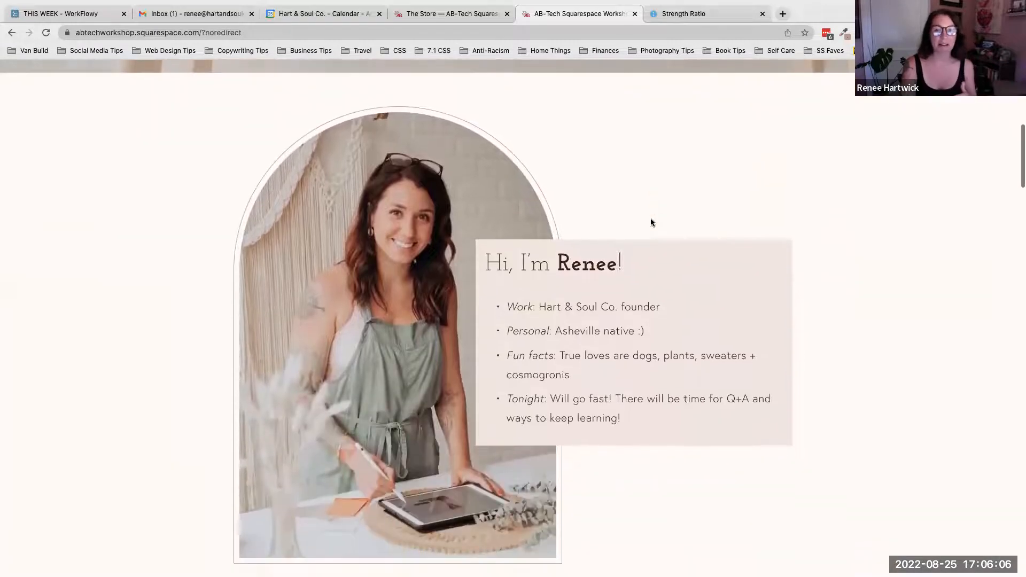
pyautogui.scroll(-8, 650, 221)
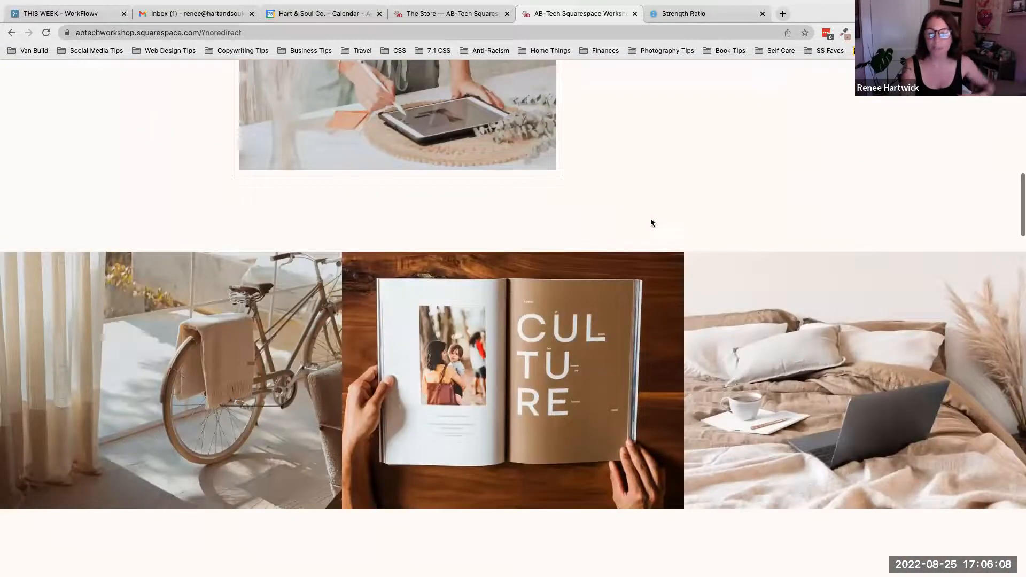
pyautogui.scroll(-7, 651, 222)
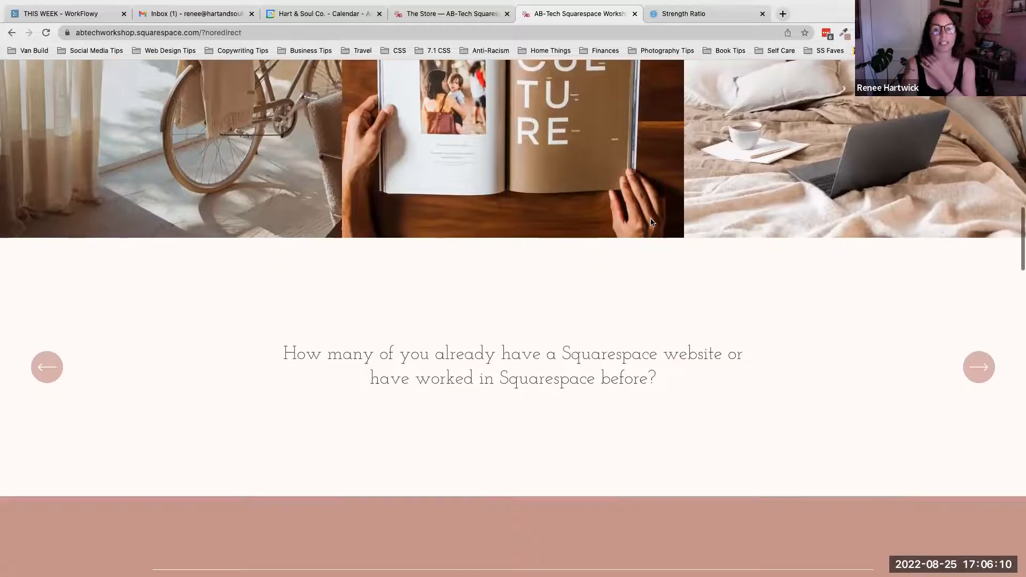
pyautogui.scroll(-11, 651, 221)
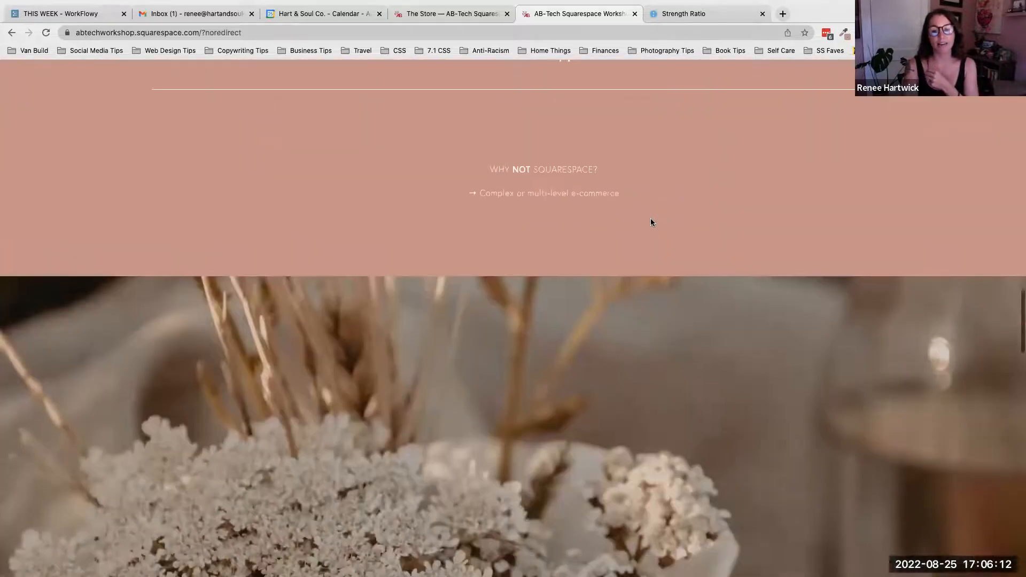
pyautogui.scroll(-8, 651, 222)
pyautogui.scroll(18, 651, 222)
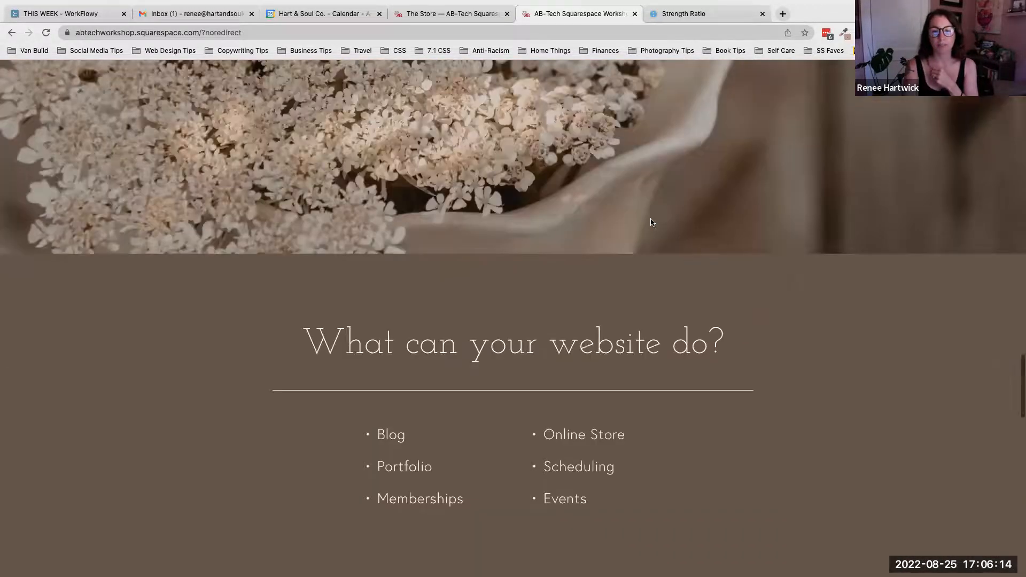
pyautogui.scroll(16, 651, 222)
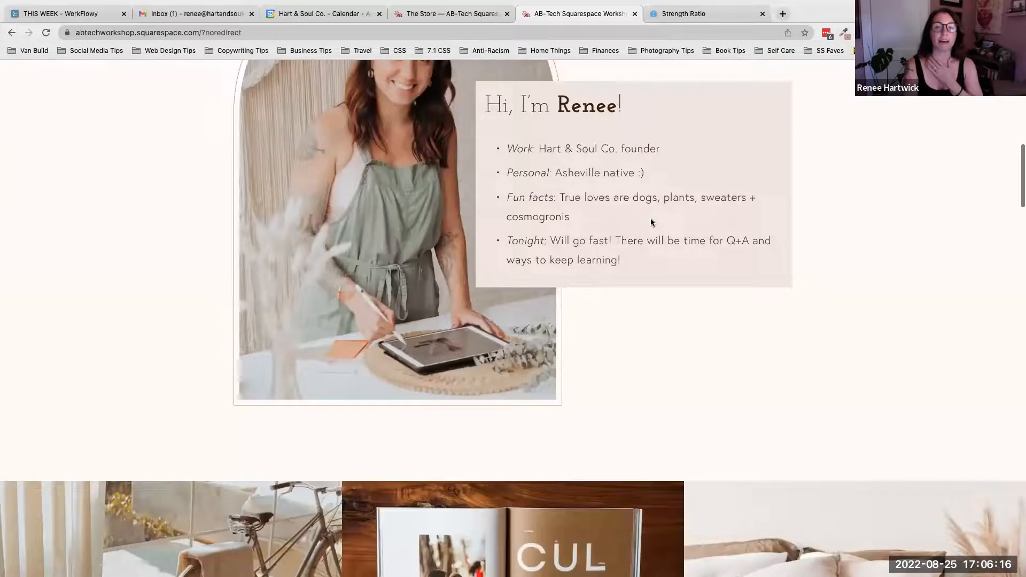
pyautogui.scroll(-3, 651, 222)
pyautogui.scroll(-2, 651, 221)
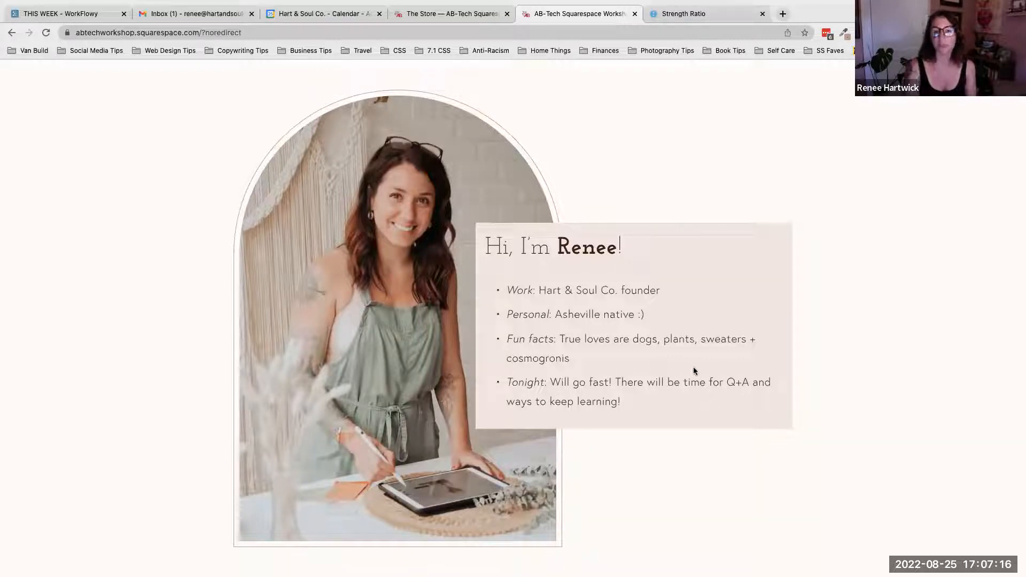
pyautogui.scroll(10, 694, 374)
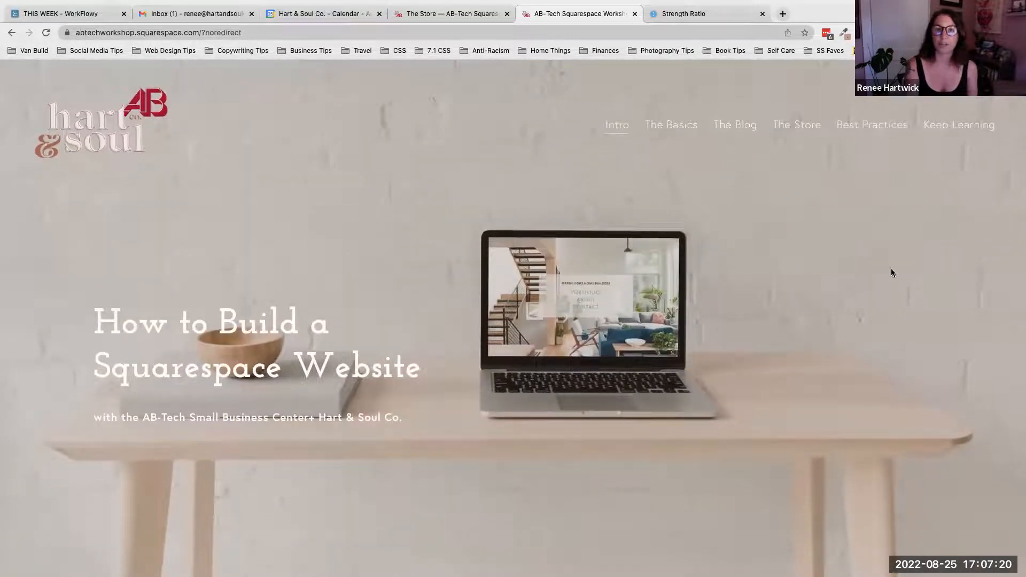
# Open The Store page and look through its sample products and the "Why eCommerce?" and "Why Squarespace?" sections.
pyautogui.click(810, 129)
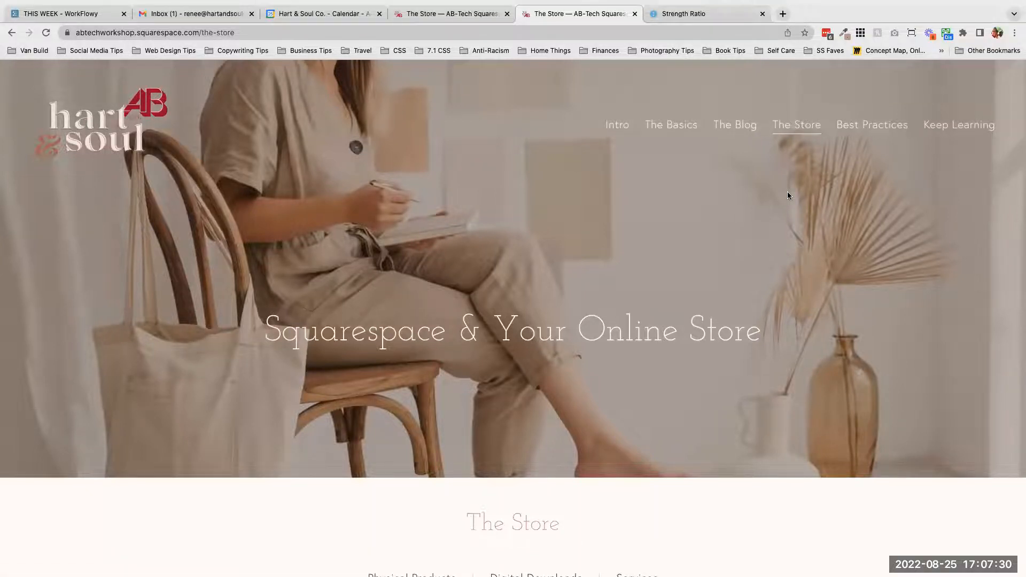
pyautogui.scroll(-5, 787, 193)
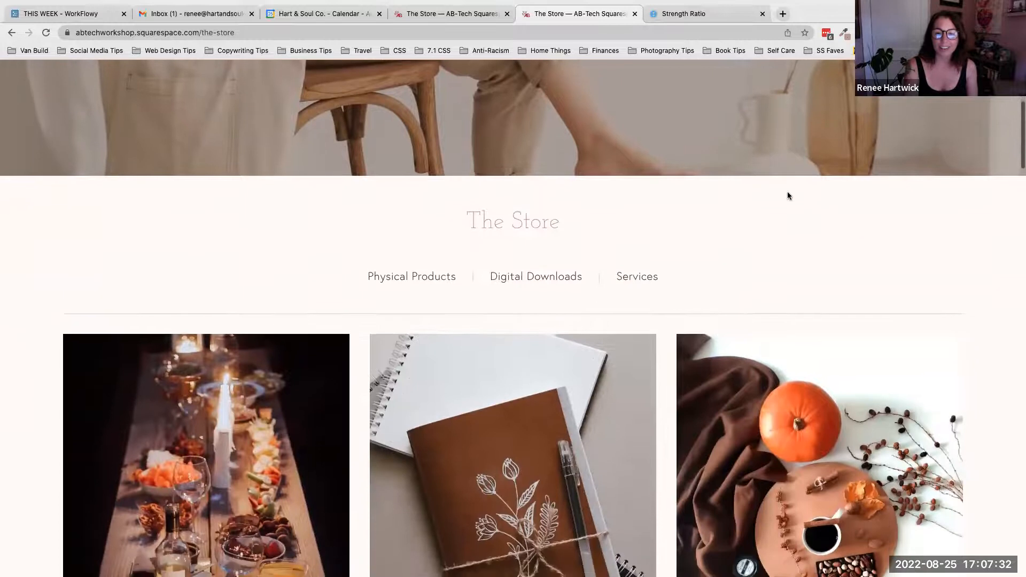
pyautogui.scroll(-3, 787, 195)
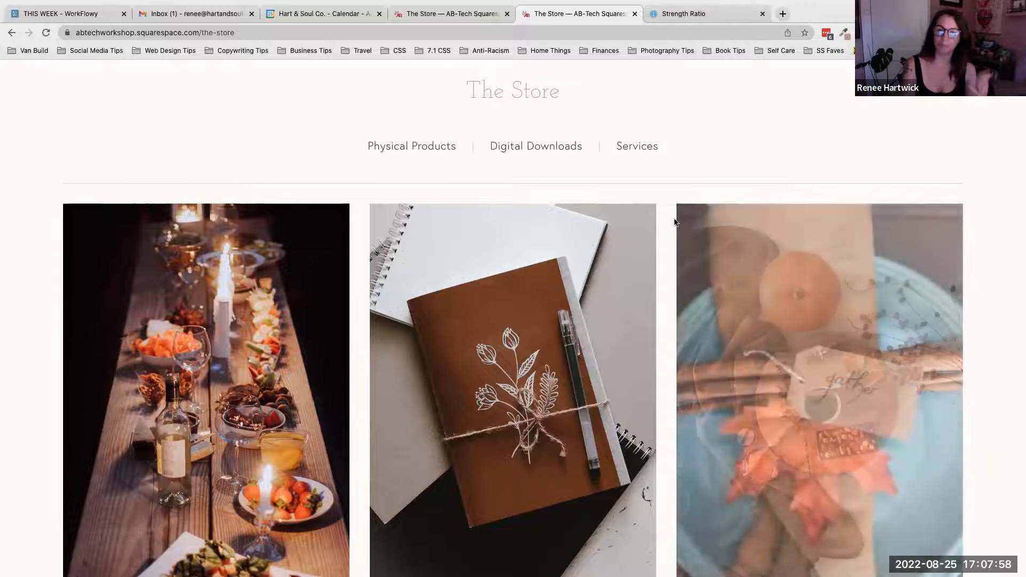
pyautogui.scroll(-3, 673, 221)
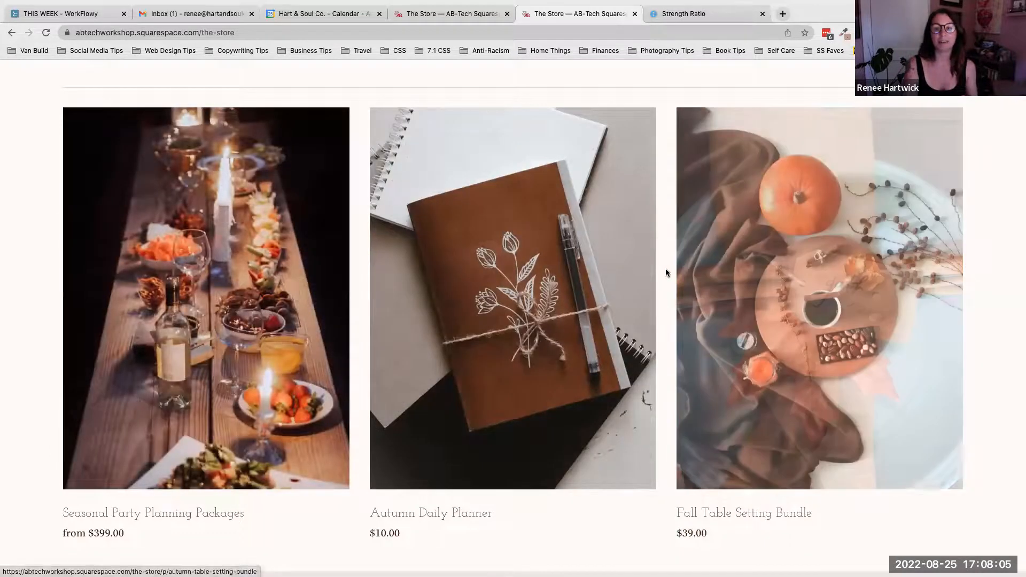
pyautogui.scroll(-2, 665, 273)
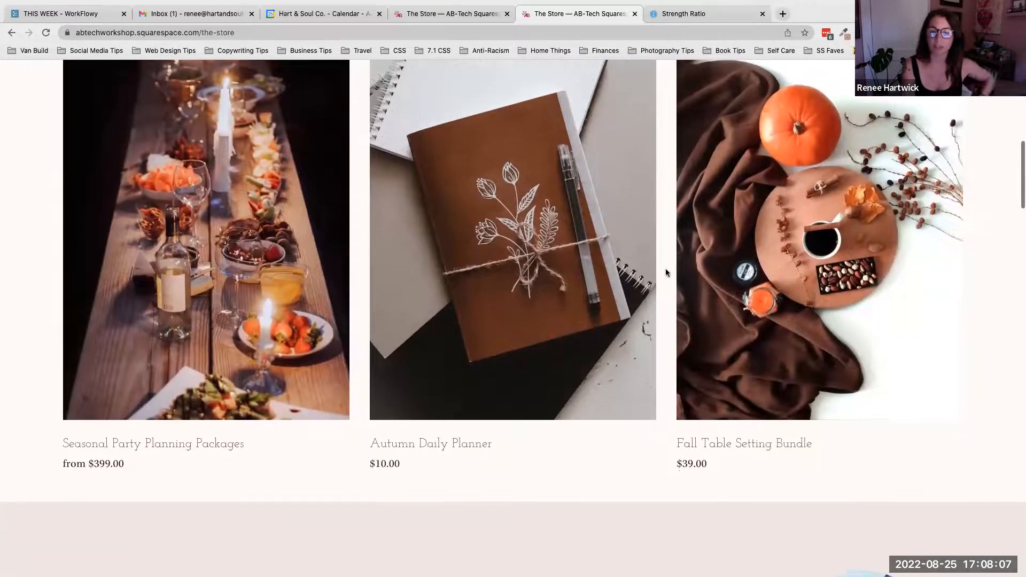
pyautogui.scroll(-7, 666, 271)
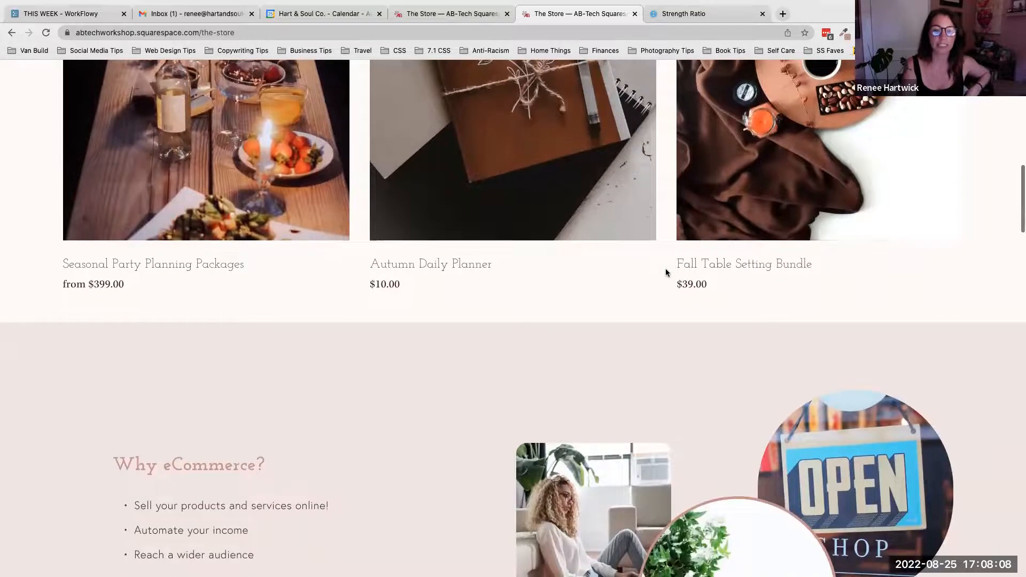
pyautogui.scroll(-2, 666, 271)
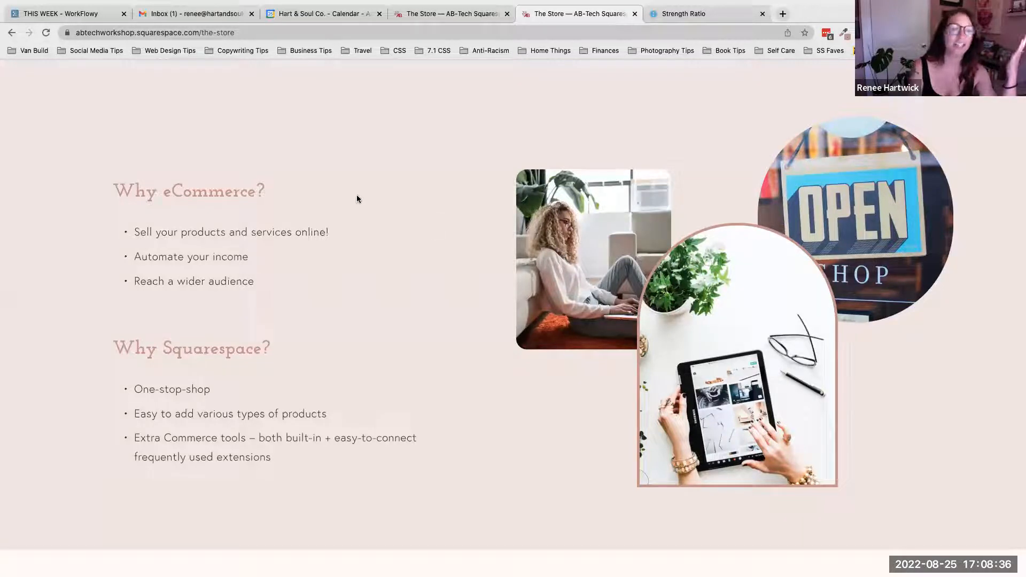
# Highlight the "Reach a wider audience" bullet and the "Extra Commerce tools" bullet in turn while reviewing both lists, clearing each highlight.
pyautogui.moveTo(255, 282); pyautogui.dragTo(127, 285)
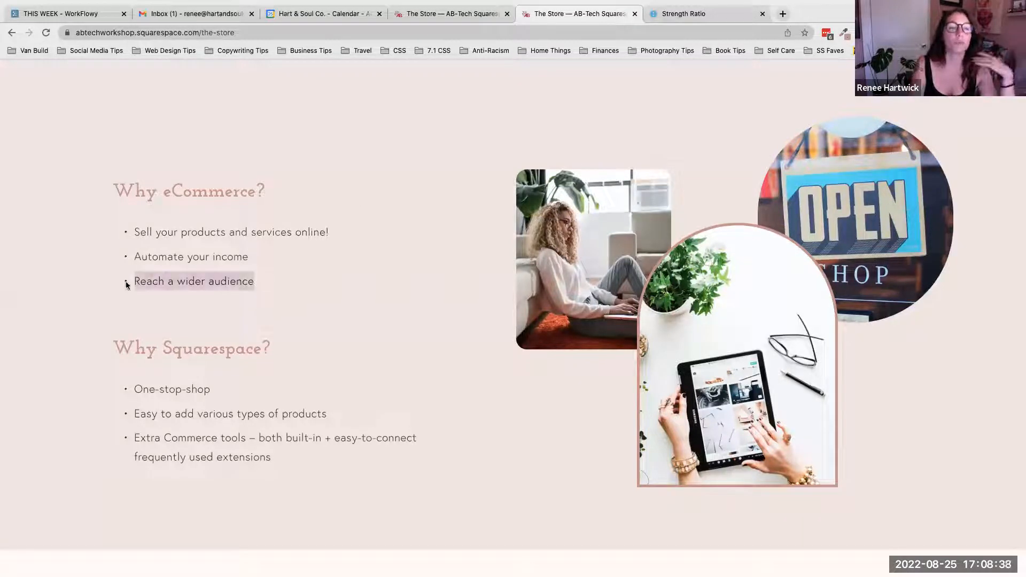
pyautogui.click(327, 292)
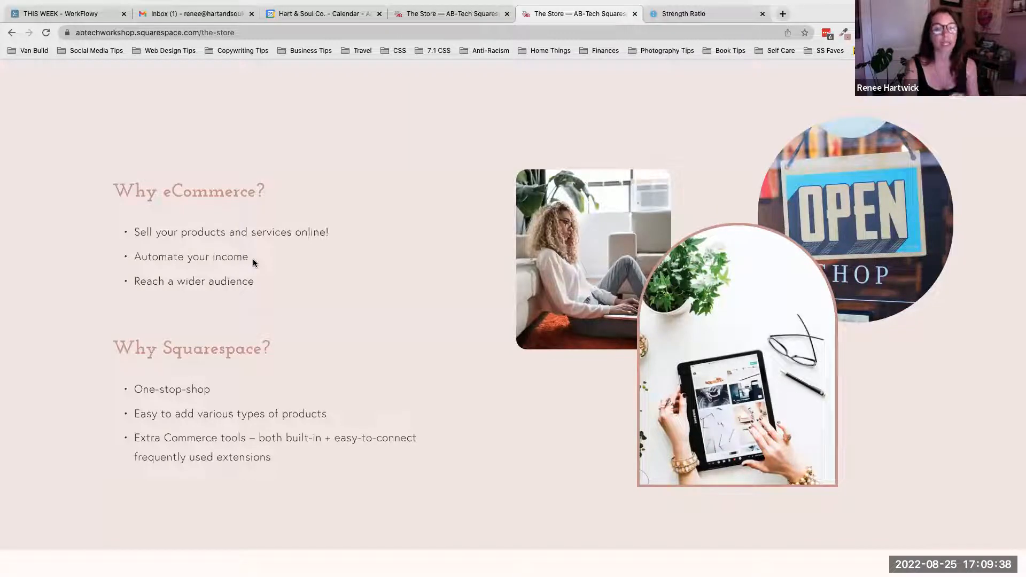
pyautogui.scroll(-2, 484, 319)
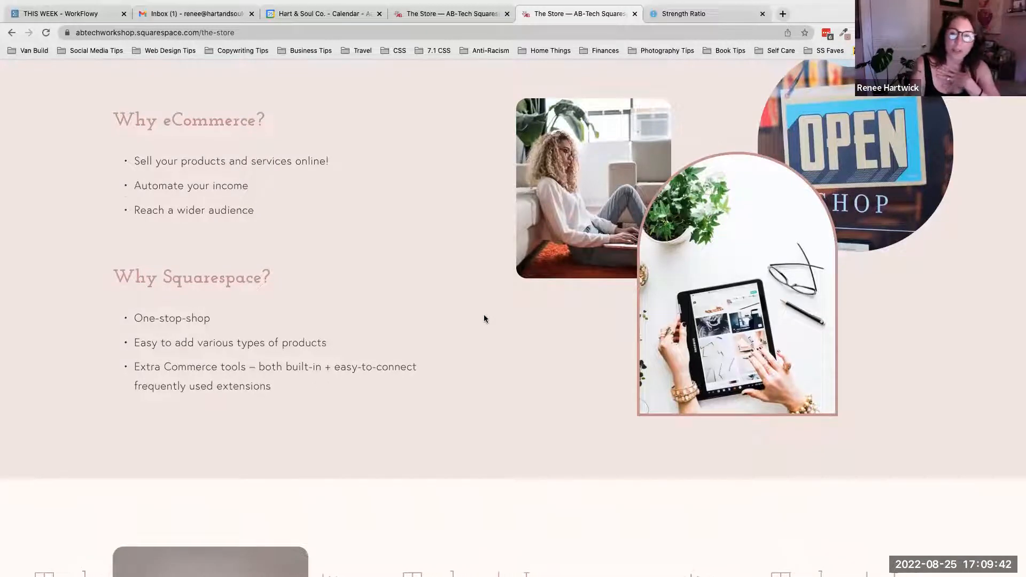
pyautogui.scroll(1, 484, 319)
pyautogui.scroll(1, 484, 319)
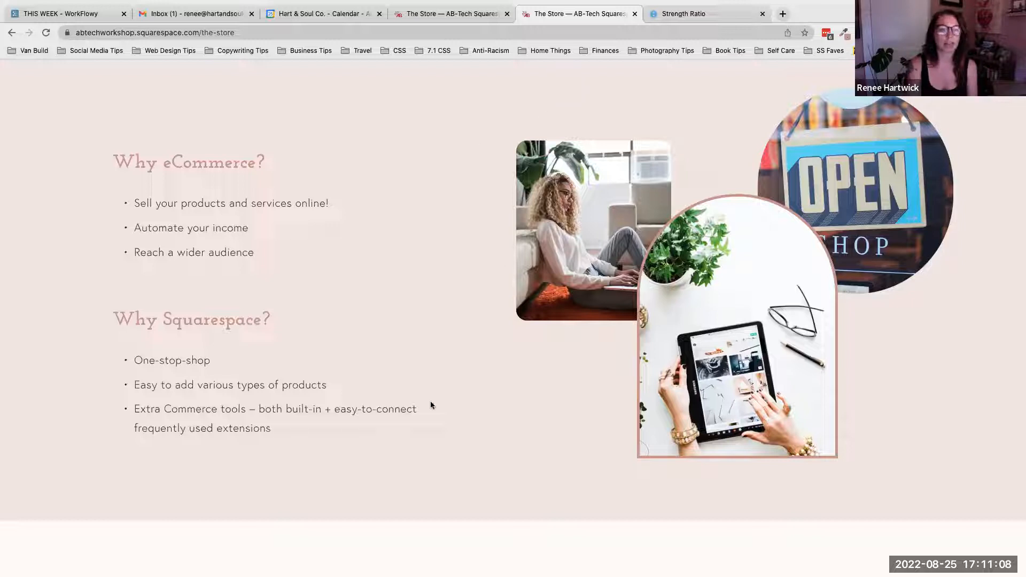
pyautogui.moveTo(271, 431); pyautogui.dragTo(134, 409)
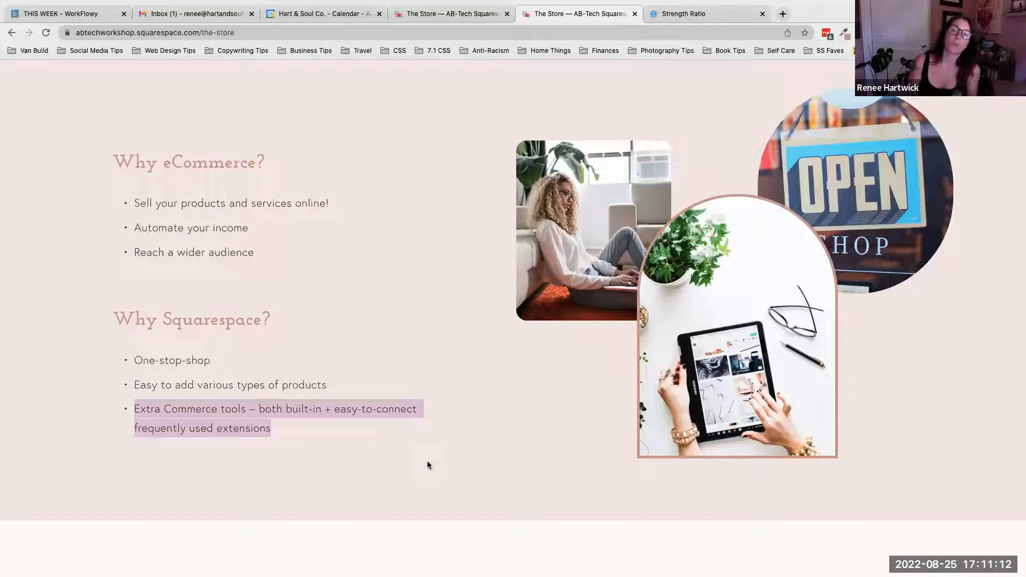
pyautogui.click(395, 462)
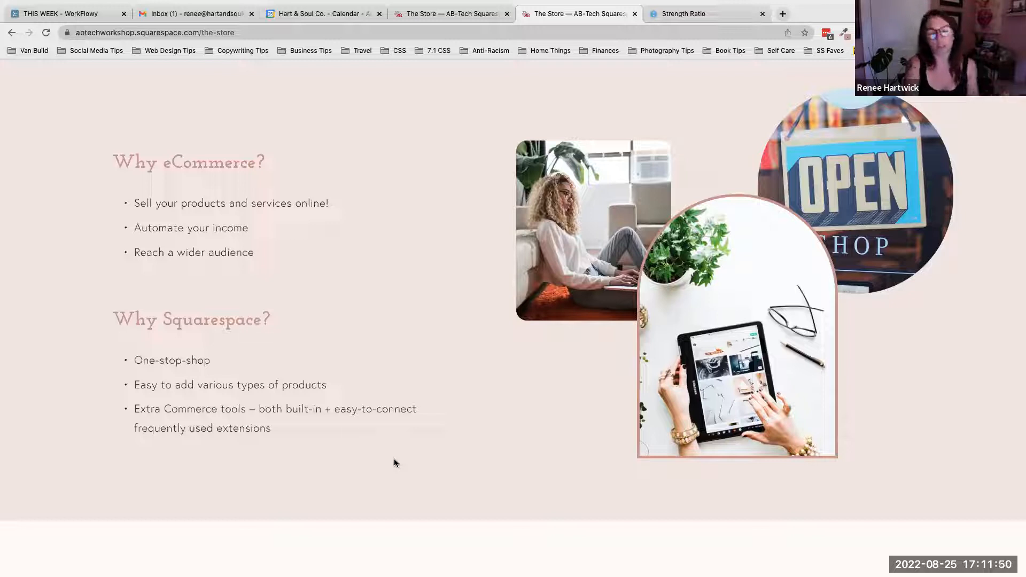
# Review the Today's Lesson outline on The Store page.
pyautogui.scroll(-5, 395, 463)
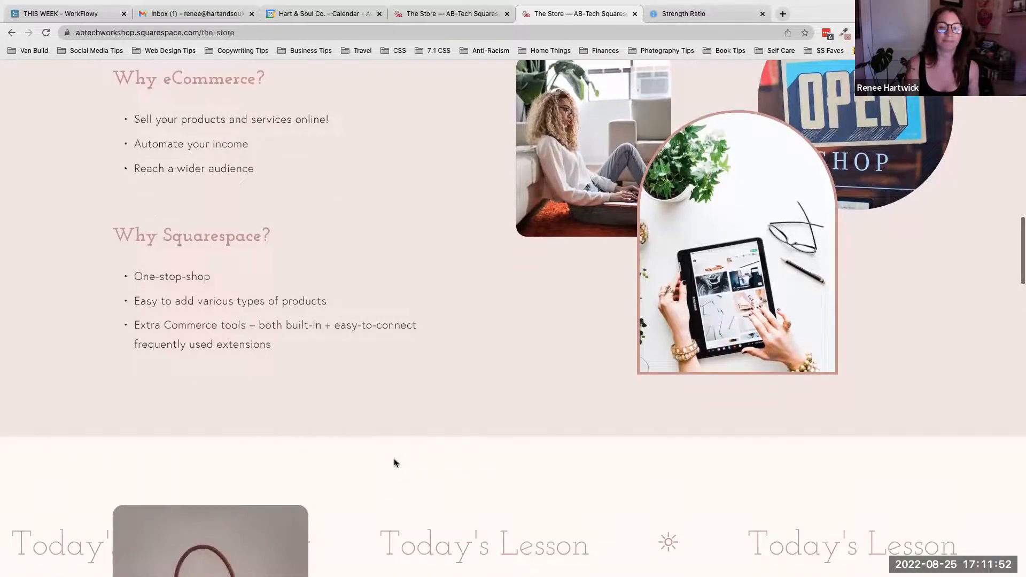
pyautogui.scroll(-3, 395, 463)
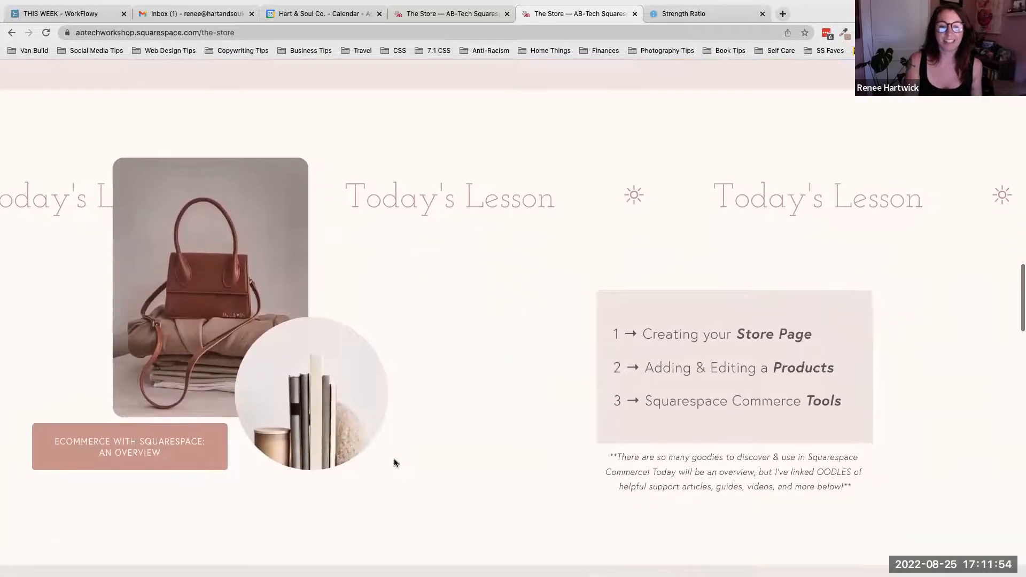
pyautogui.scroll(-1, 395, 462)
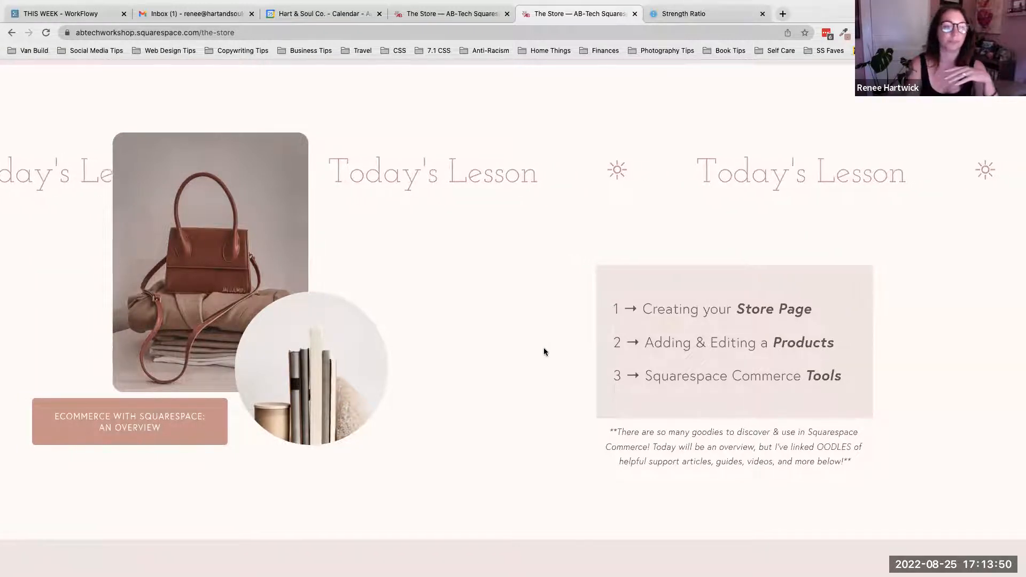
pyautogui.scroll(-1, 545, 351)
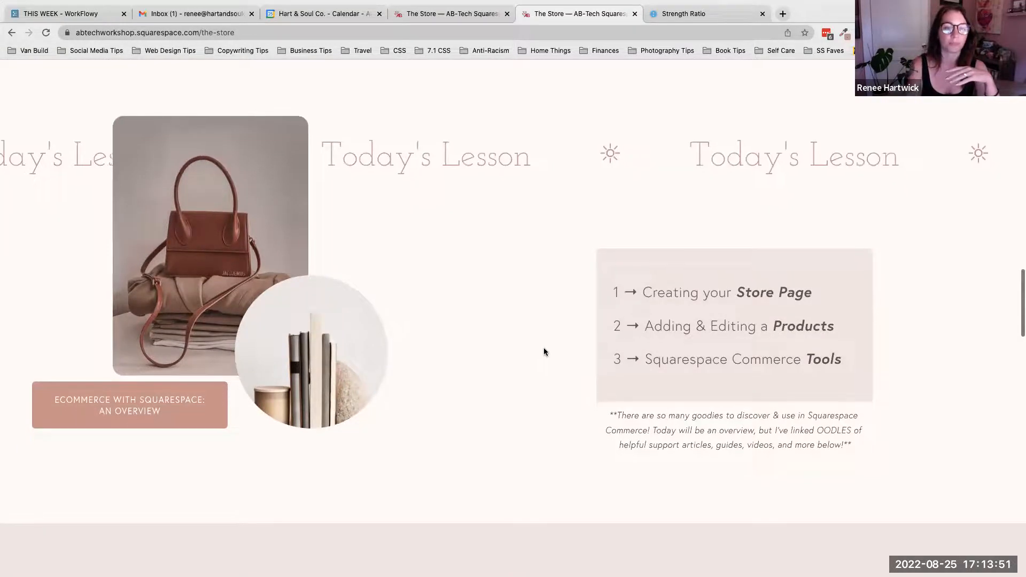
# Open the "eCommerce with Squarespace: An Overview" guide, read through to its More help section, and close it.
pyautogui.click(125, 409)
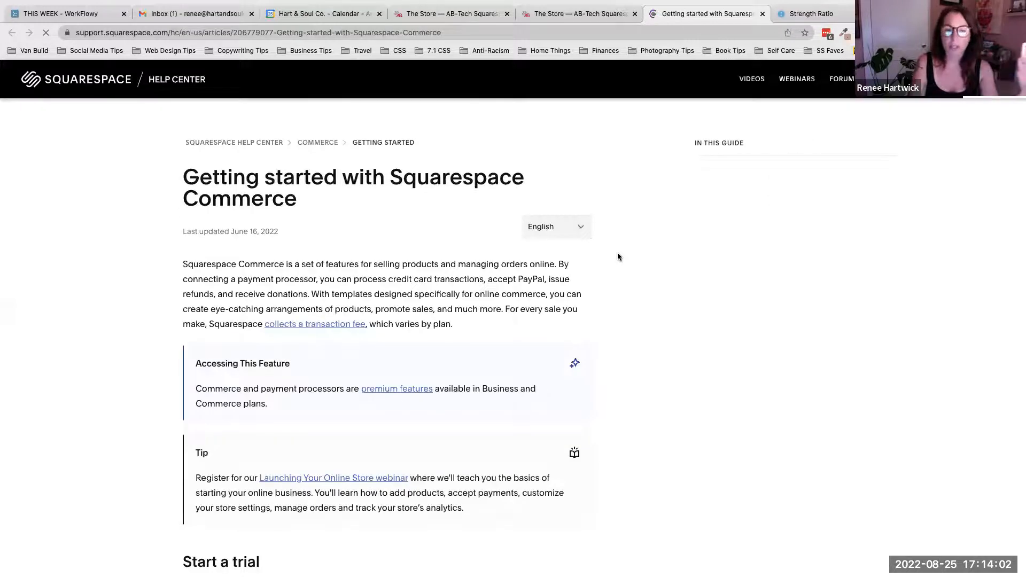
pyautogui.scroll(-1, 617, 257)
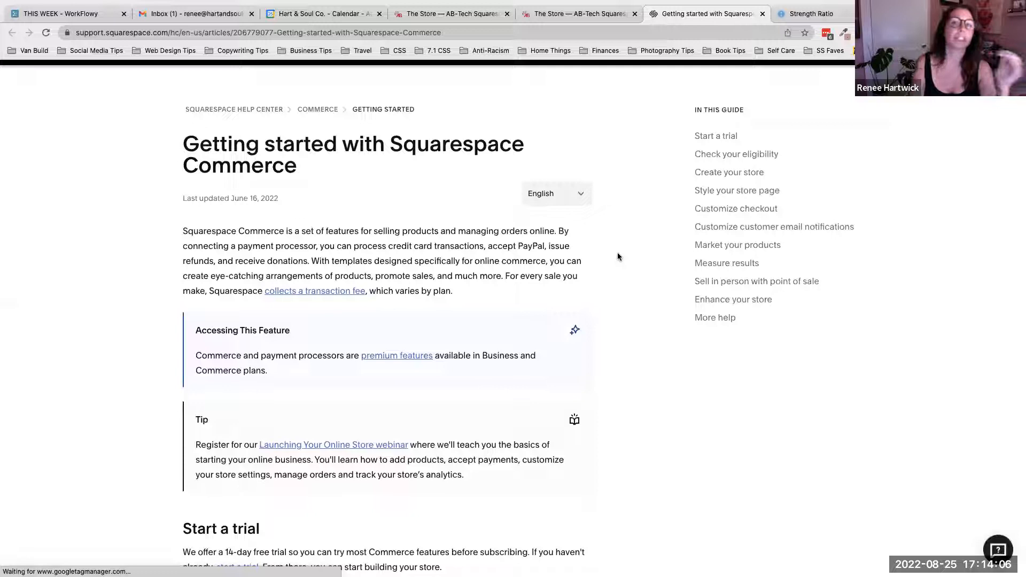
pyautogui.scroll(-4, 617, 257)
pyautogui.scroll(-8, 618, 257)
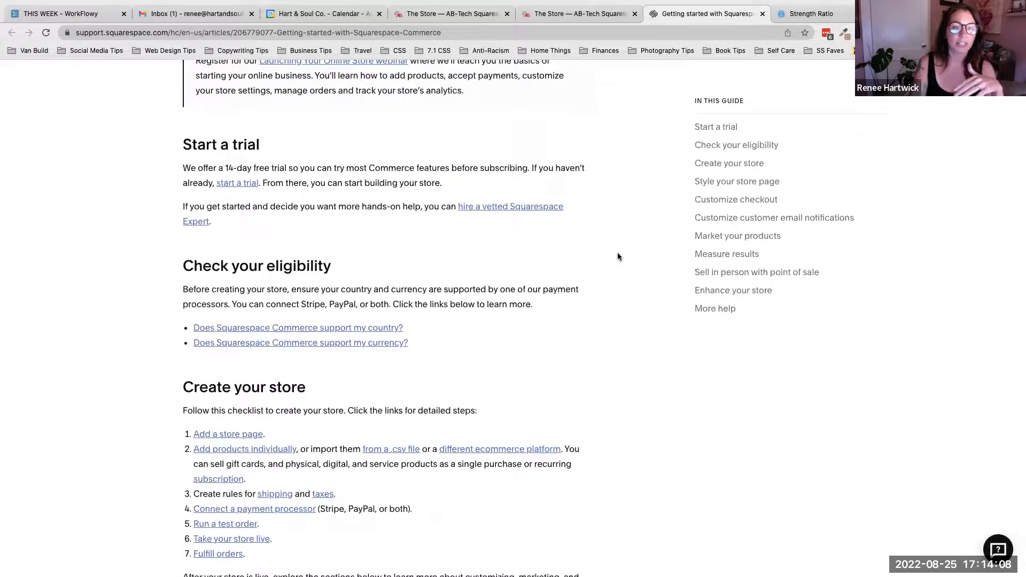
pyautogui.scroll(-11, 617, 257)
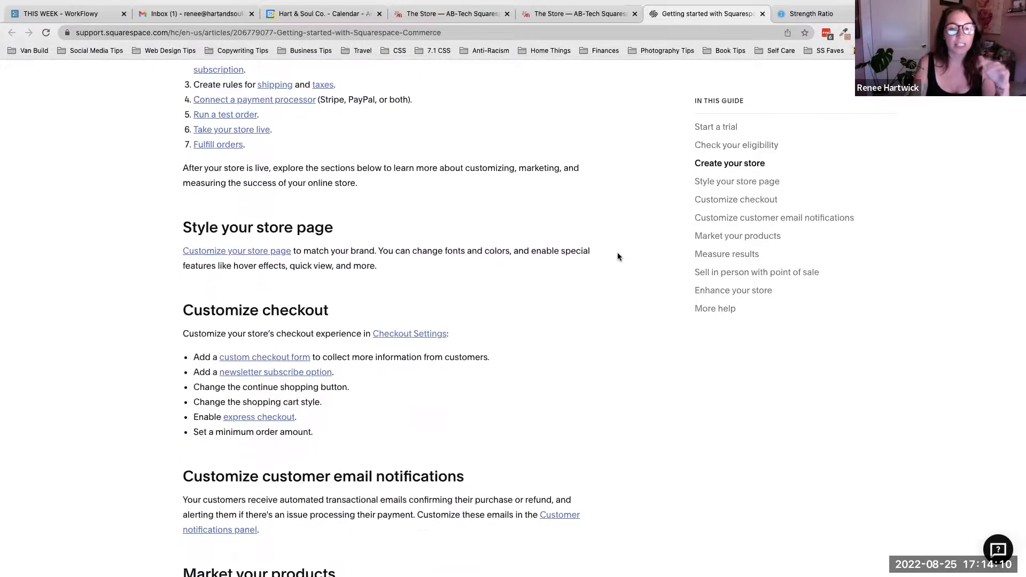
pyautogui.scroll(-15, 618, 257)
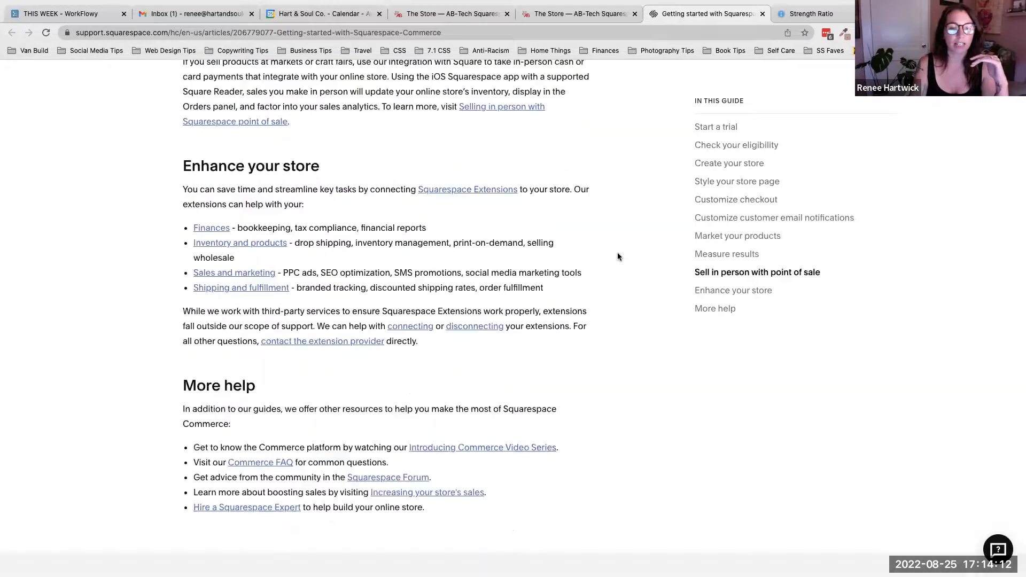
pyautogui.scroll(1, 618, 257)
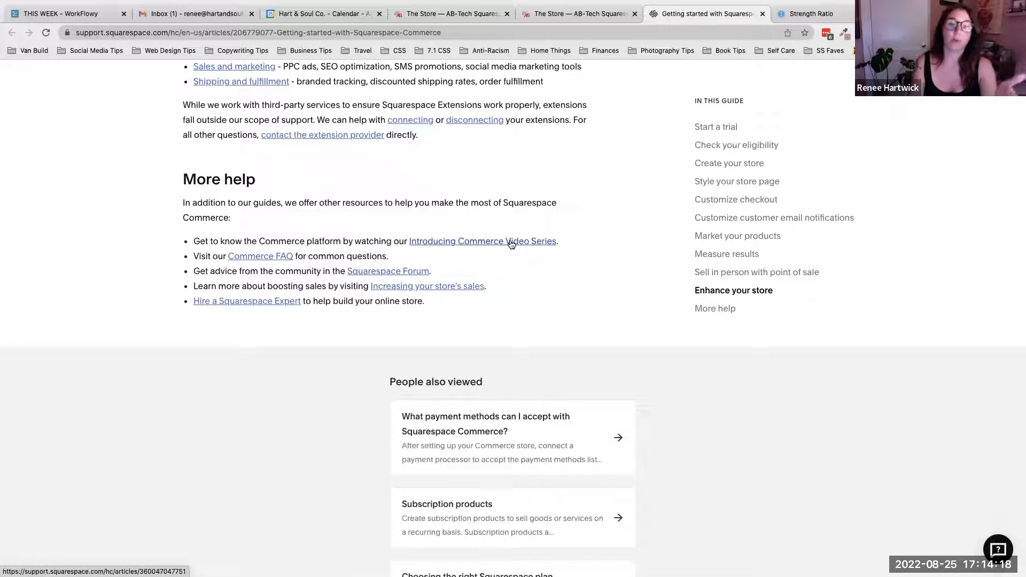
pyautogui.click(762, 14)
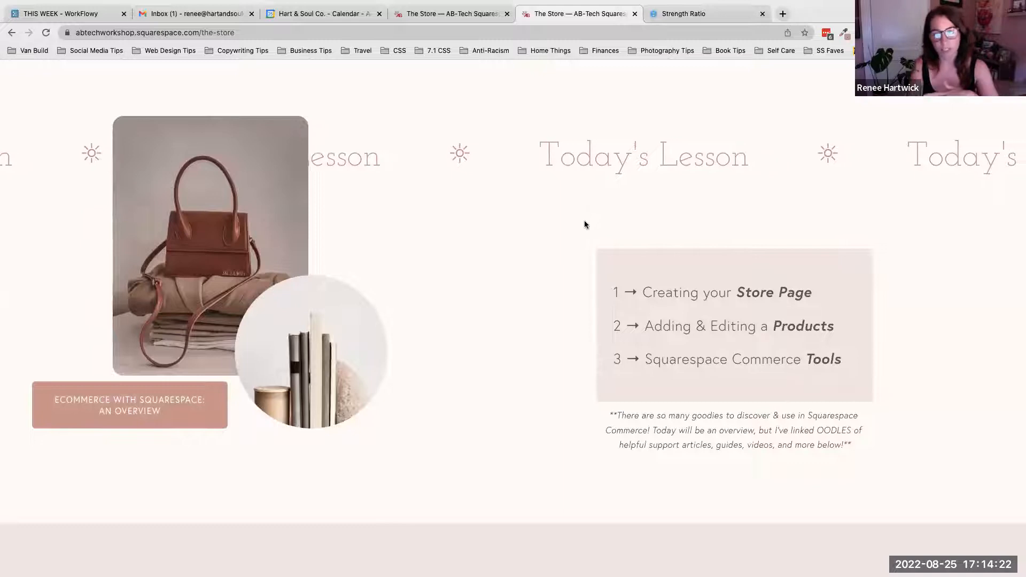
# Expand the "Start with a Commerce Template" entry in the Creating Your Store Page section.
pyautogui.scroll(-2, 584, 221)
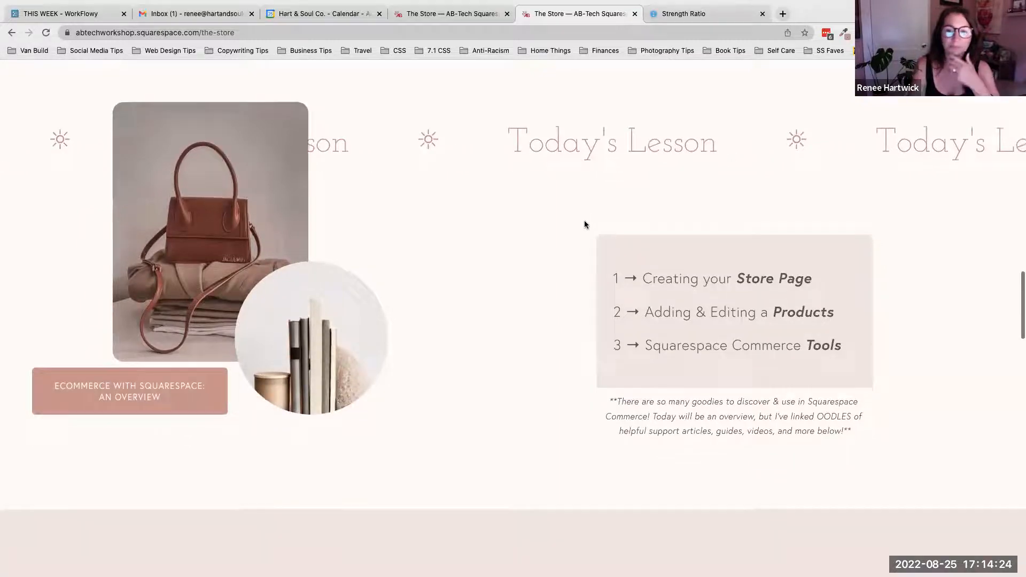
pyautogui.scroll(-6, 585, 225)
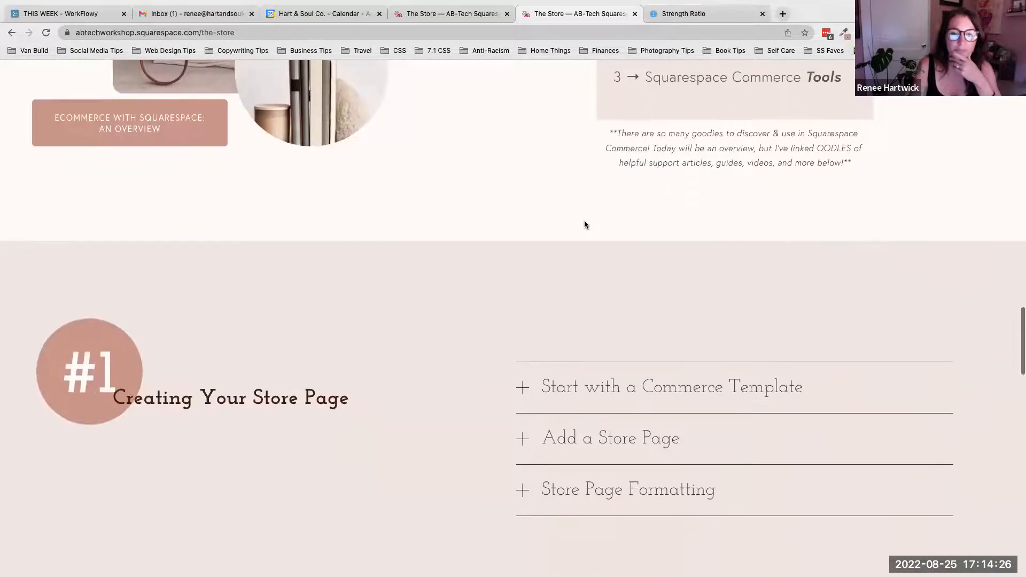
pyautogui.scroll(-1, 584, 224)
pyautogui.scroll(1, 584, 224)
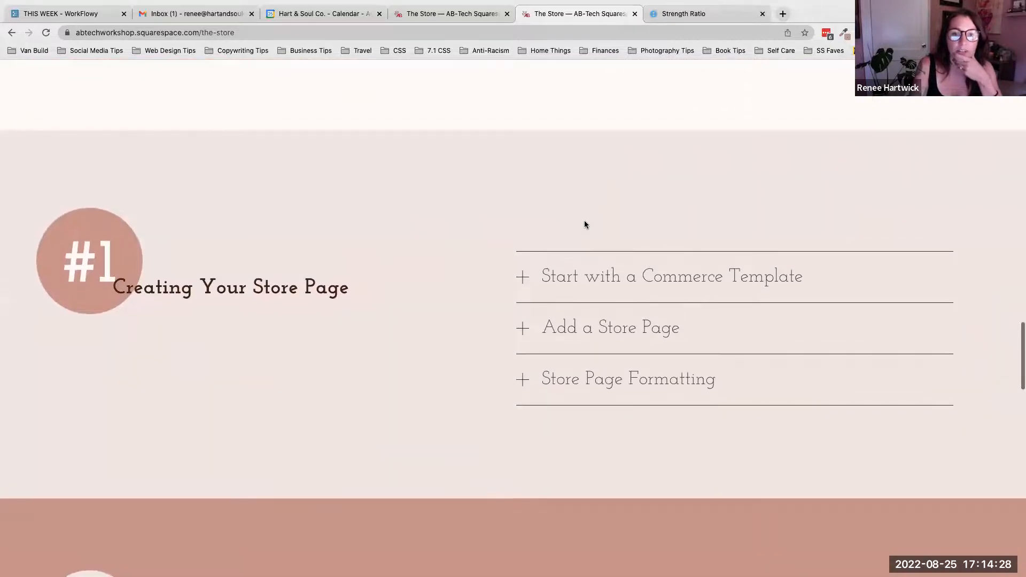
pyautogui.scroll(-1, 585, 221)
pyautogui.scroll(1, 585, 221)
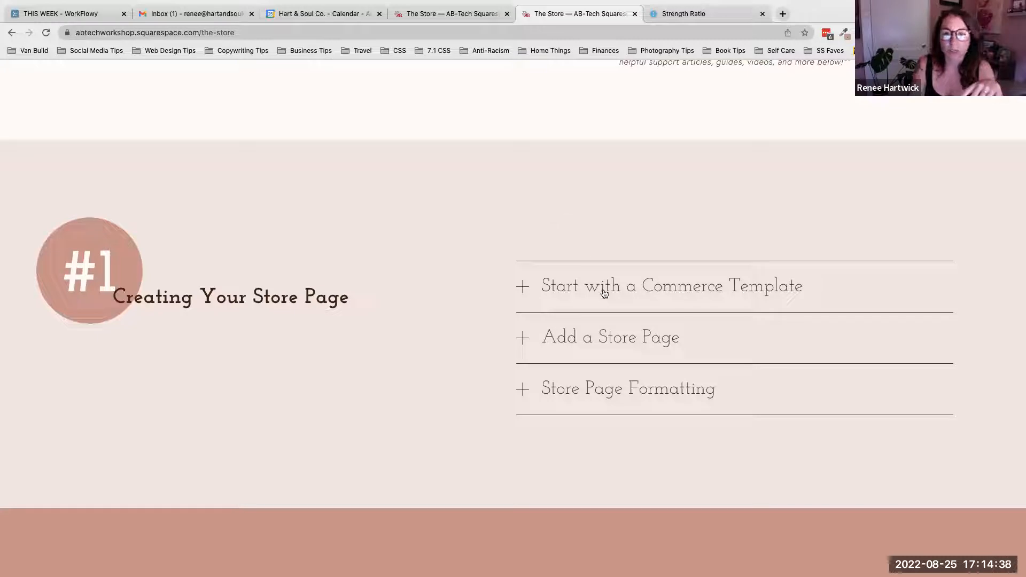
pyautogui.click(548, 287)
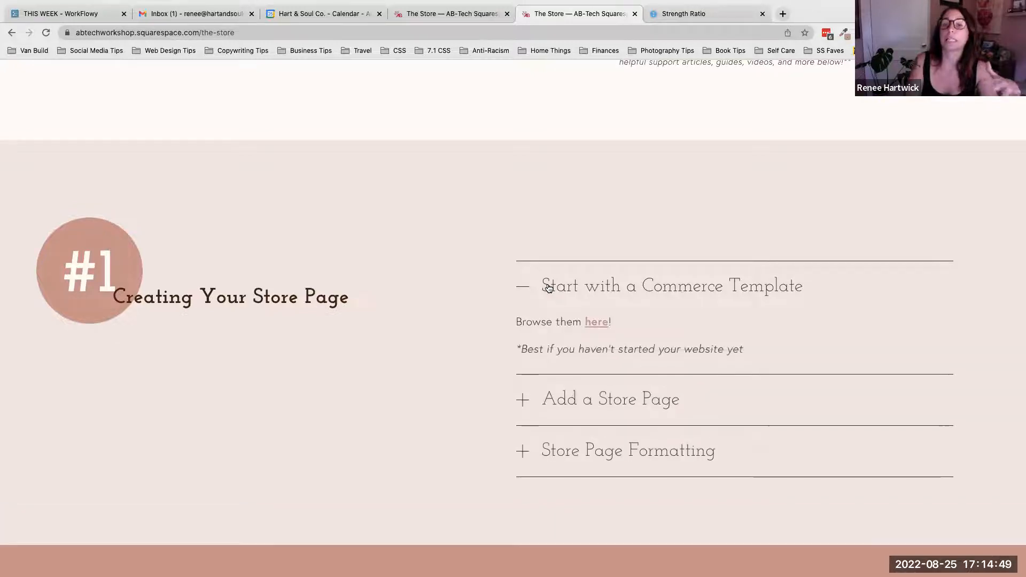
# Open the linked Squarespace template gallery and look through the Online Store filters and best template matches.
pyautogui.click(597, 323)
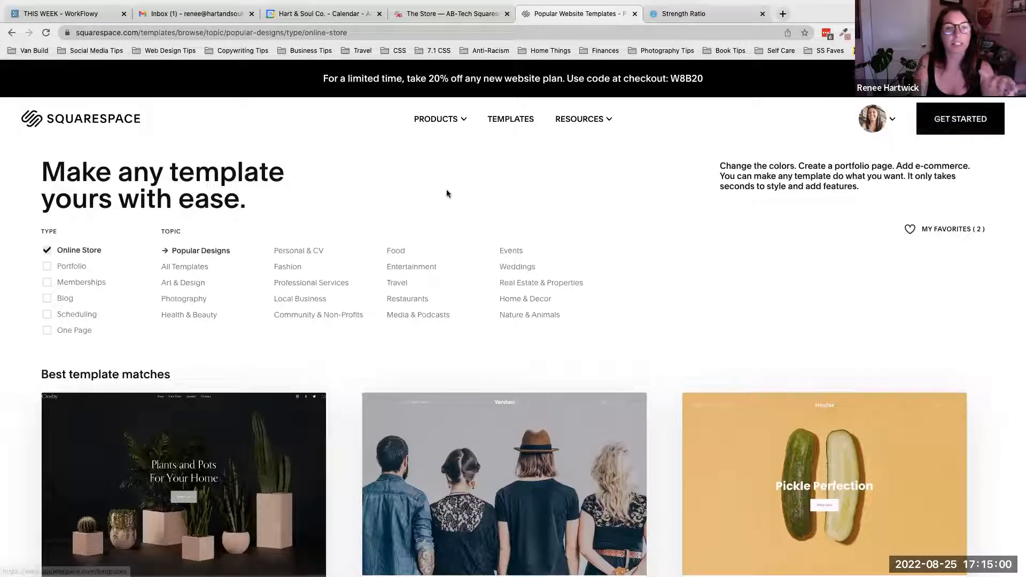
pyautogui.scroll(-1, 128, 197)
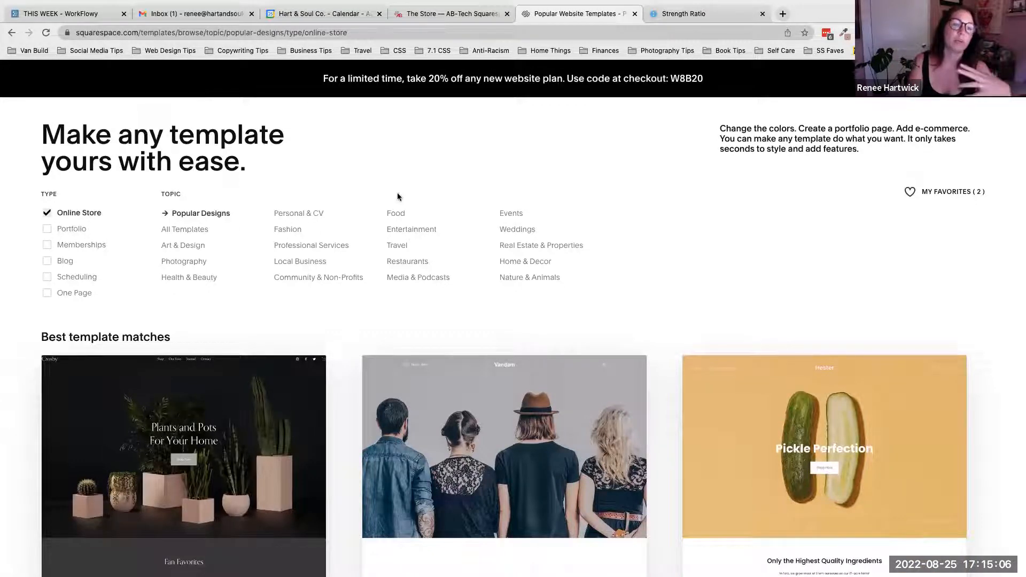
pyautogui.scroll(-2, 398, 197)
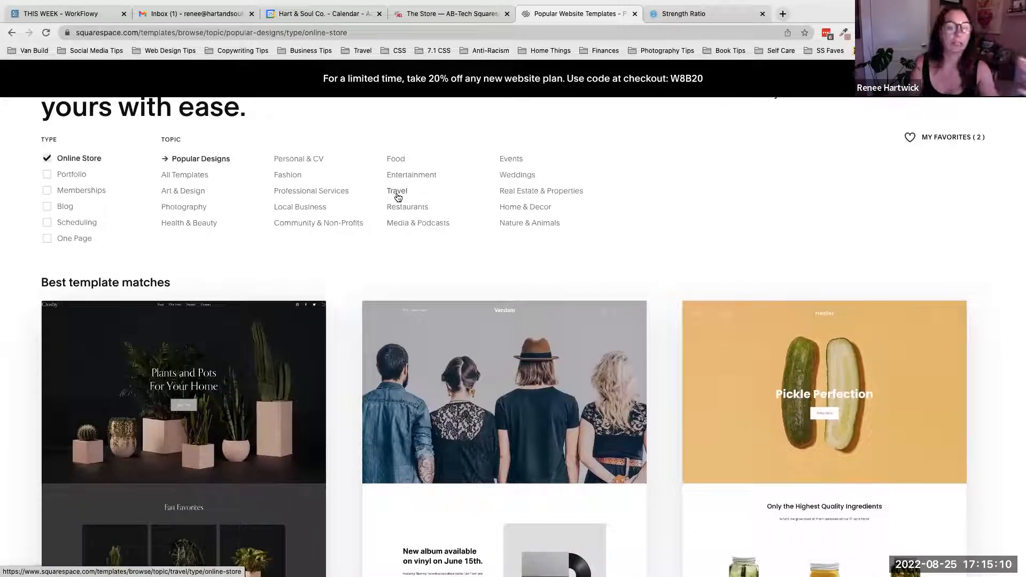
pyautogui.scroll(-4, 387, 213)
# Preview the Crosby template, switching the preview to tablet and mobile size.
pyautogui.moveTo(187, 359)
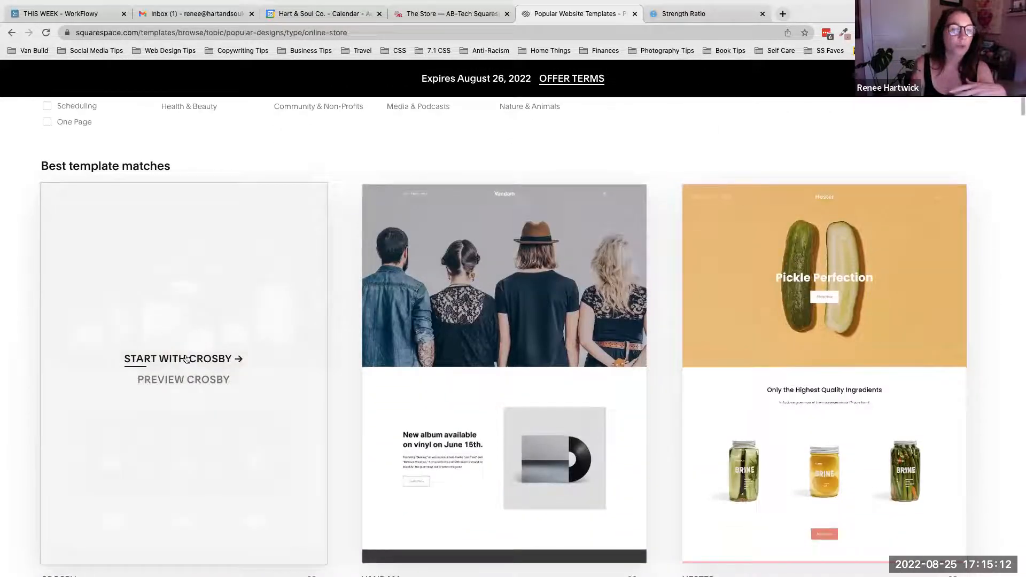
pyautogui.click(174, 384)
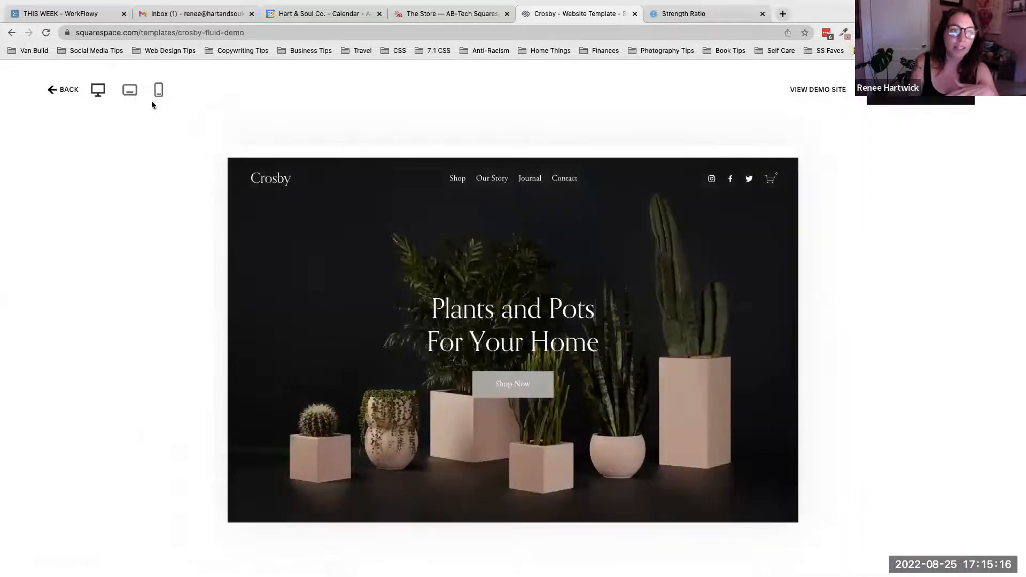
pyautogui.click(131, 92)
pyautogui.click(161, 92)
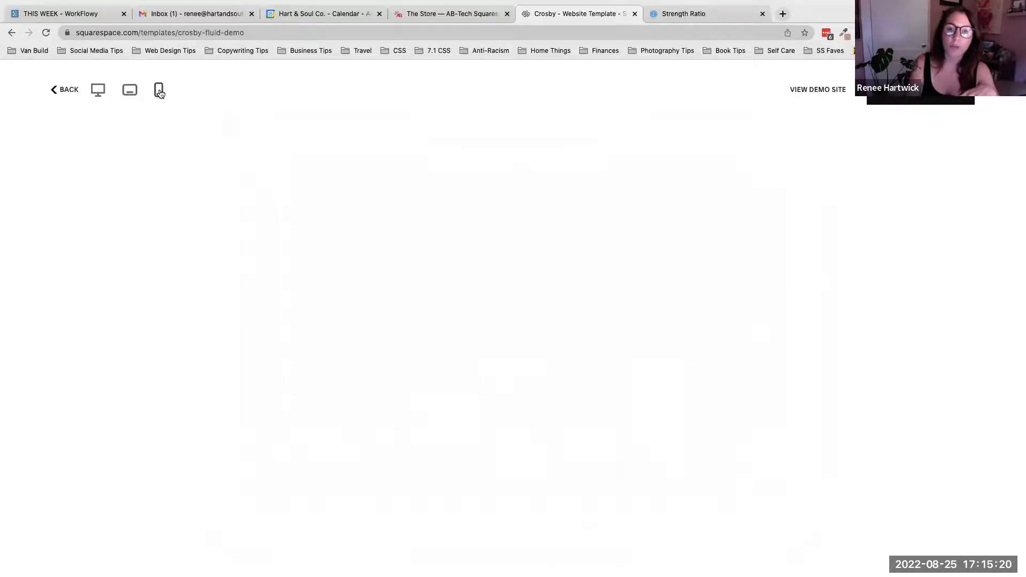
# Open the Shop page in Crosby's mobile preview, browse its plant products, and return to the template gallery.
pyautogui.click(445, 203)
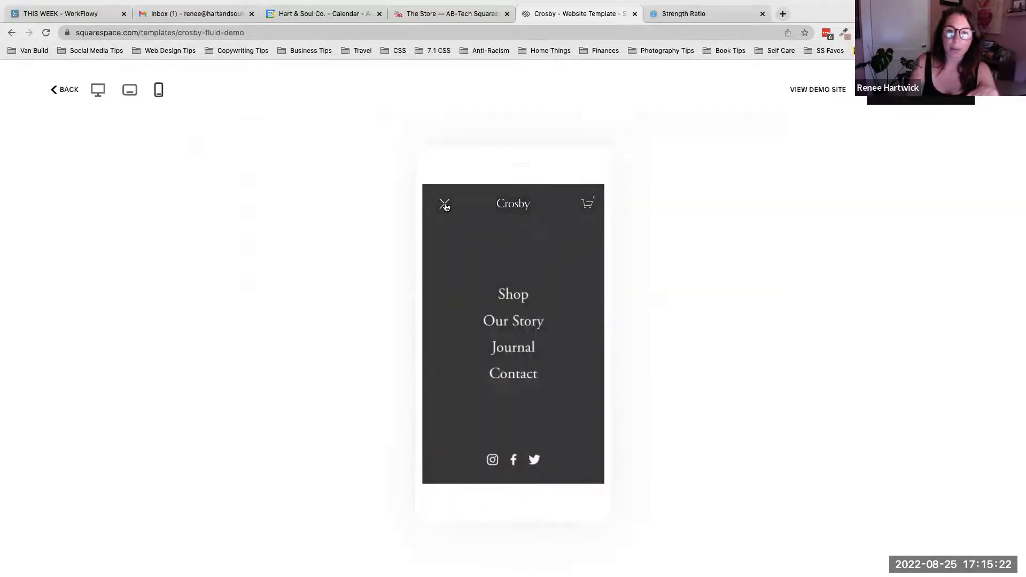
pyautogui.click(515, 297)
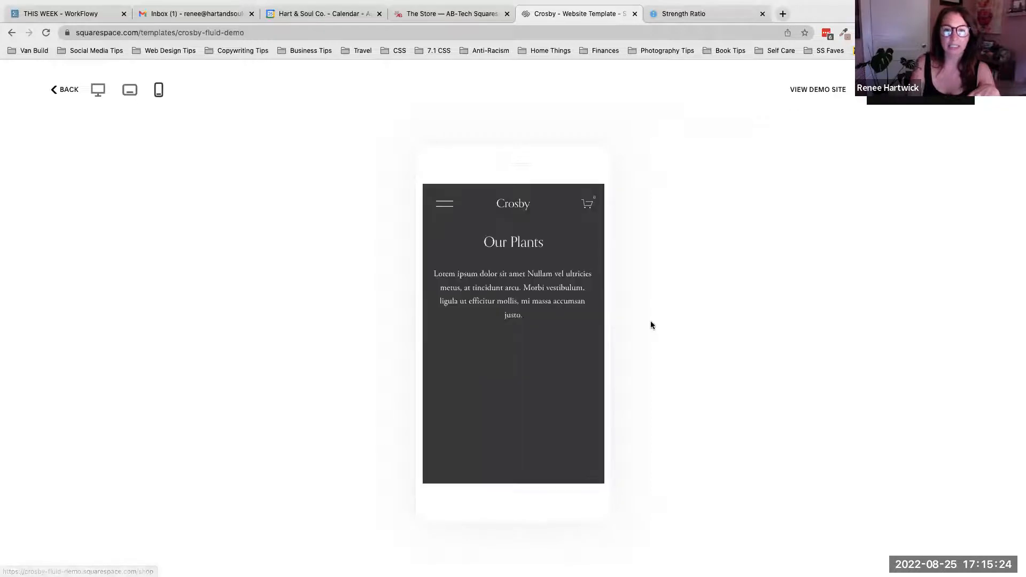
pyautogui.scroll(-3, 577, 336)
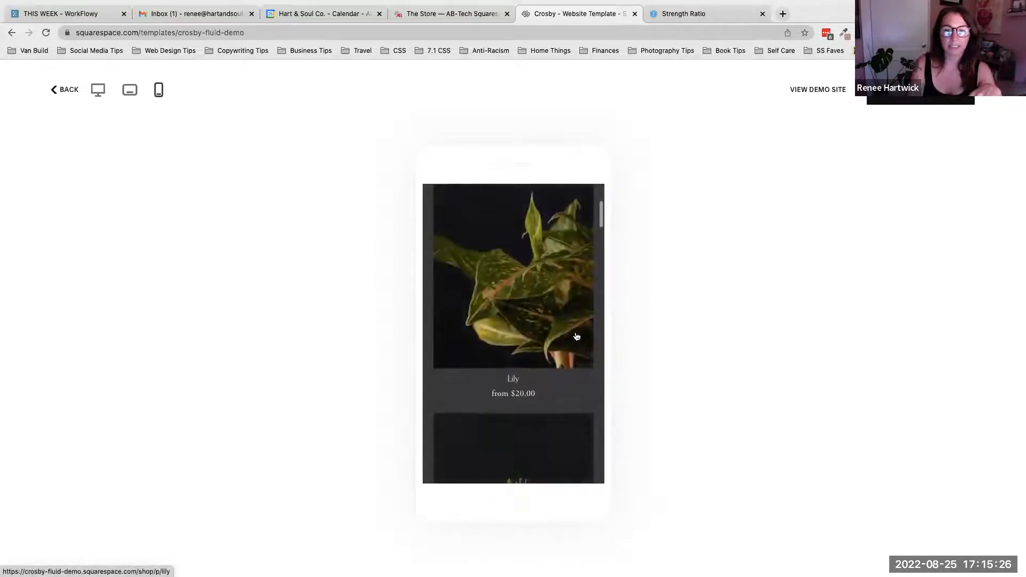
pyautogui.scroll(-4, 577, 336)
pyautogui.click(67, 90)
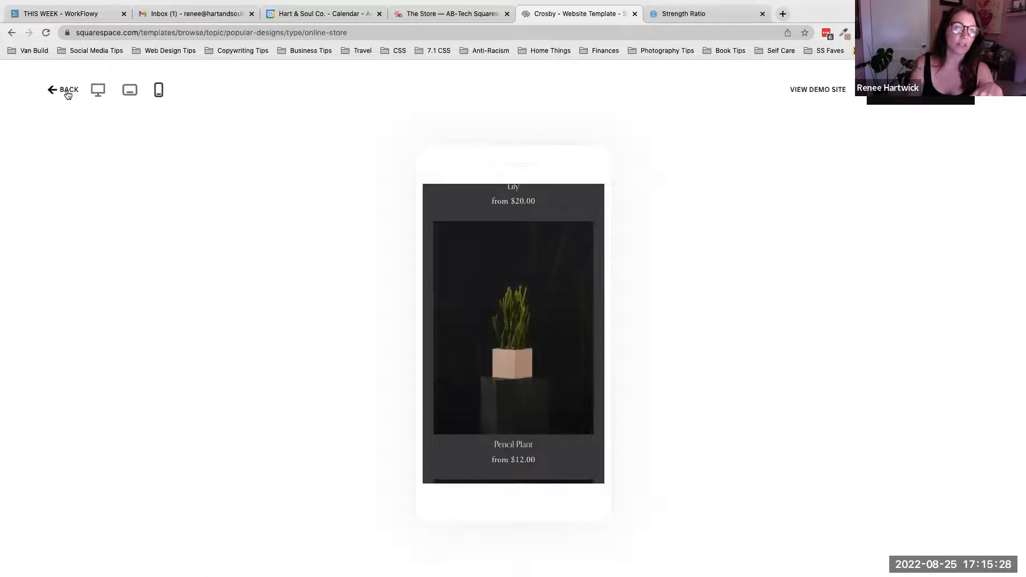
# Review the Crosby, Vandam and Hester templates and the gallery's type and topic filters.
pyautogui.scroll(-2, 335, 341)
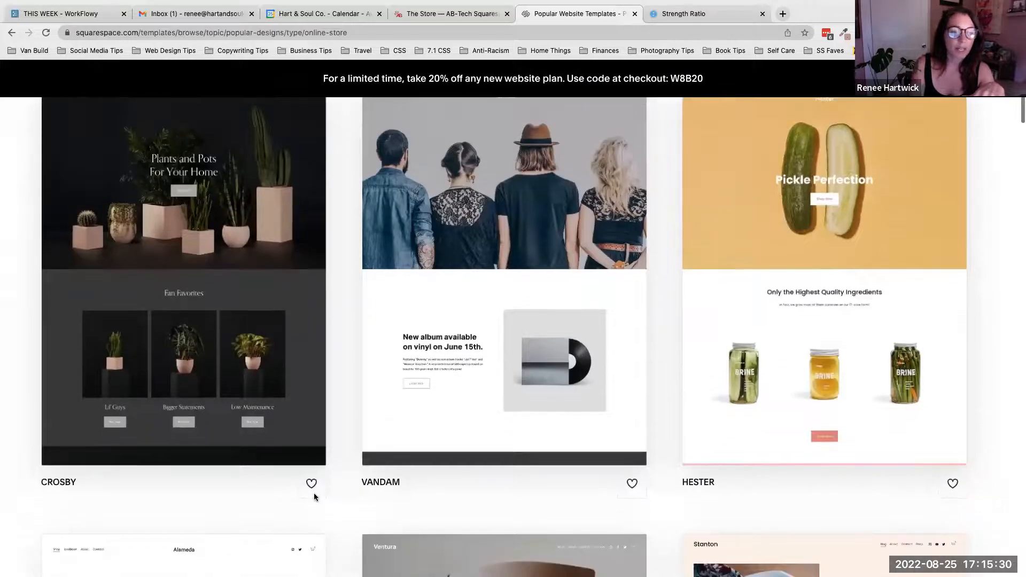
pyautogui.moveTo(261, 390)
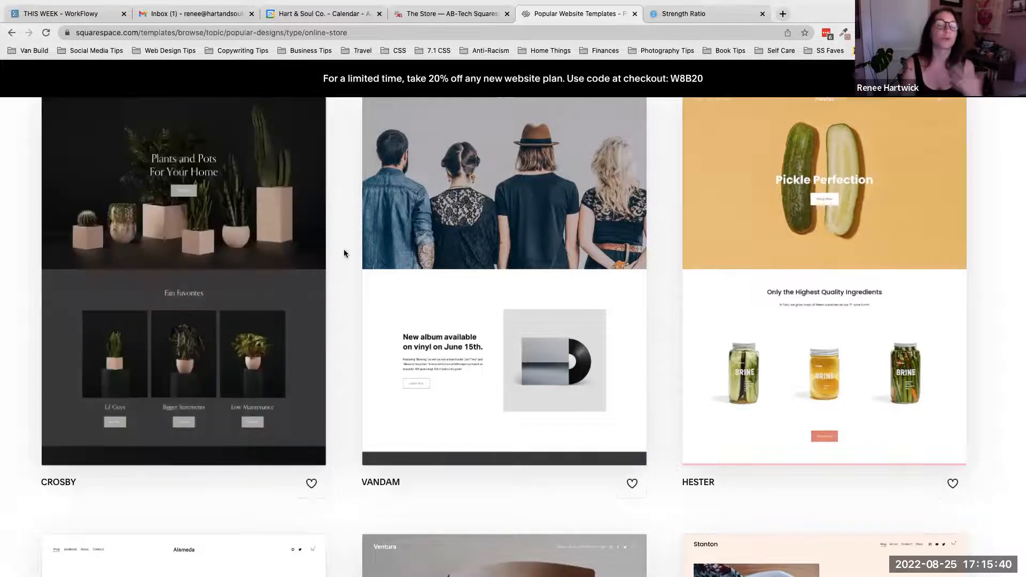
pyautogui.scroll(2, 344, 250)
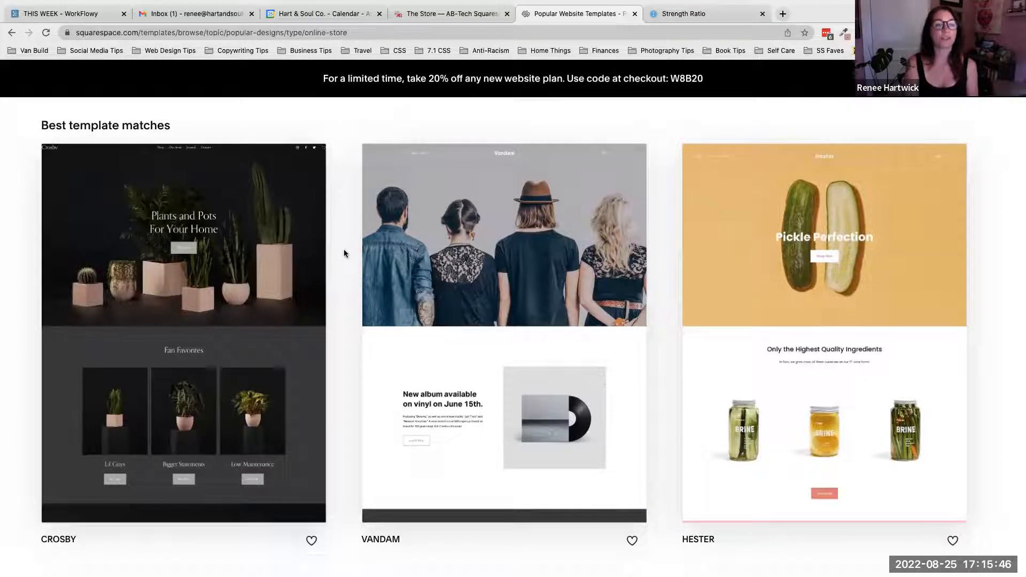
pyautogui.scroll(5, 344, 254)
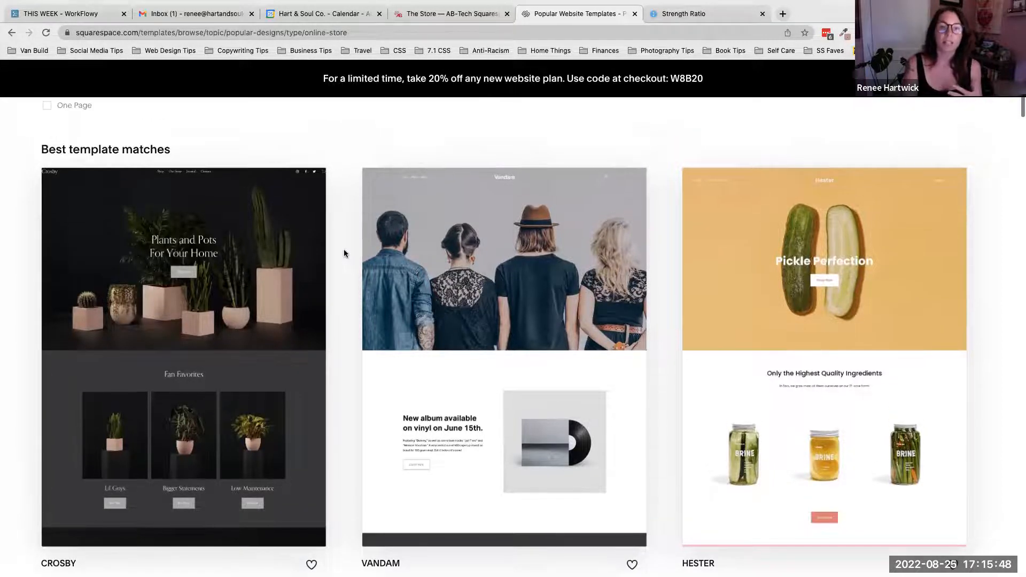
pyautogui.scroll(3, 344, 250)
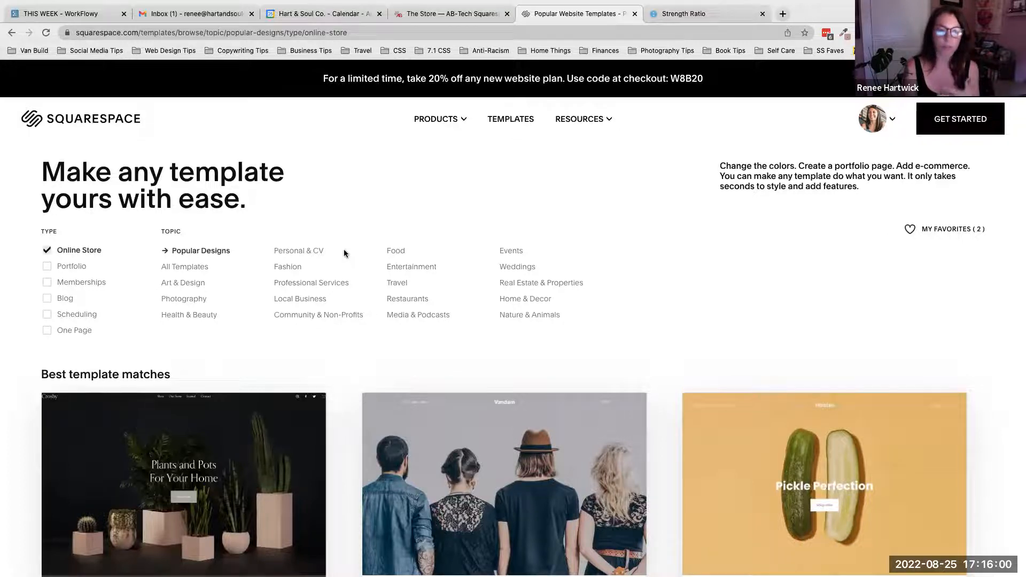
# Leave the template gallery and load the workshop site's home page at abtechworkshop.squarespace.com/?noredirect.
pyautogui.click(11, 33)
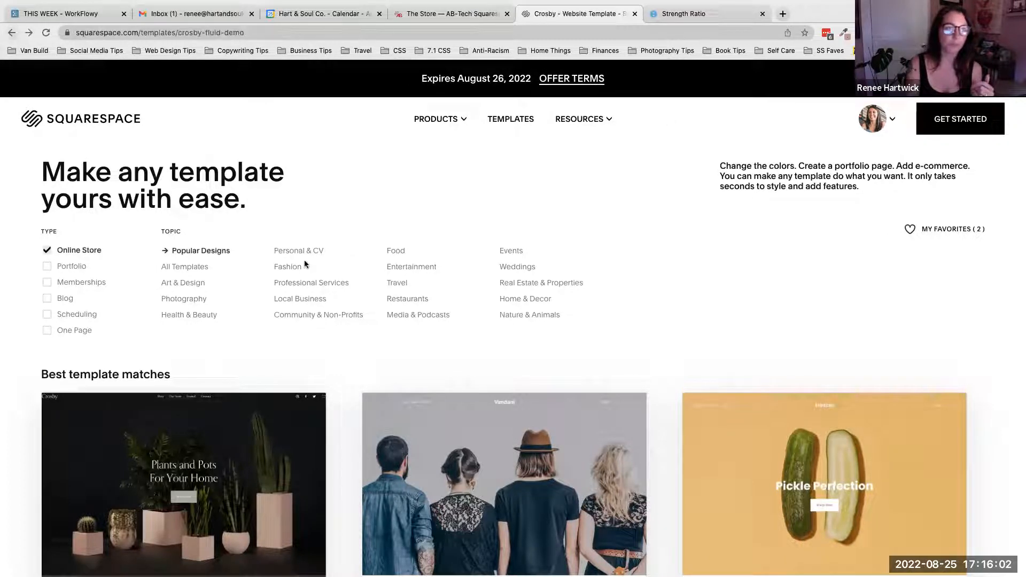
pyautogui.click(168, 34)
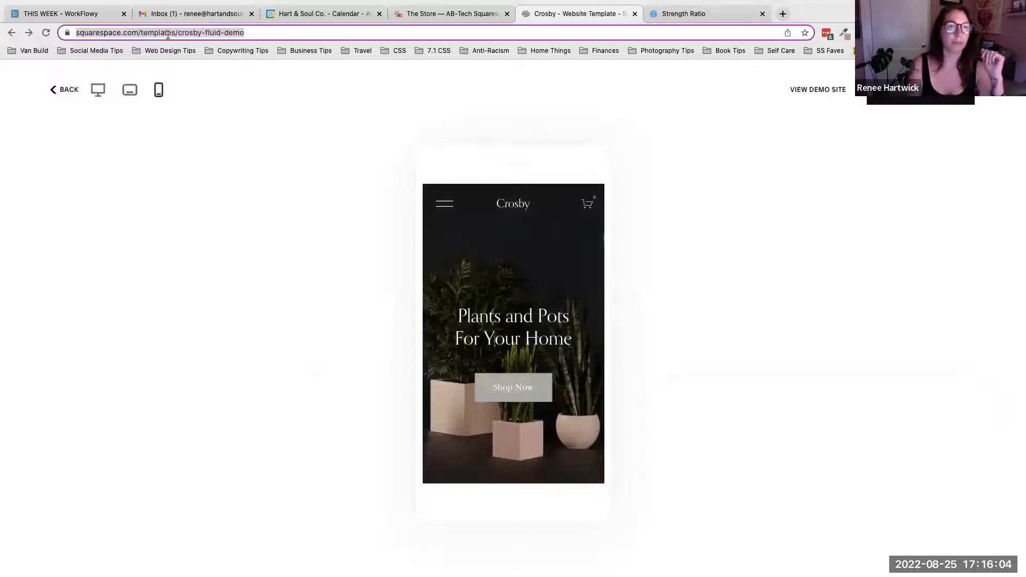
pyautogui.write('abt')
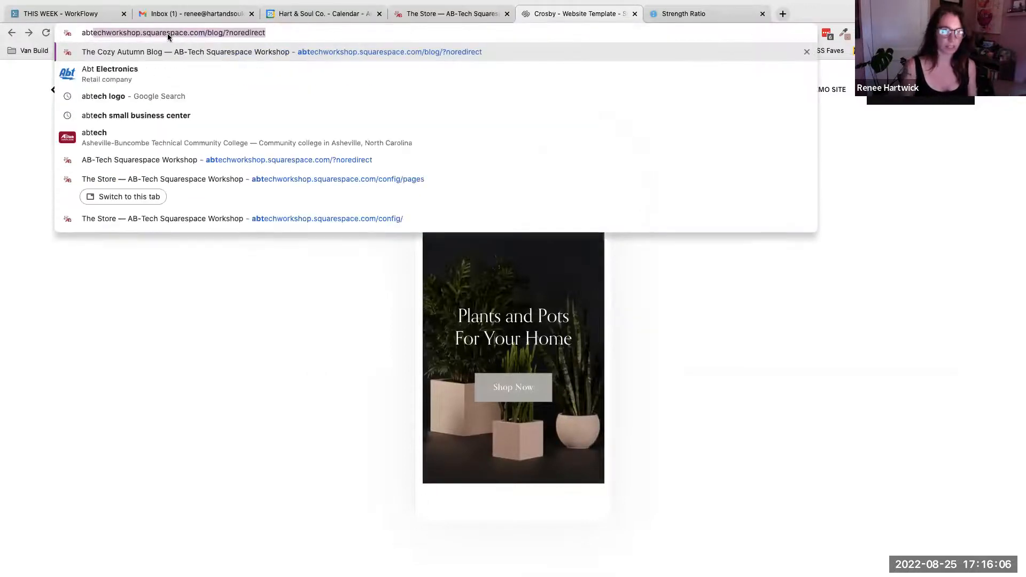
pyautogui.click(167, 34)
pyautogui.doubleClick(212, 32)
pyautogui.press('BackSpace')
pyautogui.press('BackSpace')
pyautogui.press('Return')
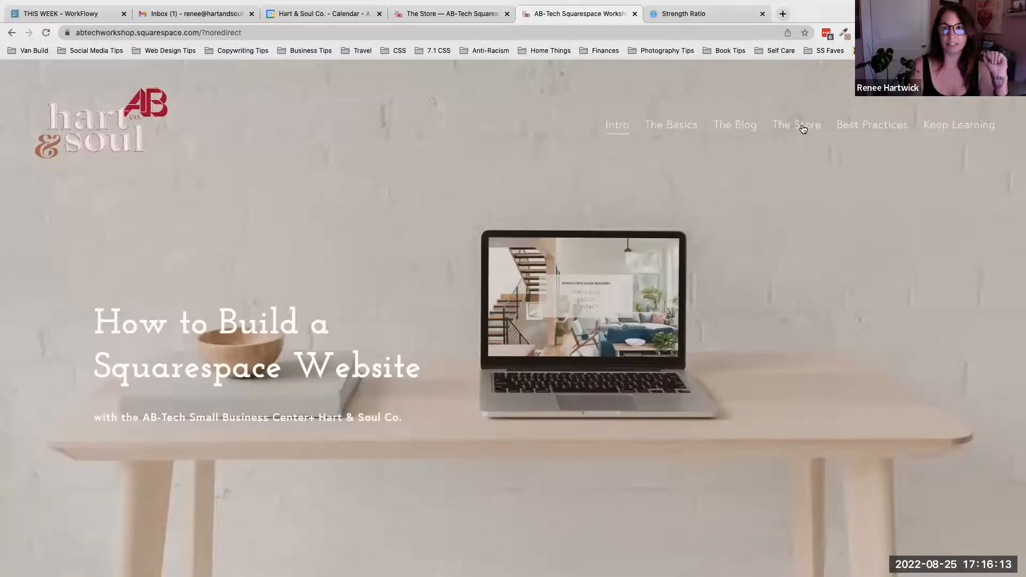
# Open The Store page and go to its Creating Your Store Page section.
pyautogui.click(799, 125)
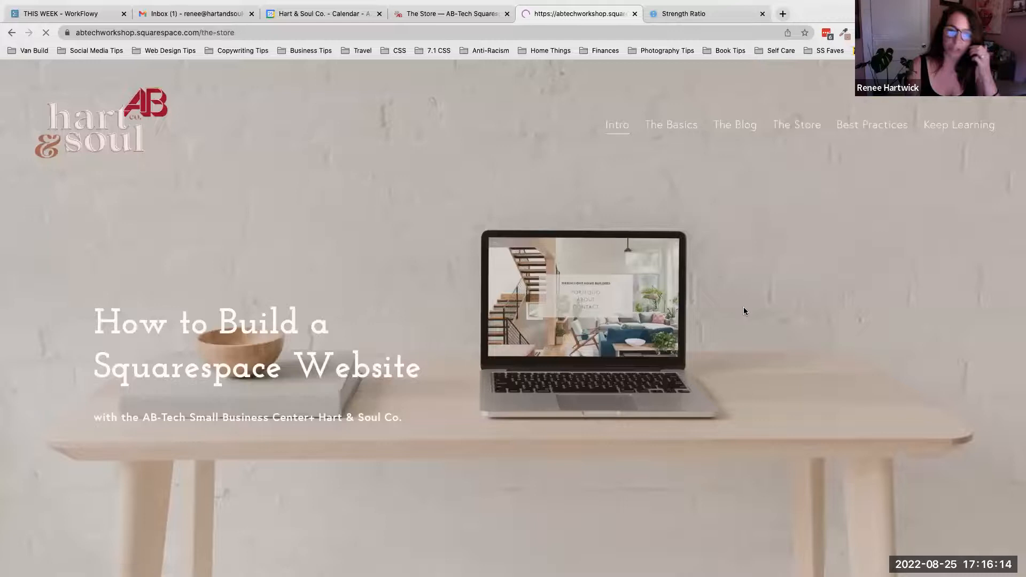
pyautogui.scroll(-15, 522, 382)
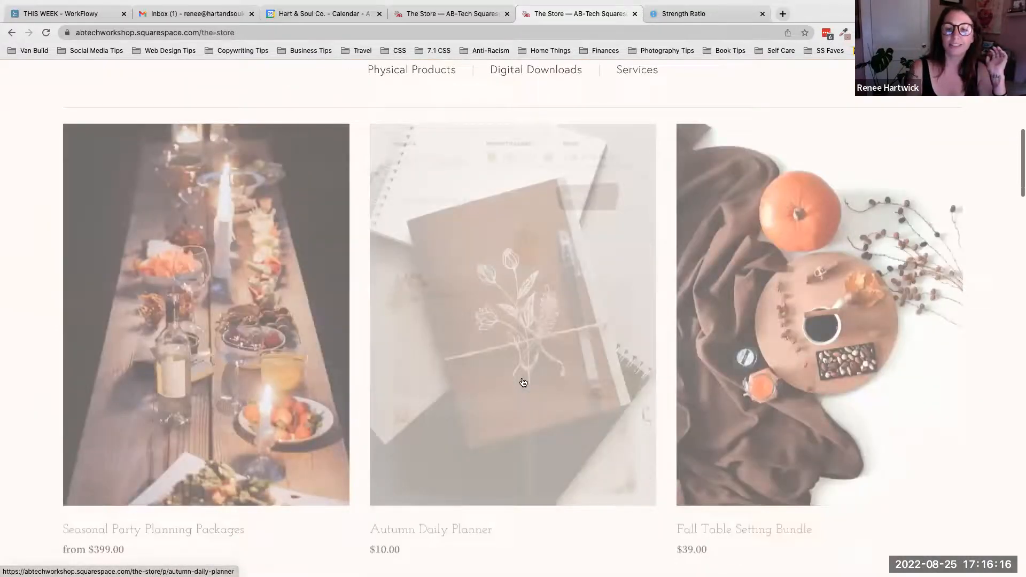
pyautogui.scroll(-15, 522, 381)
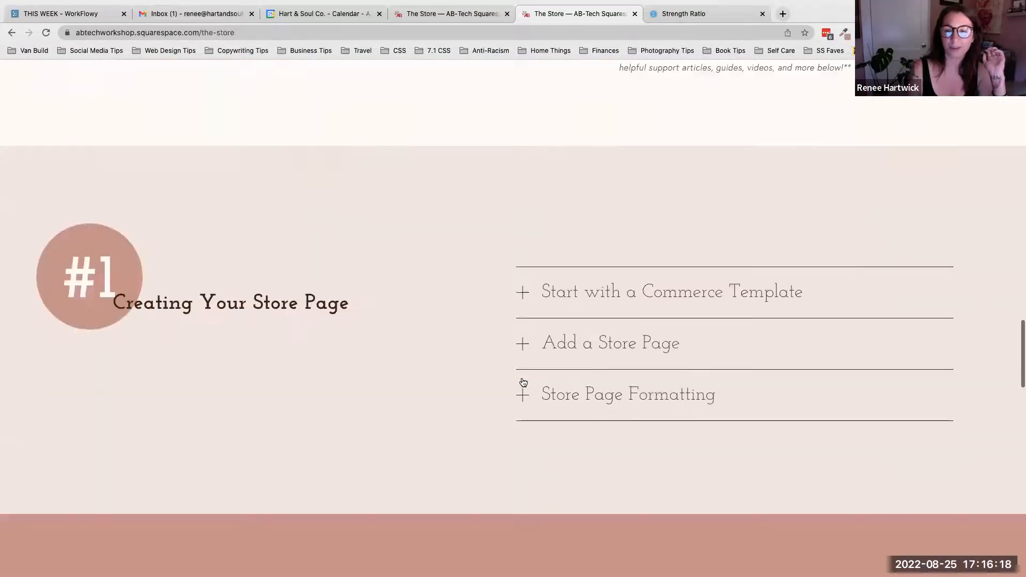
# Expand the "Start with a Commerce Template" entry and the "Add a Store Page" entry in turn.
pyautogui.click(598, 226)
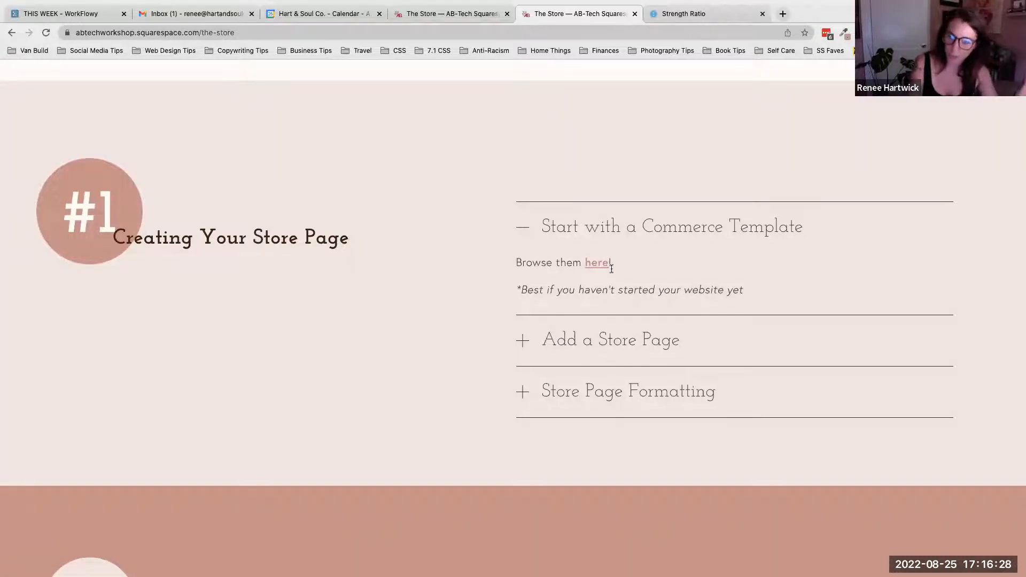
pyautogui.scroll(-1, 611, 268)
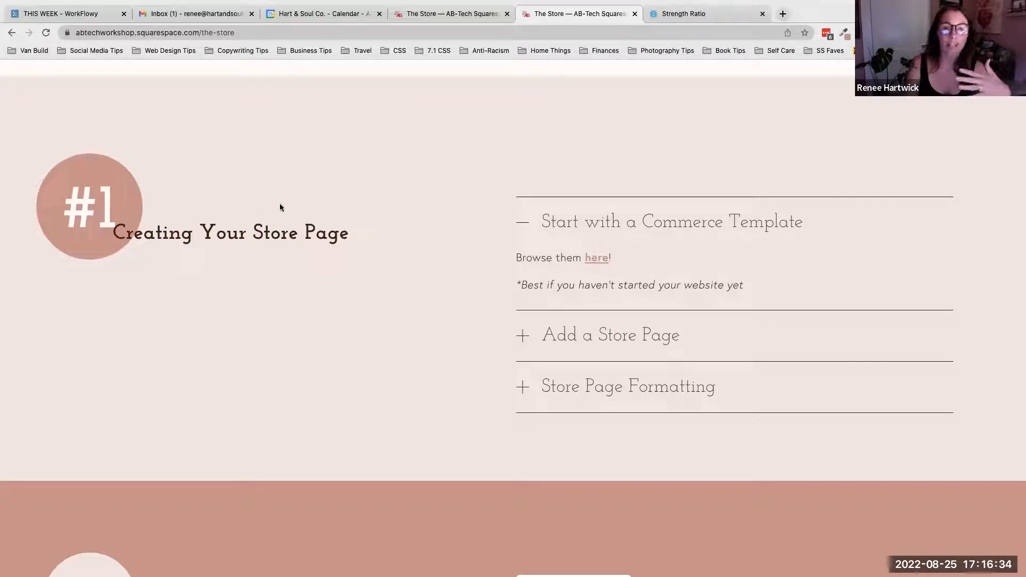
pyautogui.click(653, 334)
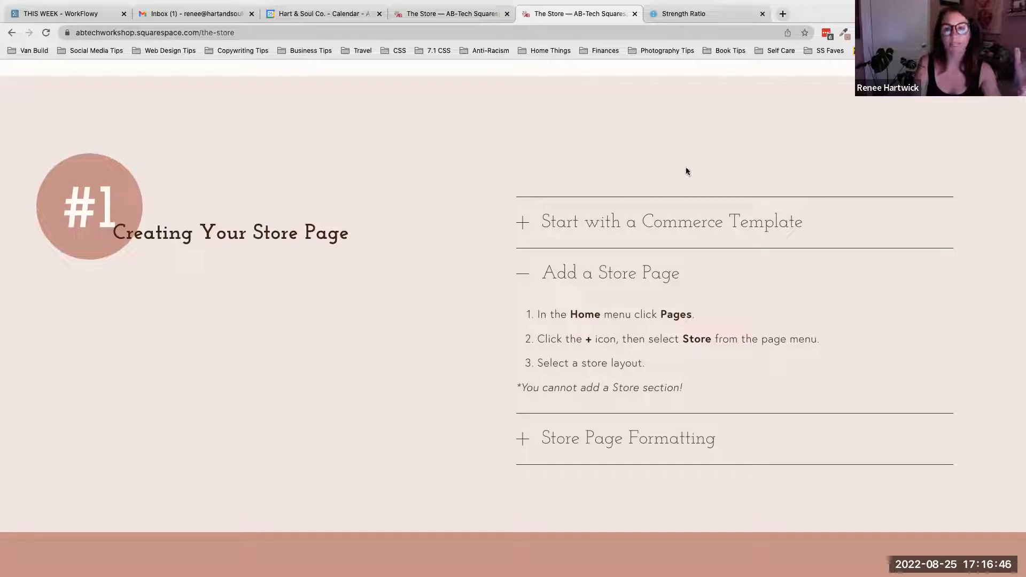
# Check the top of The Store page in the site editor, and return to the "Add a Store Page" instructions.
pyautogui.click(451, 12)
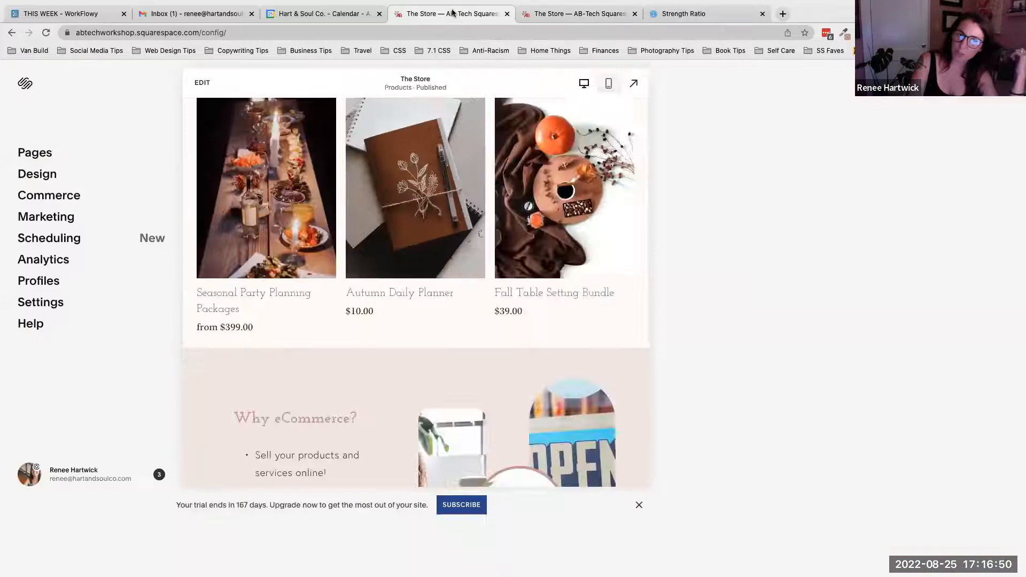
pyautogui.scroll(5, 591, 232)
pyautogui.scroll(4, 593, 236)
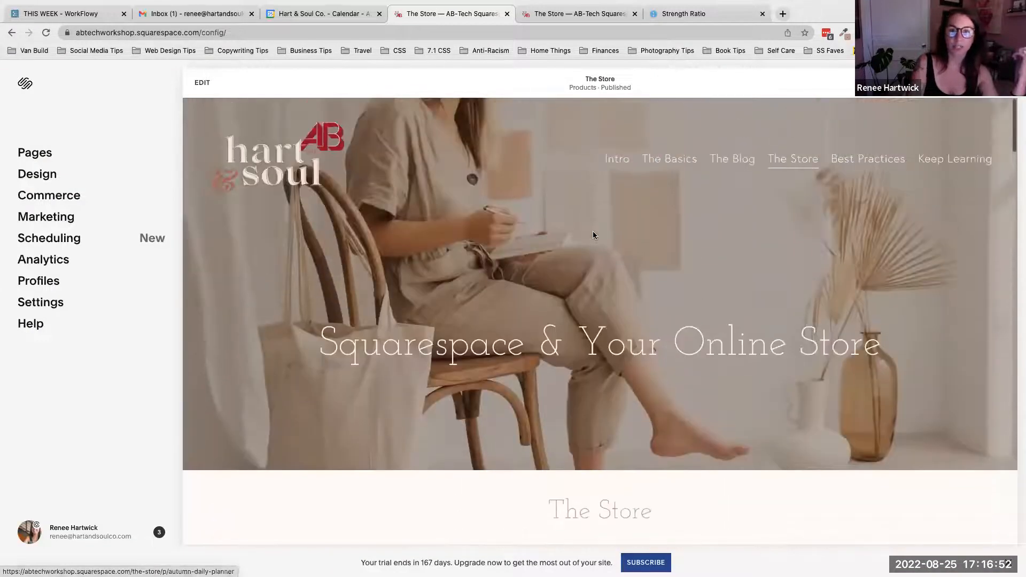
pyautogui.click(564, 14)
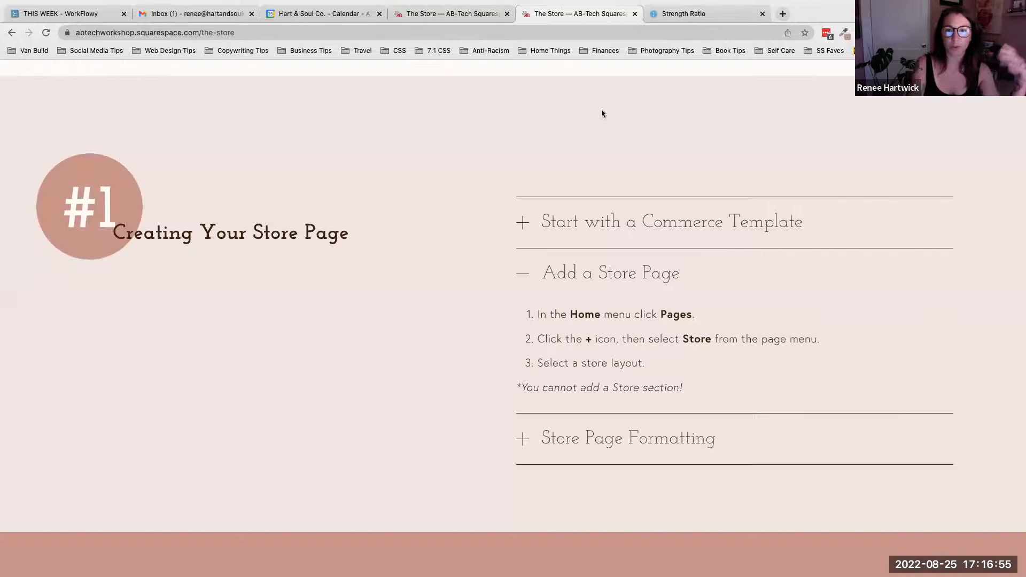
# Open the page list in the site editor, and highlight "Pages" in the first "Add a Store Page" instruction.
pyautogui.click(453, 12)
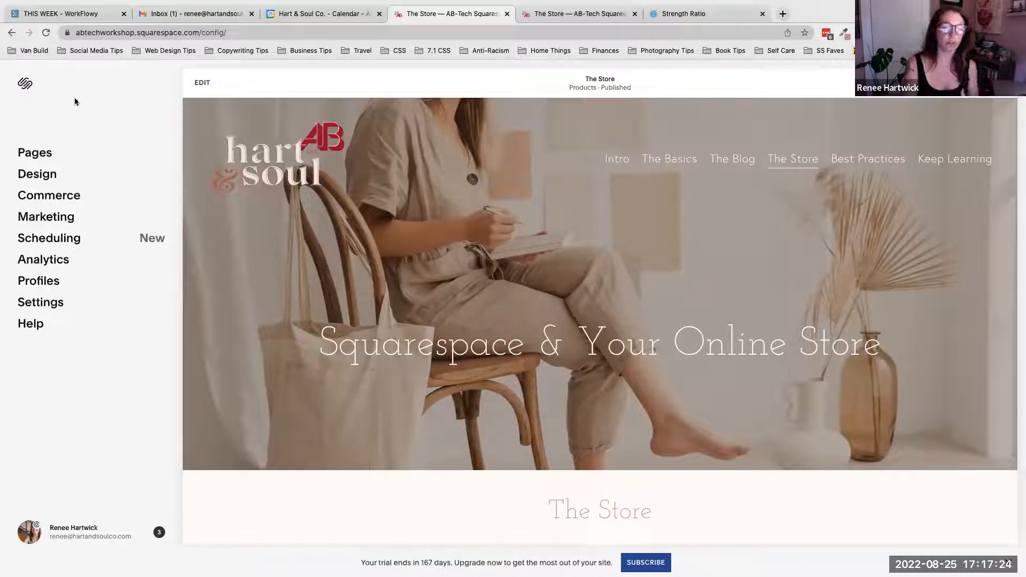
pyautogui.click(37, 155)
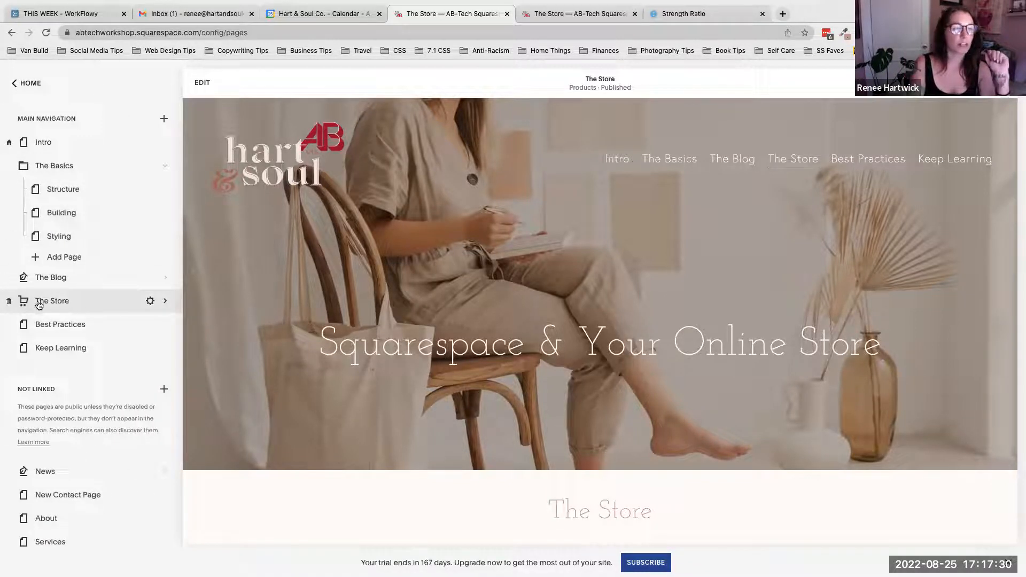
pyautogui.click(567, 11)
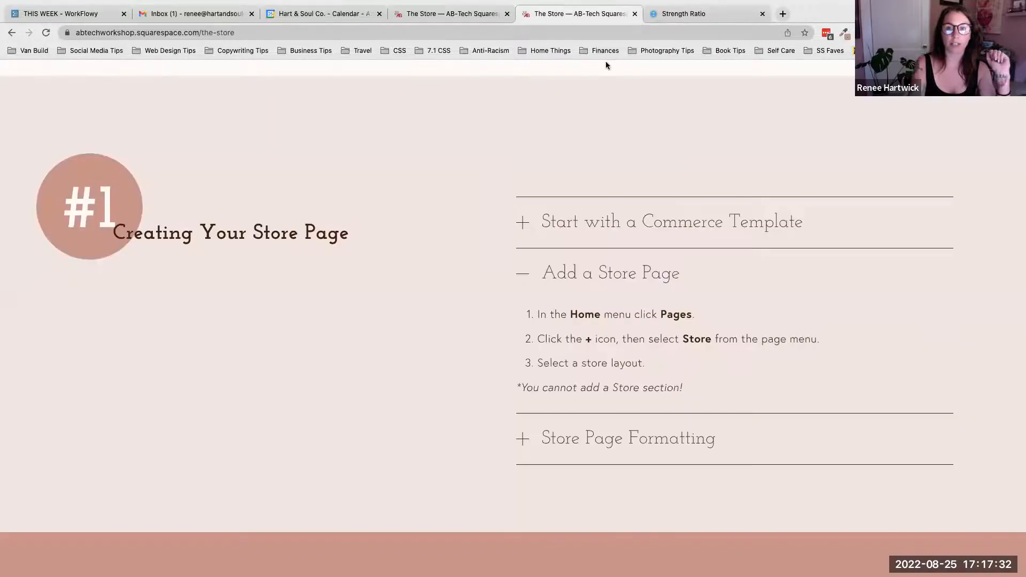
pyautogui.moveTo(569, 314); pyautogui.dragTo(693, 315)
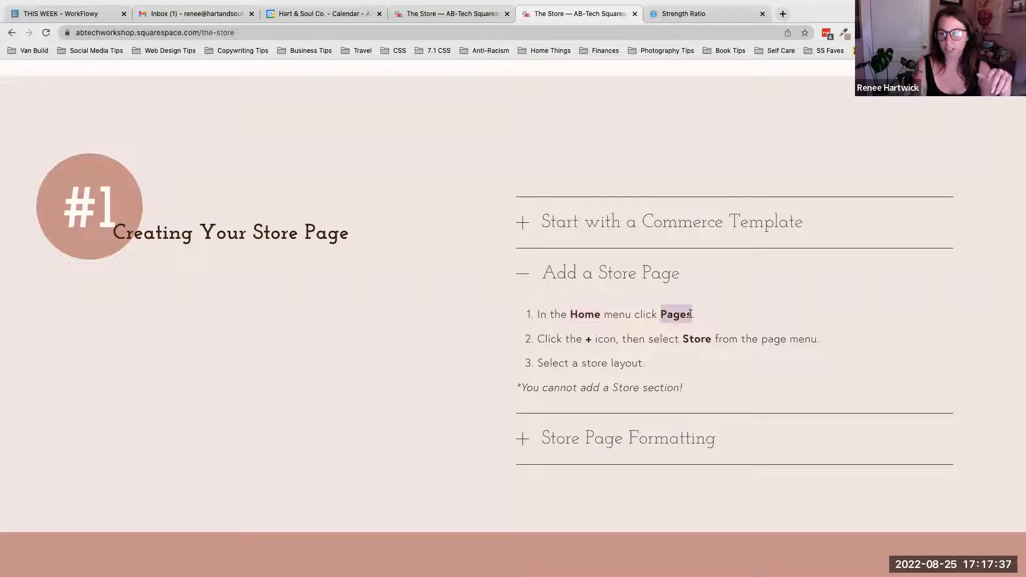
# Browse the General designer layouts available for a new unlinked page in the site editor, and close the layout gallery.
pyautogui.click(447, 14)
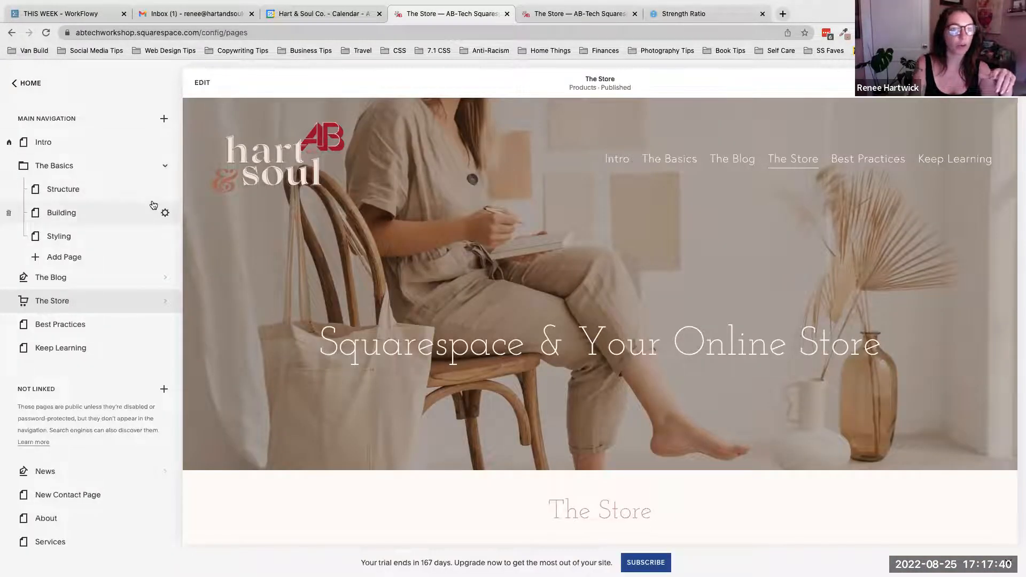
pyautogui.click(164, 390)
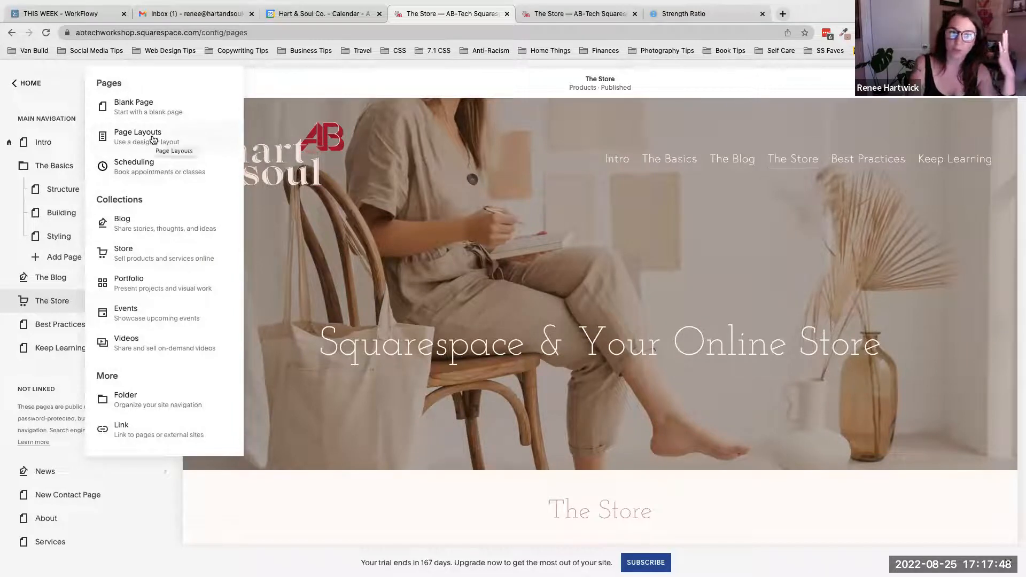
pyautogui.press('Escape')
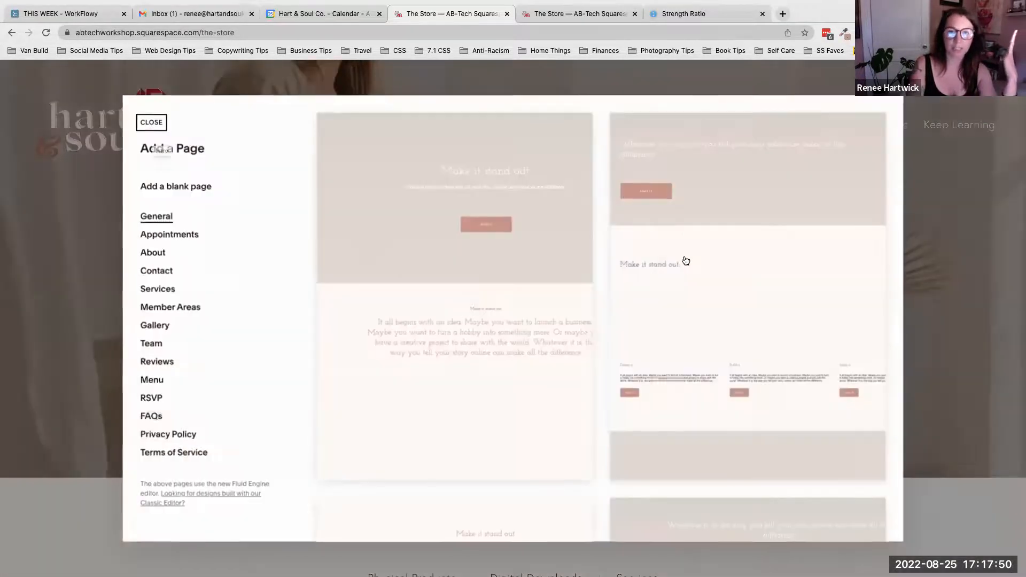
pyautogui.scroll(-5, 533, 248)
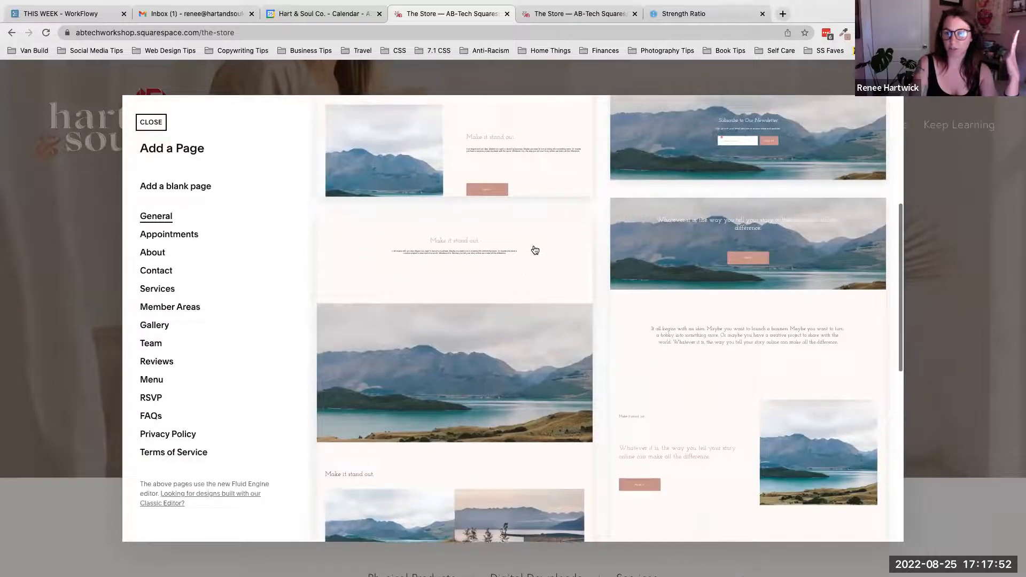
pyautogui.scroll(5, 535, 250)
pyautogui.click(153, 122)
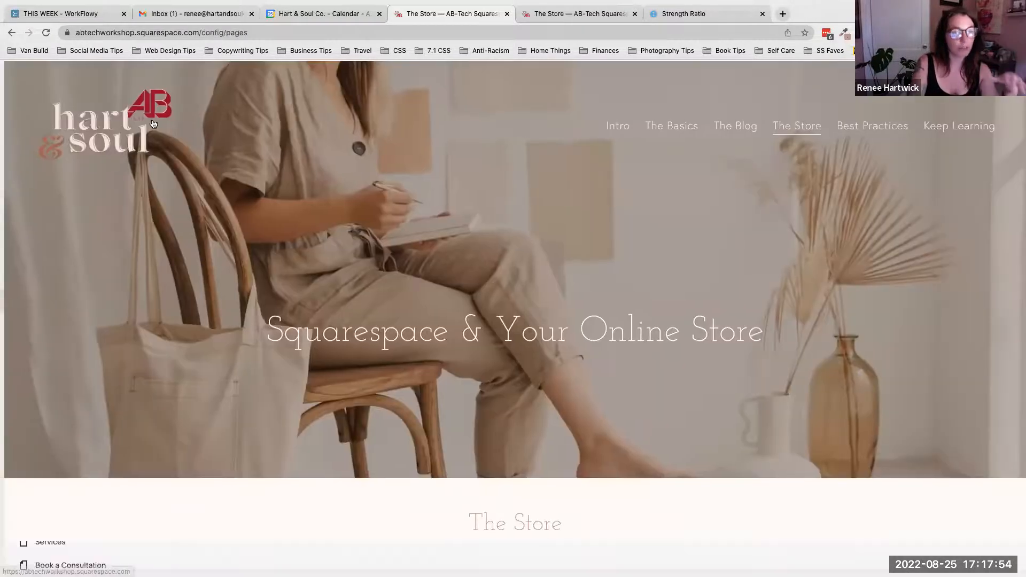
# Add a new store under Not Linked using the plain product-grid layout "Store 2", and name it "New Store".
pyautogui.click(163, 392)
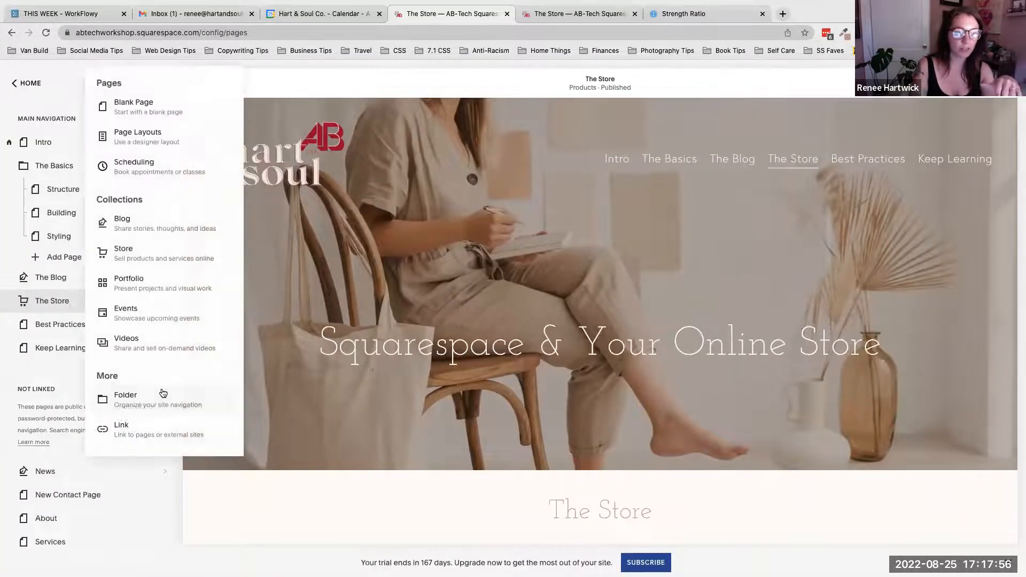
pyautogui.click(123, 256)
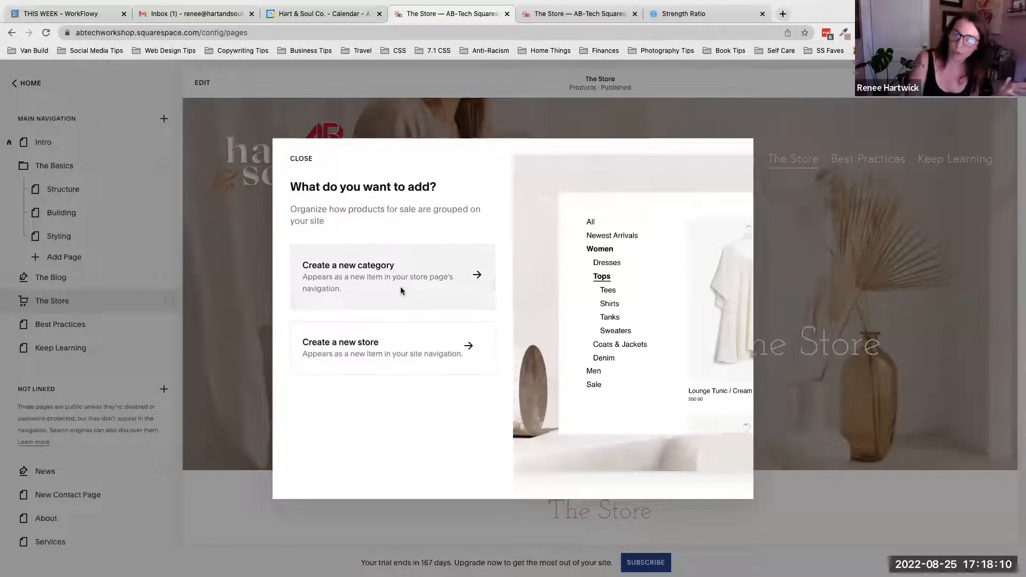
pyautogui.click(369, 354)
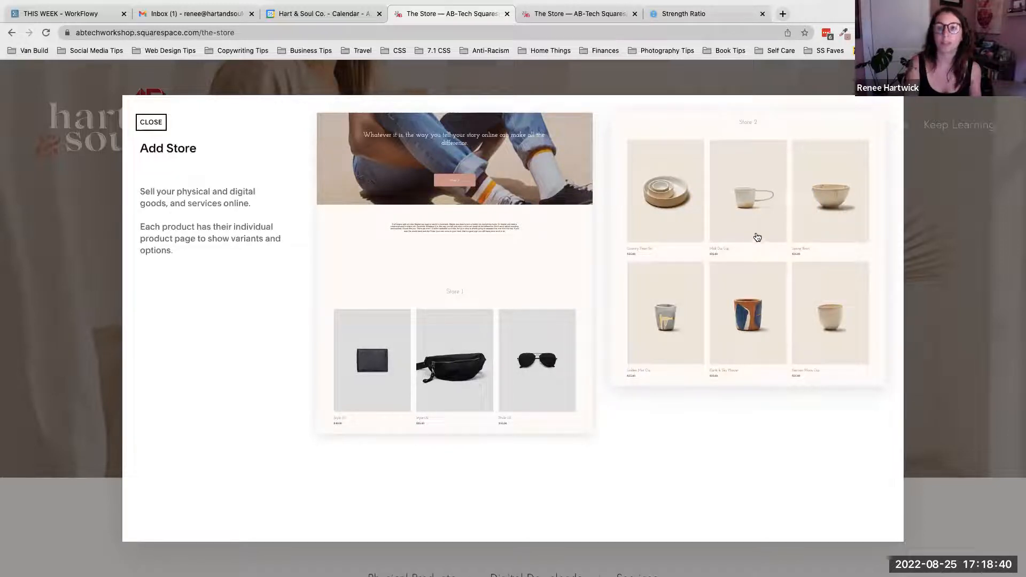
pyautogui.click(740, 218)
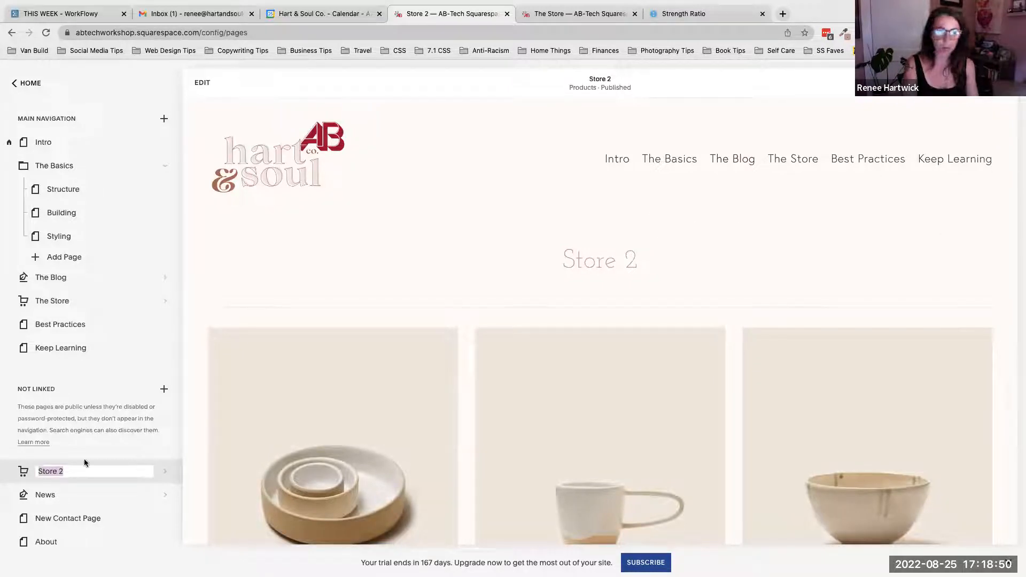
pyautogui.write('New Store')
pyautogui.press('Return')
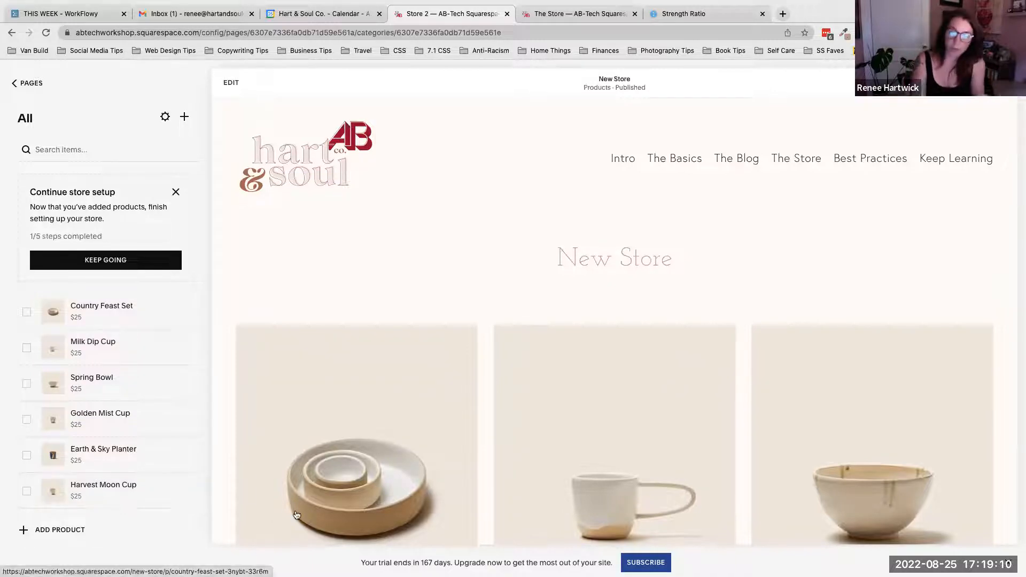
# Look over the sample products on the New Store page and select the Country Feast Set product.
pyautogui.scroll(-2, 296, 514)
pyautogui.scroll(-2, 296, 514)
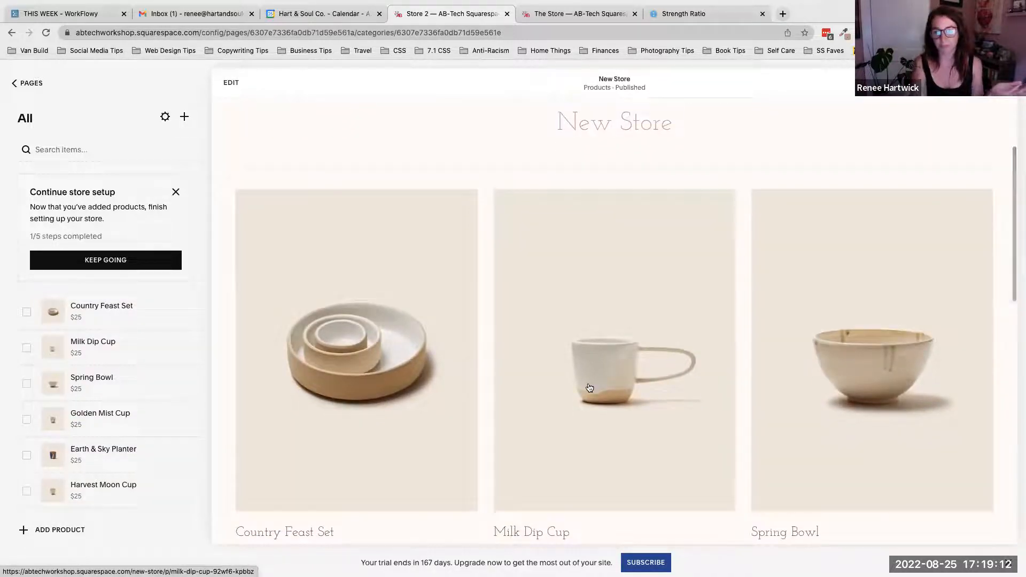
pyautogui.scroll(4, 337, 384)
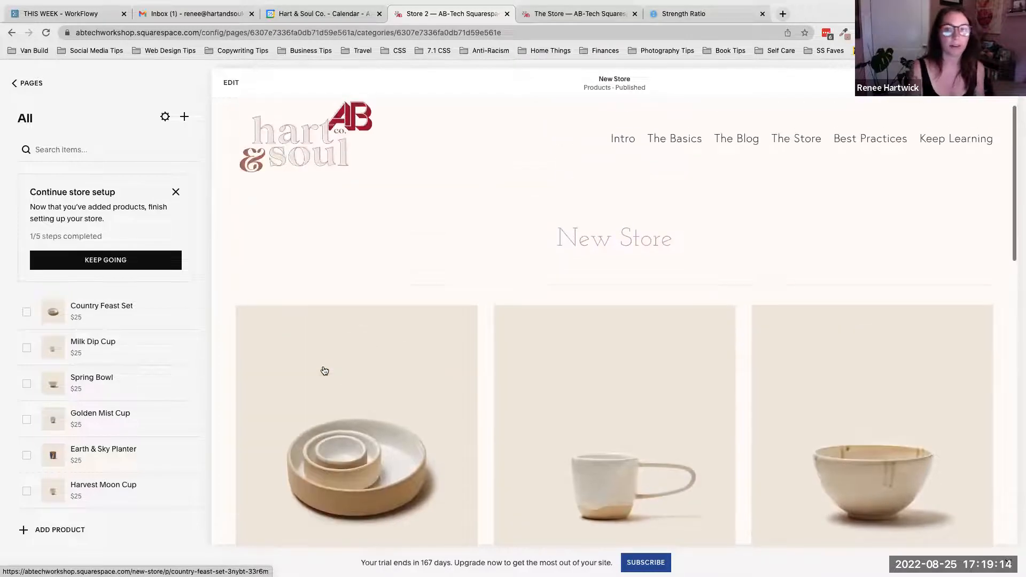
pyautogui.click(27, 314)
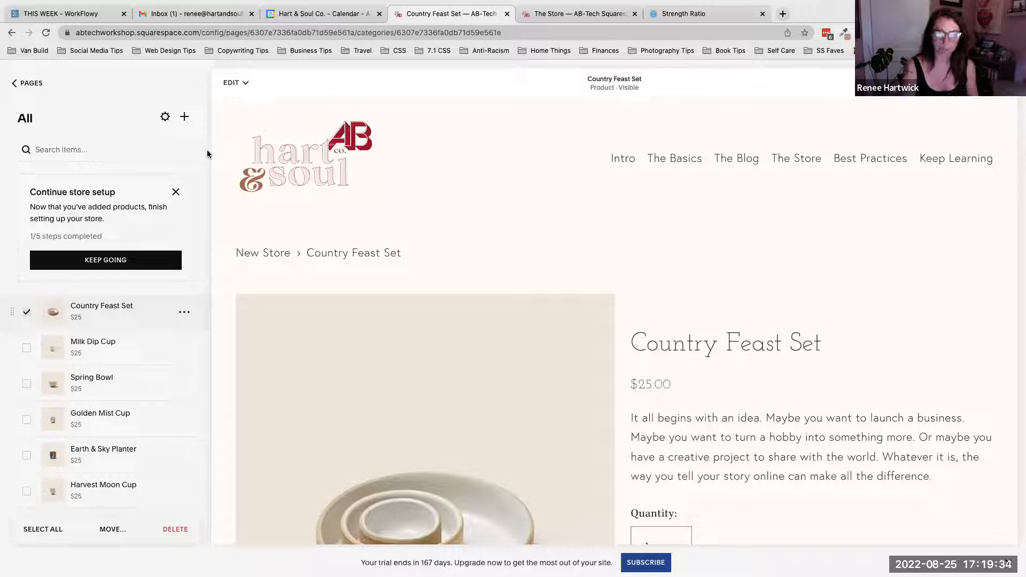
# Open the full product list of The Store and view its product grid on the page.
pyautogui.click(31, 84)
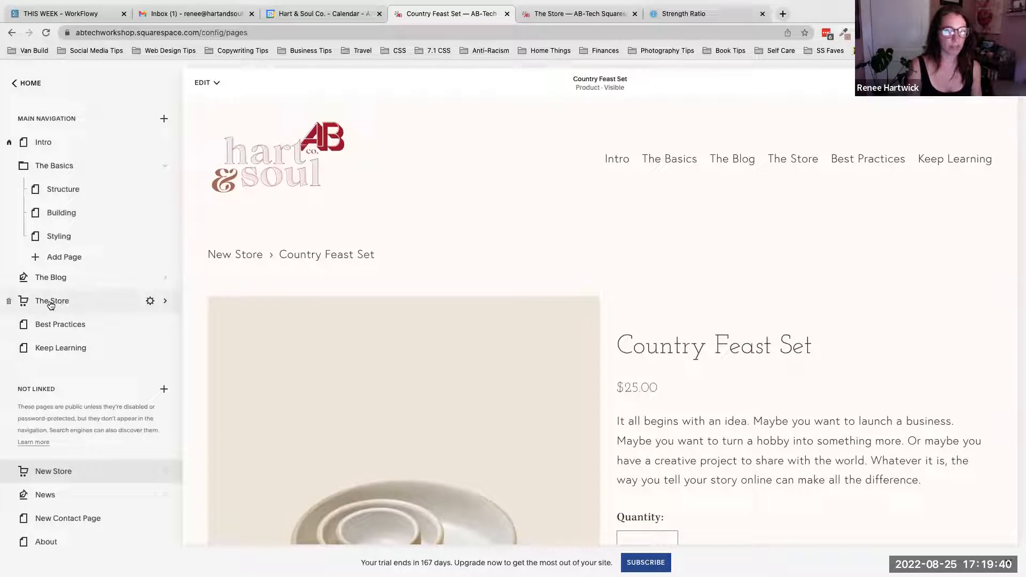
pyautogui.click(73, 302)
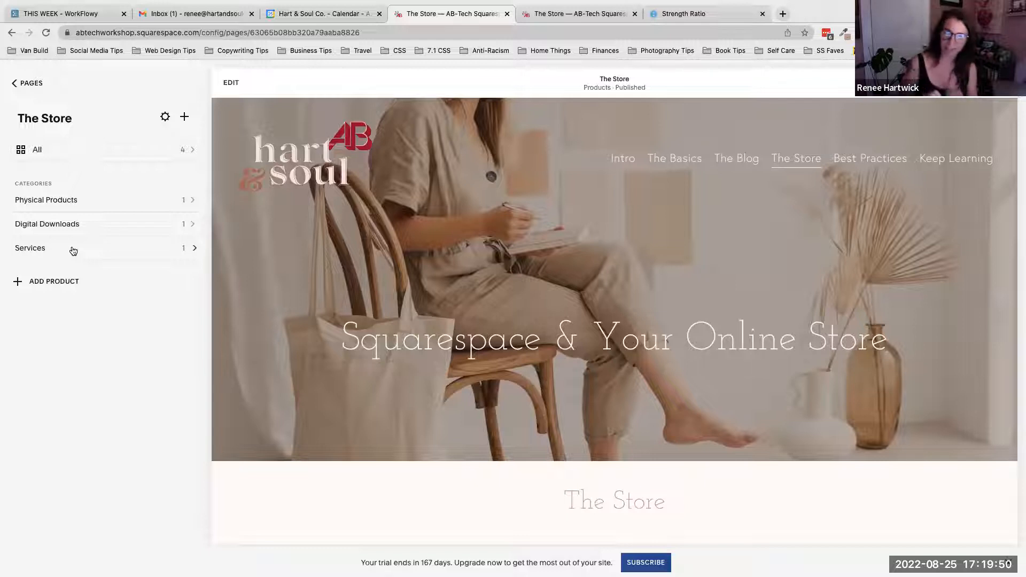
pyautogui.click(37, 153)
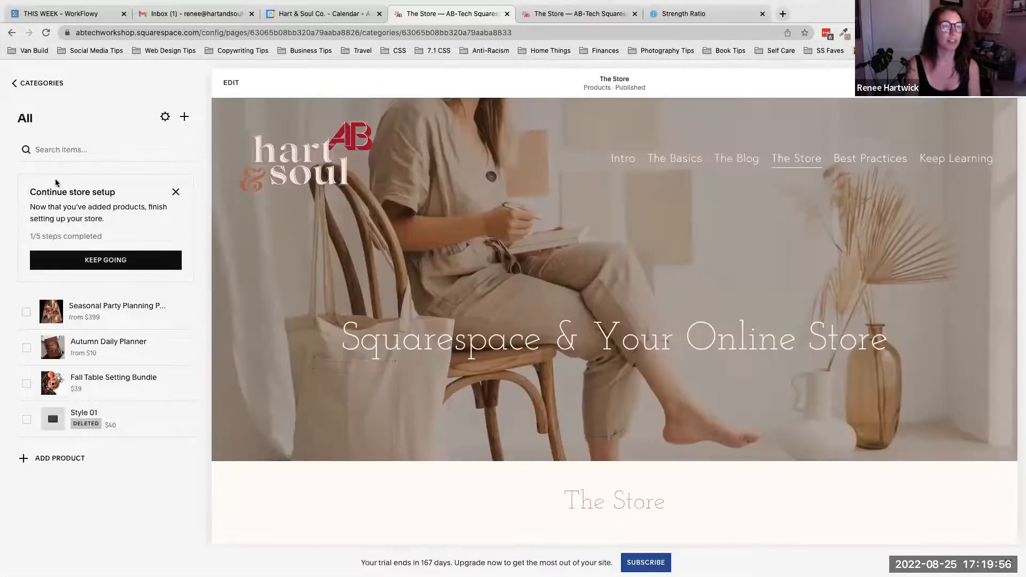
pyautogui.moveTo(183, 308)
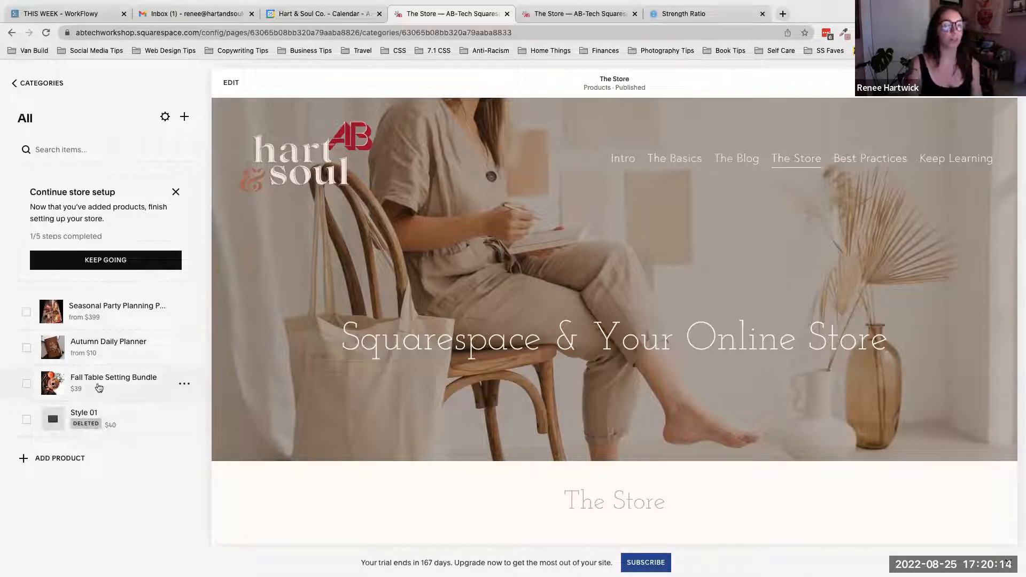
pyautogui.scroll(-6, 441, 400)
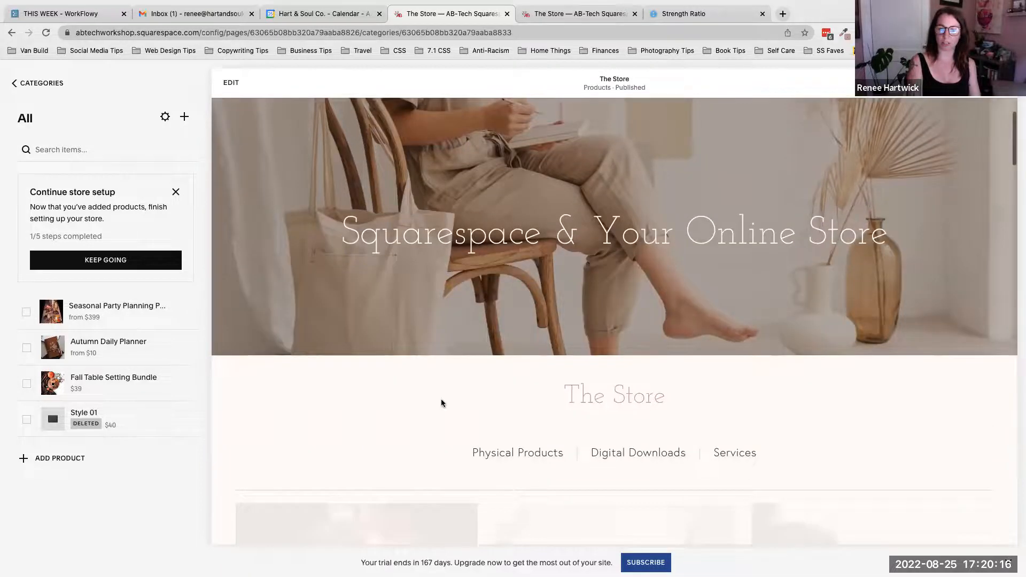
pyautogui.scroll(-2, 442, 404)
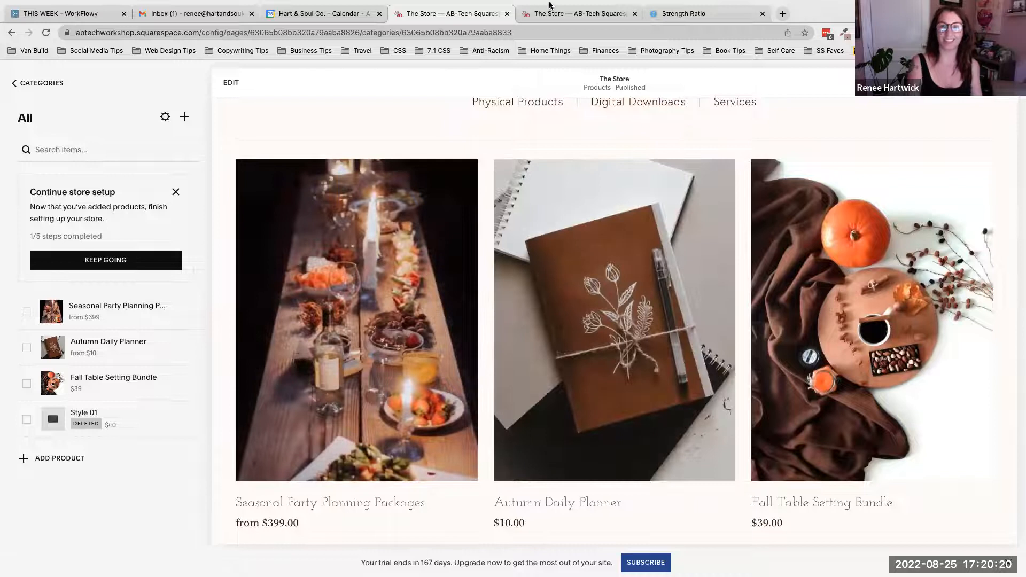
# Return to the workshop instructions, collapse "Add a Store Page" and expand "Store Page Formatting".
pyautogui.click(558, 8)
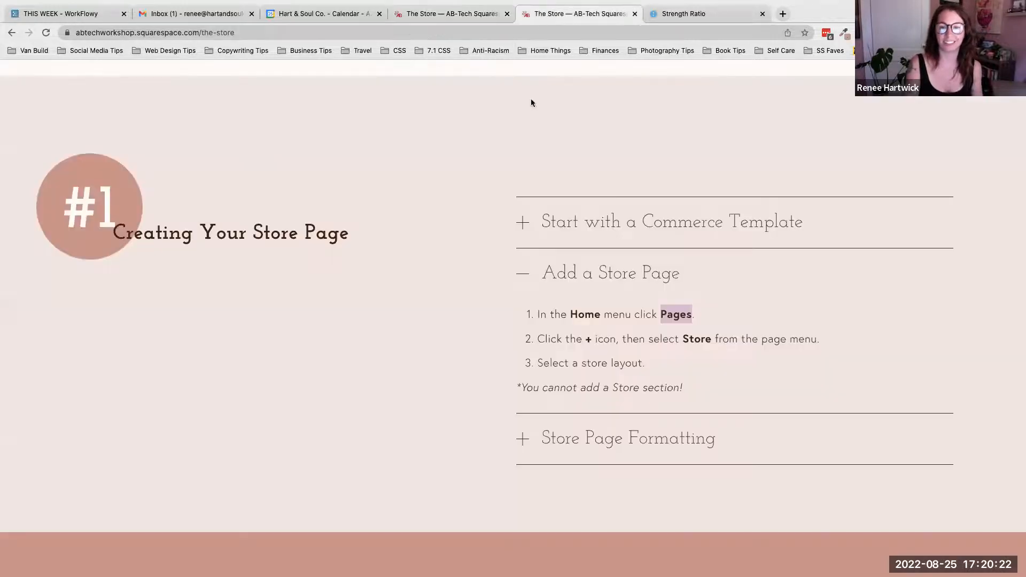
pyautogui.click(524, 279)
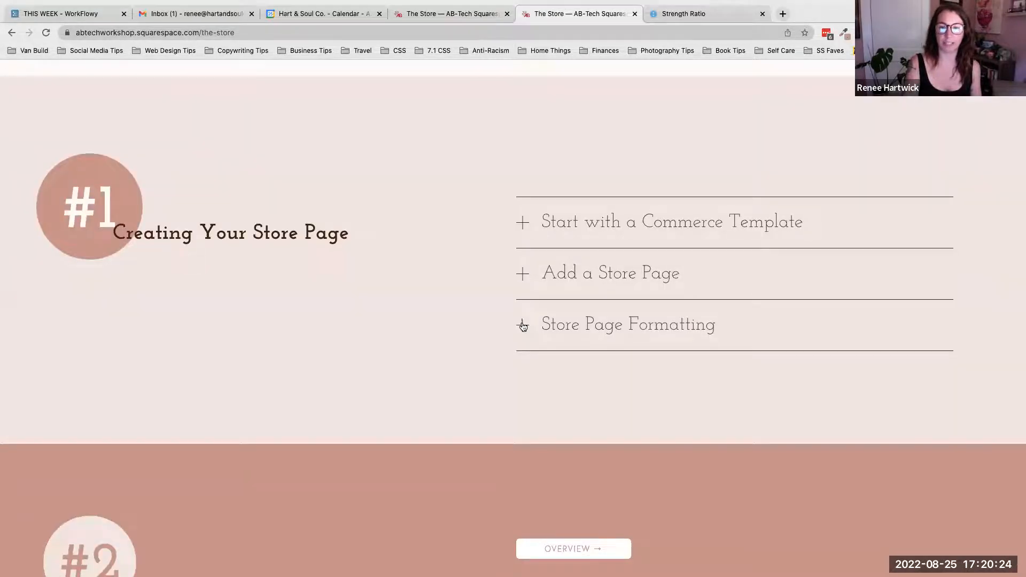
pyautogui.click(523, 325)
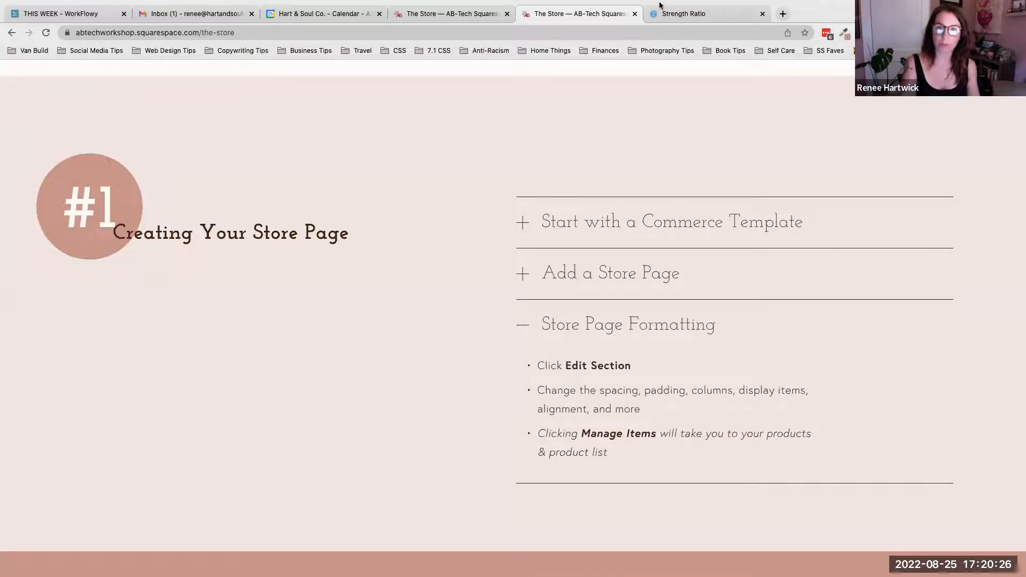
# Review The Store page in the site editor, from its product grid and category links to the header navigation.
pyautogui.click(485, 11)
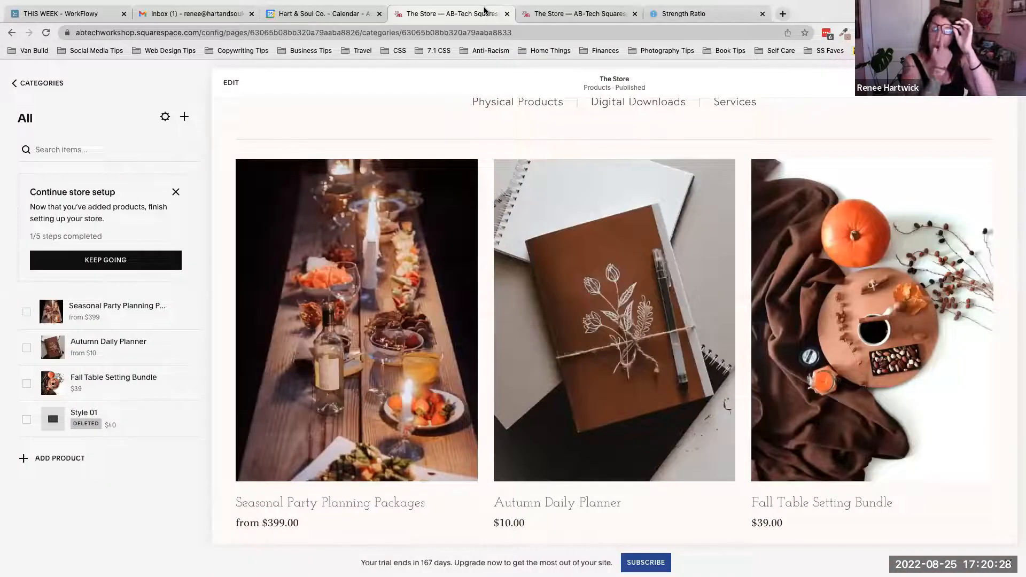
pyautogui.scroll(4, 641, 320)
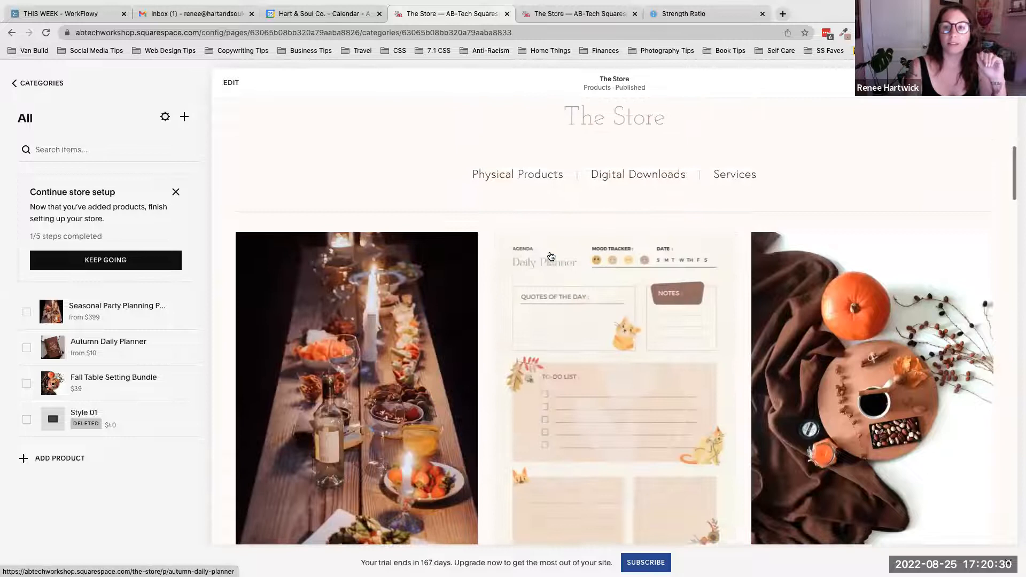
pyautogui.scroll(-3, 659, 278)
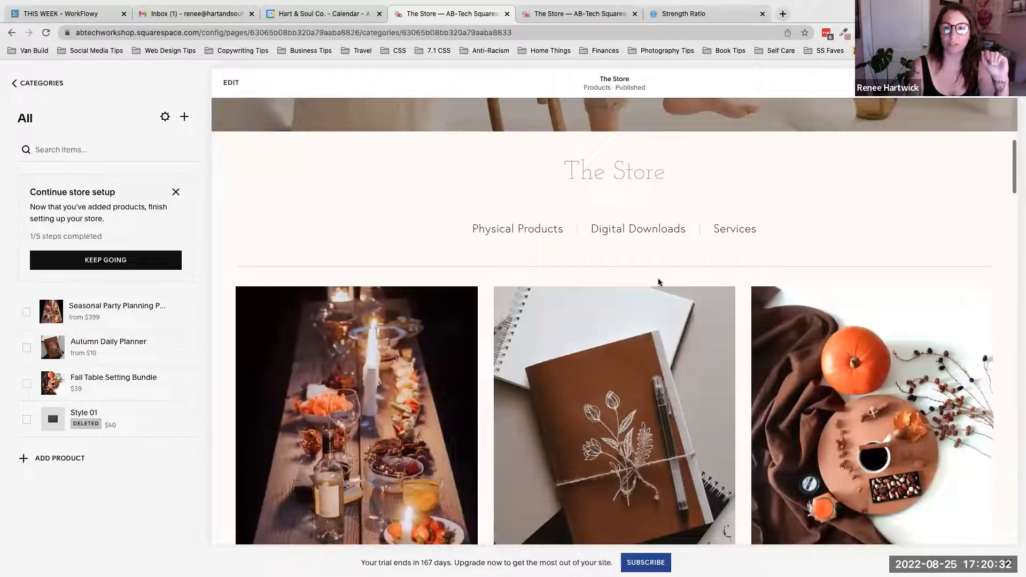
pyautogui.scroll(6, 660, 282)
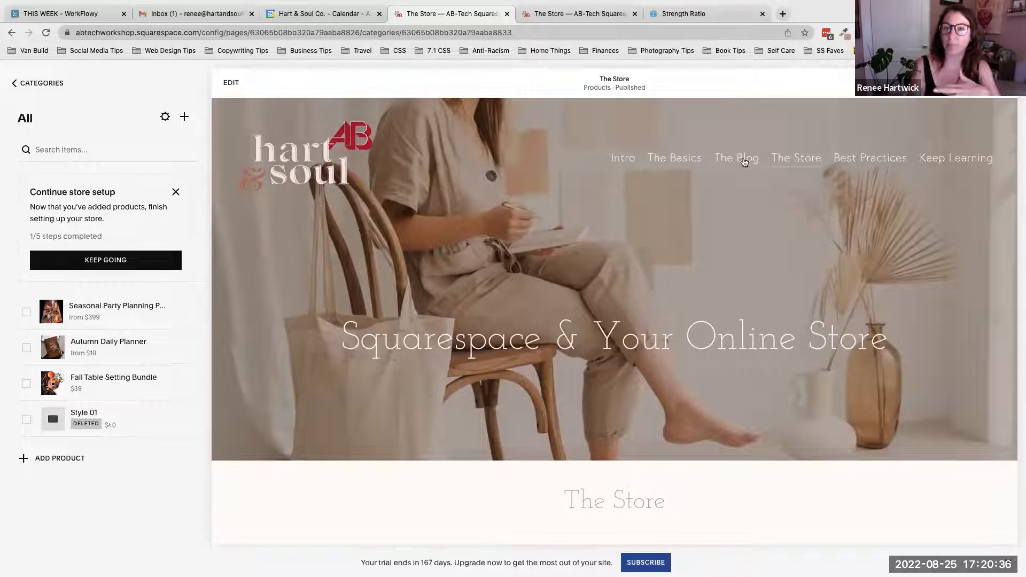
pyautogui.moveTo(683, 158)
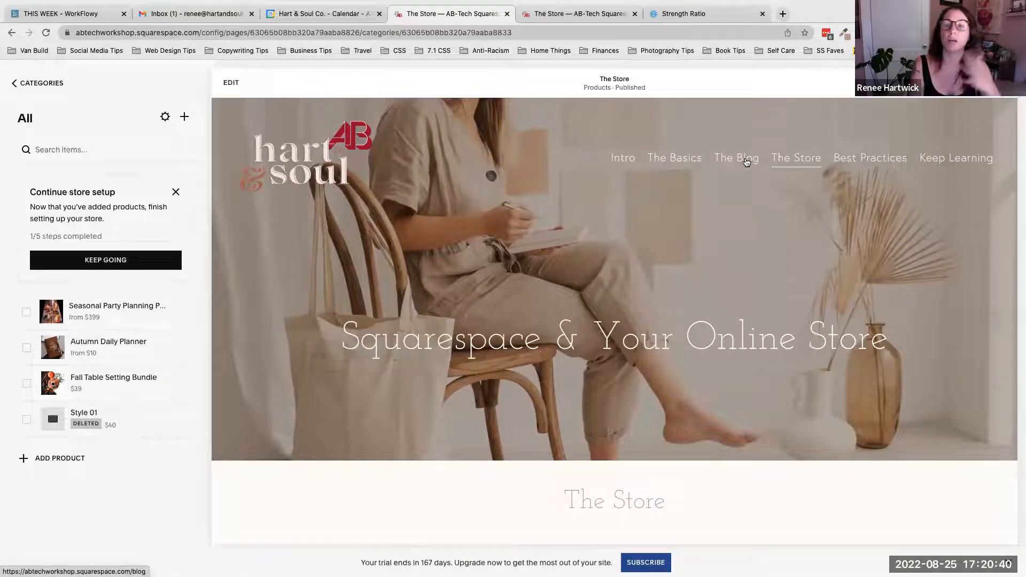
# Go back to the page list, show the page types available under Not Linked, and highlight the Collections heading.
pyautogui.click(38, 84)
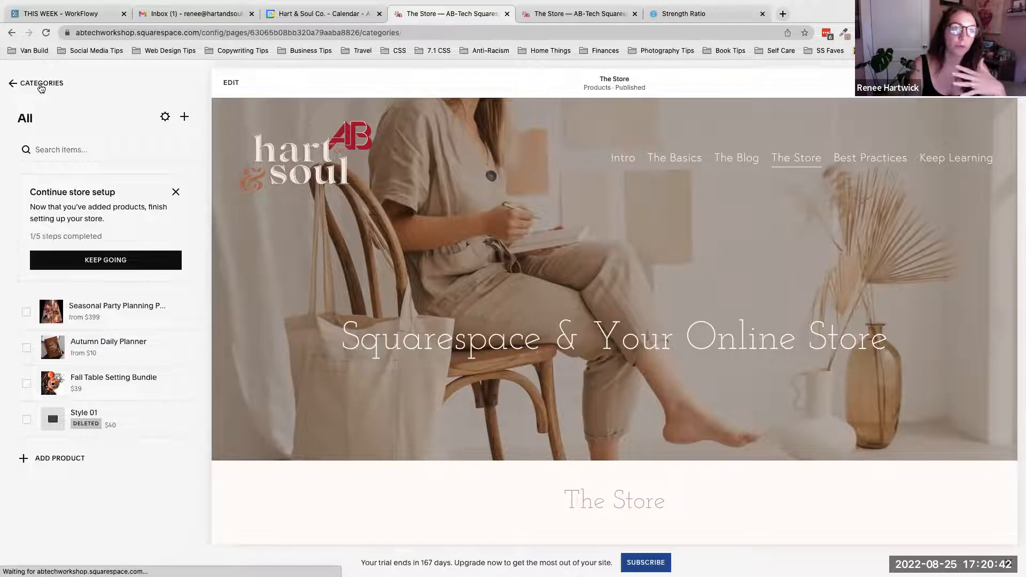
pyautogui.click(31, 84)
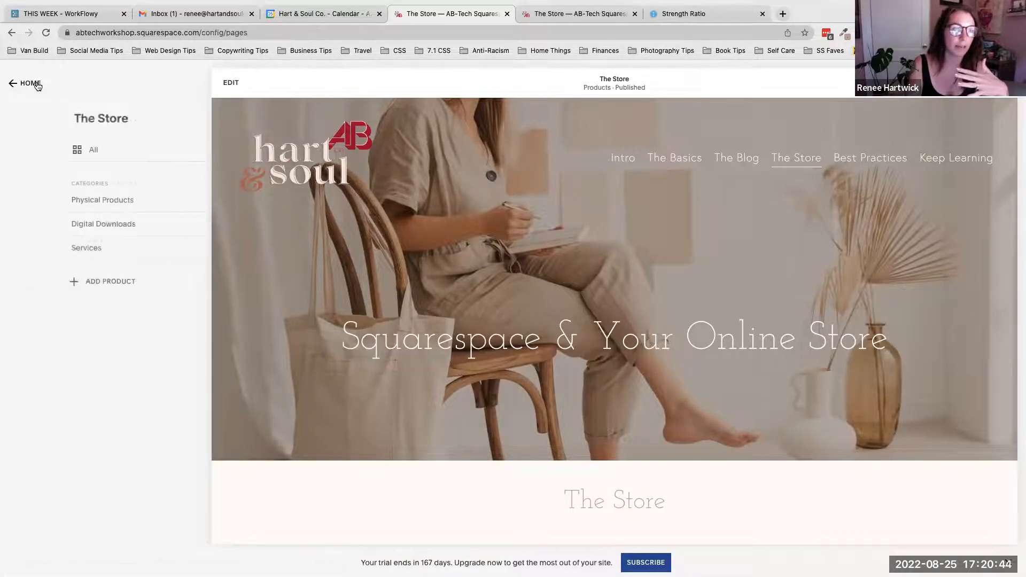
pyautogui.click(164, 390)
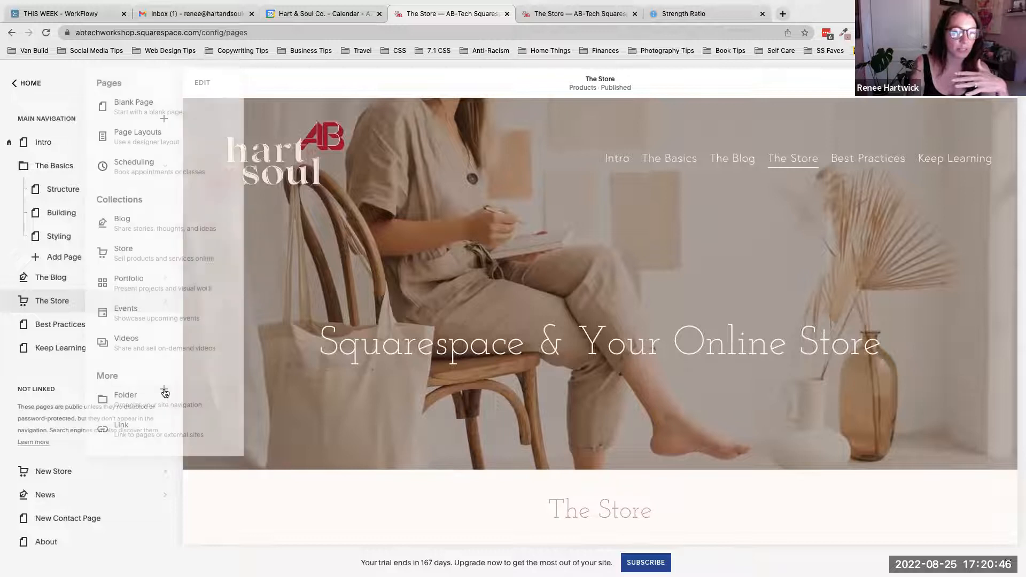
pyautogui.moveTo(153, 202); pyautogui.dragTo(98, 199)
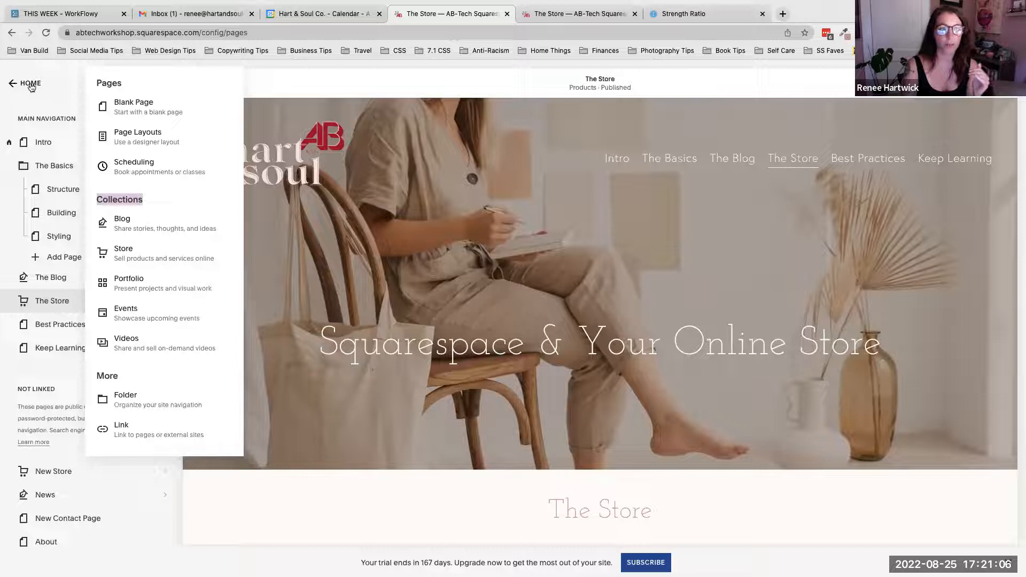
# Close the page type list and open The Store to review its header, category links, product grid and the sections below.
pyautogui.click(38, 108)
pyautogui.click(47, 299)
pyautogui.scroll(-7, 547, 333)
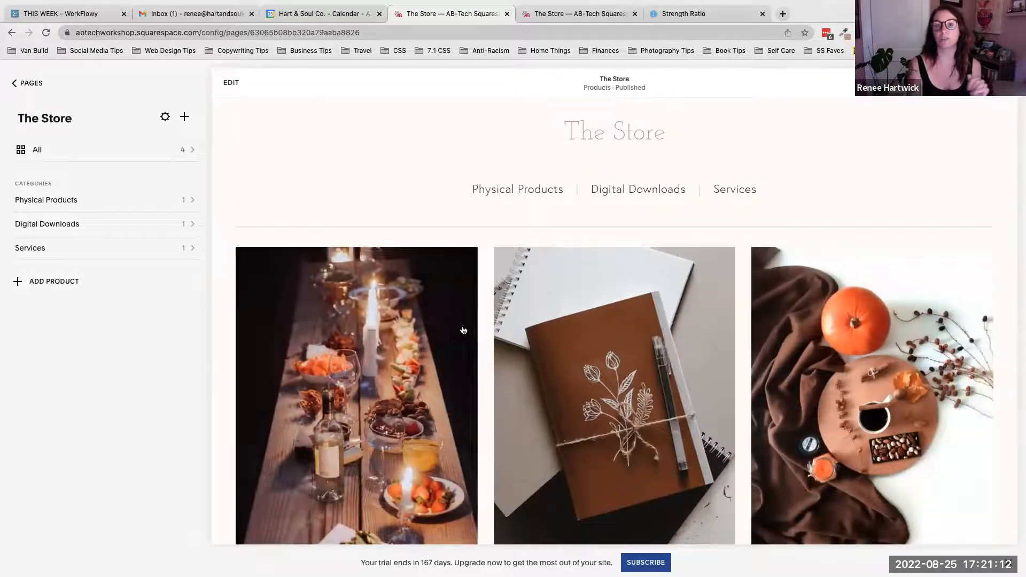
pyautogui.scroll(-2, 686, 351)
pyautogui.scroll(7, 687, 351)
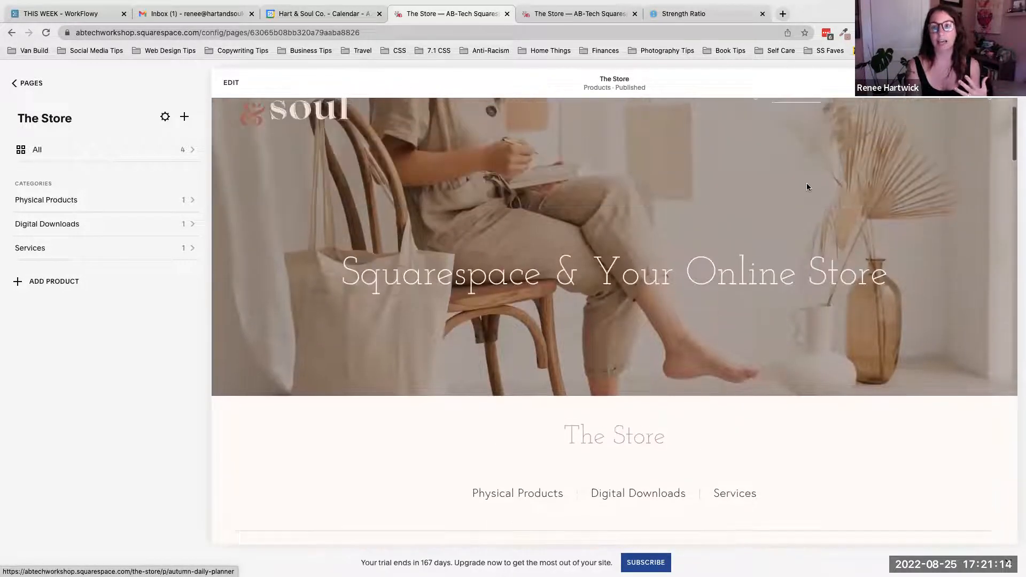
pyautogui.scroll(-15, 643, 189)
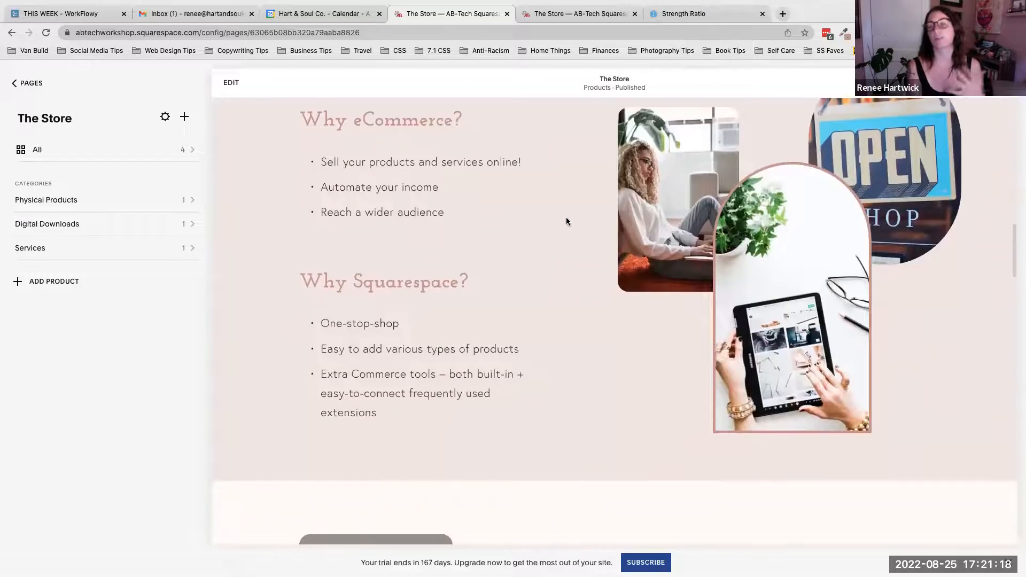
pyautogui.scroll(3, 567, 220)
pyautogui.scroll(8, 567, 220)
pyautogui.scroll(-1, 567, 221)
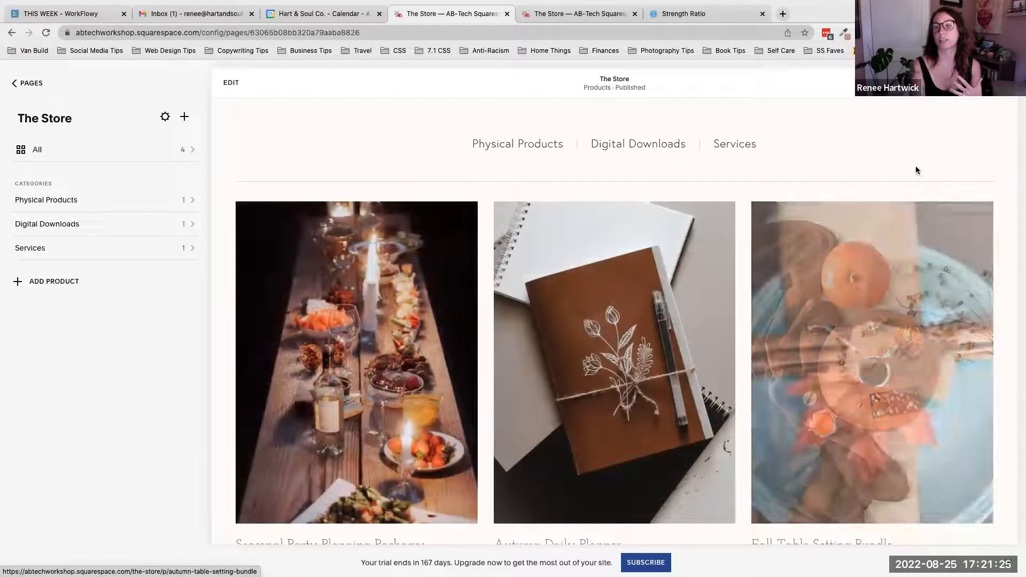
pyautogui.scroll(10, 589, 188)
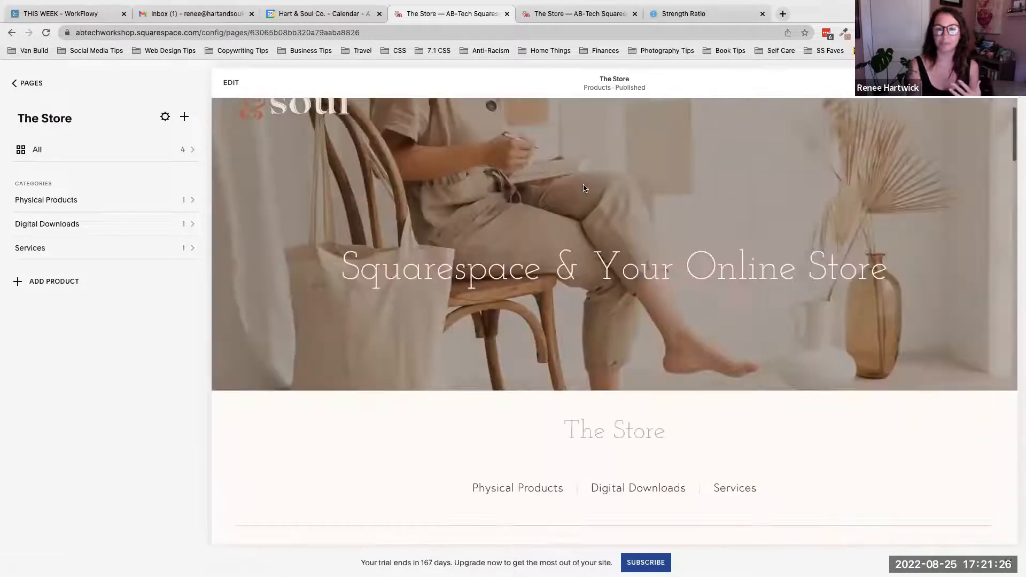
pyautogui.scroll(-1, 360, 225)
pyautogui.scroll(1, 360, 226)
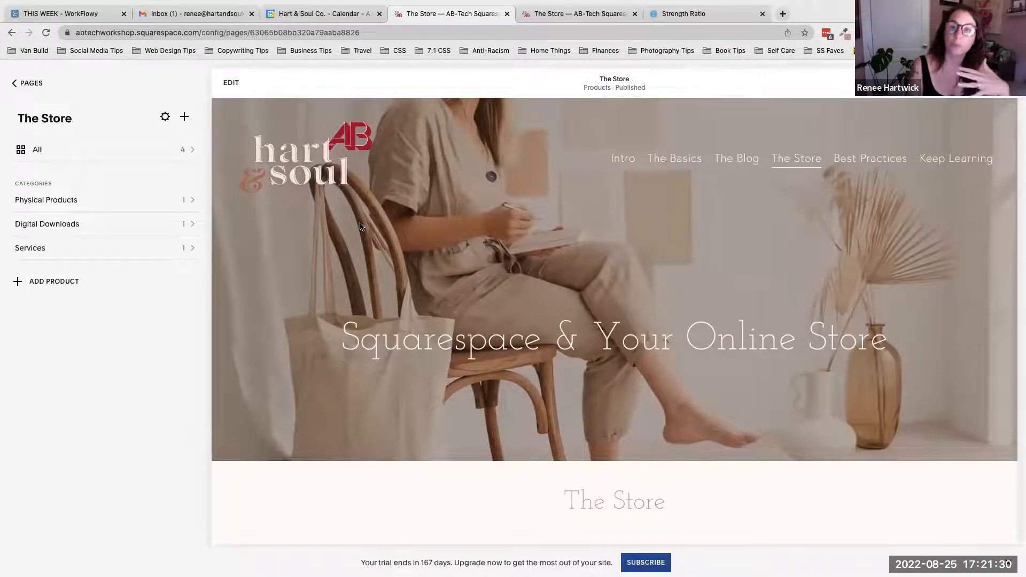
# Return to the page list and open New Store to look through its product grid.
pyautogui.click(21, 84)
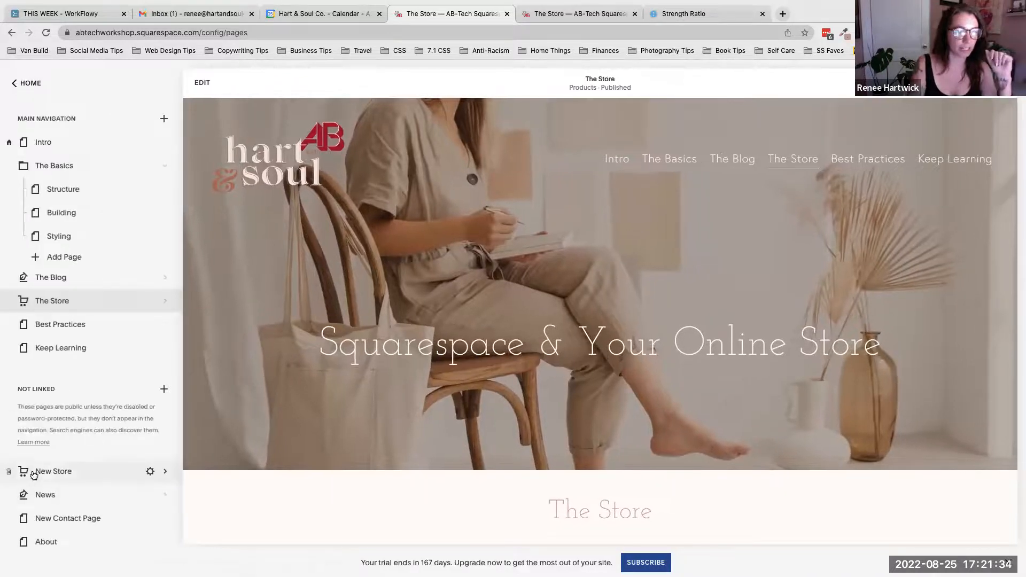
pyautogui.click(41, 475)
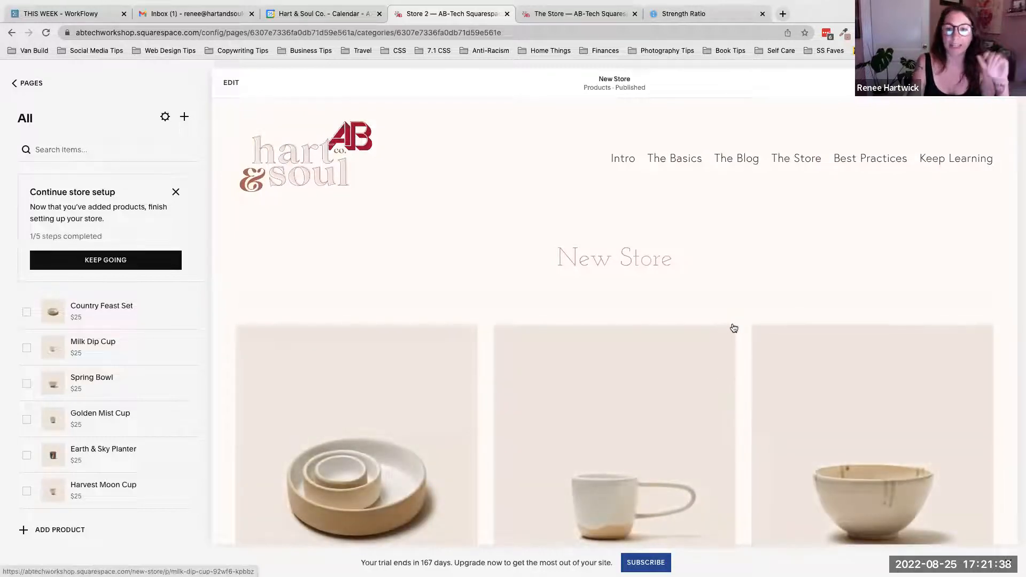
pyautogui.scroll(-2, 729, 328)
pyautogui.scroll(-5, 729, 328)
pyautogui.scroll(5, 729, 328)
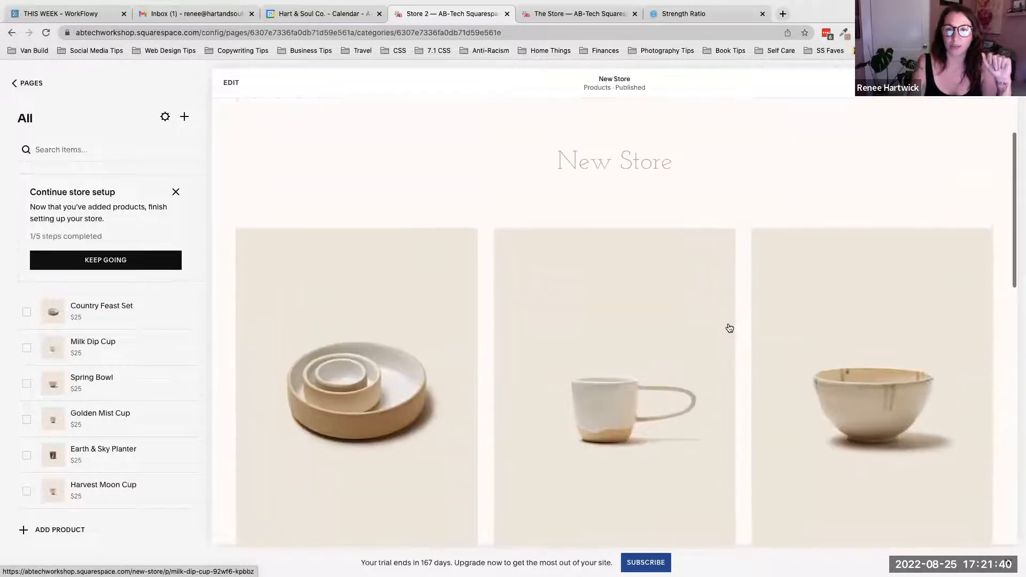
pyautogui.scroll(2, 729, 327)
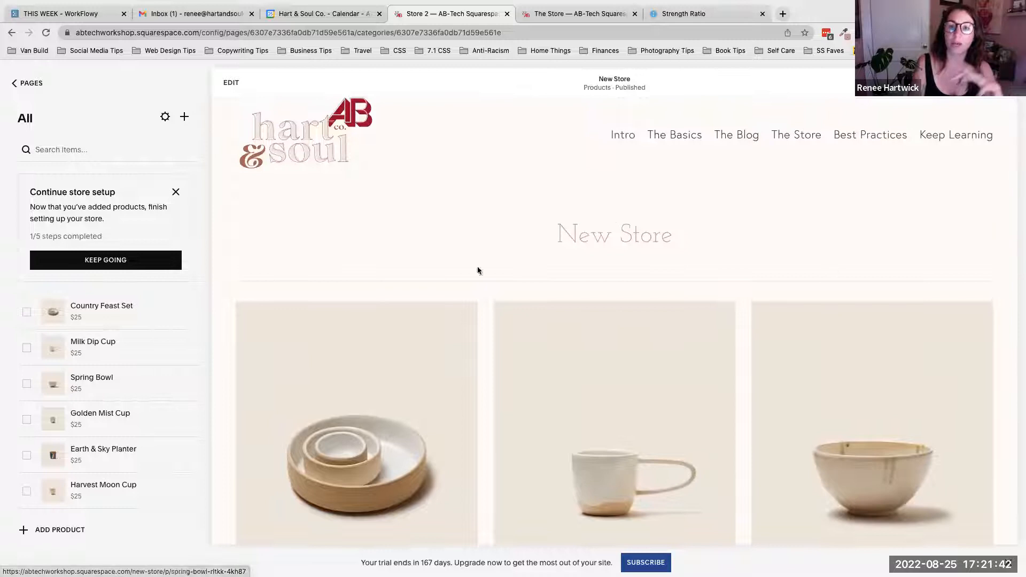
pyautogui.scroll(-10, 690, 322)
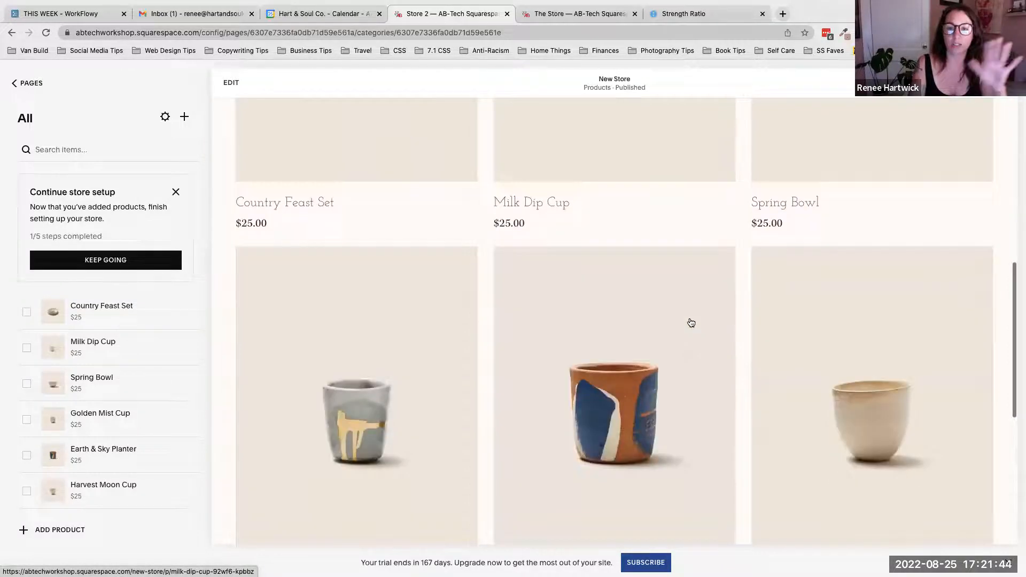
pyautogui.scroll(10, 691, 323)
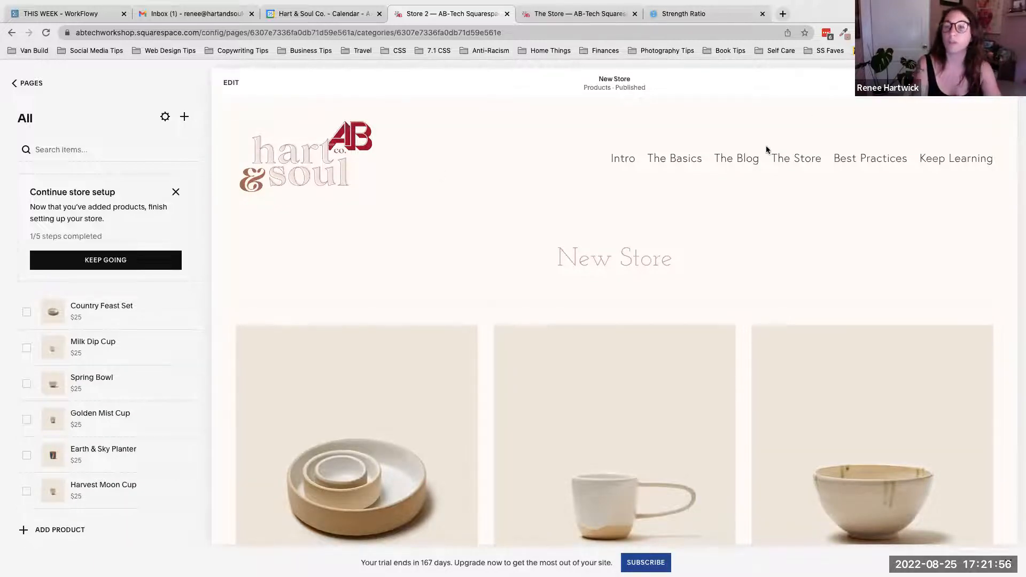
# Open the New Store page for editing and look over its product section.
pyautogui.click(230, 83)
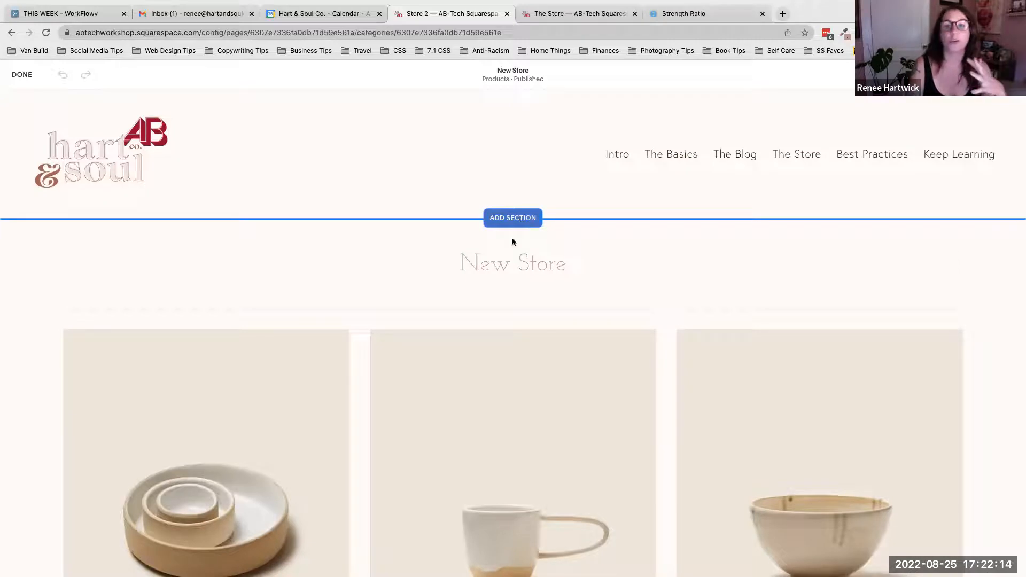
pyautogui.scroll(-3, 516, 271)
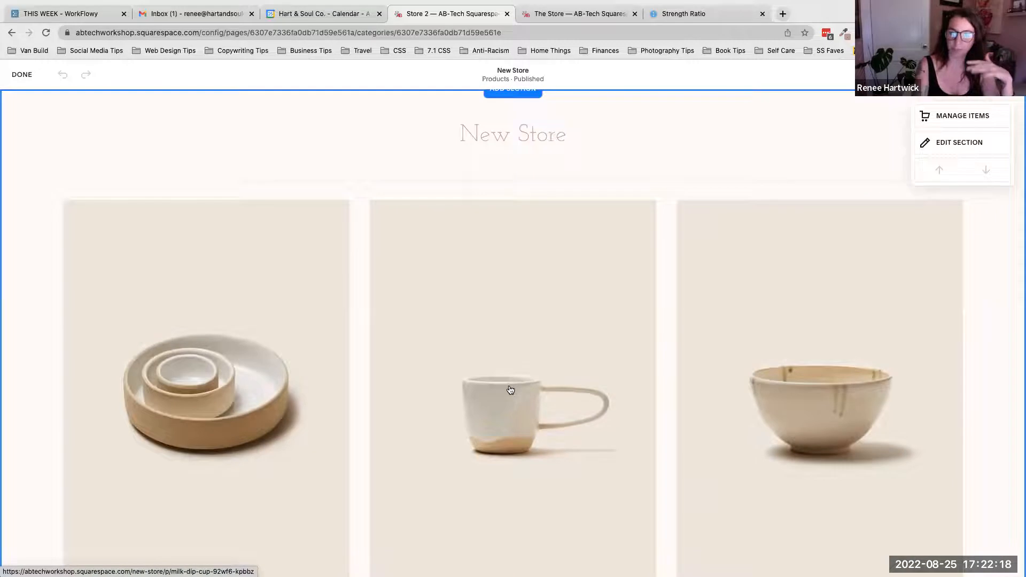
pyautogui.scroll(1, 510, 390)
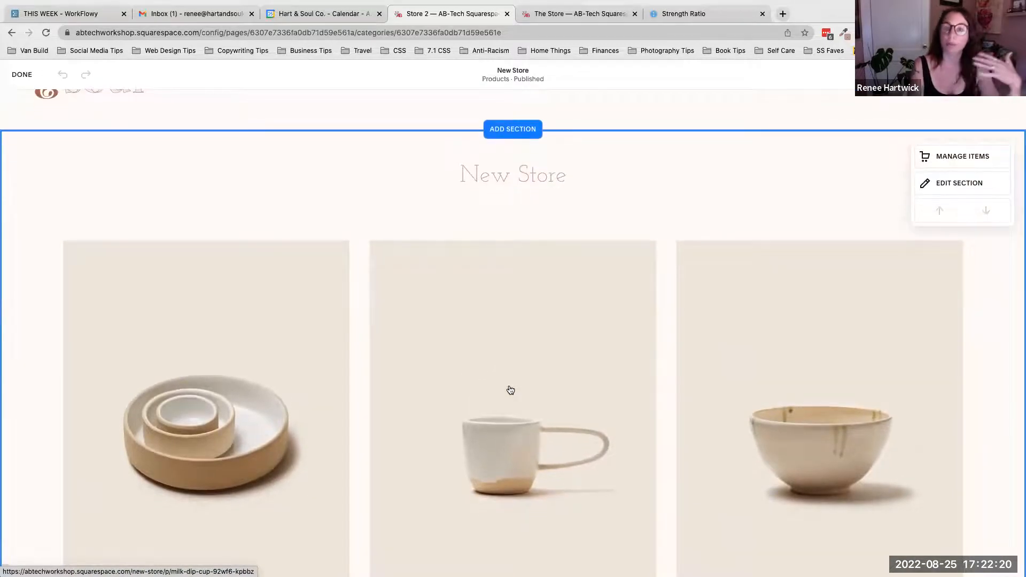
pyautogui.scroll(-1, 528, 390)
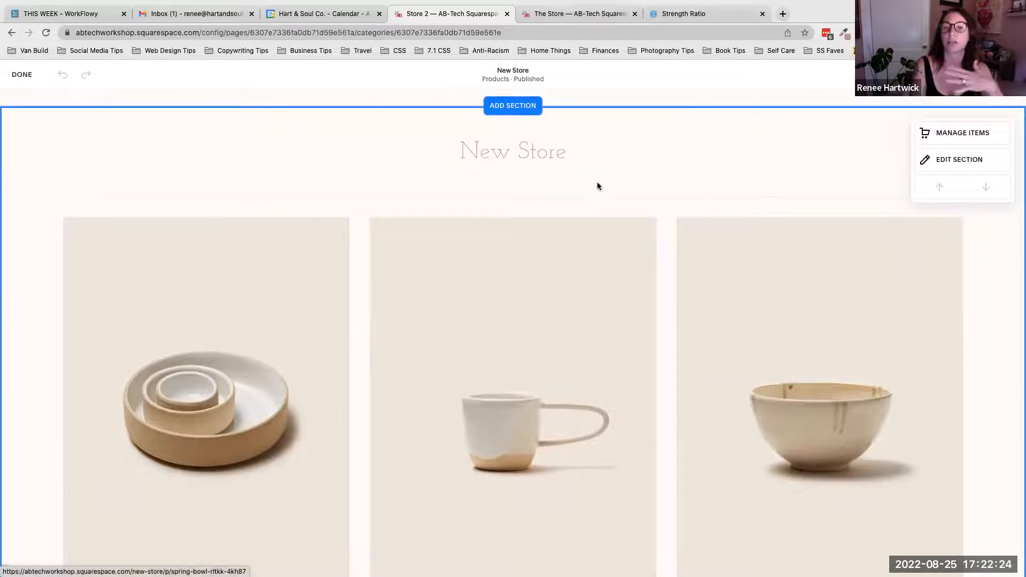
pyautogui.scroll(-2, 575, 186)
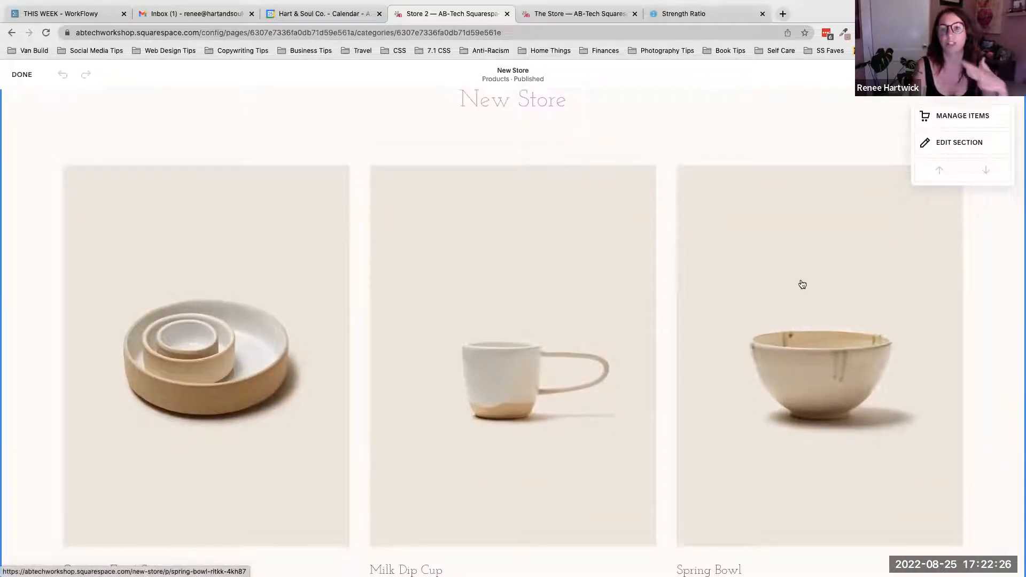
pyautogui.scroll(-4, 394, 294)
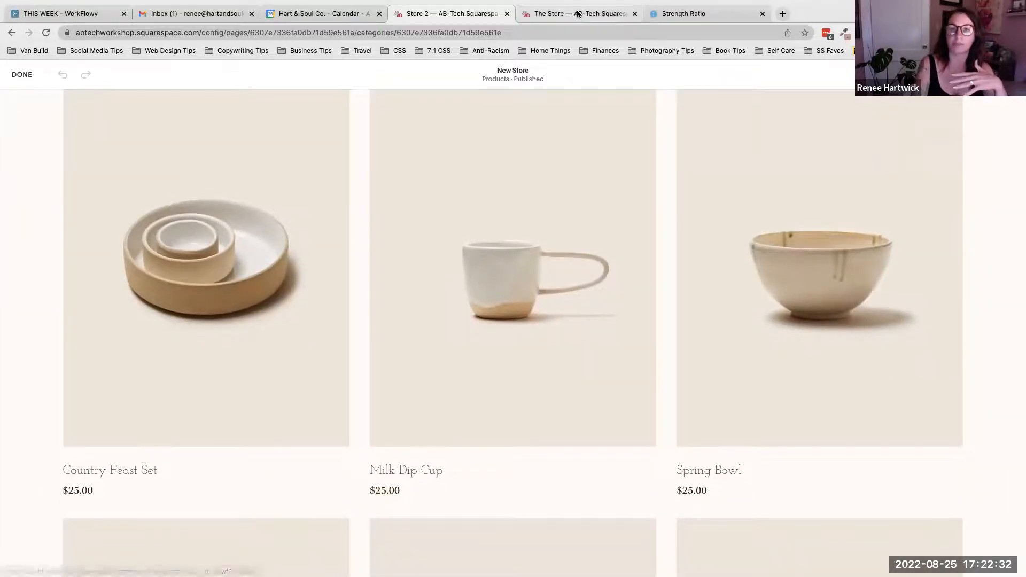
# Check the Store Page Formatting instructions and open the section settings for New Store's product grid.
pyautogui.hotkey('ctrl', 'Tab')
pyautogui.scroll(-4, 659, 344)
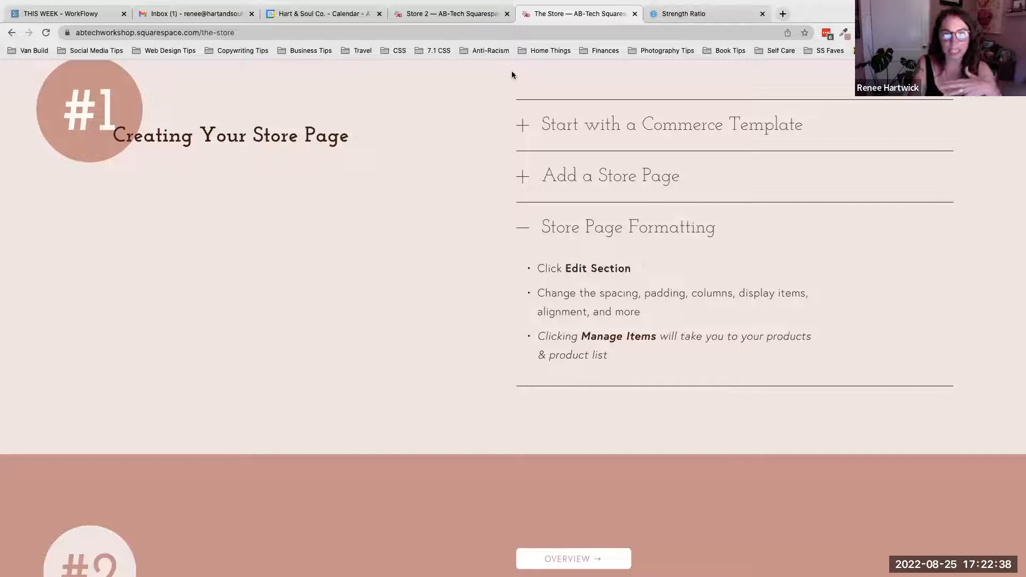
pyautogui.click(434, 14)
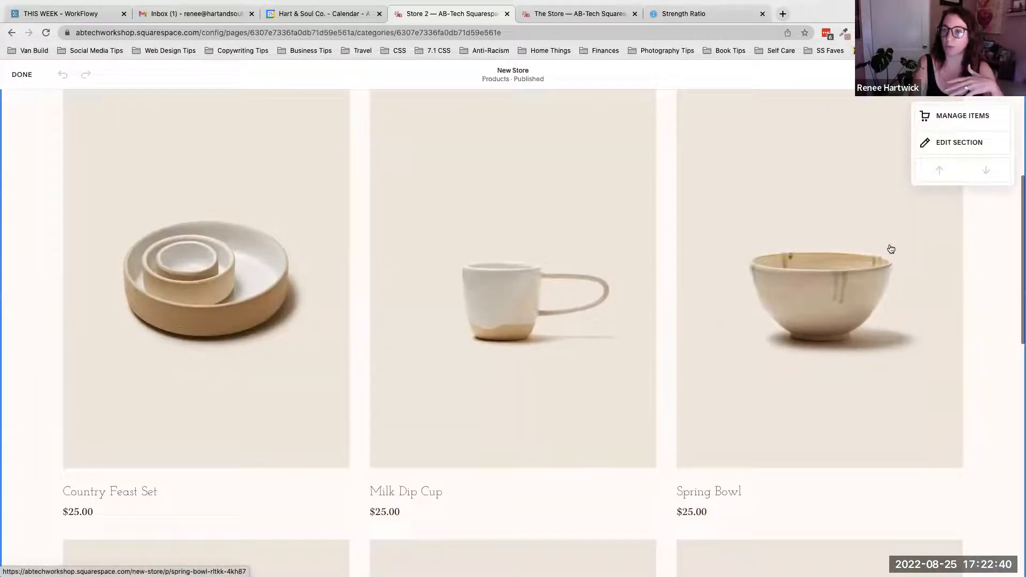
pyautogui.scroll(2, 890, 249)
pyautogui.scroll(1, 890, 249)
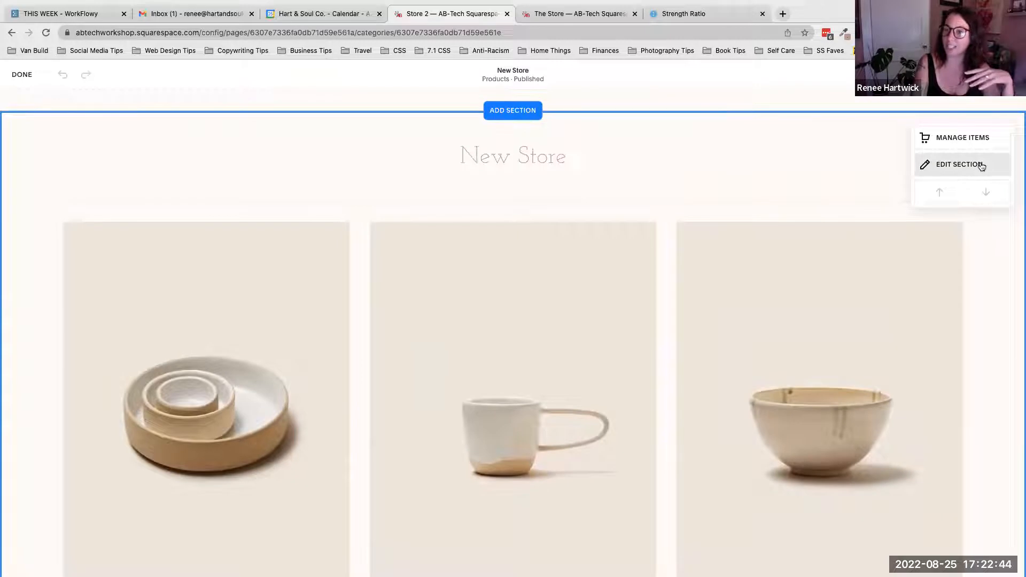
pyautogui.click(963, 168)
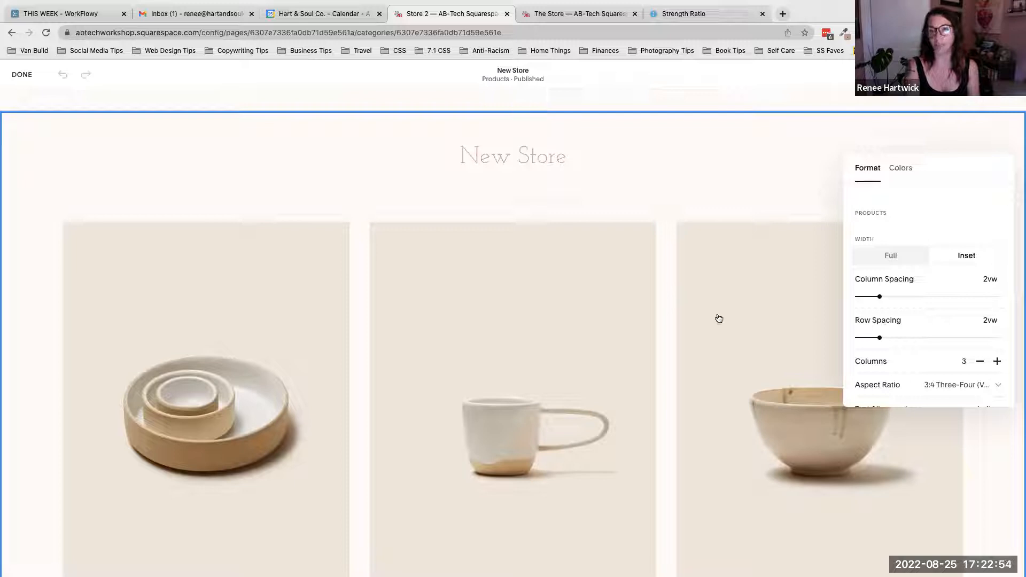
# Set the product grid's row spacing to 5vw and adjust its column spacing, first to 6.5vw and finally to 4.5vw.
pyautogui.scroll(-1, 719, 319)
pyautogui.scroll(-2, 949, 309)
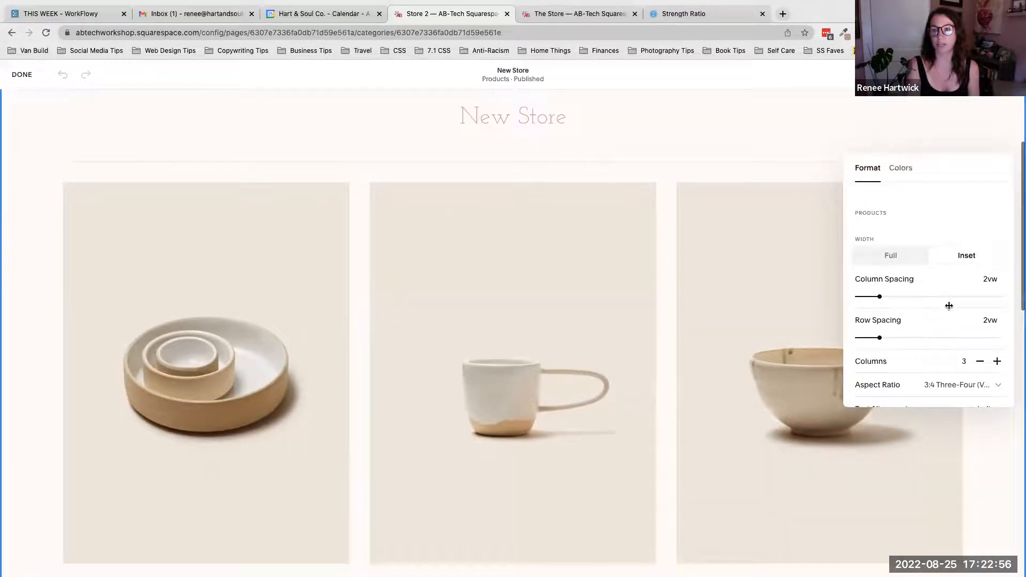
pyautogui.click(947, 297)
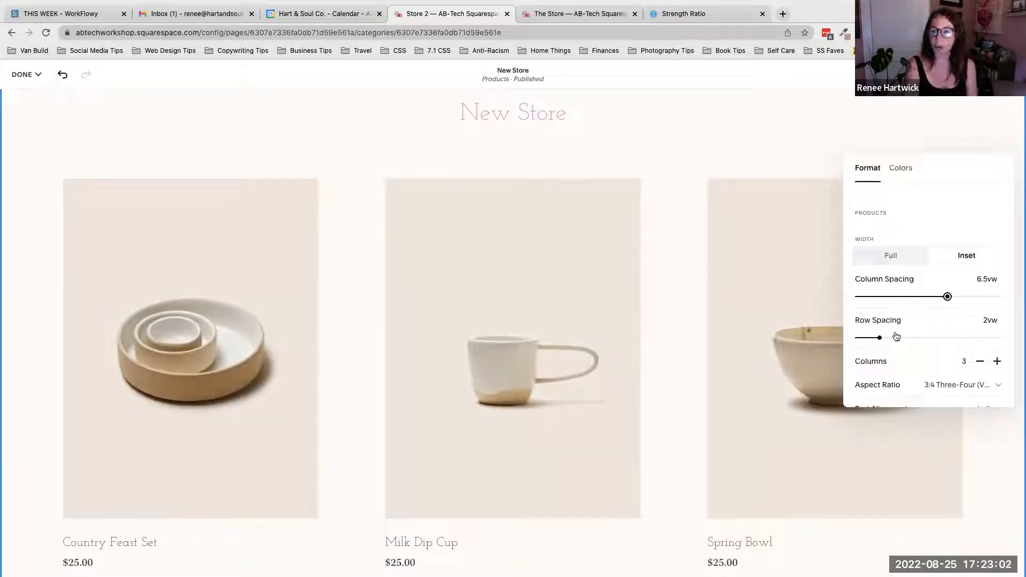
pyautogui.scroll(-5, 728, 360)
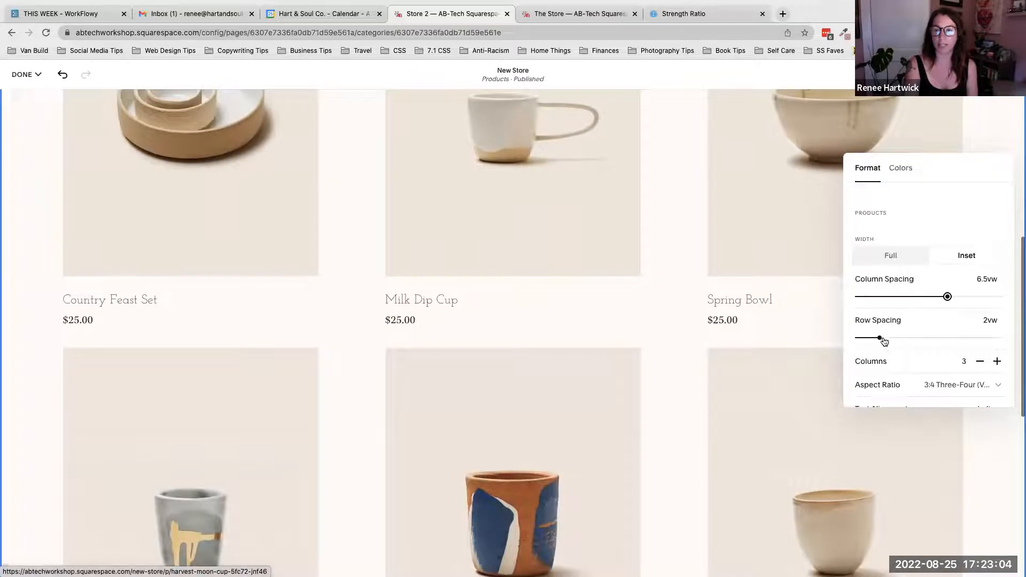
pyautogui.moveTo(881, 339); pyautogui.dragTo(924, 338)
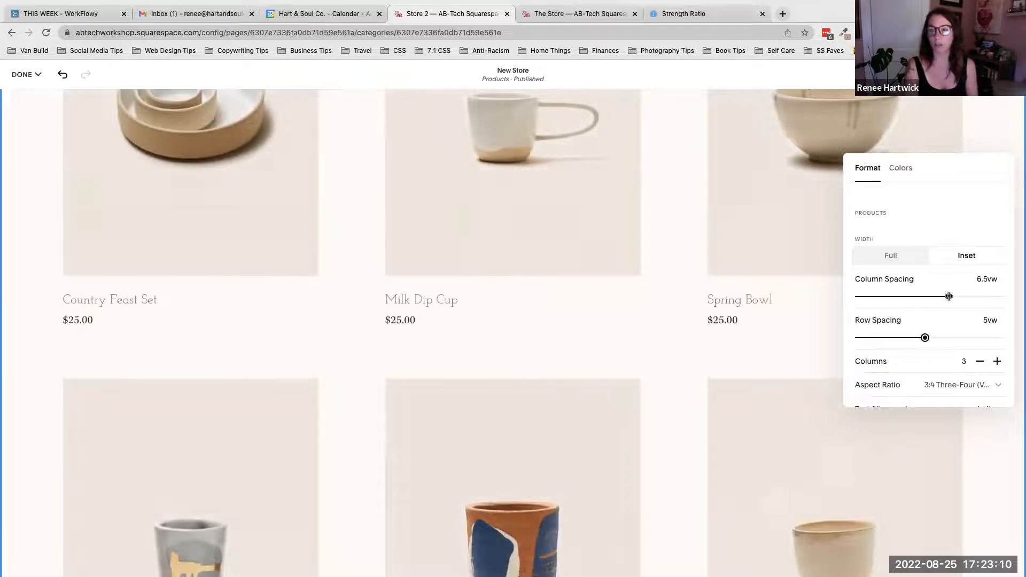
pyautogui.moveTo(949, 296); pyautogui.dragTo(924, 296)
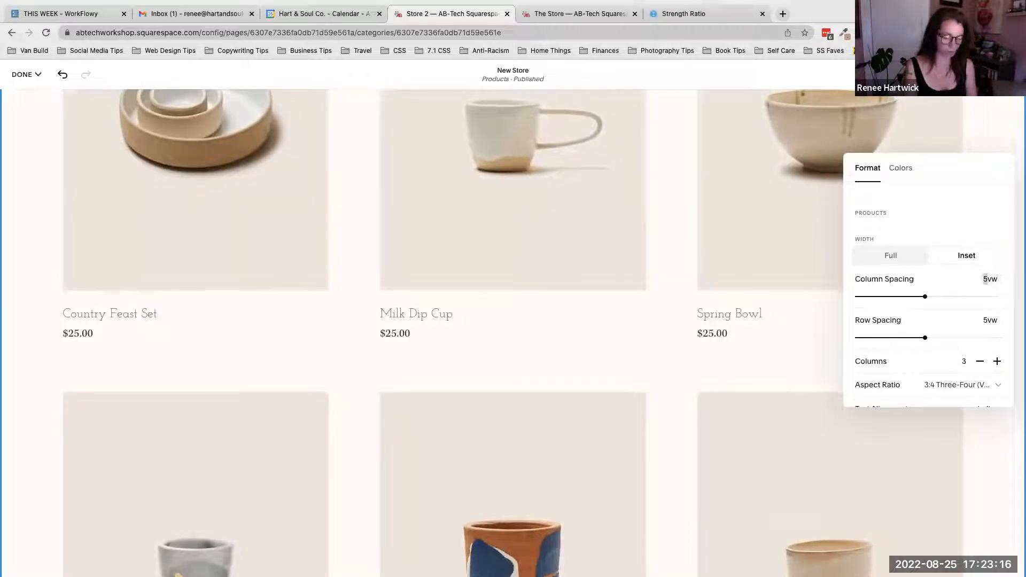
pyautogui.press('Return')
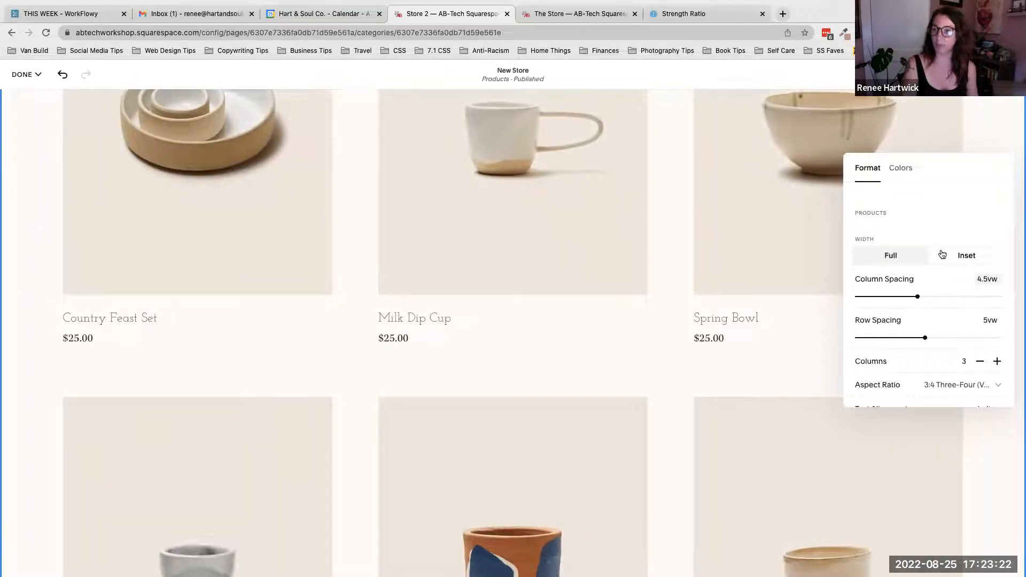
# Preview the product grid at full width and switch it back to inset.
pyautogui.click(903, 254)
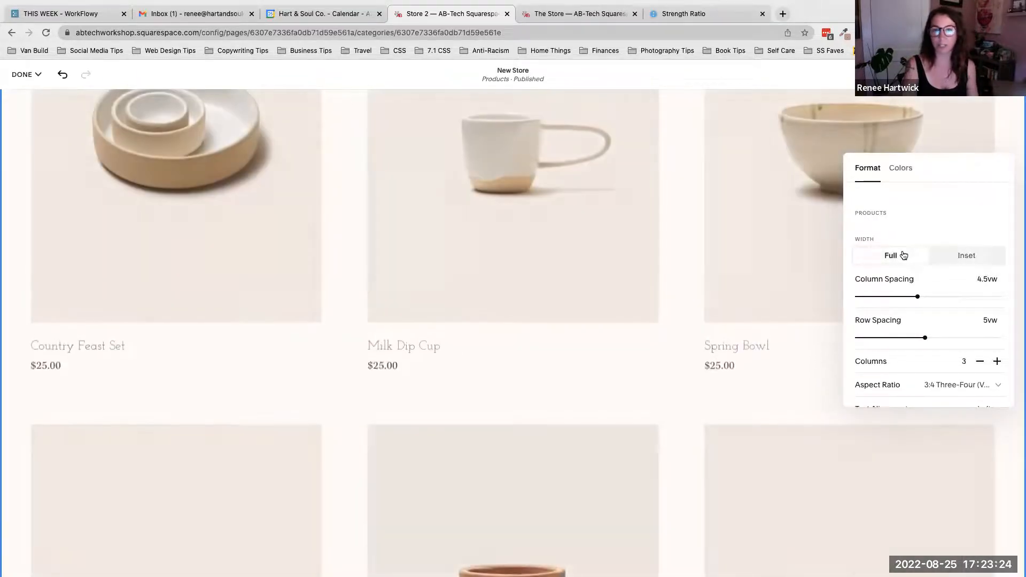
pyautogui.click(966, 256)
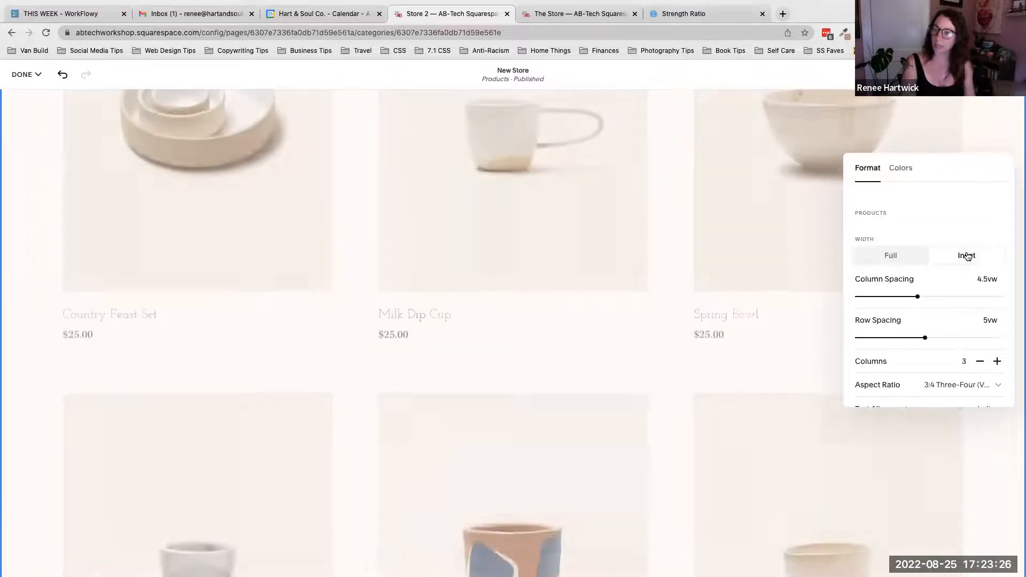
# Try the product grid with four columns, and reduce it to two columns.
pyautogui.scroll(-3, 917, 318)
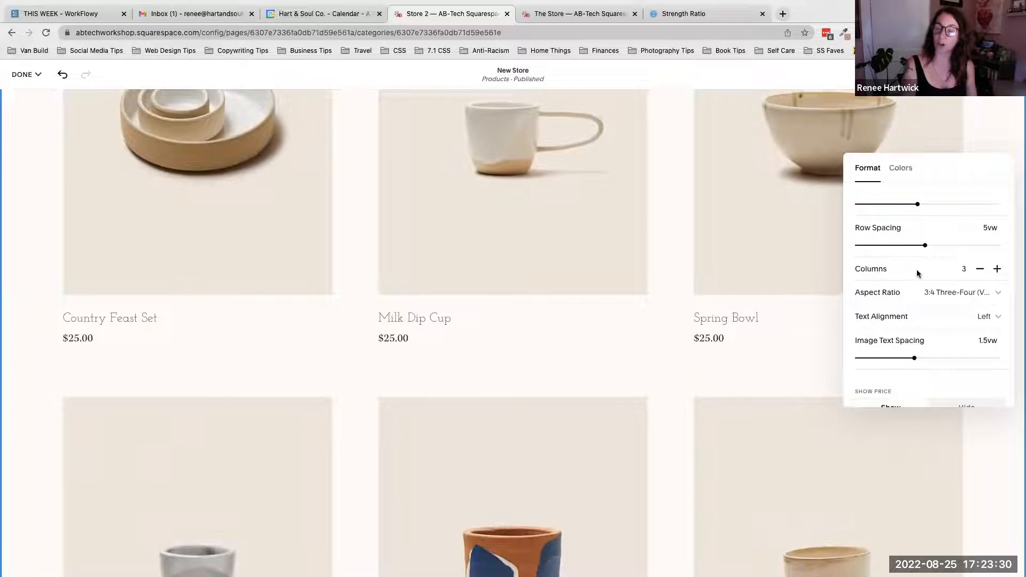
pyautogui.click(997, 269)
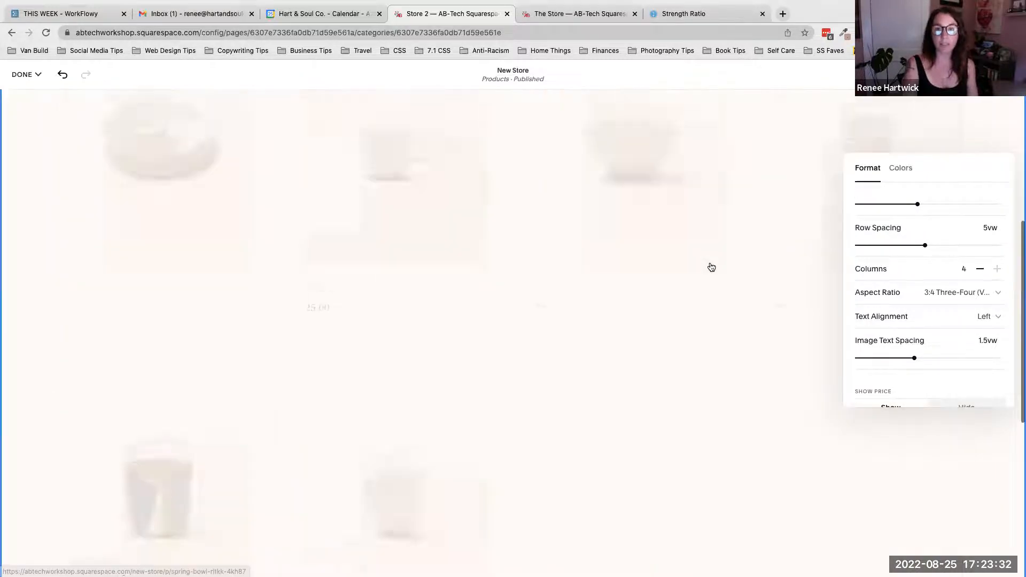
pyautogui.scroll(-1, 711, 267)
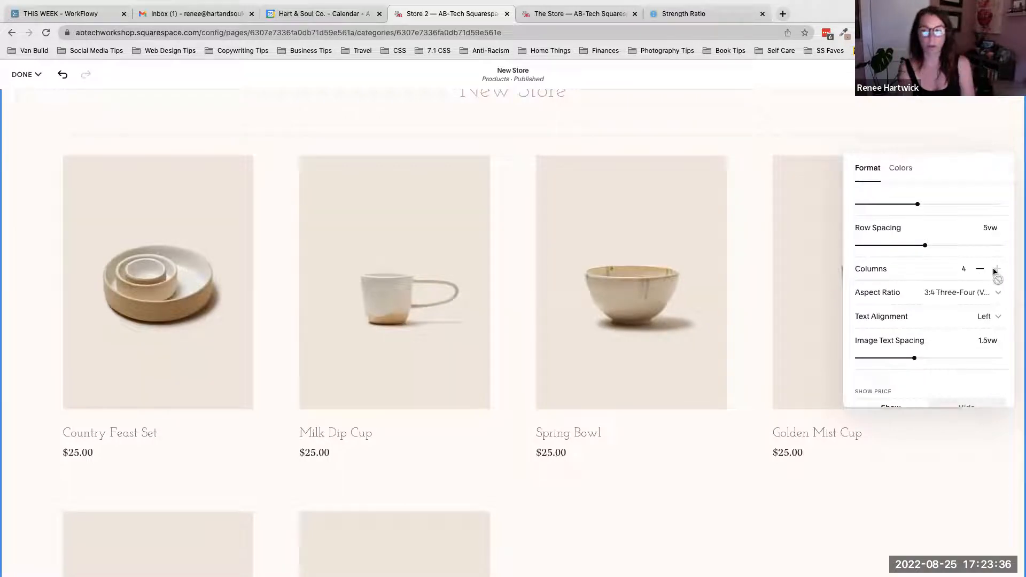
pyautogui.scroll(-1, 786, 253)
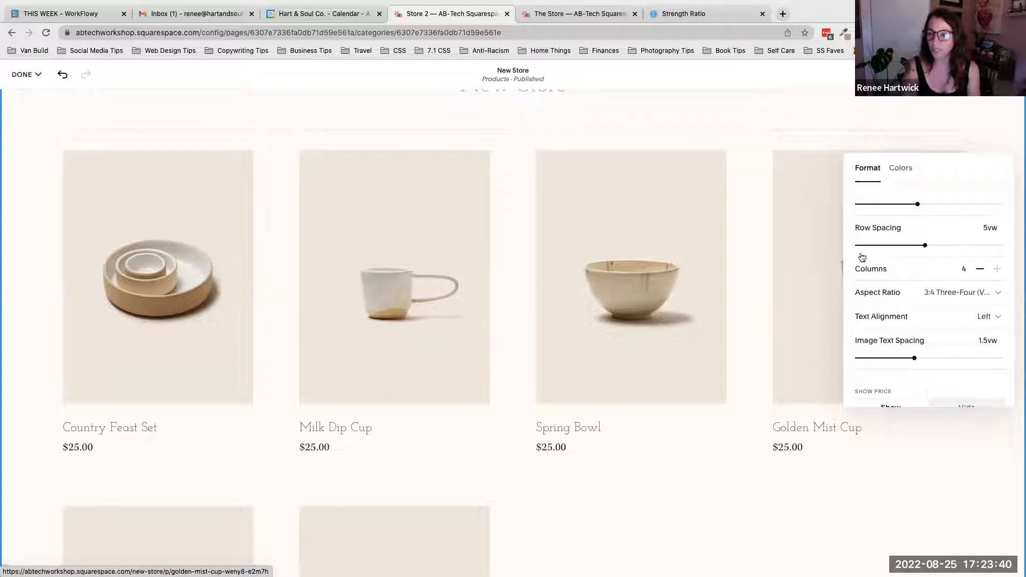
pyautogui.click(979, 269)
pyautogui.click(980, 270)
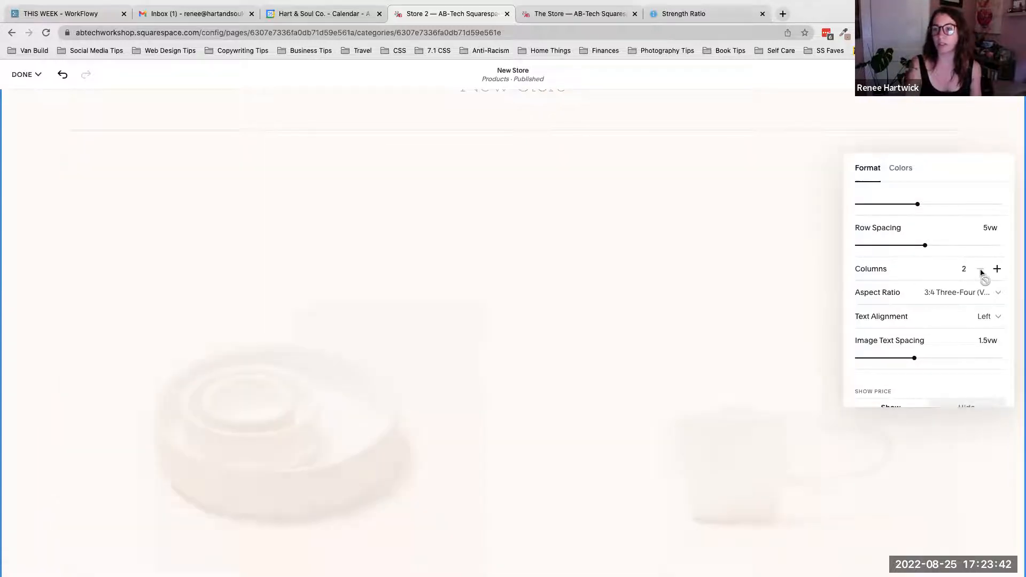
# Look over the two-column product grid and set it to three columns.
pyautogui.scroll(-2, 758, 279)
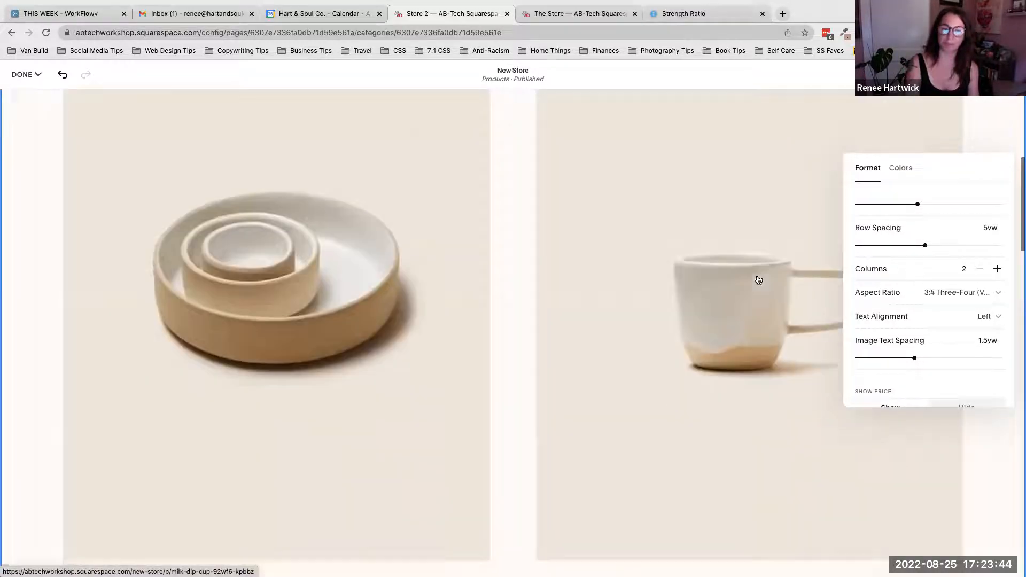
pyautogui.scroll(-10, 758, 279)
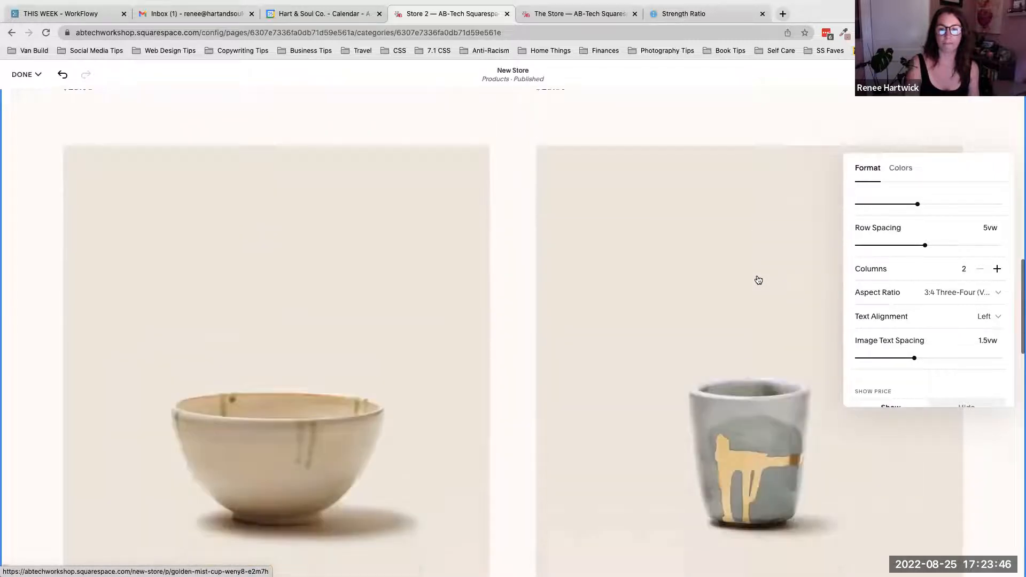
pyautogui.scroll(-20, 758, 279)
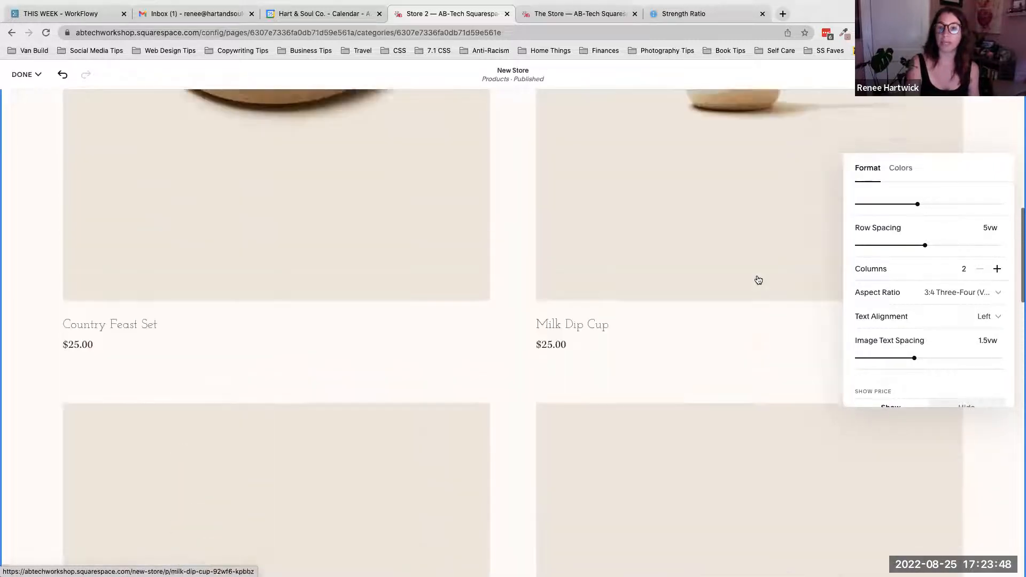
pyautogui.click(997, 269)
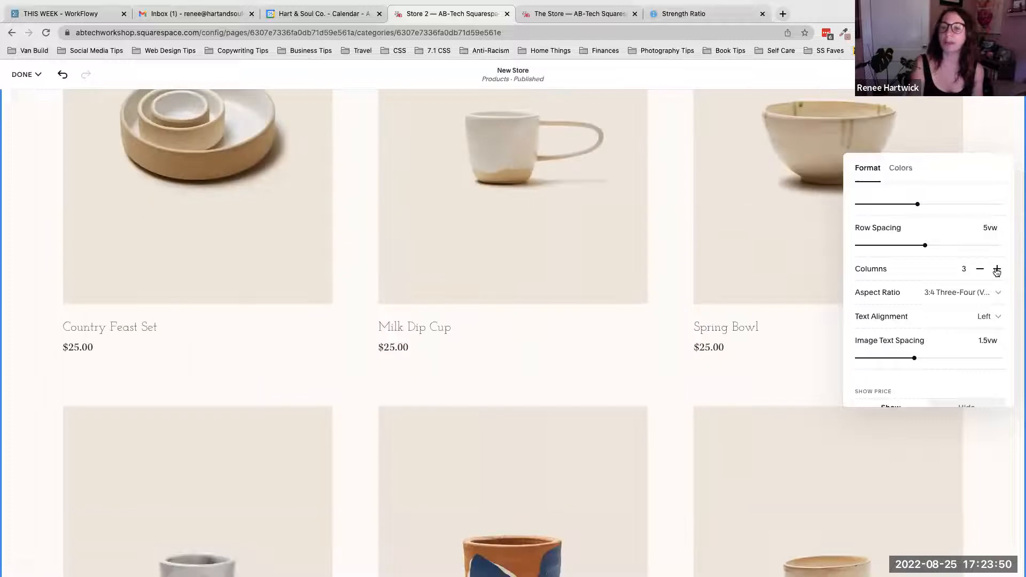
pyautogui.scroll(4, 744, 275)
pyautogui.scroll(-1, 747, 274)
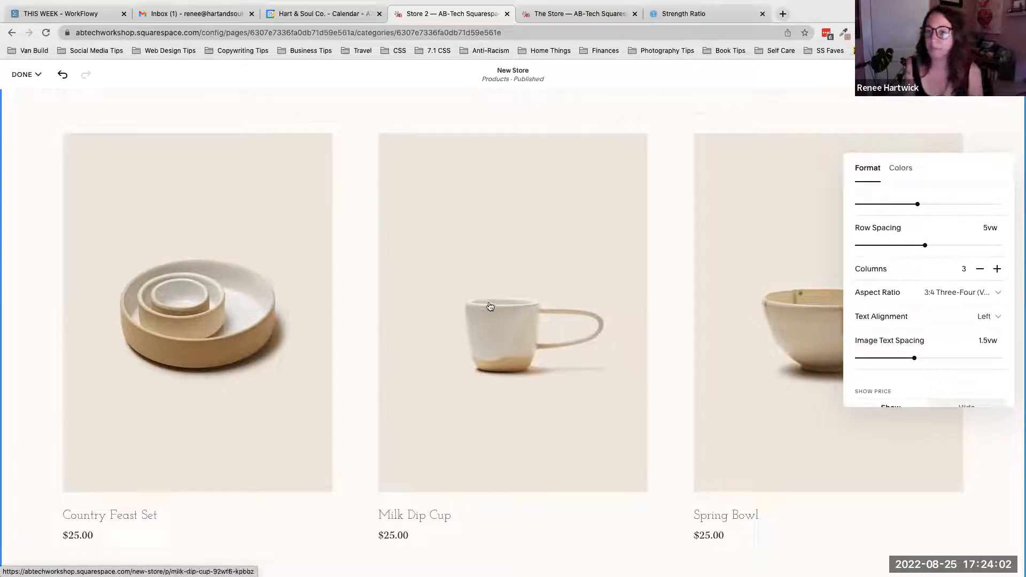
# Try the 2:3 Standard (Vertical) and 16:9 Widescreen aspect ratios on the product images, and set the ratio to 1:1 Square.
pyautogui.click(980, 293)
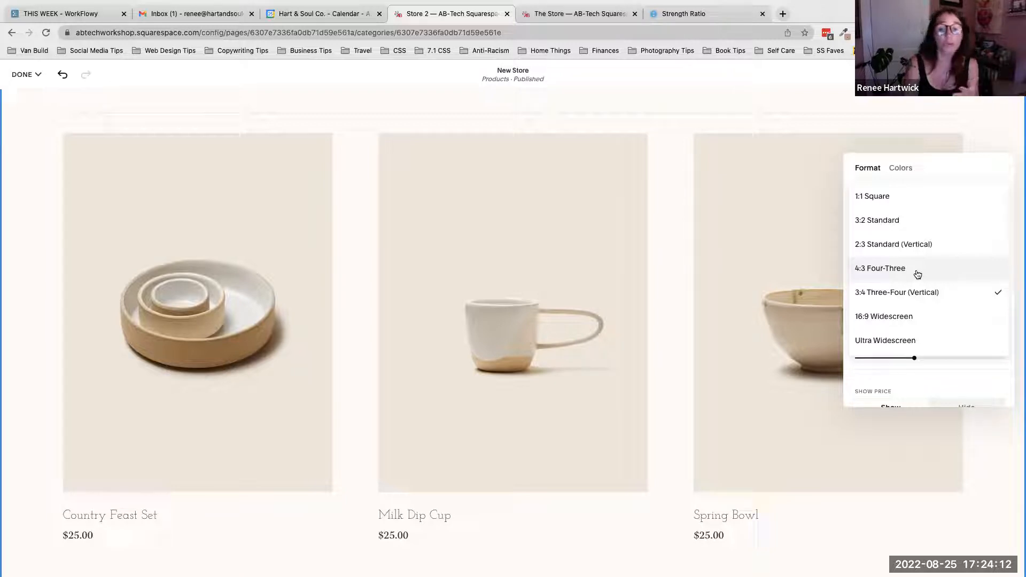
pyautogui.click(912, 246)
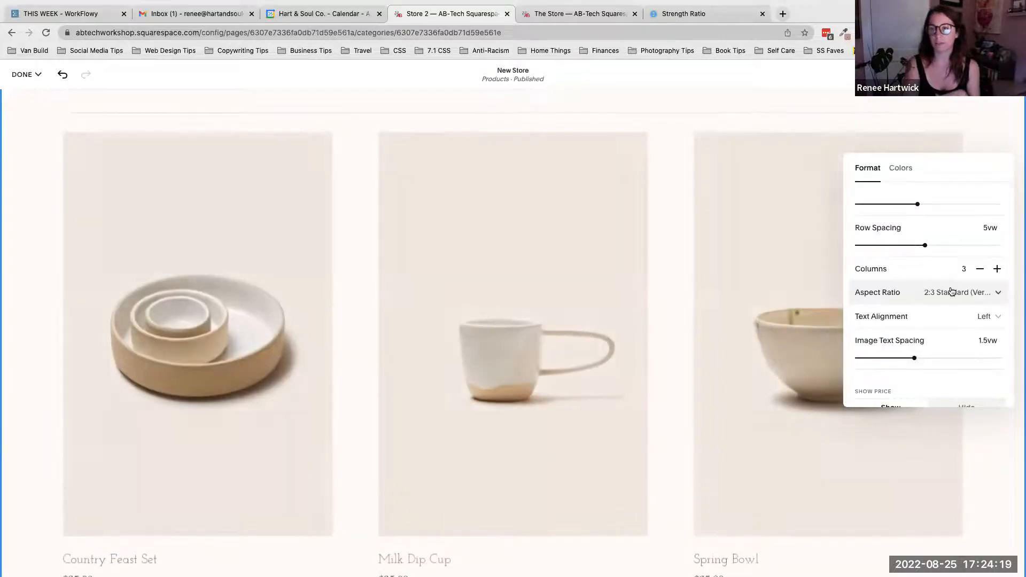
pyautogui.click(952, 291)
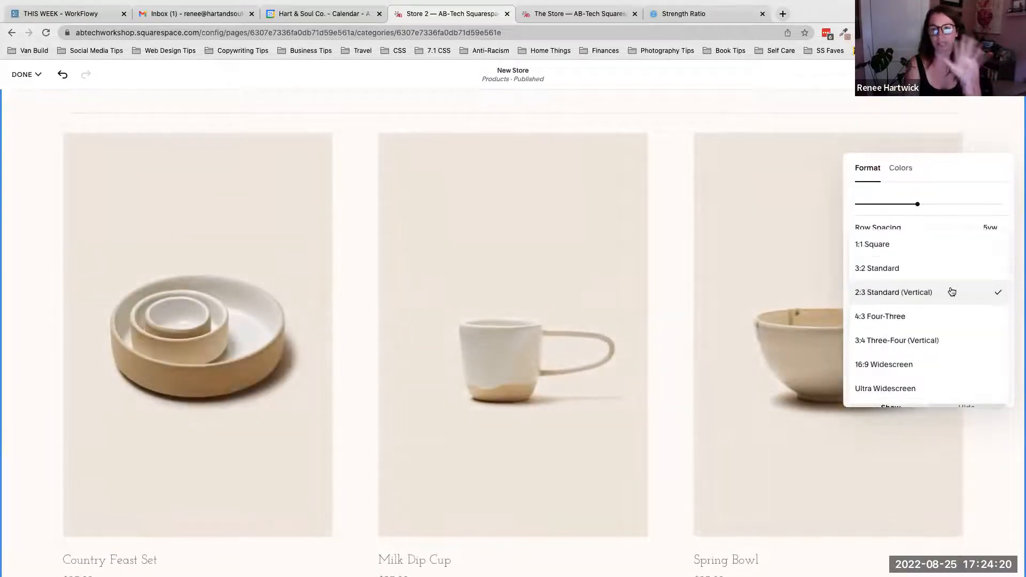
pyautogui.click(905, 364)
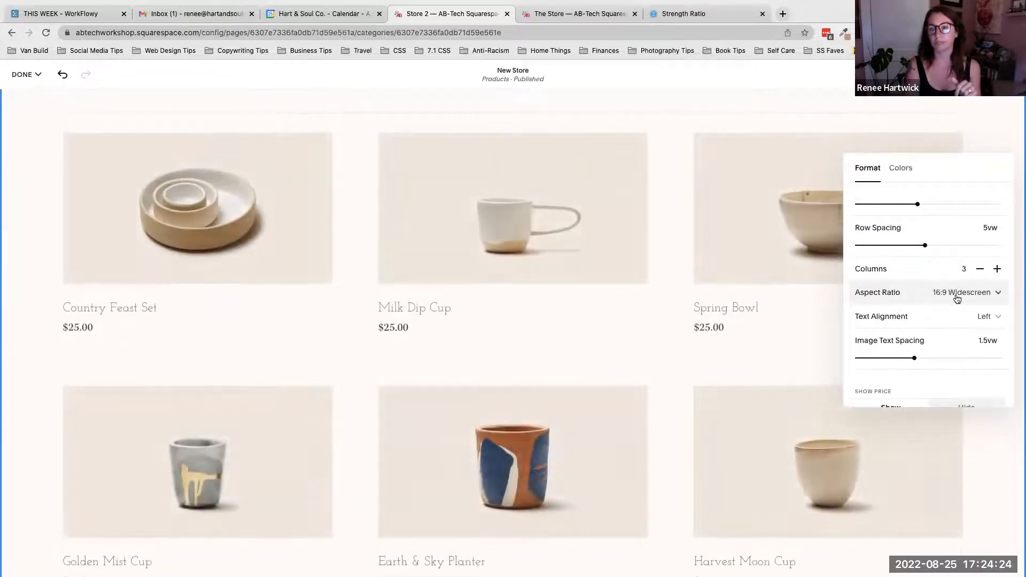
pyautogui.click(957, 295)
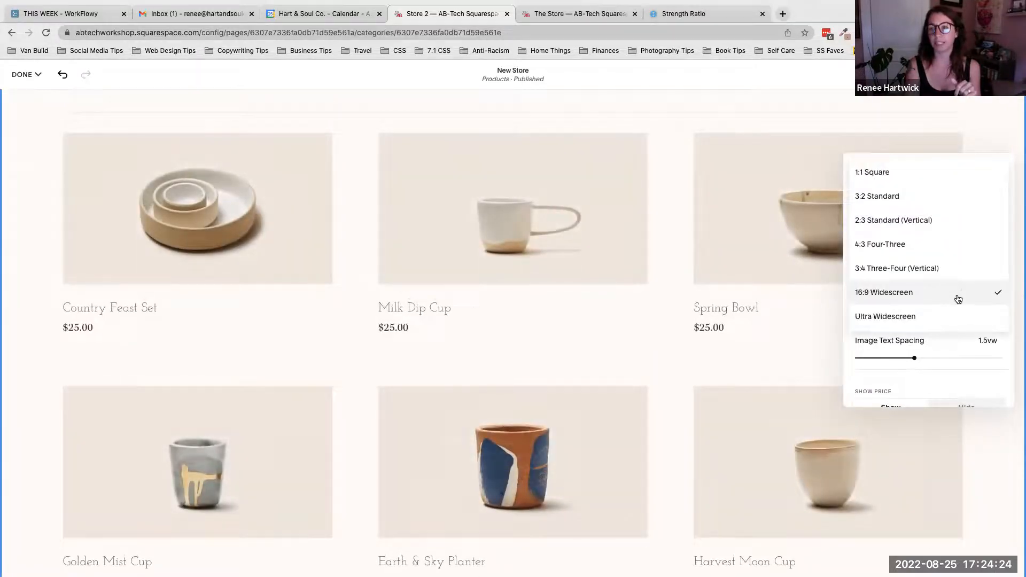
pyautogui.click(889, 172)
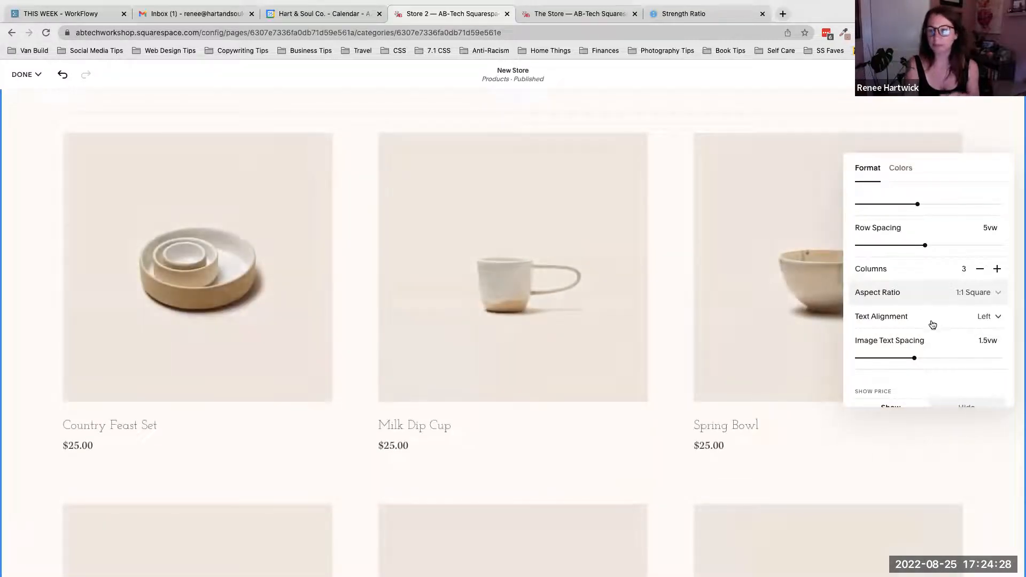
# Set the product grid's image text spacing to 2vw.
pyautogui.scroll(-3, 912, 324)
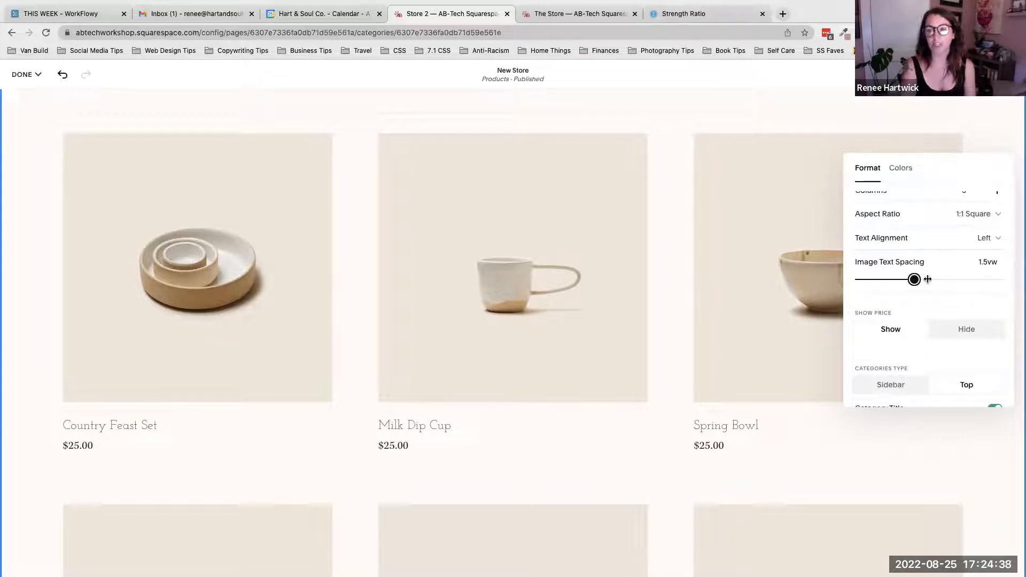
pyautogui.moveTo(915, 279); pyautogui.dragTo(943, 279)
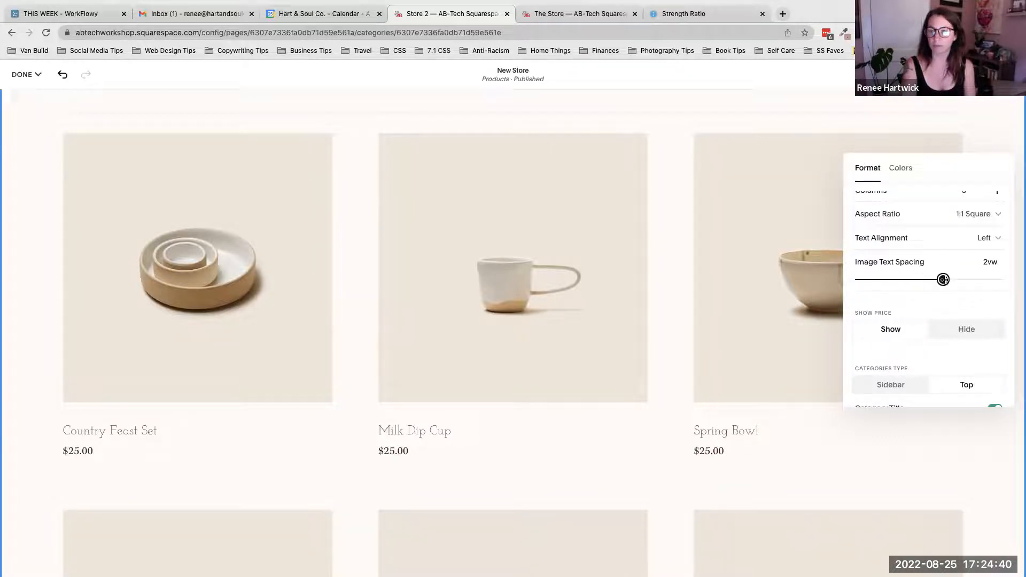
# Examine the categories type options and compare New Store's header with the category navigation on The Store page.
pyautogui.scroll(-3, 939, 279)
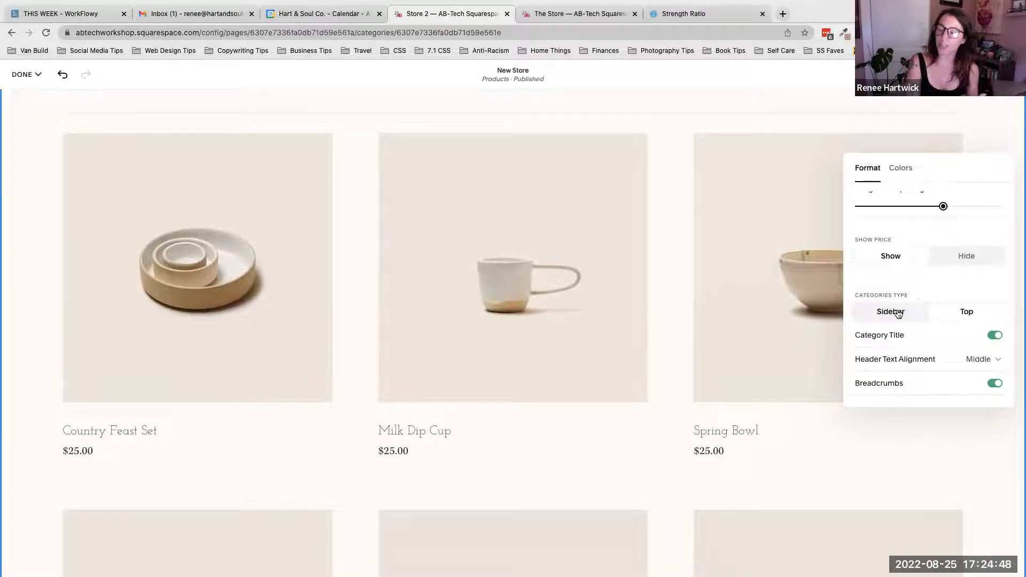
pyautogui.scroll(2, 585, 153)
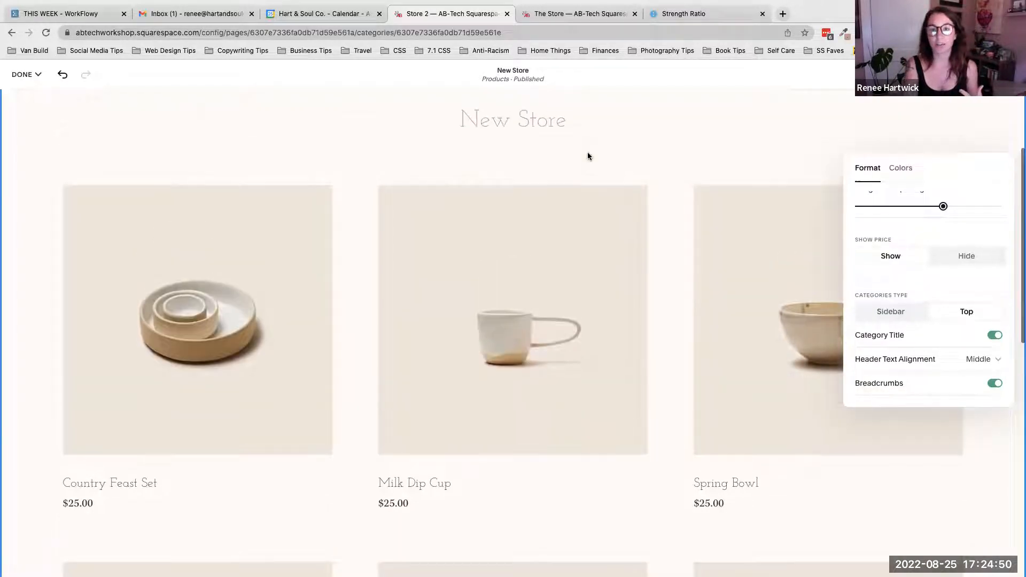
pyautogui.click(579, 13)
pyautogui.scroll(20, 564, 231)
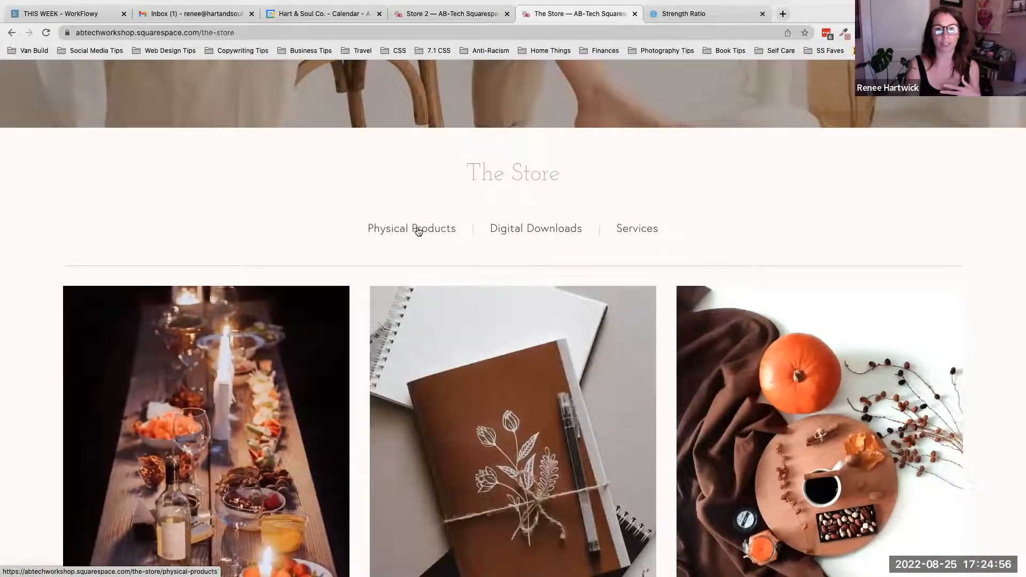
pyautogui.click(453, 14)
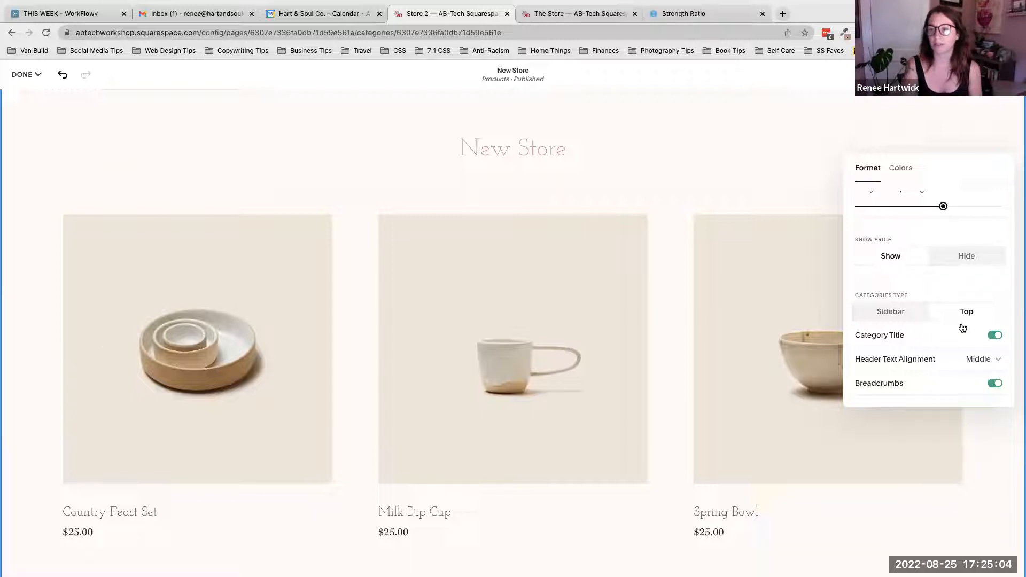
# Look over New Store's formatted product grid and close its section settings.
pyautogui.click(994, 384)
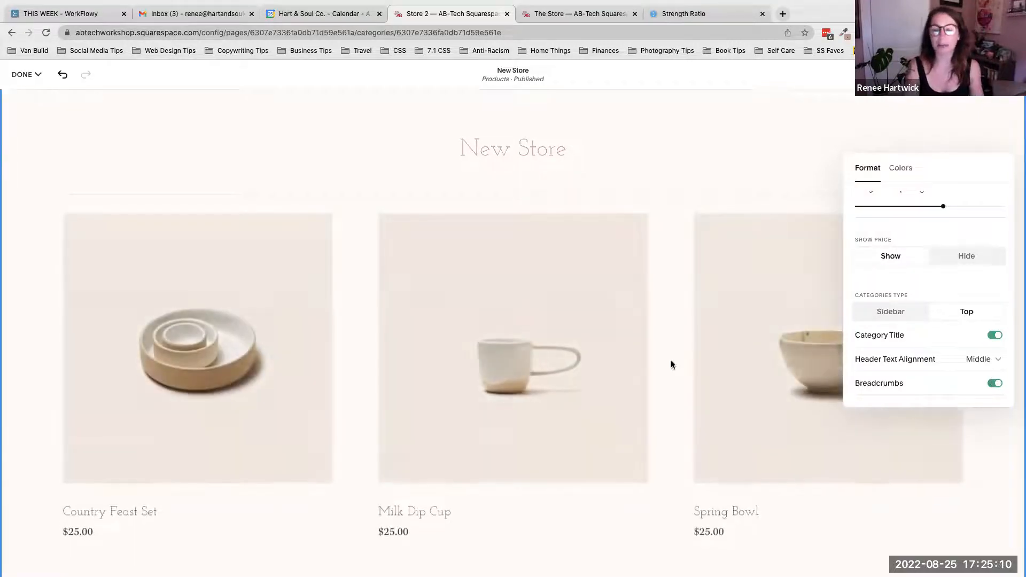
pyautogui.scroll(-8, 672, 361)
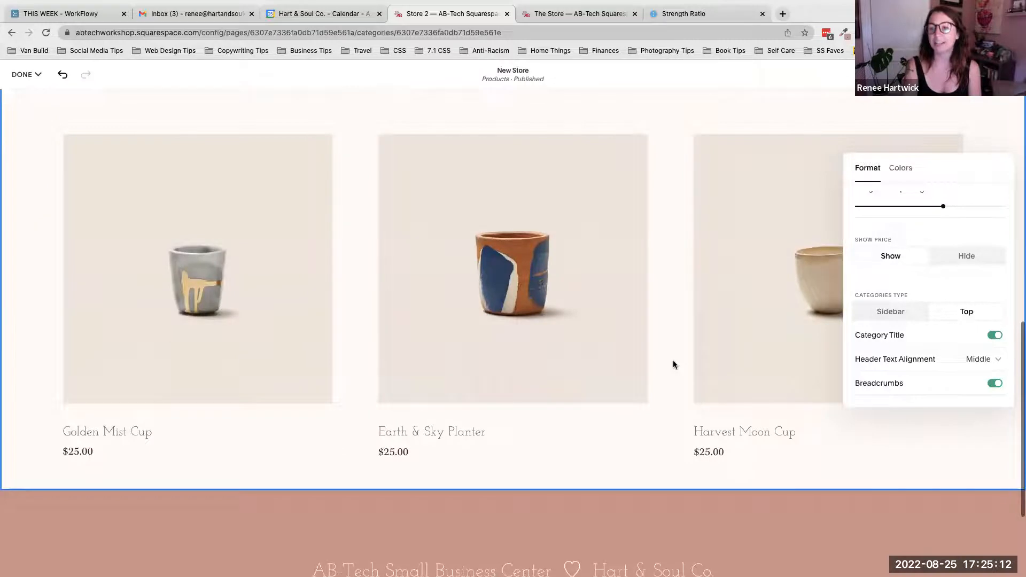
pyautogui.scroll(3, 909, 259)
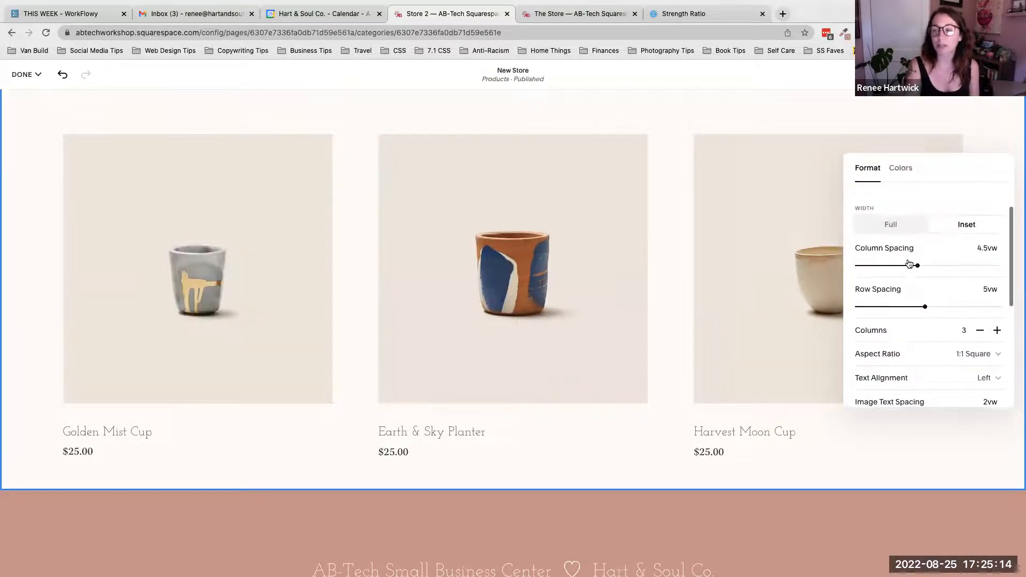
pyautogui.scroll(3, 681, 253)
pyautogui.scroll(6, 682, 253)
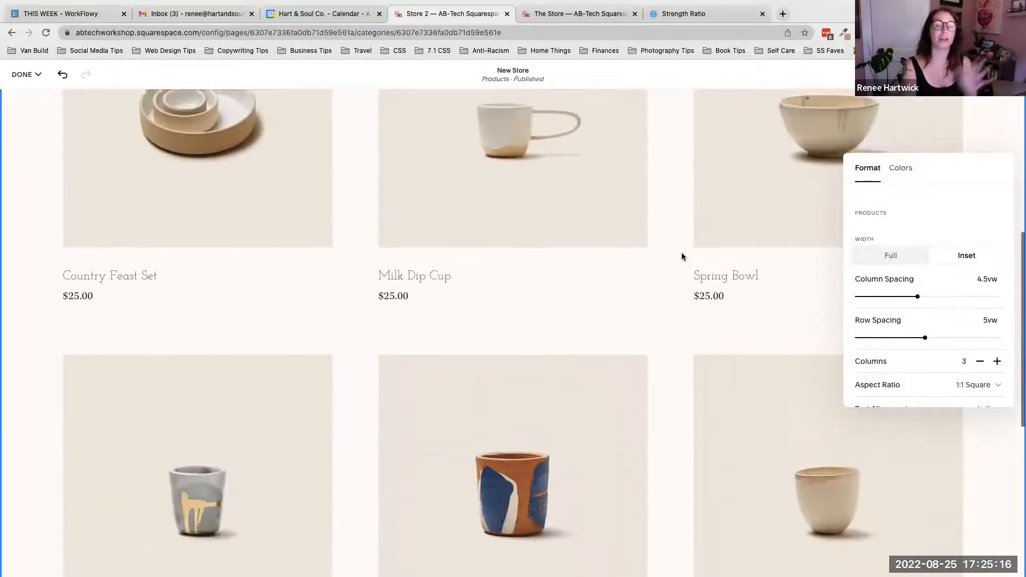
pyautogui.scroll(2, 658, 255)
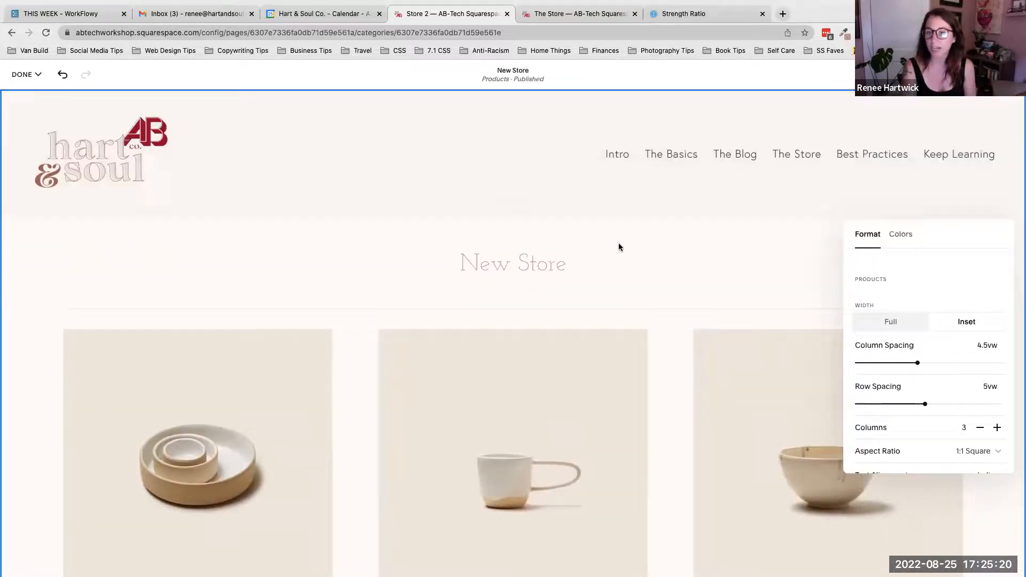
pyautogui.click(618, 243)
pyautogui.scroll(-11, 618, 277)
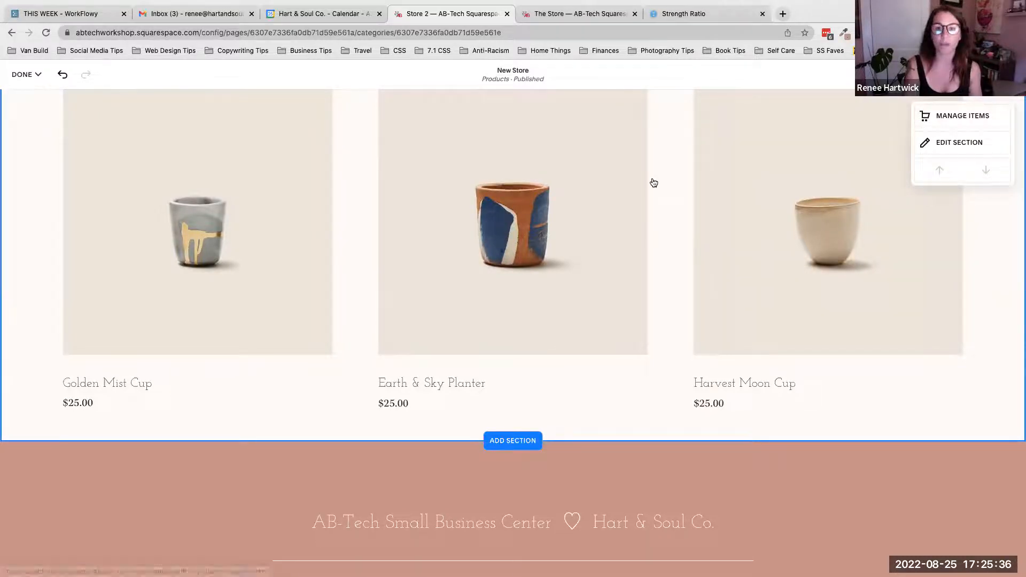
# Return to The Store workshop page and collapse the Store Page Formatting instructions under Creating Your Store Page.
pyautogui.click(560, 15)
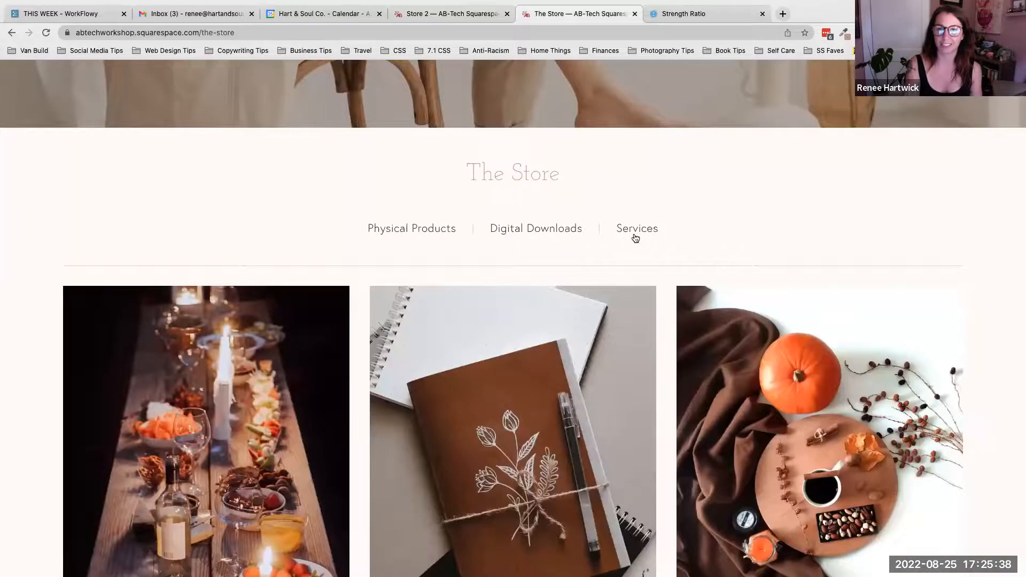
pyautogui.scroll(-5, 636, 236)
pyautogui.scroll(-15, 636, 238)
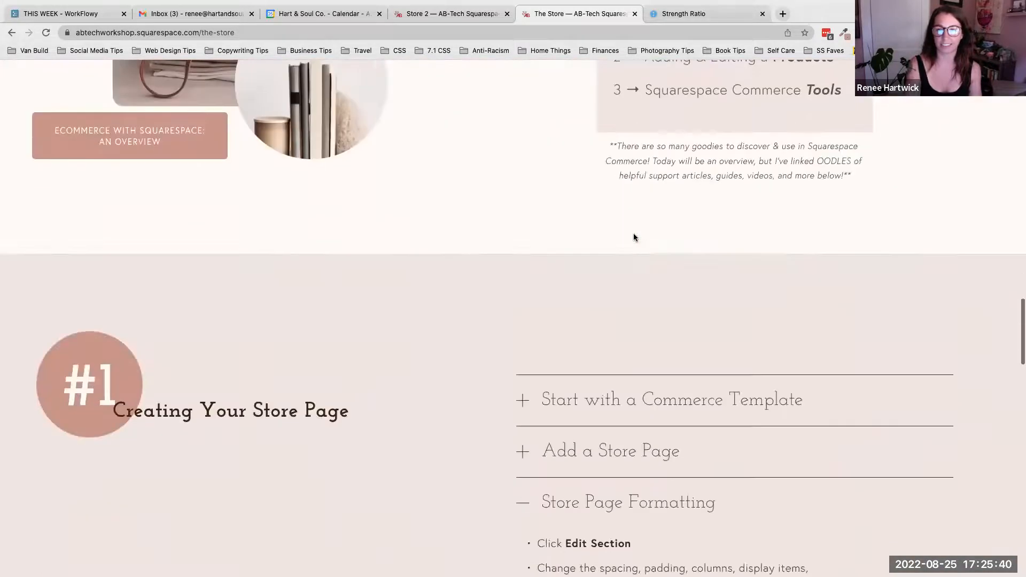
pyautogui.scroll(-3, 634, 238)
pyautogui.scroll(4, 625, 240)
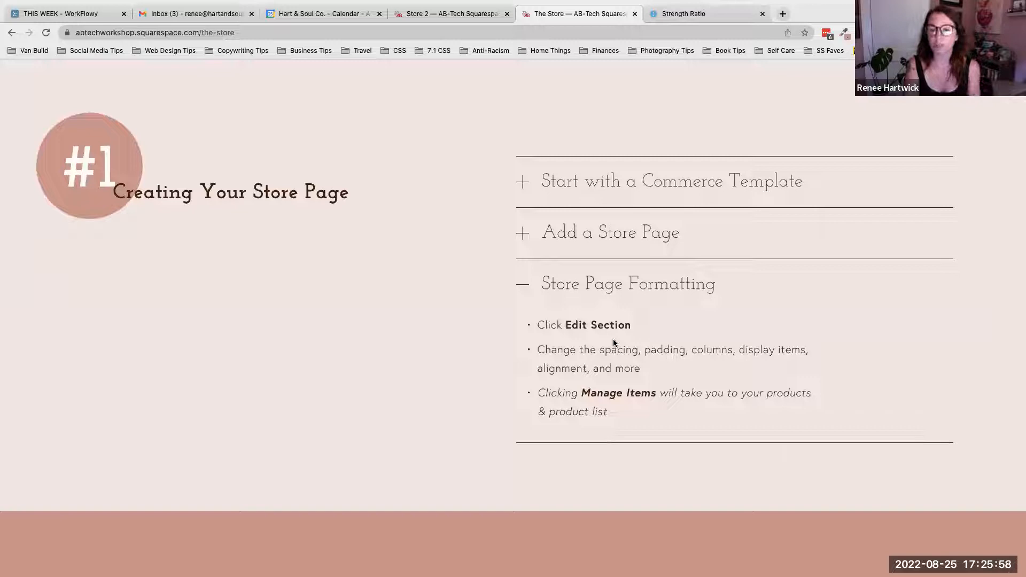
pyautogui.click(527, 284)
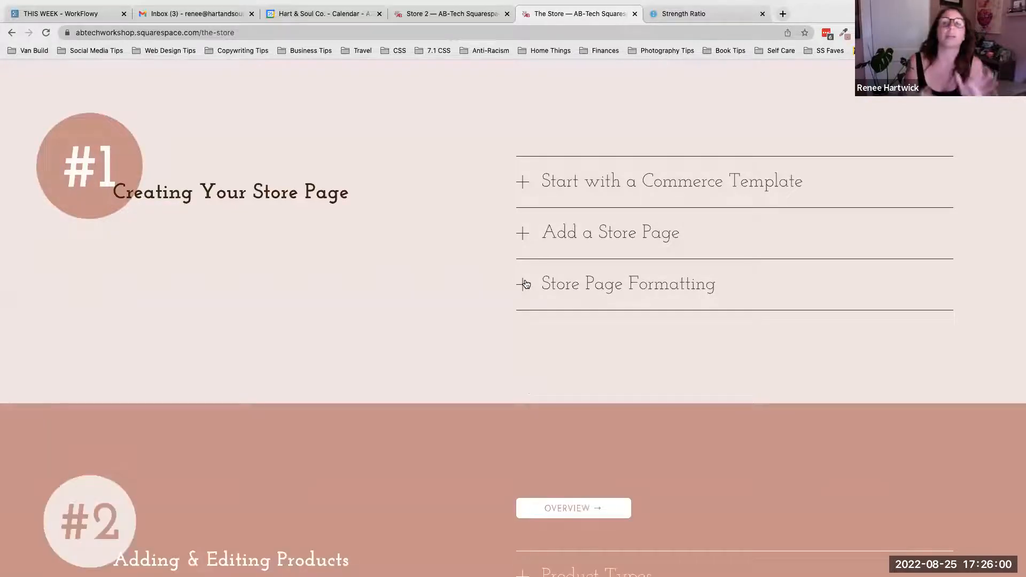
# Open the Overview guide for Adding & Editing Products, skim the "Adding products to your store" article, and close it.
pyautogui.scroll(-5, 525, 284)
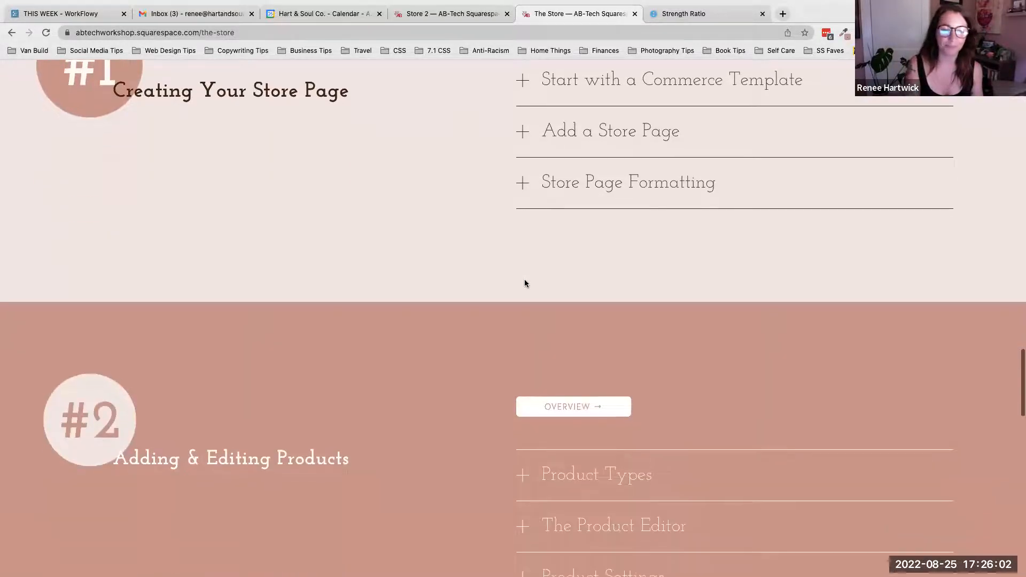
pyautogui.scroll(-1, 524, 281)
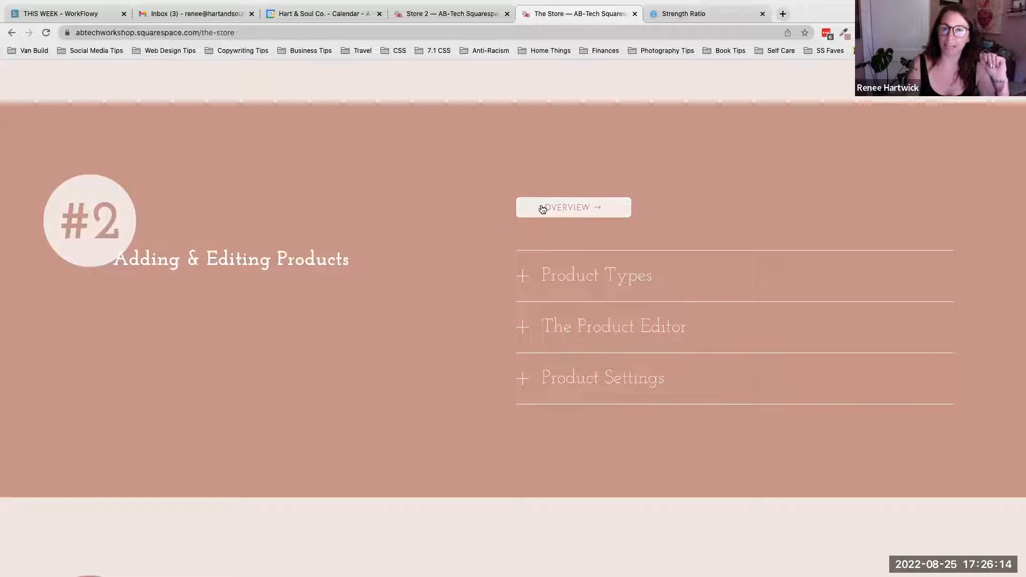
pyautogui.click(578, 212)
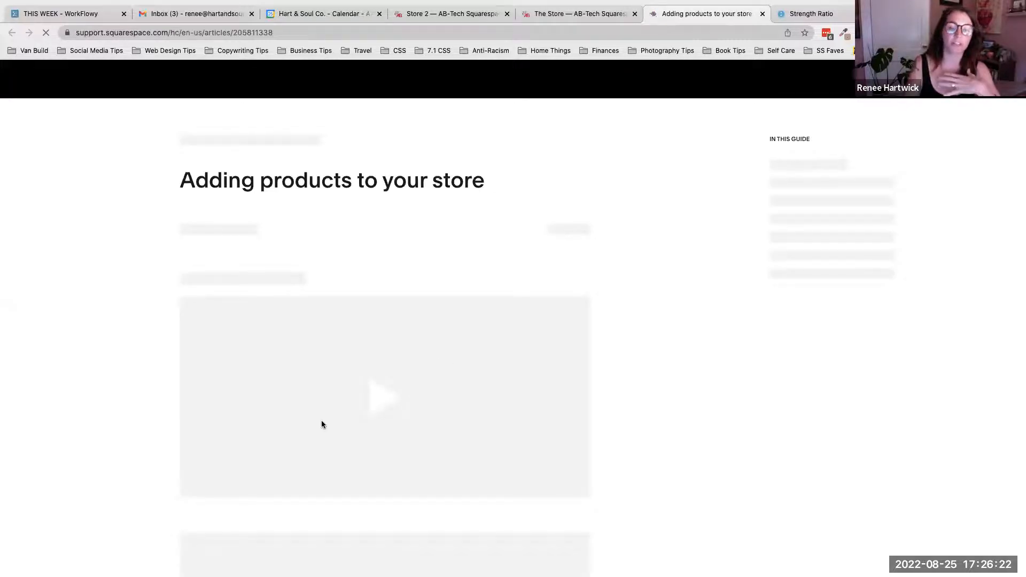
pyautogui.scroll(-1, 464, 380)
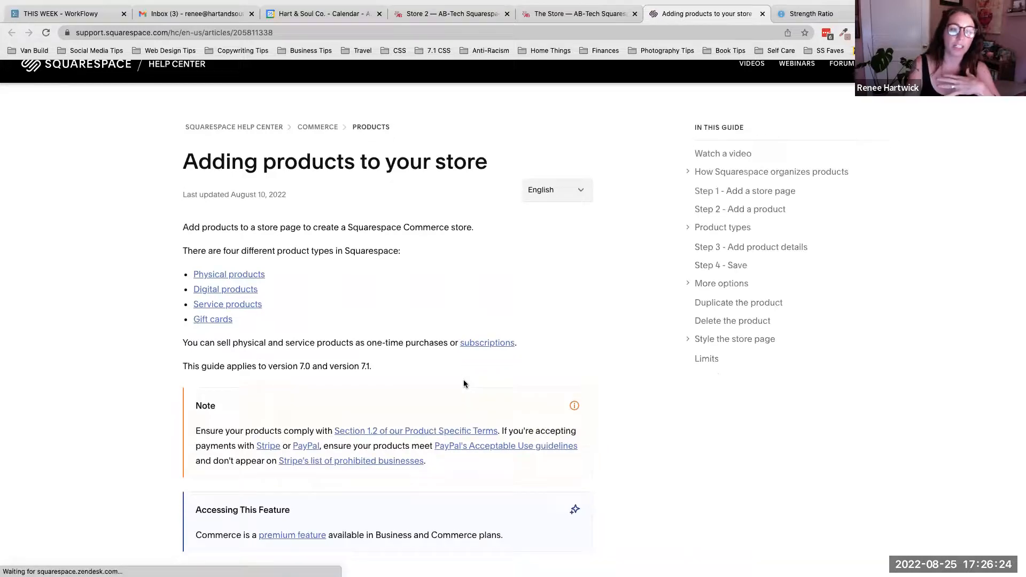
pyautogui.scroll(-10, 463, 383)
pyautogui.scroll(9, 365, 405)
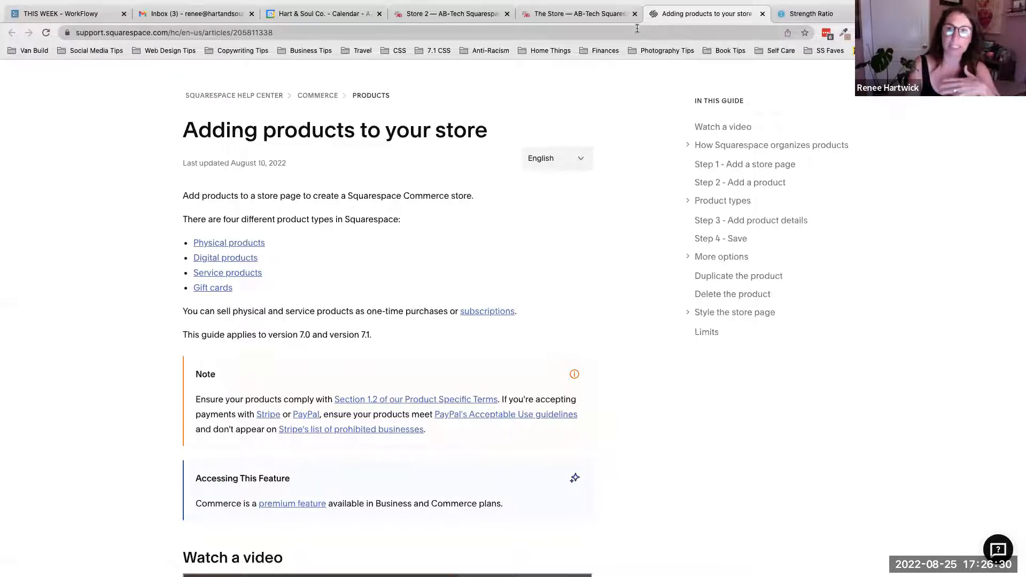
pyautogui.click(762, 13)
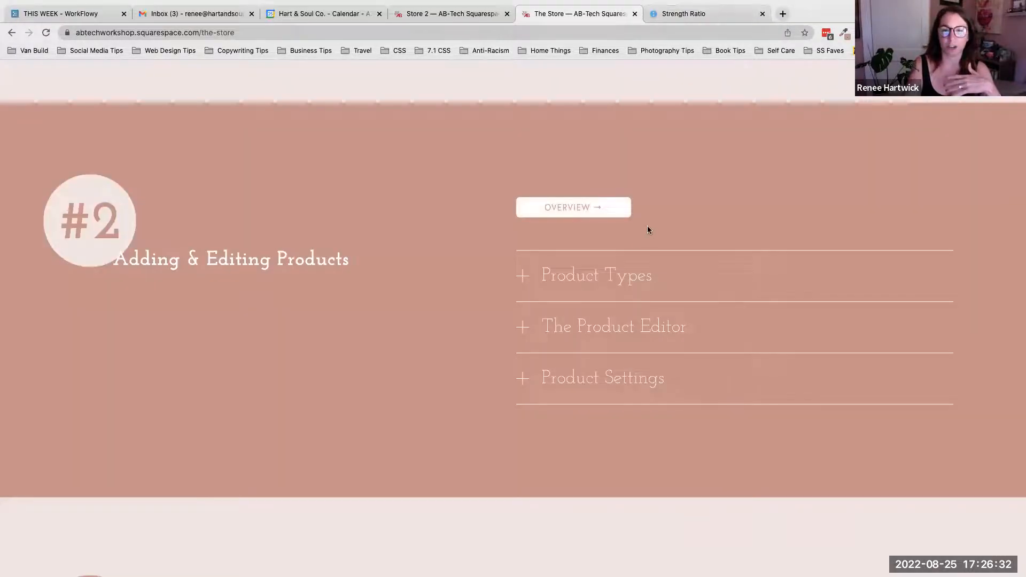
# Expand Product Types under Adding & Editing Products and read the physical, digital, service and gift card descriptions.
pyautogui.click(597, 276)
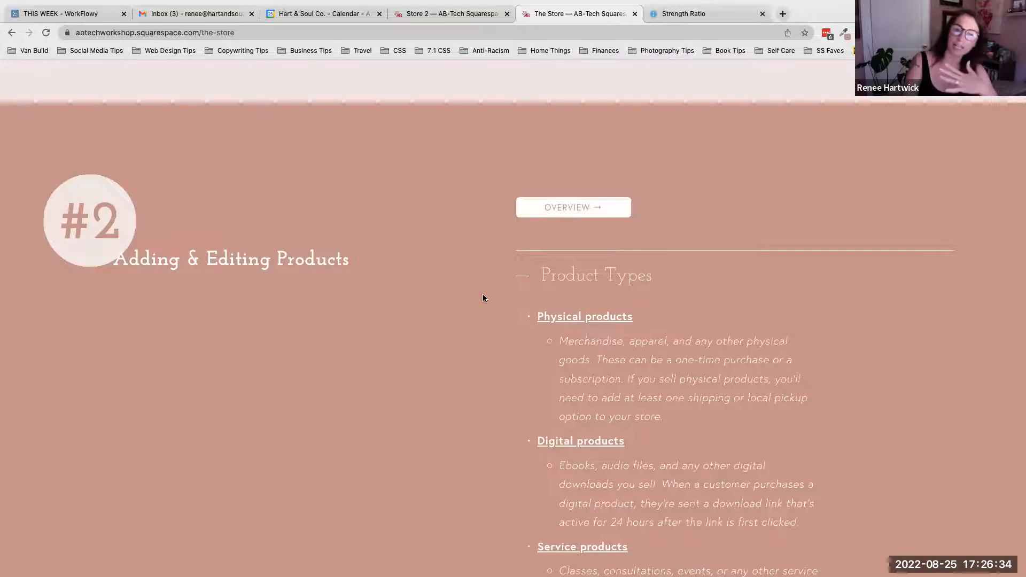
pyautogui.scroll(-3, 482, 298)
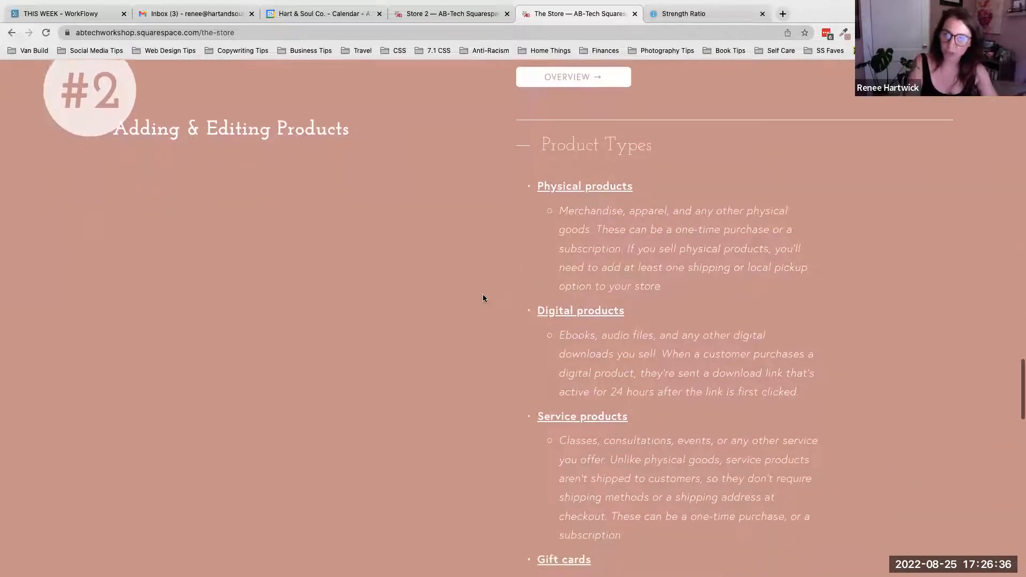
pyautogui.scroll(-1, 482, 298)
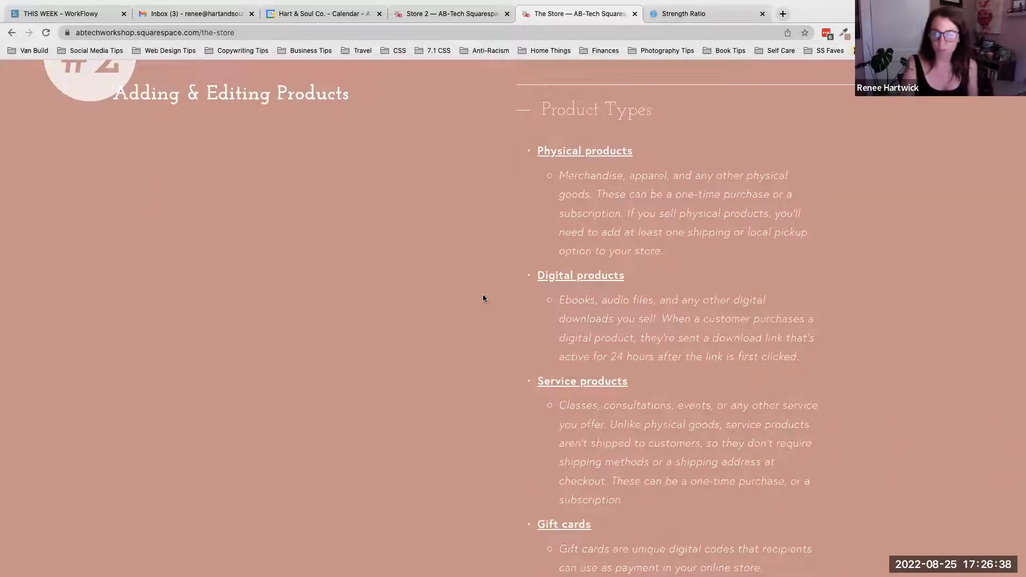
pyautogui.scroll(-1, 483, 297)
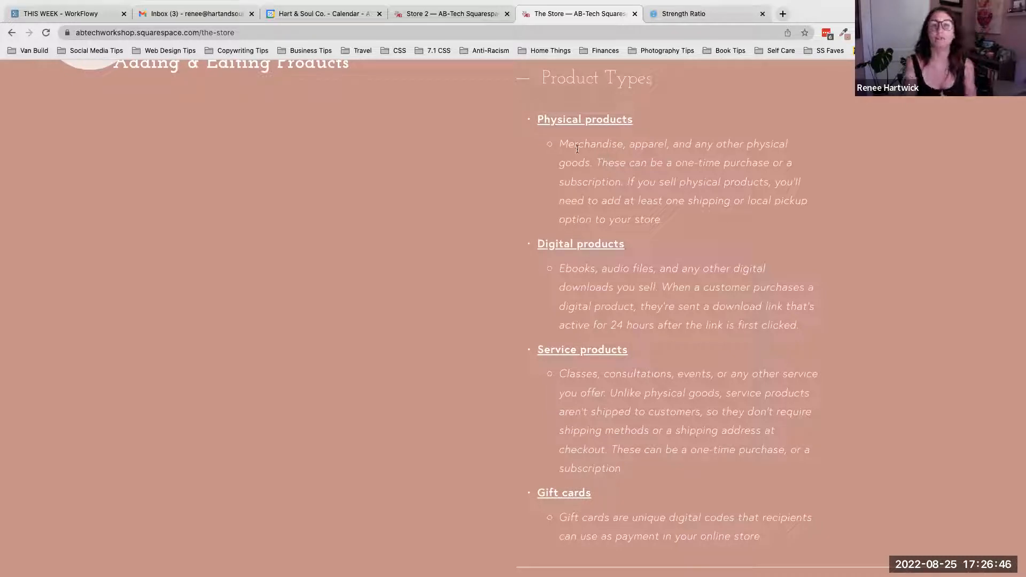
pyautogui.moveTo(560, 143); pyautogui.dragTo(656, 219)
pyautogui.click(688, 221)
pyautogui.scroll(-1, 688, 221)
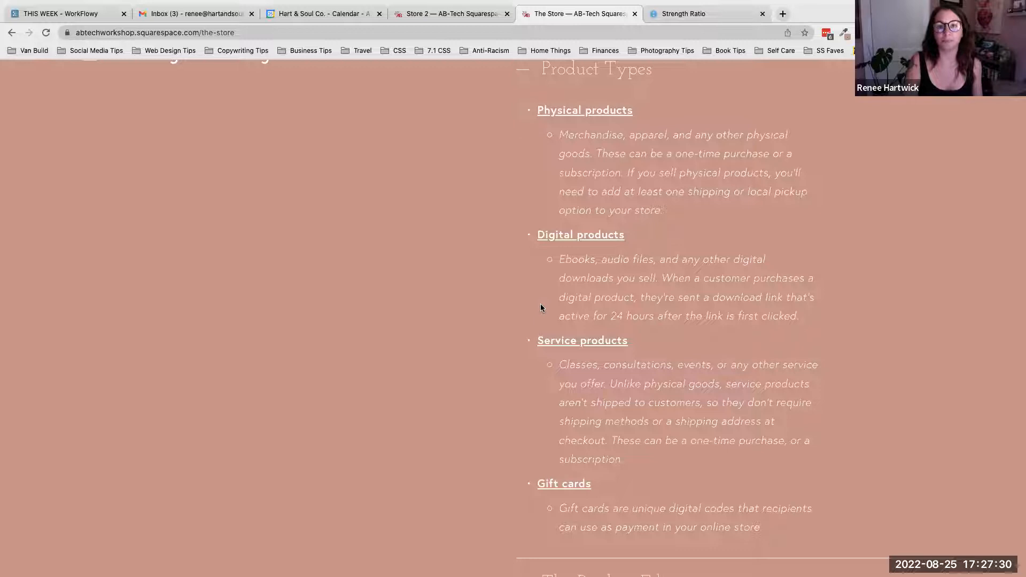
pyautogui.scroll(-1, 540, 306)
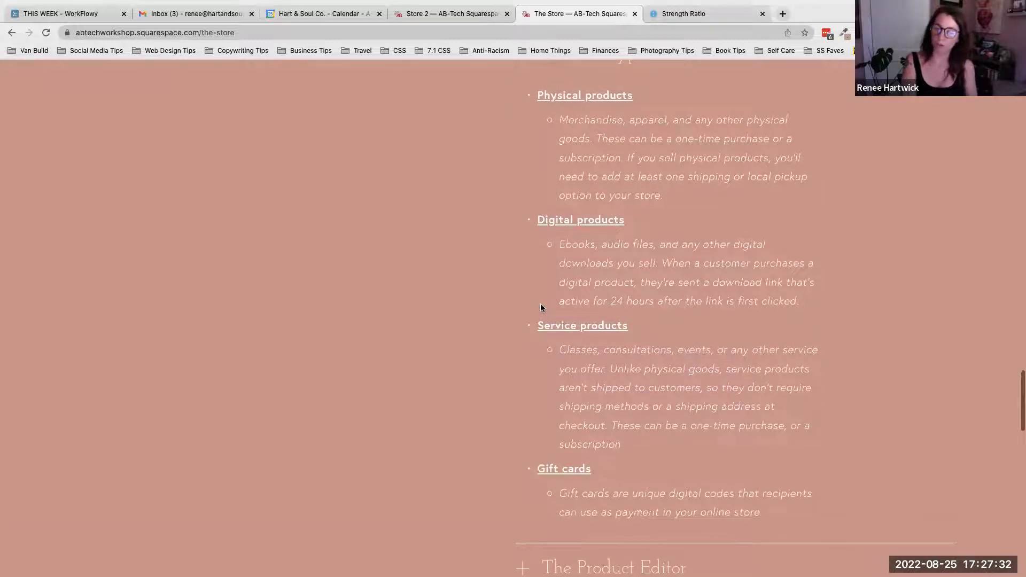
pyautogui.scroll(-1, 541, 308)
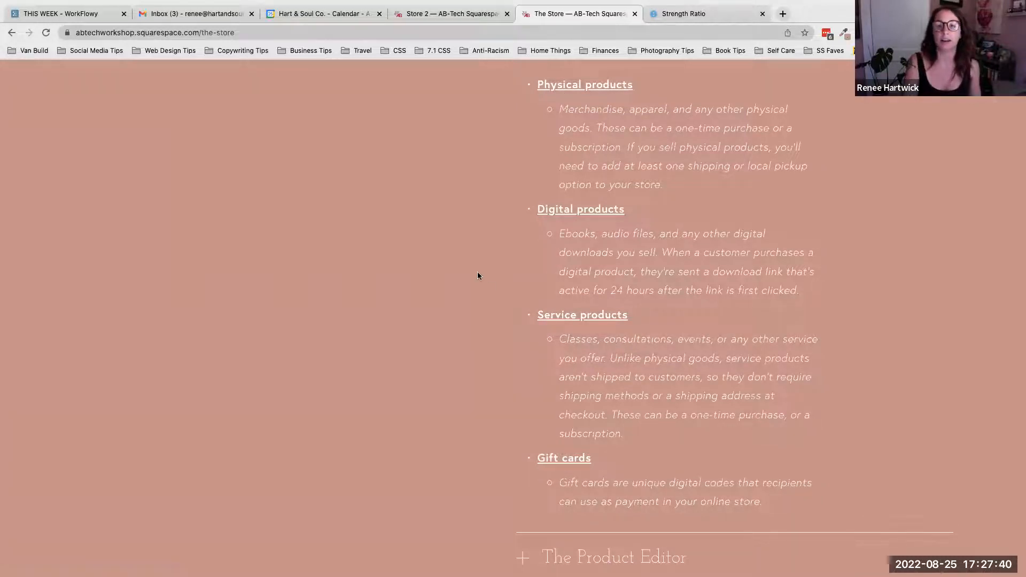
pyautogui.scroll(1, 477, 273)
pyautogui.scroll(-1, 477, 276)
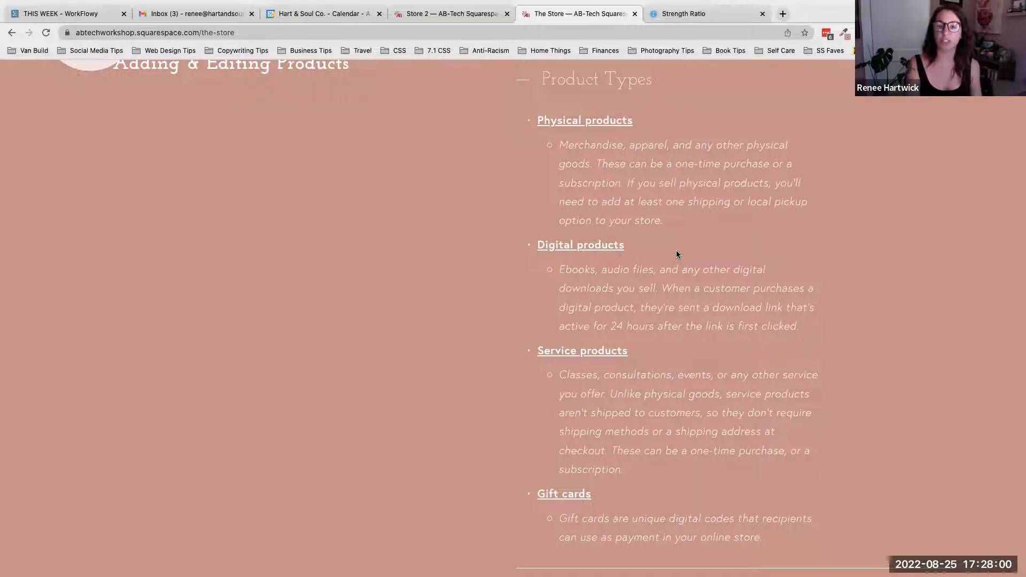
pyautogui.scroll(-1, 687, 342)
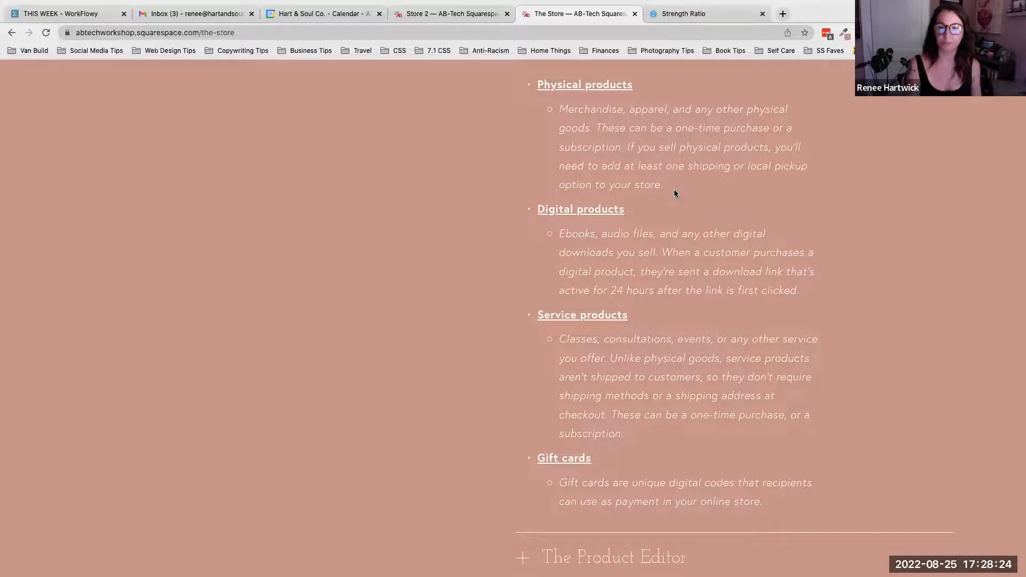
pyautogui.scroll(4, 675, 190)
# Collapse Product Types and expand The Product Editor to view its list of product info sections.
pyautogui.click(531, 235)
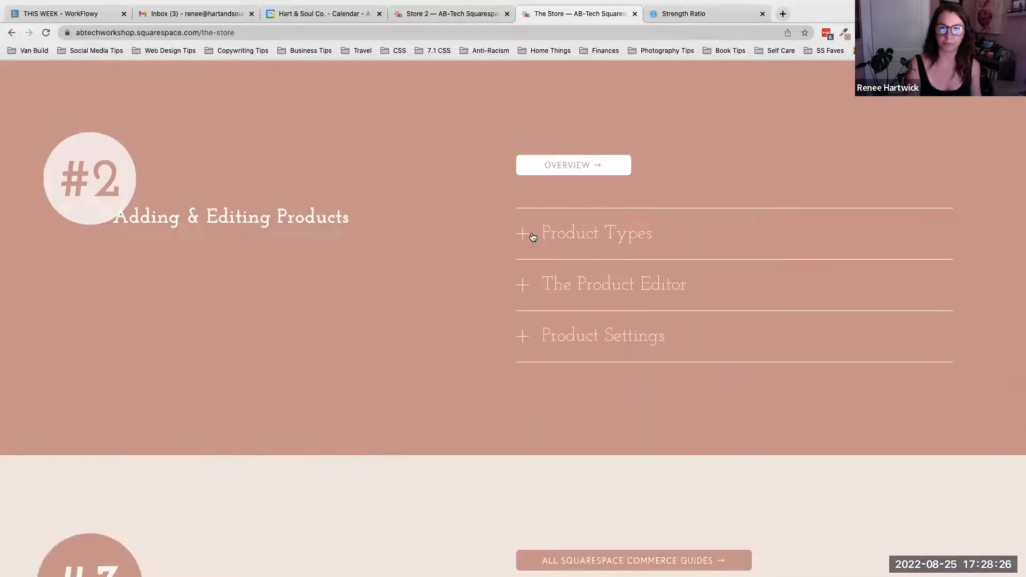
pyautogui.click(521, 285)
pyautogui.scroll(-3, 518, 284)
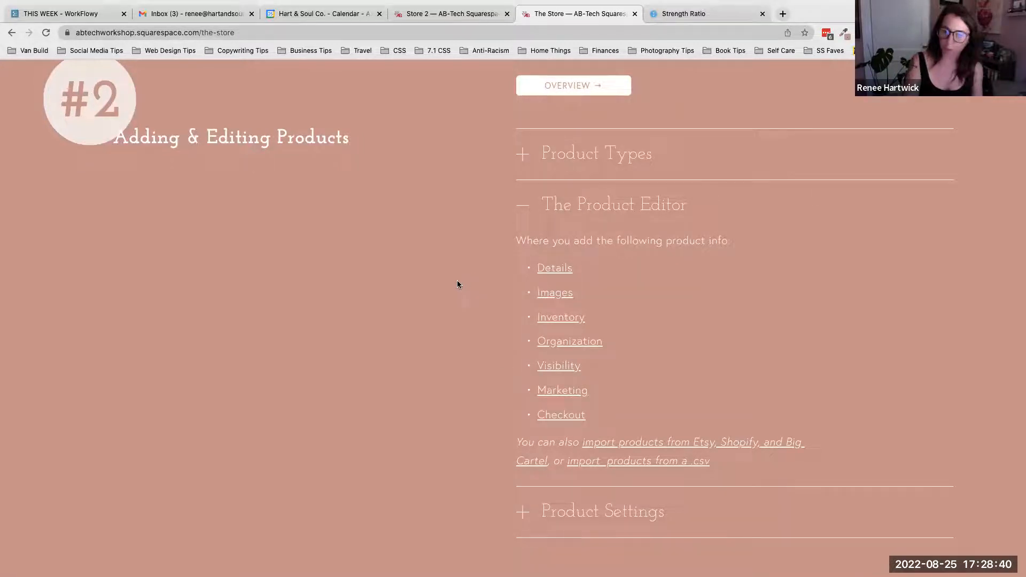
# Return to the New Store page editor and save the page changes.
pyautogui.click(431, 11)
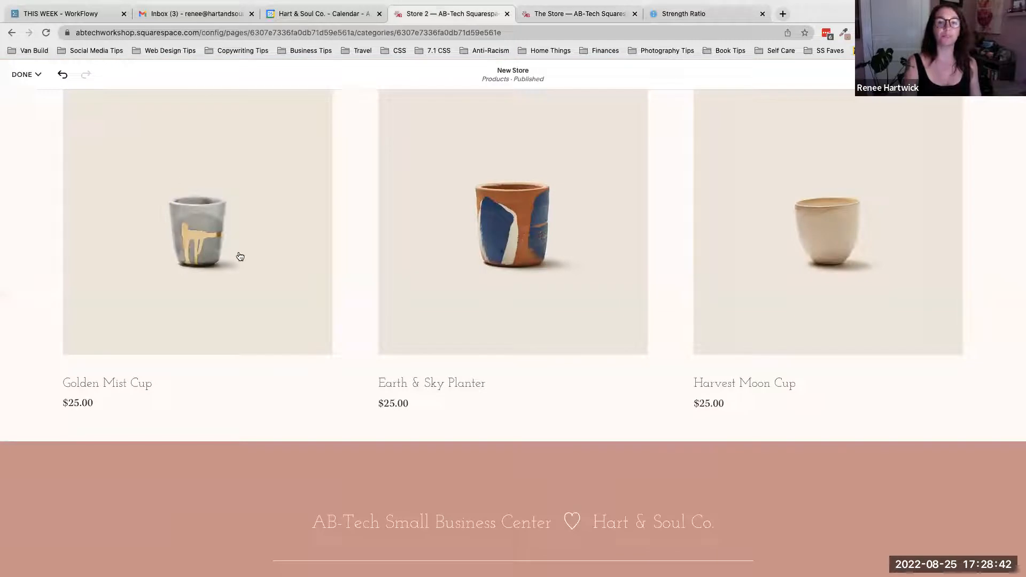
pyautogui.scroll(10, 280, 256)
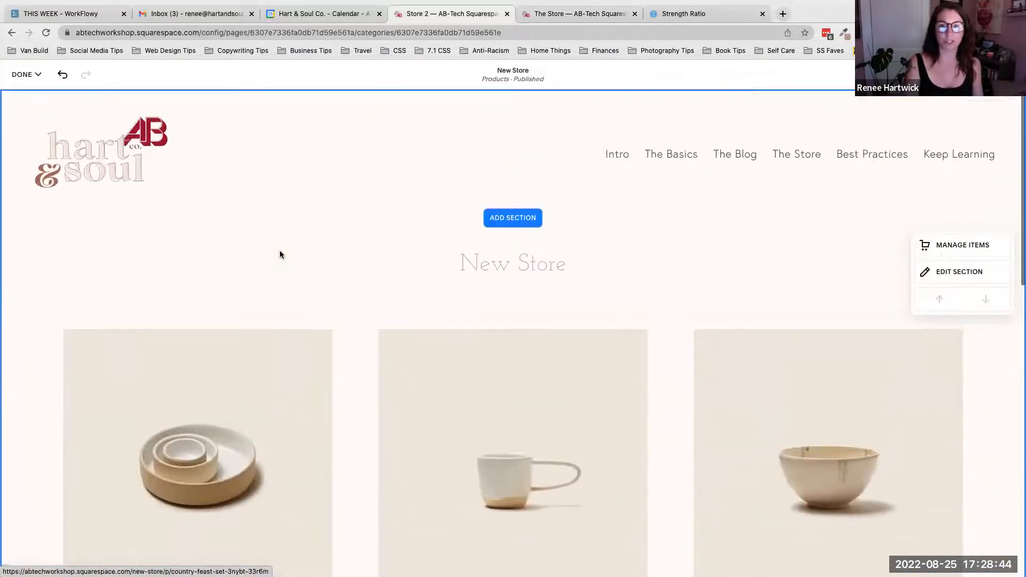
pyautogui.click(18, 75)
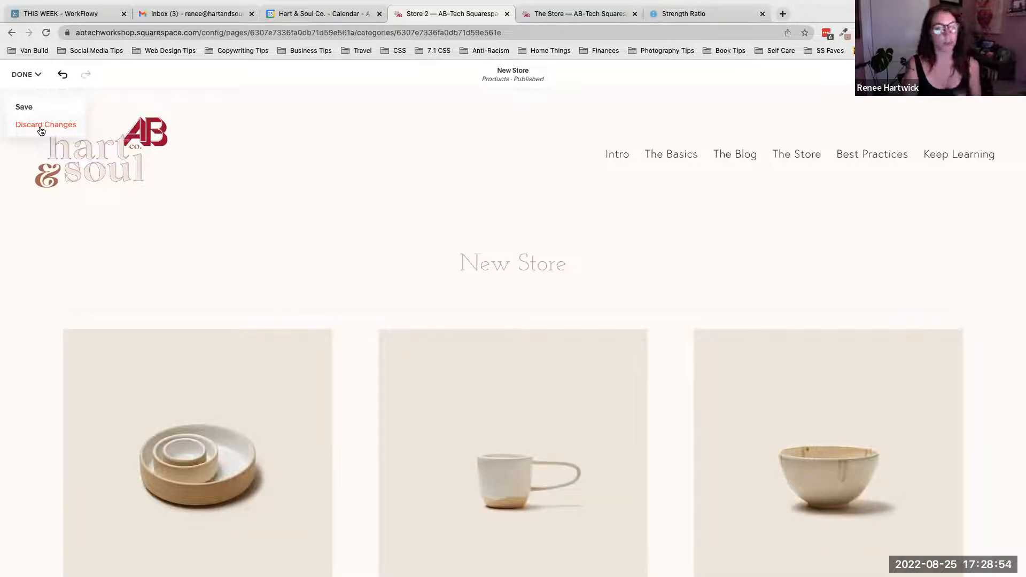
pyautogui.click(31, 113)
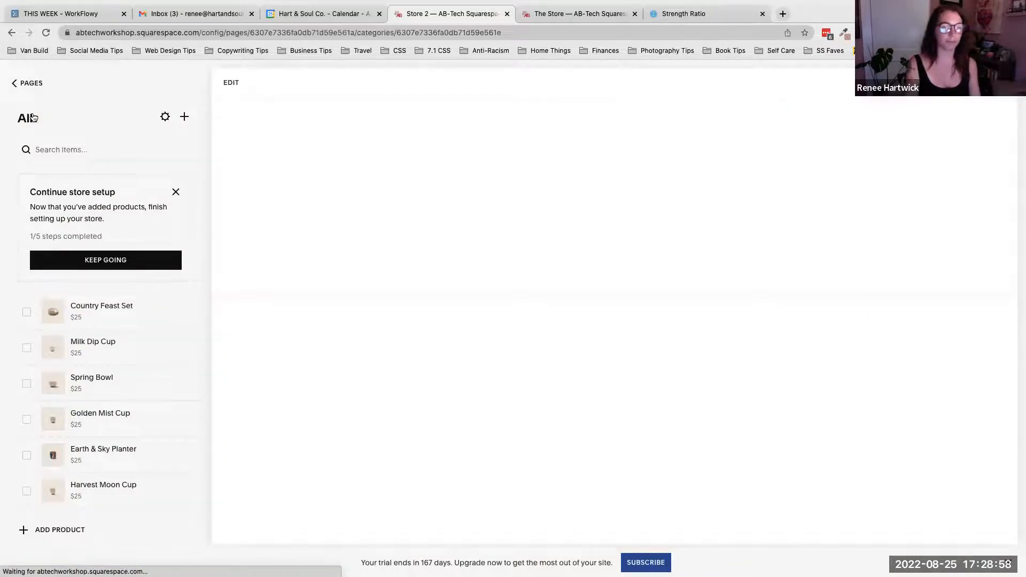
# Go back to the site's pages and open The Store to show its categories and product grid.
pyautogui.click(31, 83)
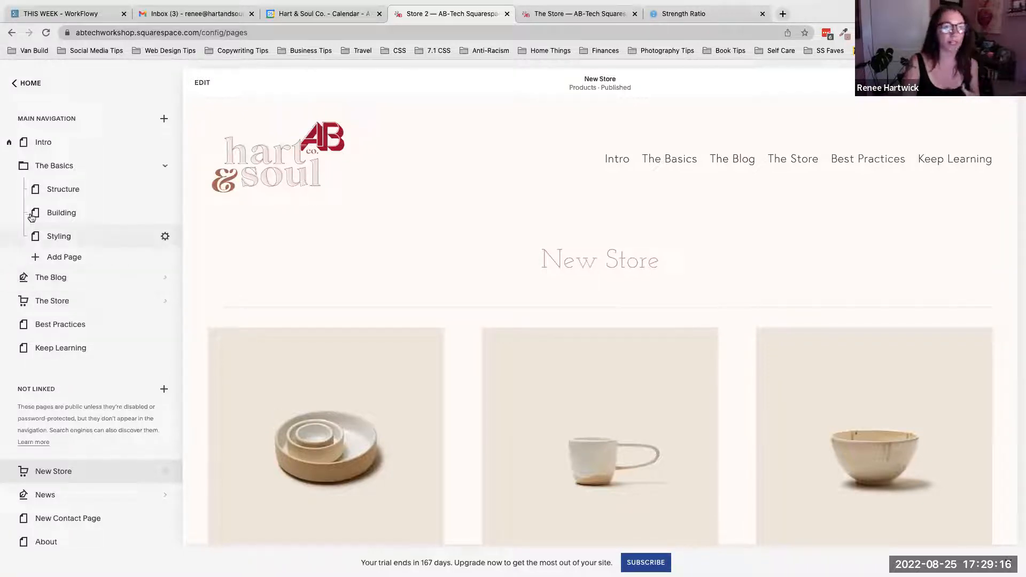
pyautogui.click(58, 302)
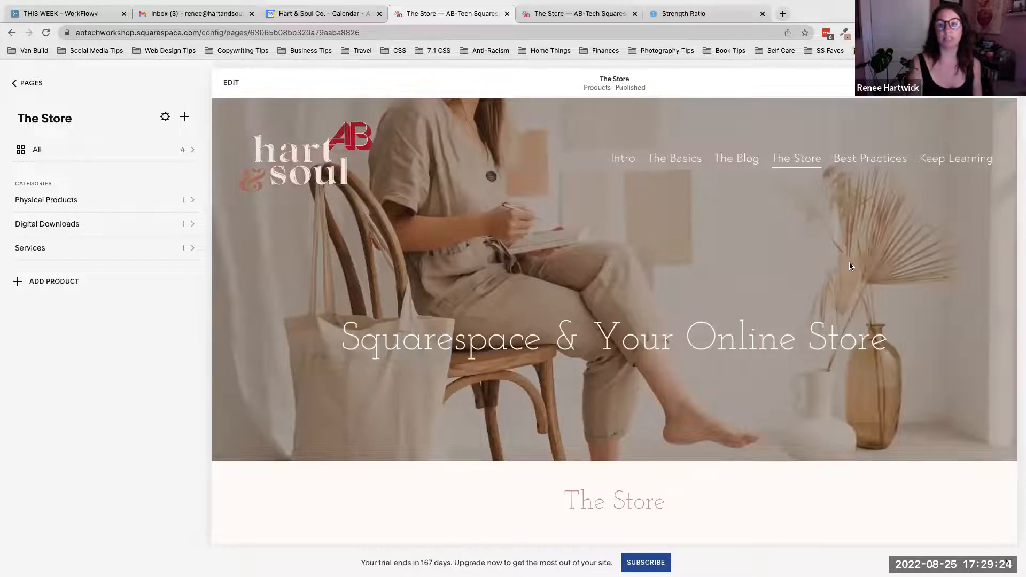
pyautogui.scroll(-5, 849, 262)
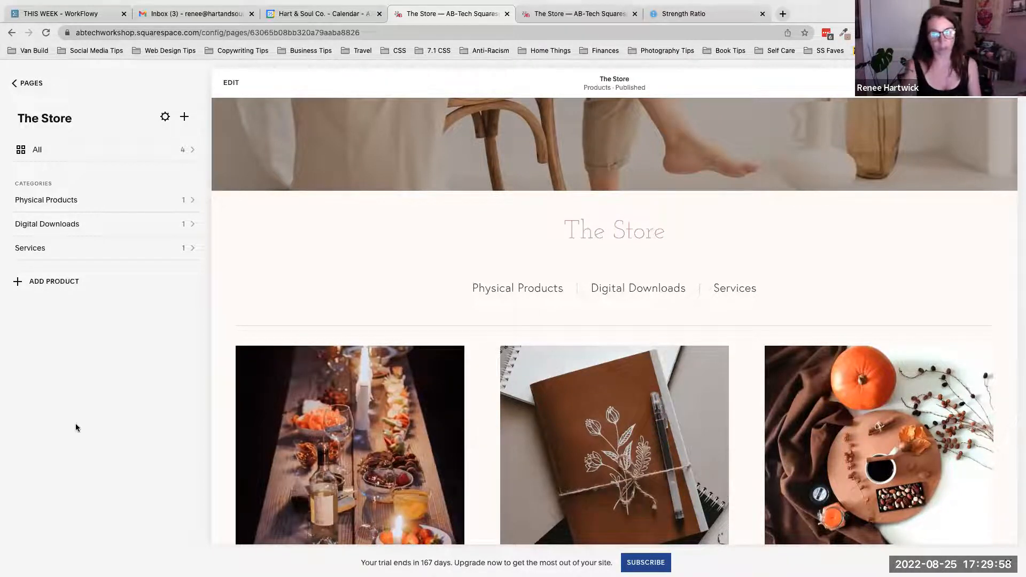
# Check The Product Editor list on the workshop page, then look over the existing products in The Store.
pyautogui.click(577, 12)
pyautogui.scroll(-1, 726, 290)
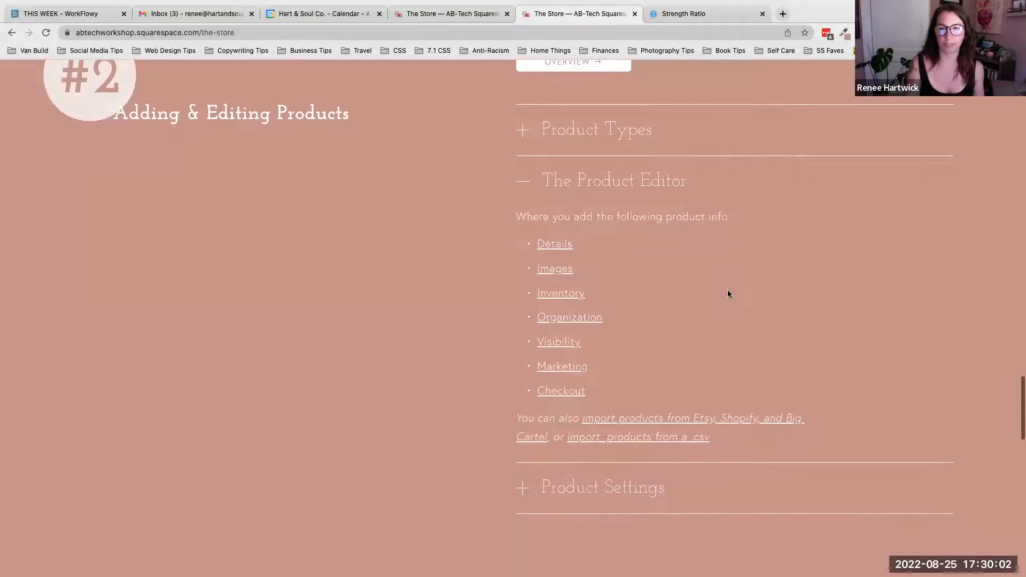
pyautogui.click(472, 12)
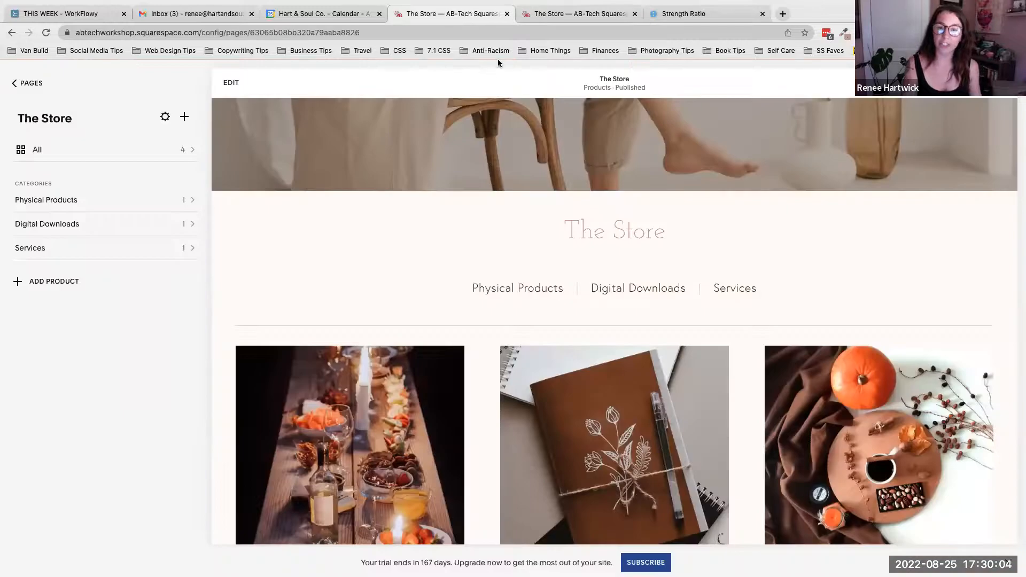
pyautogui.scroll(-2, 464, 294)
pyautogui.scroll(-2, 465, 295)
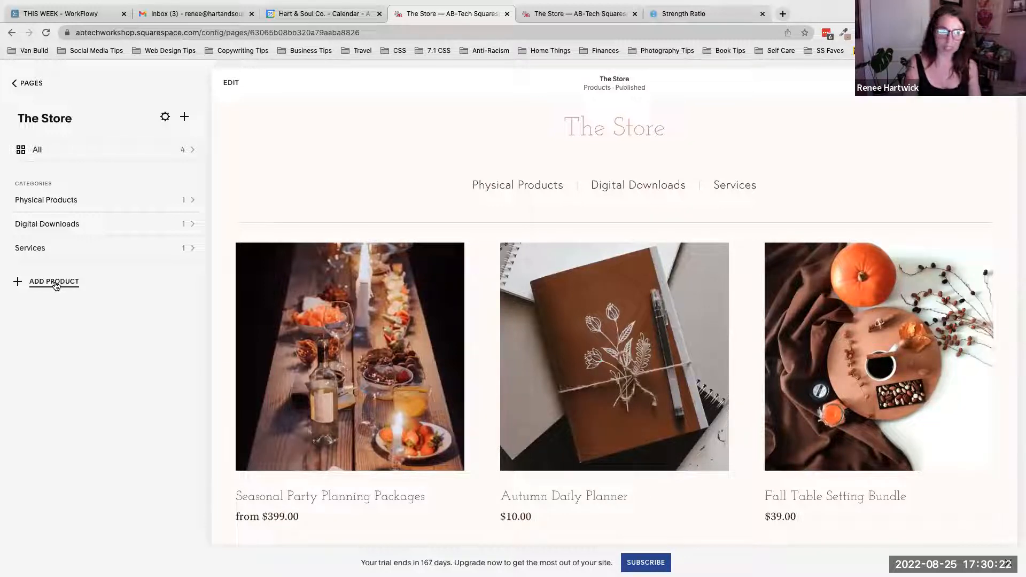
# Start a new Physical product in The Store and compare its editor sections with the workshop's Product Editor list.
pyautogui.click(55, 286)
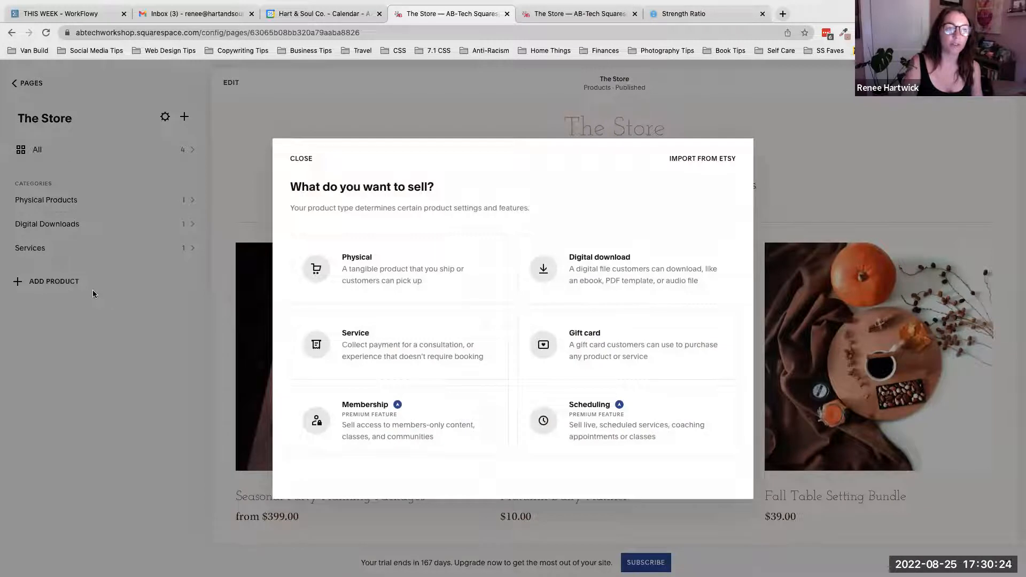
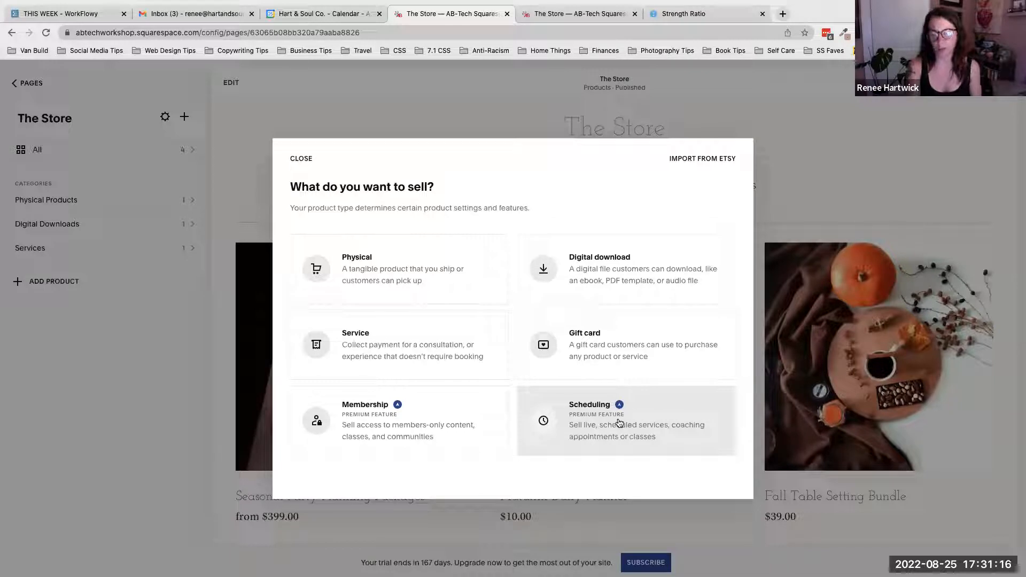
pyautogui.click(417, 278)
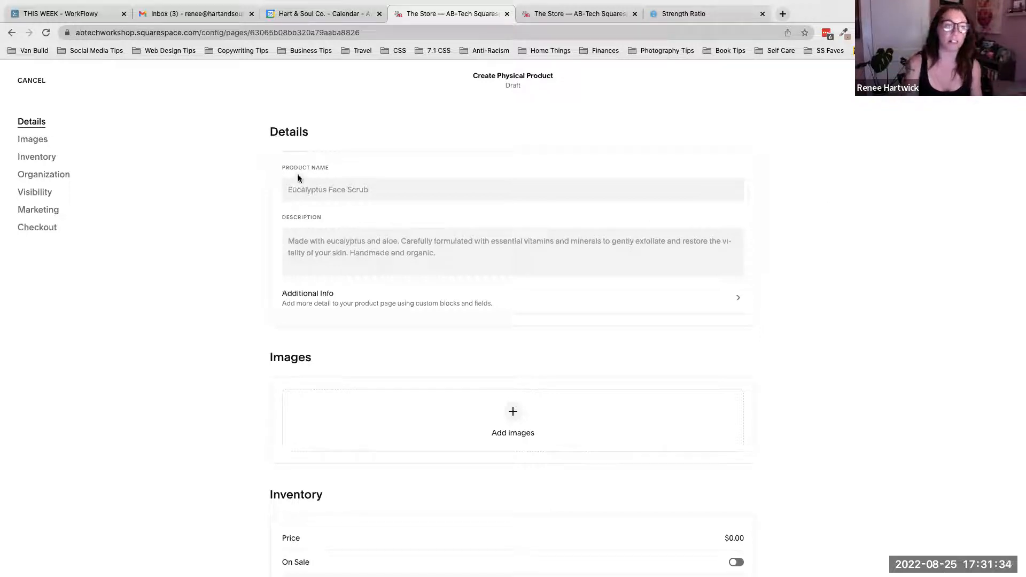
pyautogui.click(581, 13)
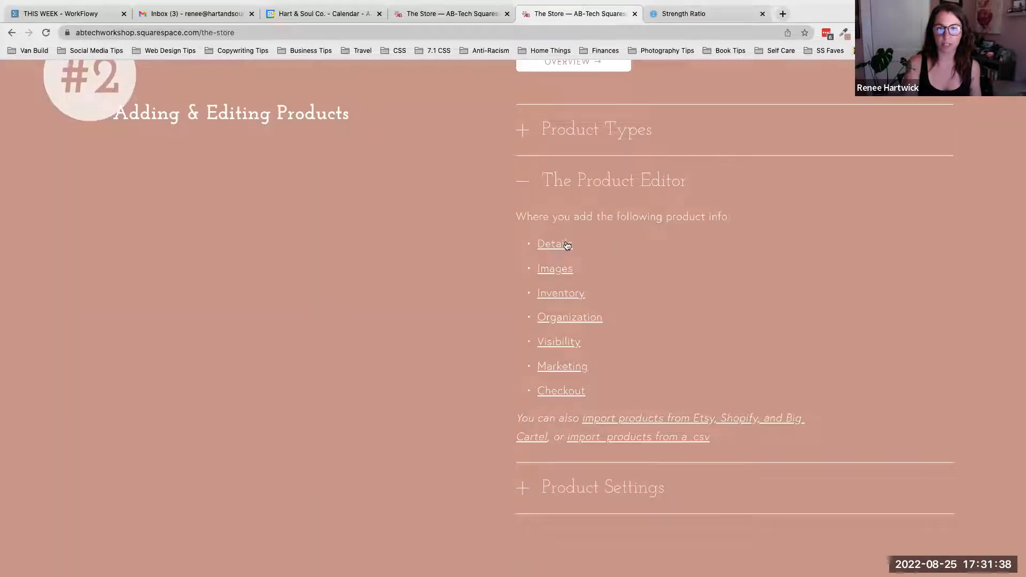
pyautogui.click(413, 7)
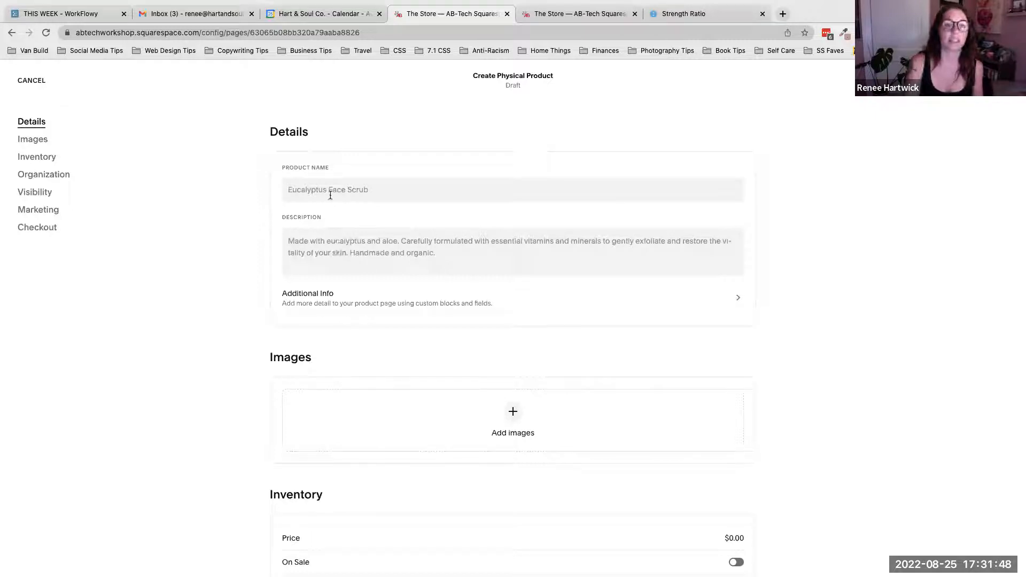
# Name the new physical product "Autumn Tea Subscription".
pyautogui.click(495, 199)
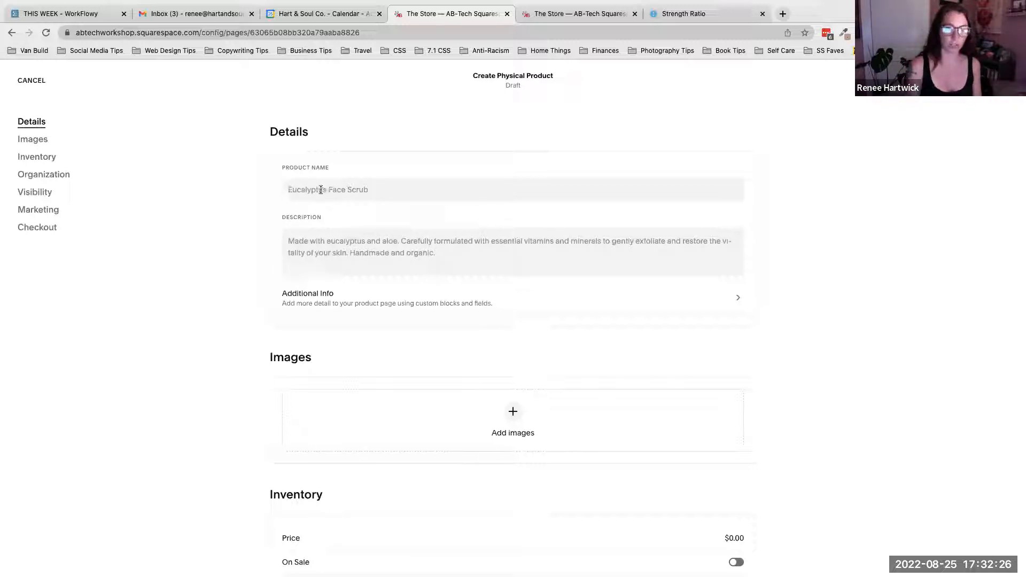
pyautogui.write('Autu')
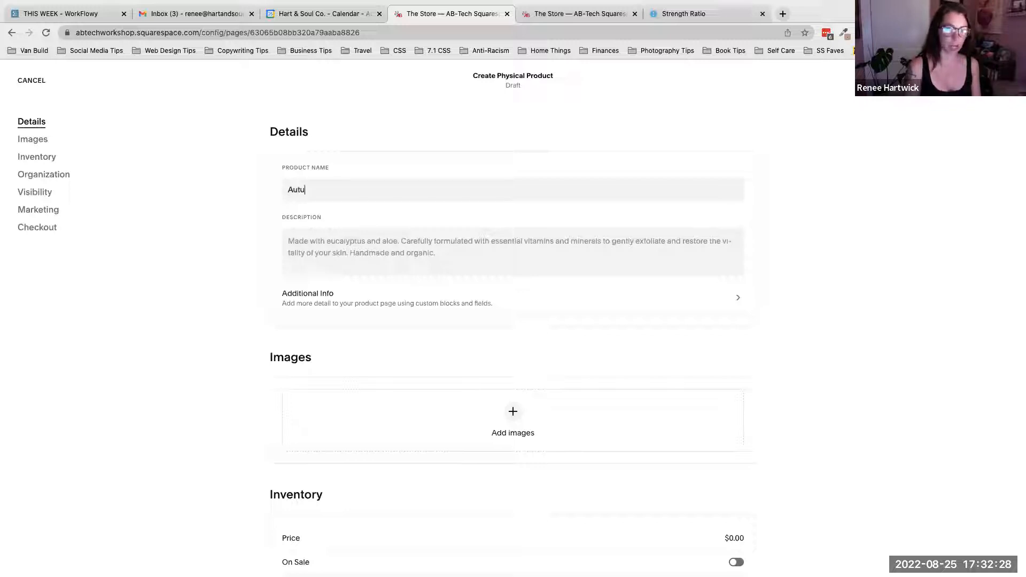
pyautogui.write('mn Tea Subsc')
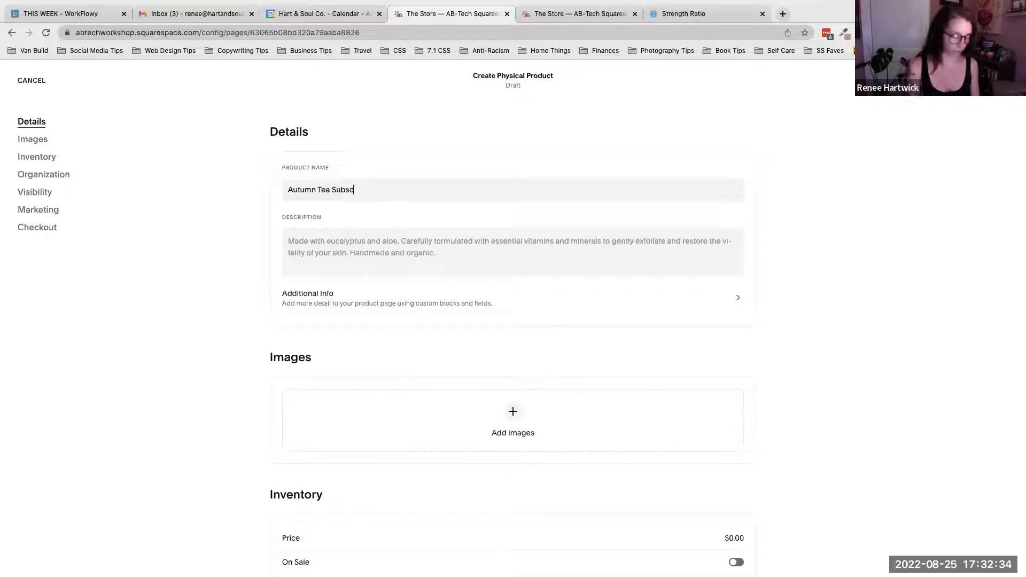
pyautogui.write('ription')
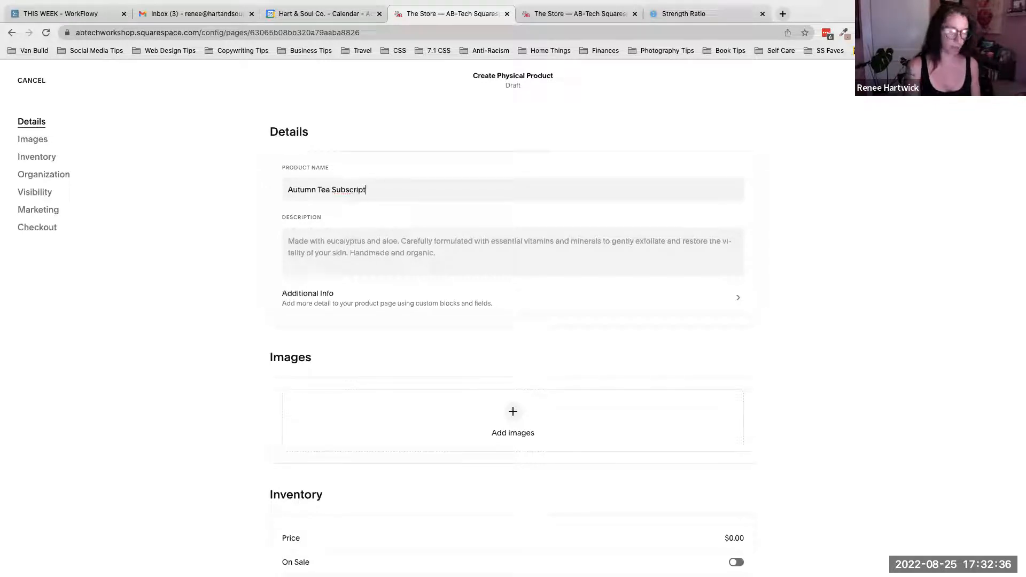
# Enter the product description "Here are details about the tea you'll get! Types, how many packets, etc.".
pyautogui.click(337, 239)
pyautogui.write('Here are details about the te')
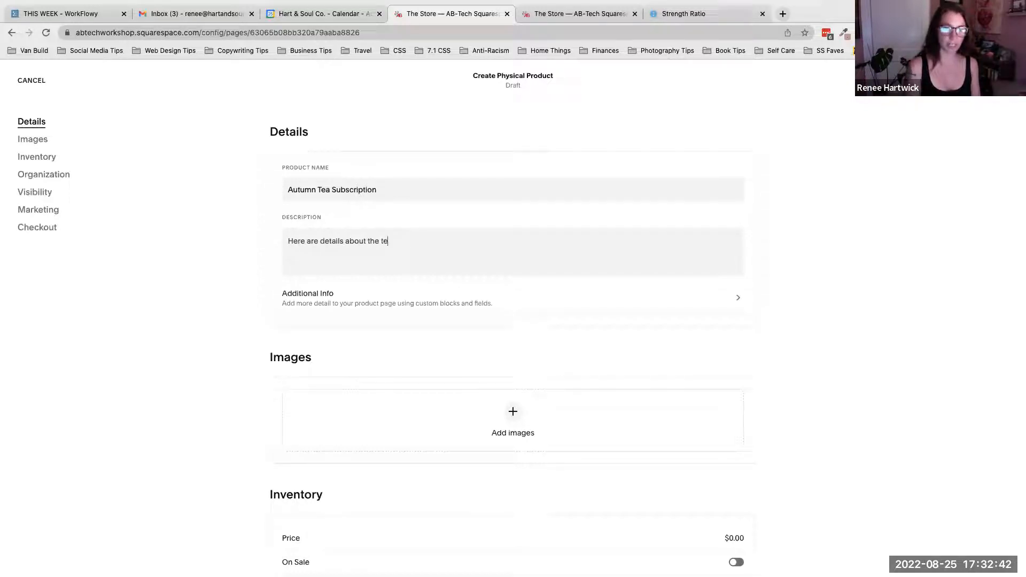
pyautogui.write("a you'll get")
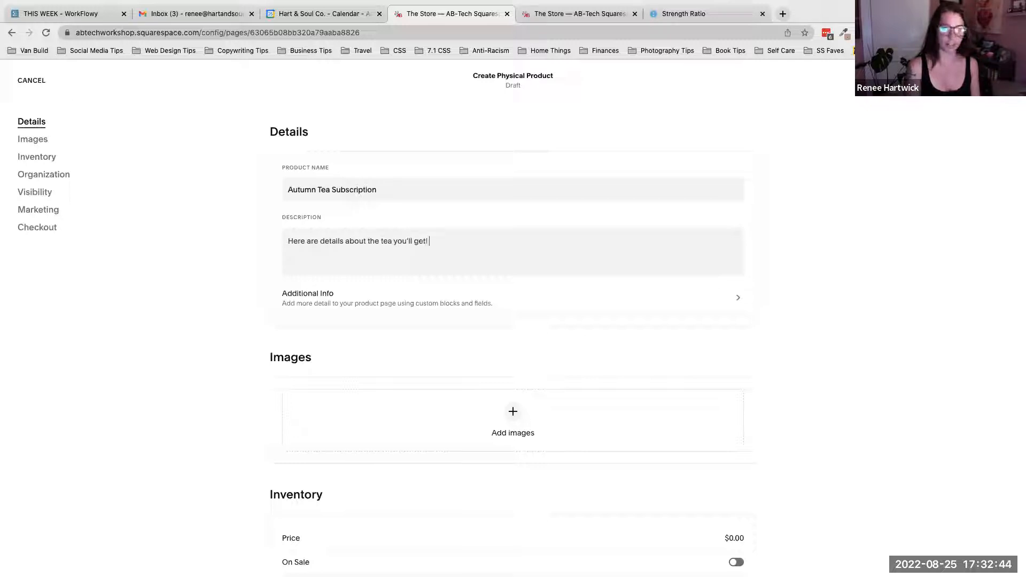
pyautogui.write('! Types,')
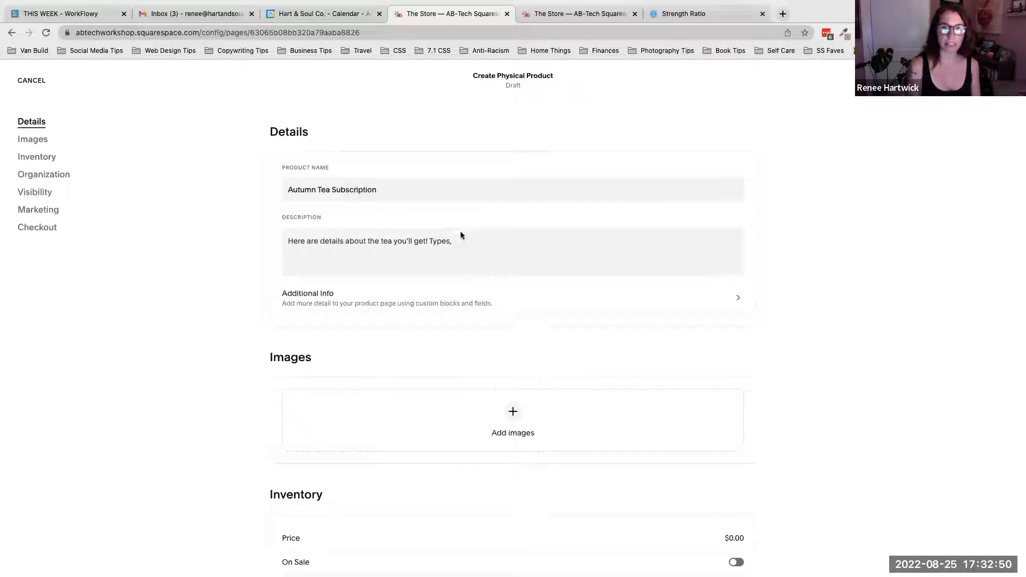
pyautogui.write('how many')
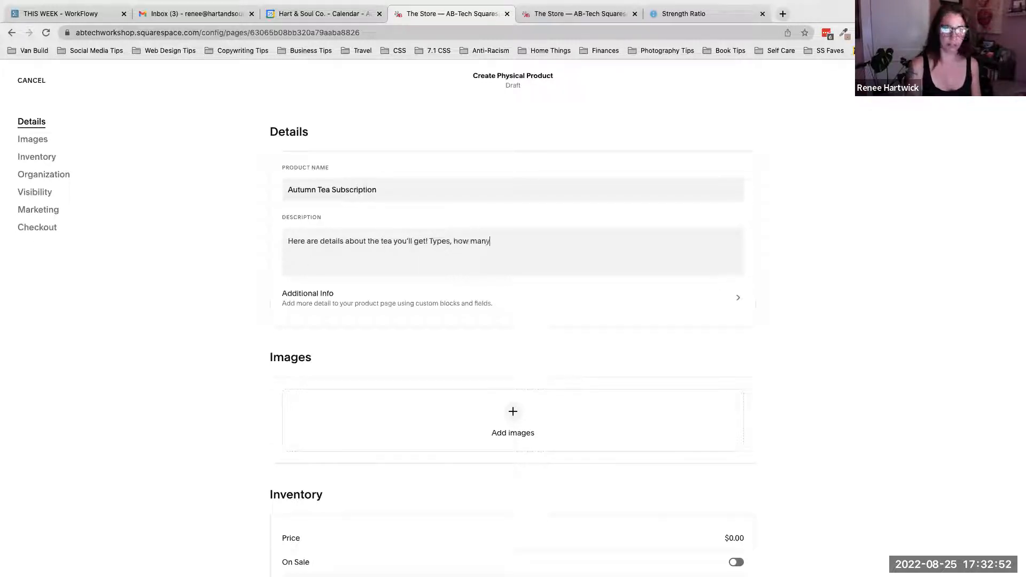
pyautogui.write(' packets, etc.')
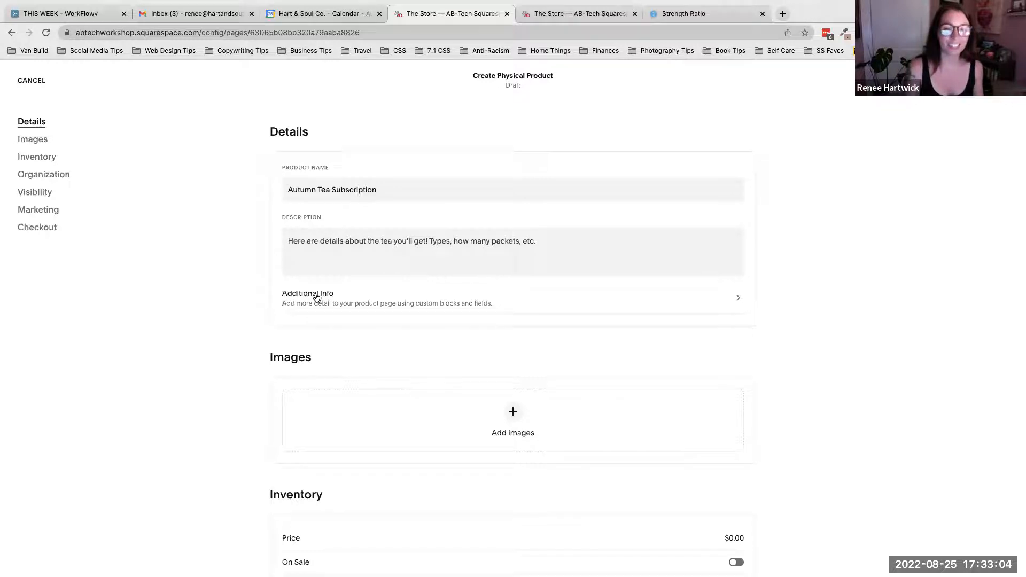
# Open the Fall Table Setting Bundle product page in The Store and examine where its name and description appear.
pyautogui.click(603, 14)
pyautogui.scroll(15, 589, 145)
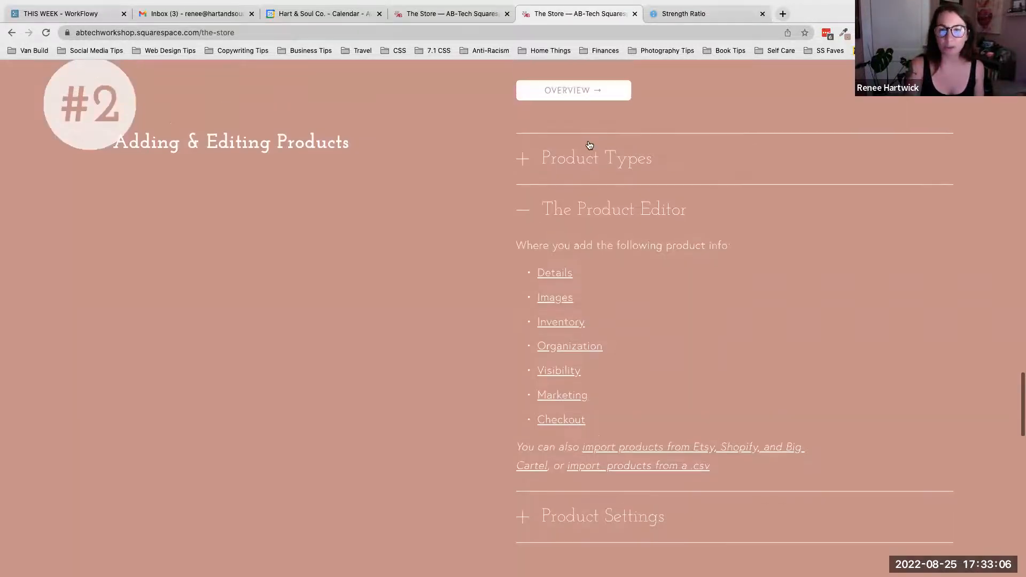
pyautogui.scroll(8, 589, 144)
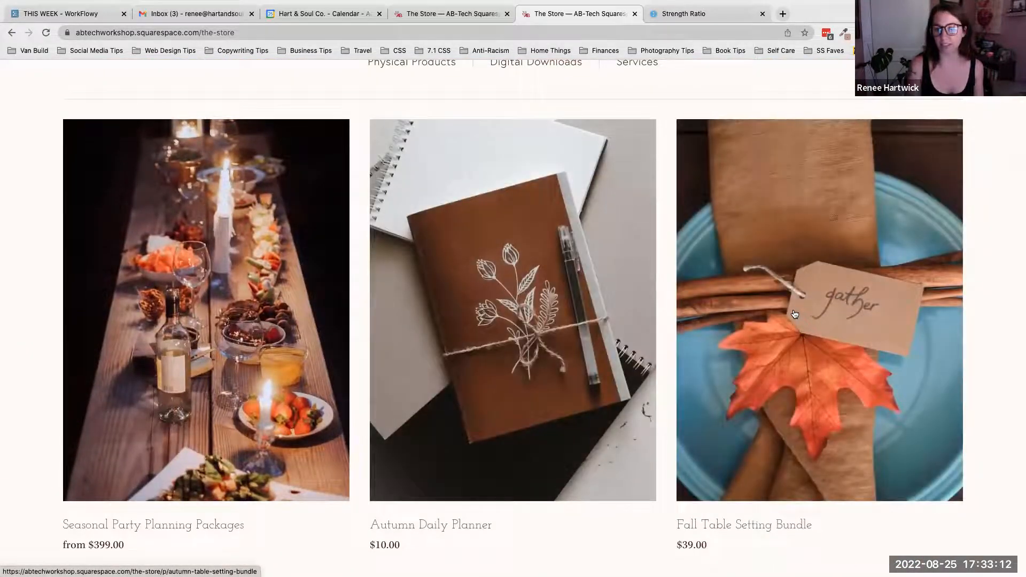
pyautogui.click(794, 314)
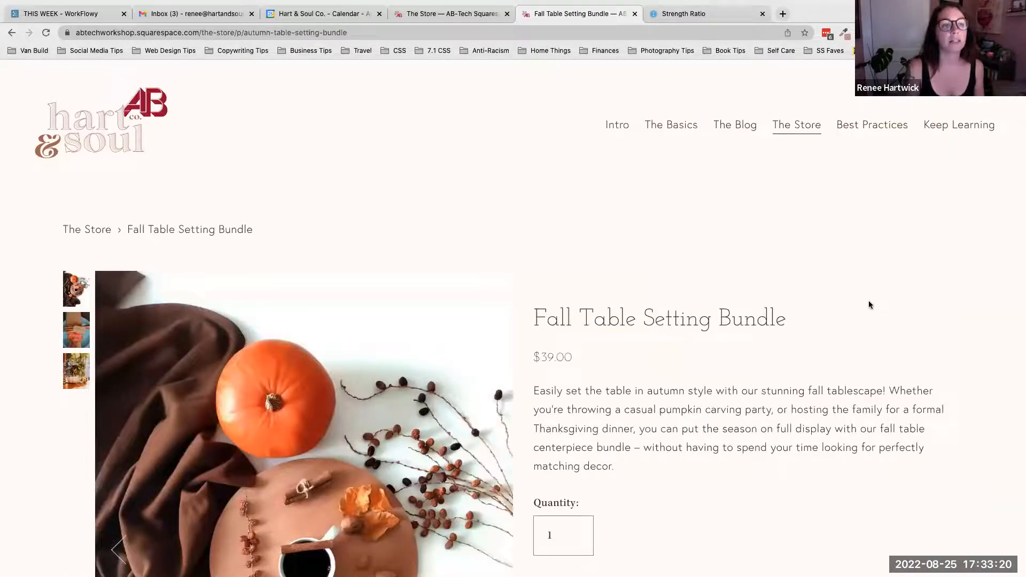
pyautogui.scroll(-2, 868, 305)
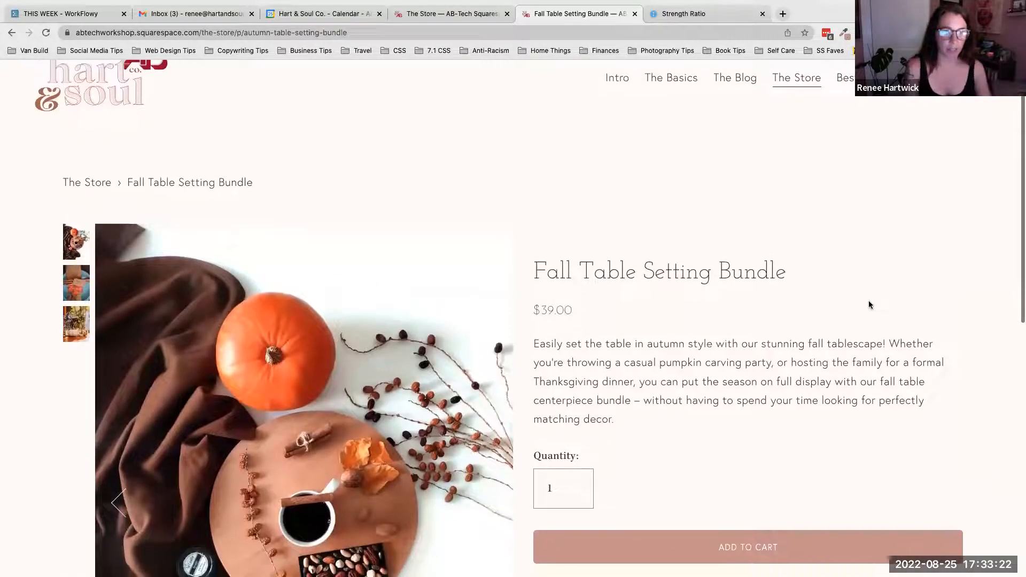
pyautogui.scroll(-3, 869, 302)
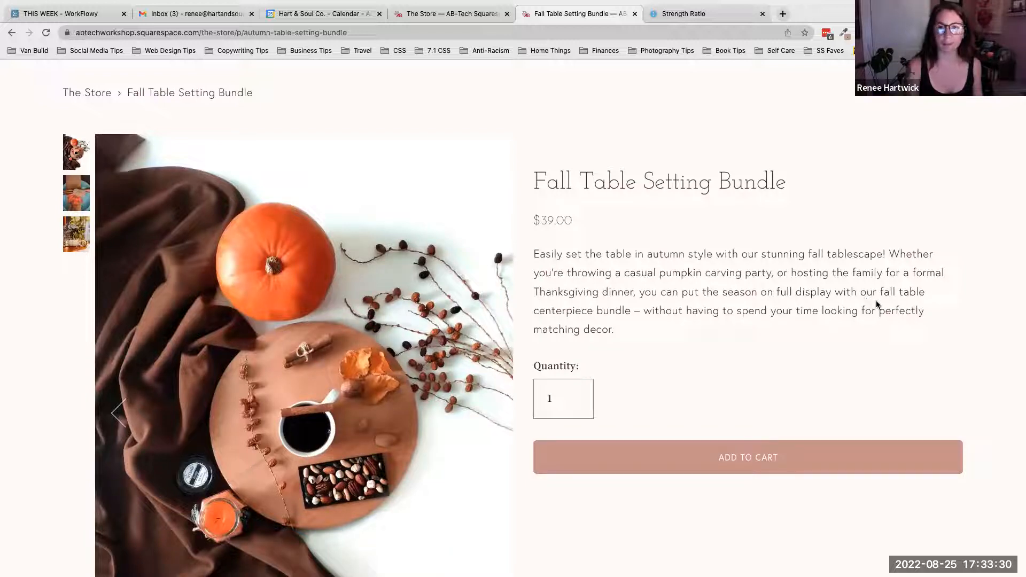
pyautogui.scroll(5, 876, 301)
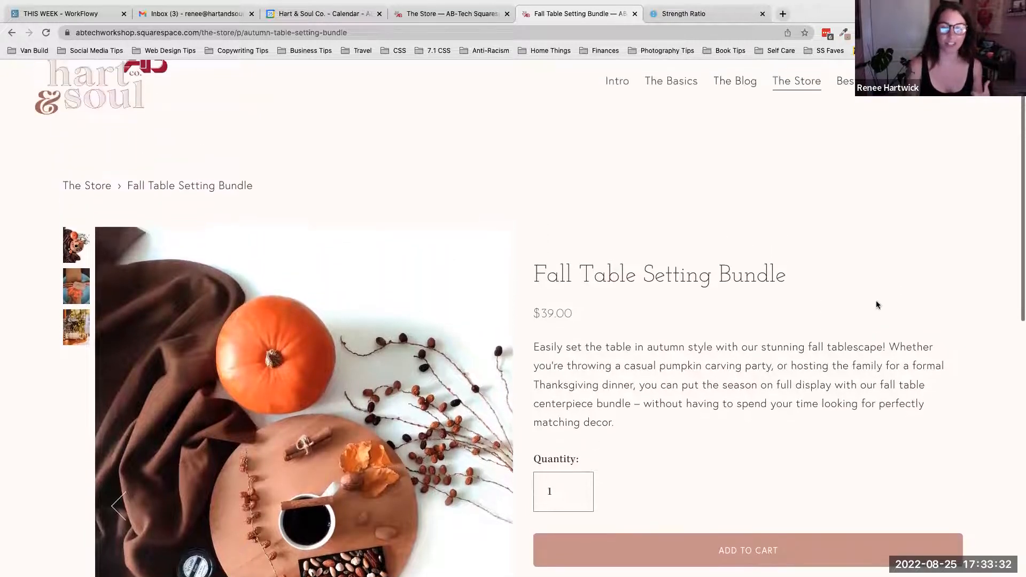
pyautogui.scroll(-4, 877, 305)
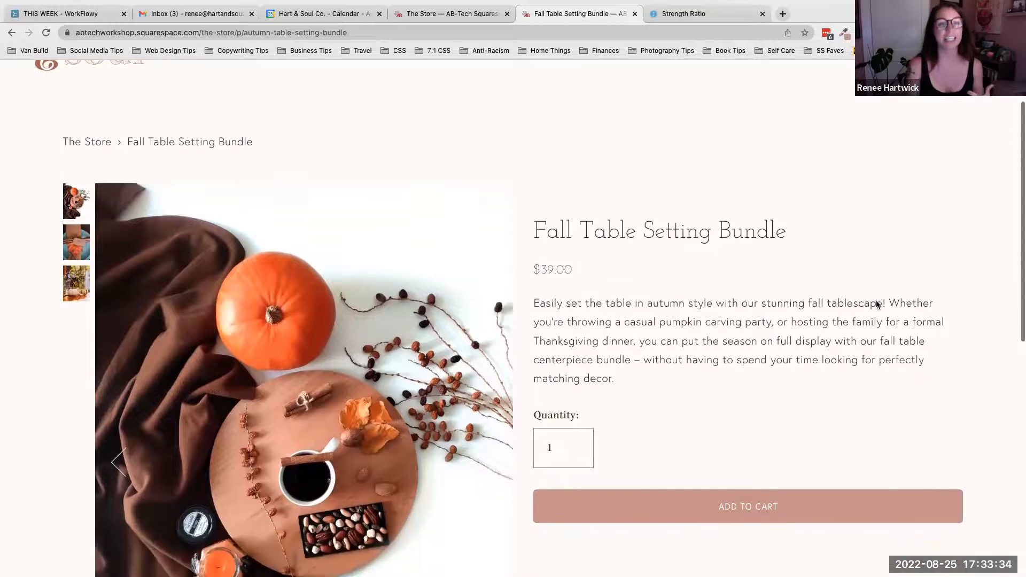
pyautogui.scroll(-1, 877, 305)
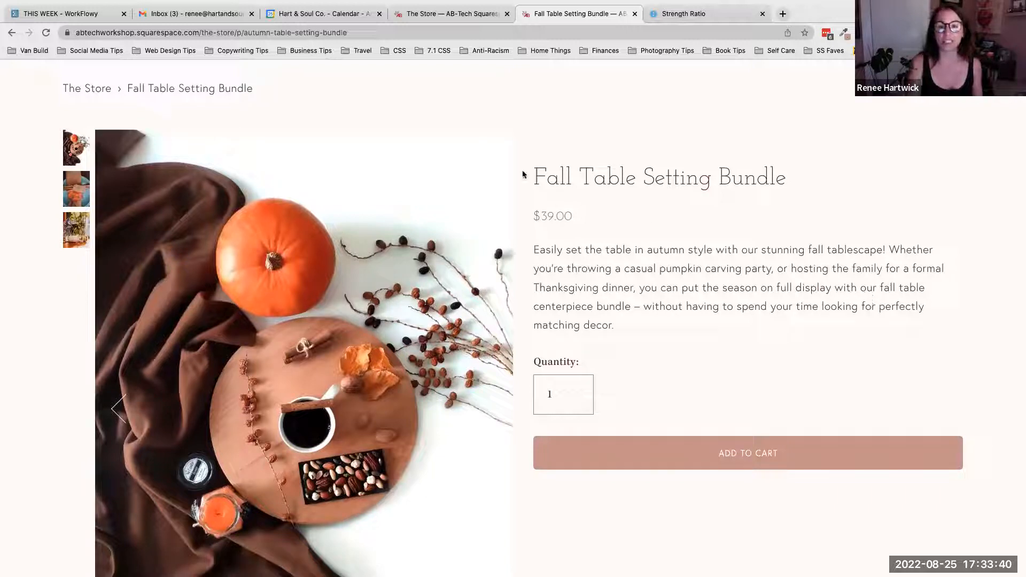
pyautogui.moveTo(535, 176); pyautogui.dragTo(799, 182)
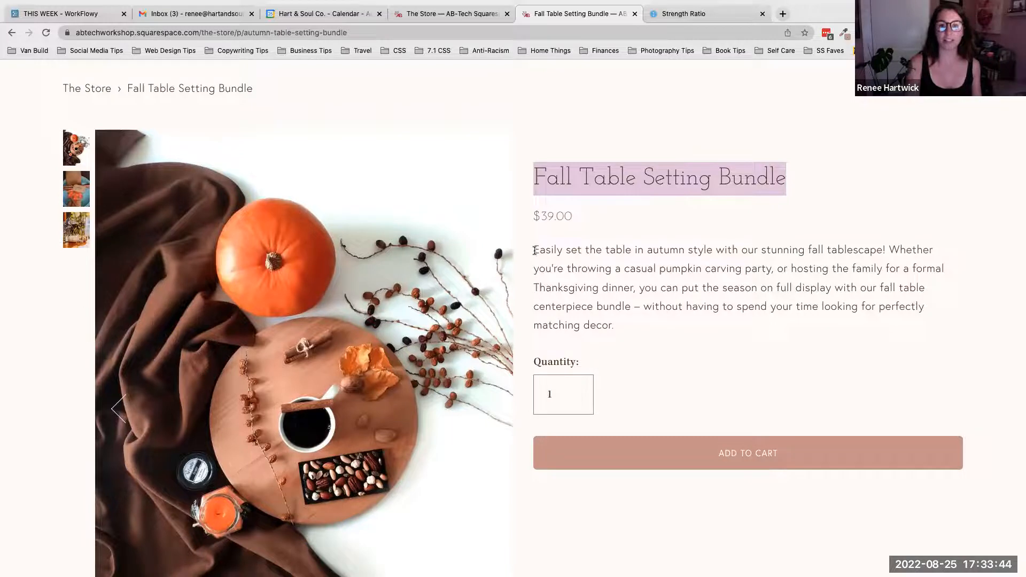
pyautogui.moveTo(535, 250); pyautogui.dragTo(616, 325)
pyautogui.click(630, 329)
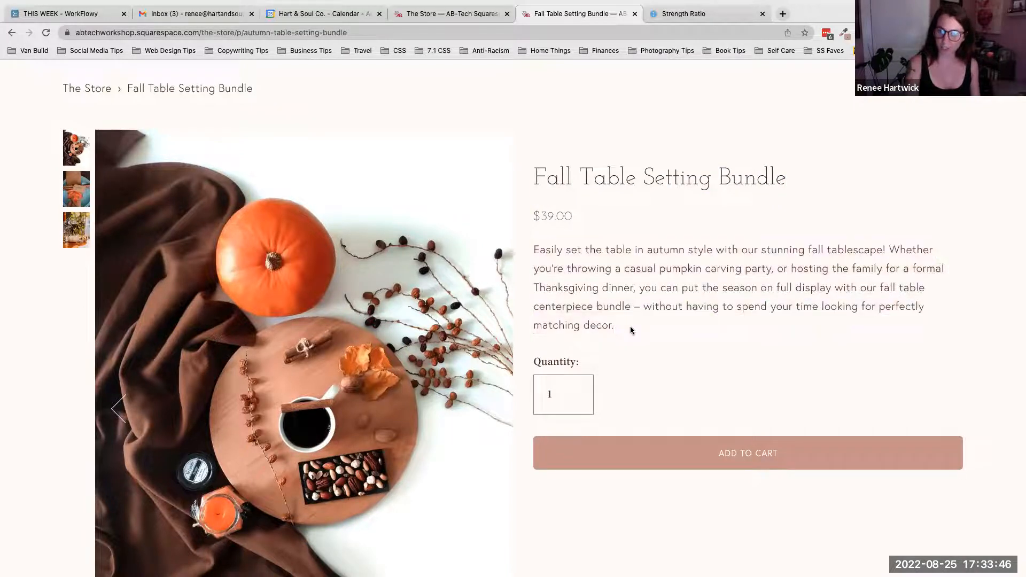
# Open Additional Info for the new product and compare it with the area below the Fall Table Setting Bundle's product details.
pyautogui.click(449, 10)
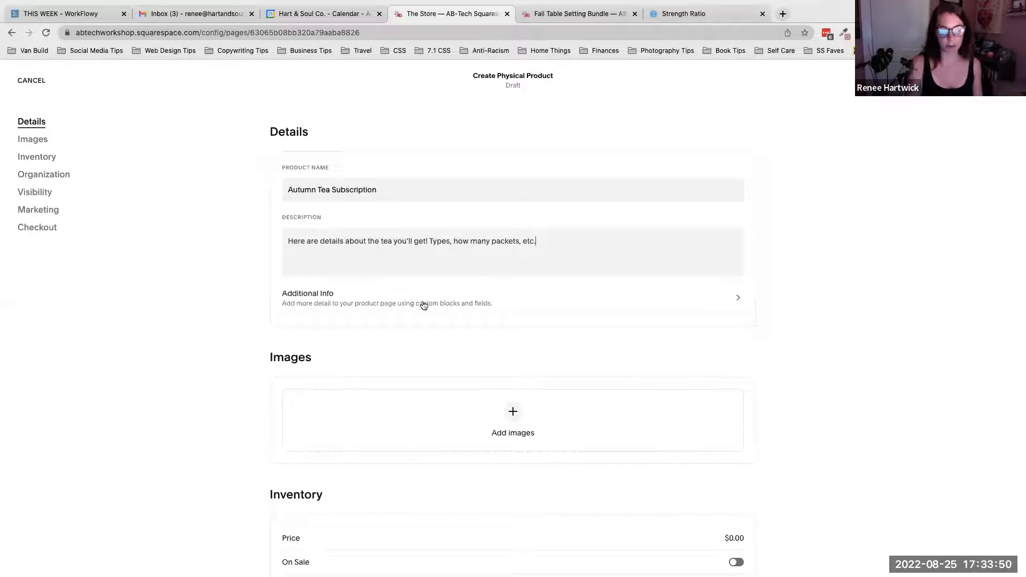
pyautogui.click(461, 303)
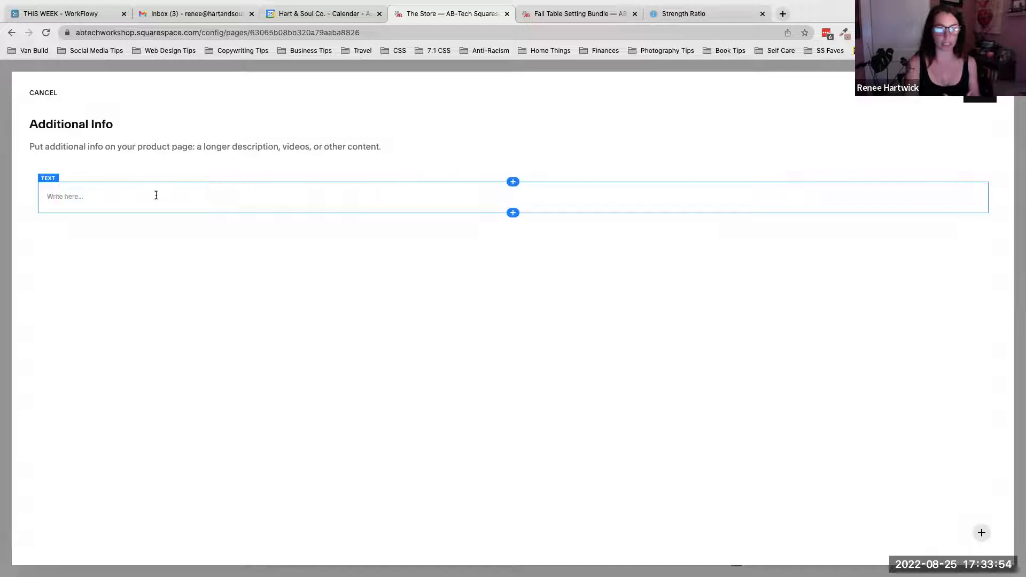
pyautogui.click(221, 200)
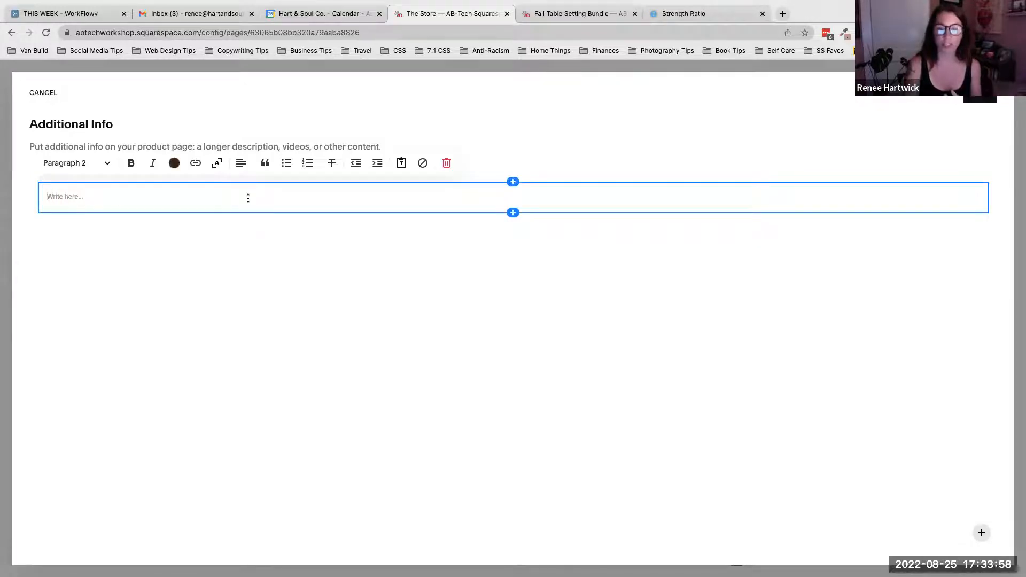
pyautogui.click(606, 13)
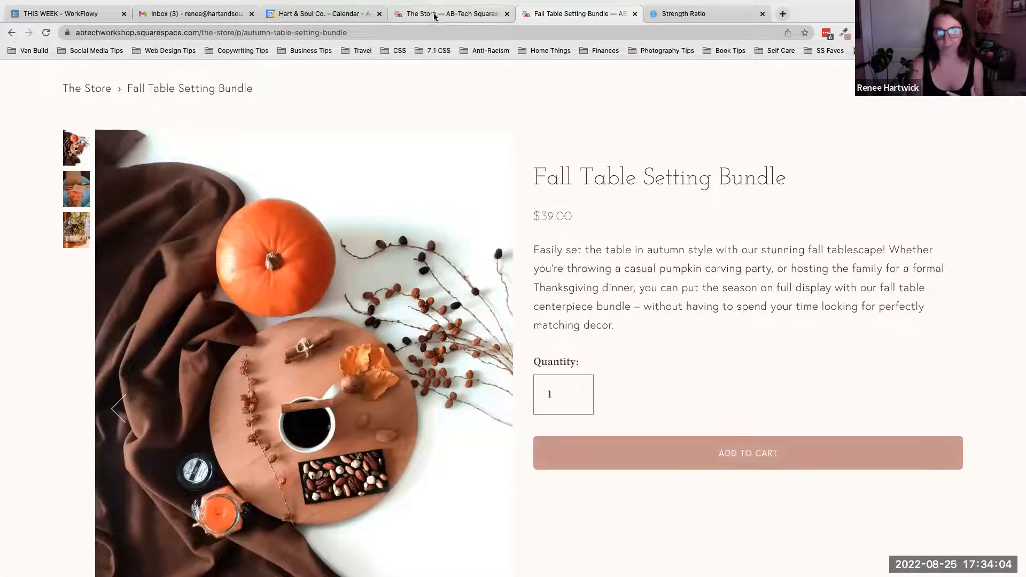
pyautogui.click(481, 13)
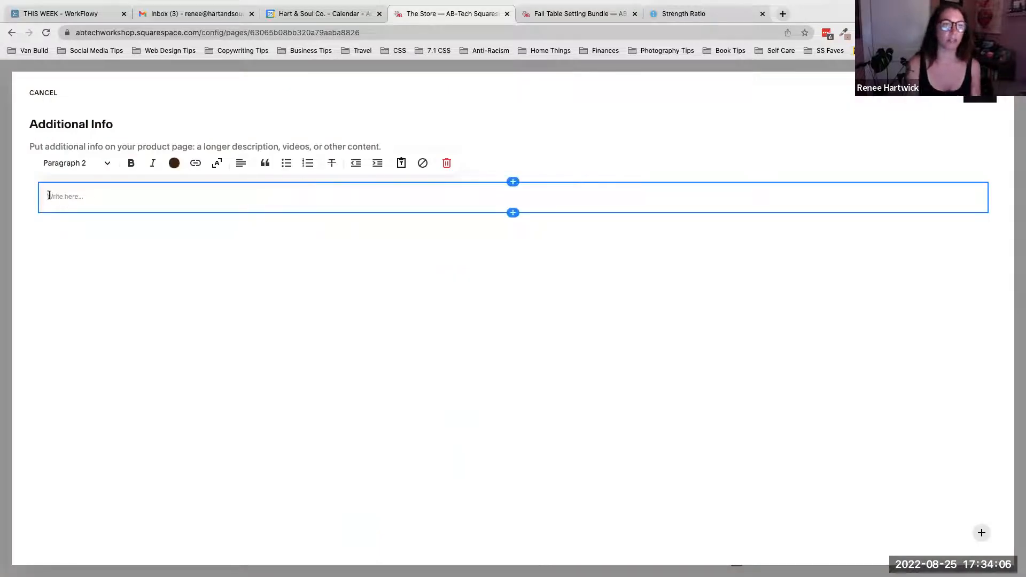
pyautogui.click(580, 13)
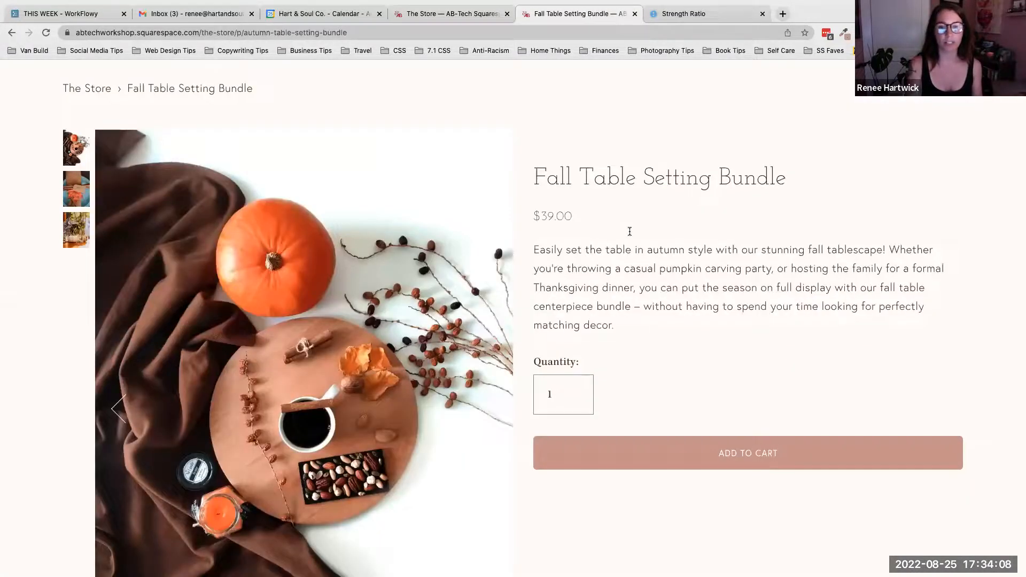
pyautogui.scroll(-5, 631, 229)
pyautogui.scroll(-1, 635, 258)
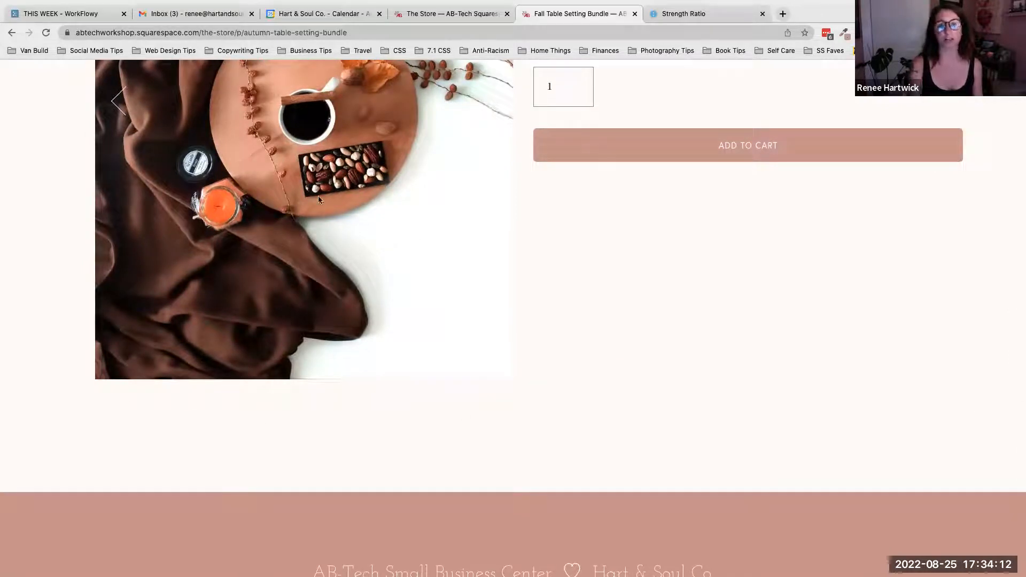
pyautogui.scroll(5, 608, 273)
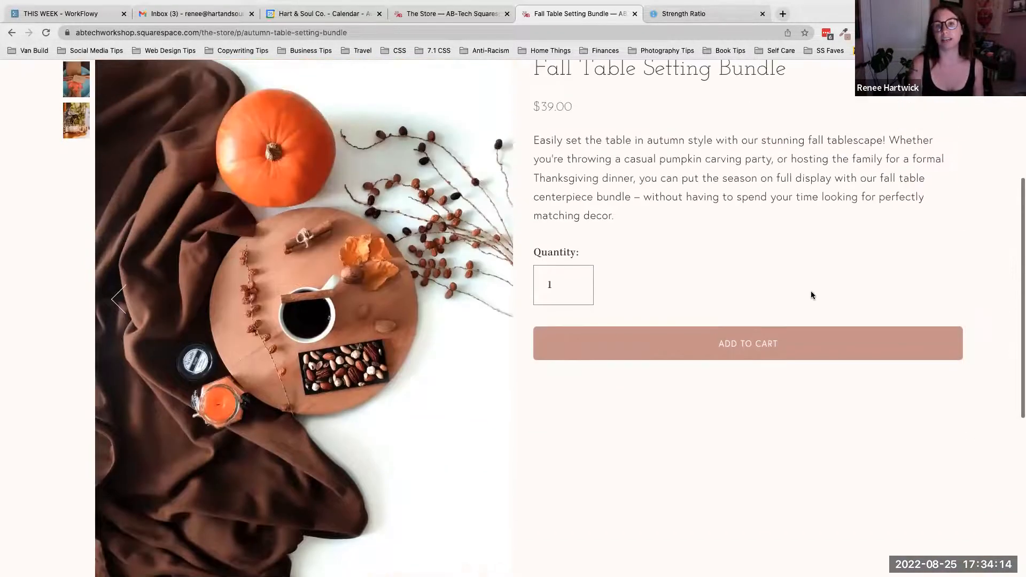
# Look over the content blocks available for Additional Info, and leave the section without adding any.
pyautogui.click(463, 13)
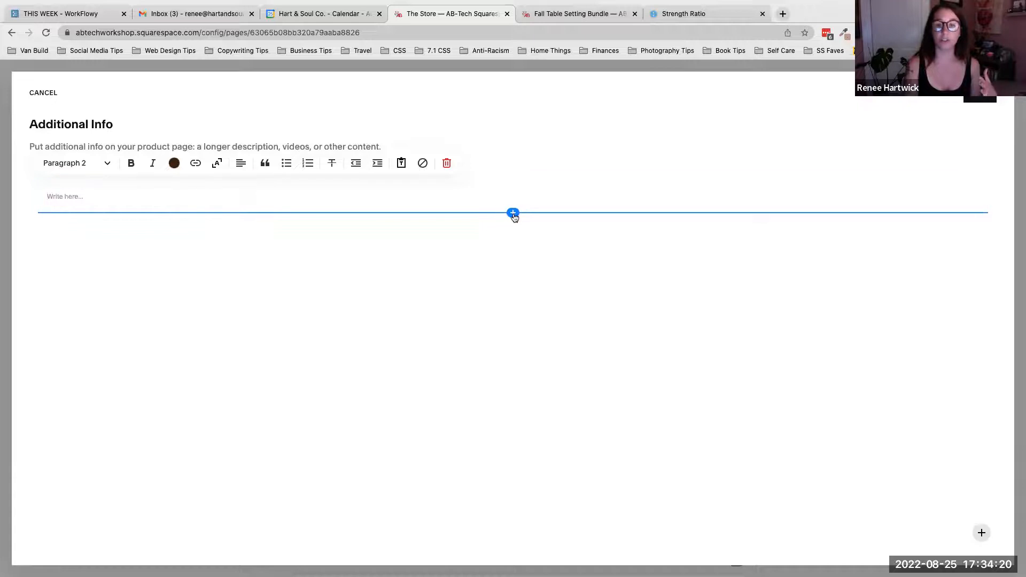
pyautogui.click(513, 214)
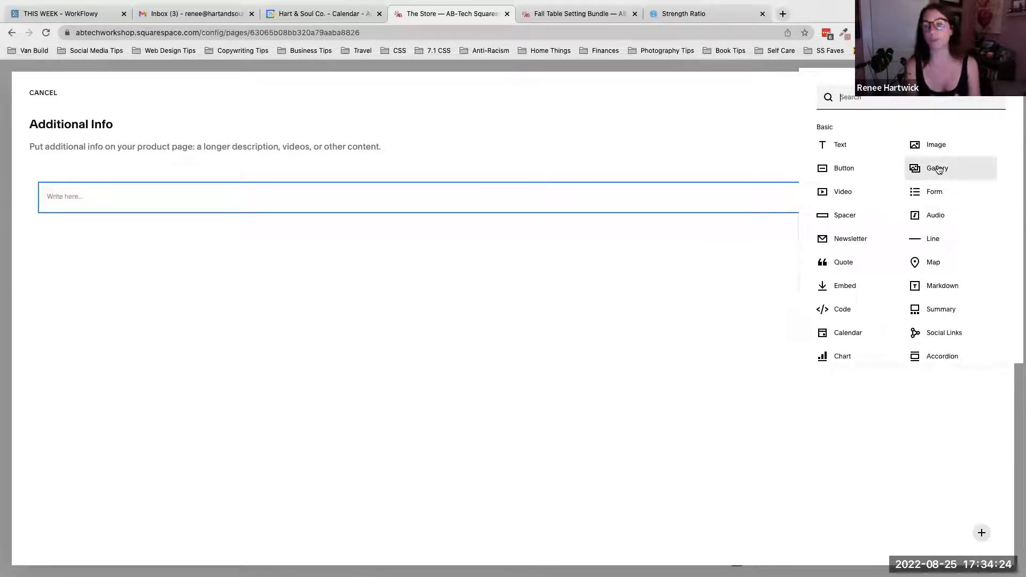
pyautogui.scroll(-3, 872, 187)
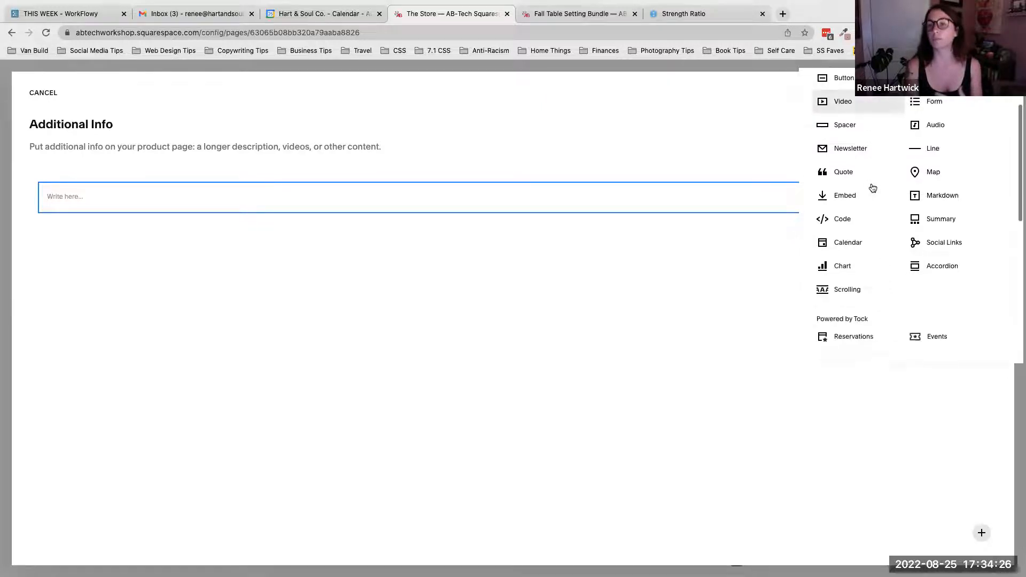
pyautogui.scroll(2, 872, 187)
pyautogui.scroll(1, 872, 187)
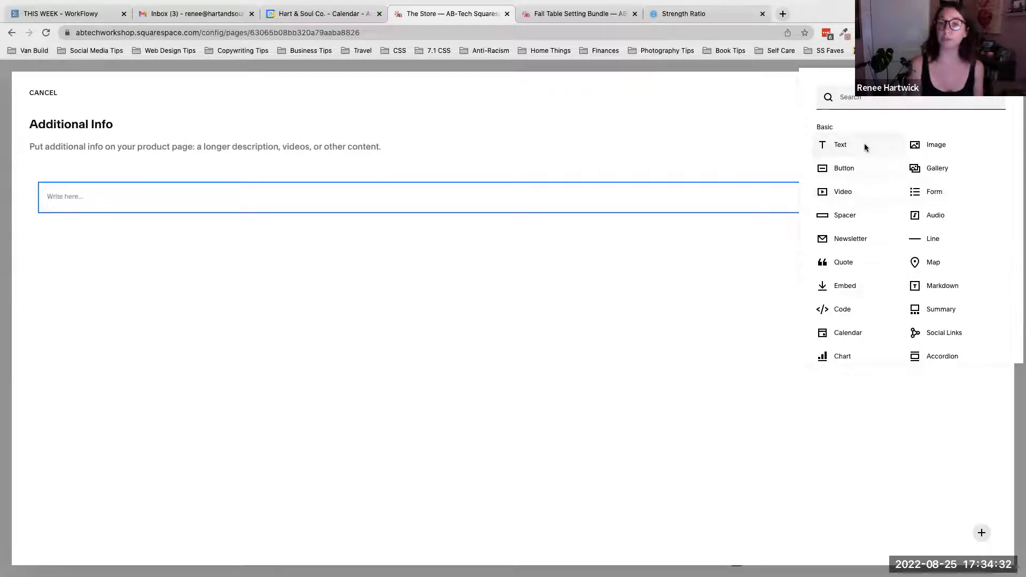
pyautogui.click(755, 138)
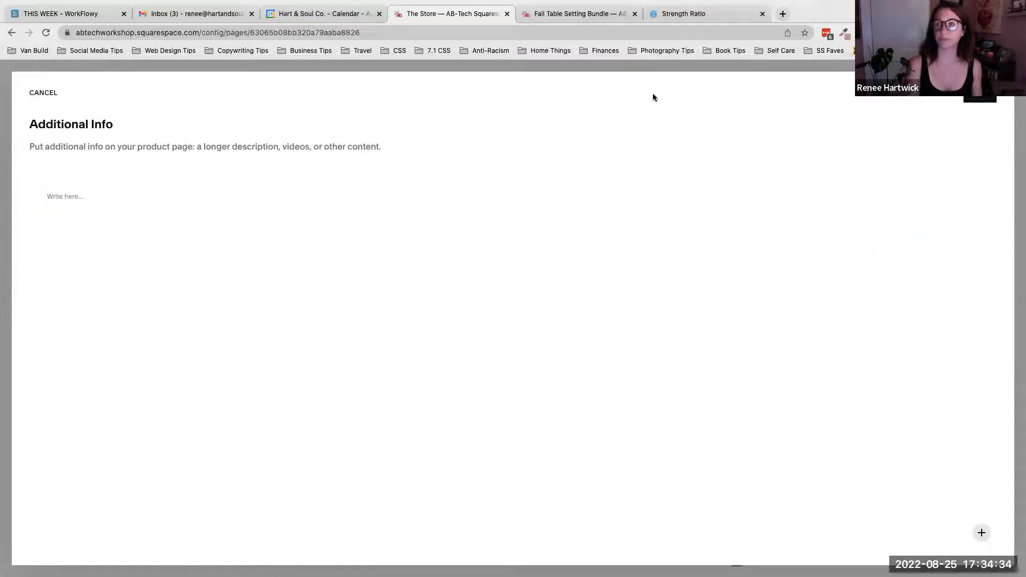
pyautogui.click(42, 92)
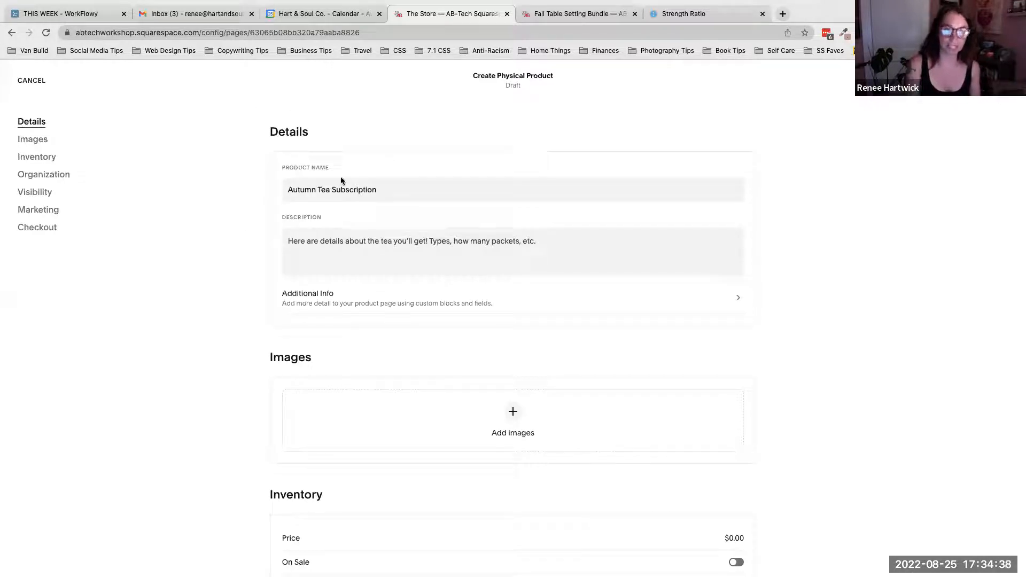
# Open the site's existing image library to choose a picture for the Autumn Tea Subscription.
pyautogui.scroll(-3, 526, 333)
pyautogui.scroll(-1, 529, 338)
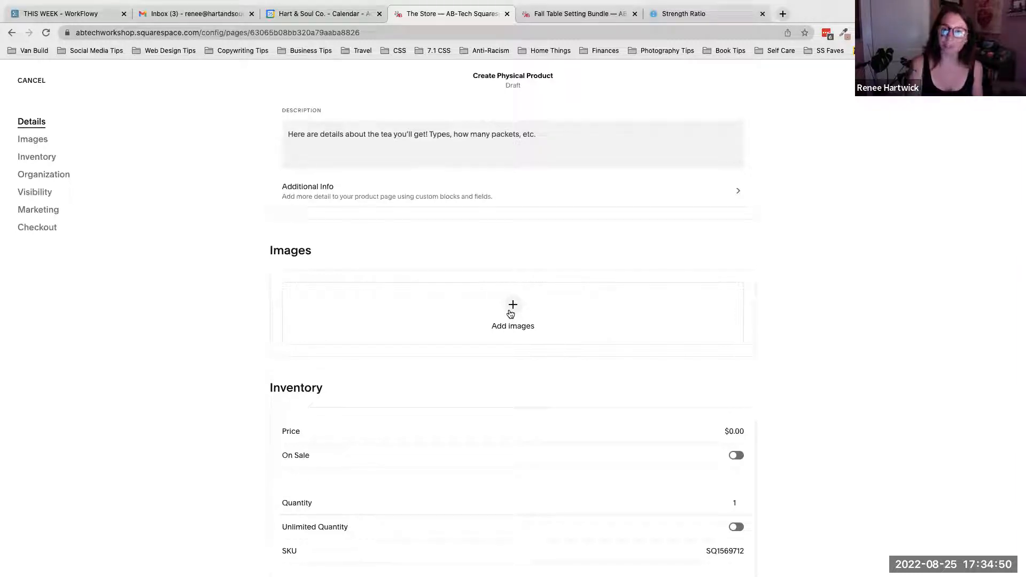
pyautogui.click(512, 306)
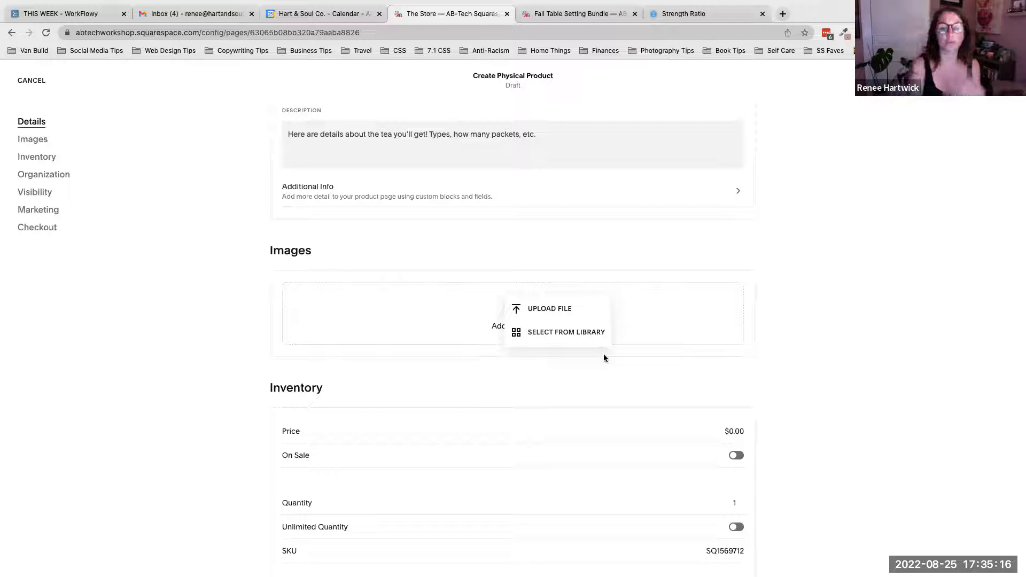
pyautogui.click(569, 333)
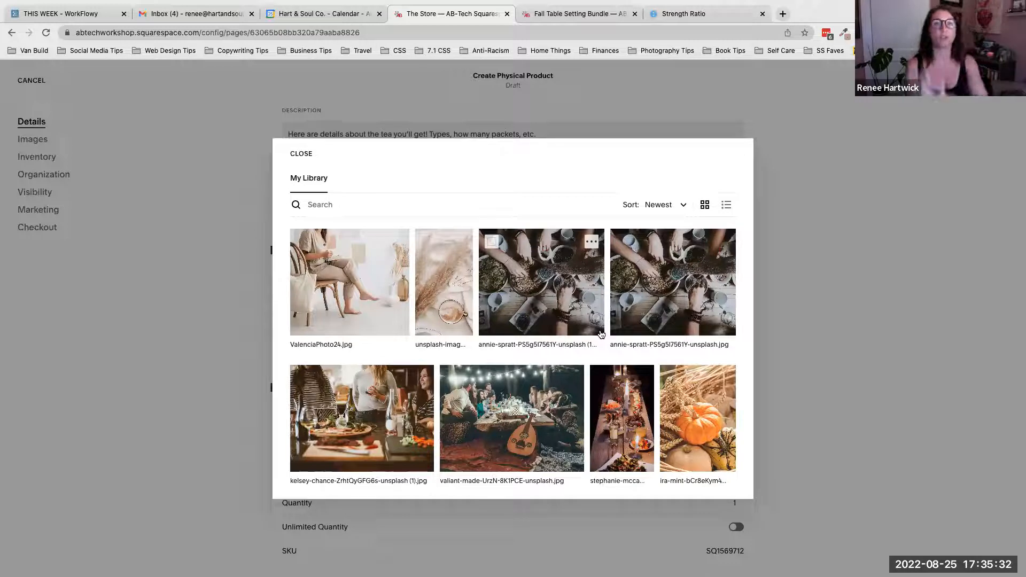
# View each of the gallery images on the Fall Table Setting Bundle product page.
pyautogui.click(579, 13)
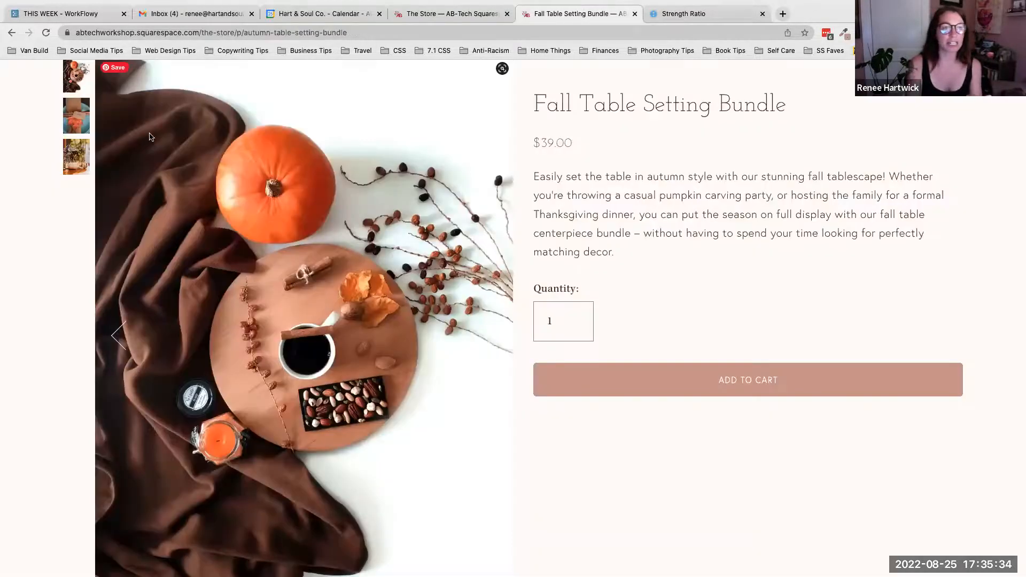
pyautogui.click(75, 126)
pyautogui.click(74, 155)
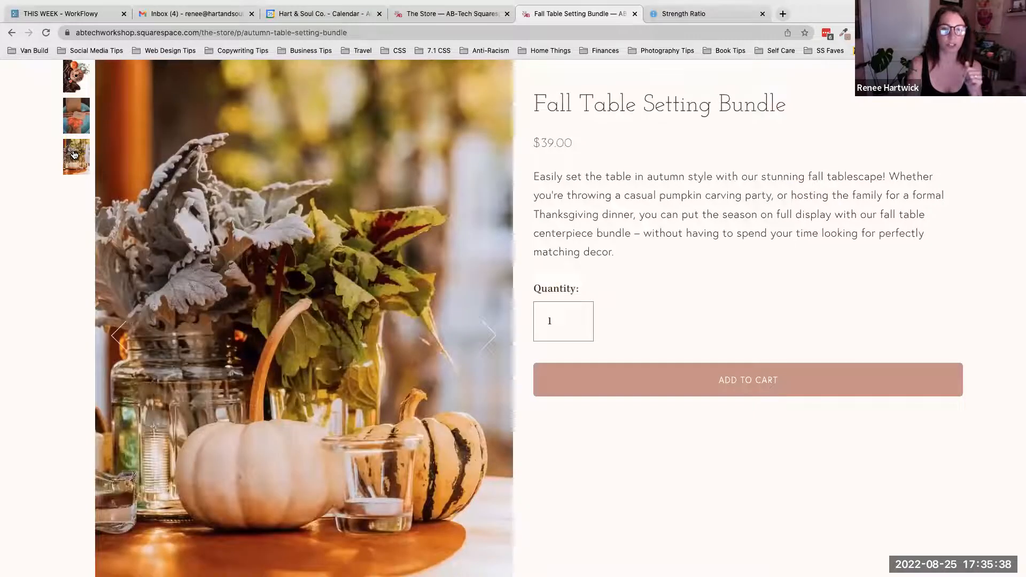
pyautogui.click(74, 109)
pyautogui.click(76, 84)
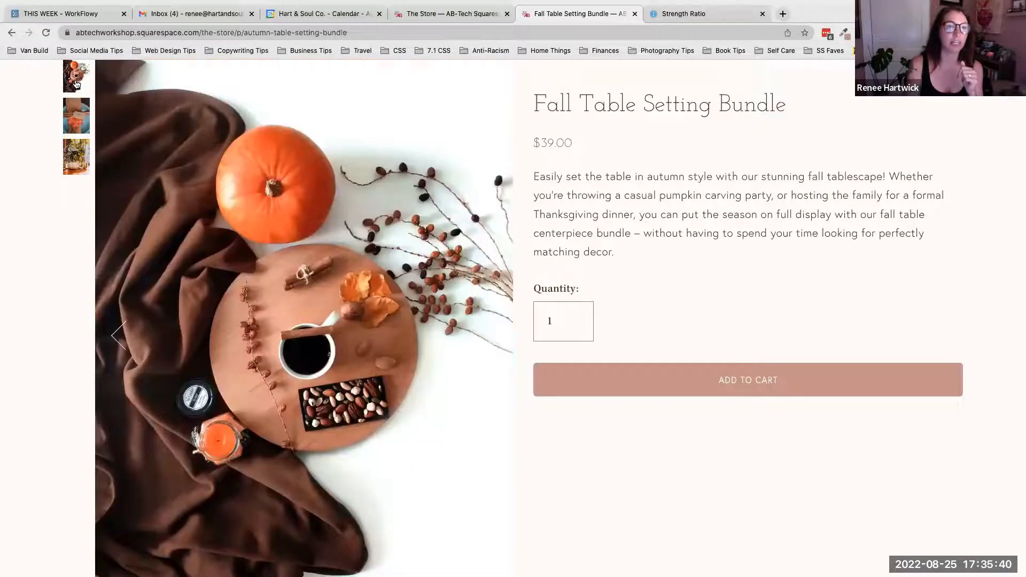
pyautogui.click(78, 122)
pyautogui.click(81, 153)
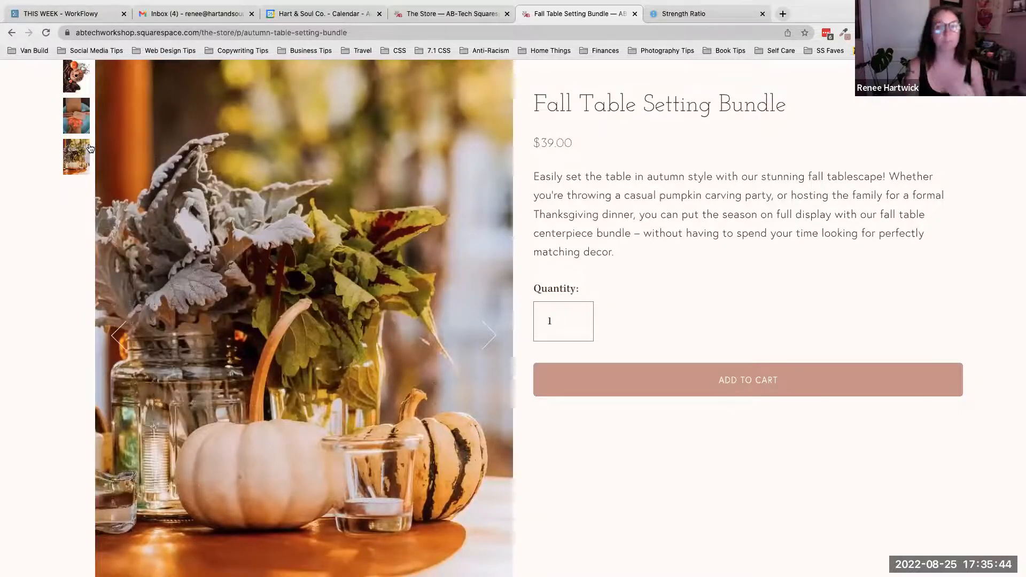
# Add the samira-rahi image of the pumpkin and coffee cup on brown cloth from the library to the new product.
pyautogui.click(451, 12)
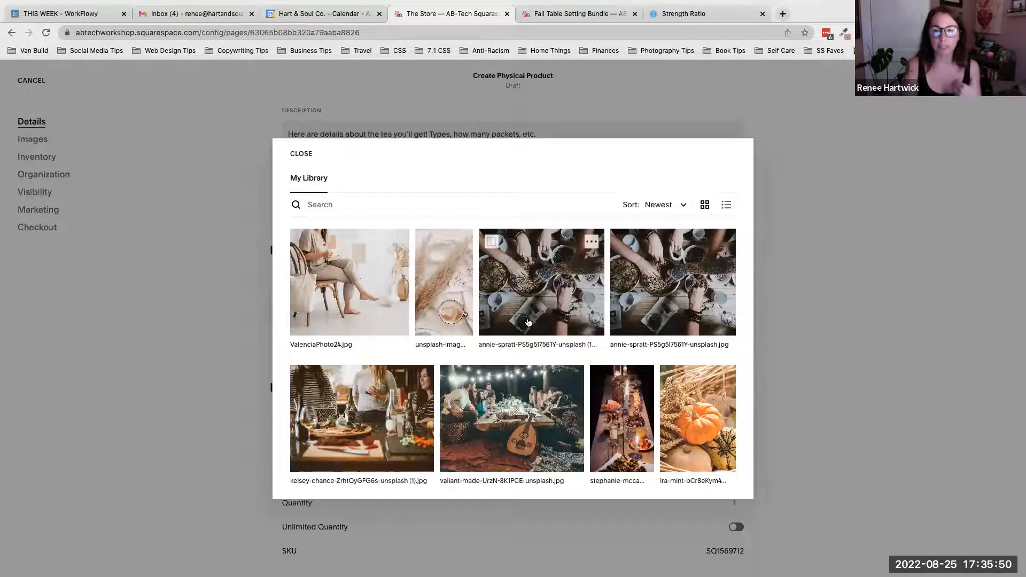
pyautogui.scroll(-5, 528, 322)
pyautogui.scroll(-5, 528, 323)
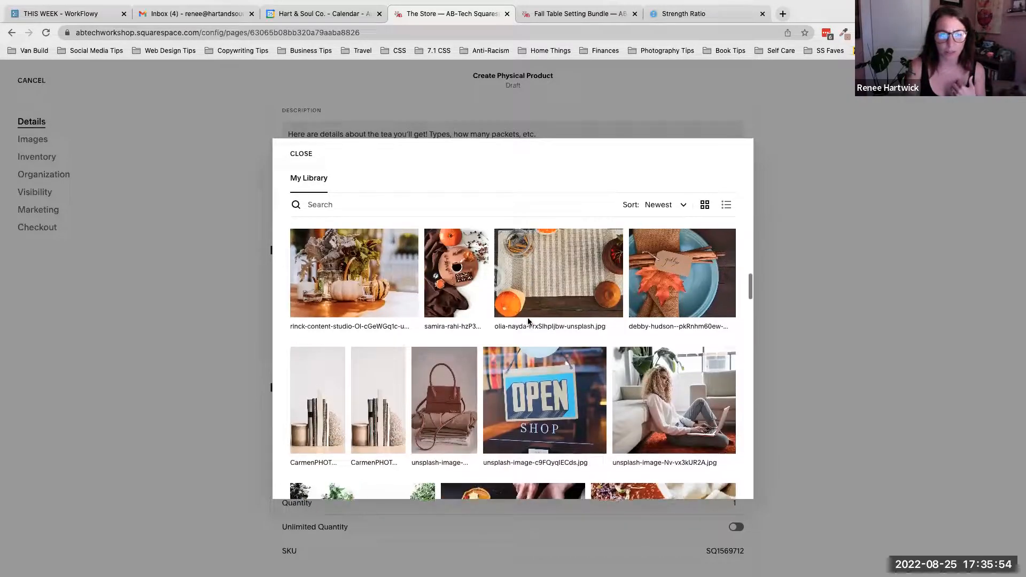
pyautogui.scroll(2, 528, 319)
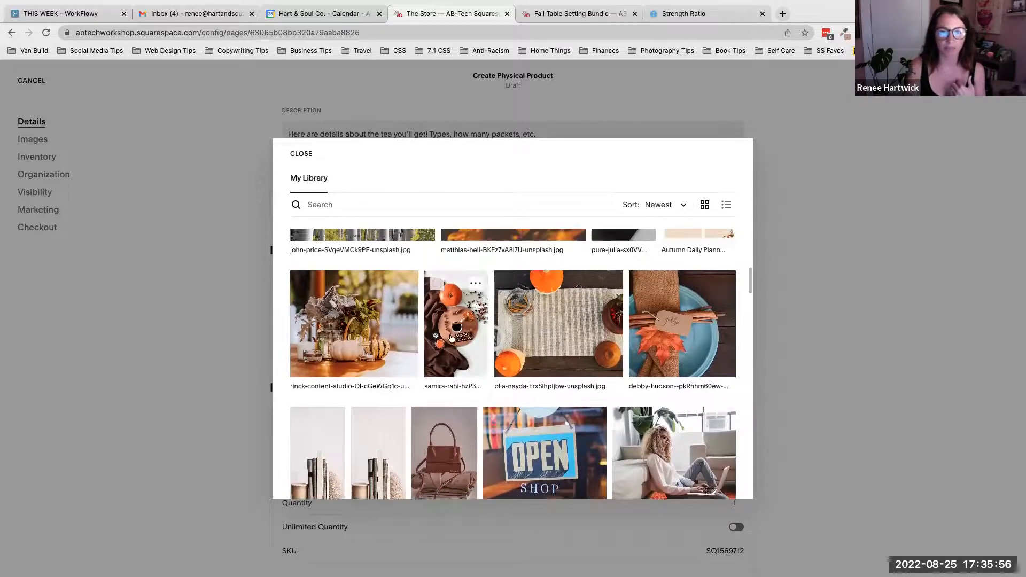
pyautogui.click(451, 337)
pyautogui.click(719, 487)
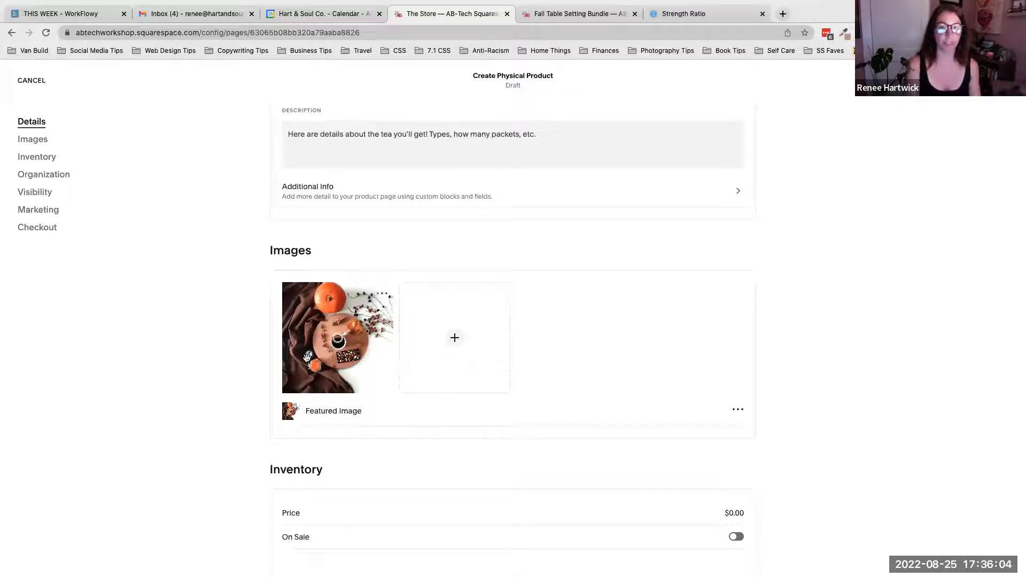
# Check the actions offered for the product's featured image, and view the product thumbnails on the live store page.
pyautogui.click(738, 409)
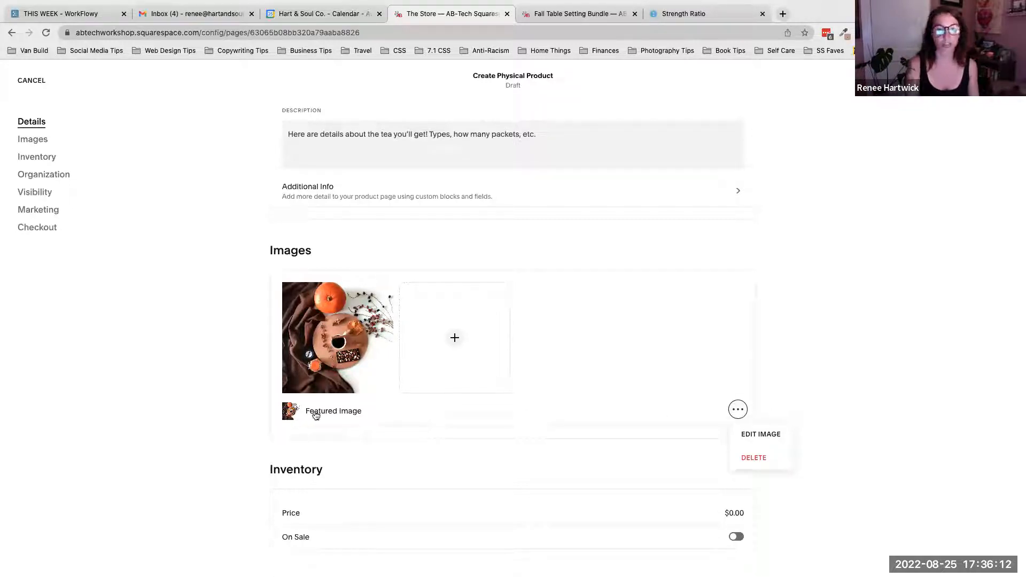
pyautogui.click(581, 364)
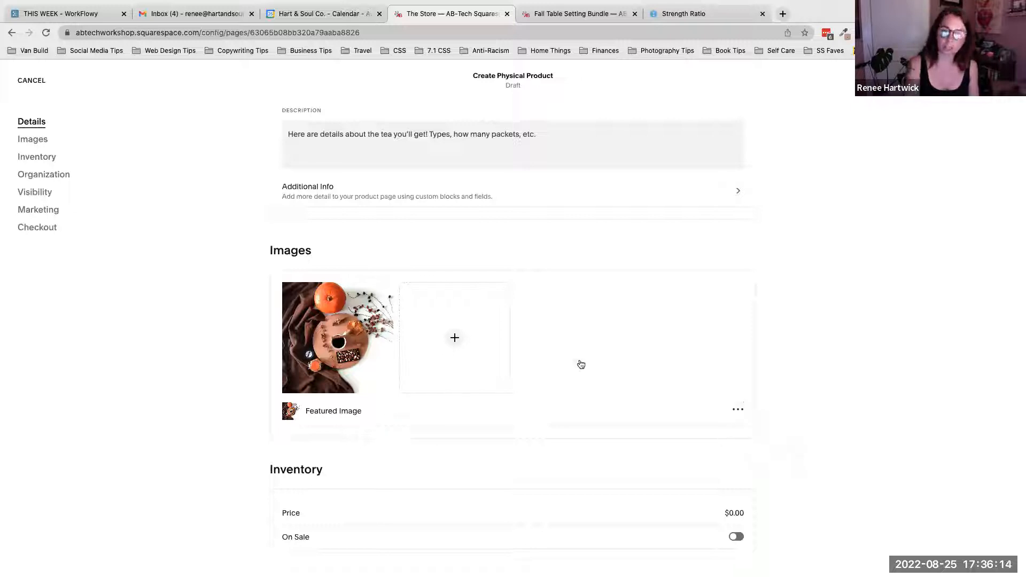
pyautogui.click(580, 13)
pyautogui.scroll(4, 635, 135)
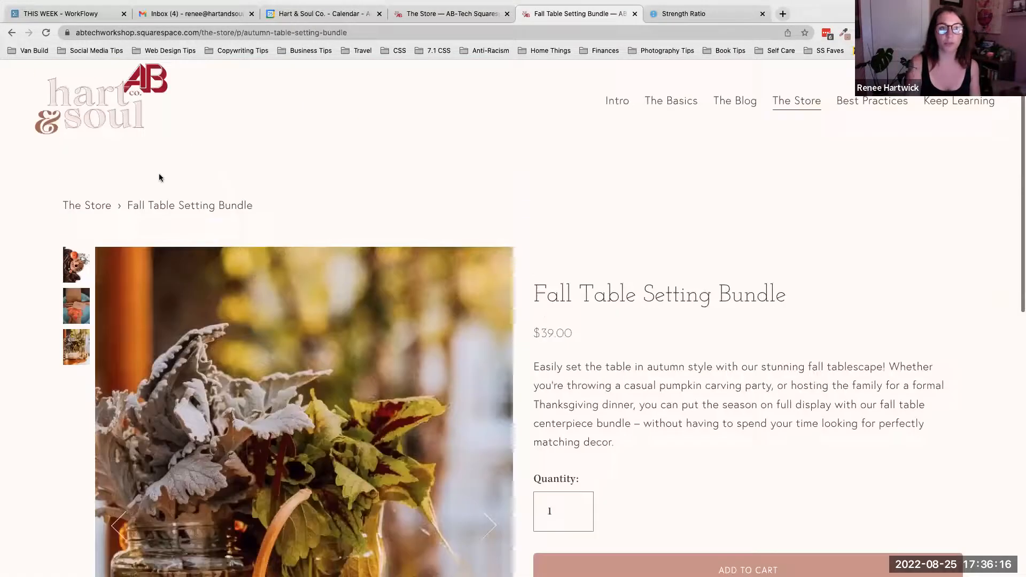
pyautogui.click(83, 227)
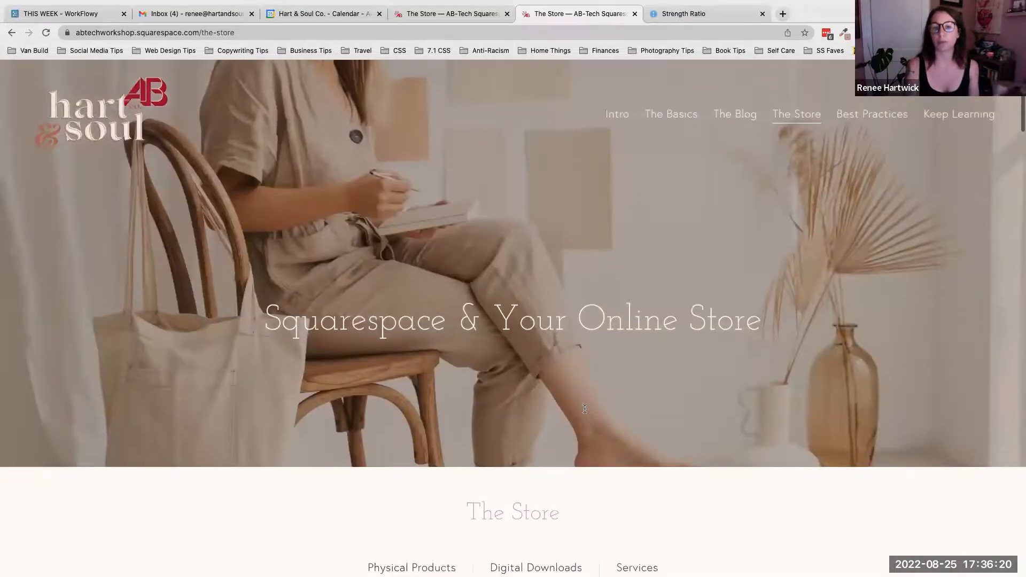
pyautogui.scroll(-8, 584, 408)
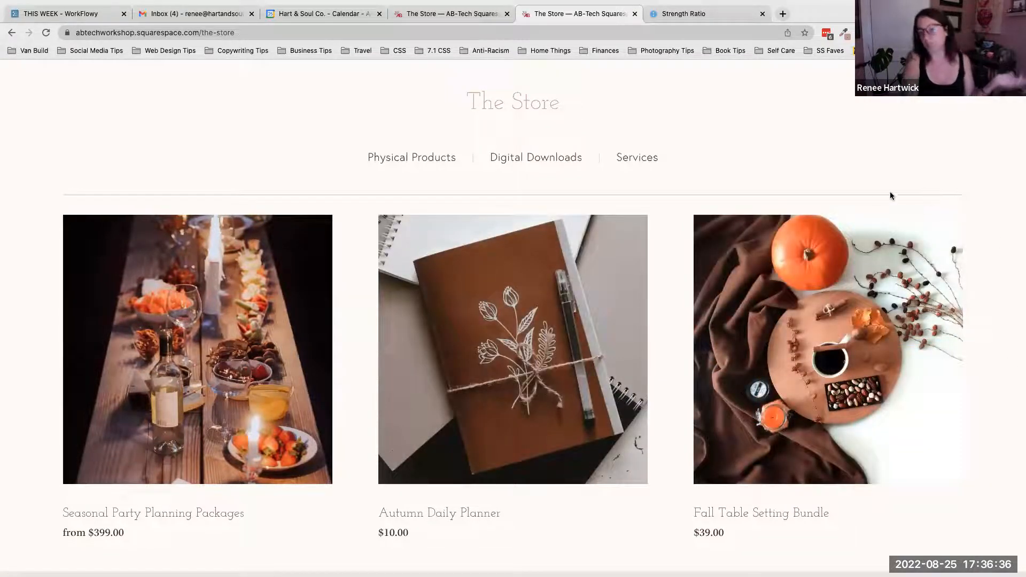
# Return to the product editor and recheck the edit and delete actions for the featured image without choosing one.
pyautogui.click(424, 15)
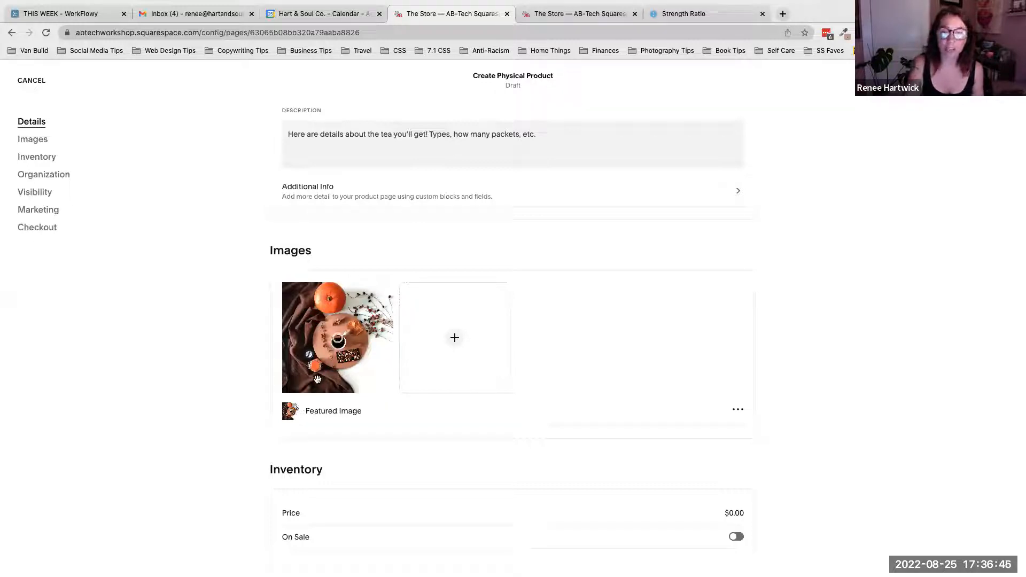
pyautogui.click(738, 409)
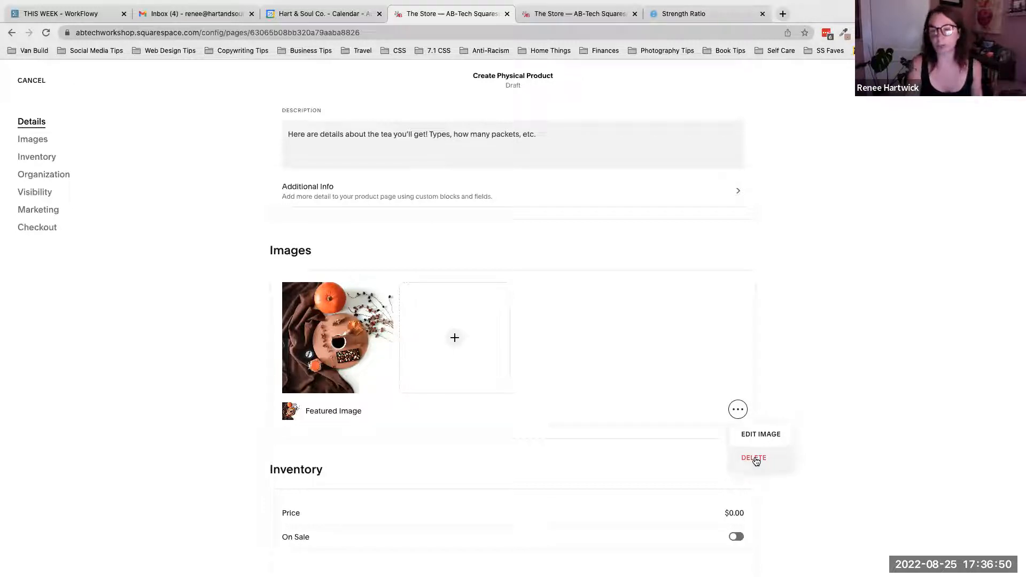
pyautogui.click(769, 398)
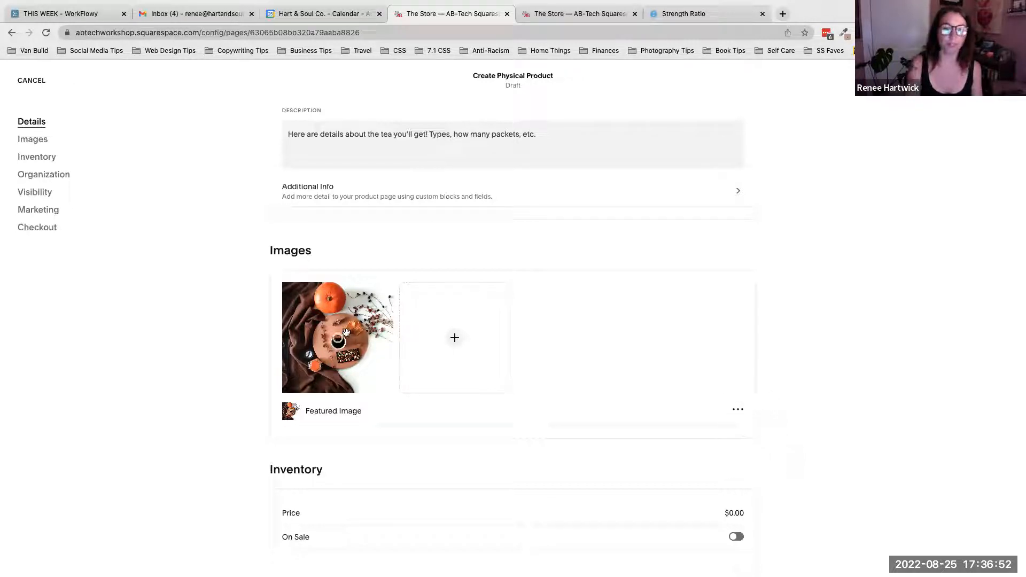
# Look at the Autumn Daily Planner product page on the live store, and return to the new product's Inventory section.
pyautogui.click(577, 13)
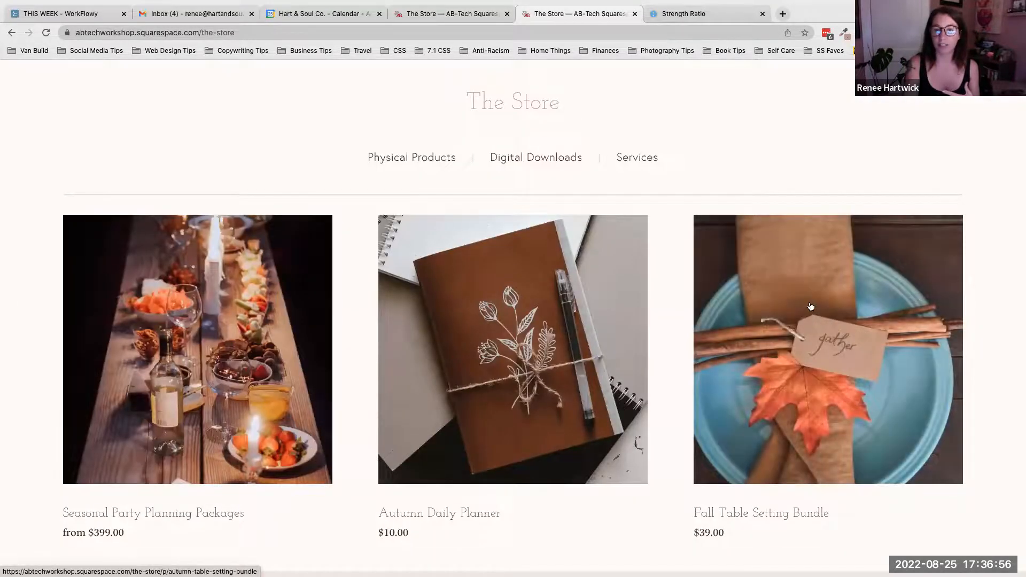
pyautogui.click(809, 358)
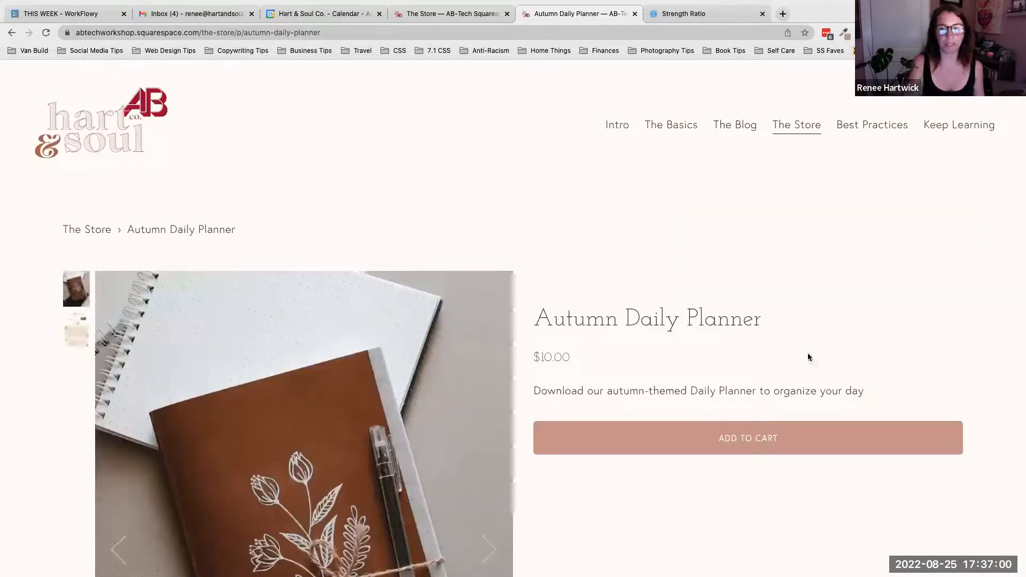
pyautogui.scroll(-2, 614, 289)
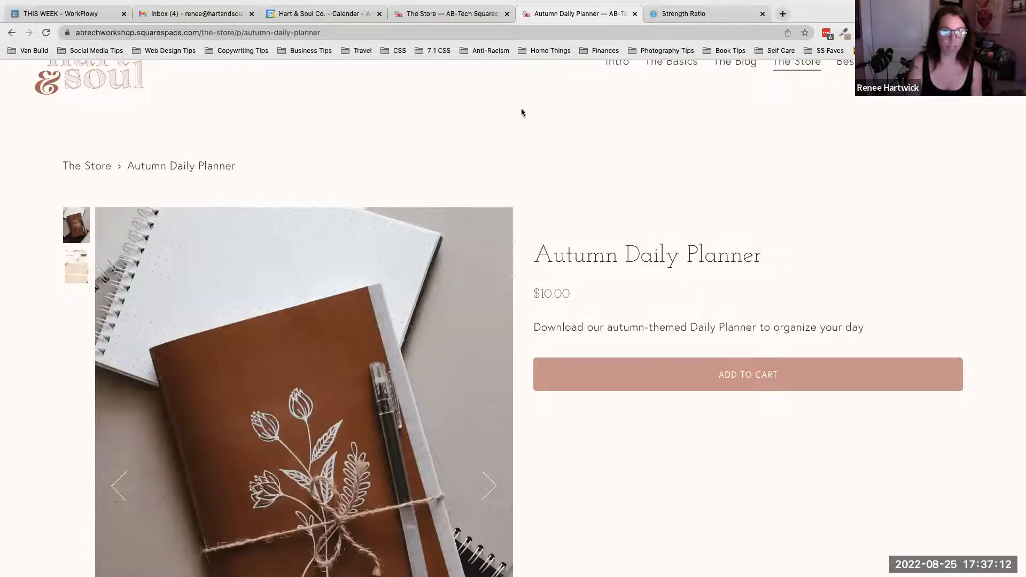
pyautogui.click(471, 13)
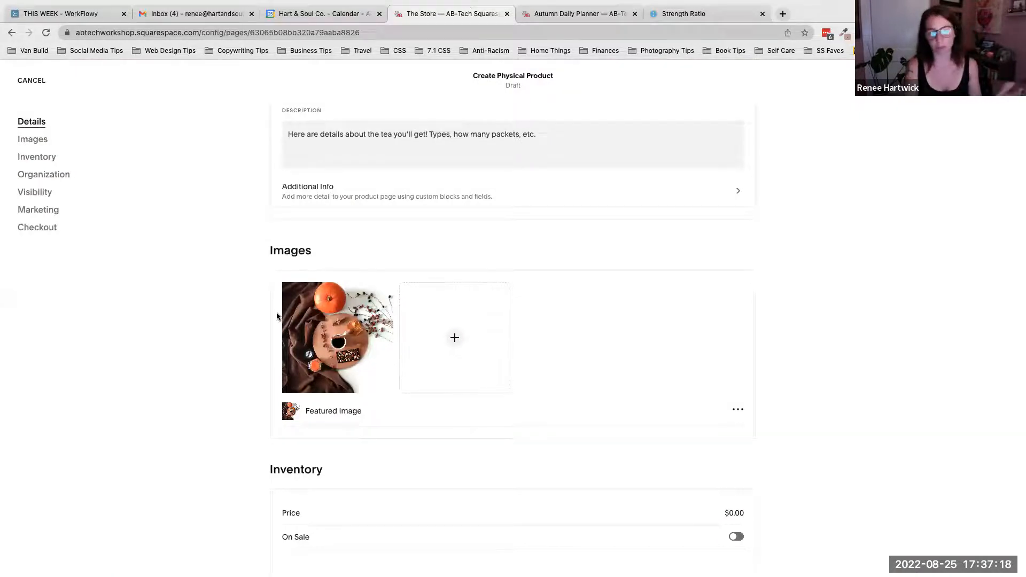
pyautogui.scroll(-3, 277, 316)
pyautogui.scroll(-5, 277, 317)
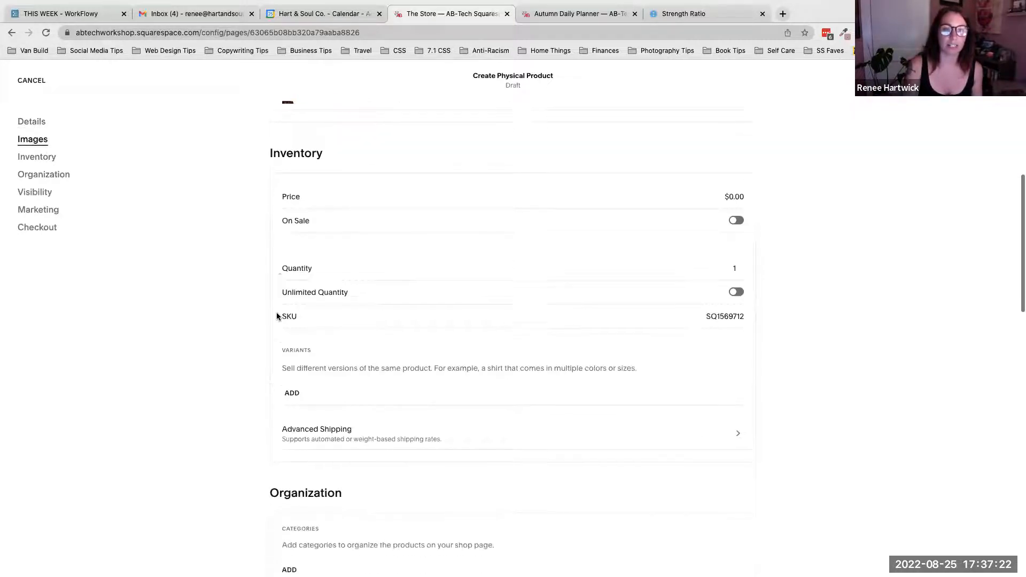
# Review The Product Editor topic under Adding & Editing Products on the live store page.
pyautogui.click(579, 13)
pyautogui.click(97, 166)
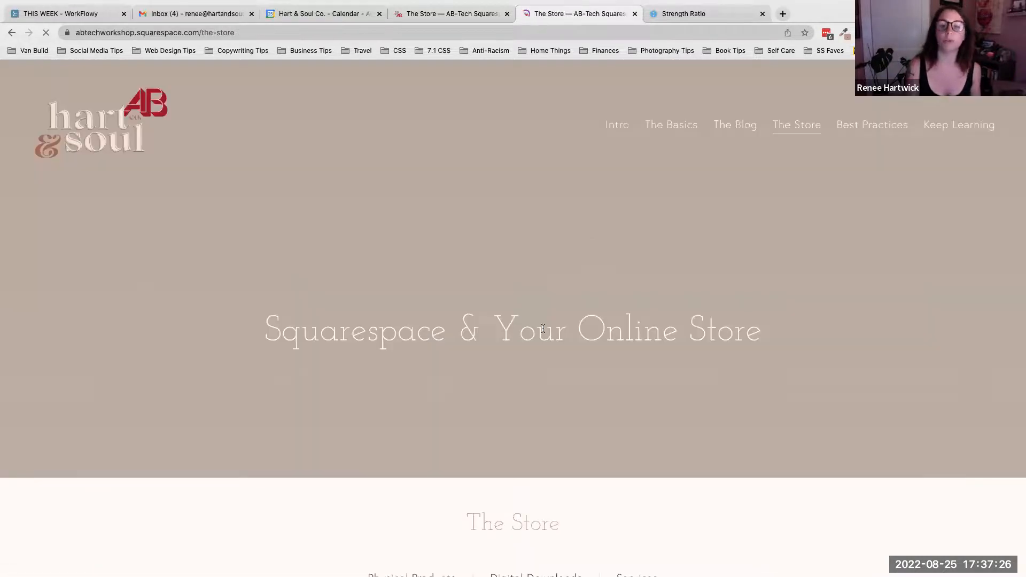
pyautogui.scroll(-20, 543, 328)
pyautogui.scroll(7, 543, 329)
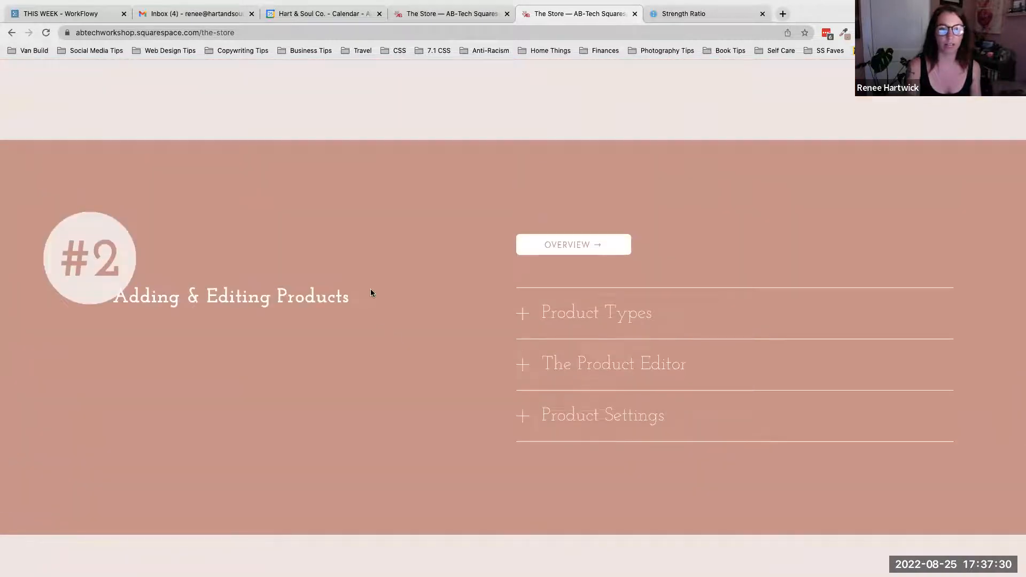
pyautogui.click(594, 364)
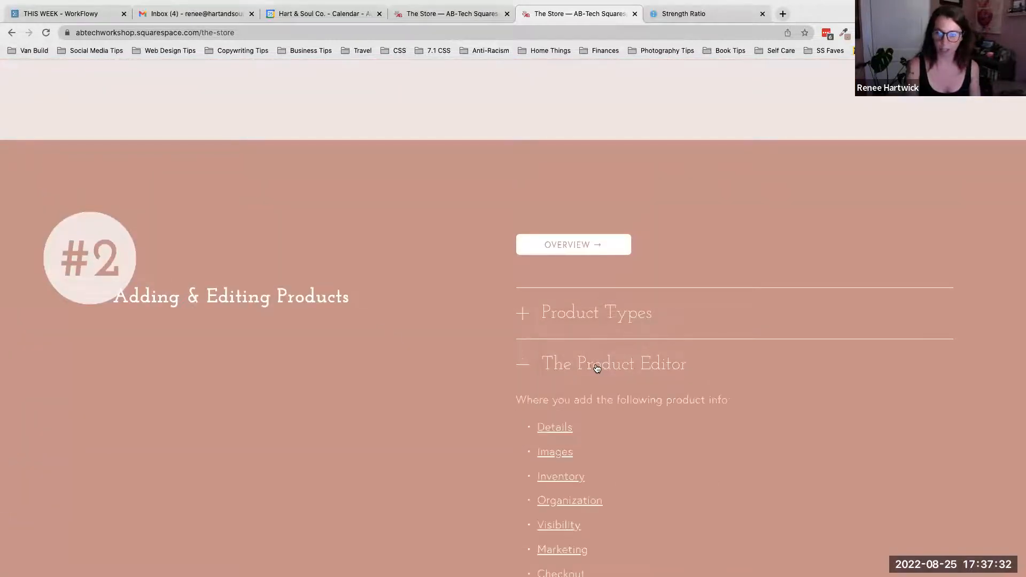
pyautogui.scroll(-1, 596, 366)
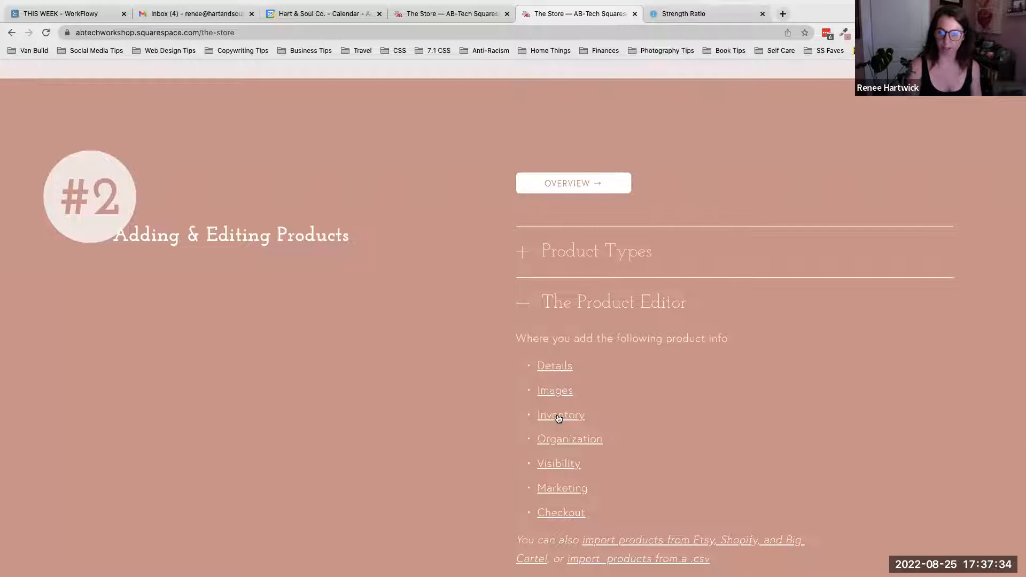
pyautogui.scroll(-1, 560, 412)
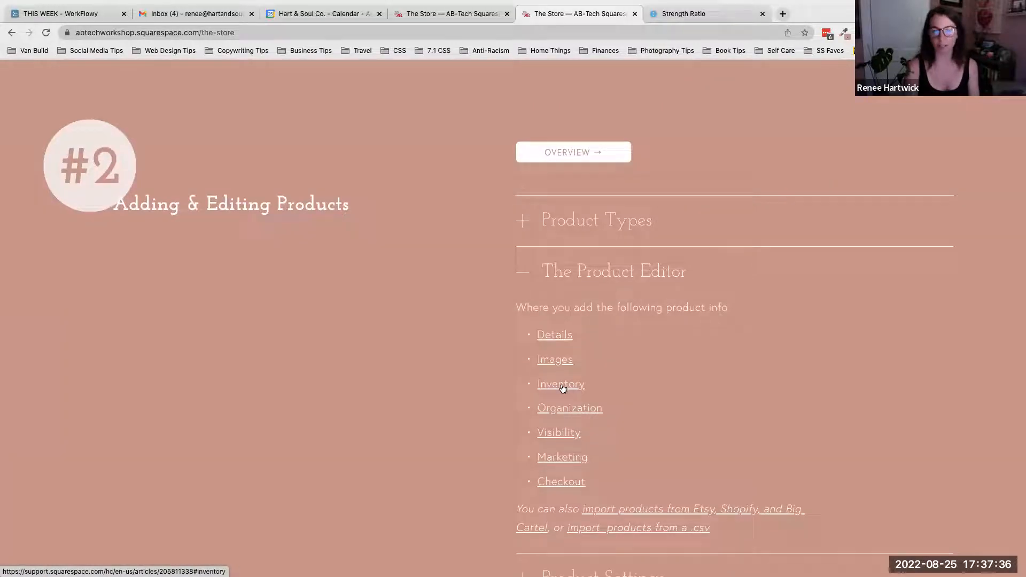
# In the new product's Inventory section, try out the On Sale setting and switch it back off.
pyautogui.click(462, 11)
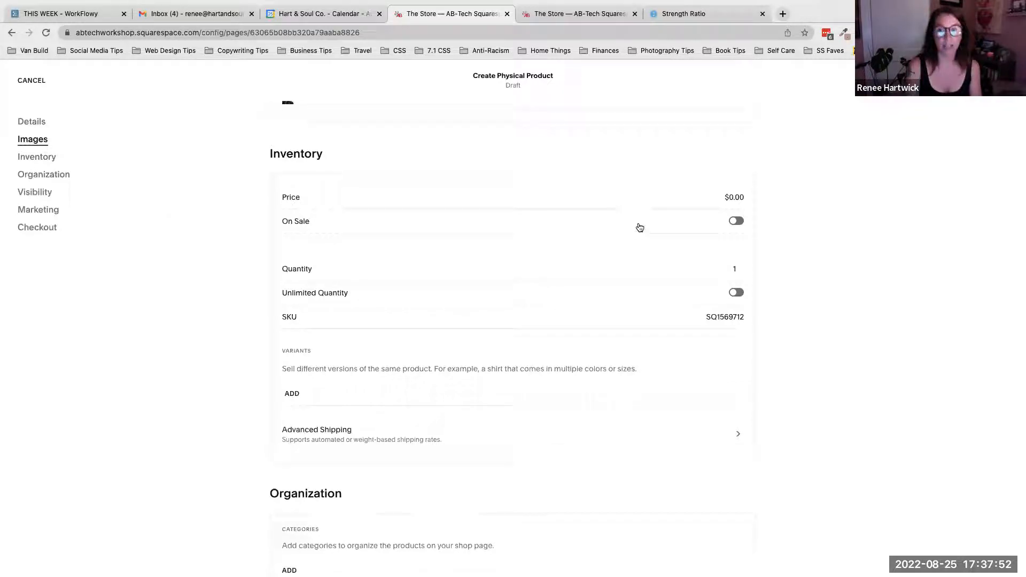
pyautogui.click(737, 222)
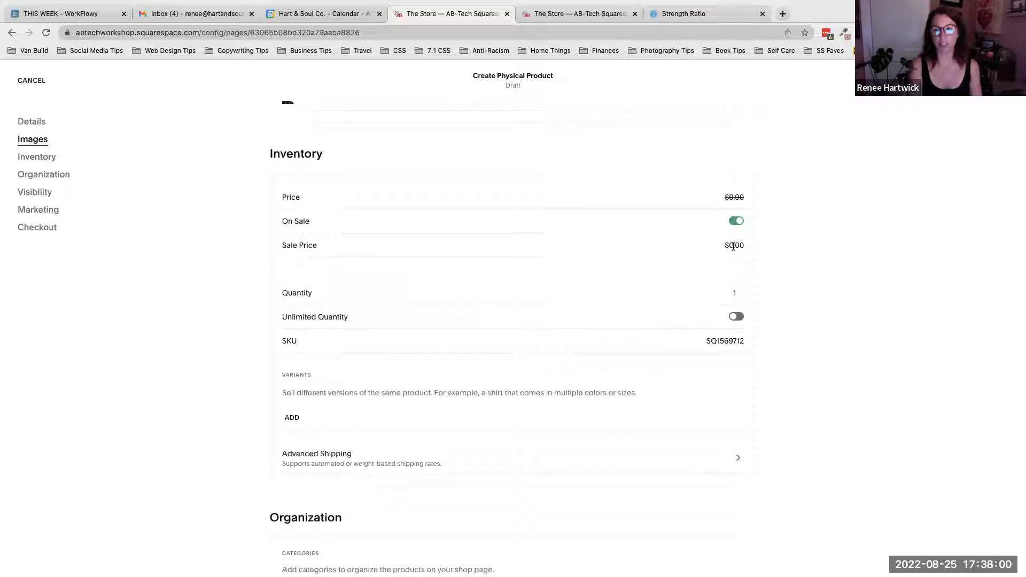
pyautogui.click(737, 221)
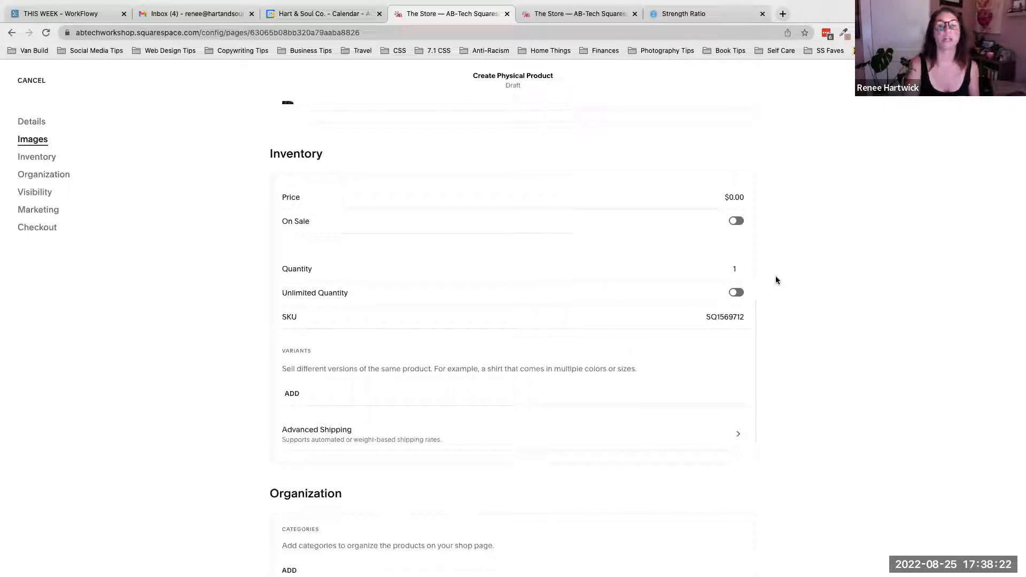
pyautogui.moveTo(314, 354); pyautogui.dragTo(283, 353)
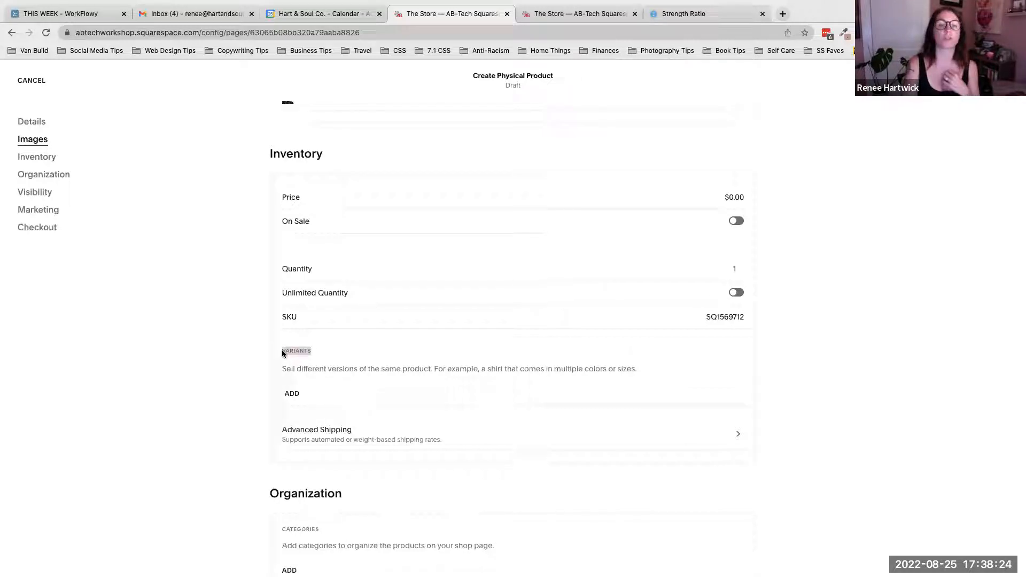
pyautogui.click(323, 351)
# Set the new product's price to $30.00 and its stock quantity to 10.
pyautogui.click(741, 199)
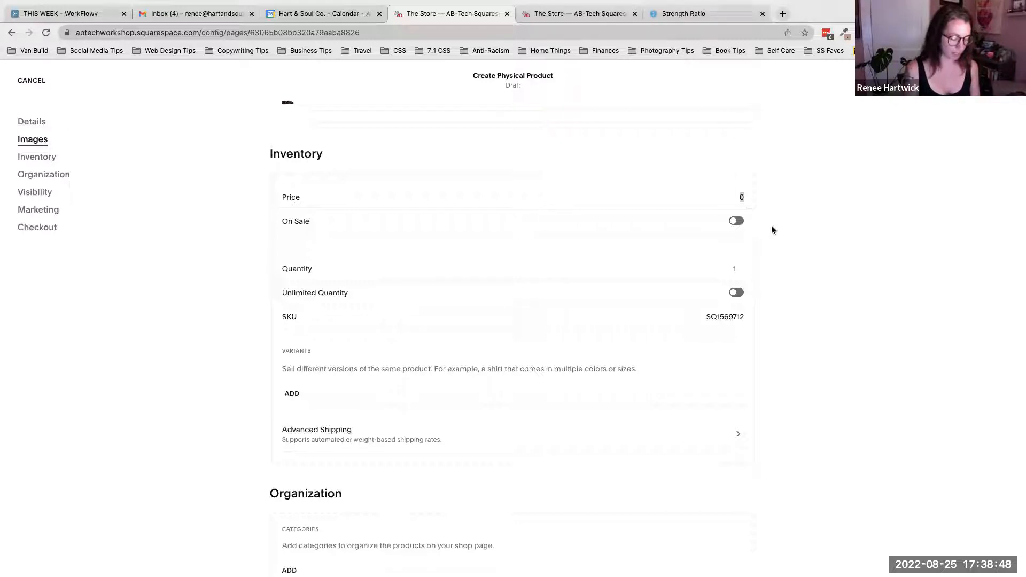
pyautogui.write('30')
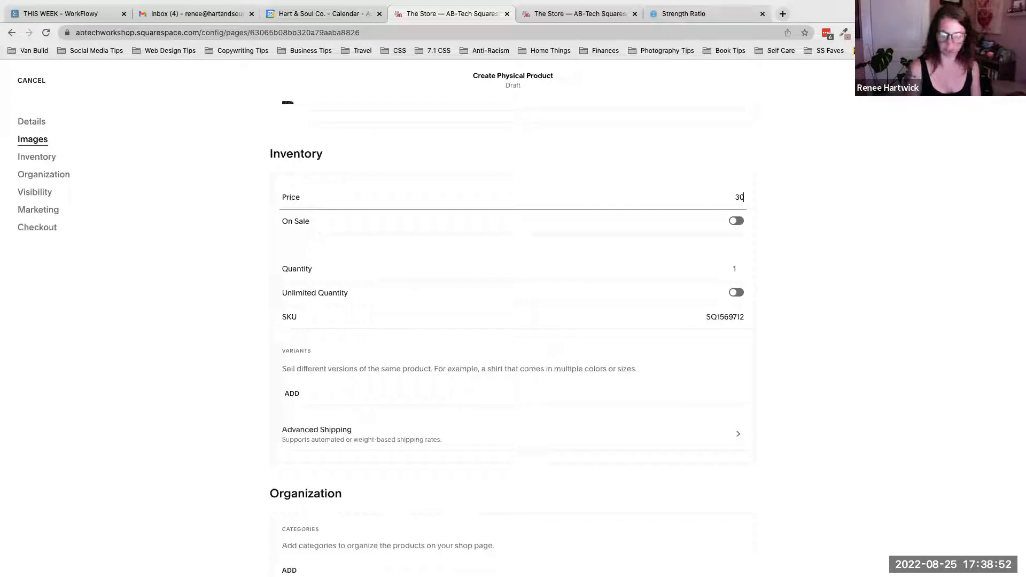
pyautogui.press('Tab')
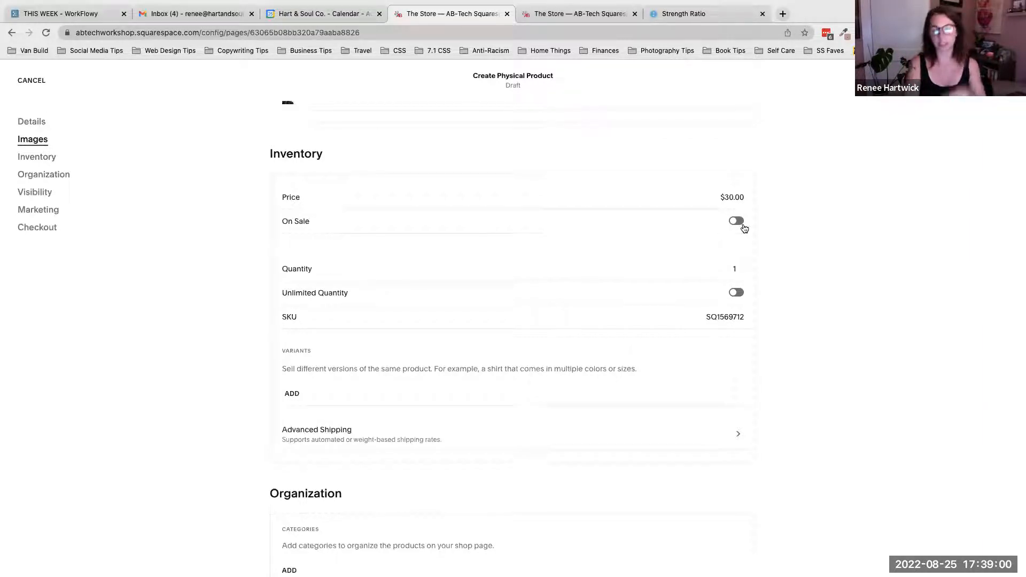
pyautogui.click(734, 269)
pyautogui.write('10')
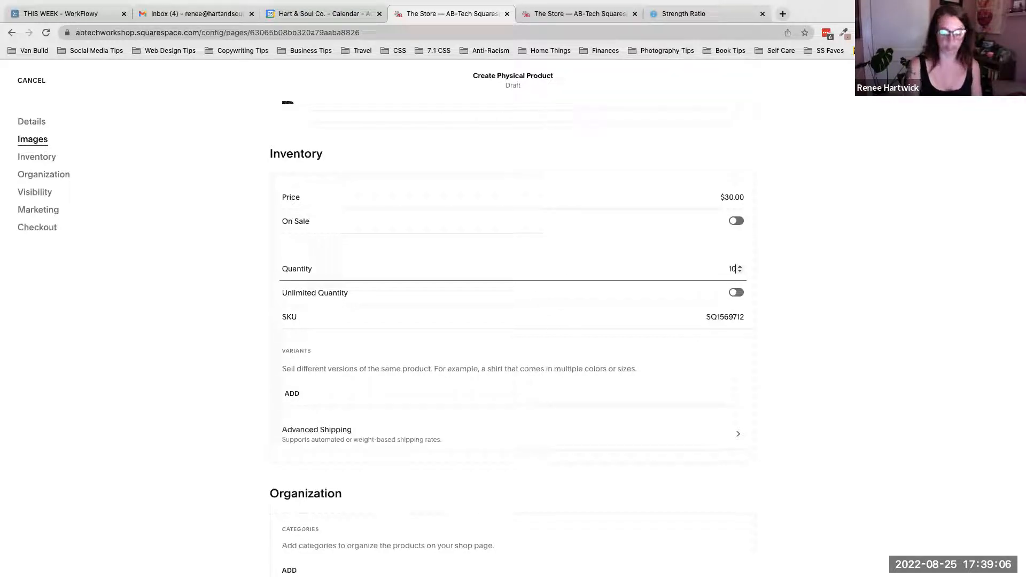
pyautogui.click(778, 265)
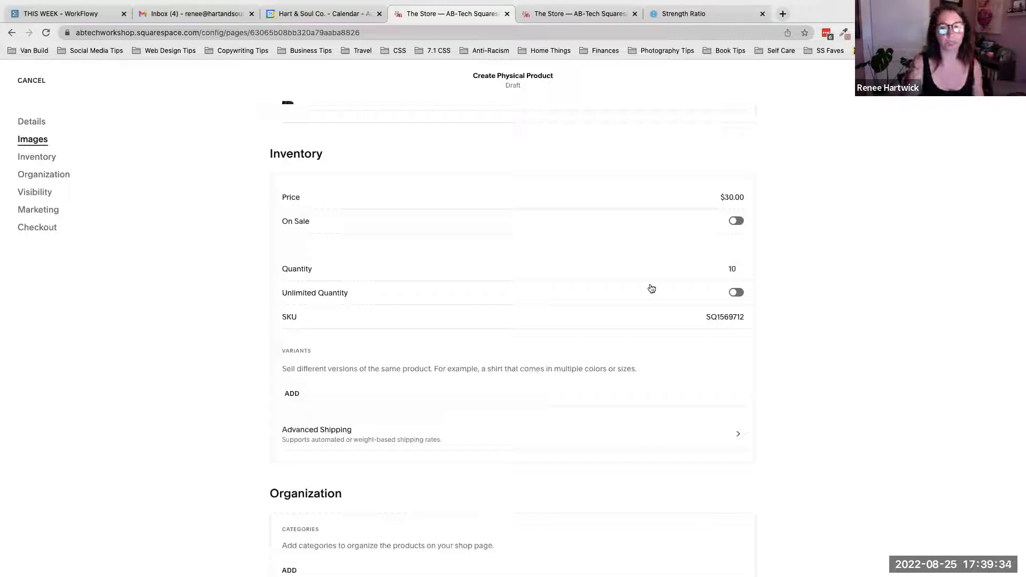
# Add a custom product option named Type with the variants Apple and Pumpkin.
pyautogui.scroll(-2, 492, 361)
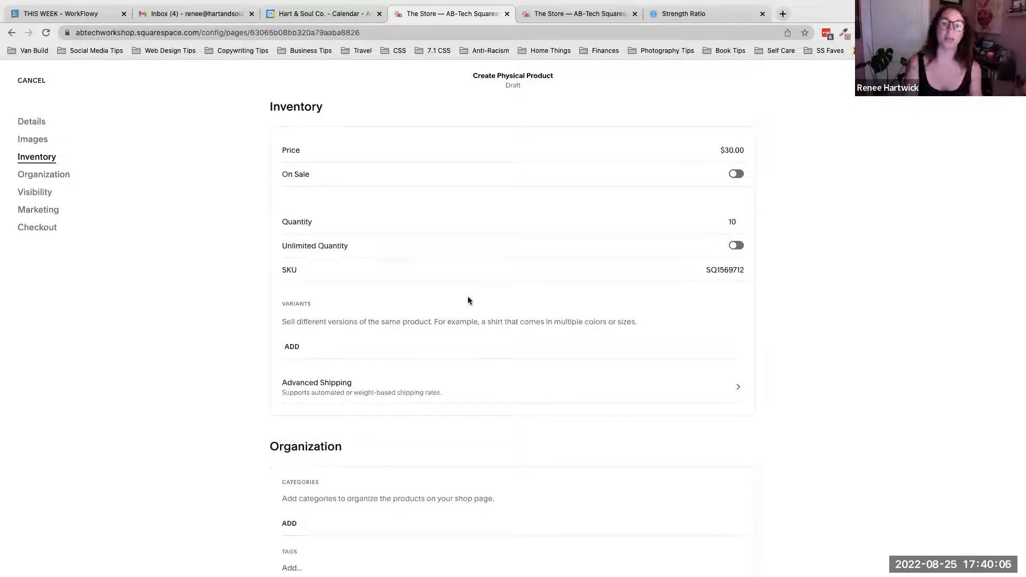
pyautogui.click(293, 347)
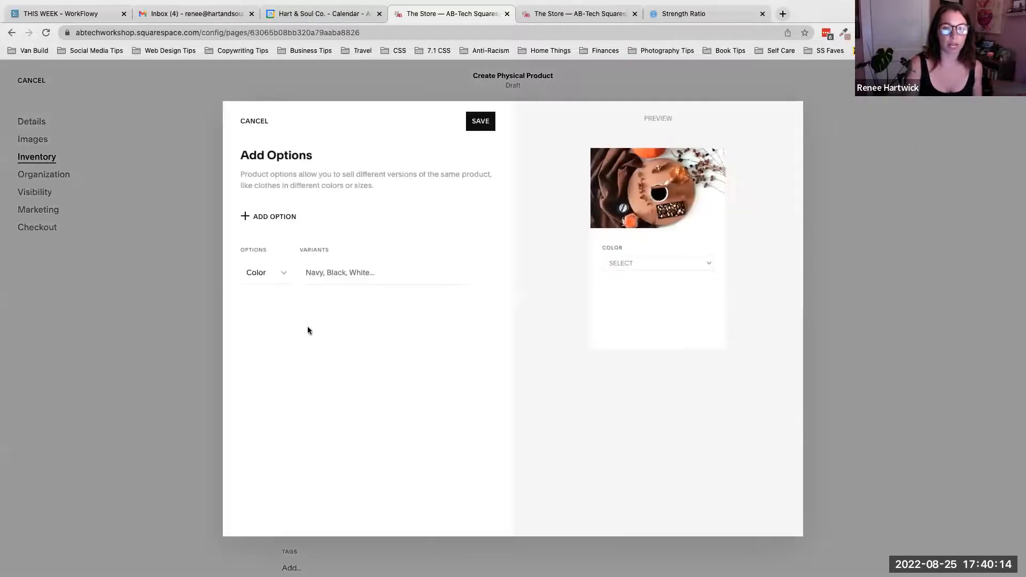
pyautogui.click(284, 274)
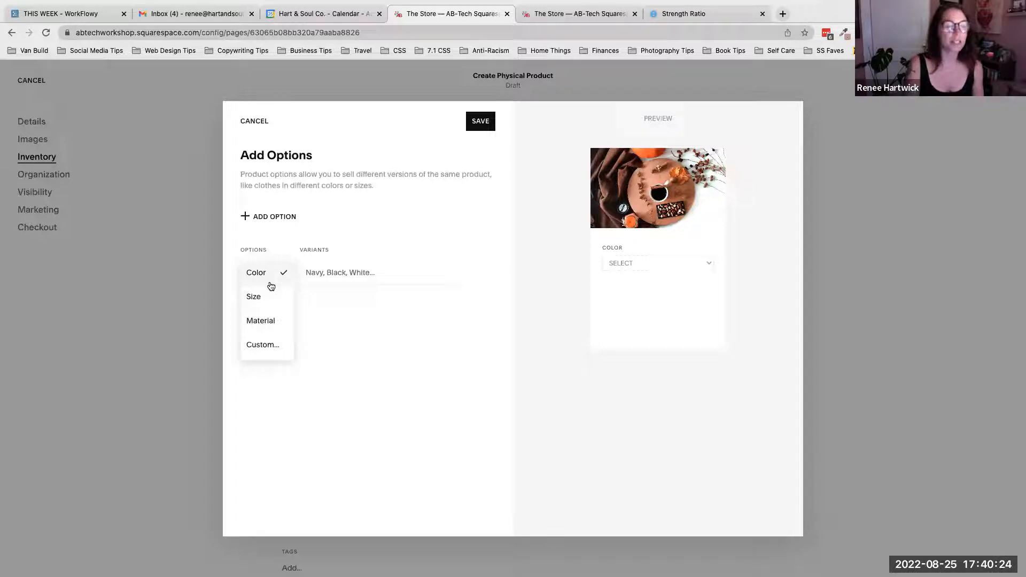
pyautogui.click(258, 346)
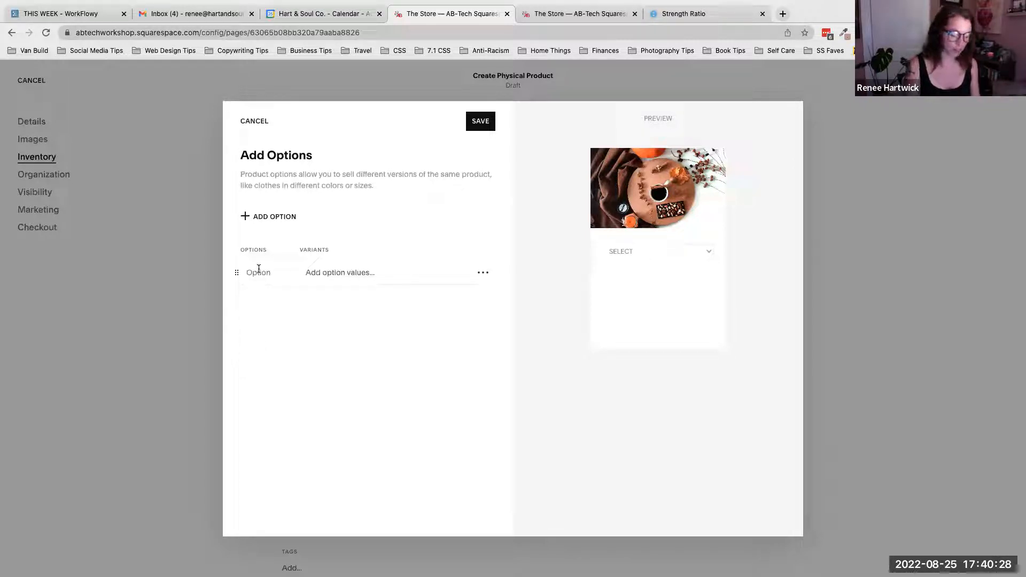
pyautogui.write('Type')
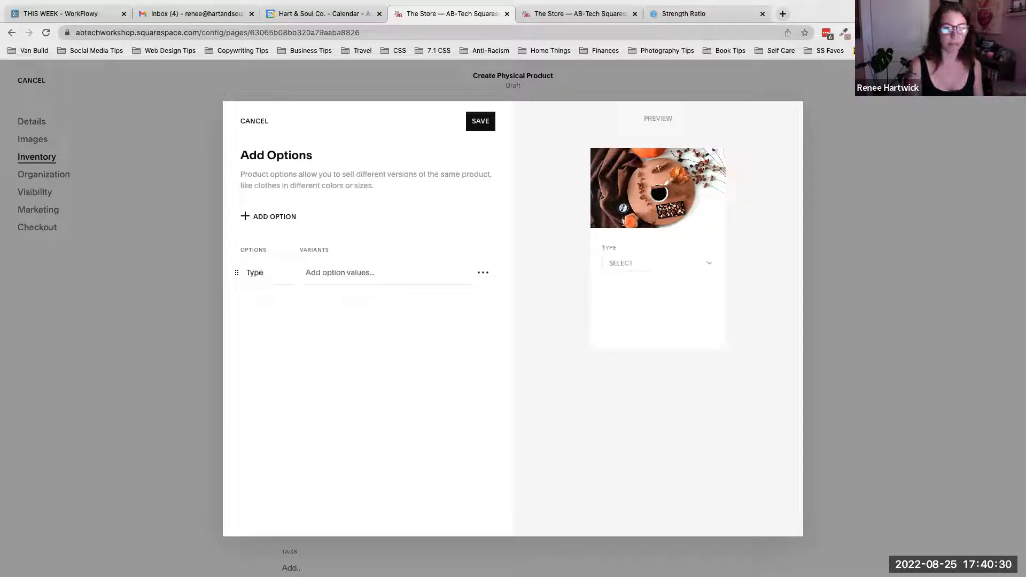
pyautogui.press('Tab')
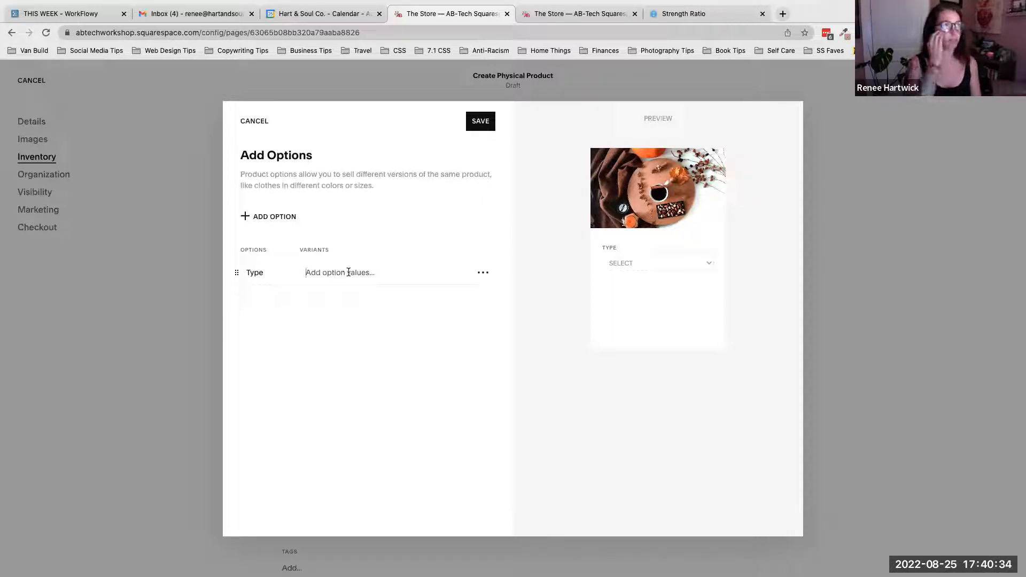
pyautogui.write('Apple')
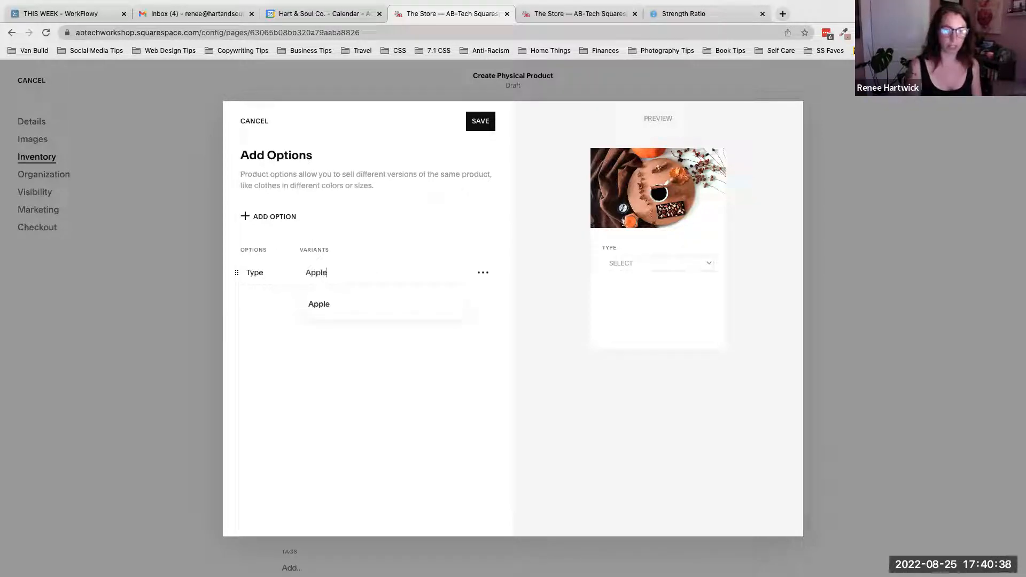
pyautogui.press('Return')
pyautogui.write('Pumpkin')
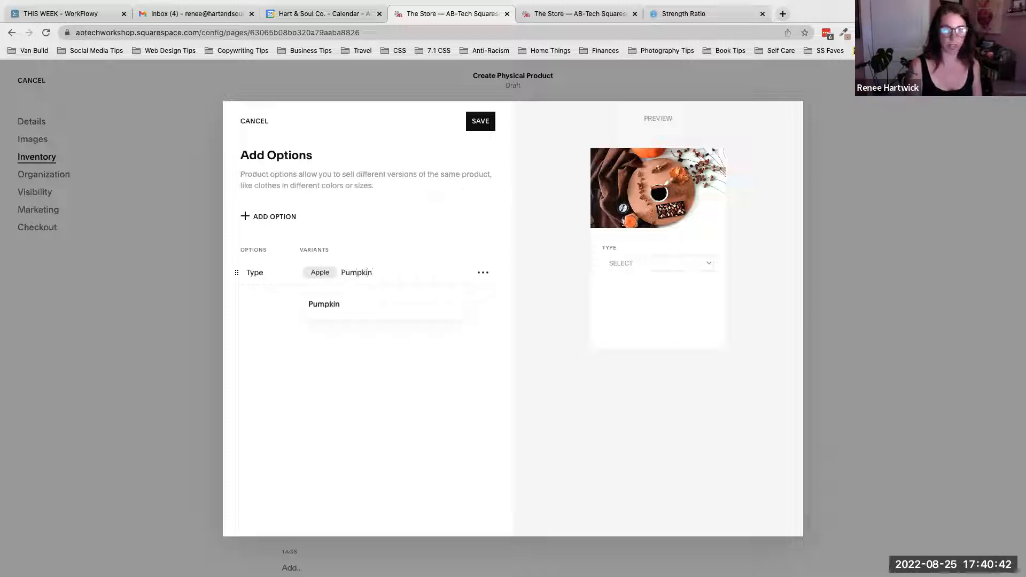
pyautogui.press('Return')
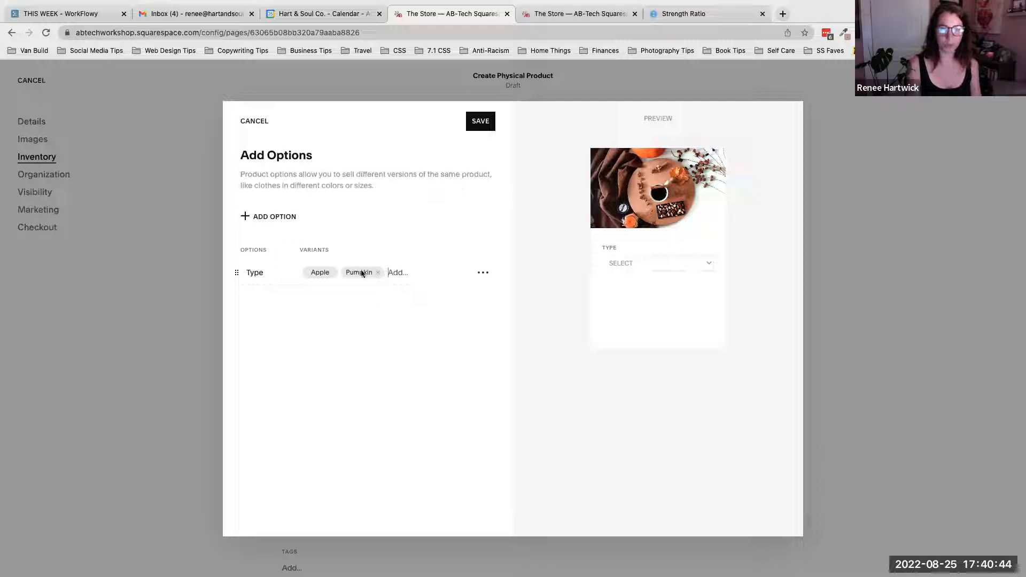
# Check the Type choices in the product preview and the option's available actions, and save the options.
pyautogui.click(696, 264)
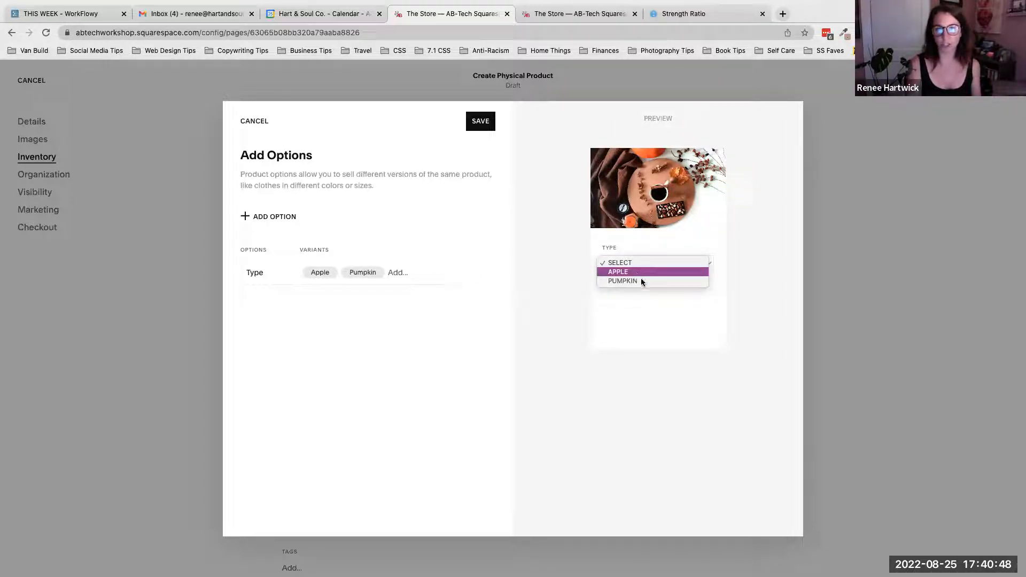
pyautogui.click(688, 247)
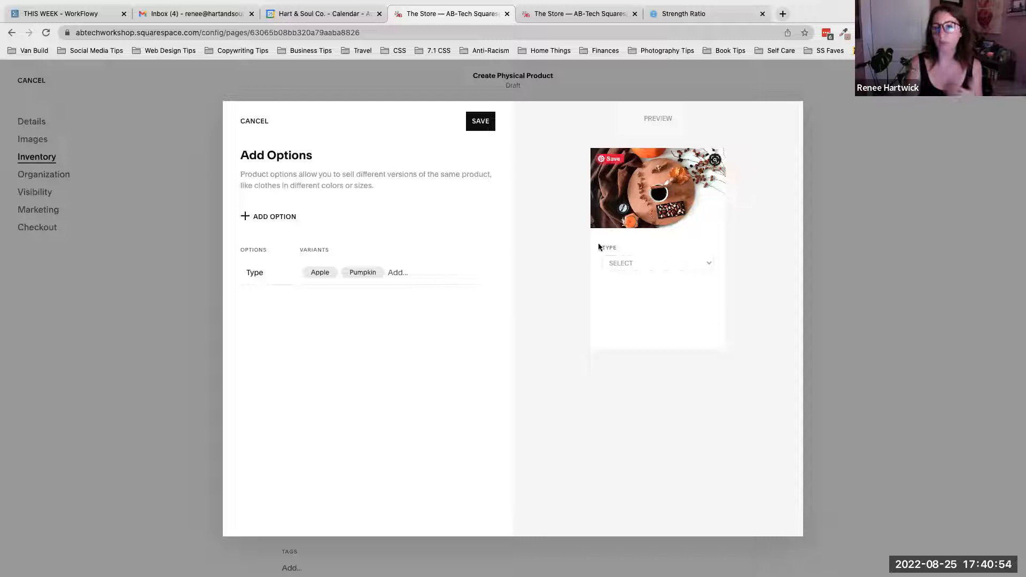
pyautogui.click(703, 265)
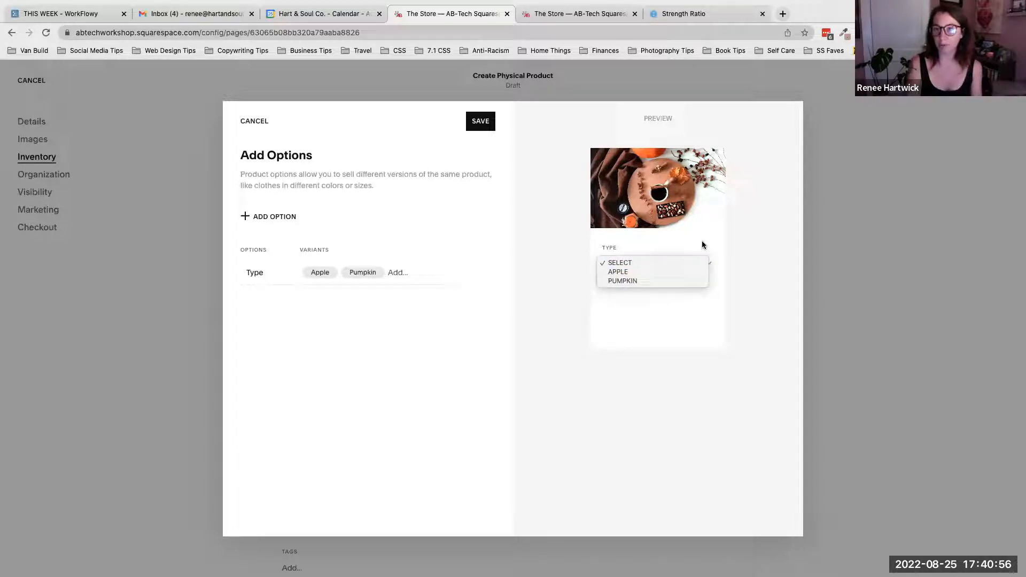
pyautogui.click(703, 246)
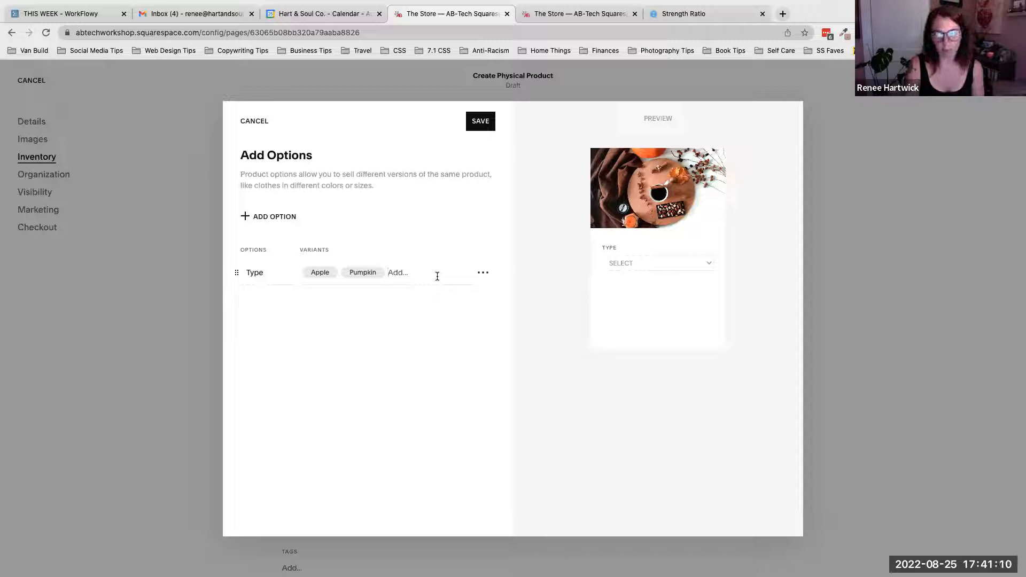
pyautogui.click(484, 274)
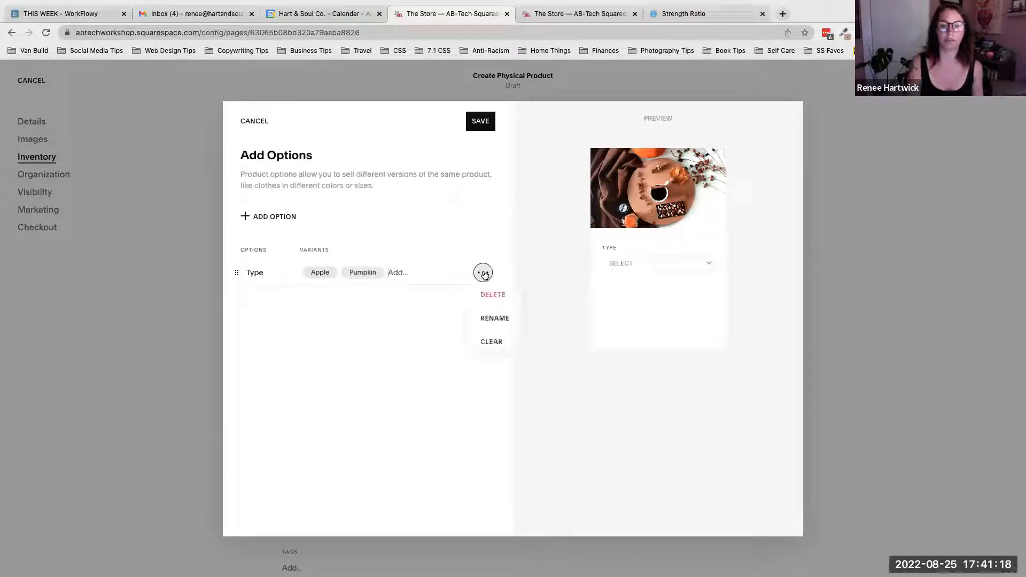
pyautogui.click(462, 242)
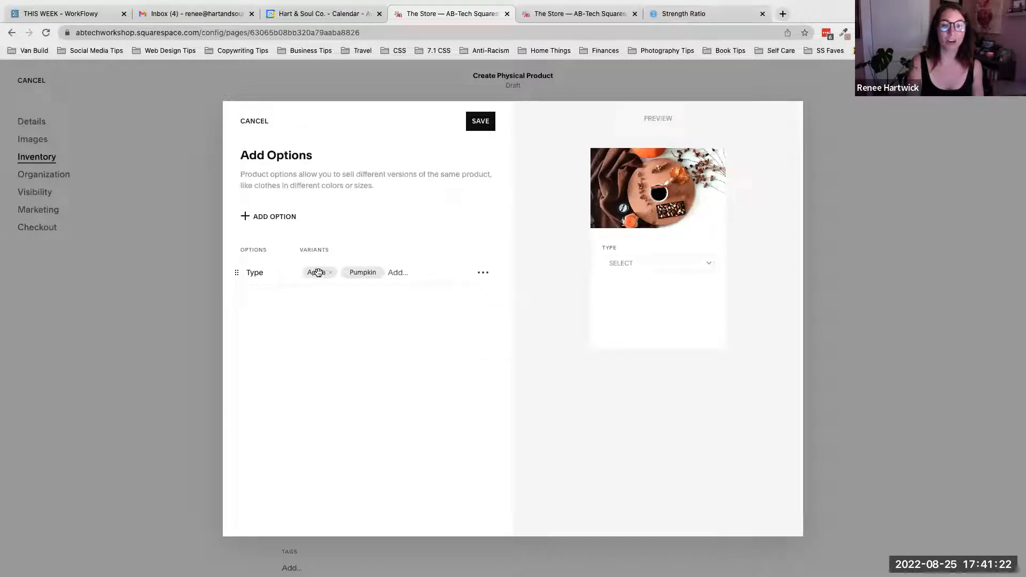
pyautogui.click(485, 122)
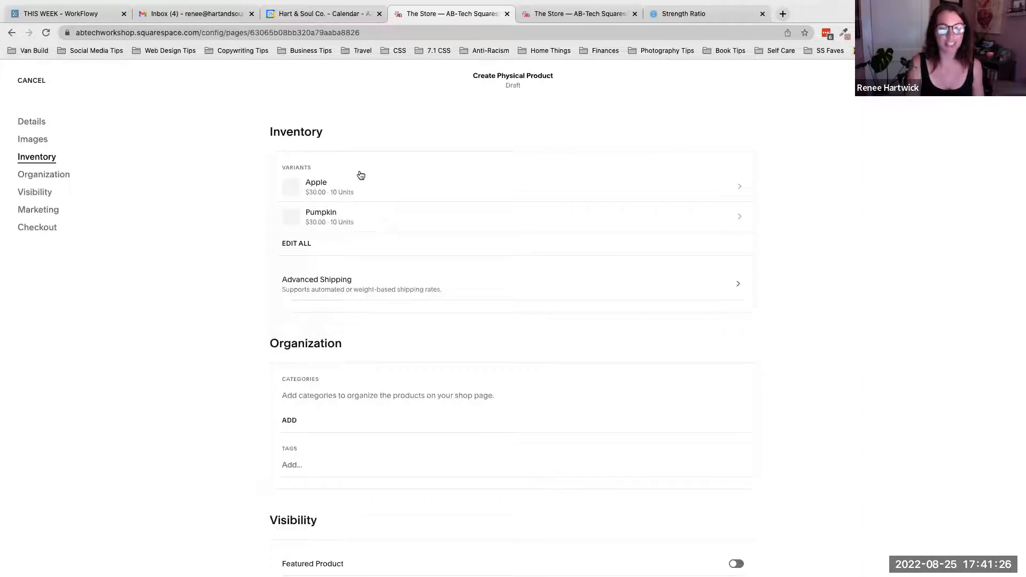
# Set the Pumpkin variant's price to $35.00, and recheck the full variant list before returning to the product editor.
pyautogui.scroll(2, 298, 138)
pyautogui.scroll(2, 298, 138)
pyautogui.scroll(-2, 319, 169)
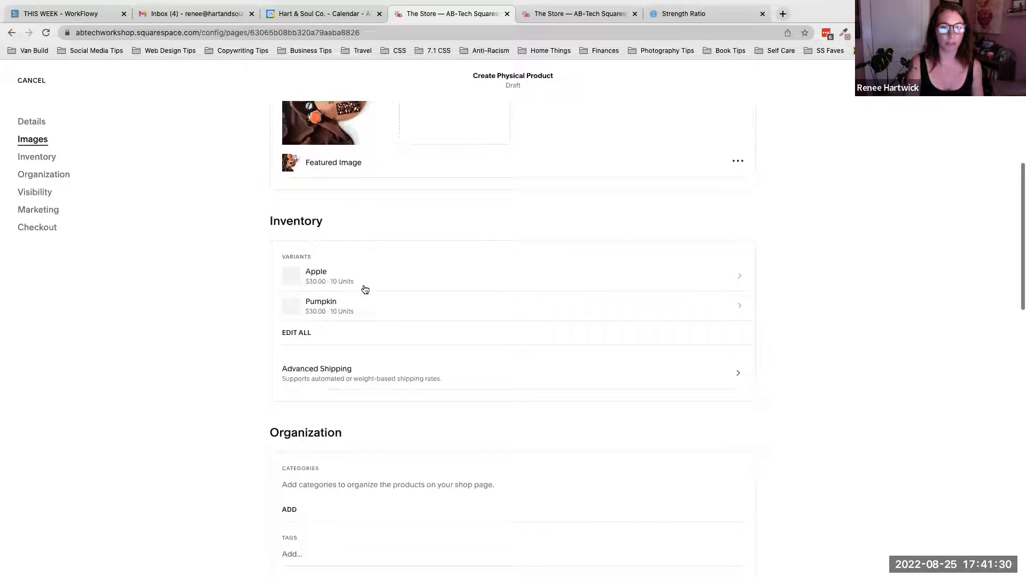
pyautogui.click(319, 278)
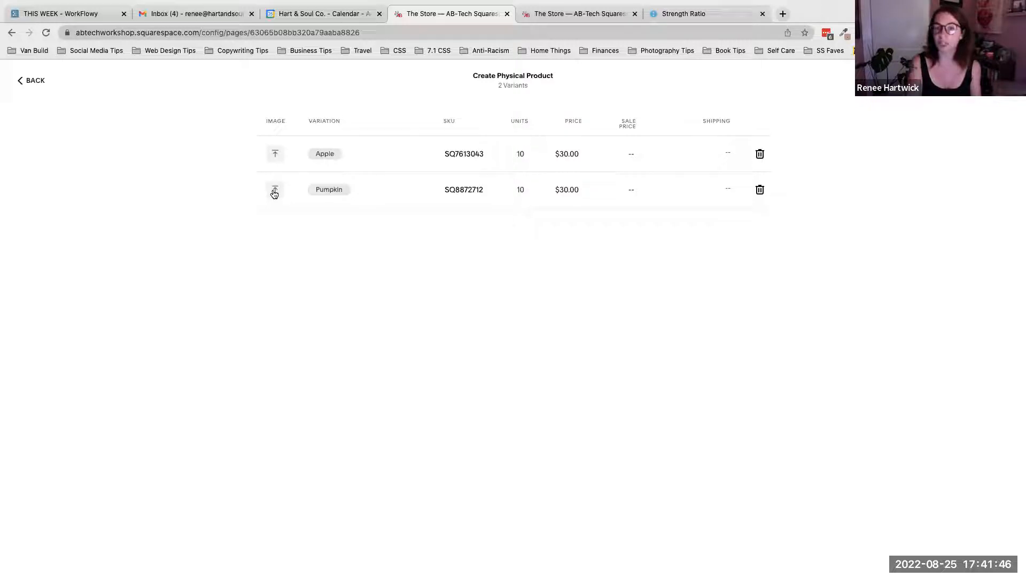
pyautogui.click(567, 154)
pyautogui.click(571, 193)
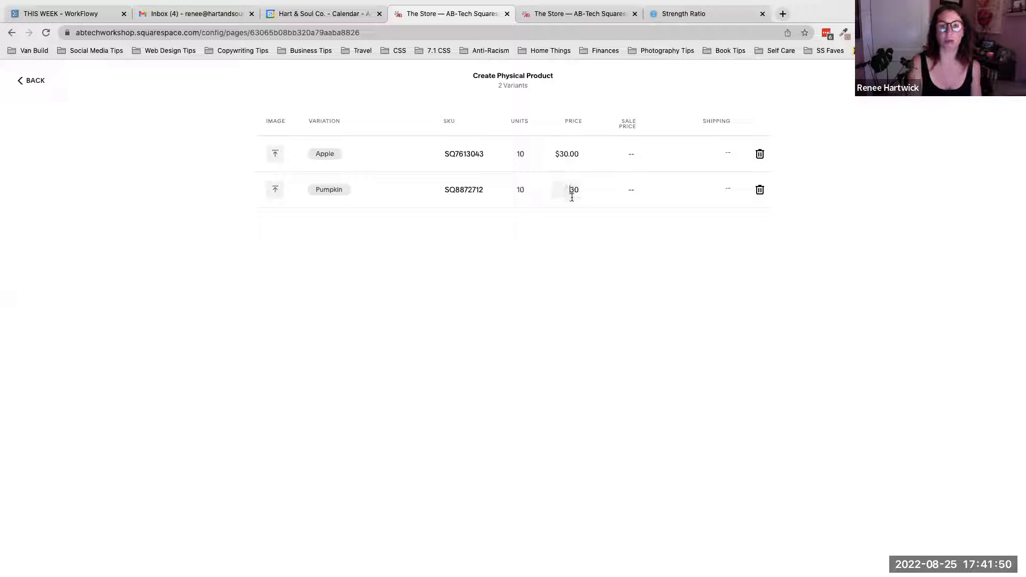
pyautogui.write('35')
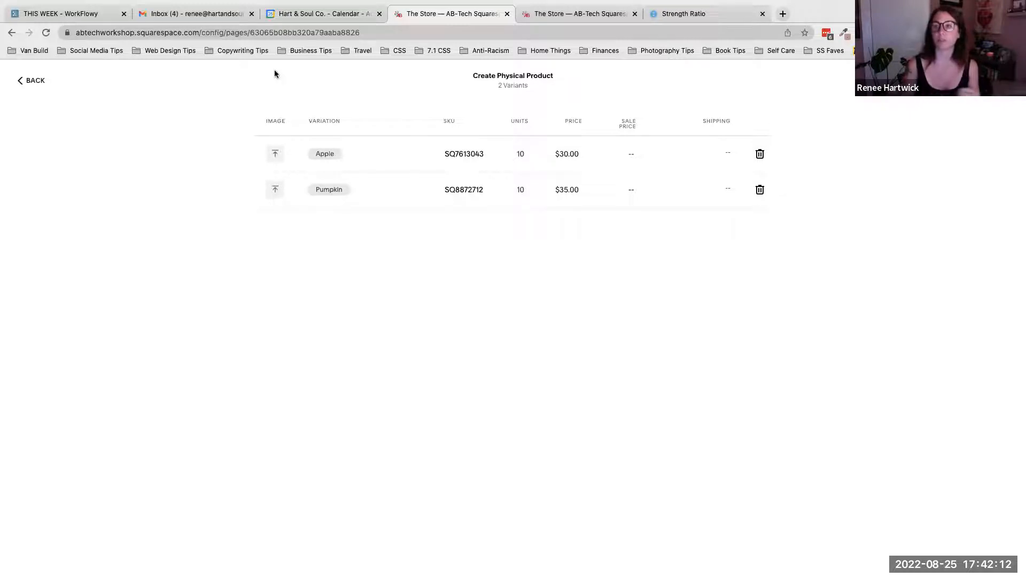
pyautogui.click(31, 82)
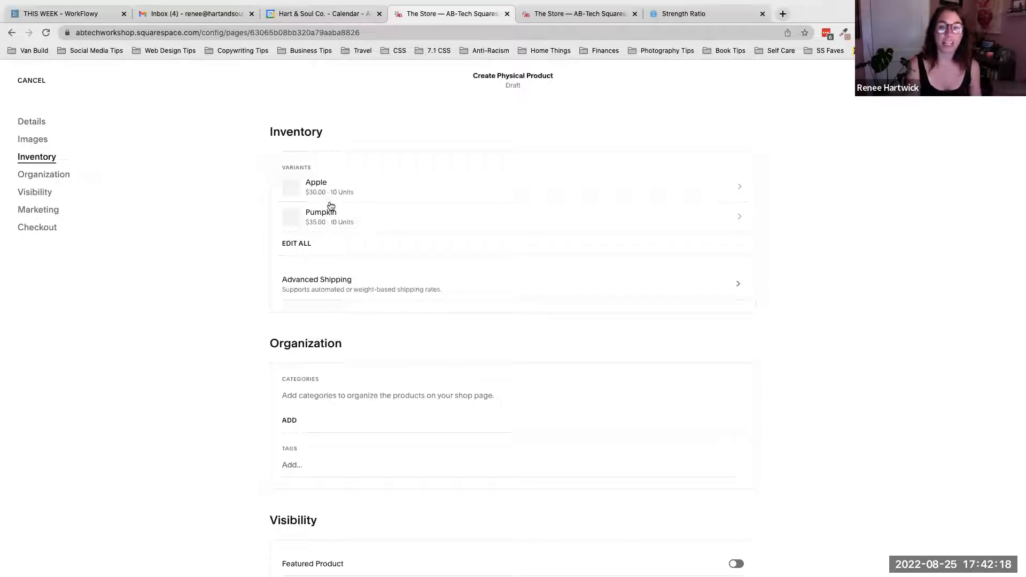
pyautogui.click(296, 244)
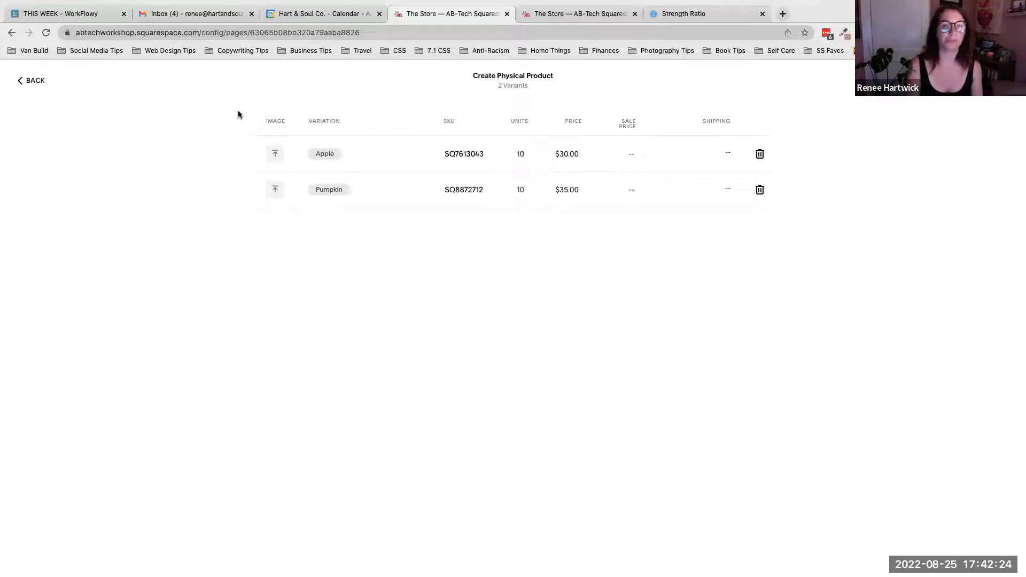
pyautogui.click(31, 80)
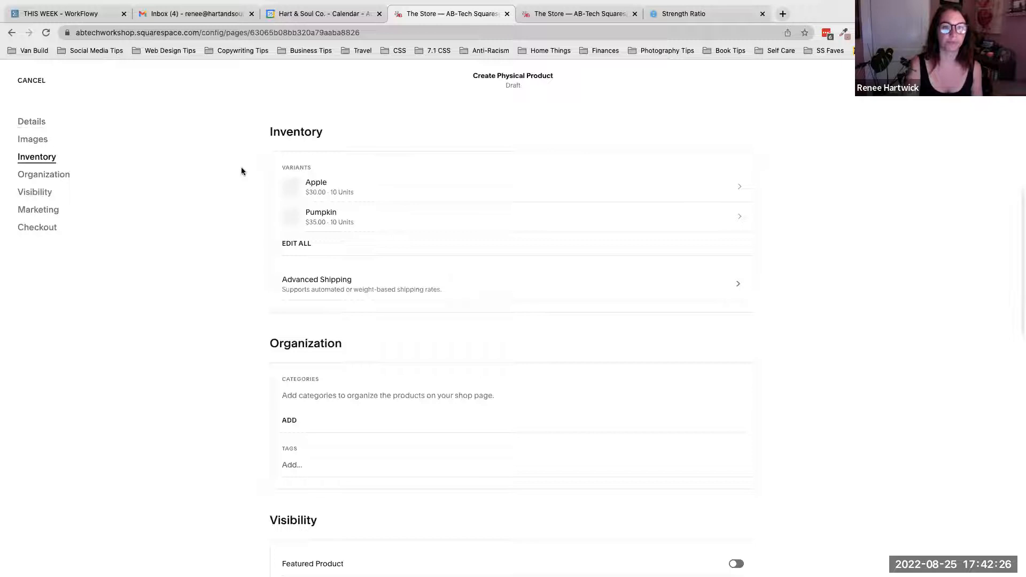
# Look at the Advanced Shipping settings for the product's variants, and close them without applying anything.
pyautogui.scroll(-1, 476, 273)
pyautogui.scroll(-1, 473, 267)
pyautogui.scroll(1, 474, 267)
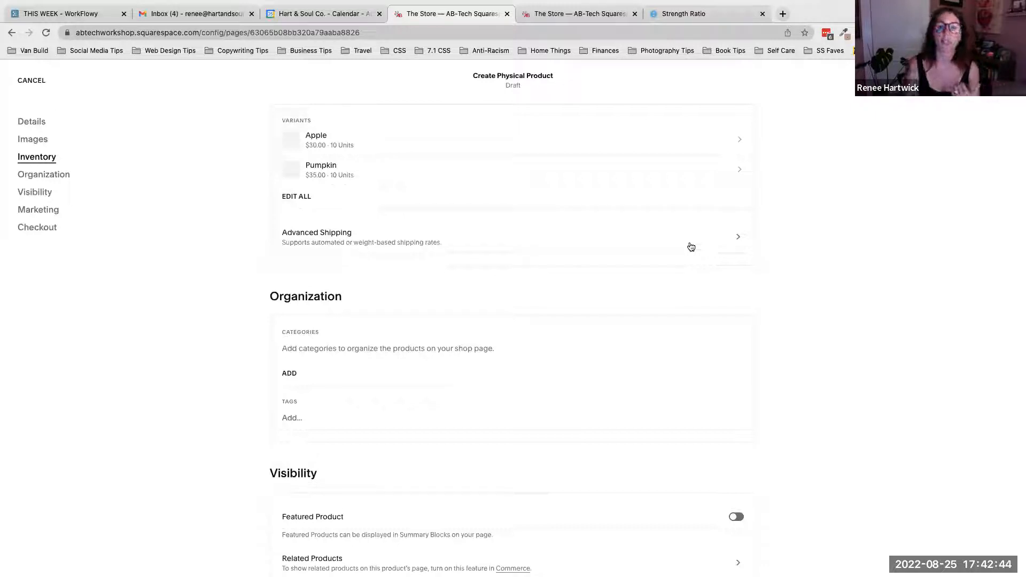
pyautogui.click(455, 247)
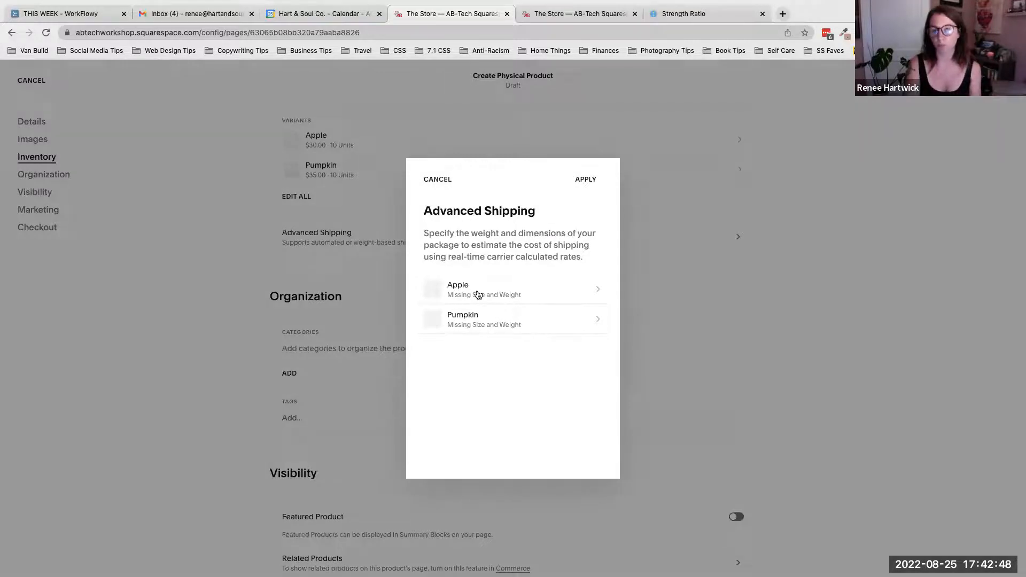
pyautogui.click(437, 181)
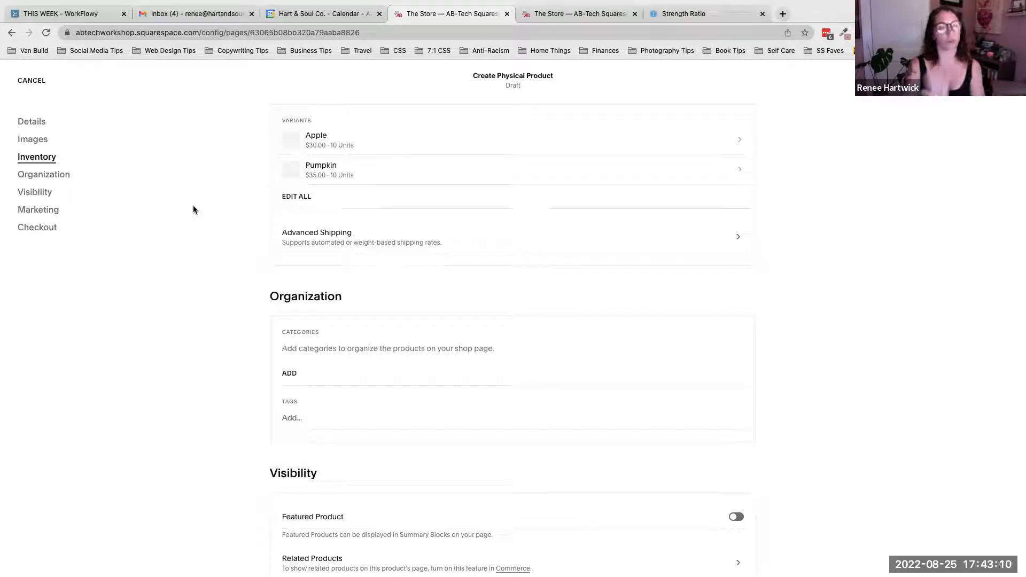
# Consult The Product Editor topic on the live store page, and review the new product's Inventory, Organization and Visibility sections.
pyautogui.scroll(-2, 194, 207)
pyautogui.scroll(3, 193, 207)
pyautogui.scroll(1, 193, 209)
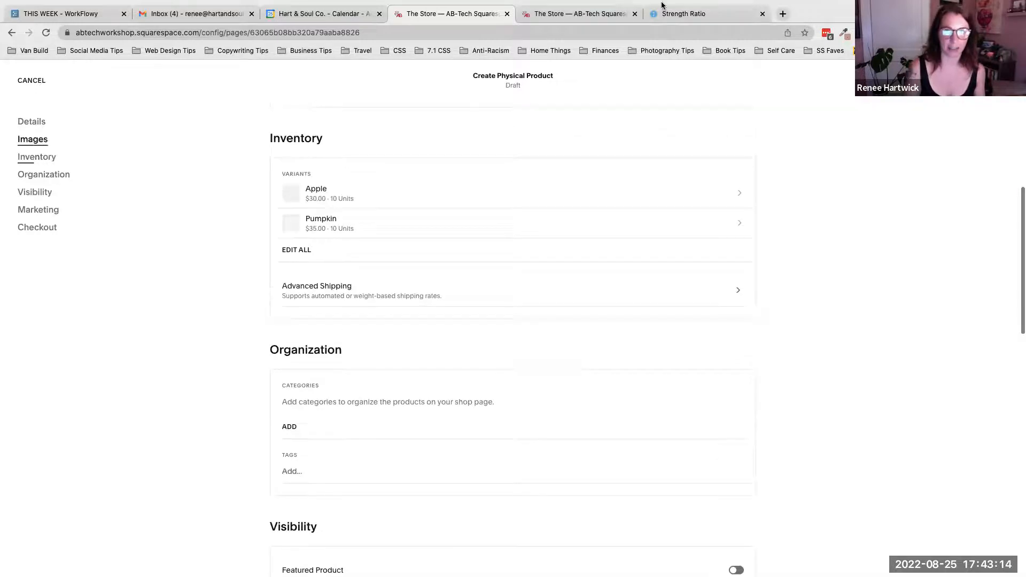
pyautogui.click(580, 14)
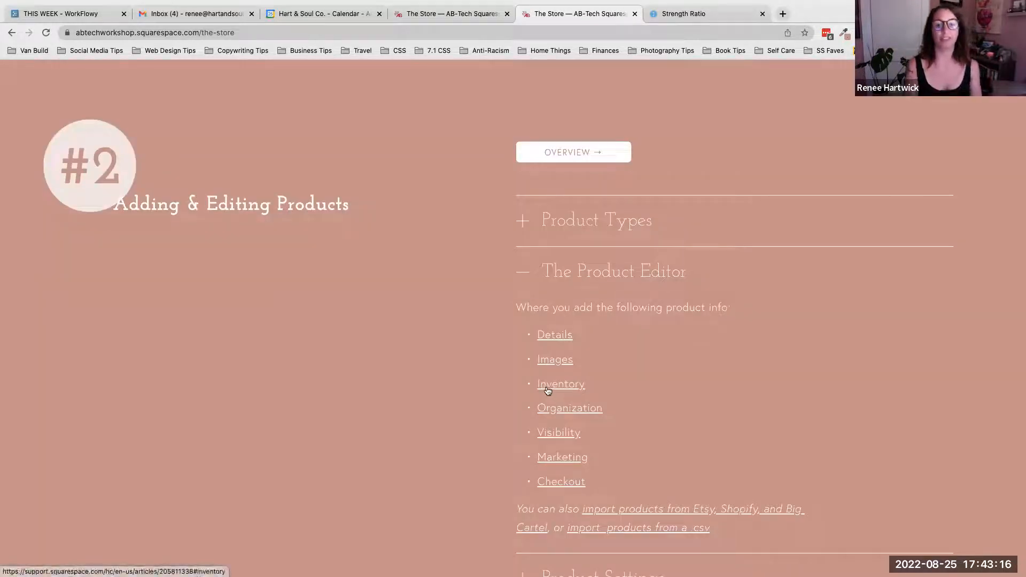
pyautogui.click(434, 11)
pyautogui.scroll(2, 435, 250)
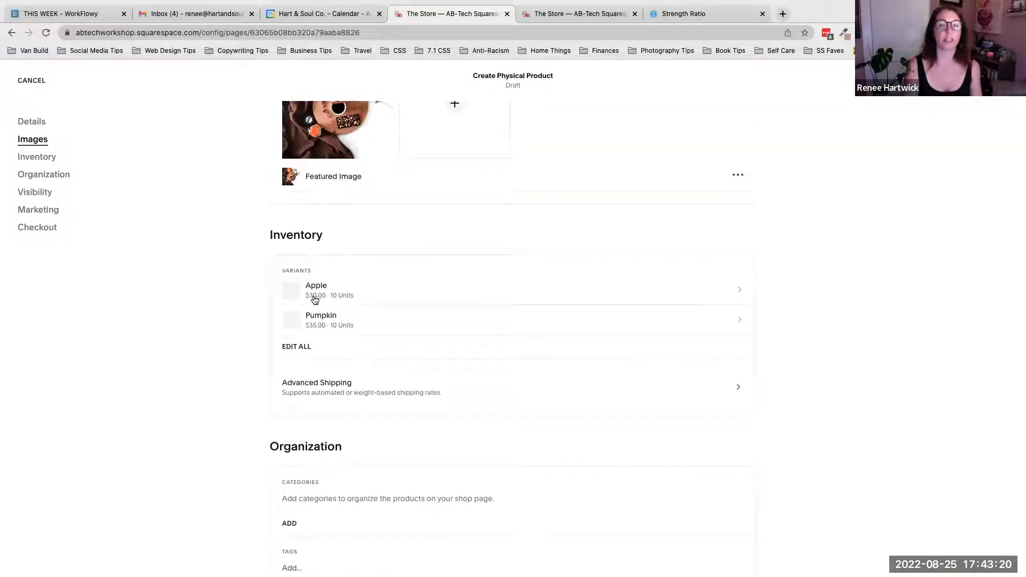
pyautogui.scroll(1, 328, 300)
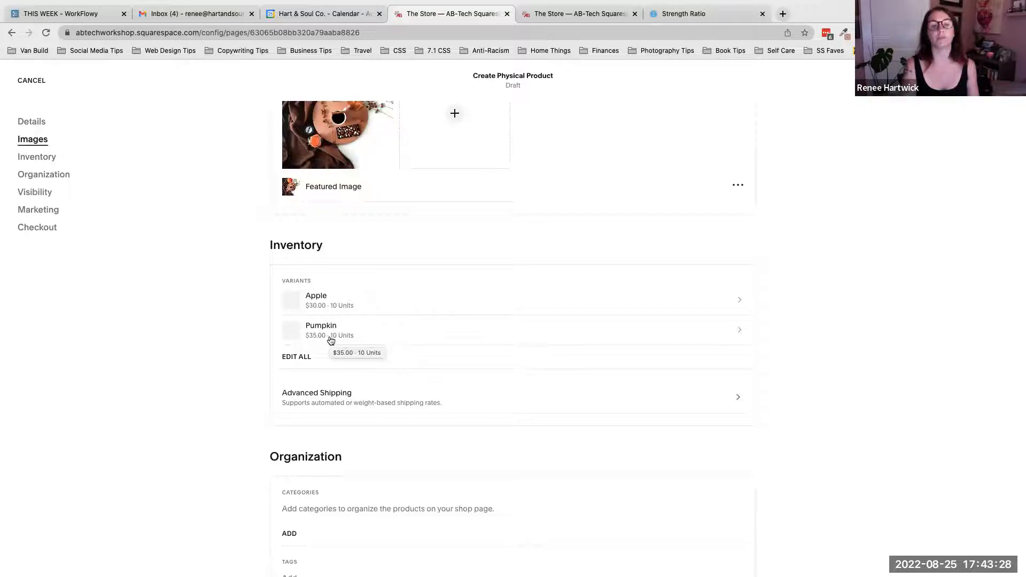
pyautogui.scroll(-1, 313, 273)
pyautogui.scroll(1, 312, 273)
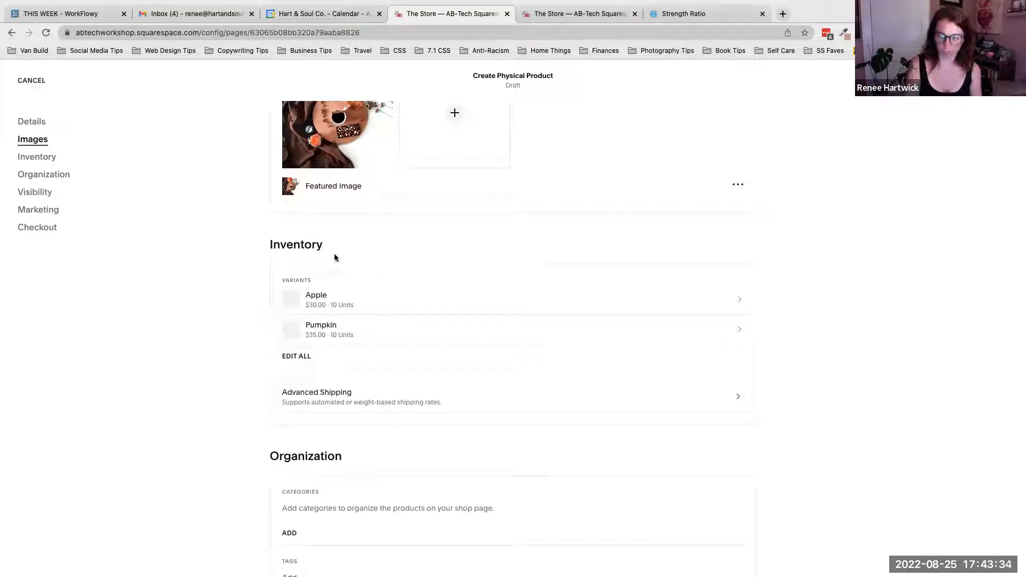
pyautogui.scroll(-5, 336, 261)
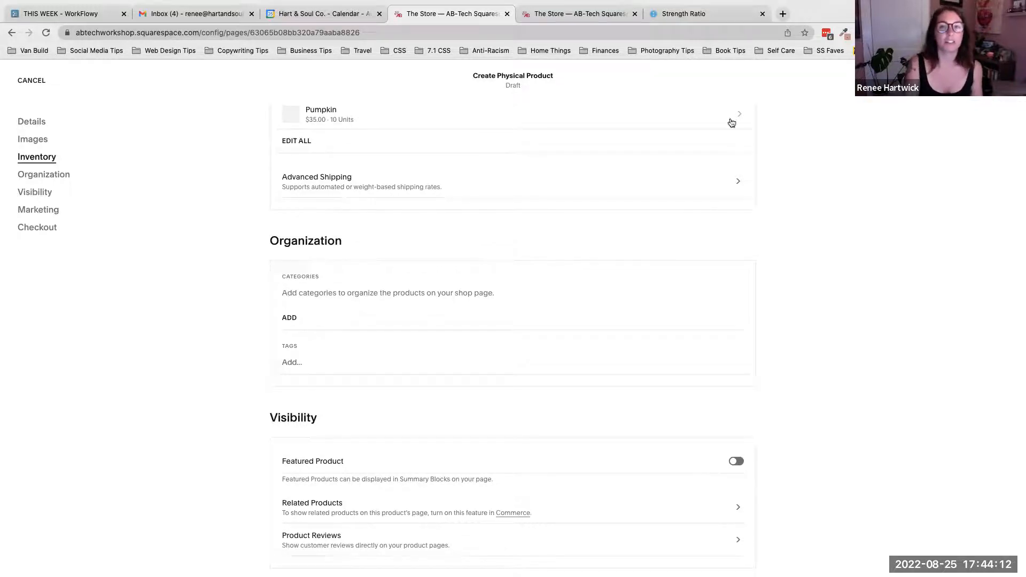
# View the product categories on the live store page, and open the Services category.
pyautogui.click(585, 15)
pyautogui.scroll(15, 624, 315)
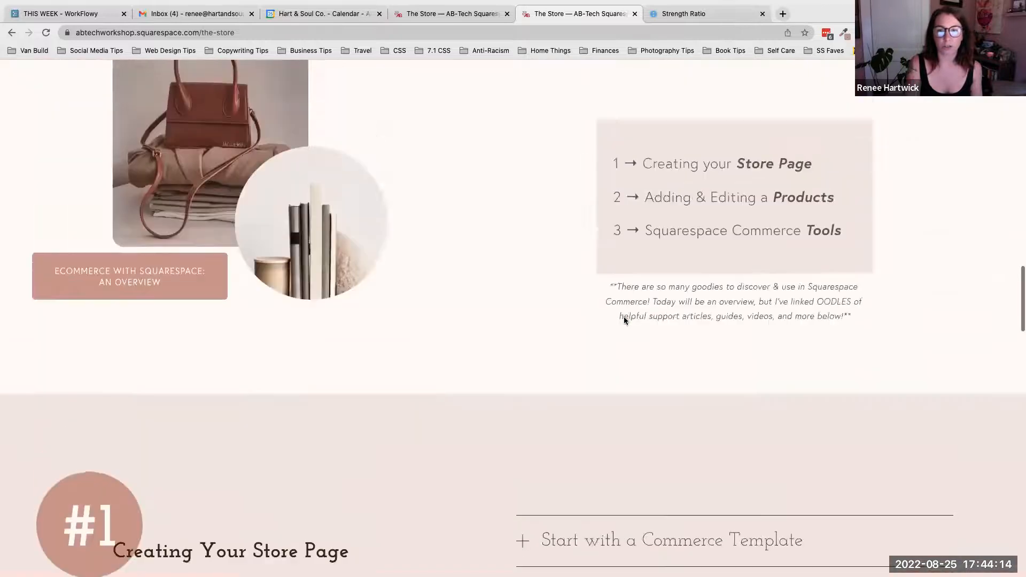
pyautogui.scroll(15, 623, 319)
pyautogui.scroll(-2, 431, 257)
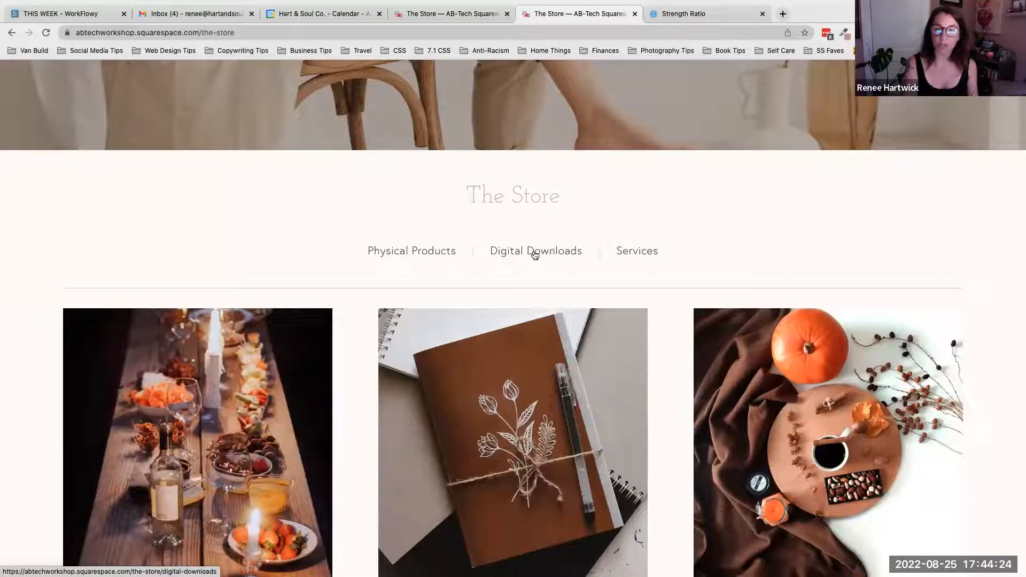
pyautogui.click(644, 252)
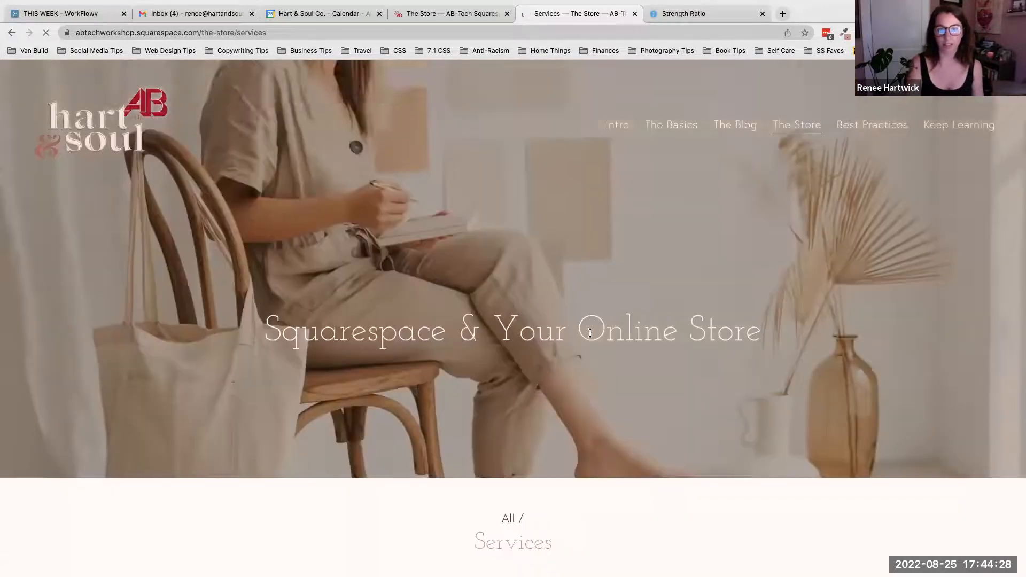
# Look over the products in the Services category on the live store page, and return to the full store listing.
pyautogui.scroll(-7, 590, 335)
pyautogui.scroll(-1, 590, 336)
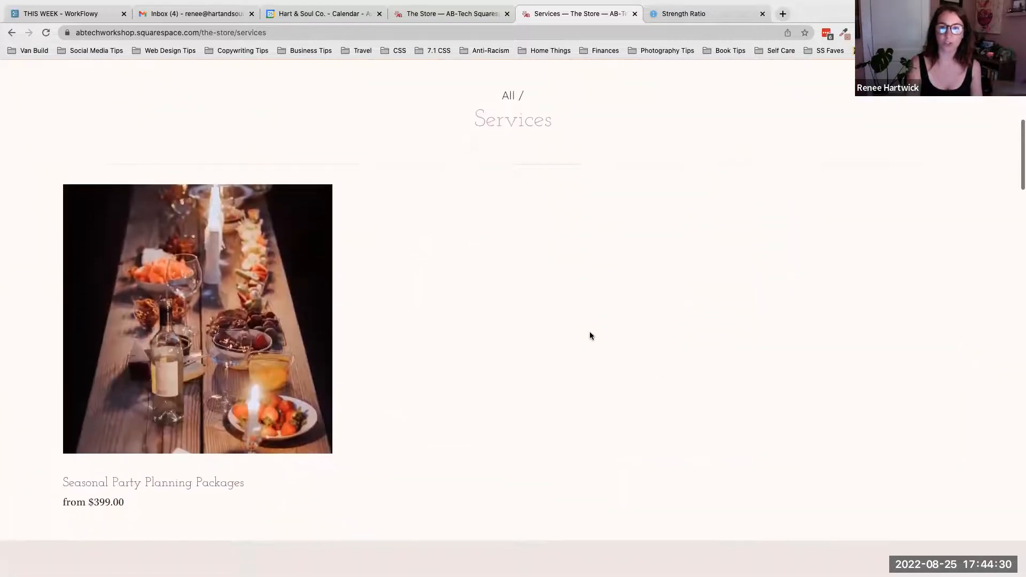
pyautogui.click(509, 98)
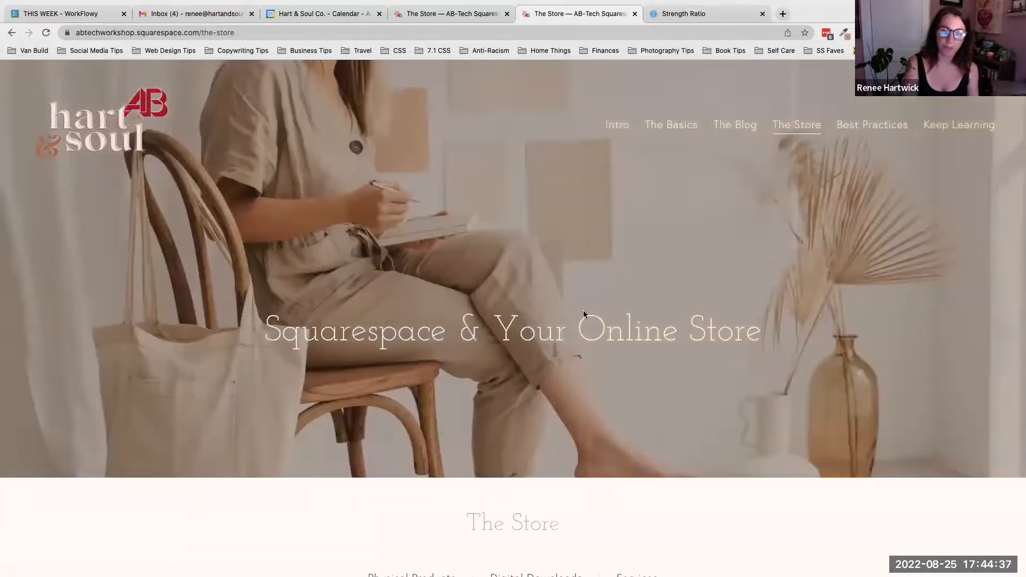
# View the Physical Products category on the live store page, and go back to all products to review the category navigation.
pyautogui.scroll(-3, 584, 314)
pyautogui.click(436, 451)
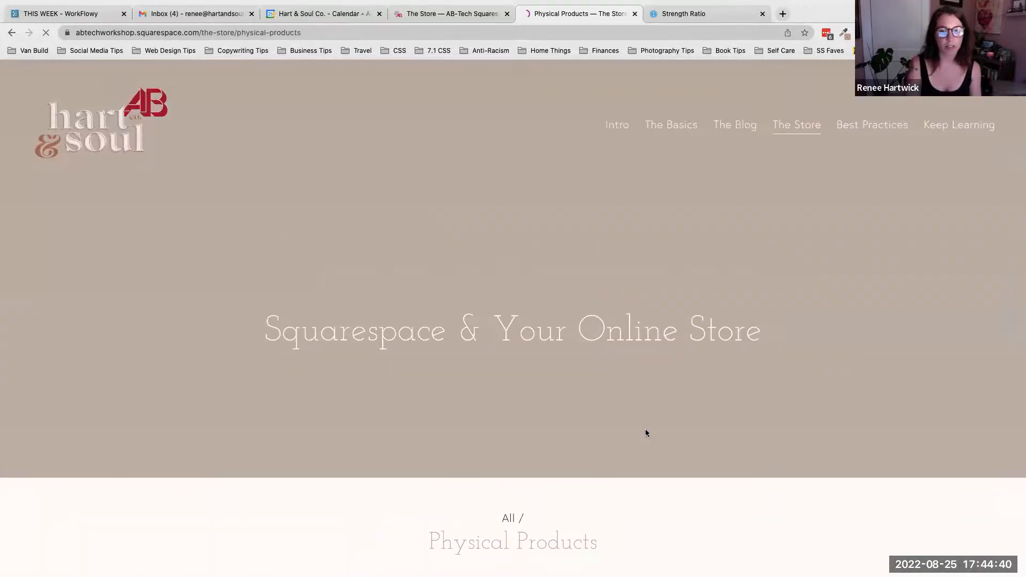
pyautogui.scroll(-8, 646, 433)
pyautogui.scroll(-1, 646, 432)
pyautogui.scroll(1, 646, 433)
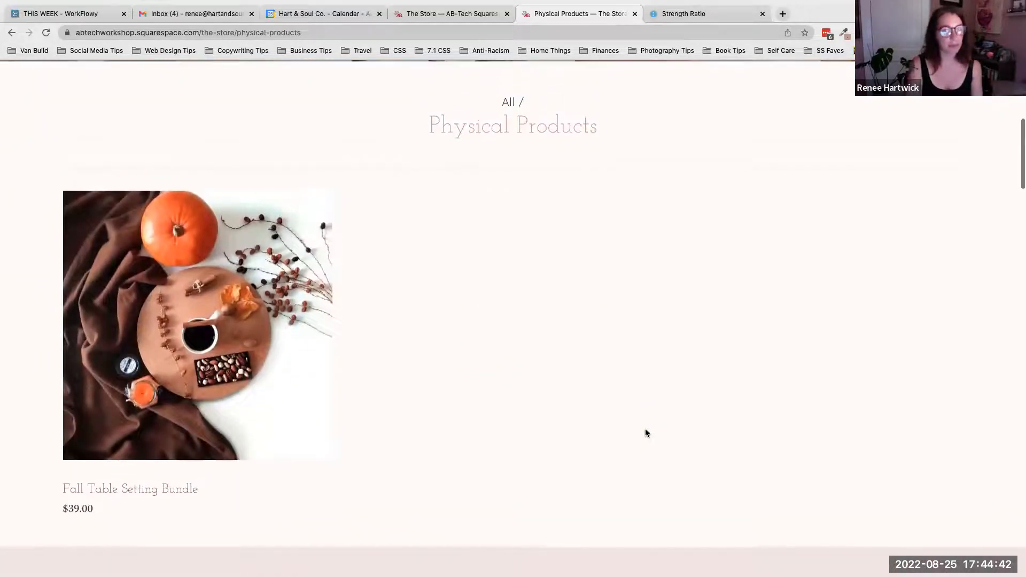
pyautogui.scroll(2, 646, 432)
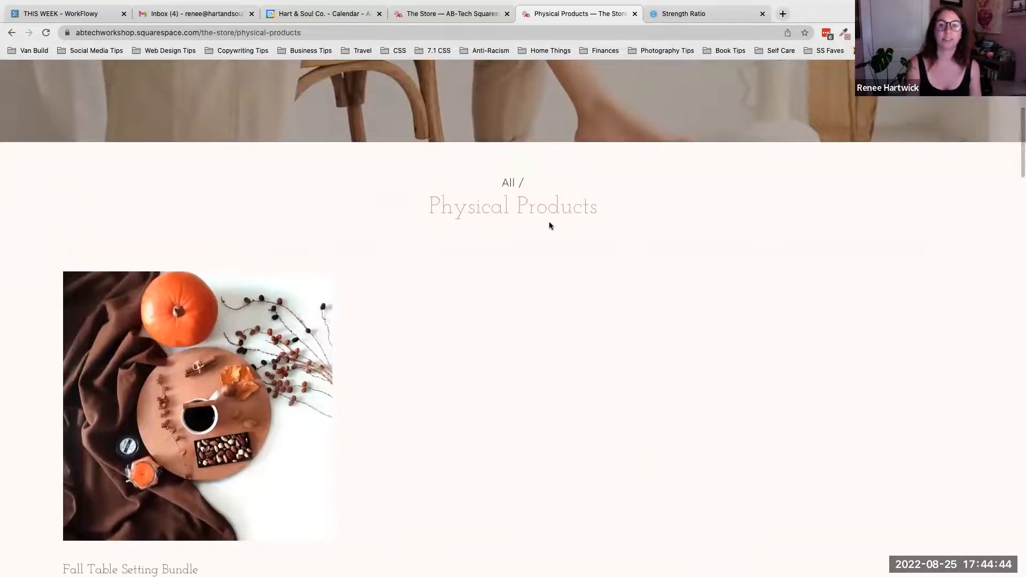
pyautogui.click(507, 182)
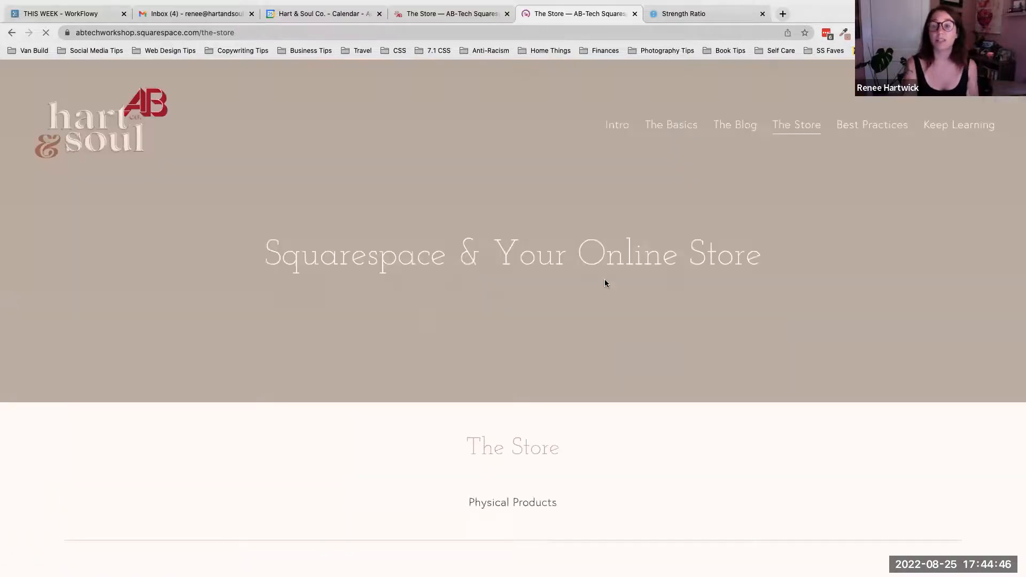
pyautogui.scroll(-6, 604, 283)
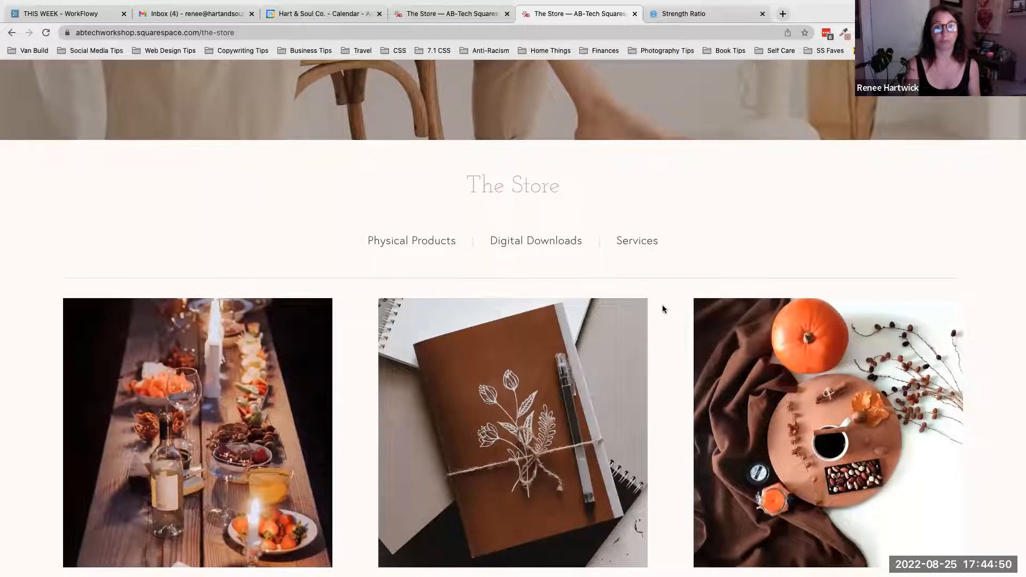
pyautogui.scroll(-1, 662, 308)
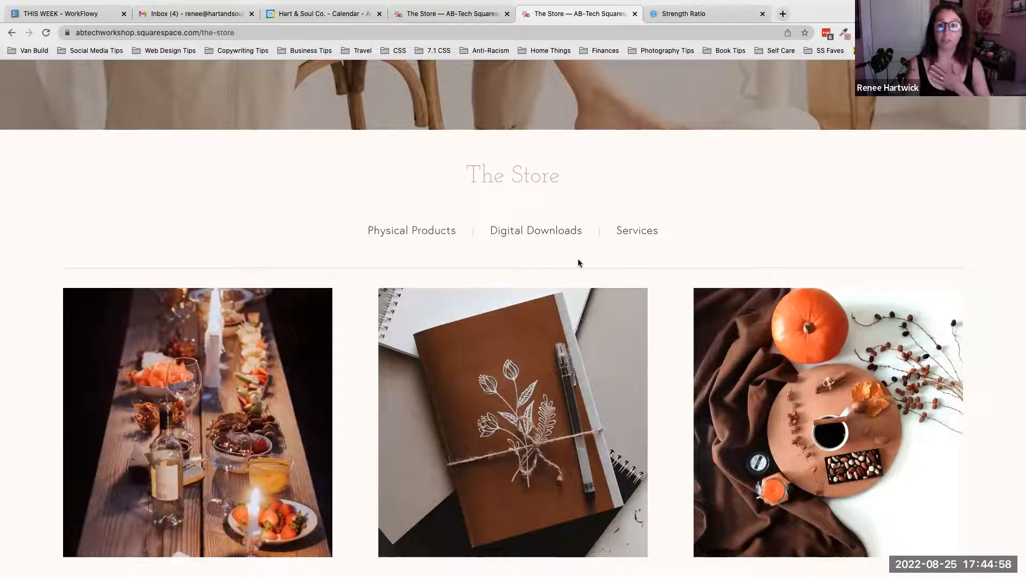
pyautogui.scroll(1, 579, 264)
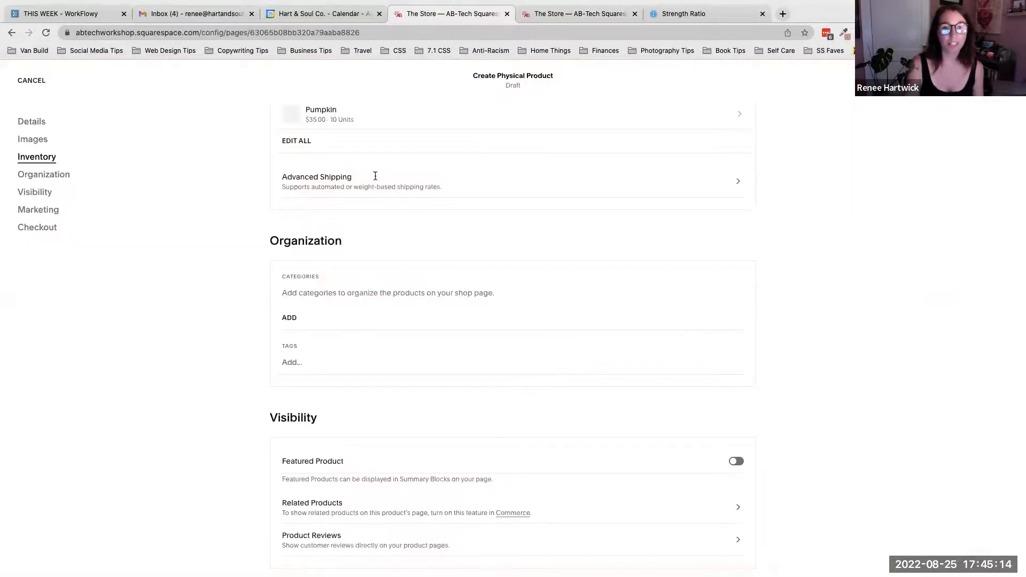
# In the product editor, assign the new product to the Physical Products category.
pyautogui.click(290, 319)
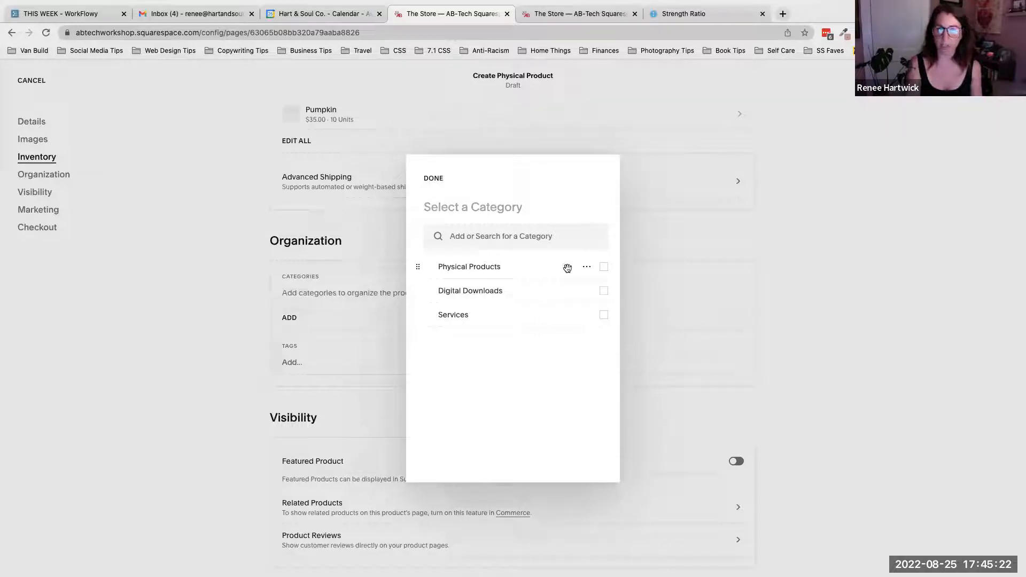
pyautogui.click(604, 267)
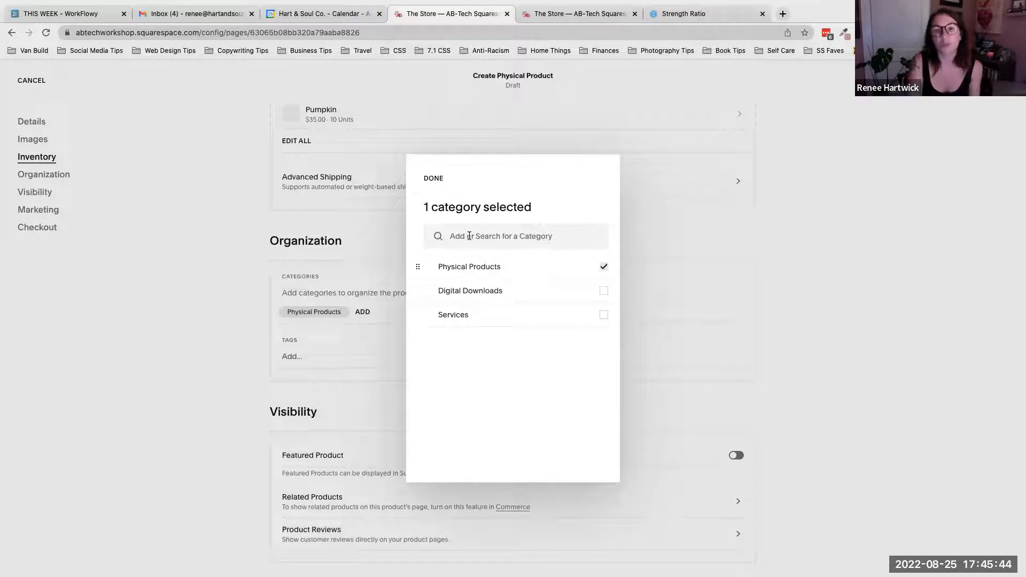
# Confirm Physical Products as the product's category and finish the category selection.
pyautogui.click(434, 180)
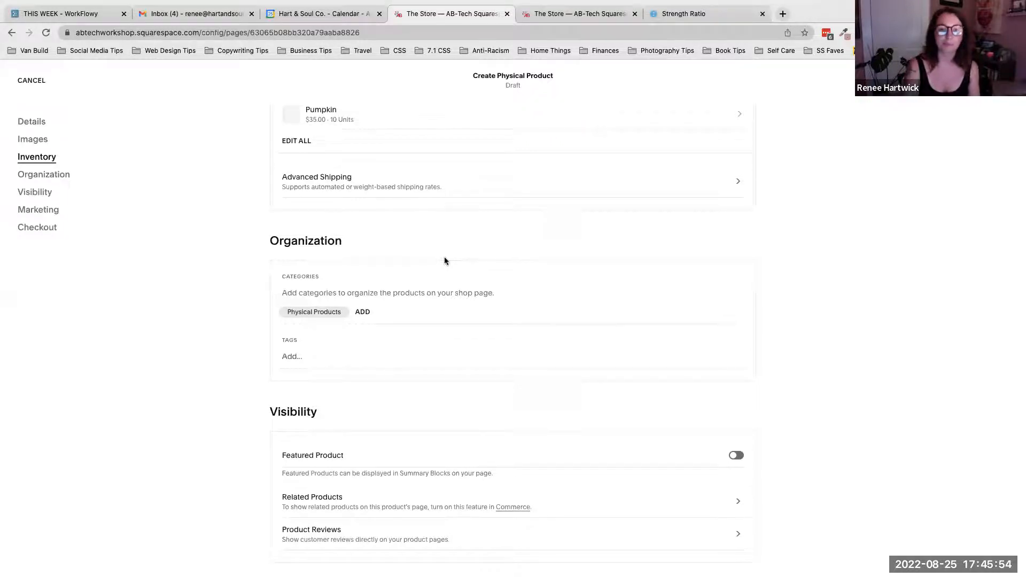
pyautogui.scroll(-1, 444, 260)
pyautogui.click(325, 325)
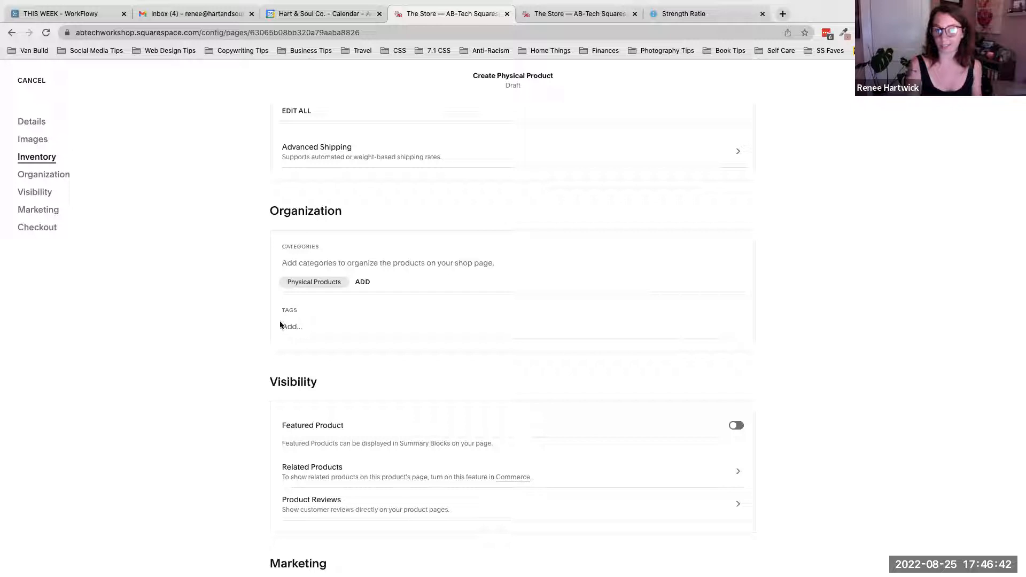
# Examine the category links on the live store page and the help topics in its The Product Editor section, then return to the product form.
pyautogui.click(548, 11)
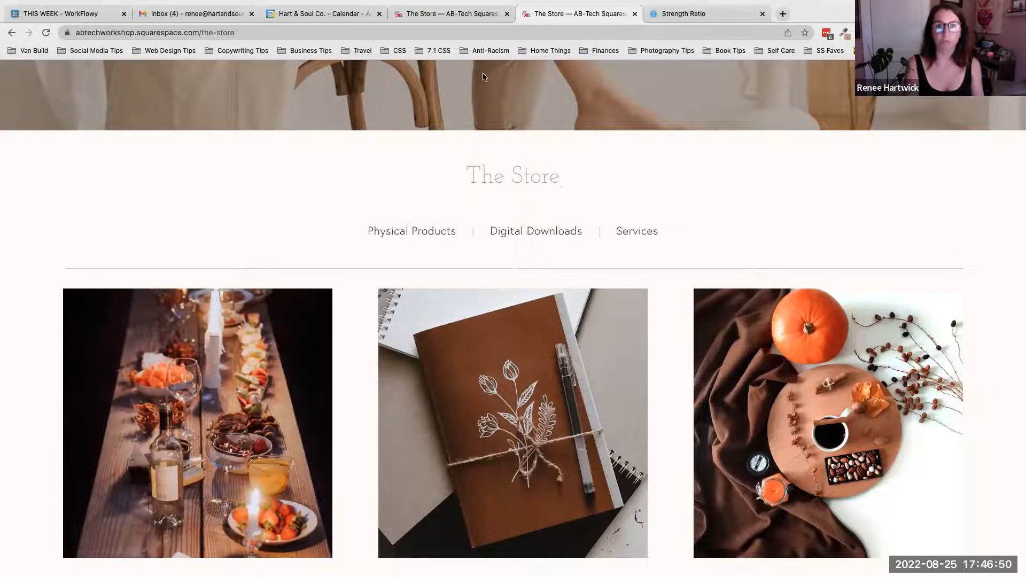
pyautogui.click(440, 14)
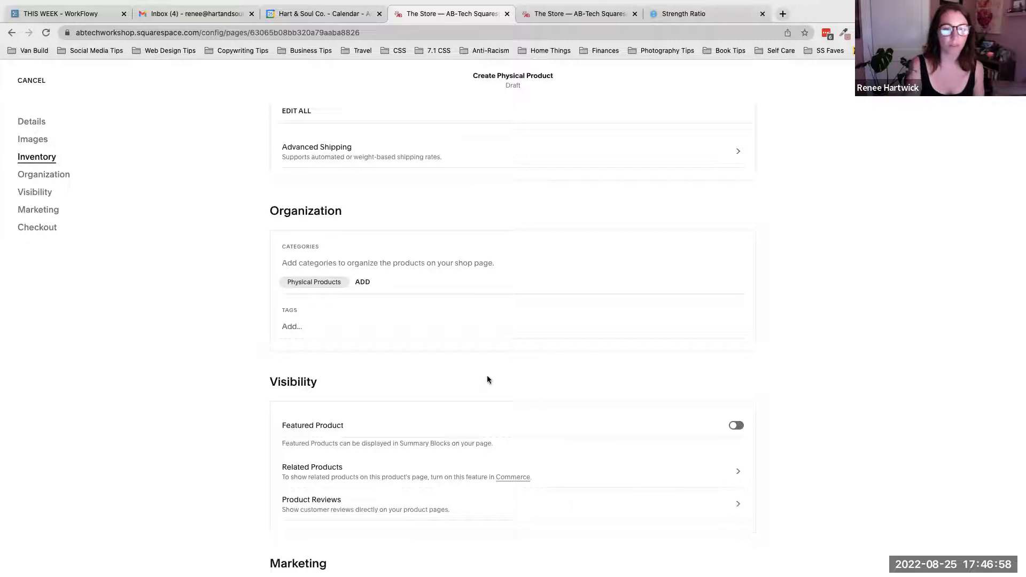
pyautogui.scroll(-1, 487, 380)
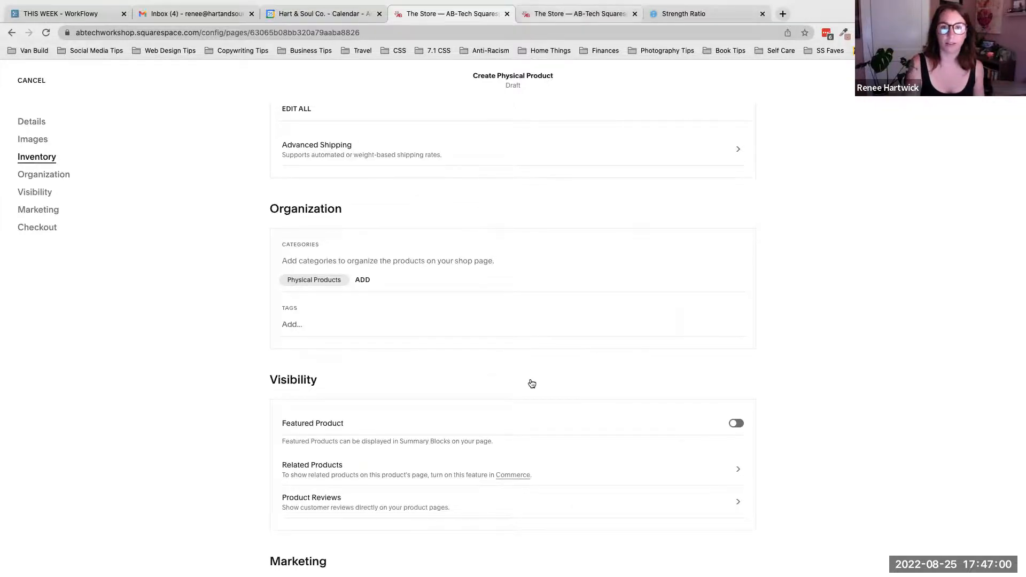
pyautogui.hotkey('ctrl', 'Tab')
pyautogui.scroll(-20, 530, 378)
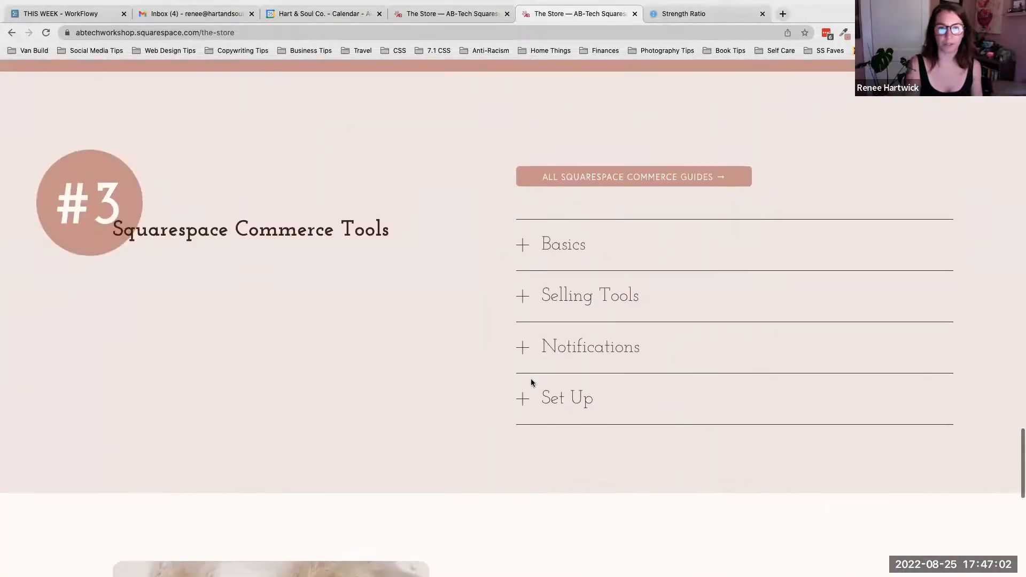
pyautogui.scroll(7, 530, 378)
pyautogui.click(600, 260)
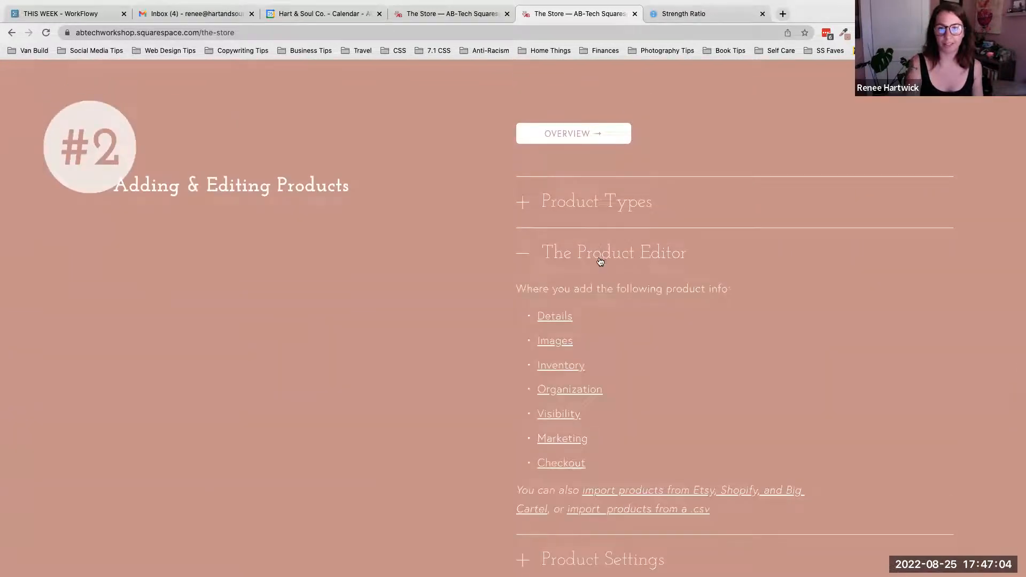
pyautogui.scroll(-2, 599, 288)
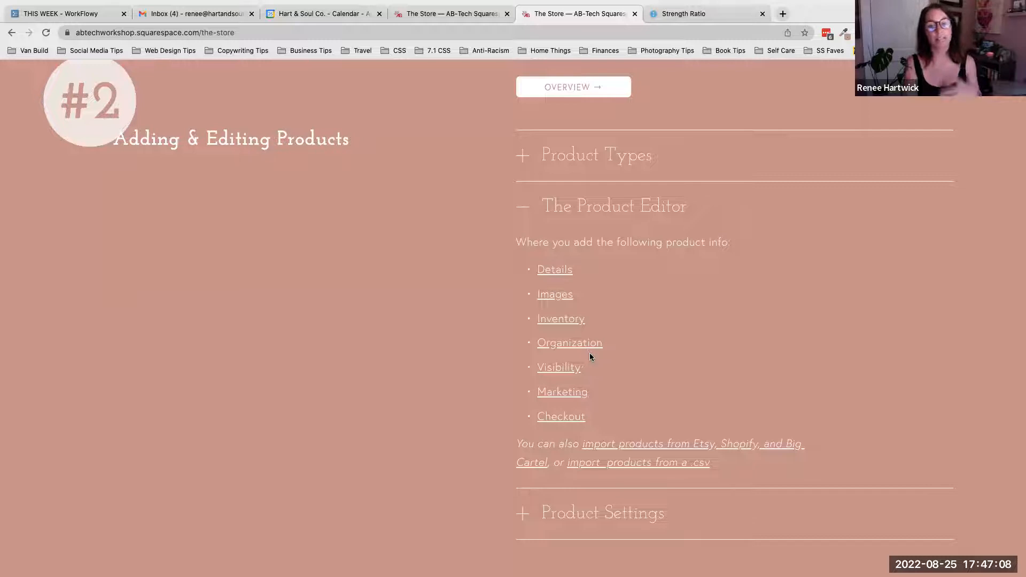
pyautogui.scroll(-1, 571, 347)
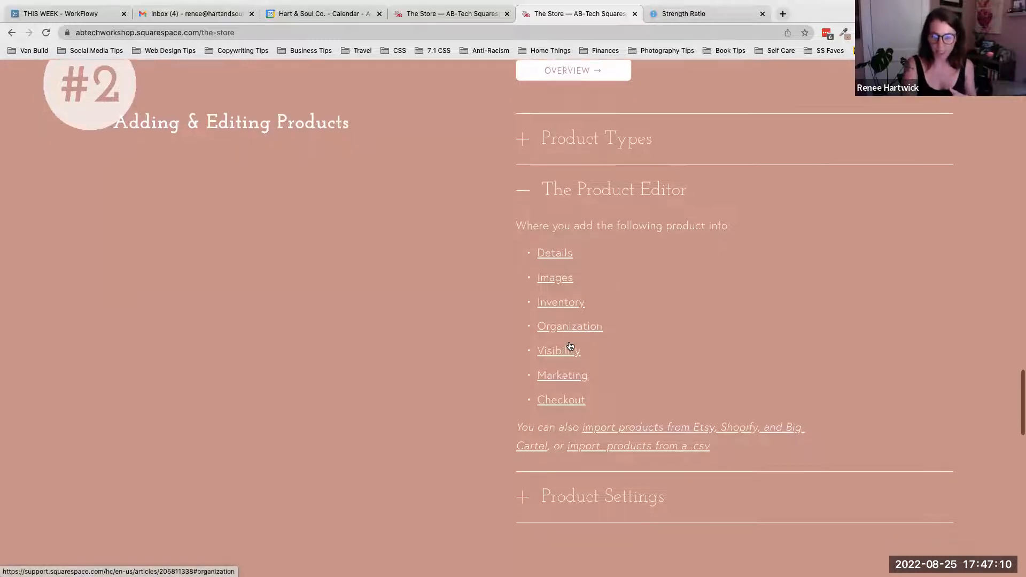
pyautogui.click(412, 16)
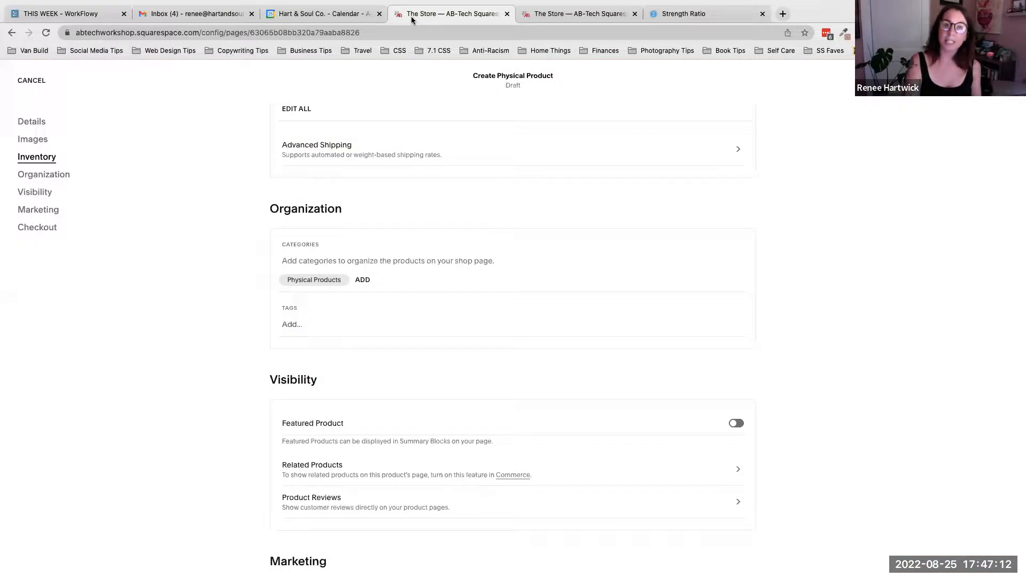
# Turn on the Featured Product option in the product's Visibility settings.
pyautogui.scroll(-5, 456, 332)
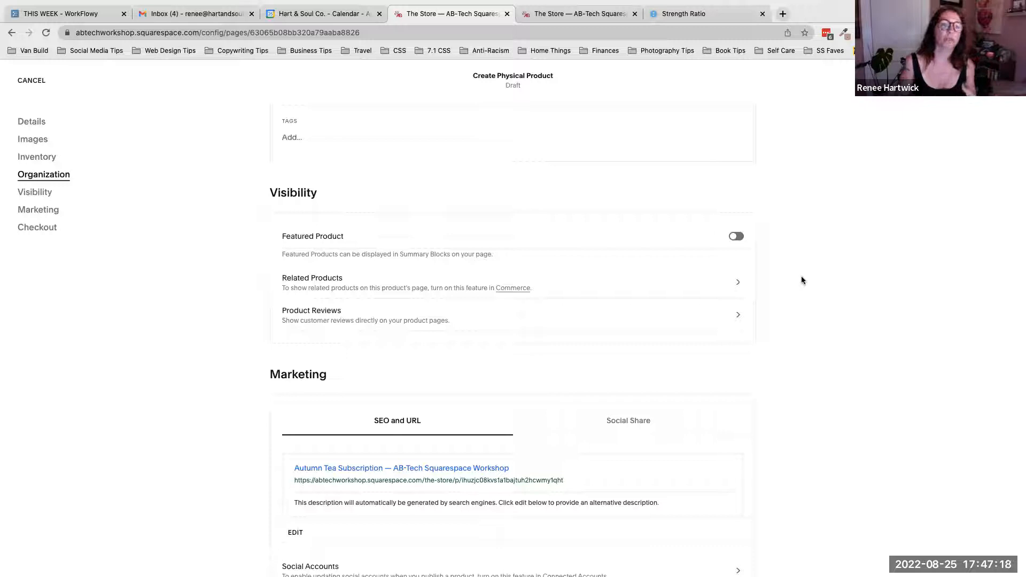
pyautogui.click(736, 237)
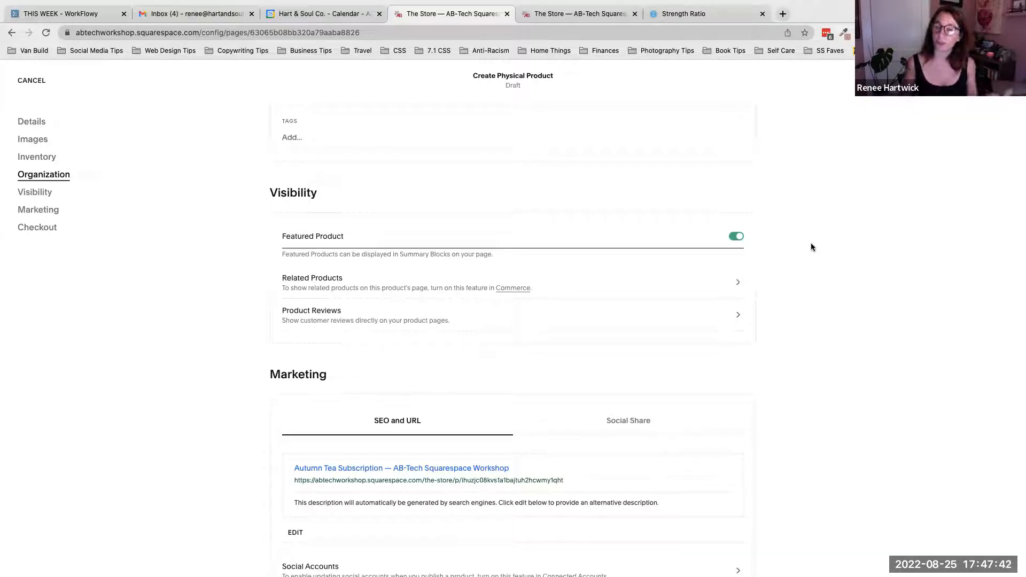
pyautogui.moveTo(400, 255); pyautogui.dragTo(451, 255)
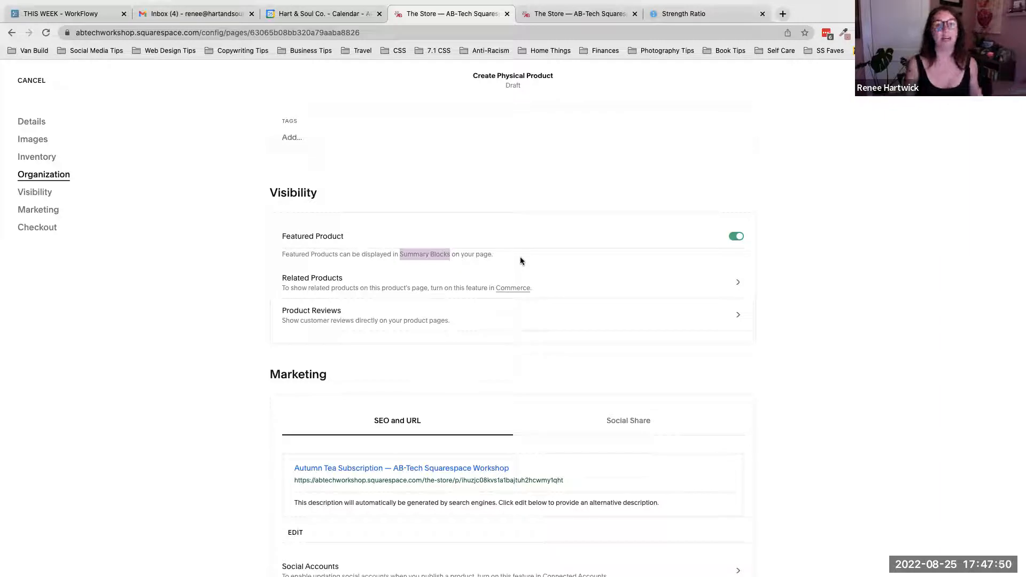
pyautogui.click(777, 264)
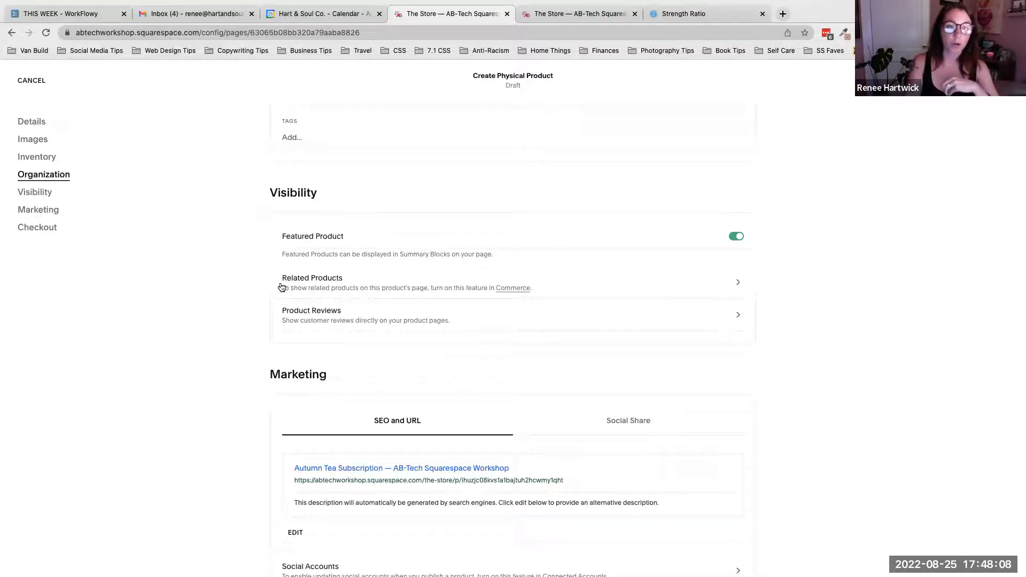
# Open the Fall Table Setting Bundle page in the live store and examine the area below its details where related products would go.
pyautogui.click(592, 13)
pyautogui.scroll(-10, 583, 242)
pyautogui.scroll(1, 586, 321)
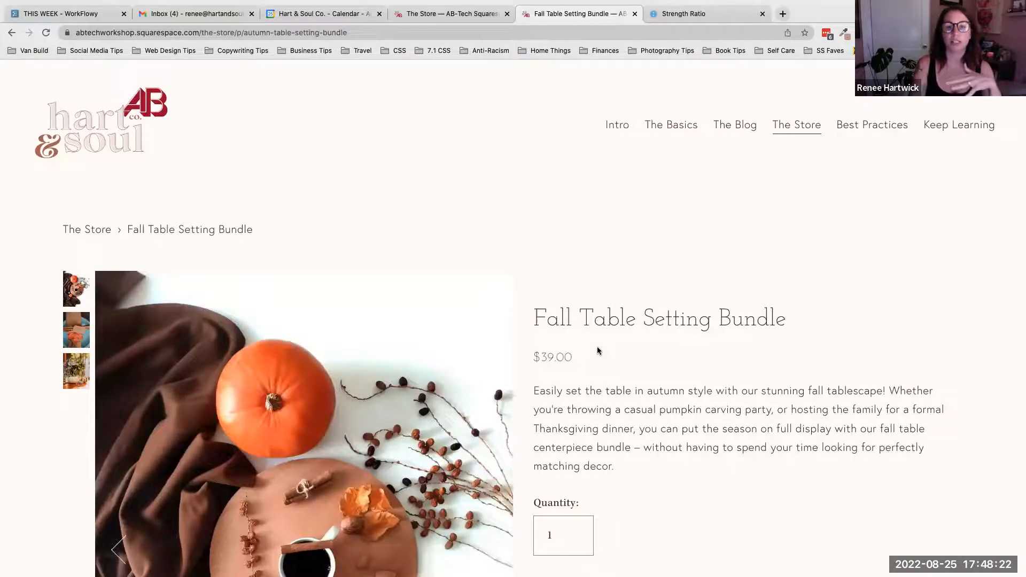
pyautogui.scroll(-5, 598, 350)
pyautogui.scroll(-4, 598, 351)
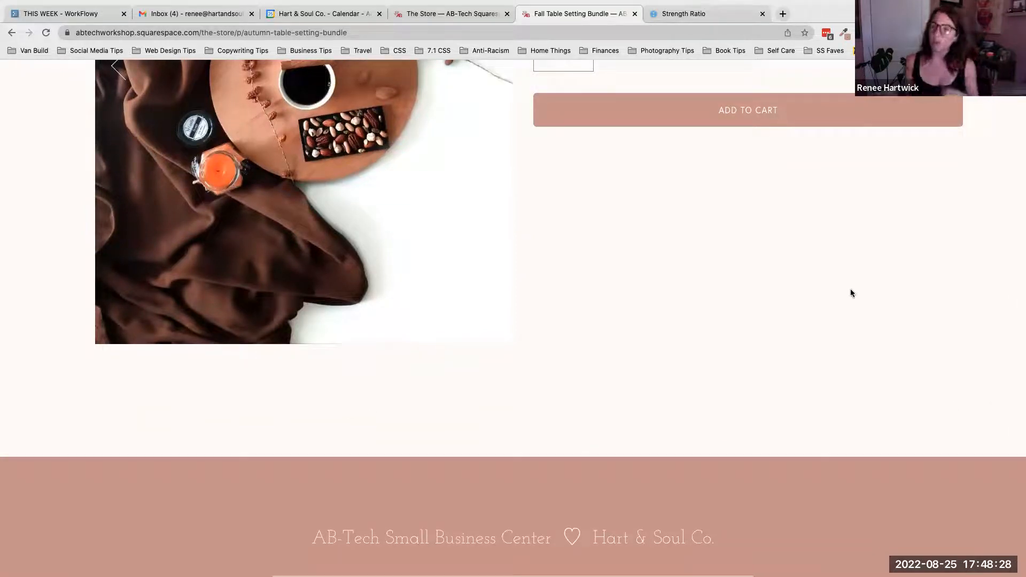
pyautogui.click(472, 15)
pyautogui.scroll(1, 469, 270)
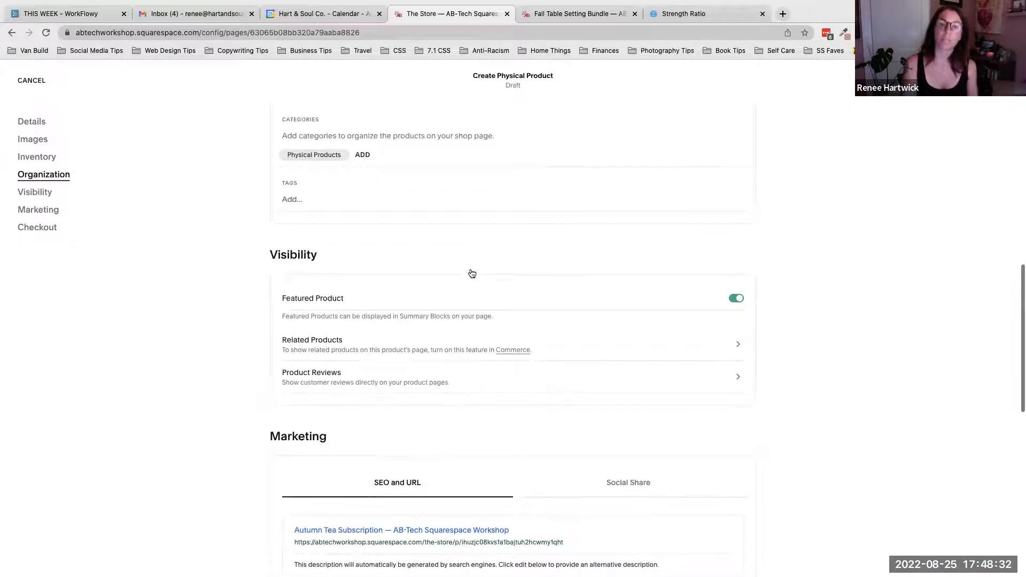
pyautogui.scroll(-1, 472, 273)
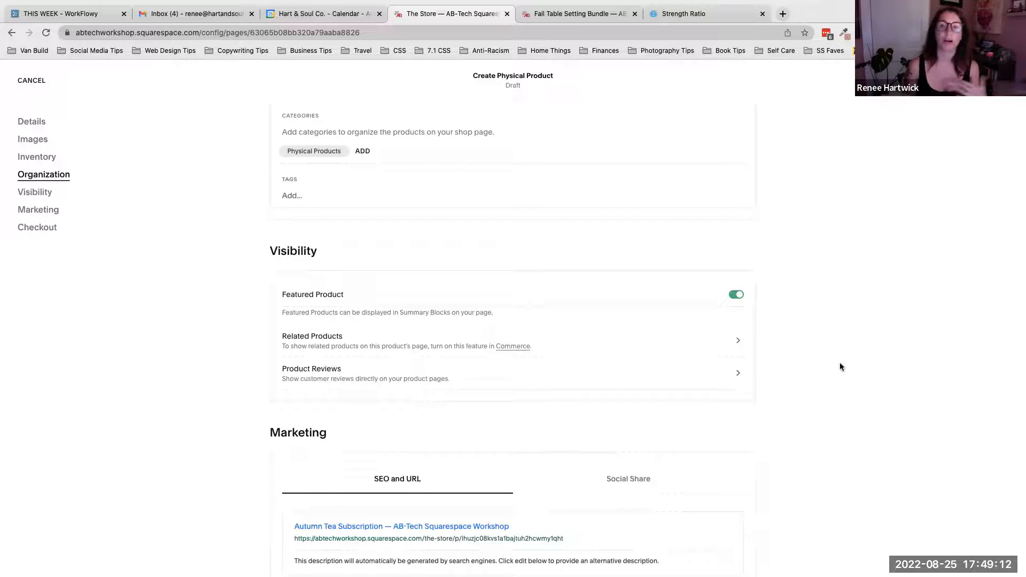
# Review the draft product's form from the Details section through Images, Inventory, Organization, Visibility and Marketing.
pyautogui.scroll(15, 840, 366)
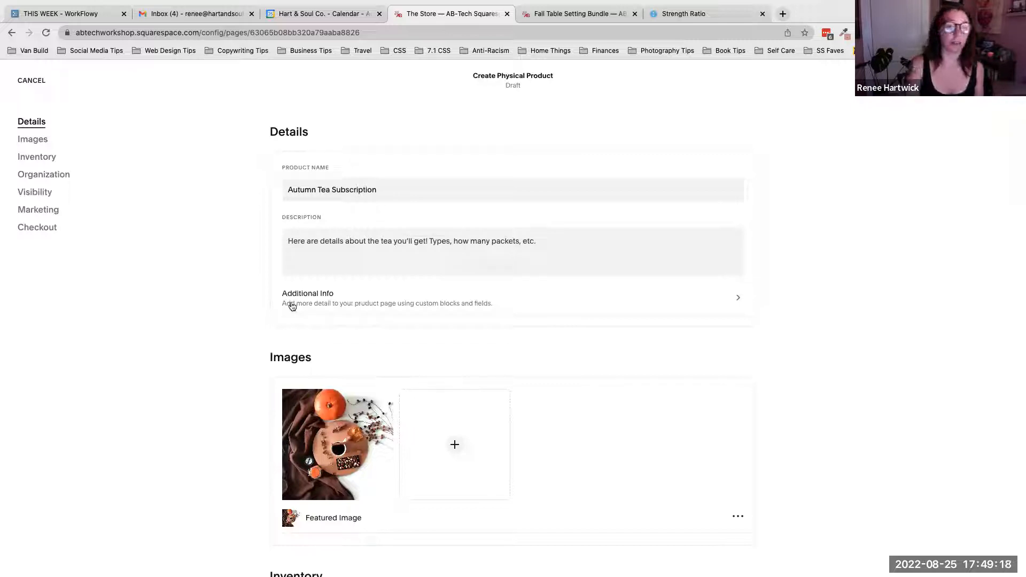
pyautogui.scroll(-3, 242, 330)
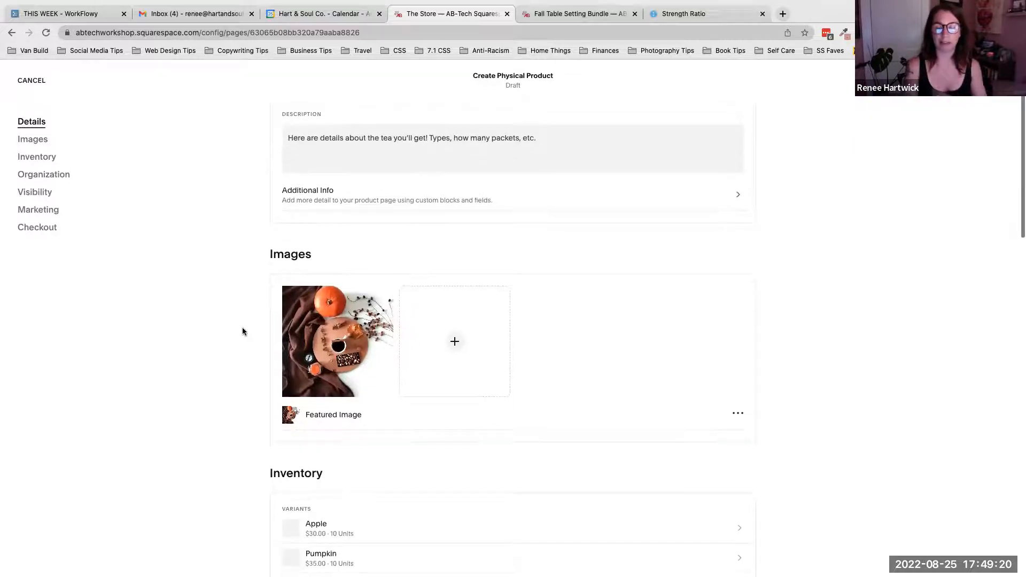
pyautogui.scroll(-10, 242, 332)
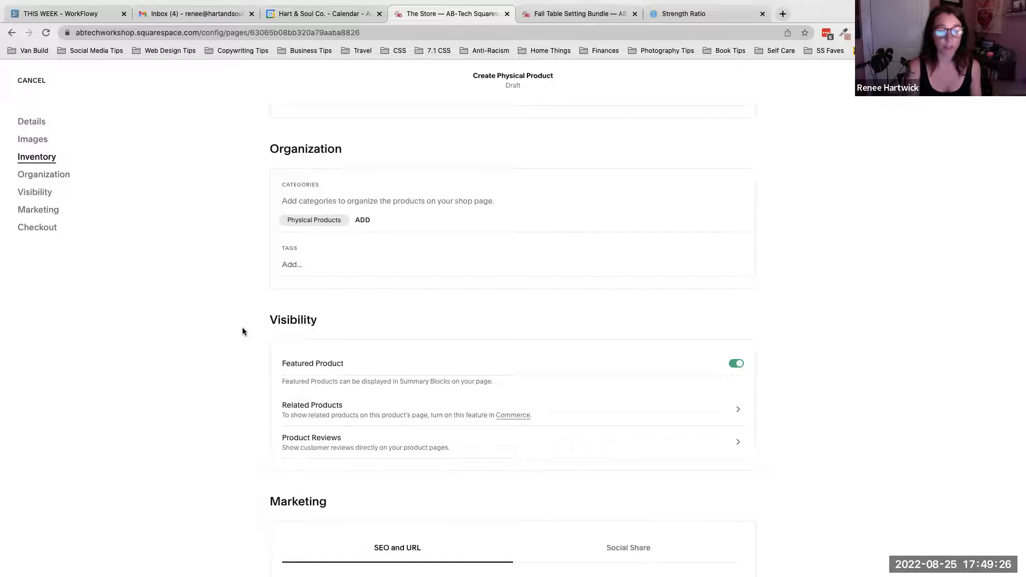
pyautogui.scroll(-2, 242, 331)
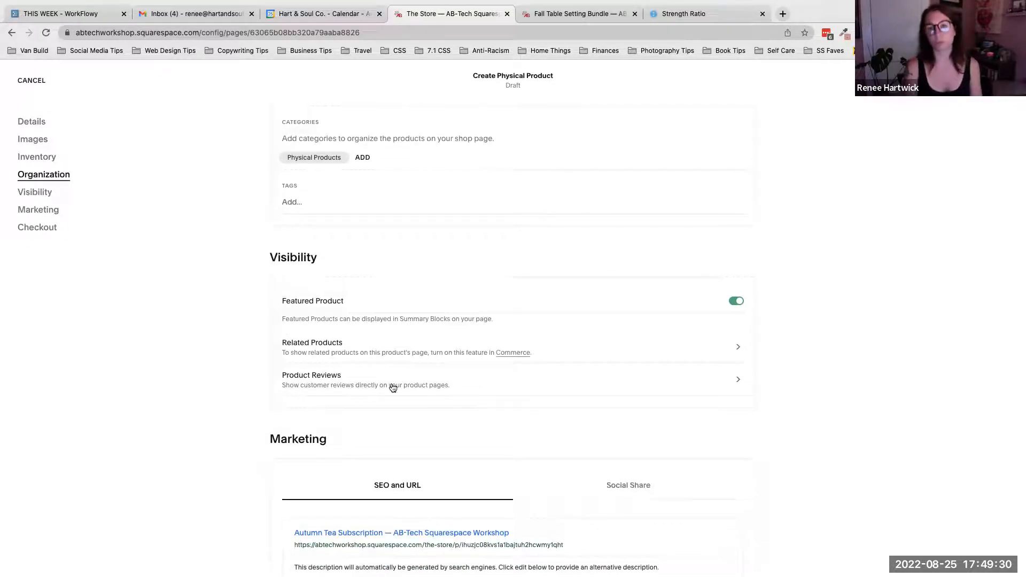
pyautogui.scroll(-5, 393, 388)
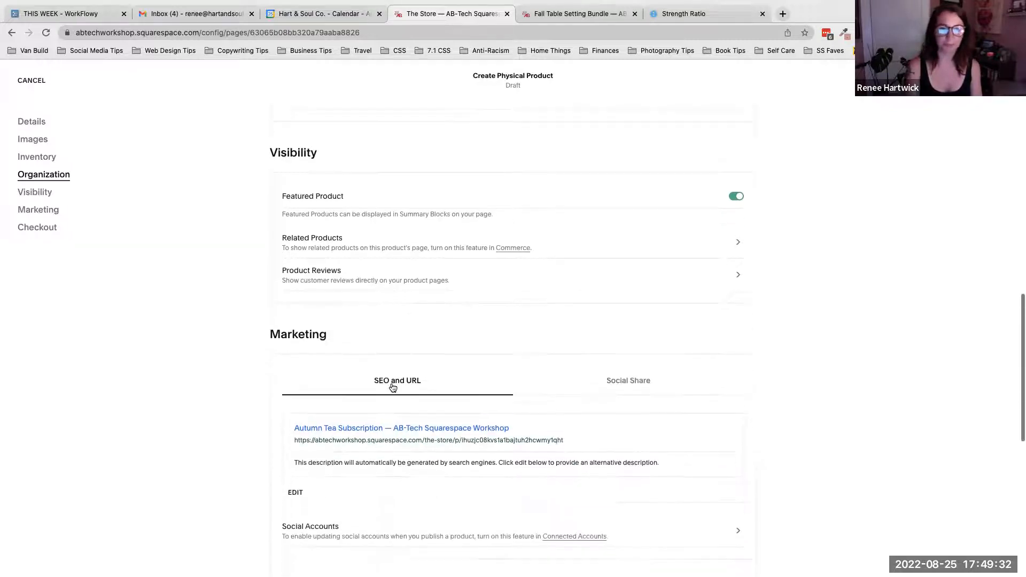
# Go back to the live store's main page and expand The Product Editor section to examine its Visibility and Marketing guide links.
pyautogui.click(588, 14)
pyautogui.scroll(-2, 540, 367)
pyautogui.scroll(15, 540, 372)
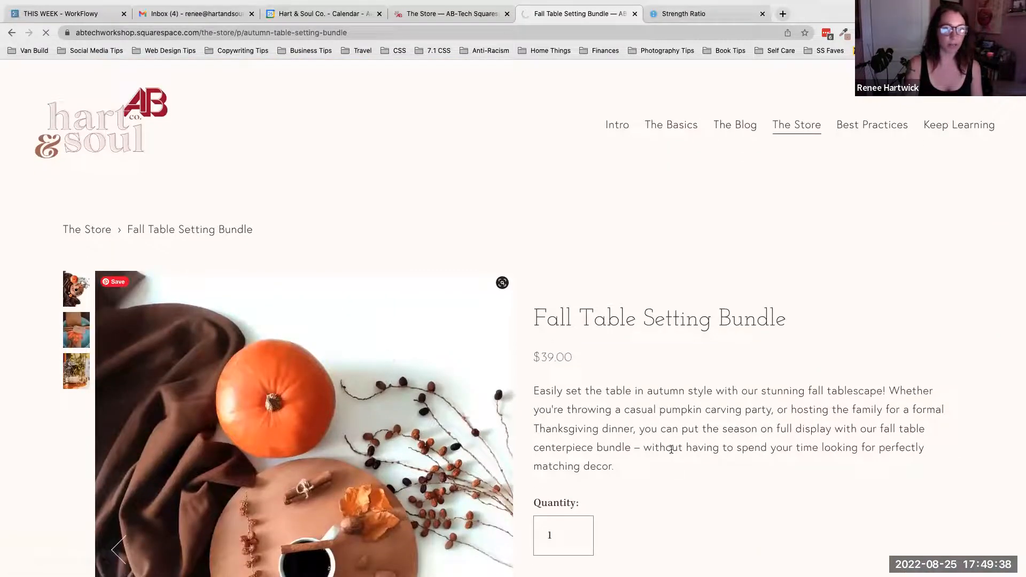
pyautogui.click(93, 230)
pyautogui.scroll(-20, 671, 450)
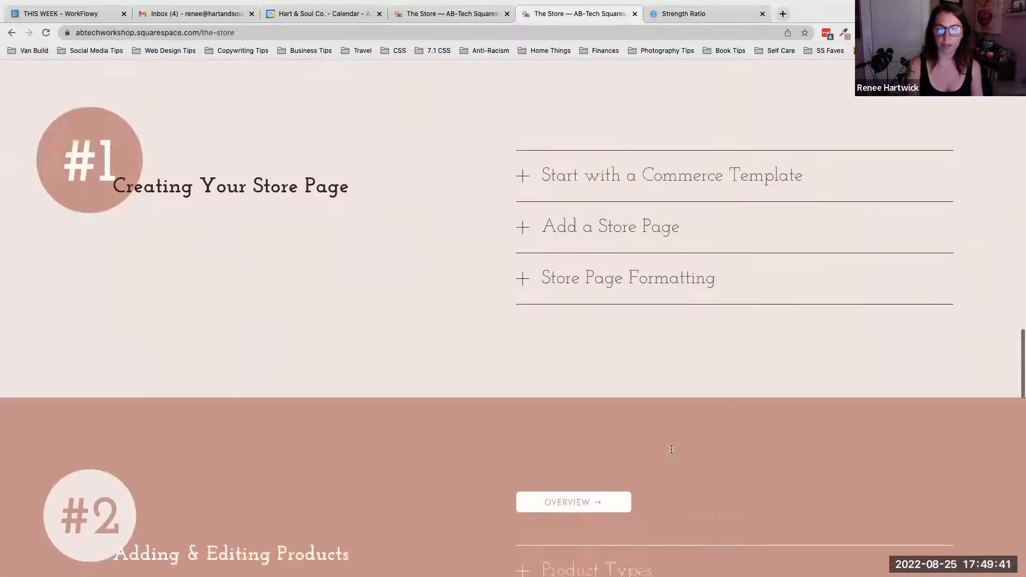
pyautogui.scroll(-5, 671, 450)
pyautogui.click(653, 402)
pyautogui.scroll(-2, 656, 453)
pyautogui.scroll(-3, 653, 450)
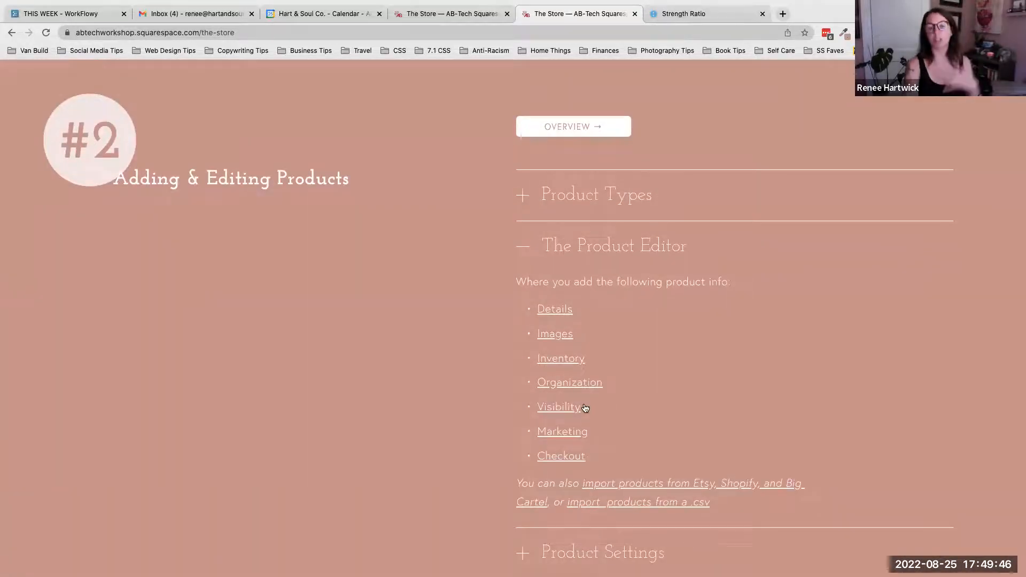
pyautogui.scroll(-2, 587, 408)
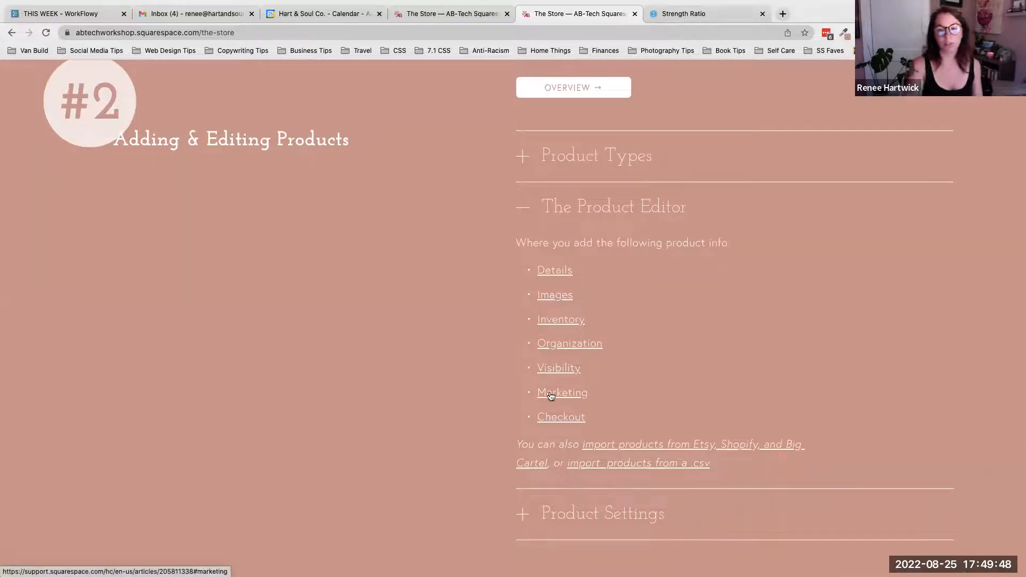
# In the draft product's Marketing settings, set the SEO URL slug to autumn-tea-subscription and apply it.
pyautogui.click(439, 14)
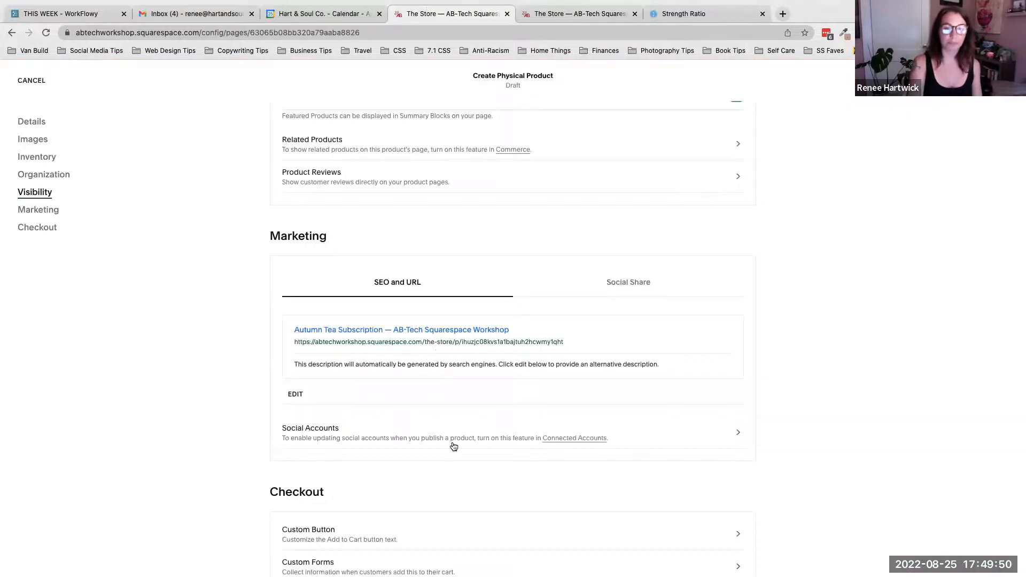
pyautogui.scroll(-1, 453, 446)
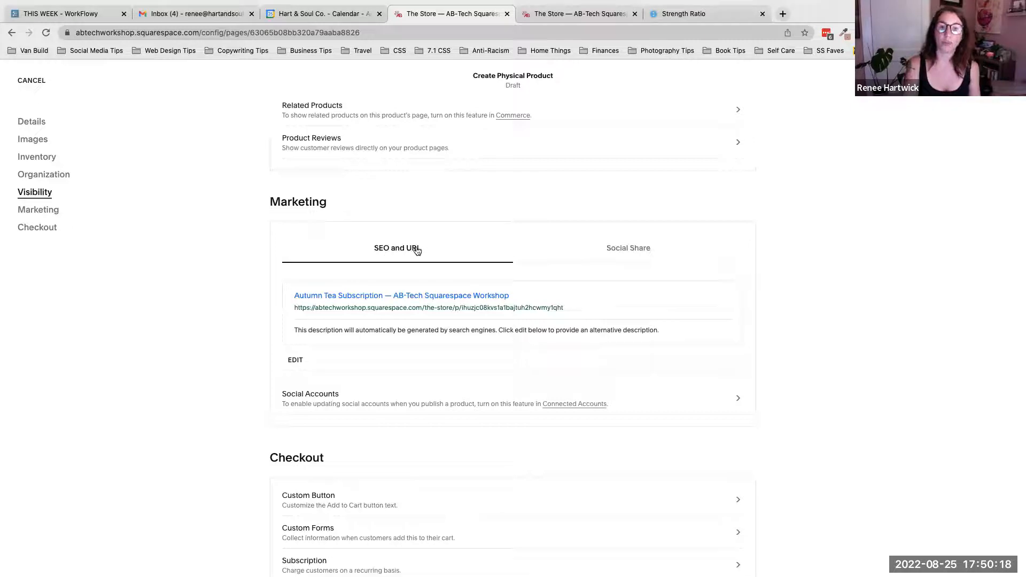
pyautogui.click(294, 362)
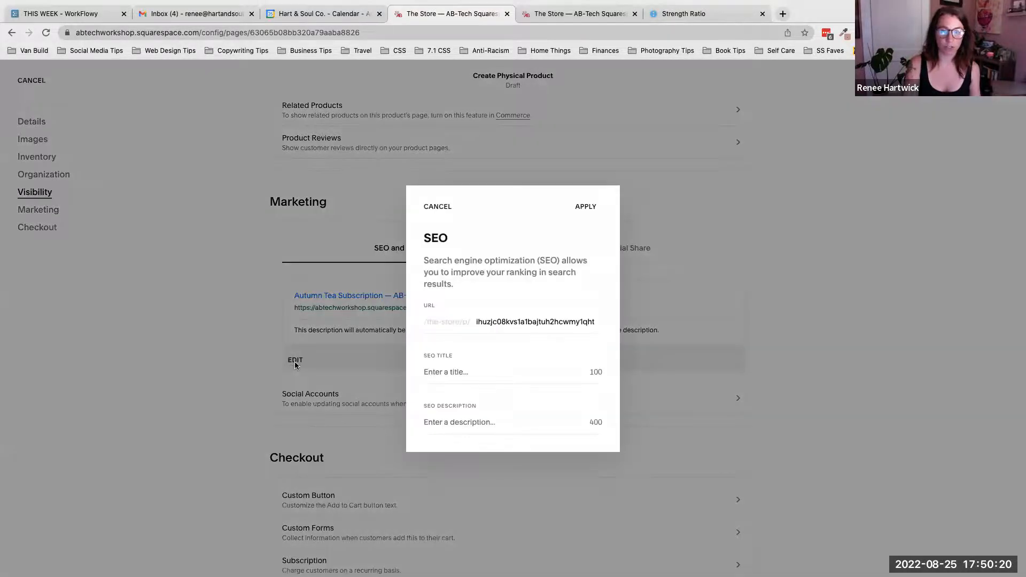
pyautogui.doubleClick(486, 321)
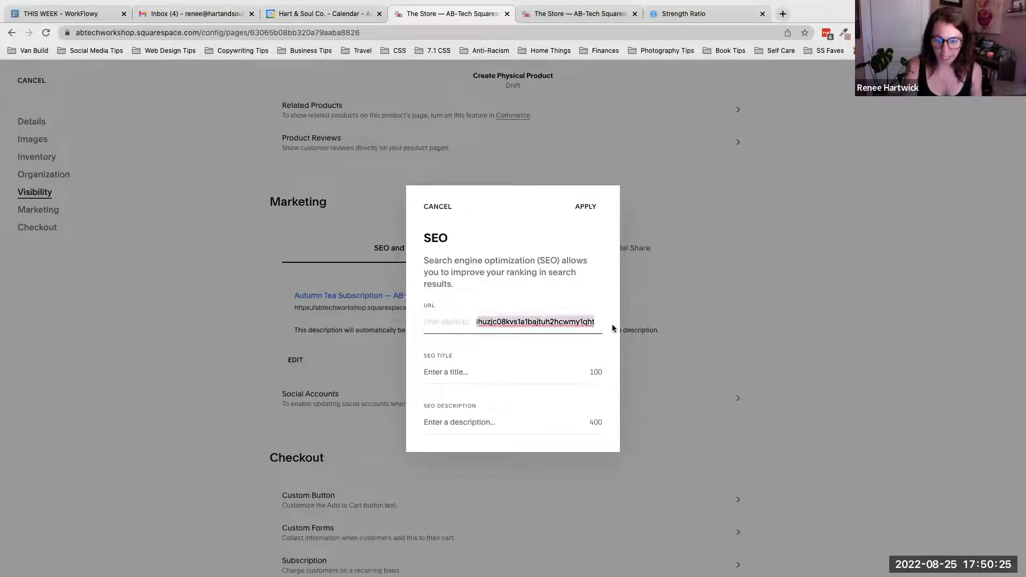
pyautogui.click(558, 321)
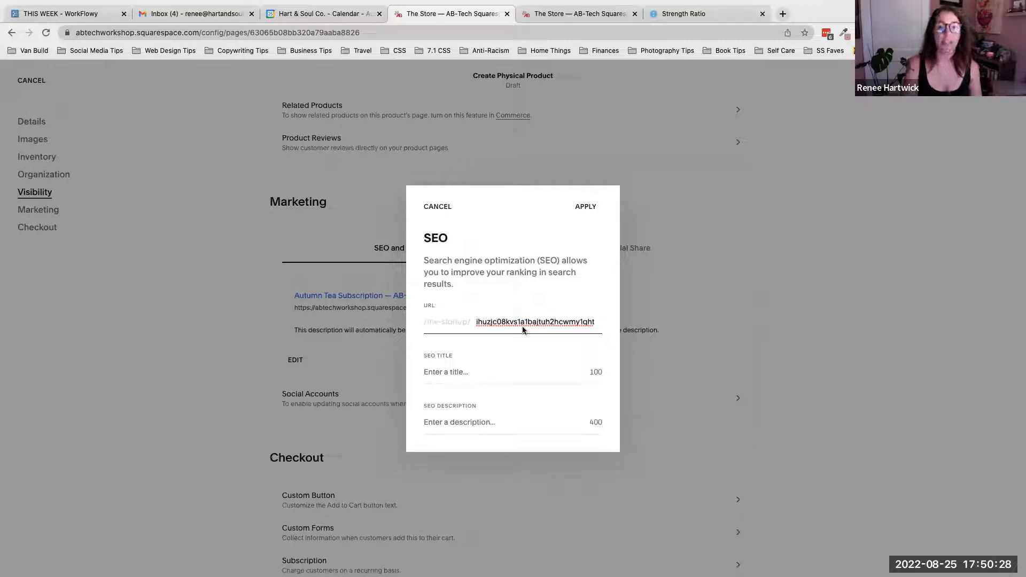
pyautogui.doubleClick(492, 320)
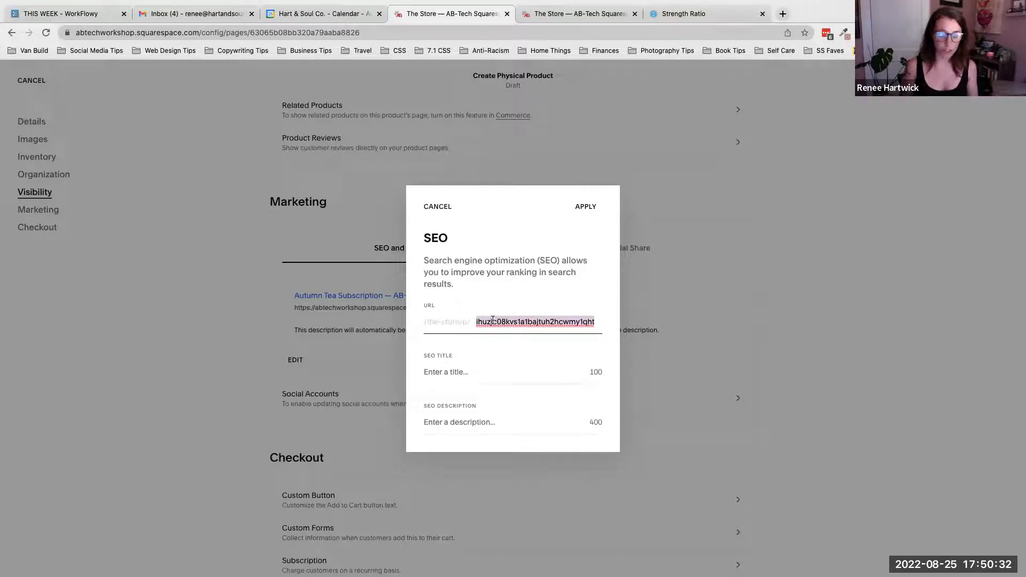
pyautogui.write('autumn-')
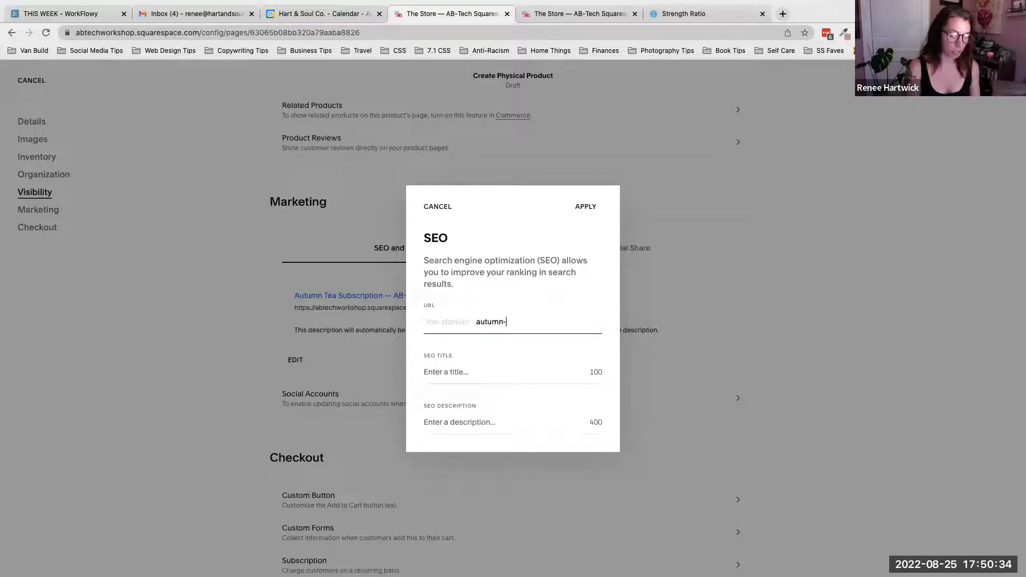
pyautogui.write('tea-subscri')
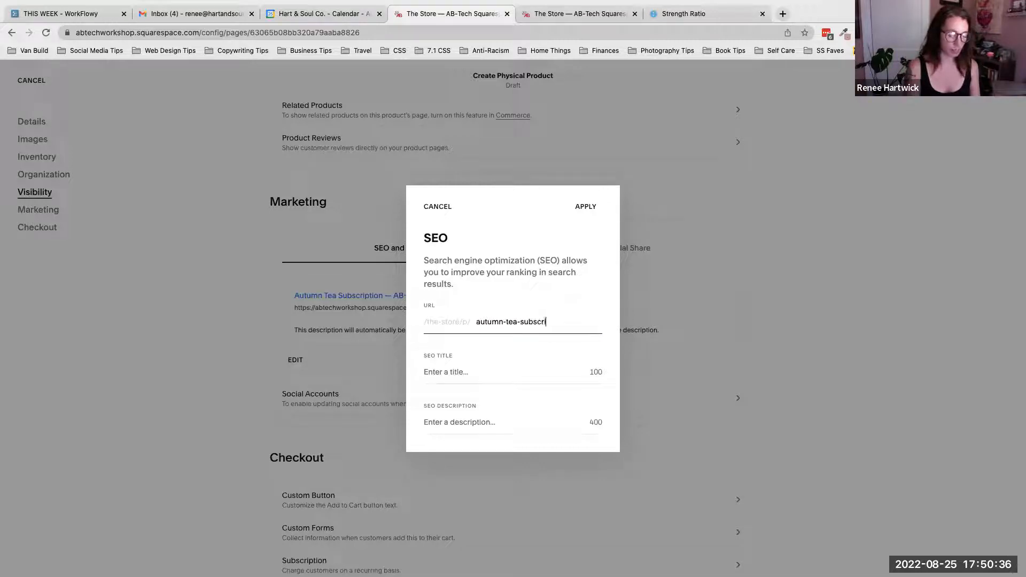
pyautogui.write('ption')
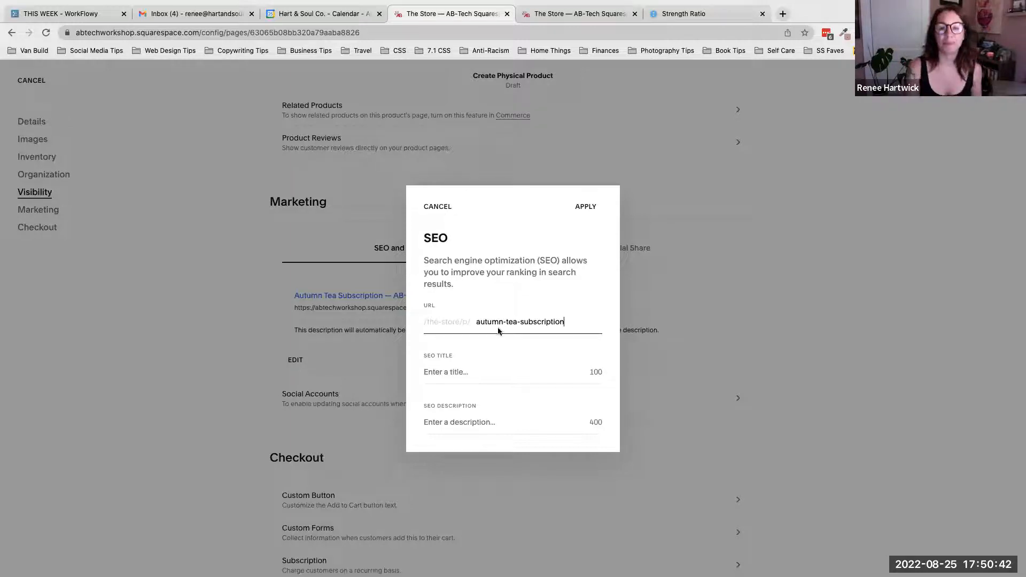
pyautogui.click(451, 374)
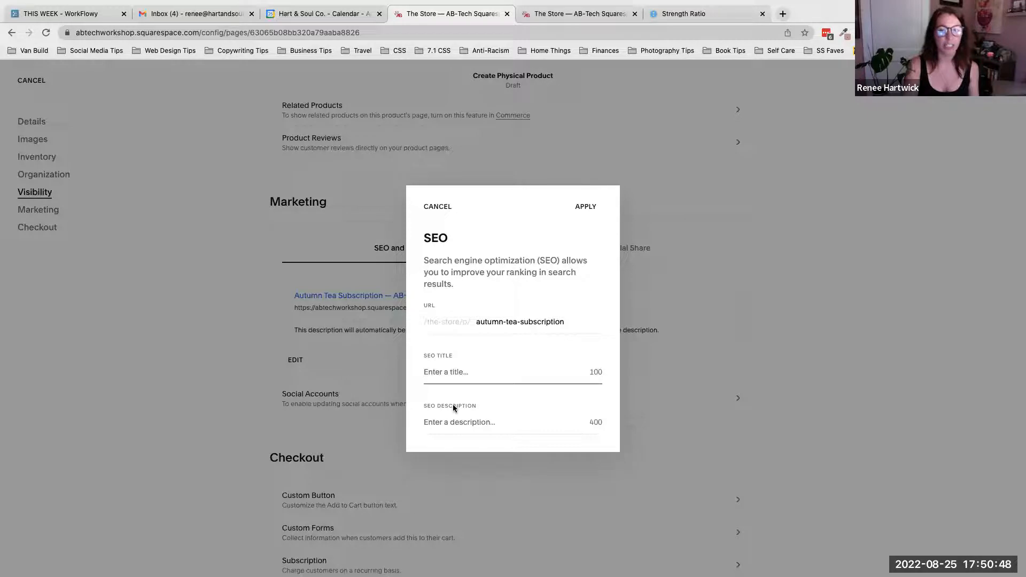
pyautogui.click(578, 210)
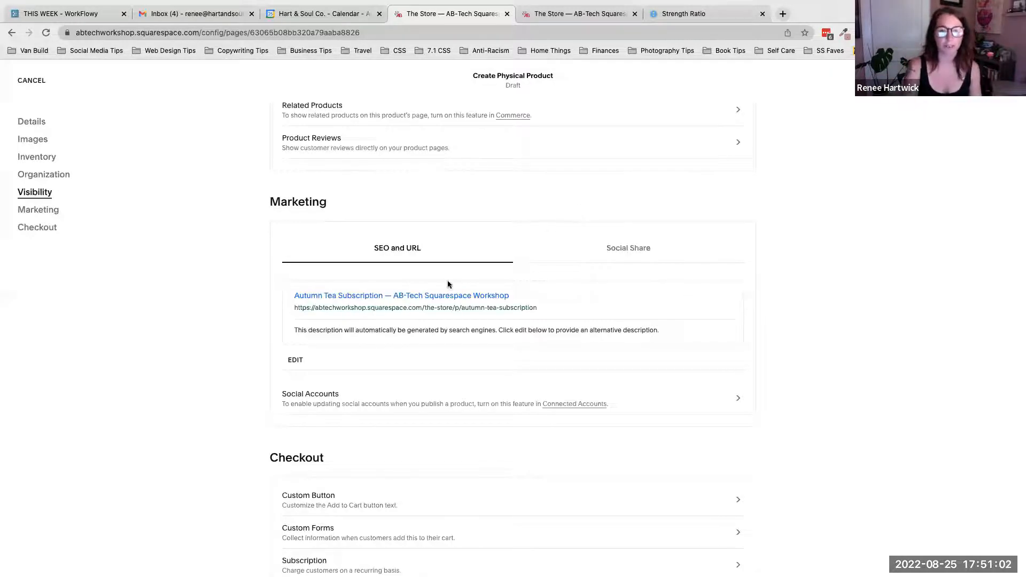
# Examine the product's full URL and its slug in the SEO and URL preview.
pyautogui.moveTo(540, 310); pyautogui.dragTo(287, 309)
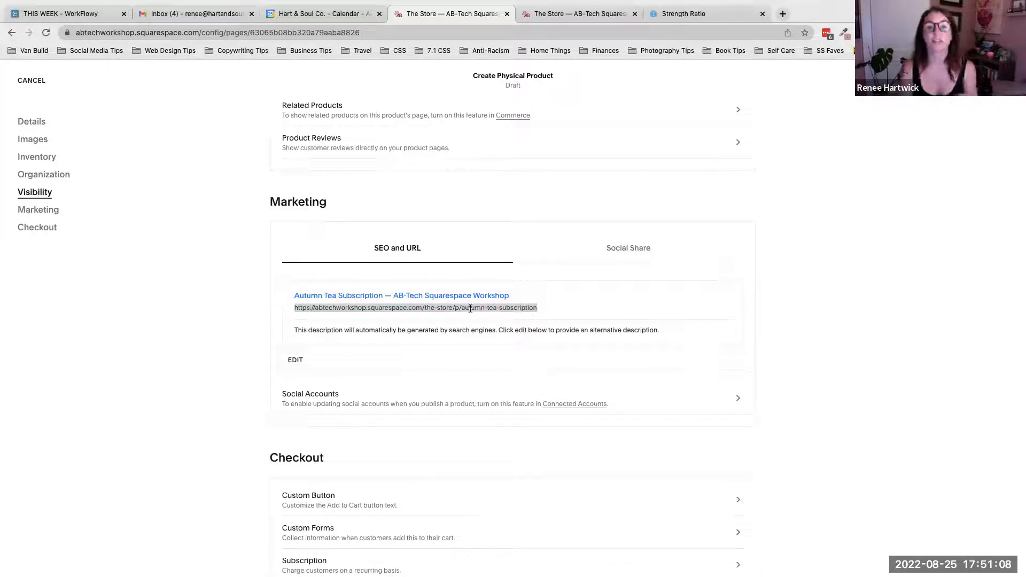
pyautogui.click(541, 313)
pyautogui.moveTo(541, 313); pyautogui.dragTo(461, 309)
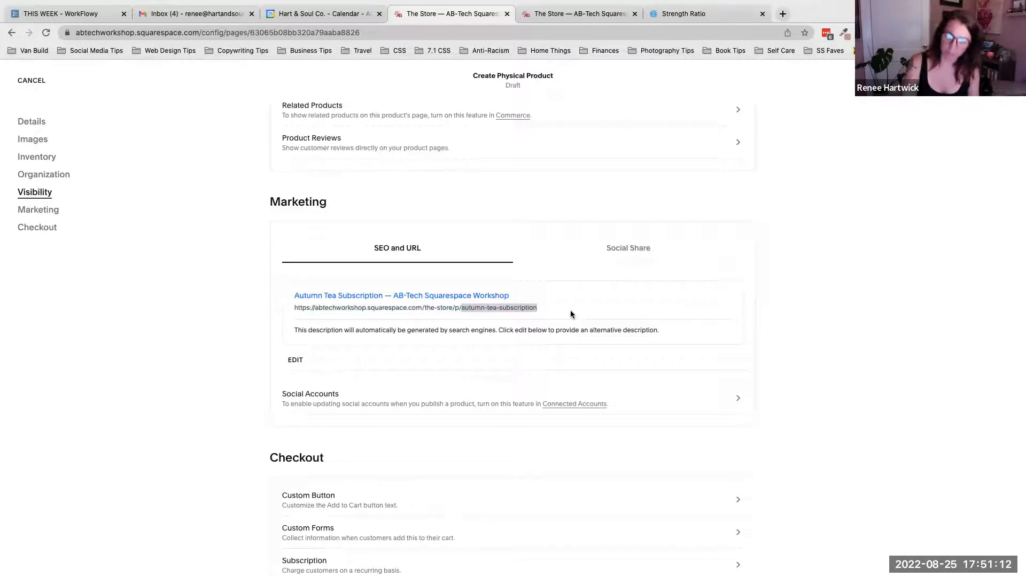
pyautogui.click(571, 312)
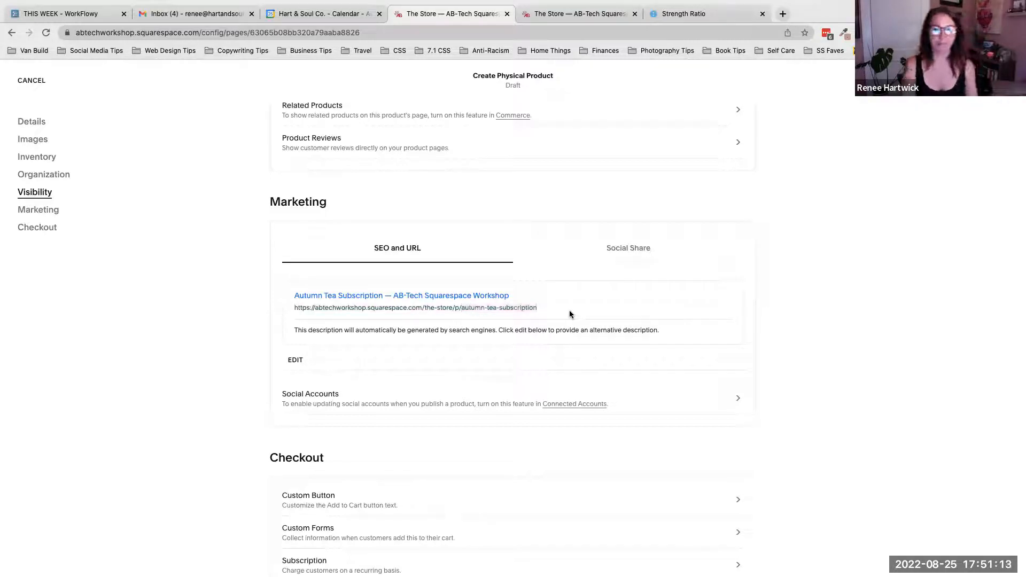
# Review the product's Social Share image, title and link preview, and return to the SEO and URL view under Marketing.
pyautogui.click(642, 248)
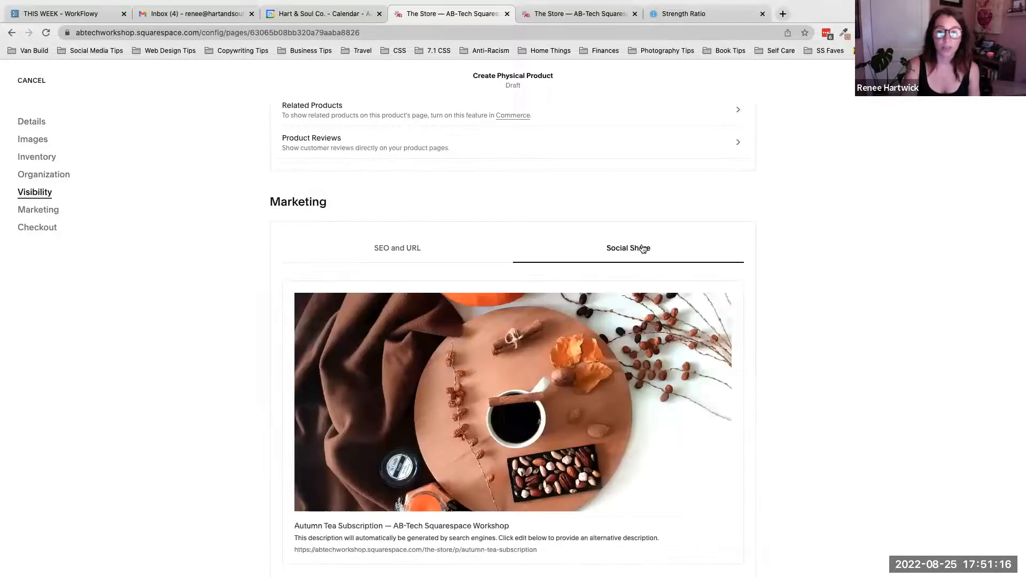
pyautogui.scroll(-3, 645, 264)
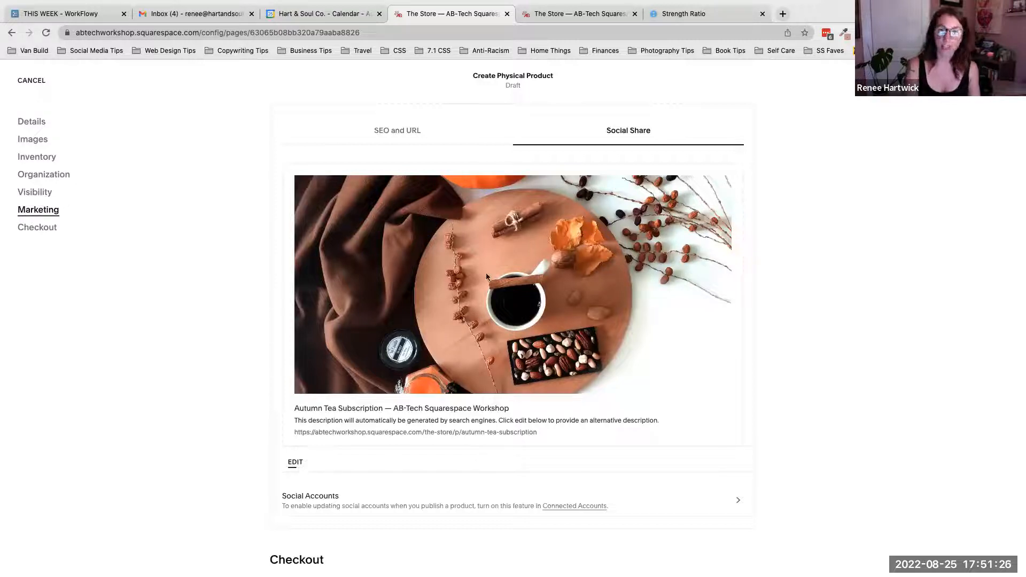
pyautogui.scroll(-2, 565, 310)
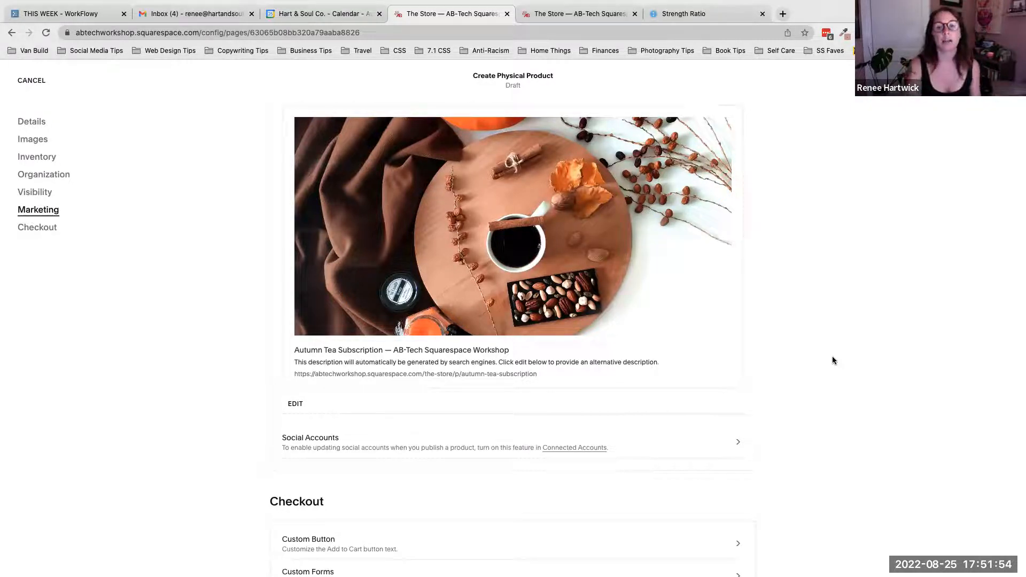
pyautogui.scroll(3, 479, 410)
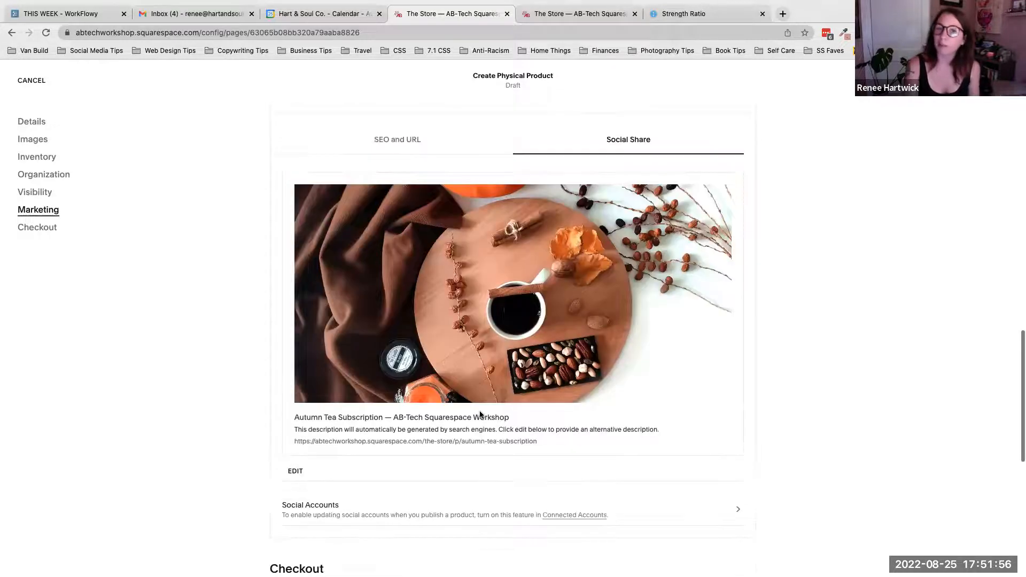
pyautogui.click(409, 165)
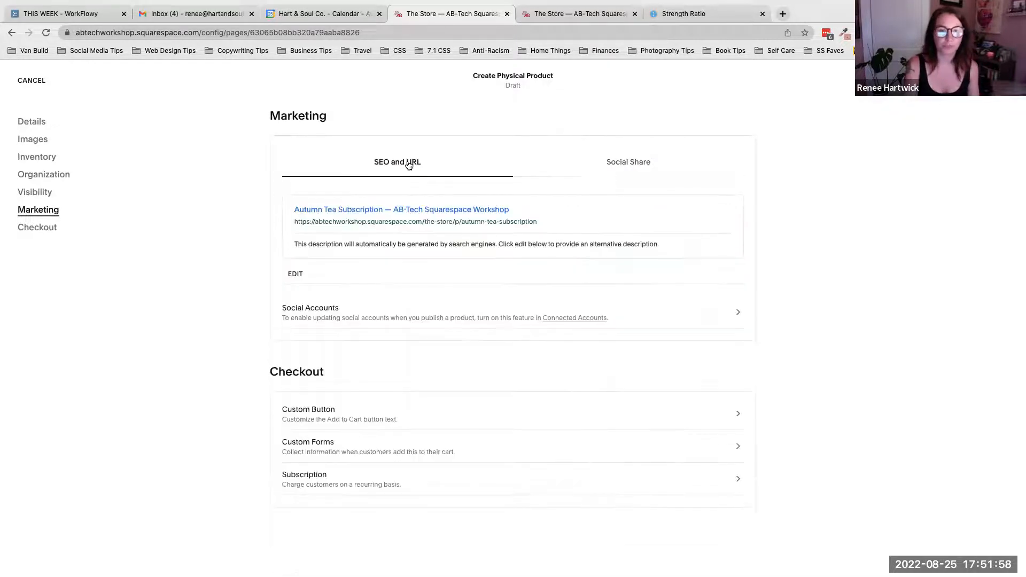
pyautogui.moveTo(328, 117); pyautogui.dragTo(261, 117)
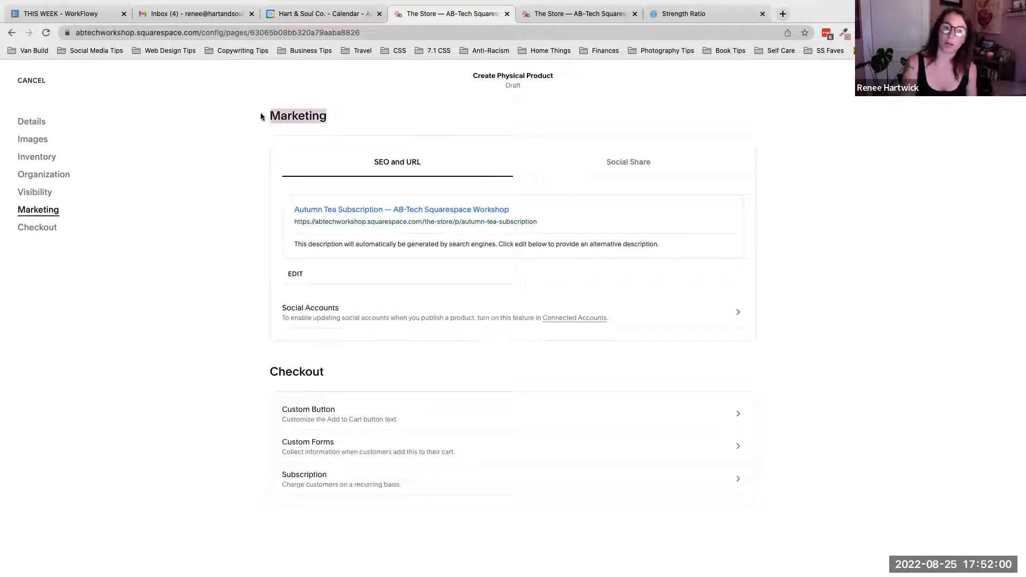
pyautogui.click(806, 321)
# Look over the draft's Checkout options and the Checkout guide link in the live store's The Product Editor section.
pyautogui.scroll(-2, 796, 350)
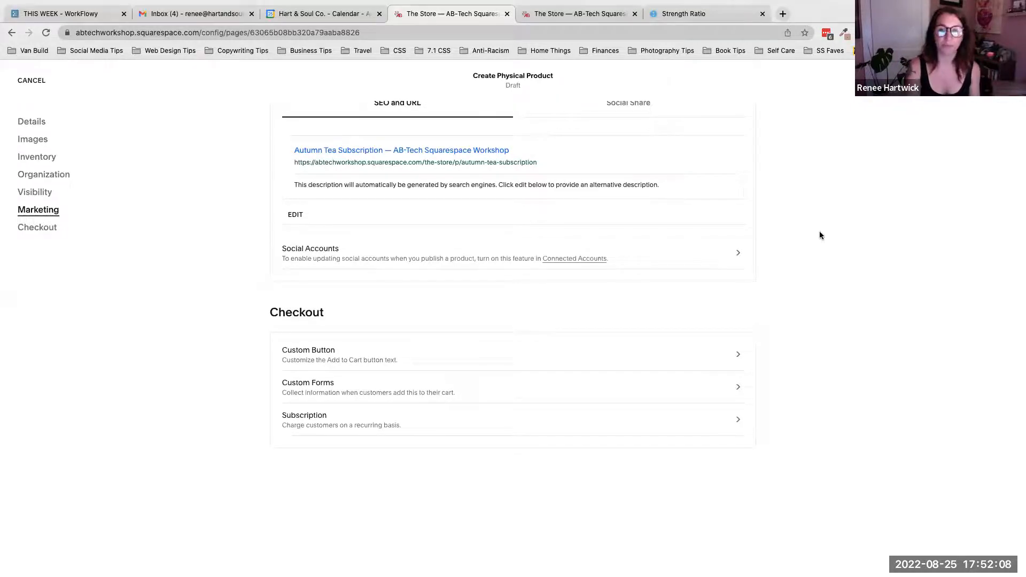
pyautogui.click(581, 14)
pyautogui.scroll(-2, 618, 346)
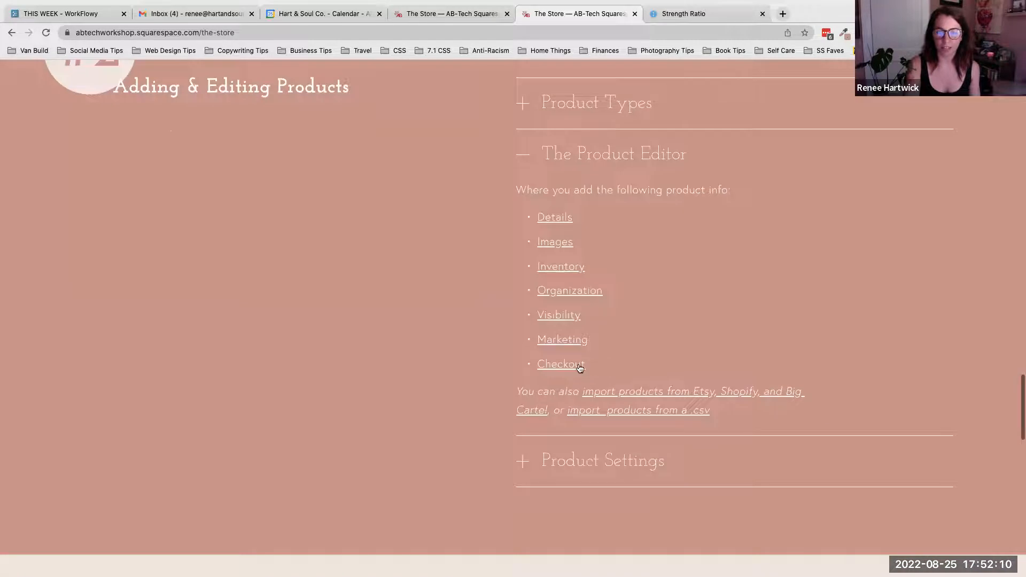
# Enable a custom purchase button label for the draft product, set it to Subscribe and apply it.
pyautogui.click(410, 10)
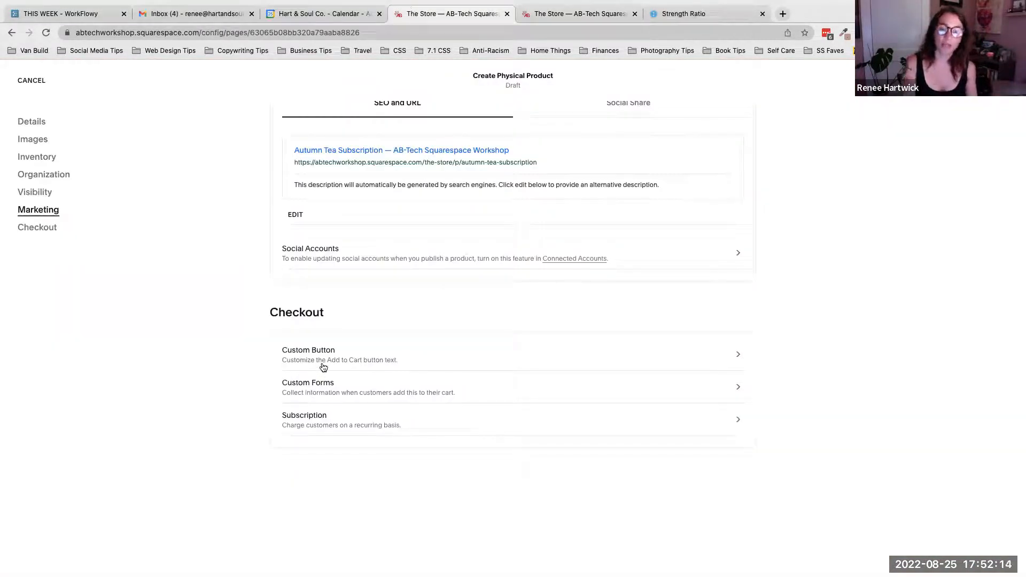
pyautogui.click(363, 366)
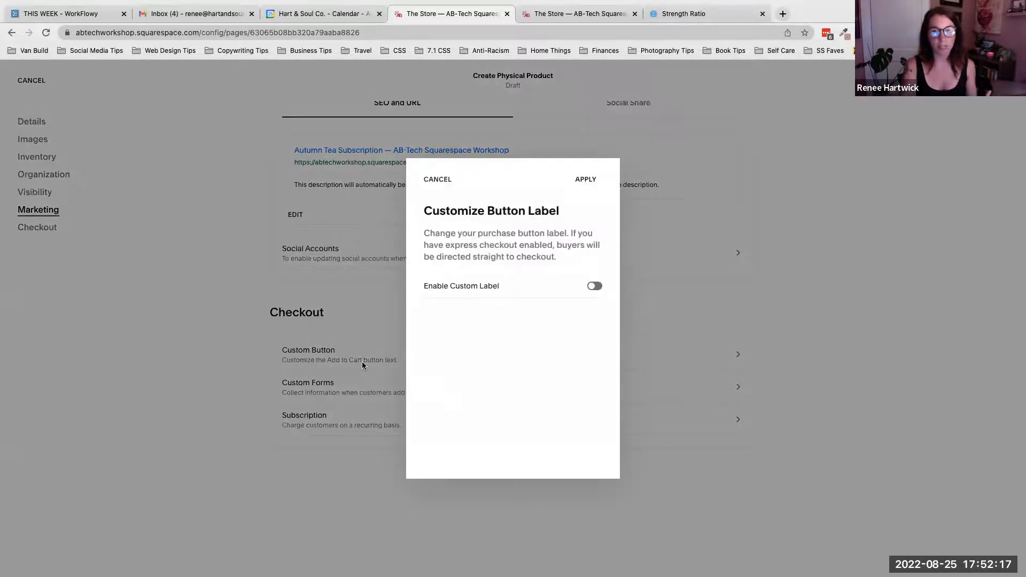
pyautogui.click(593, 287)
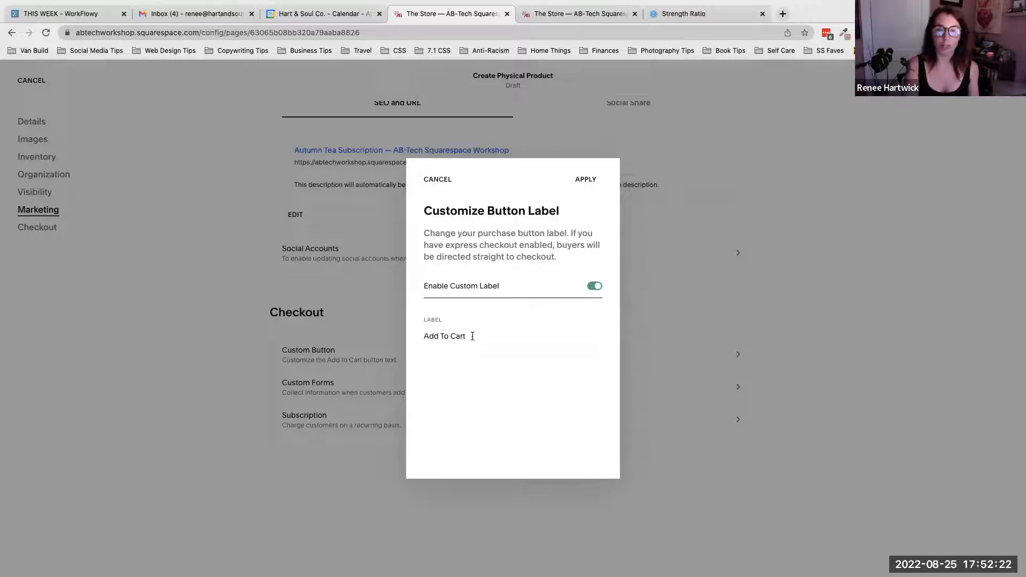
pyautogui.moveTo(472, 336); pyautogui.dragTo(415, 339)
pyautogui.write('Subscribe')
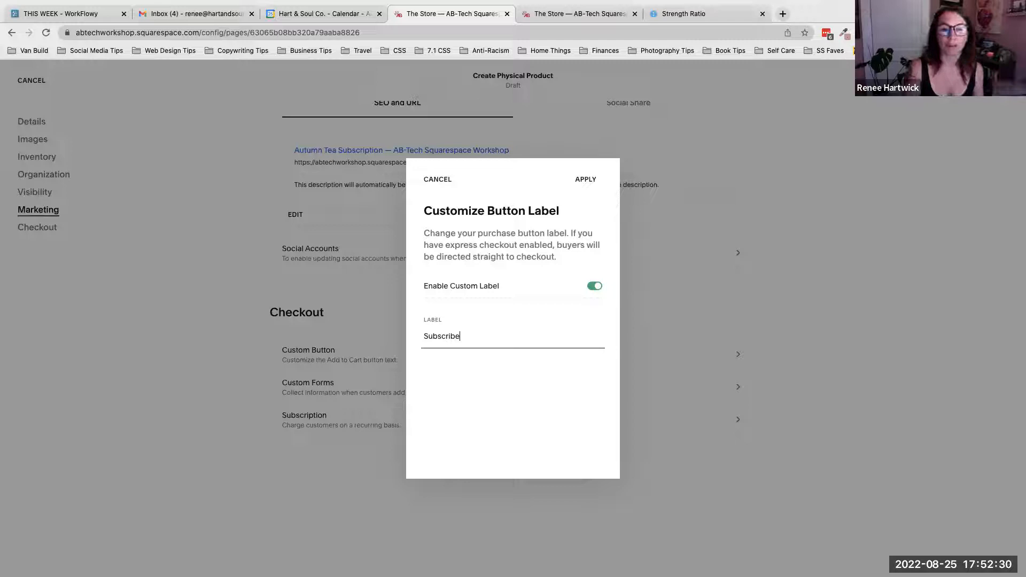
pyautogui.click(584, 181)
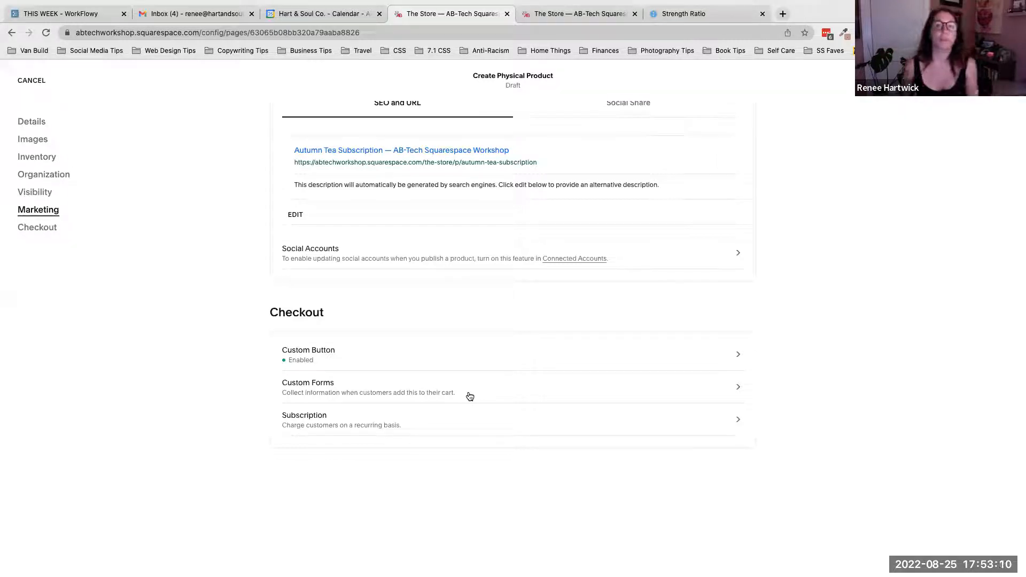
# Create a new custom form for the product's checkout and add a Name field to it.
pyautogui.click(315, 387)
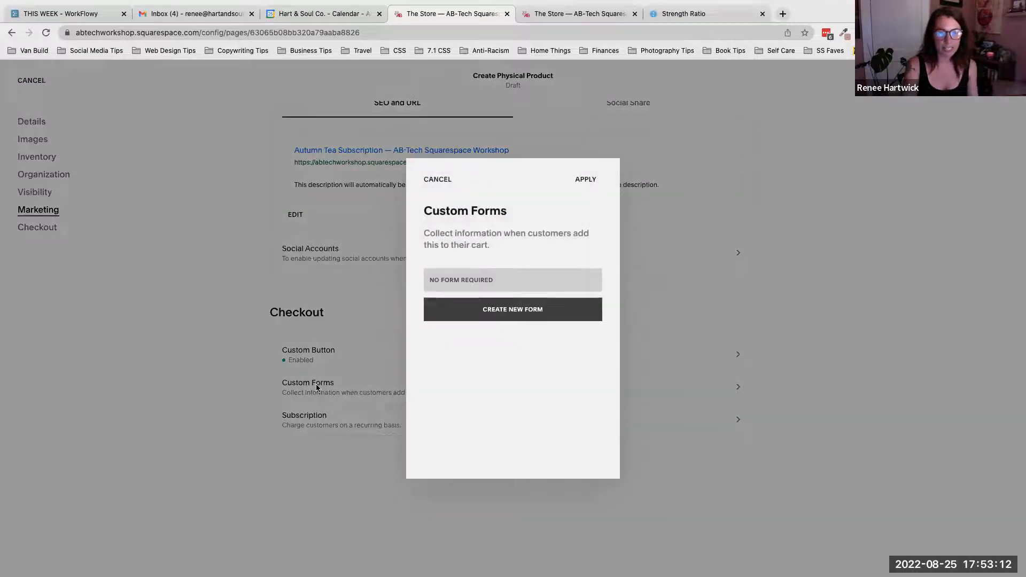
pyautogui.click(524, 316)
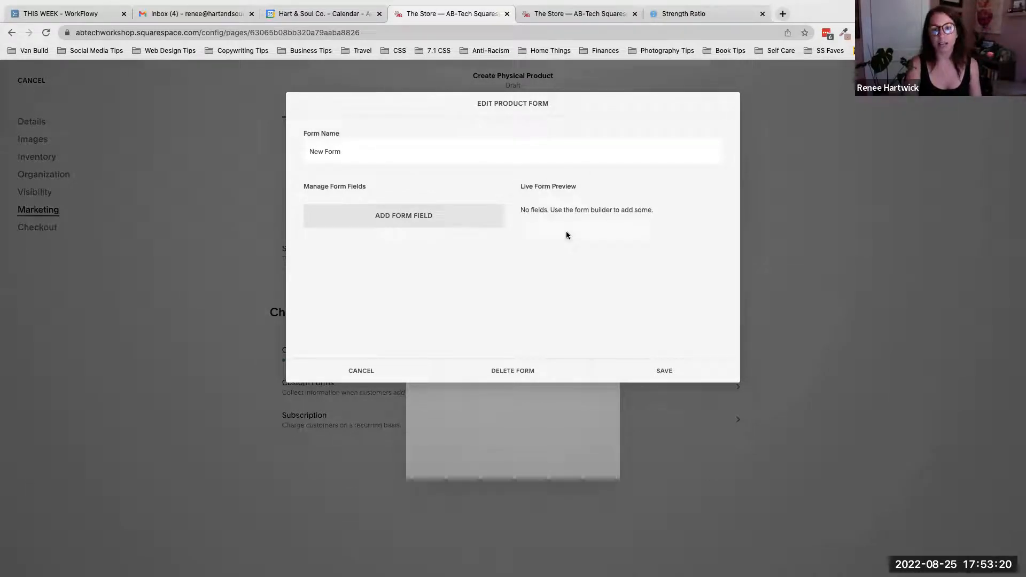
pyautogui.click(400, 219)
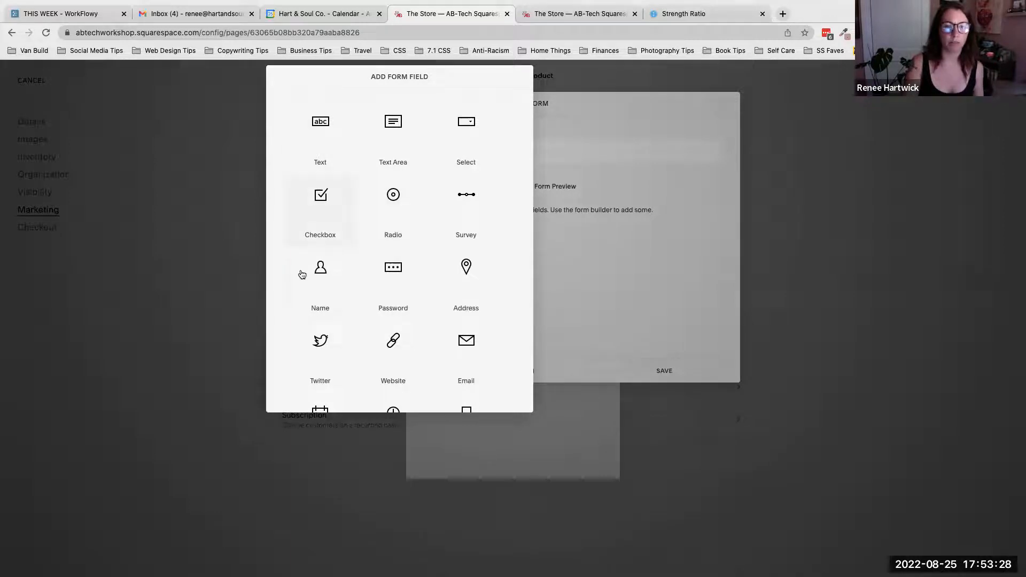
pyautogui.click(319, 271)
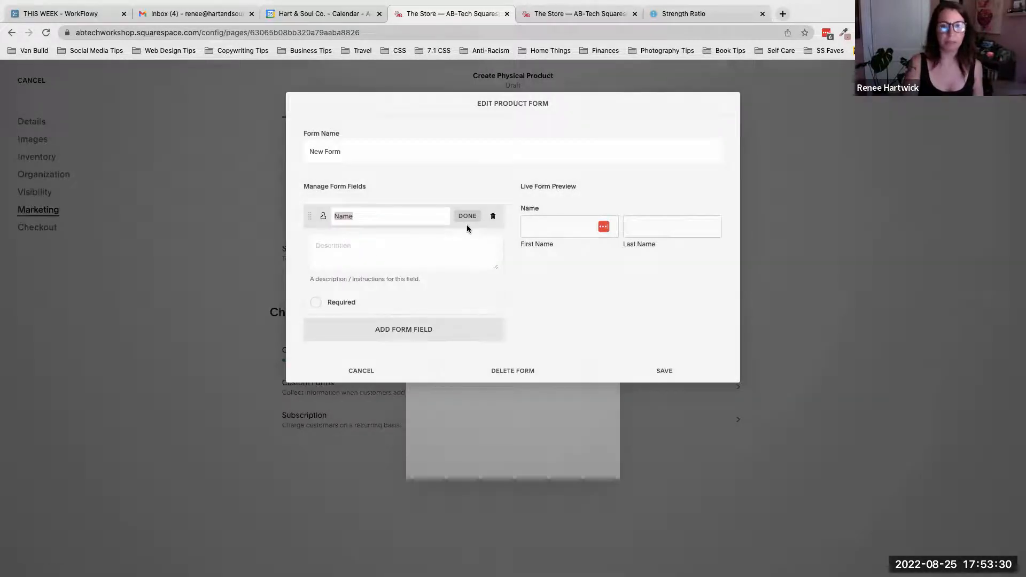
pyautogui.click(471, 213)
# Look through the available form field types and add a Text Area field below the Name field.
pyautogui.click(388, 244)
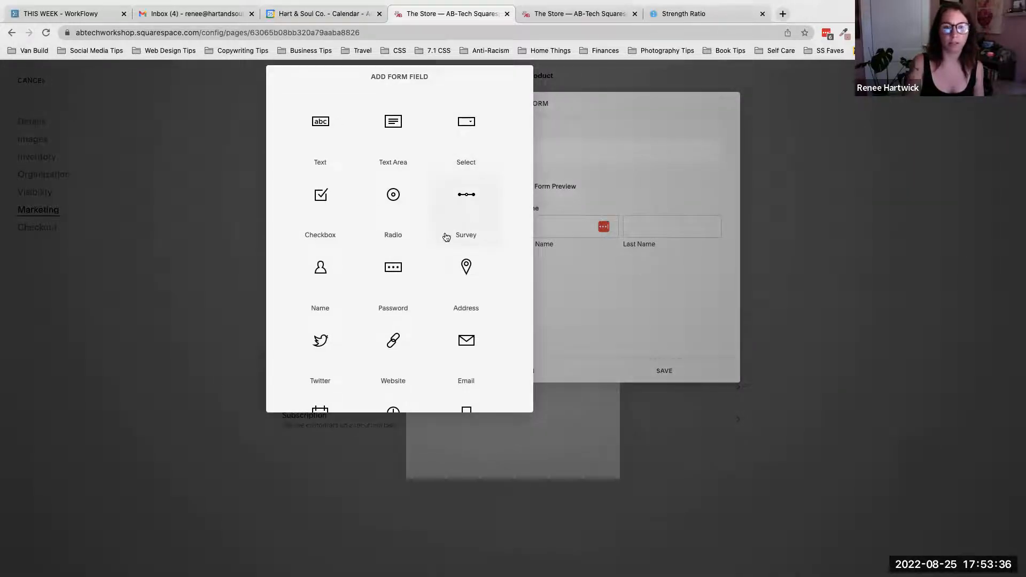
pyautogui.scroll(-2, 434, 245)
pyautogui.scroll(-3, 435, 246)
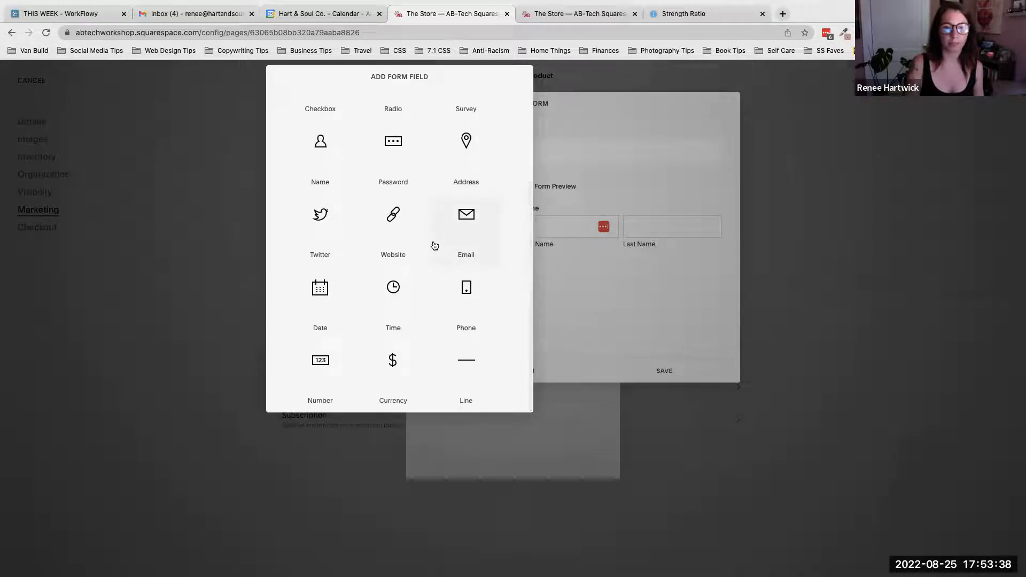
pyautogui.scroll(5, 434, 245)
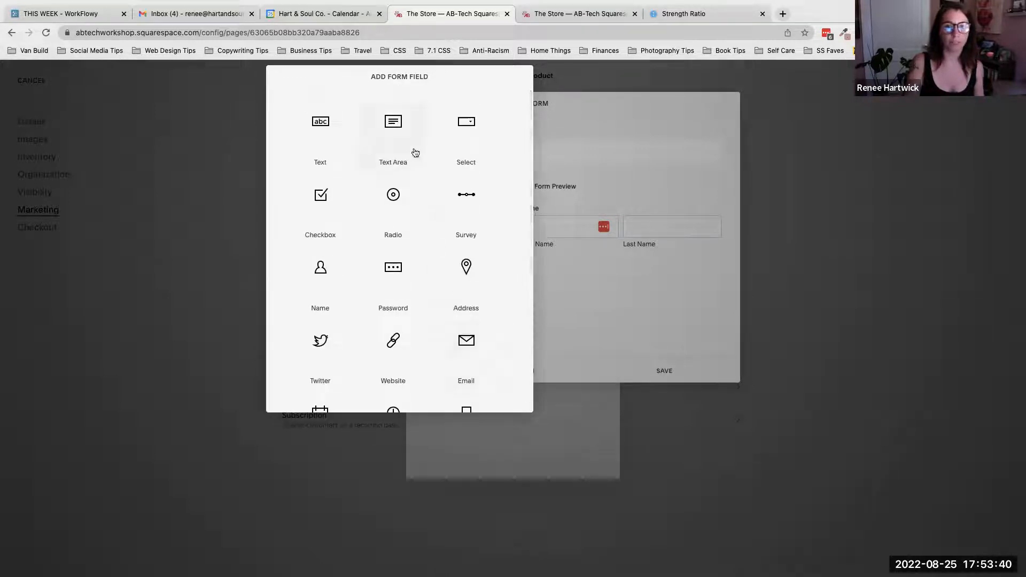
pyautogui.click(402, 152)
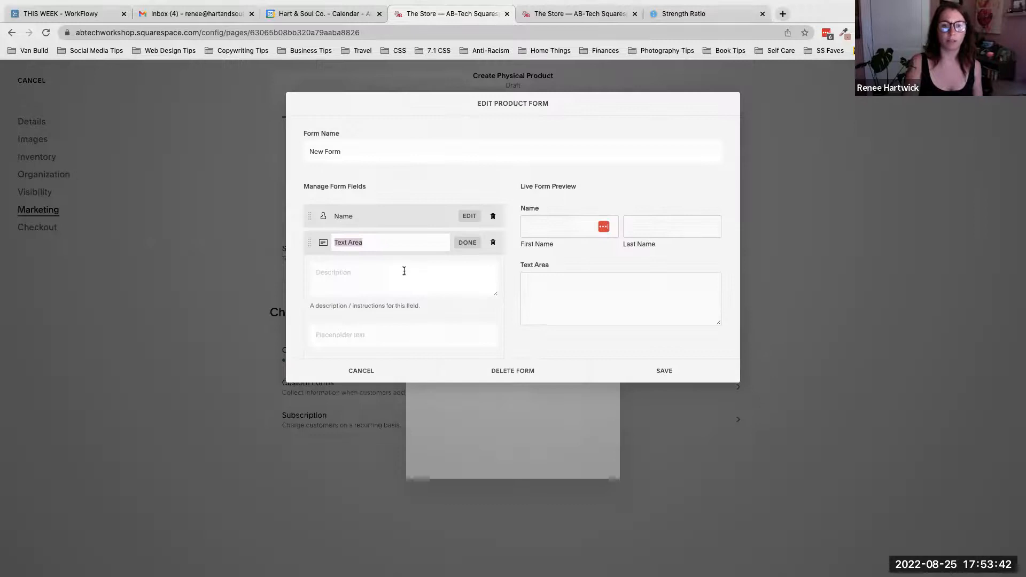
# Title the form's Text Area field "What is your favorite thing about autumn?" and finish editing the field.
pyautogui.write('What is your')
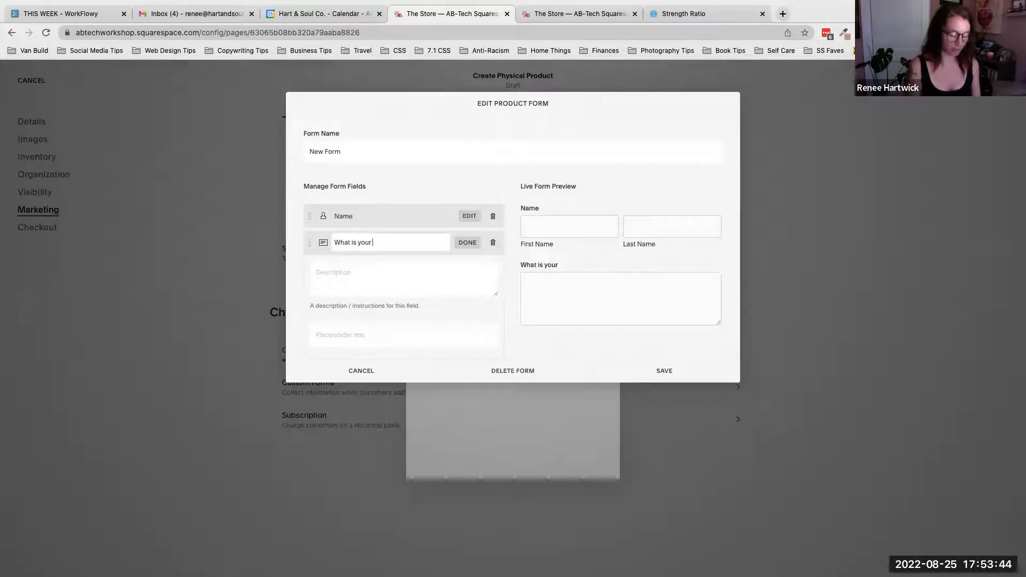
pyautogui.write(' favorite thing ab')
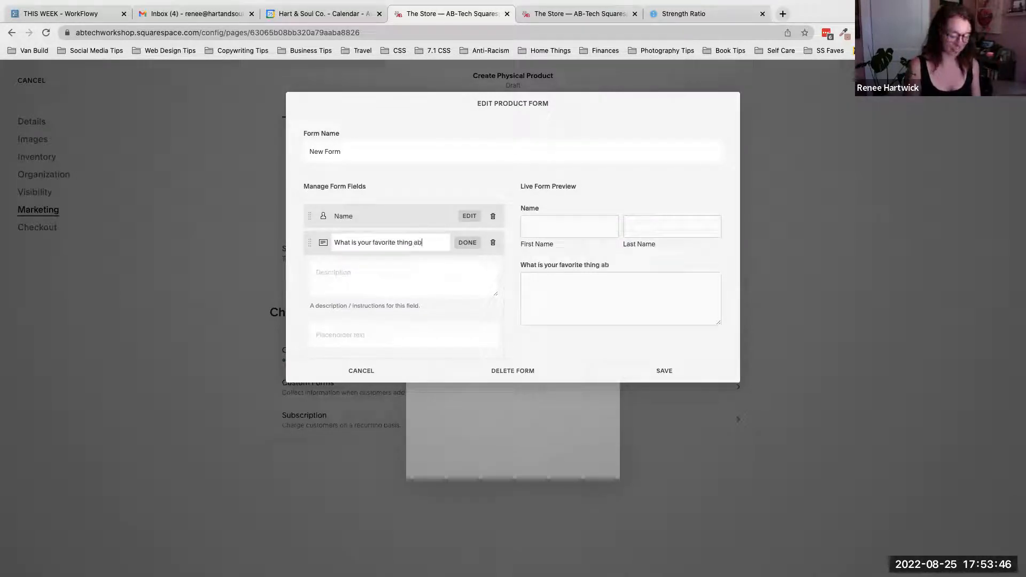
pyautogui.write('out autumn?')
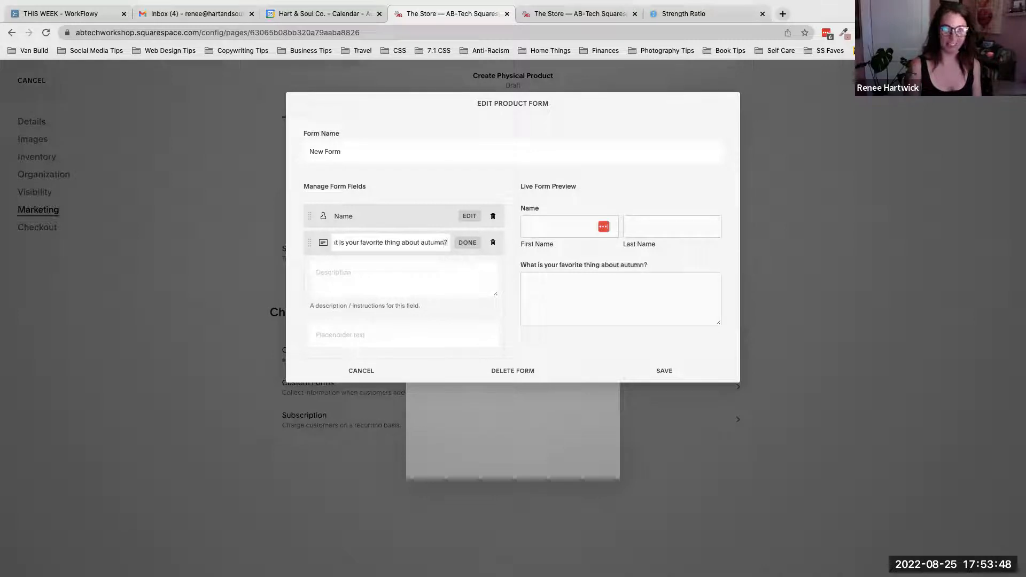
pyautogui.scroll(-2, 469, 246)
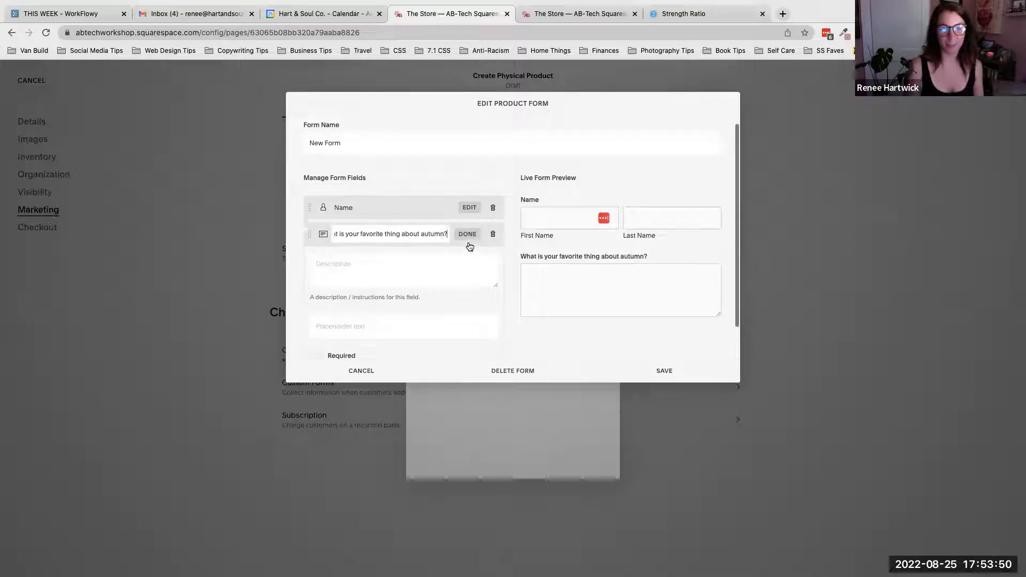
pyautogui.scroll(2, 469, 244)
pyautogui.click(467, 242)
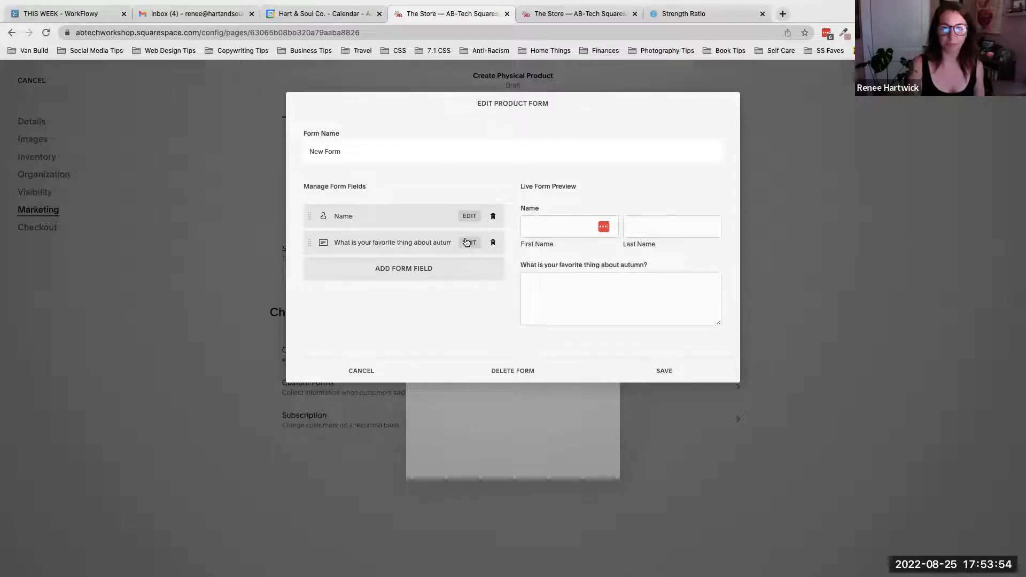
# Try making the autumn question a required field in the product form.
pyautogui.click(468, 243)
pyautogui.scroll(-2, 433, 284)
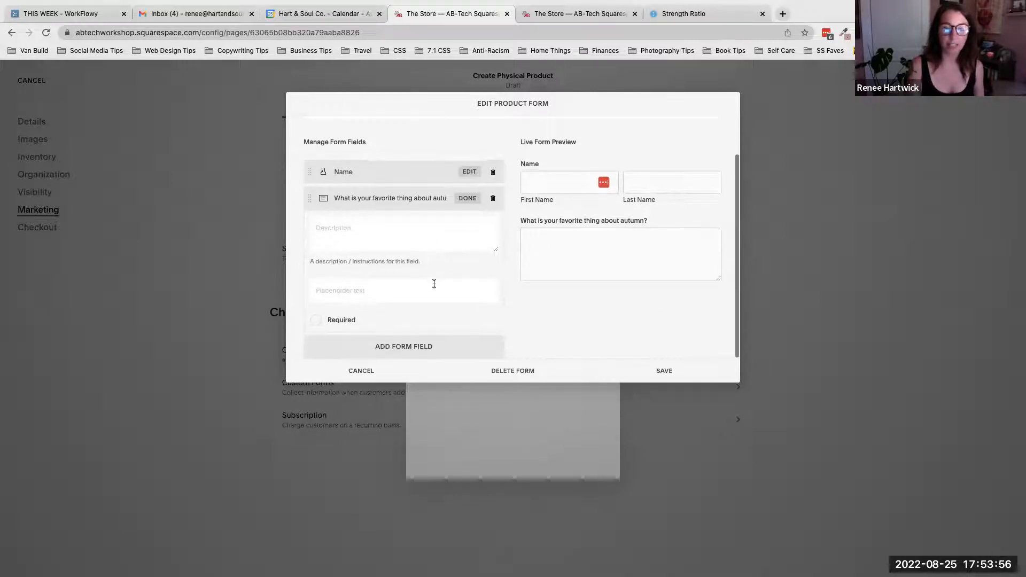
pyautogui.click(315, 320)
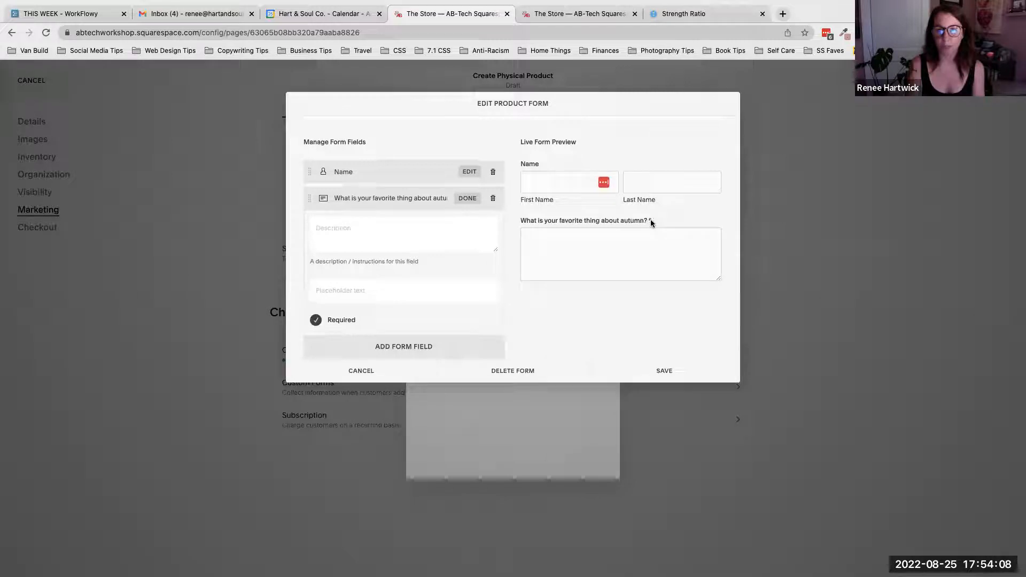
pyautogui.click(315, 320)
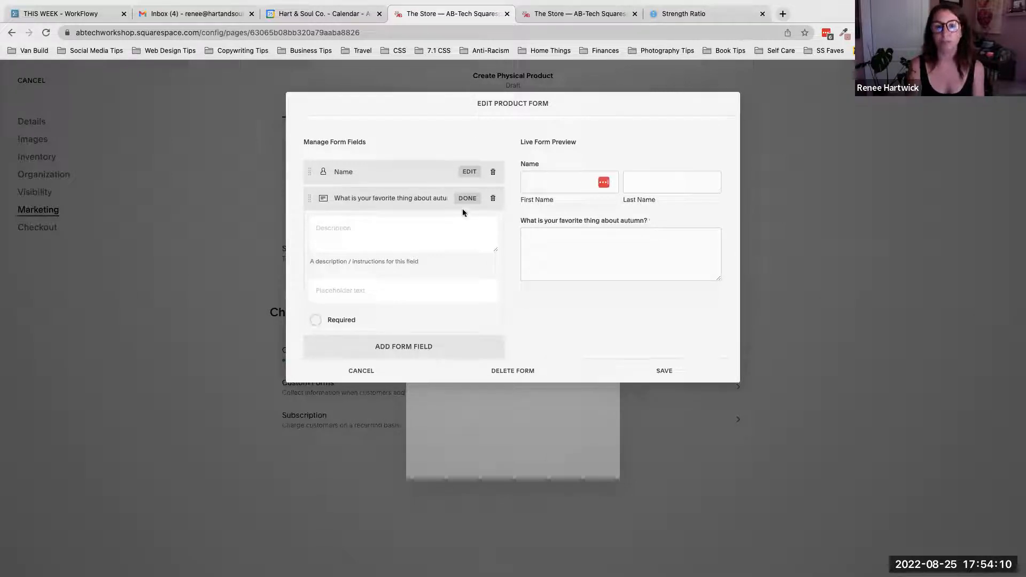
pyautogui.click(465, 199)
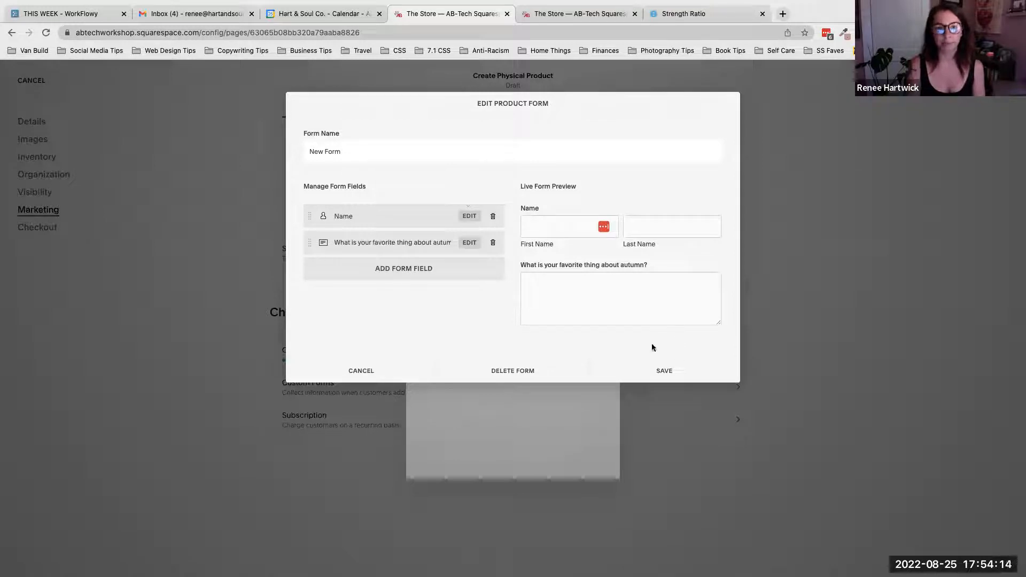
# Save the custom form and apply it to the draft product.
pyautogui.click(662, 370)
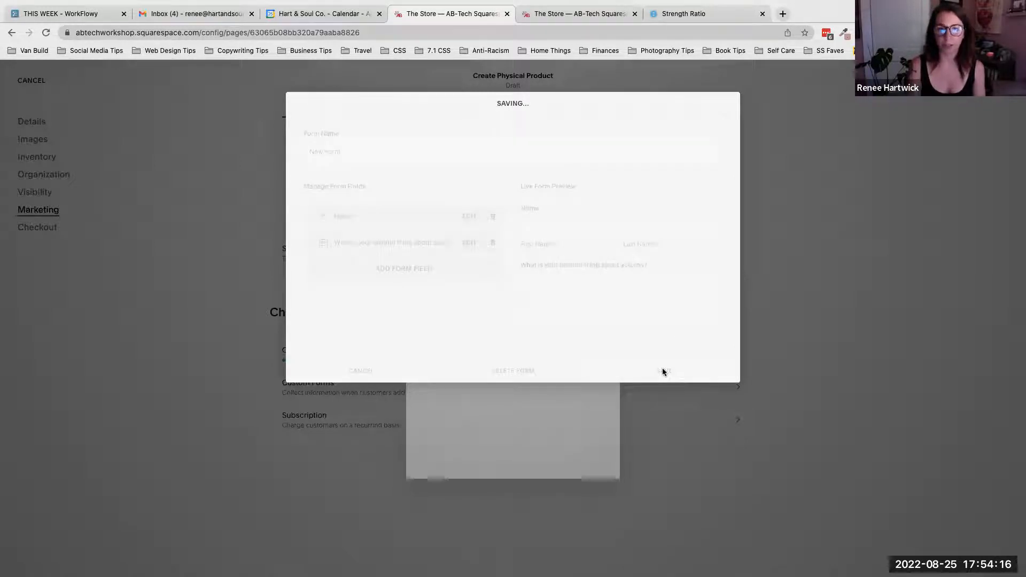
pyautogui.click(585, 180)
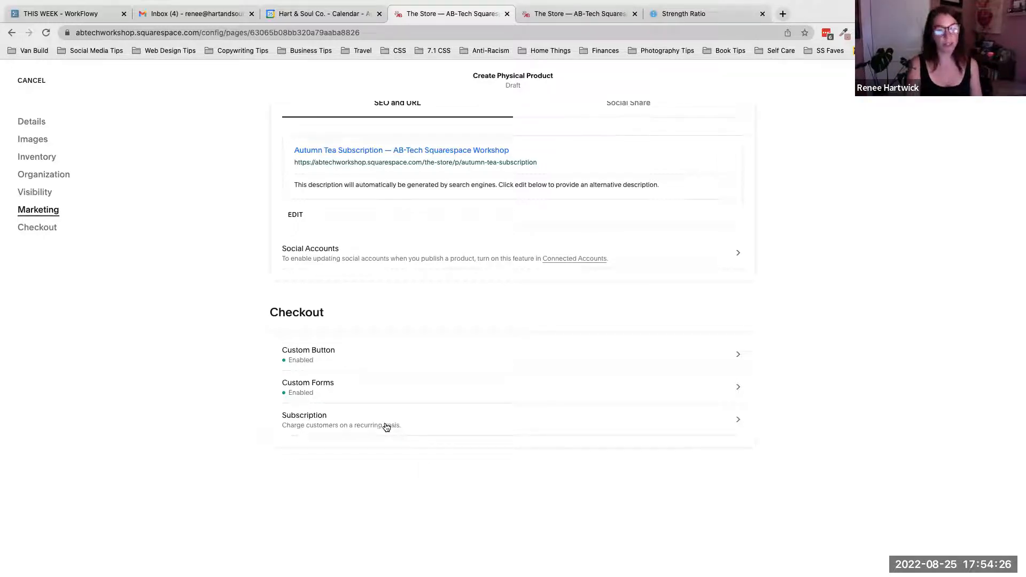
# Try setting the product's subscription to repeat every 1 month and expire after 3 payments.
pyautogui.click(424, 424)
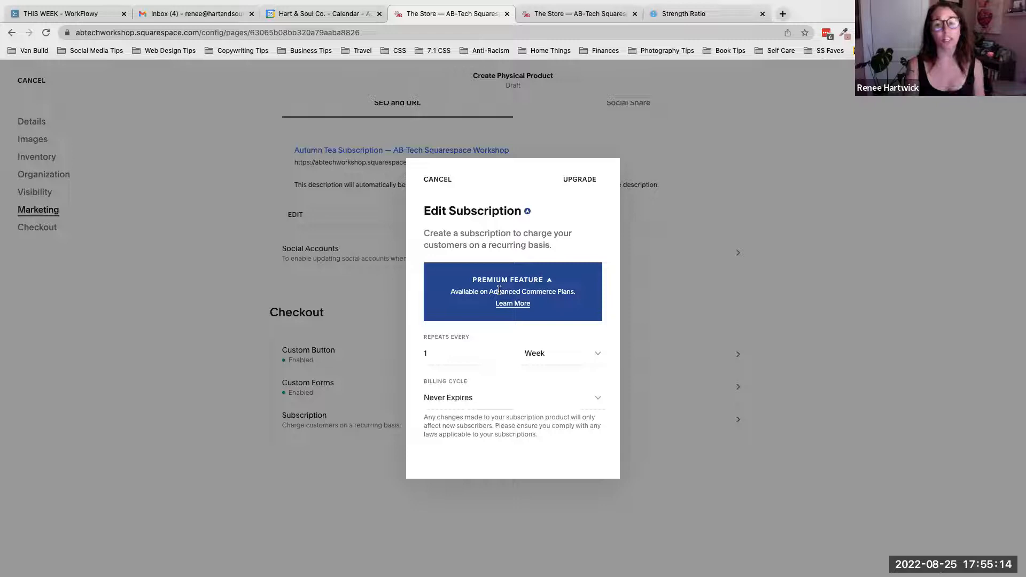
pyautogui.click(593, 354)
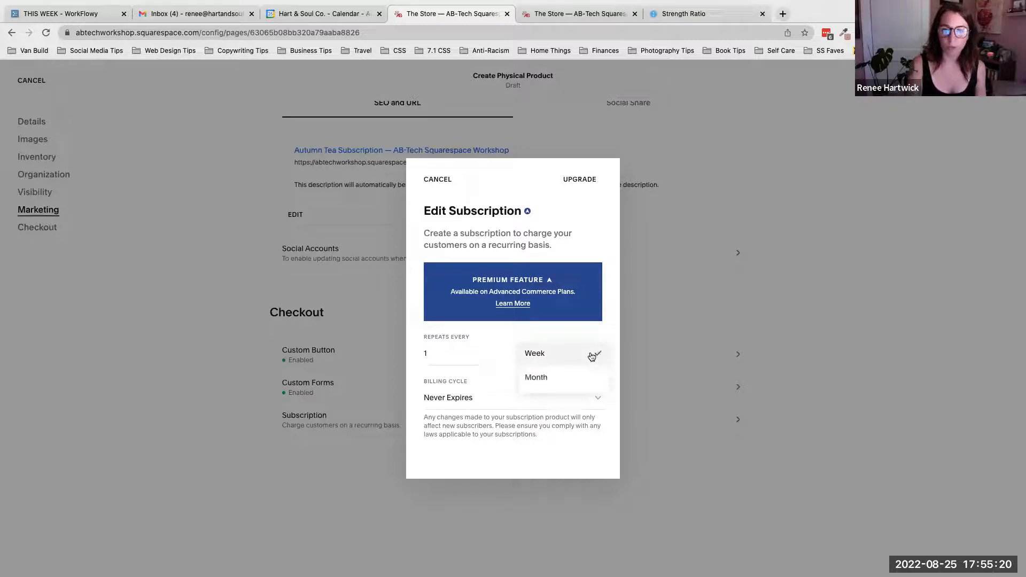
pyautogui.click(550, 378)
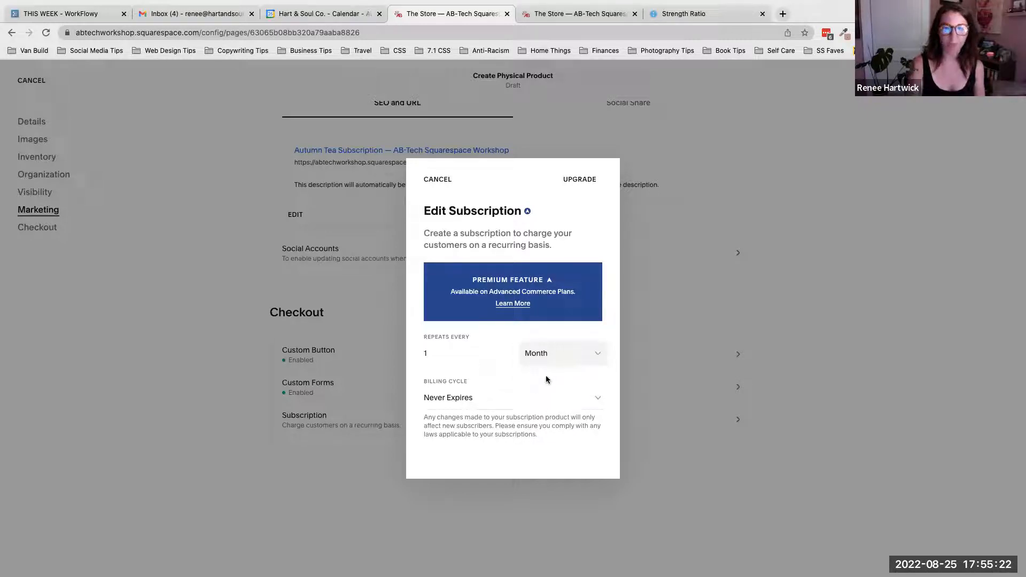
pyautogui.click(487, 405)
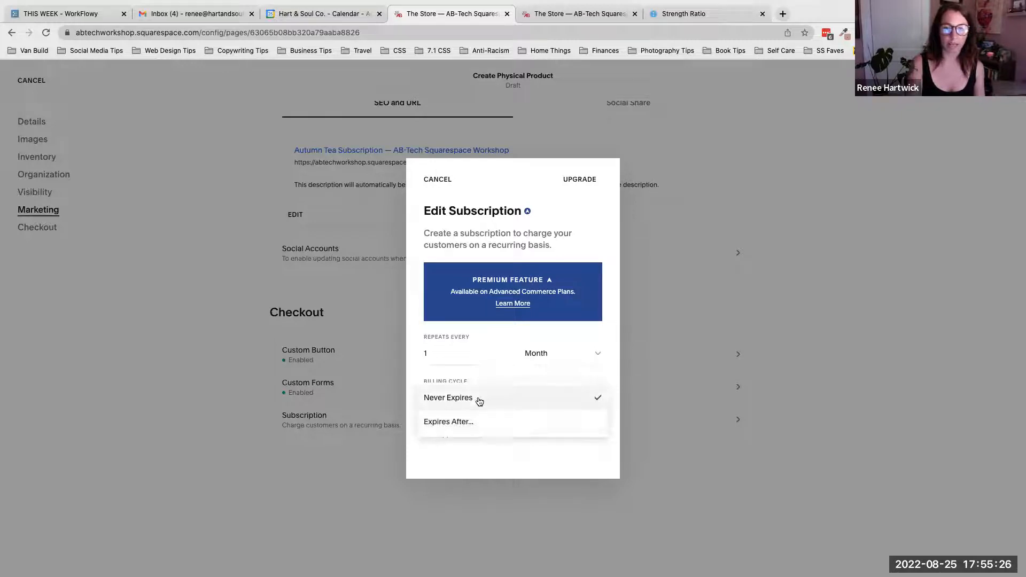
pyautogui.click(479, 401)
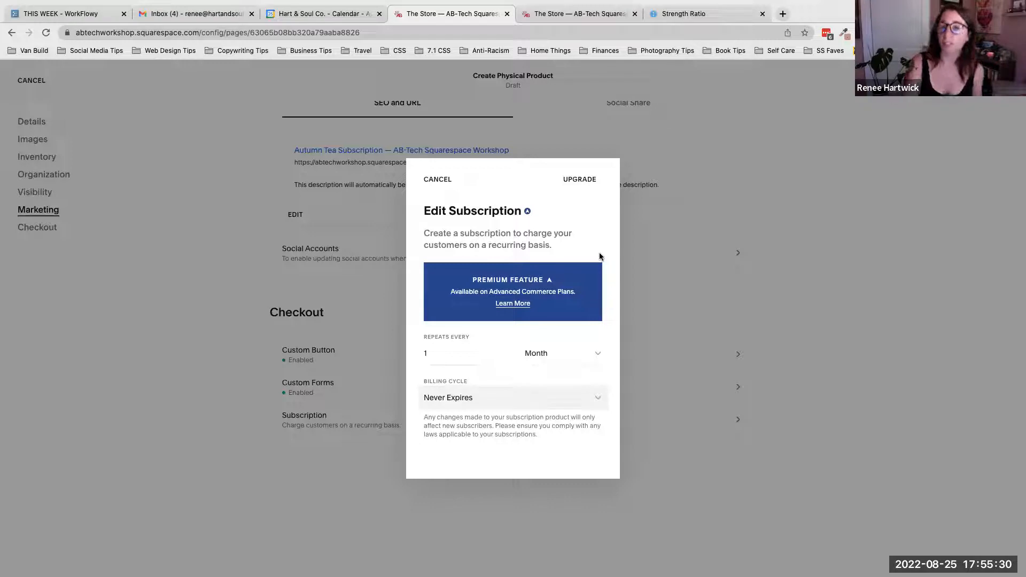
pyautogui.click(564, 402)
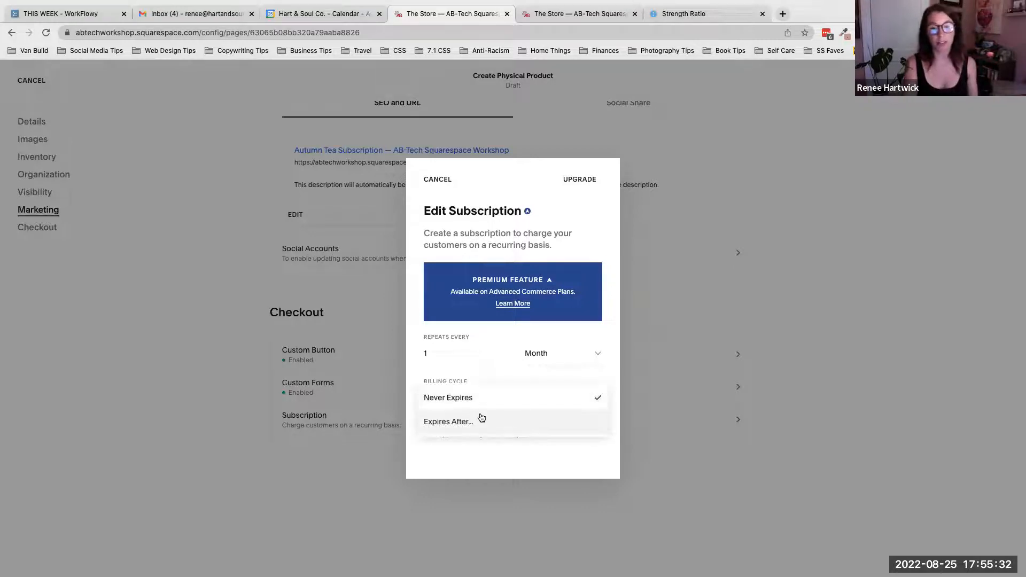
pyautogui.click(480, 416)
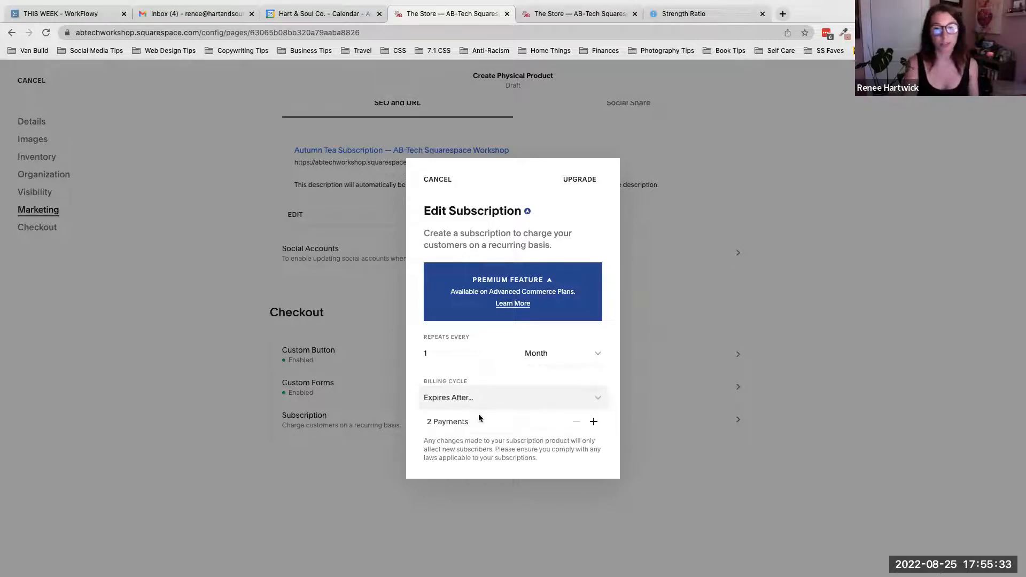
pyautogui.click(593, 423)
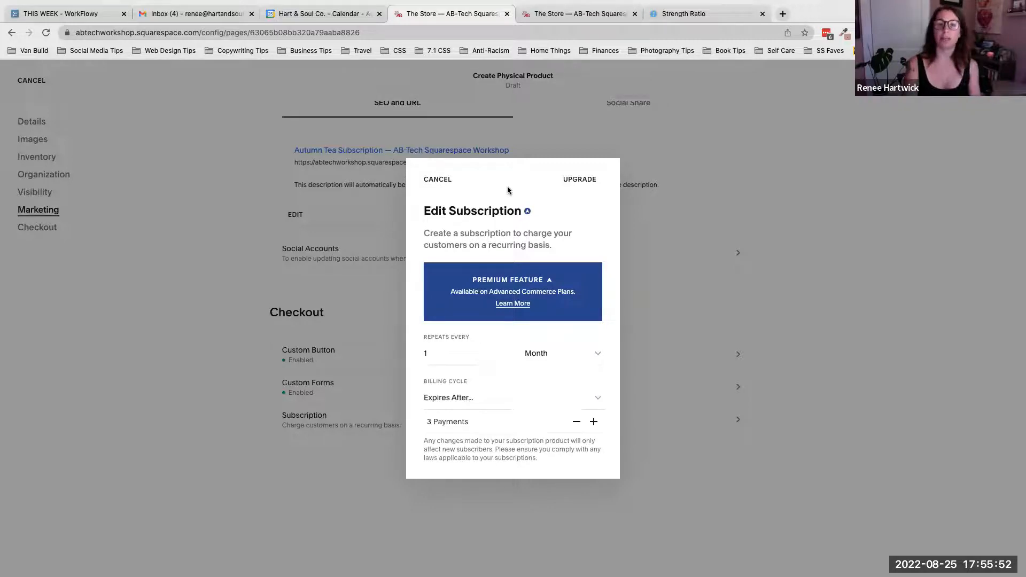
pyautogui.click(437, 180)
pyautogui.click(569, 339)
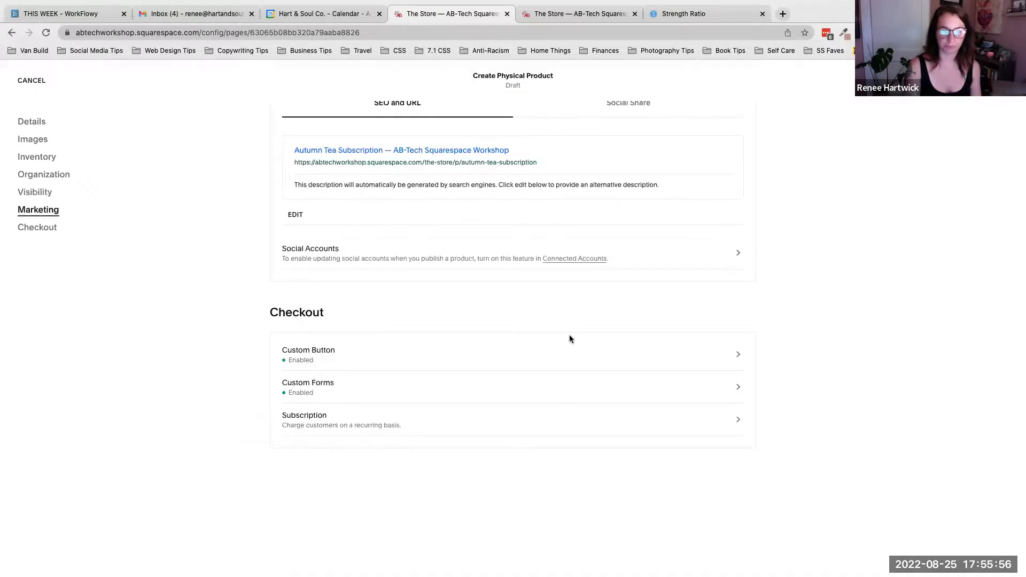
# Look over the draft's Save, Publish and Schedule options and the guide links in the live store's Product Settings section.
pyautogui.scroll(15, 569, 339)
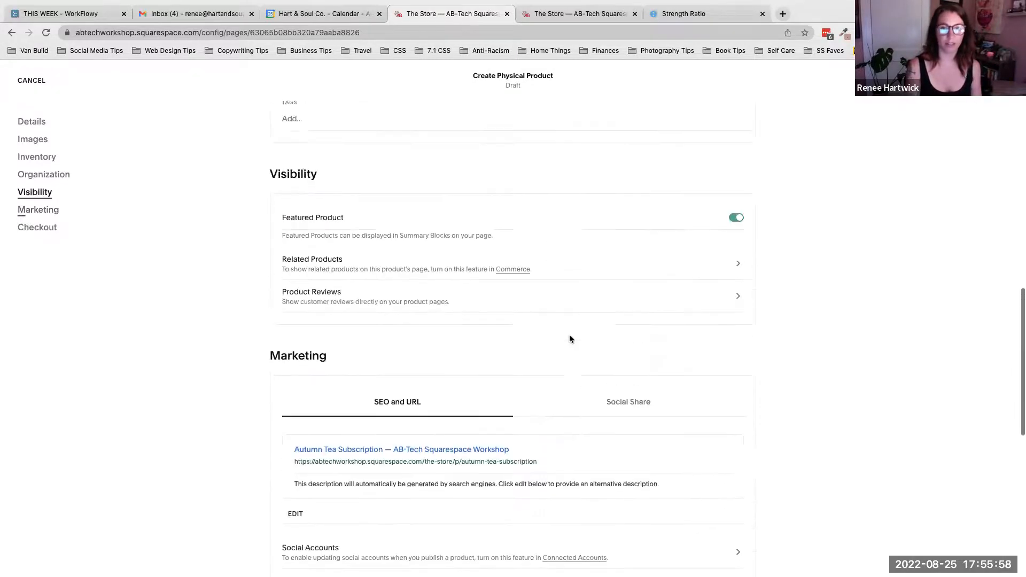
pyautogui.scroll(4, 570, 339)
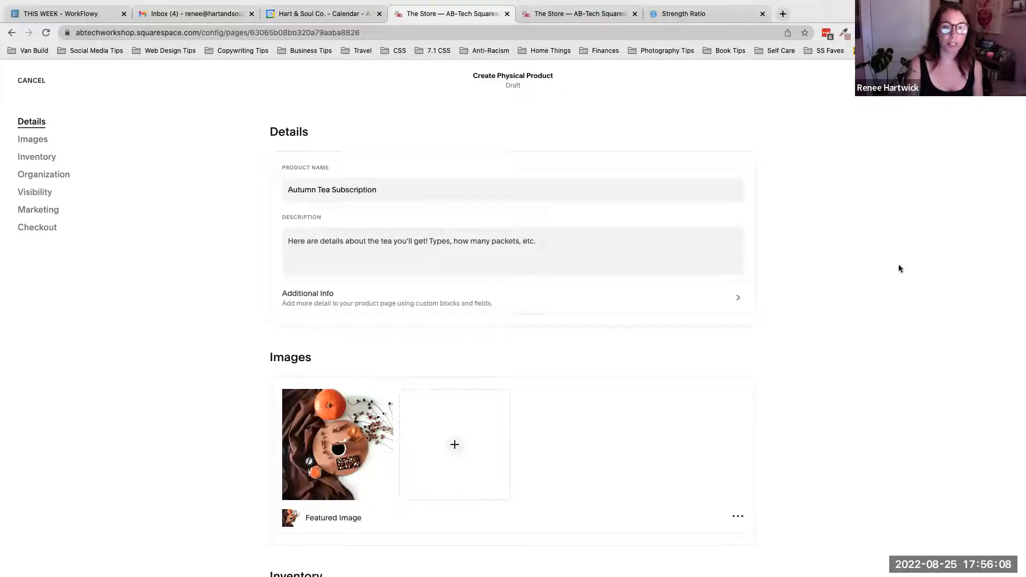
pyautogui.click(999, 80)
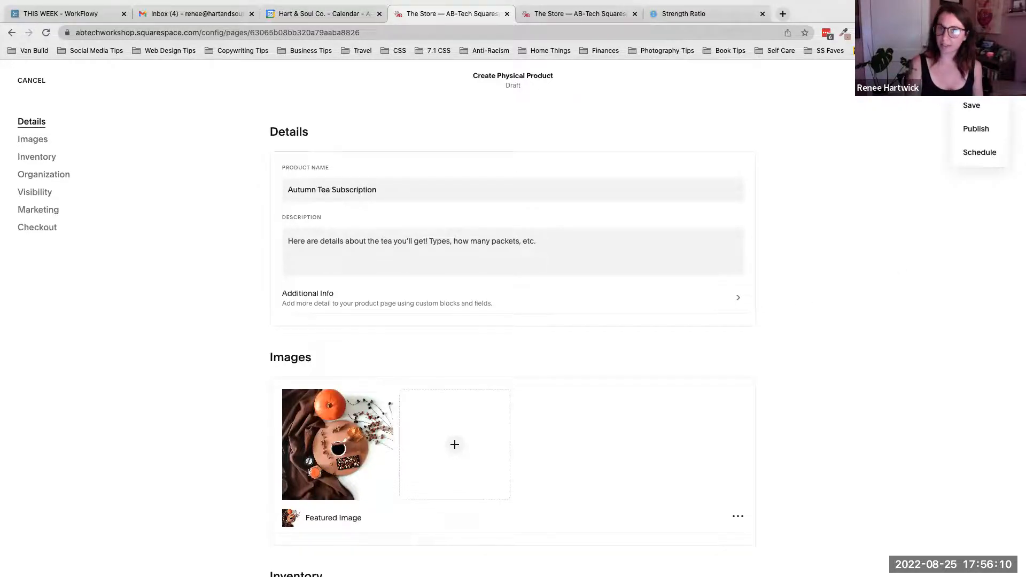
pyautogui.click(594, 13)
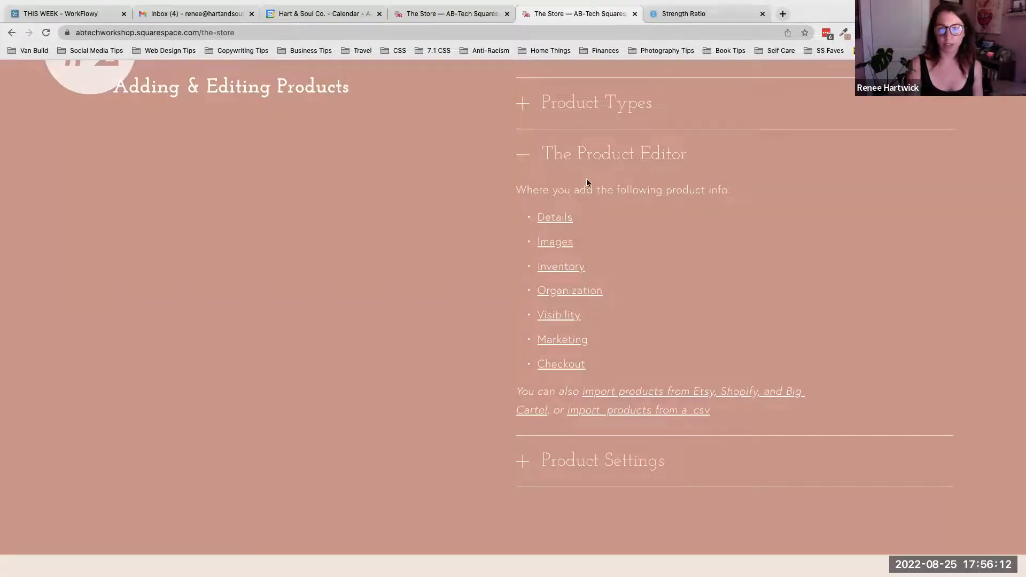
pyautogui.click(577, 163)
pyautogui.click(598, 211)
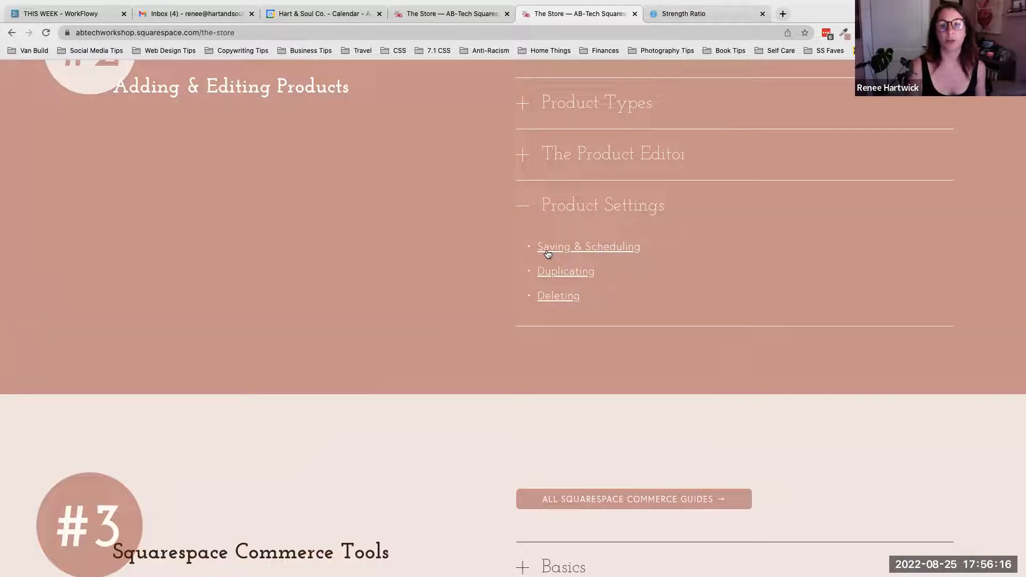
pyautogui.click(465, 17)
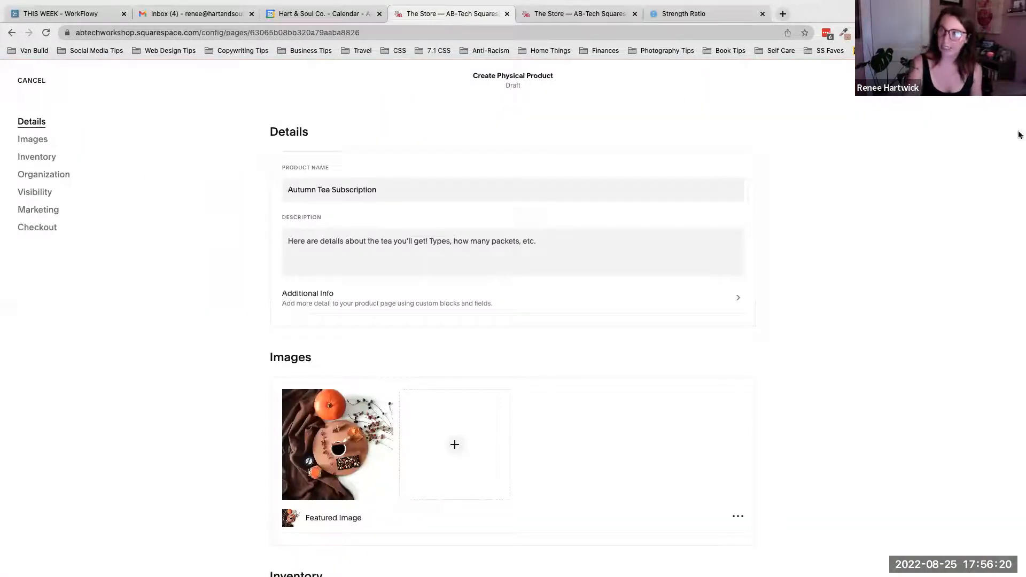
pyautogui.moveTo(995, 81)
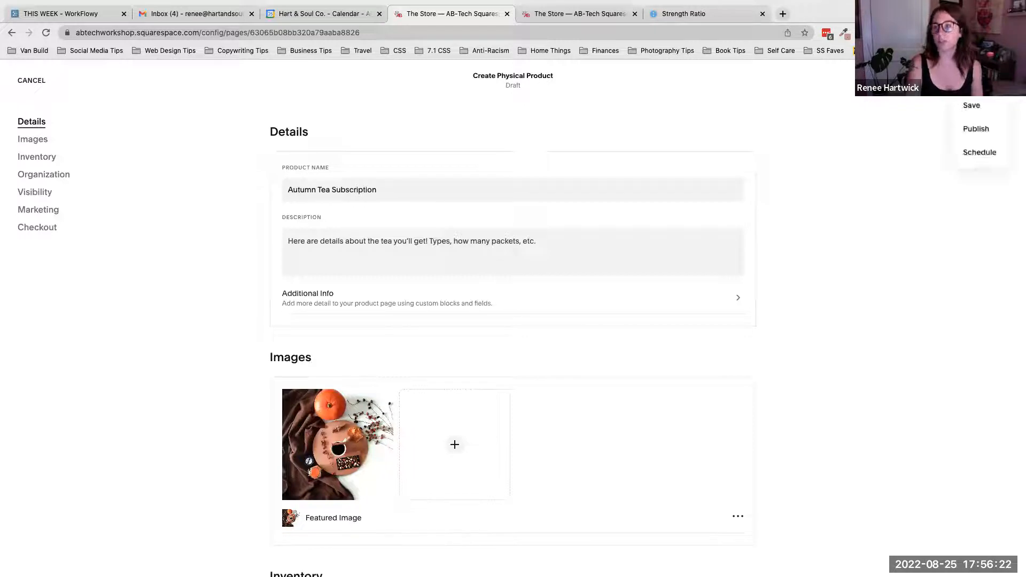
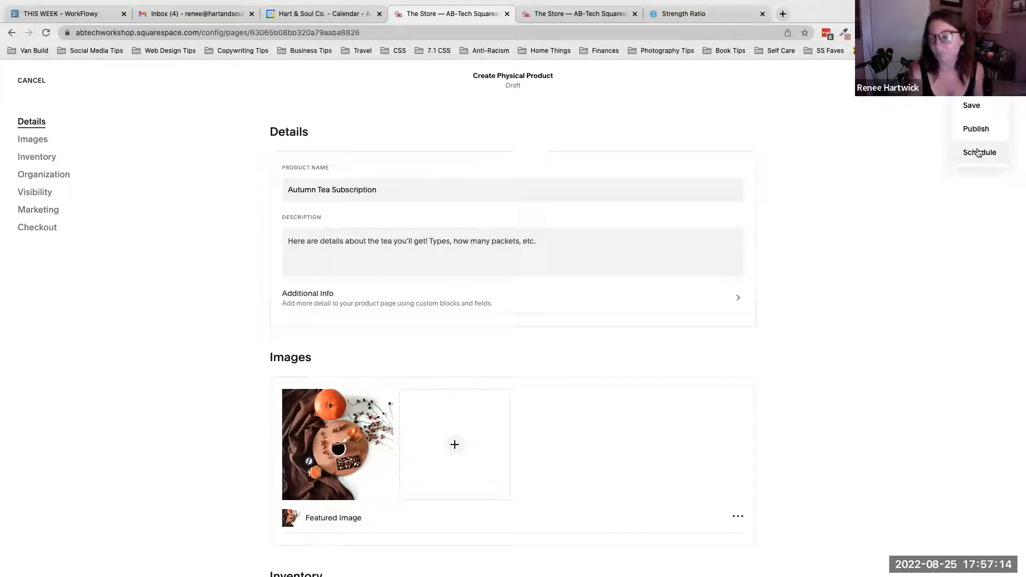
# Review the draft product's Images, Inventory and Organization sections and return to its Details.
pyautogui.scroll(-1, 513, 331)
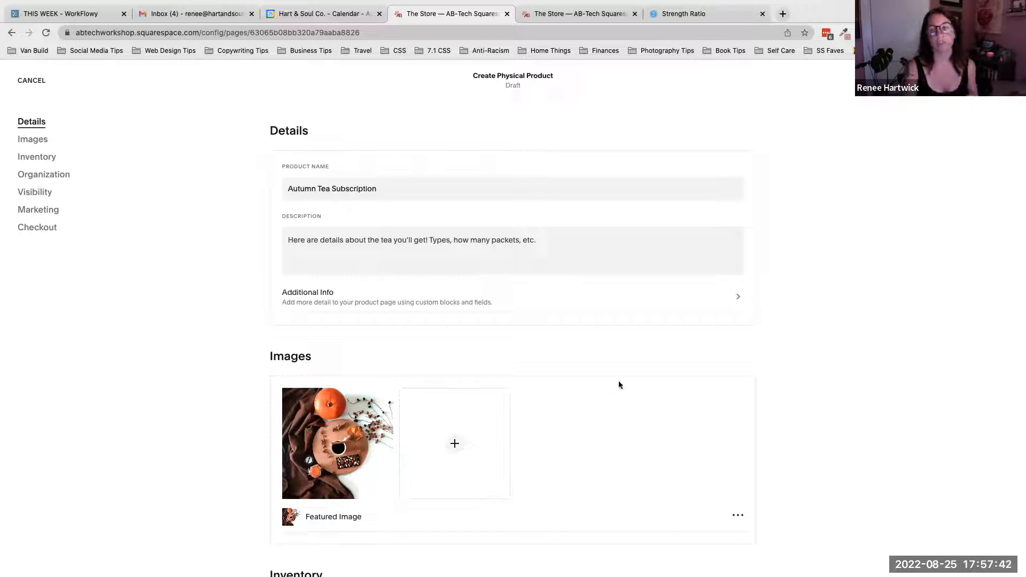
pyautogui.scroll(-7, 735, 350)
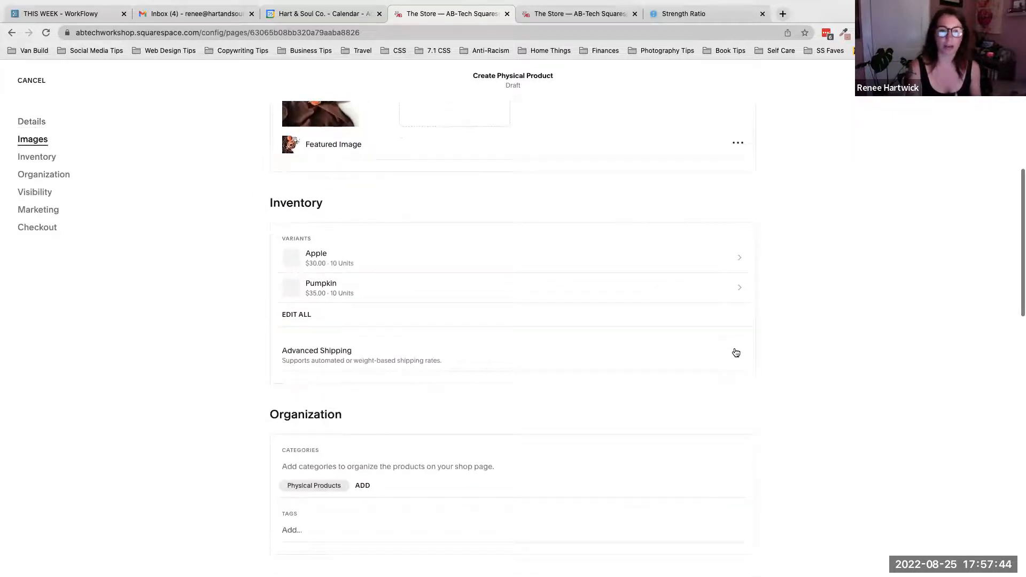
pyautogui.scroll(-3, 319, 217)
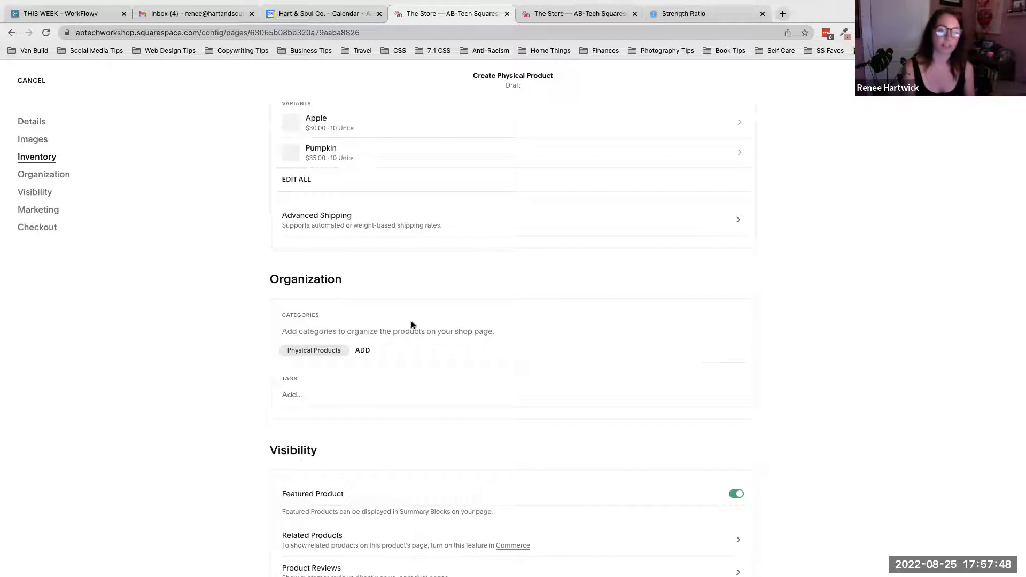
pyautogui.scroll(10, 411, 324)
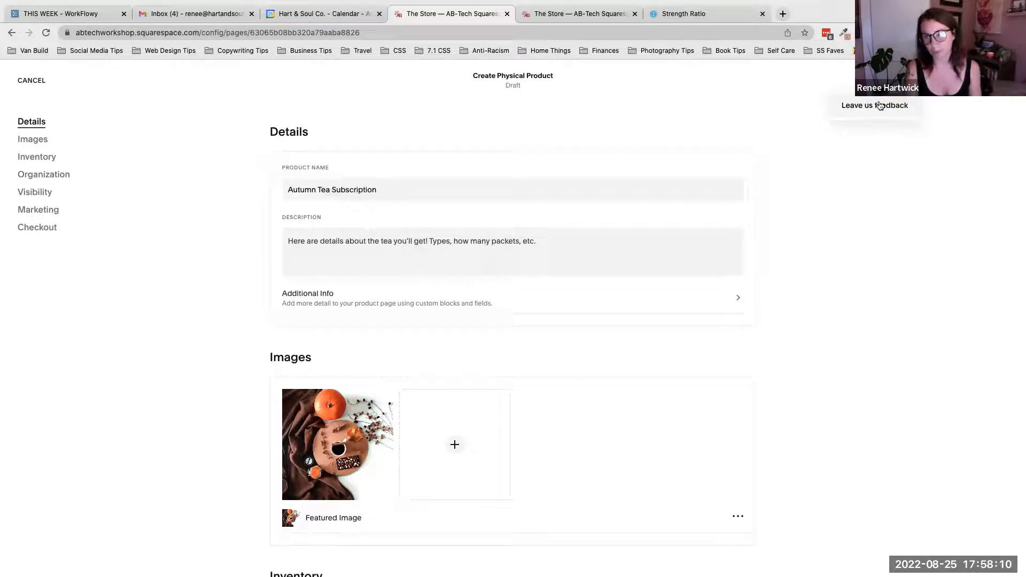
# Publish the Autumn Tea Subscription product and look at its listing on the store page.
pyautogui.click(602, 13)
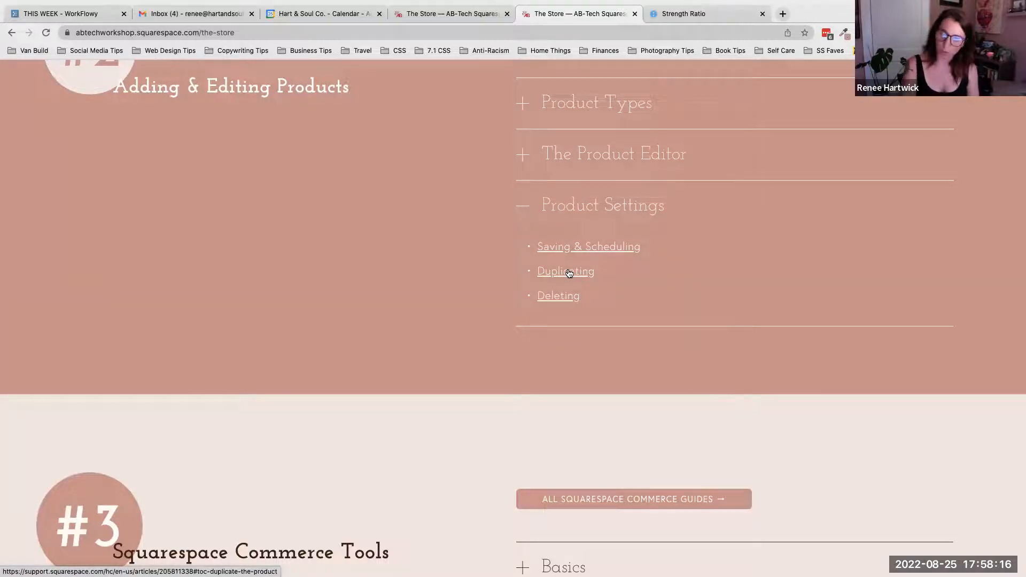
pyautogui.click(447, 15)
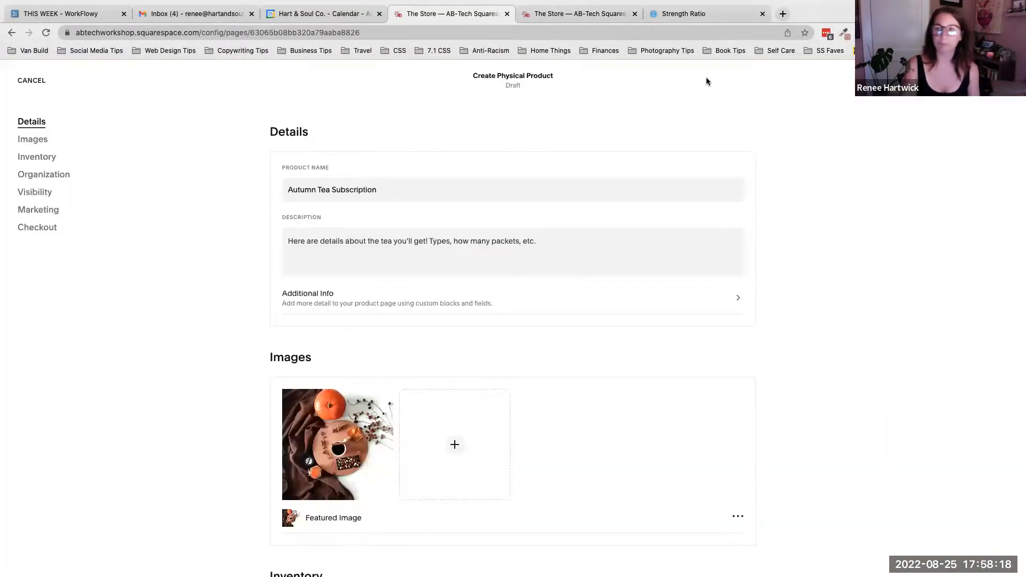
pyautogui.moveTo(993, 81)
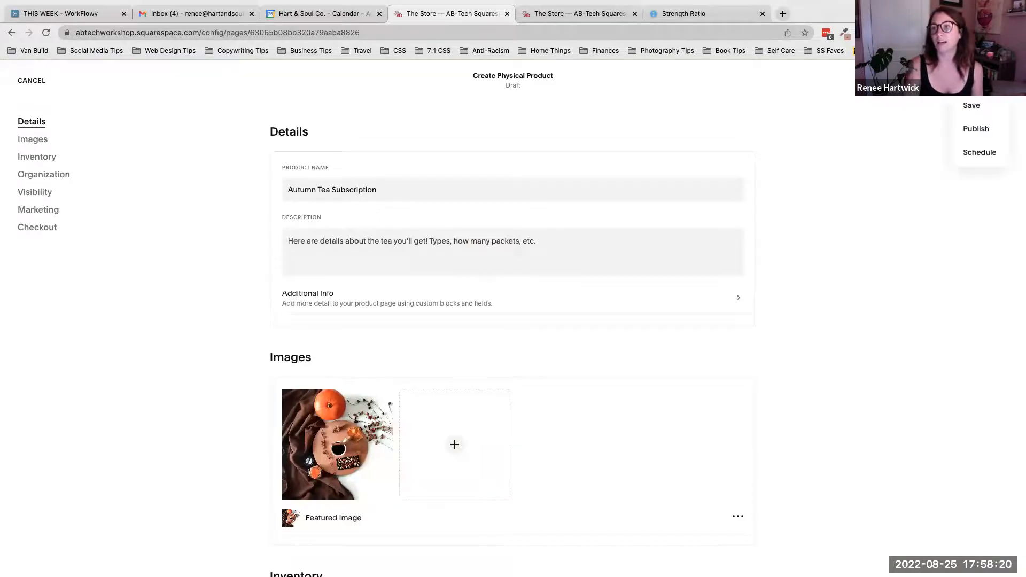
pyautogui.click(975, 129)
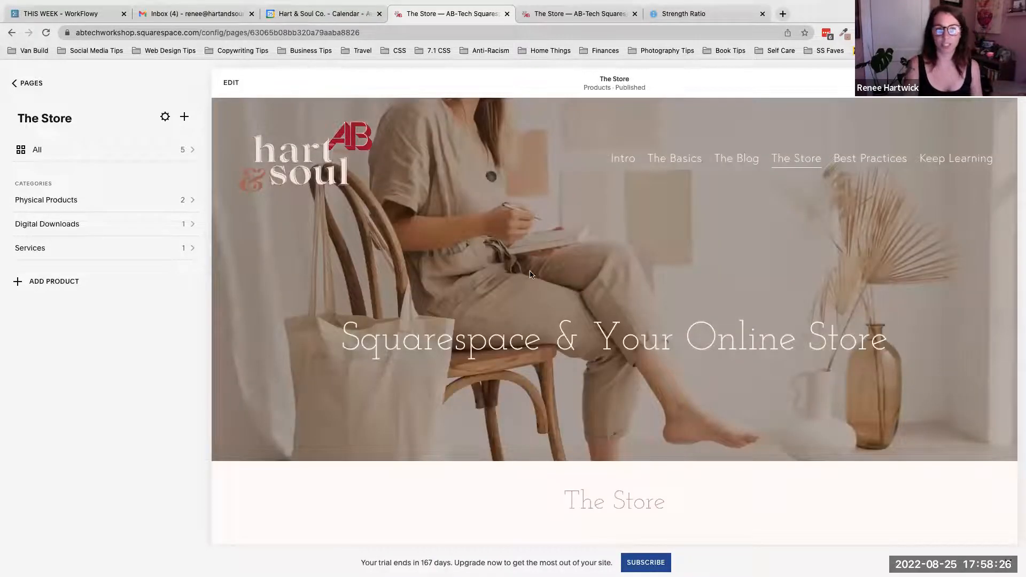
pyautogui.scroll(-6, 530, 275)
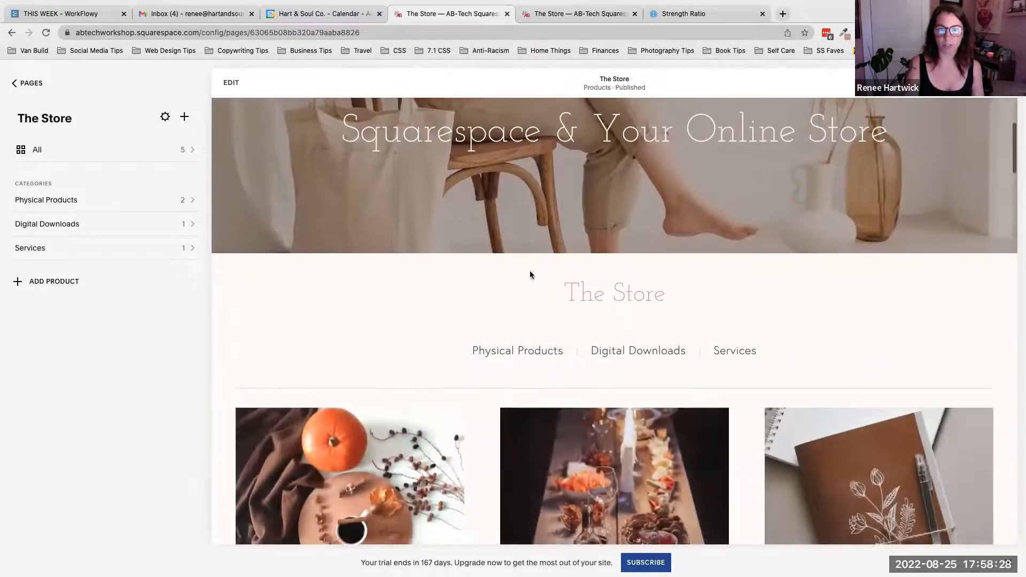
pyautogui.scroll(-2, 530, 275)
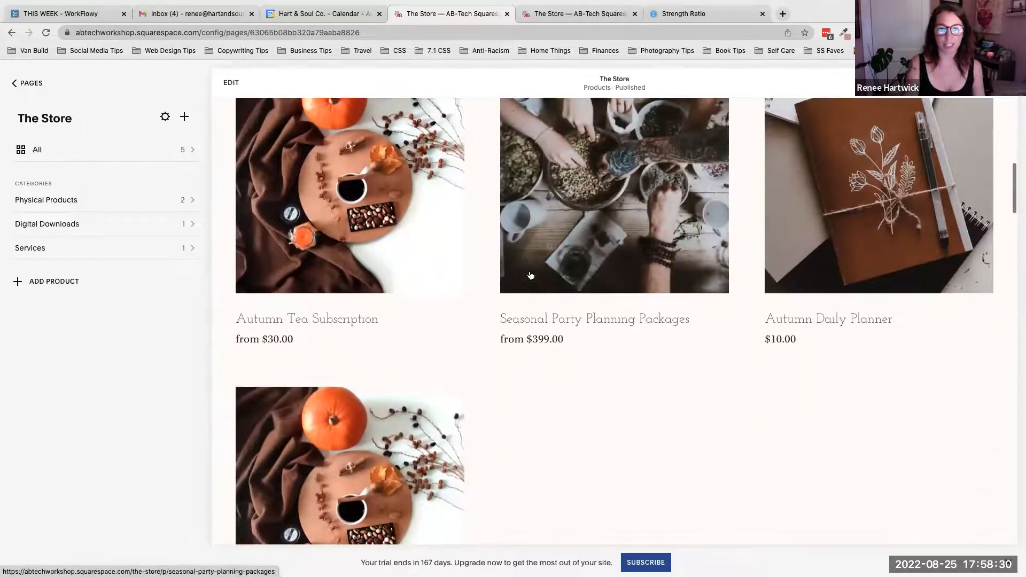
pyautogui.scroll(1, 530, 274)
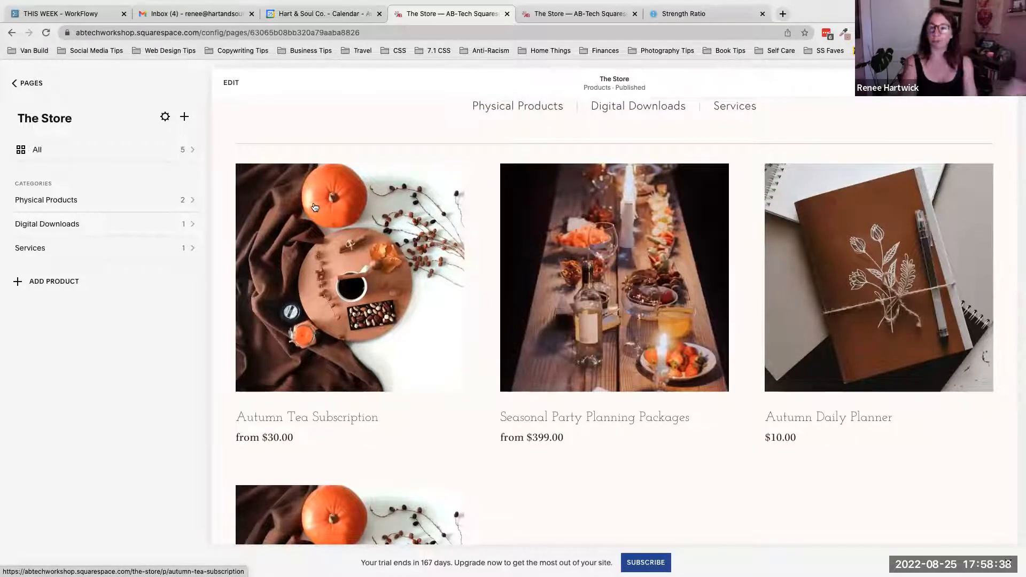
# Move Autumn Tea Subscription below Seasonal Party Planning Packages in the list of all products and check the order on the store page.
pyautogui.click(38, 150)
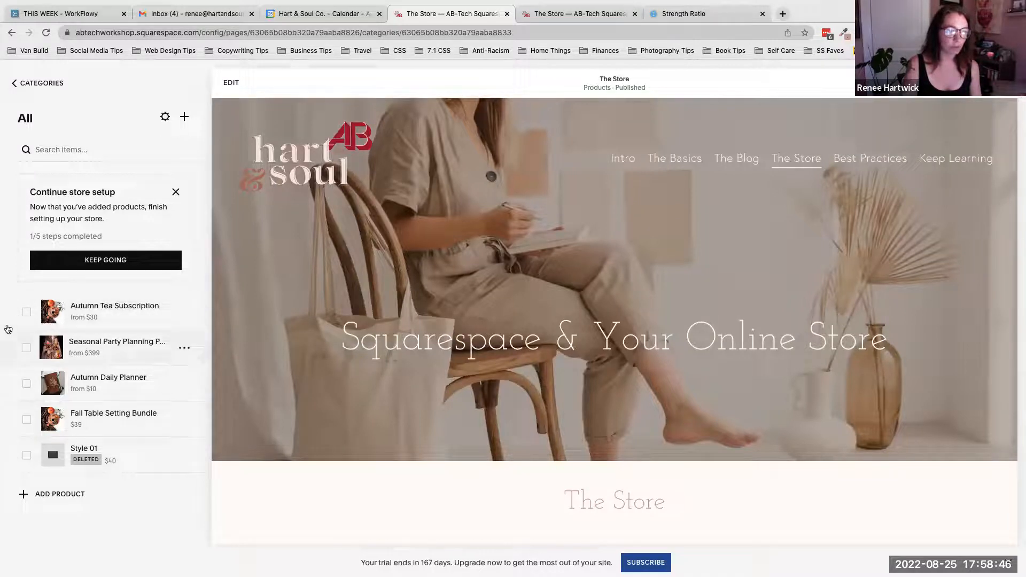
pyautogui.moveTo(10, 311); pyautogui.dragTo(9, 348)
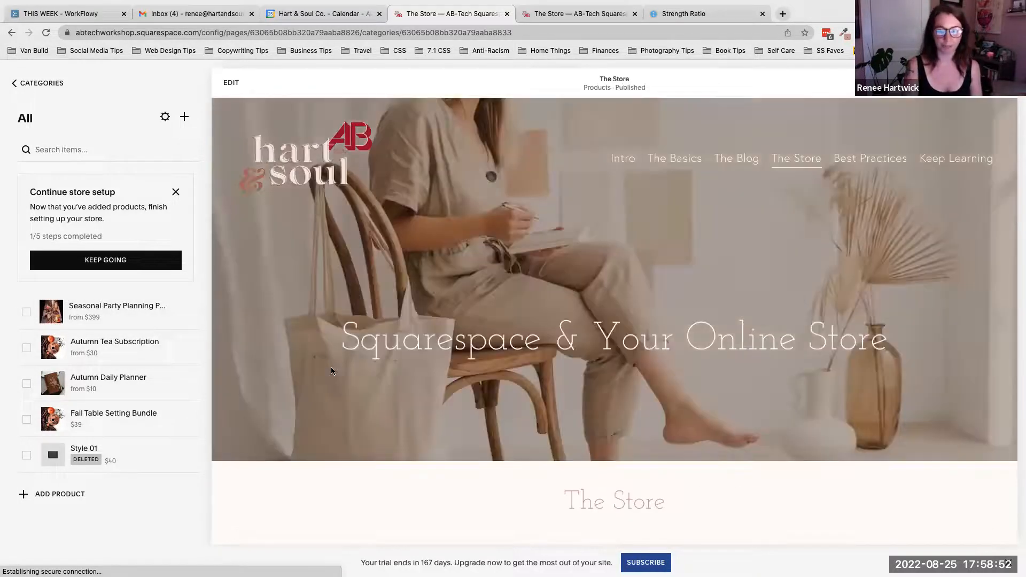
pyautogui.scroll(-4, 331, 369)
pyautogui.scroll(-5, 331, 371)
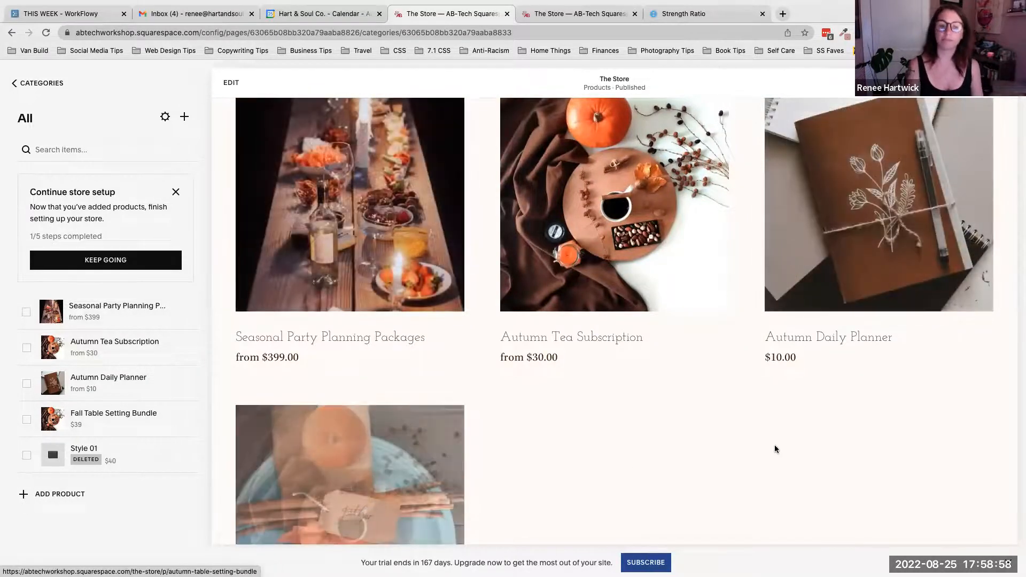
pyautogui.scroll(5, 513, 328)
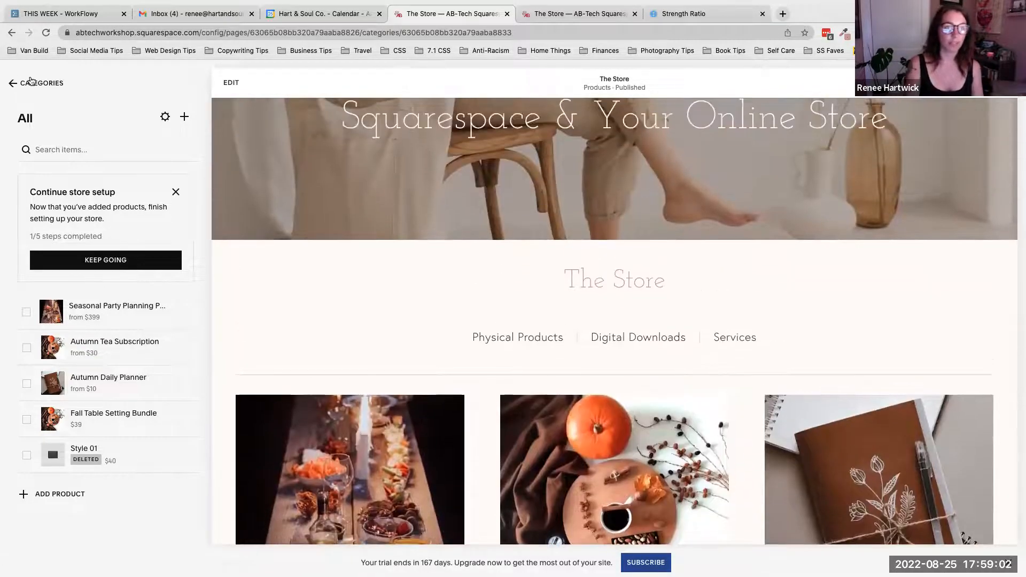
# Open the Autumn Daily Planner from the Digital Downloads category in the product editor.
pyautogui.click(36, 83)
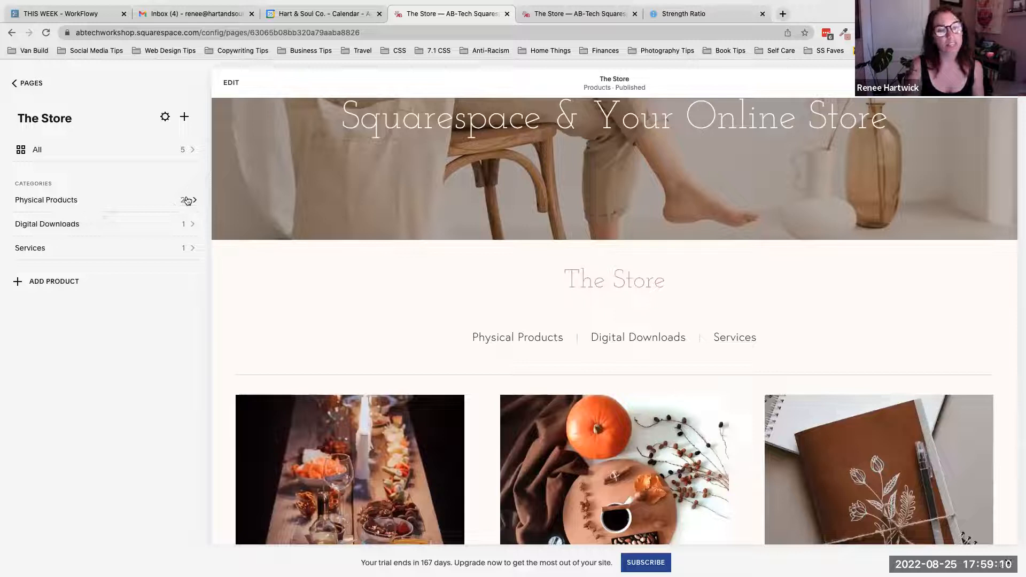
pyautogui.scroll(-1, 324, 315)
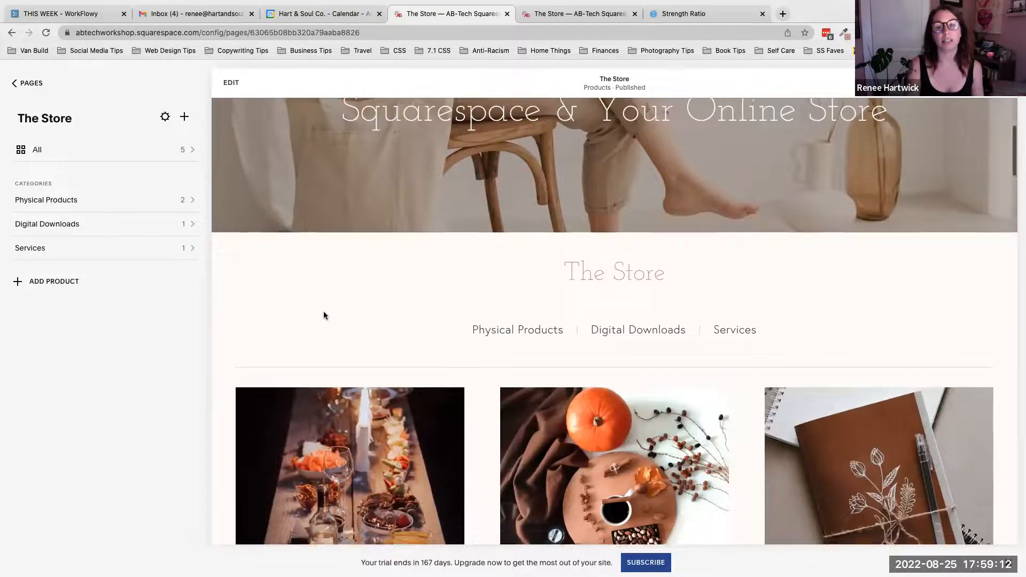
pyautogui.scroll(-7, 324, 315)
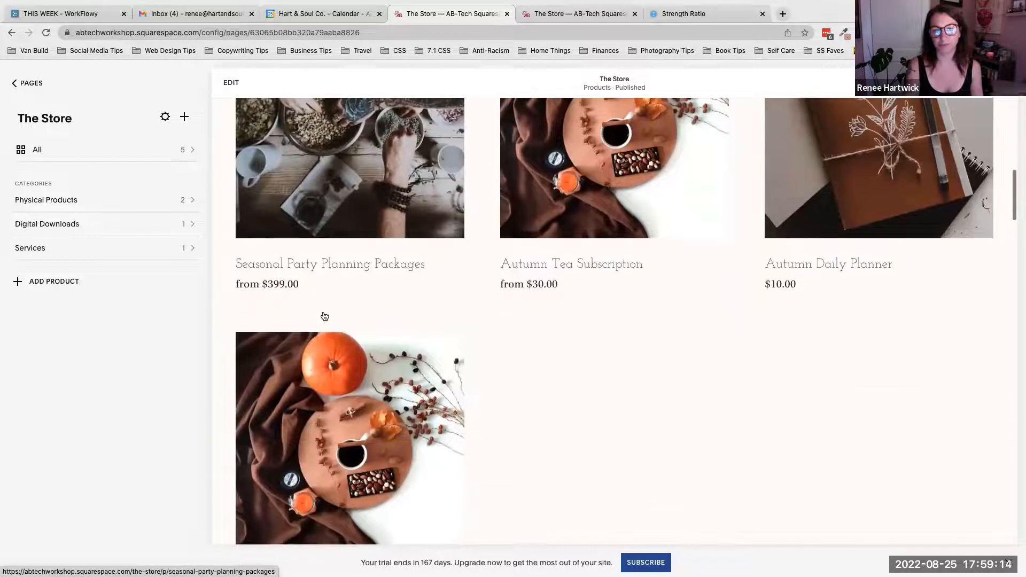
pyautogui.scroll(4, 324, 316)
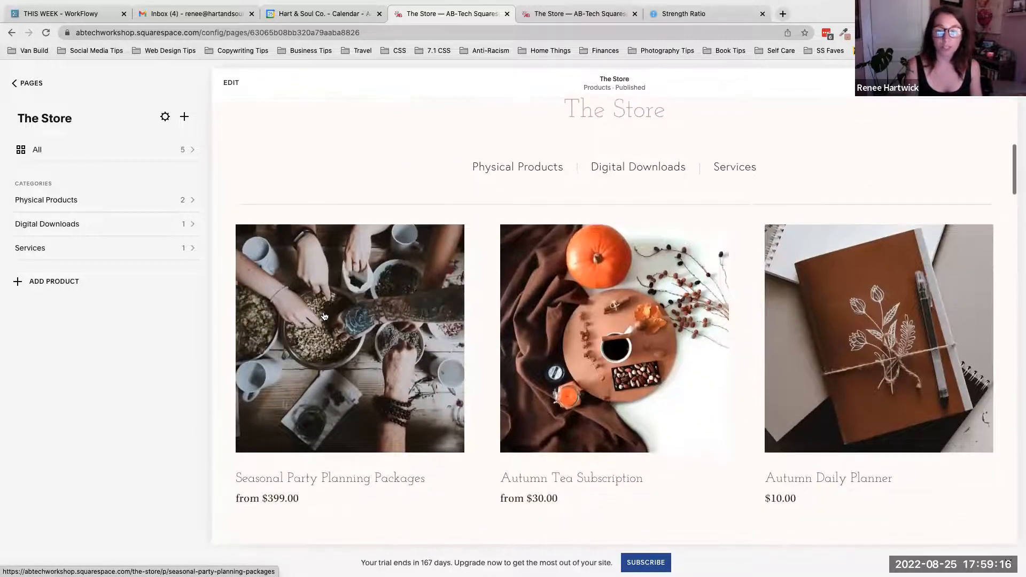
pyautogui.click(53, 223)
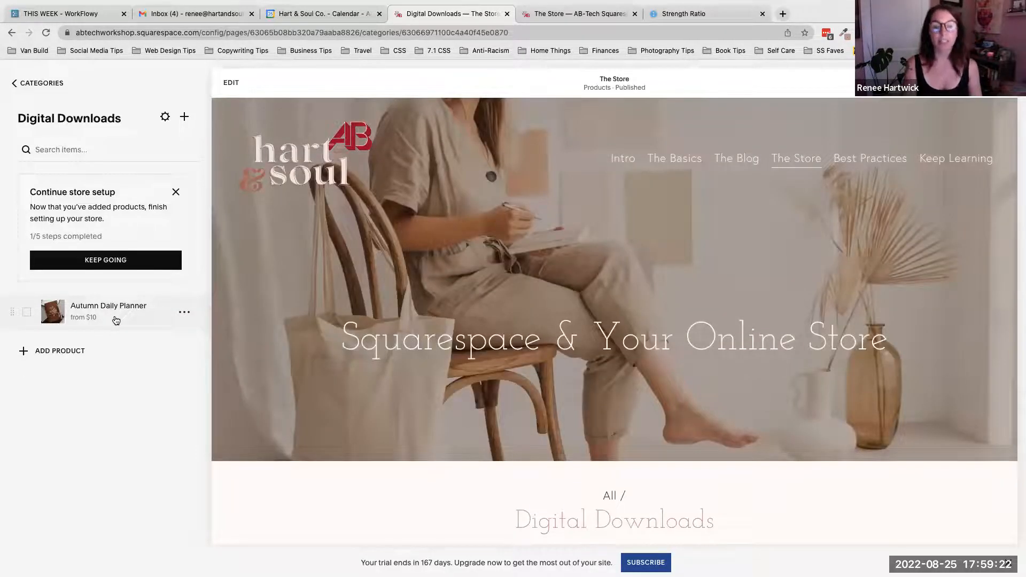
pyautogui.click(86, 312)
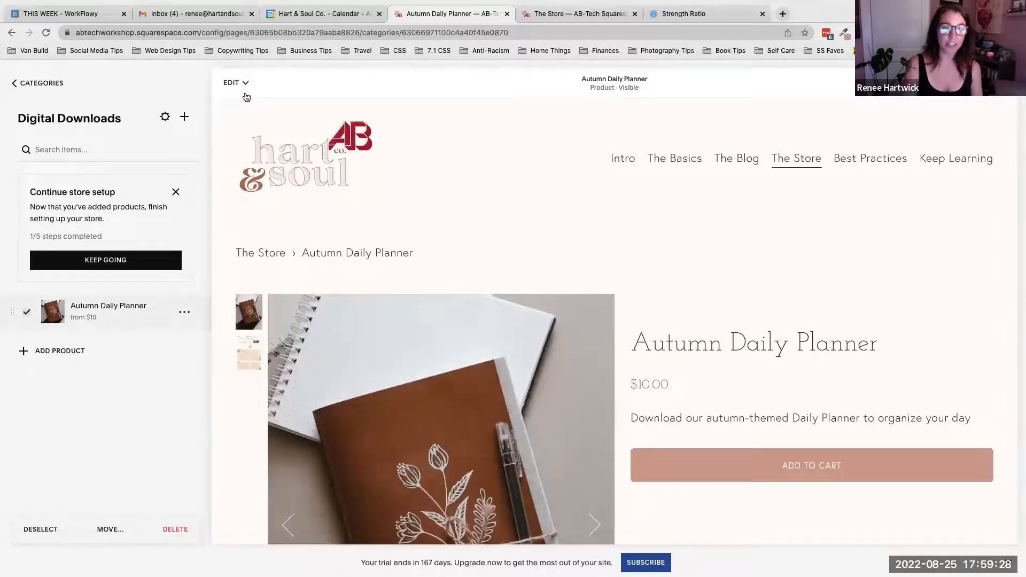
pyautogui.click(232, 84)
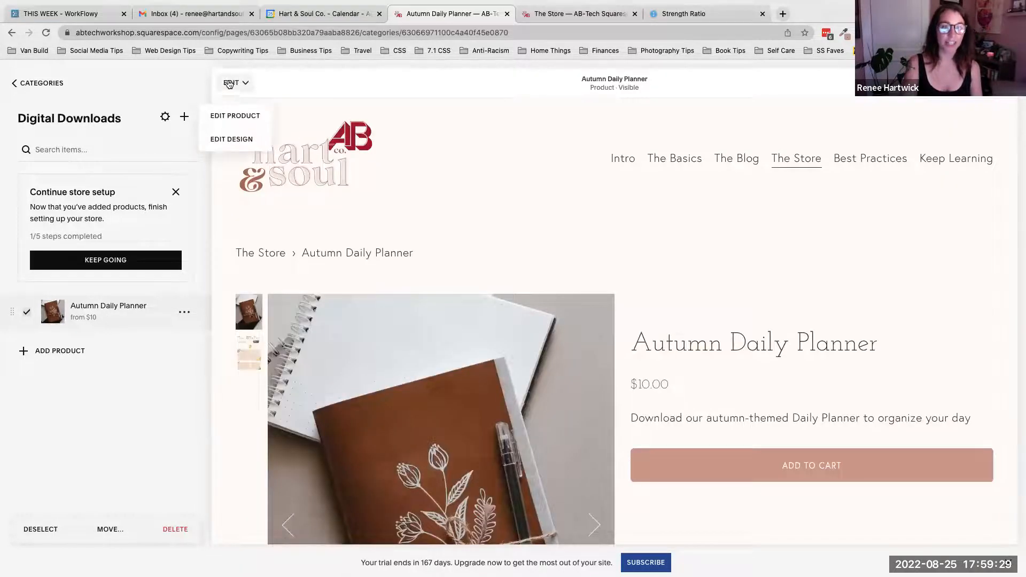
pyautogui.click(235, 116)
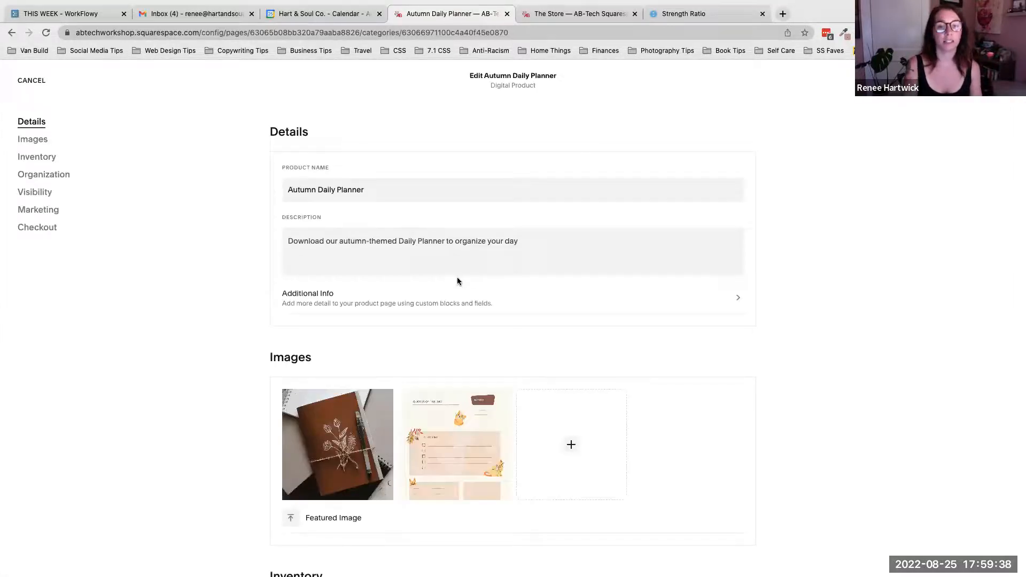
# Examine the Autumn Daily Planner's product name and product type in the editor heading, along with its Details section.
pyautogui.scroll(-3, 457, 281)
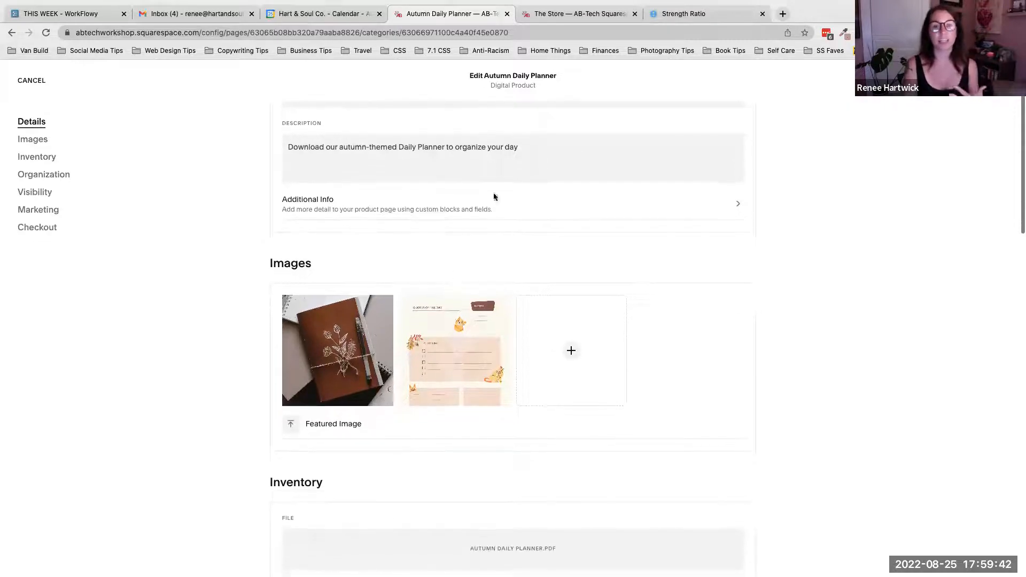
pyautogui.scroll(3, 499, 118)
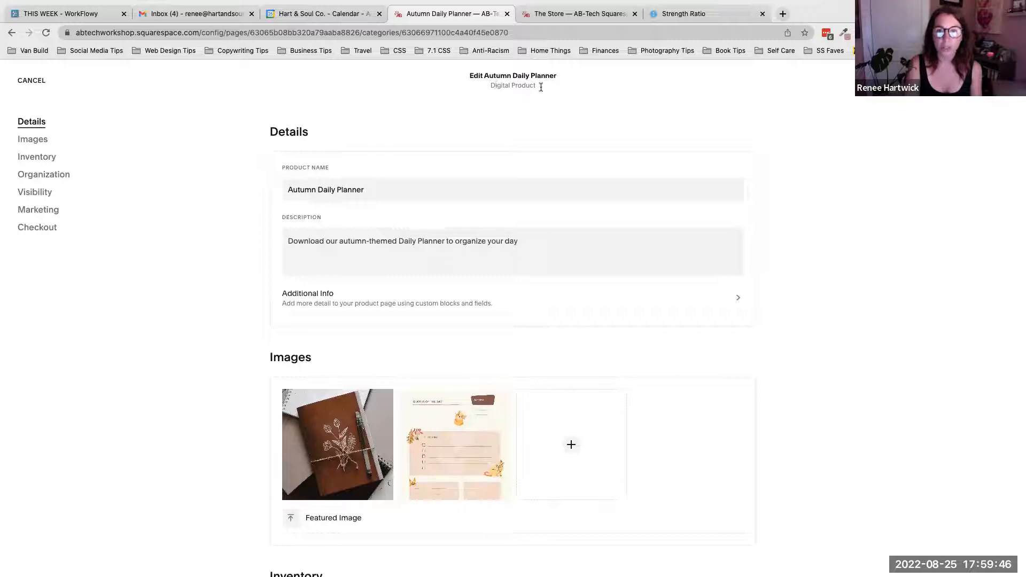
pyautogui.moveTo(484, 76); pyautogui.dragTo(554, 75)
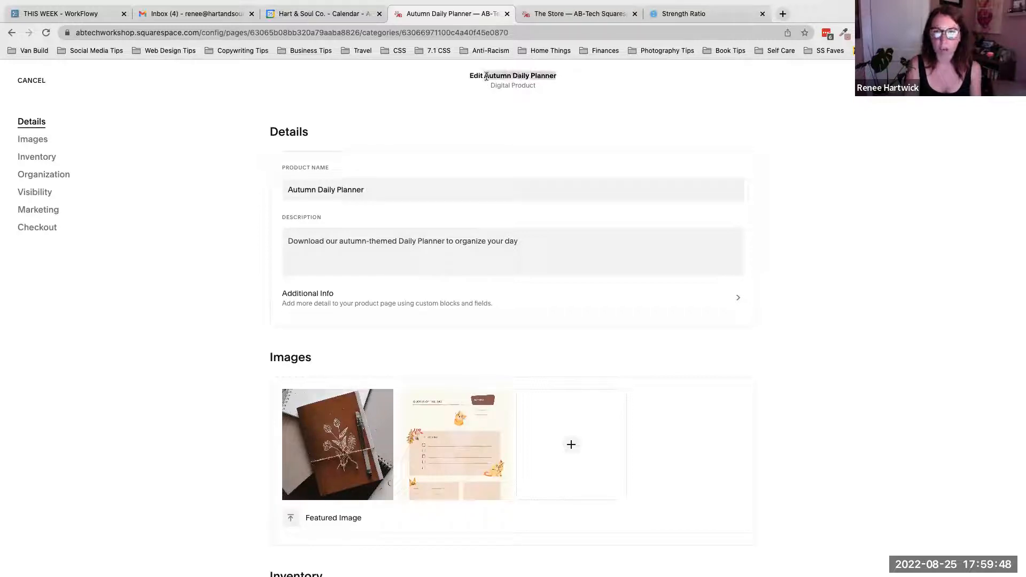
pyautogui.scroll(-1, 488, 82)
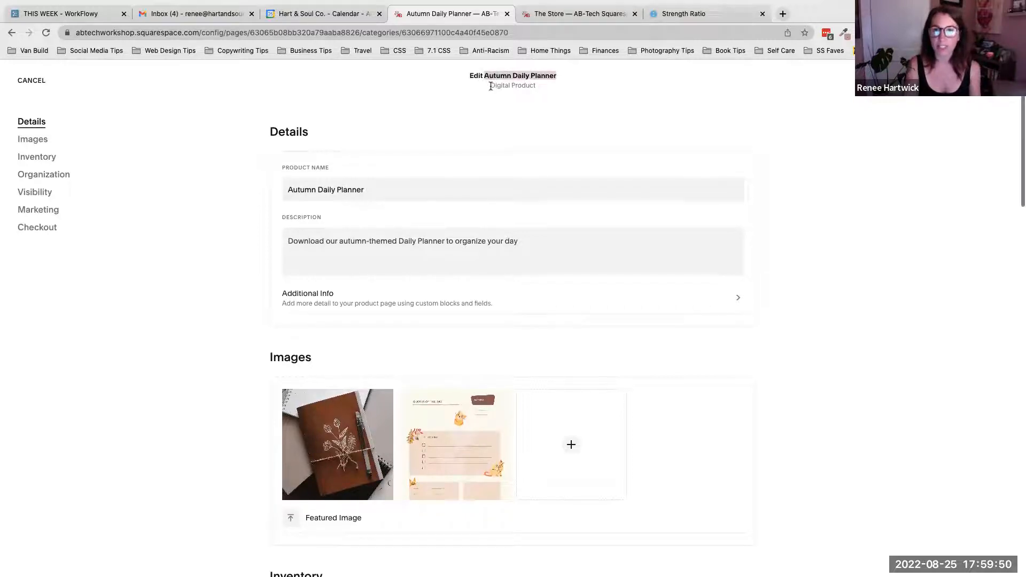
pyautogui.moveTo(488, 85); pyautogui.dragTo(540, 89)
pyautogui.scroll(-1, 550, 89)
pyautogui.click(550, 89)
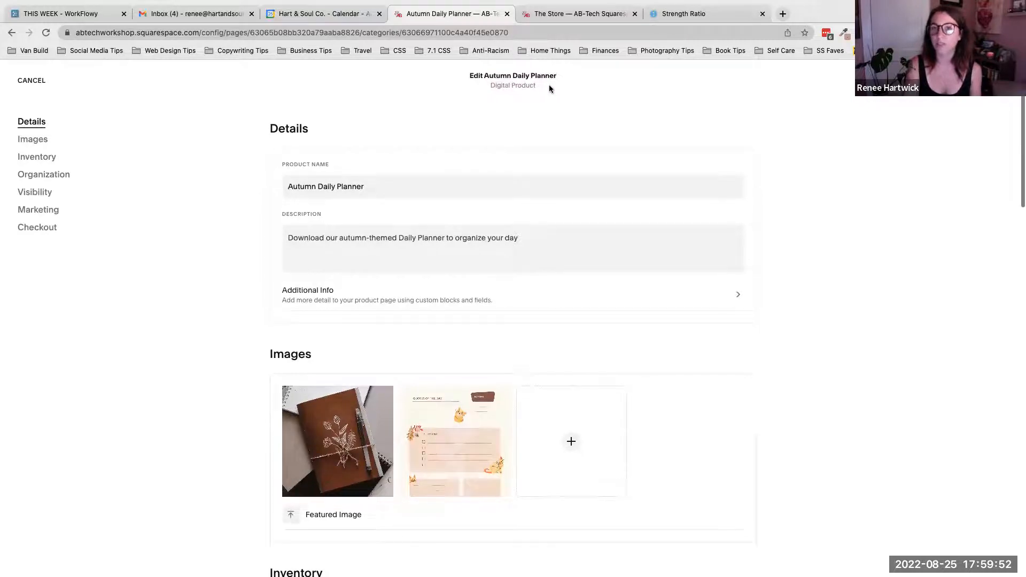
# Review the digital product's images, downloadable file, price and sale setting in the Images and Inventory sections.
pyautogui.scroll(-5, 516, 138)
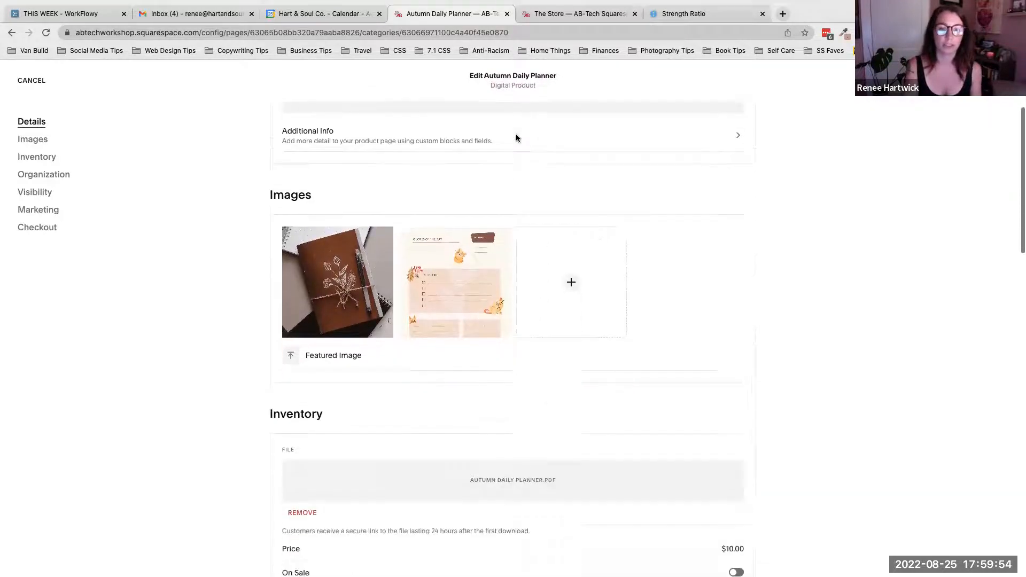
pyautogui.scroll(-5, 517, 138)
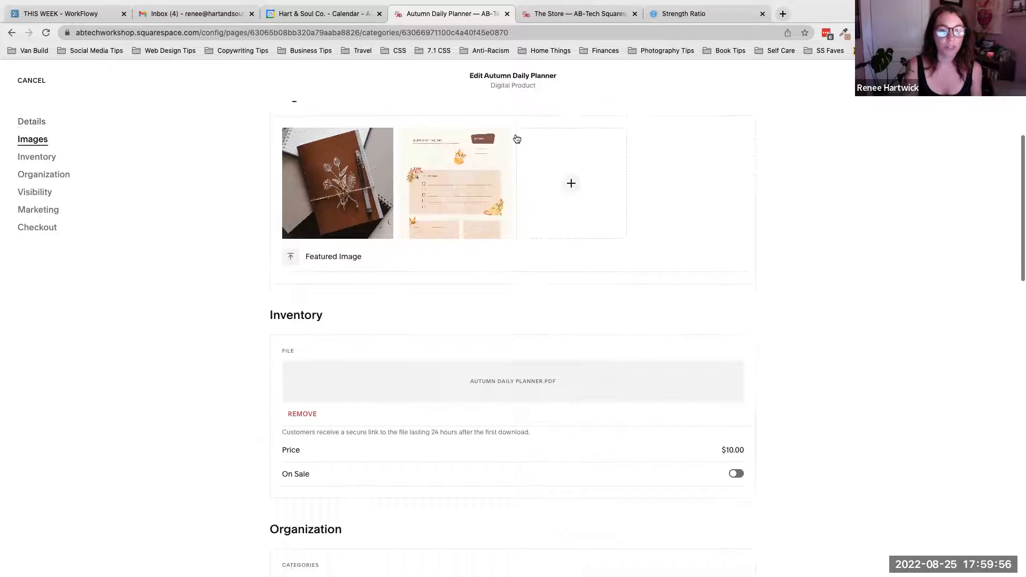
pyautogui.scroll(-2, 516, 139)
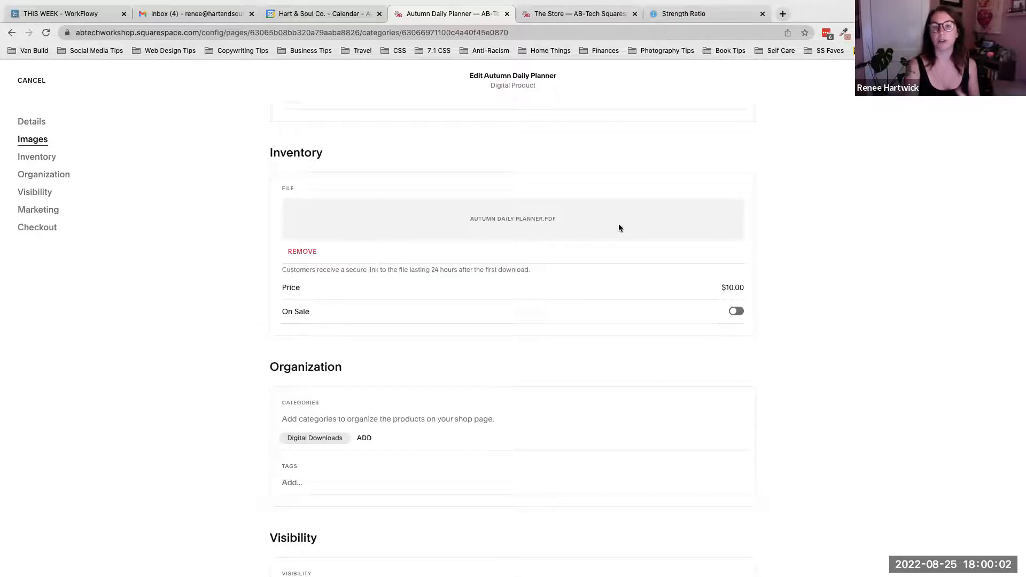
pyautogui.scroll(4, 618, 228)
pyautogui.scroll(1, 619, 228)
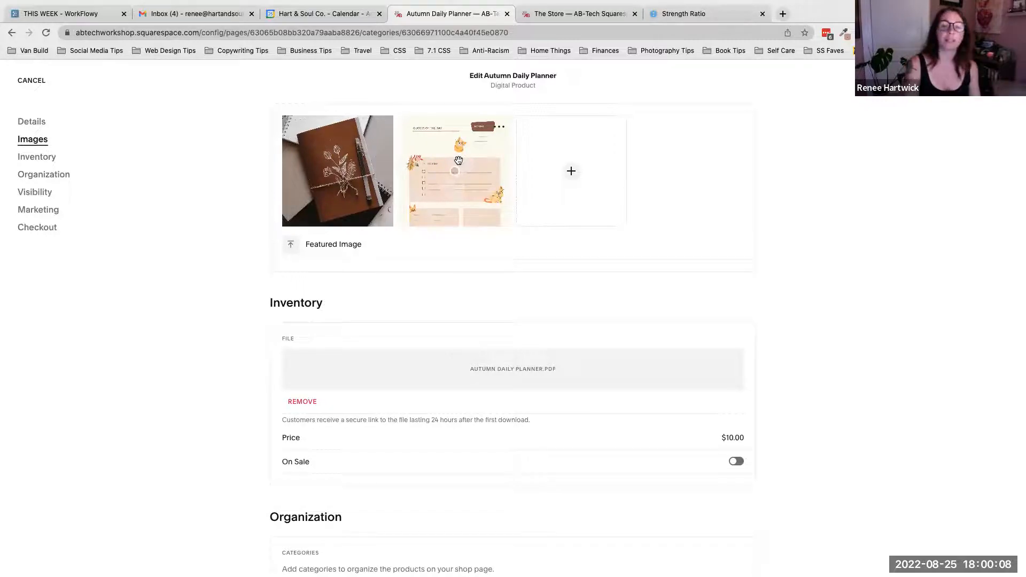
pyautogui.scroll(-1, 573, 387)
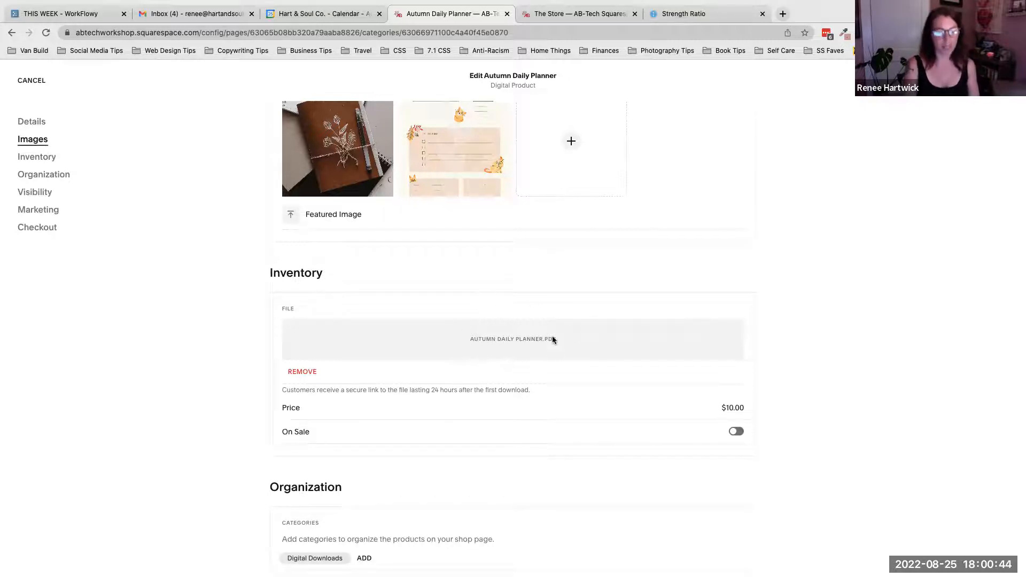
pyautogui.scroll(-3, 553, 339)
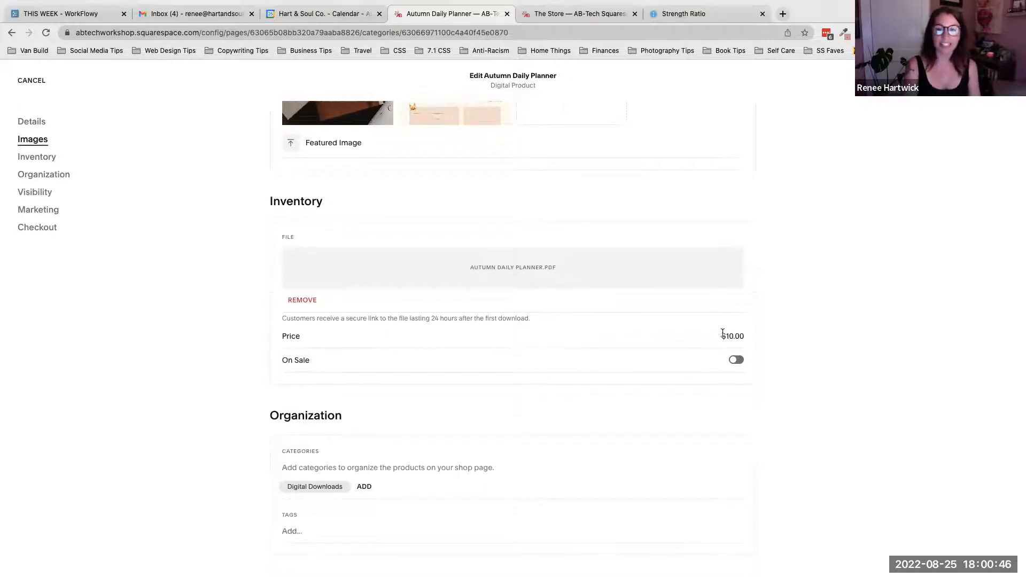
pyautogui.scroll(-2, 614, 356)
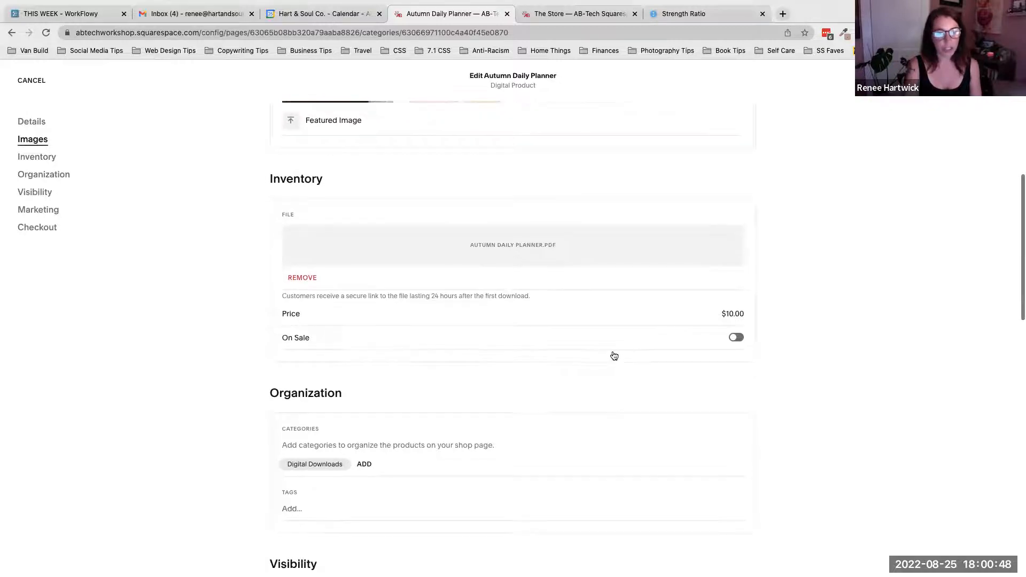
pyautogui.scroll(-2, 614, 356)
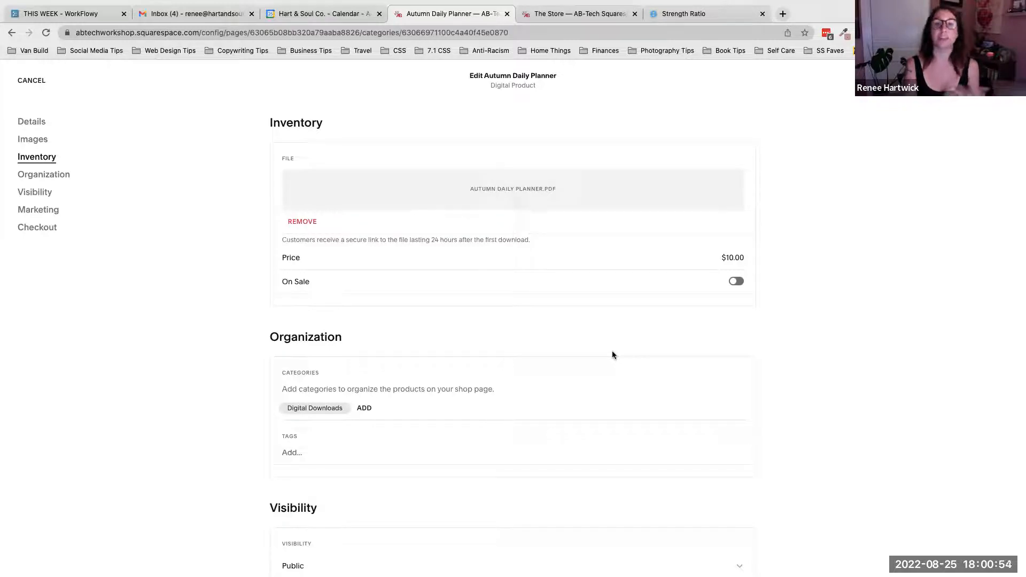
# Review the Autumn Daily Planner's Organization, Visibility, Marketing and Checkout sections, including the visibility choices, keeping it Public, and close the editor.
pyautogui.scroll(-5, 612, 355)
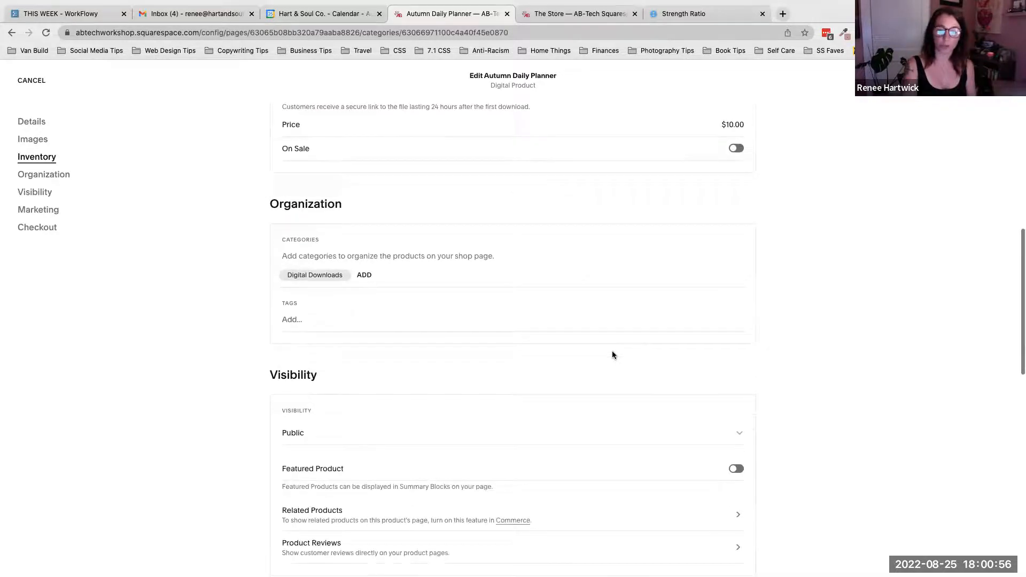
pyautogui.scroll(-2, 612, 355)
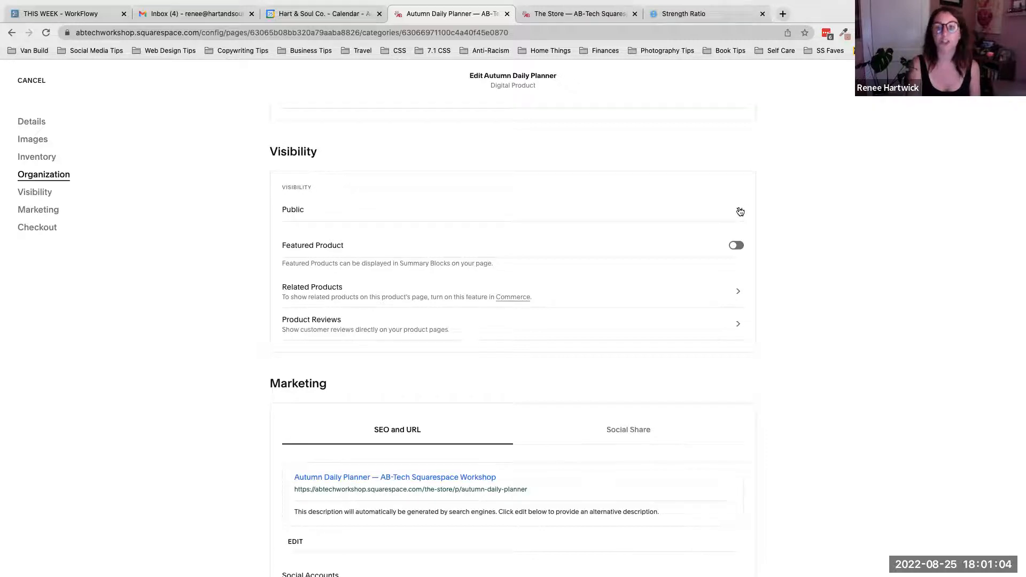
pyautogui.click(739, 211)
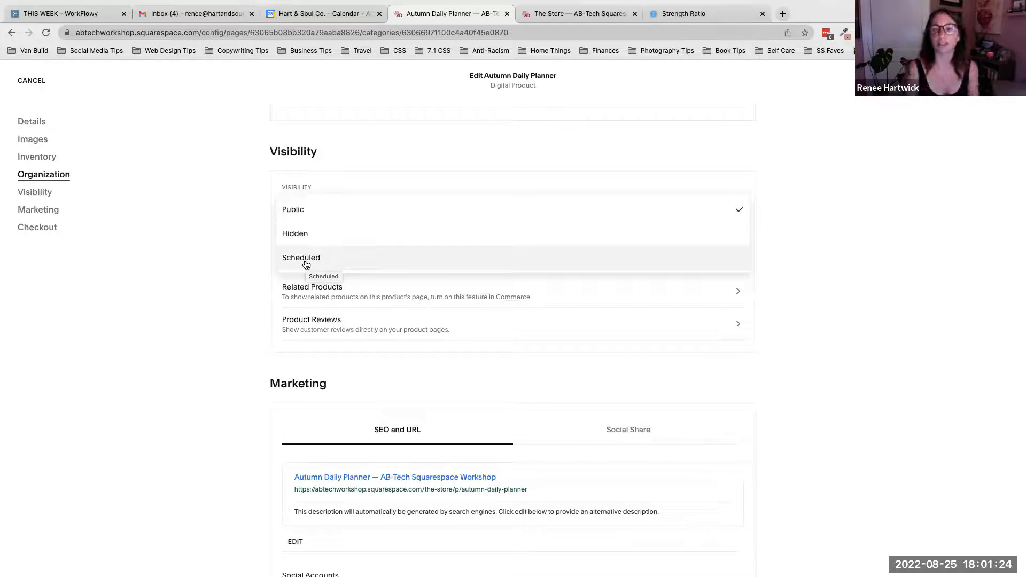
pyautogui.click(301, 211)
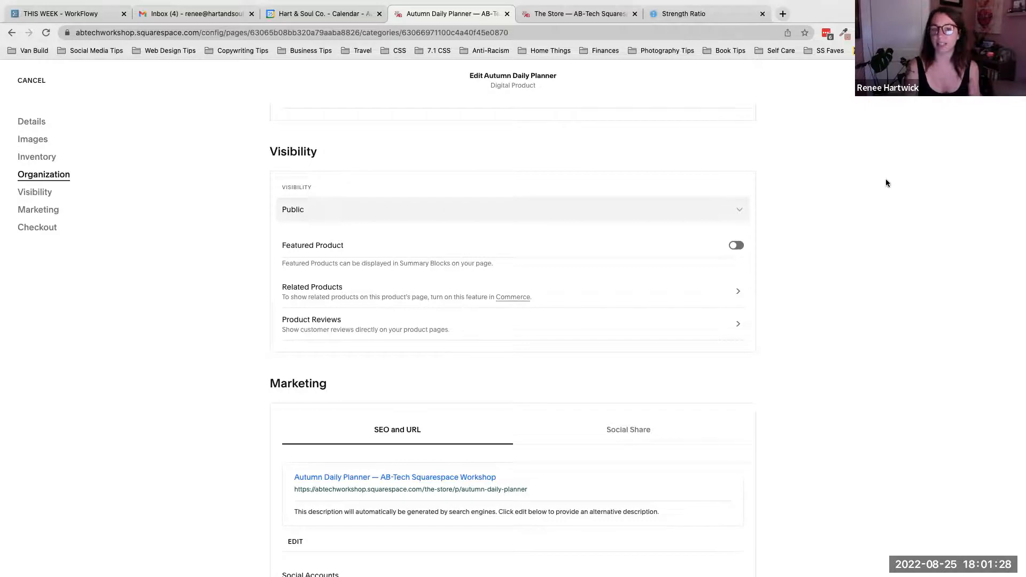
pyautogui.scroll(-6, 886, 183)
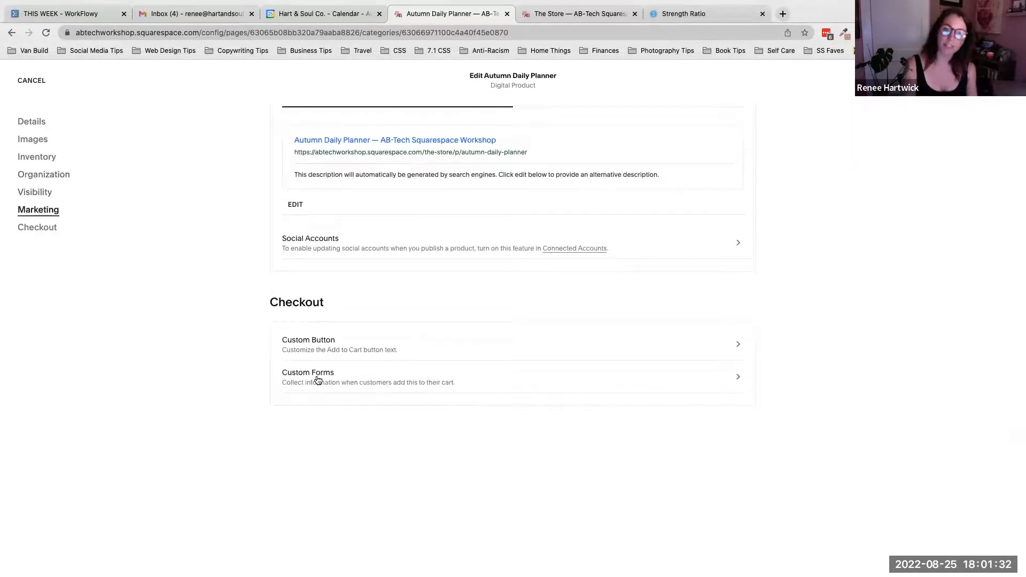
pyautogui.scroll(15, 410, 336)
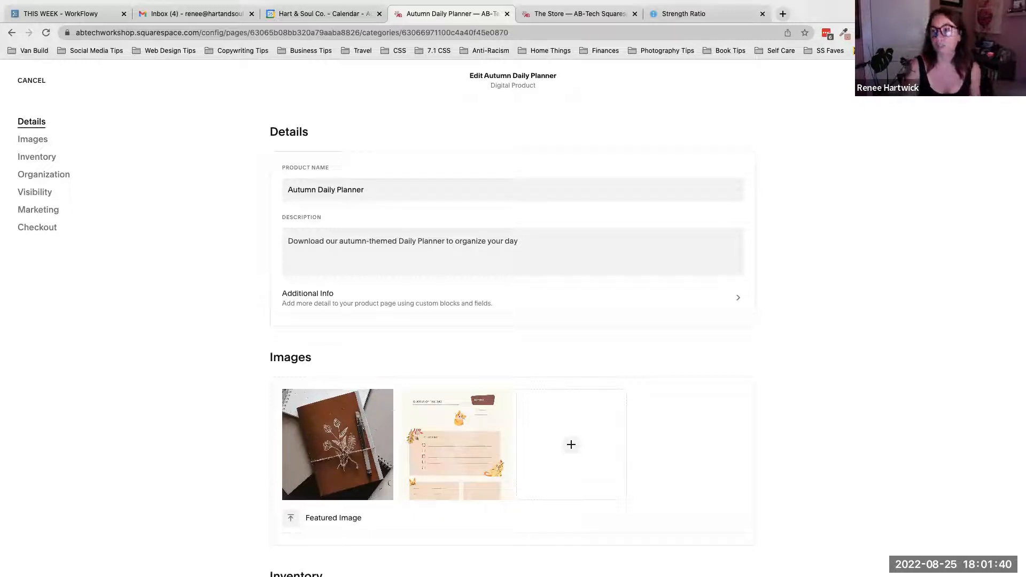
pyautogui.click(998, 80)
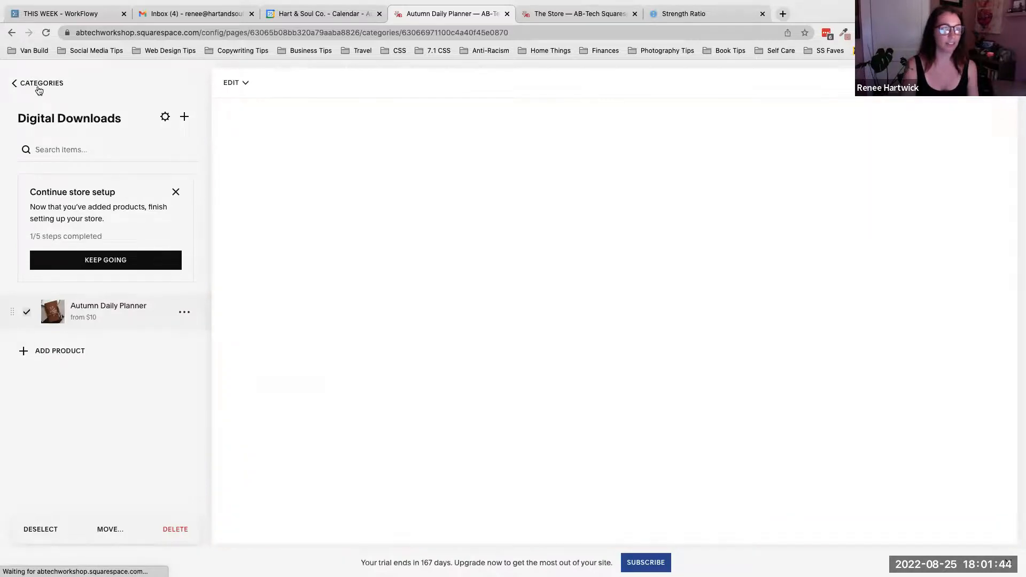
# Open Seasonal Party Planning Packages from the list of all products in the product editor.
pyautogui.click(36, 84)
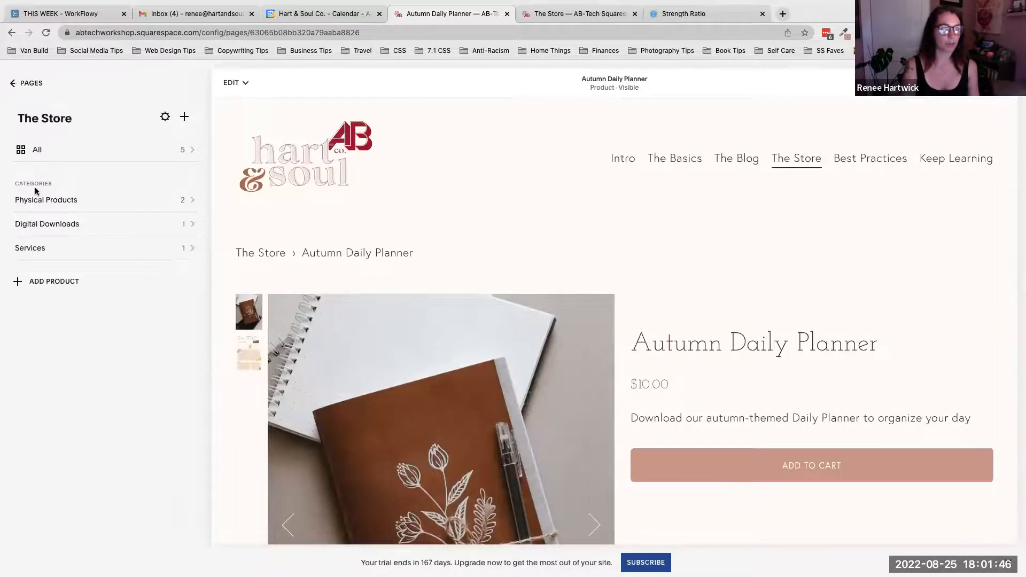
pyautogui.click(30, 149)
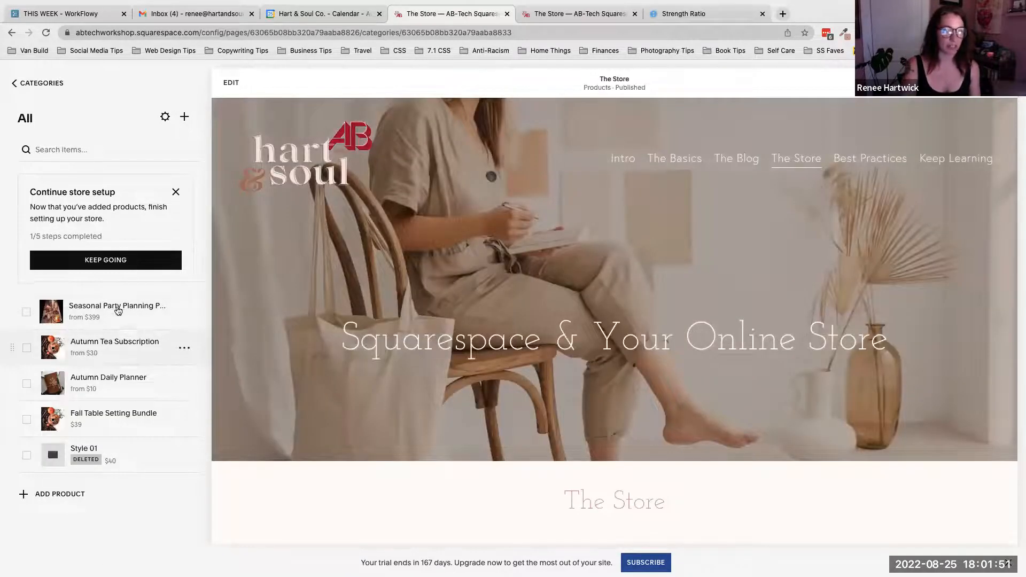
pyautogui.click(118, 311)
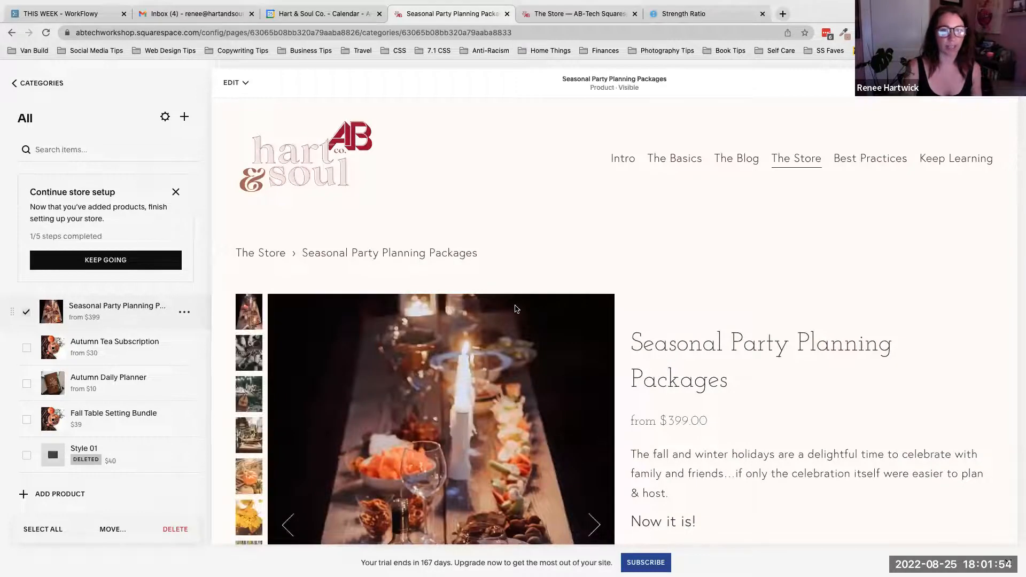
pyautogui.scroll(-2, 517, 308)
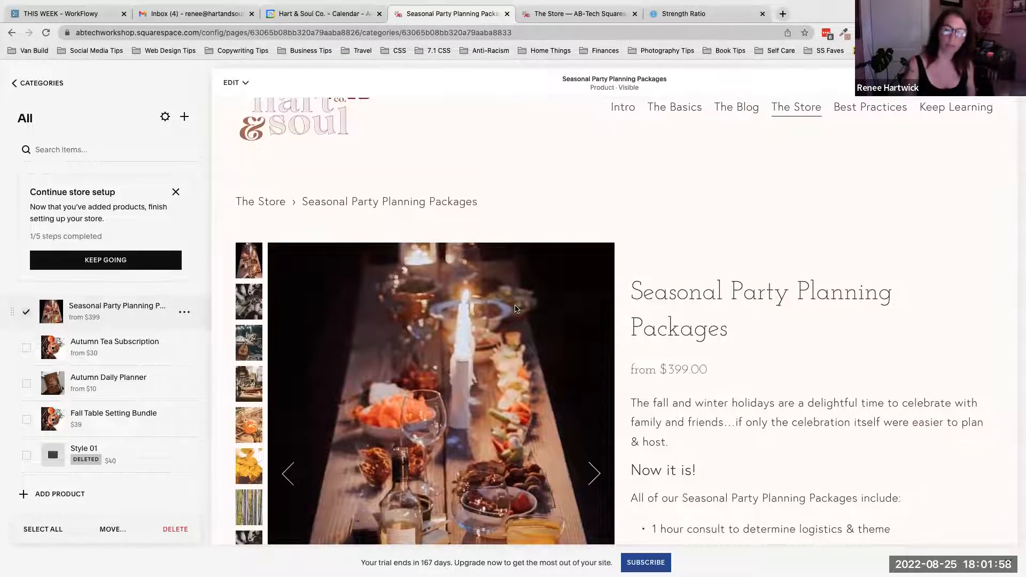
pyautogui.click(233, 82)
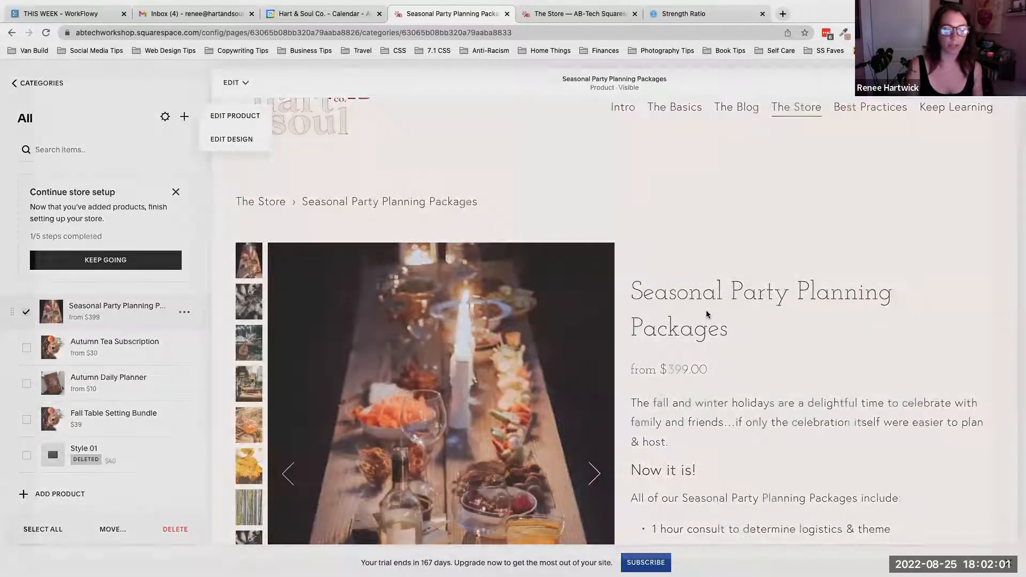
pyautogui.click(706, 314)
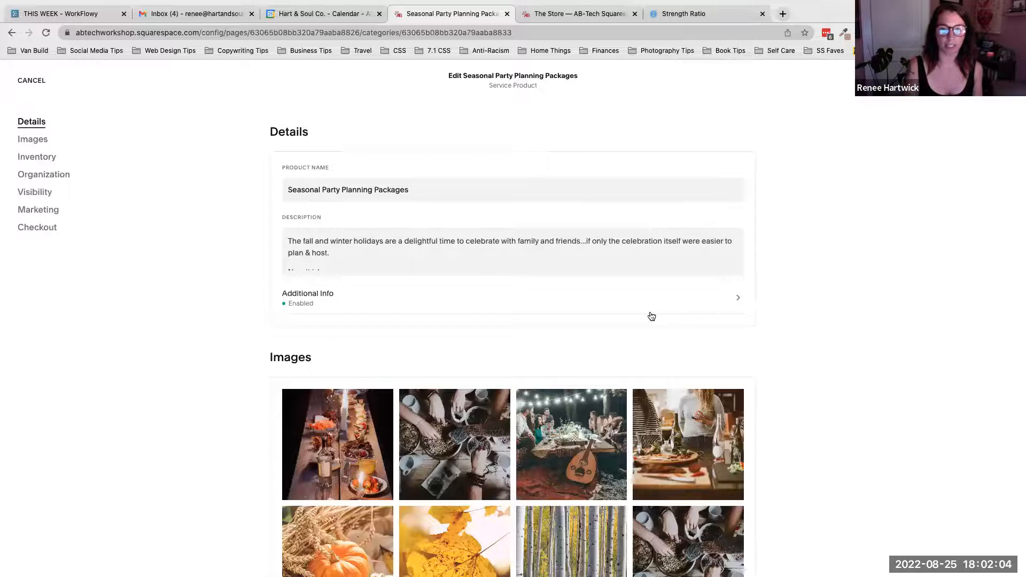
# Examine the Seasonal Party Planning Packages' images, inventory variants and the product type in the editor heading.
pyautogui.scroll(-8, 651, 316)
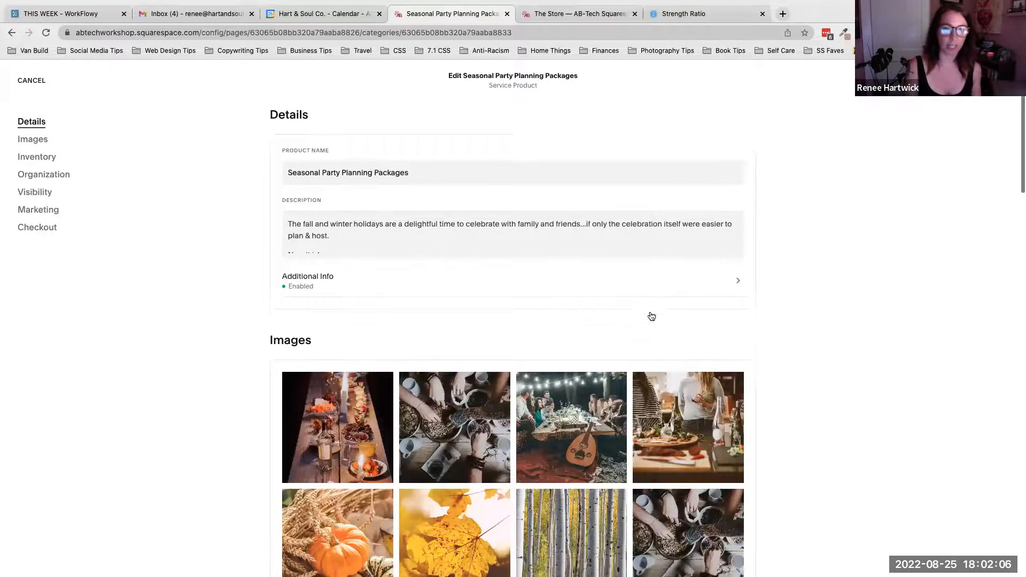
pyautogui.scroll(-3, 651, 316)
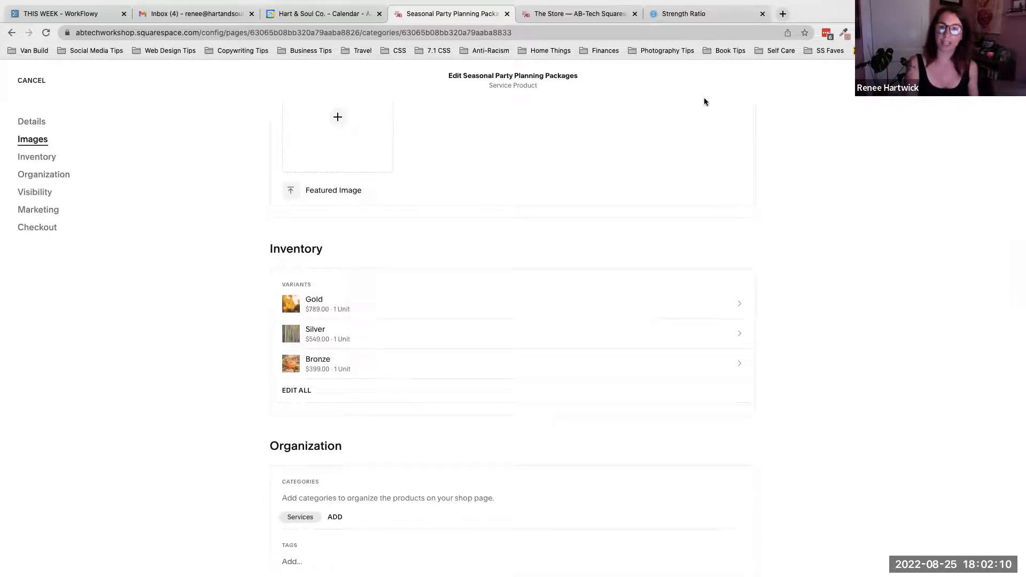
pyautogui.moveTo(540, 87); pyautogui.dragTo(485, 89)
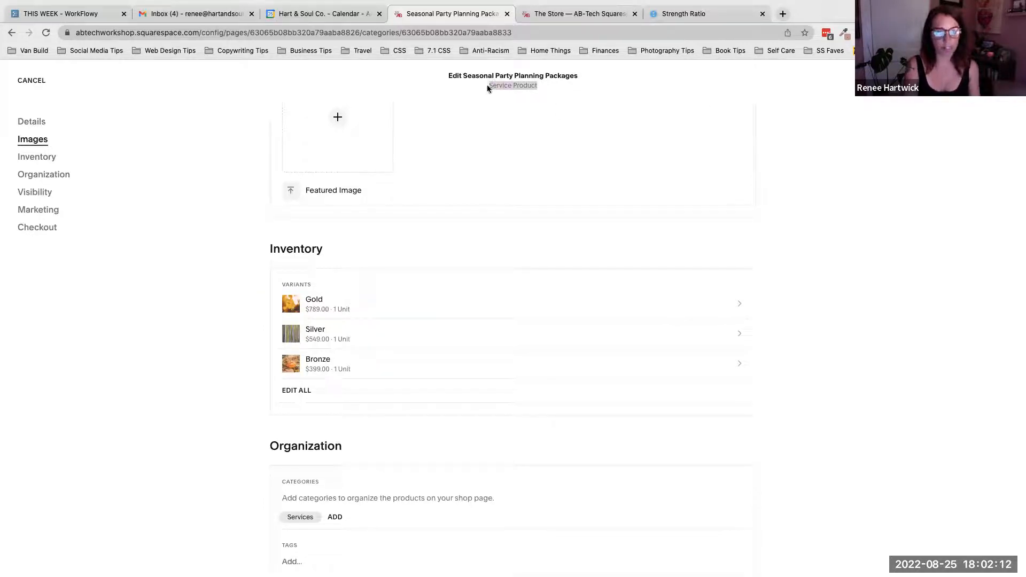
pyautogui.click(537, 85)
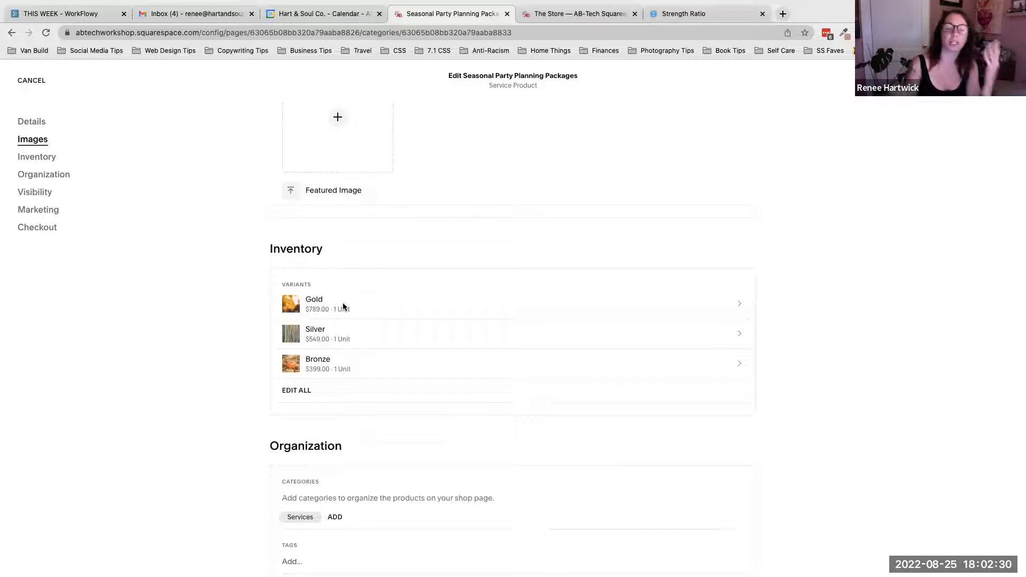
# Review the service product's Organization, Visibility, Marketing and Checkout sections, then close the product editor without changes.
pyautogui.scroll(-5, 390, 328)
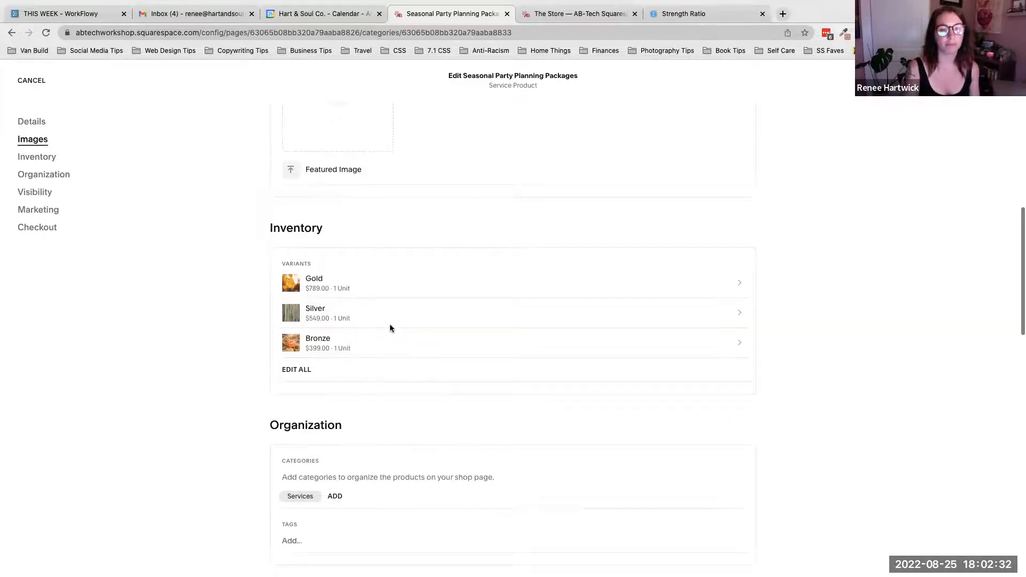
pyautogui.scroll(-6, 390, 328)
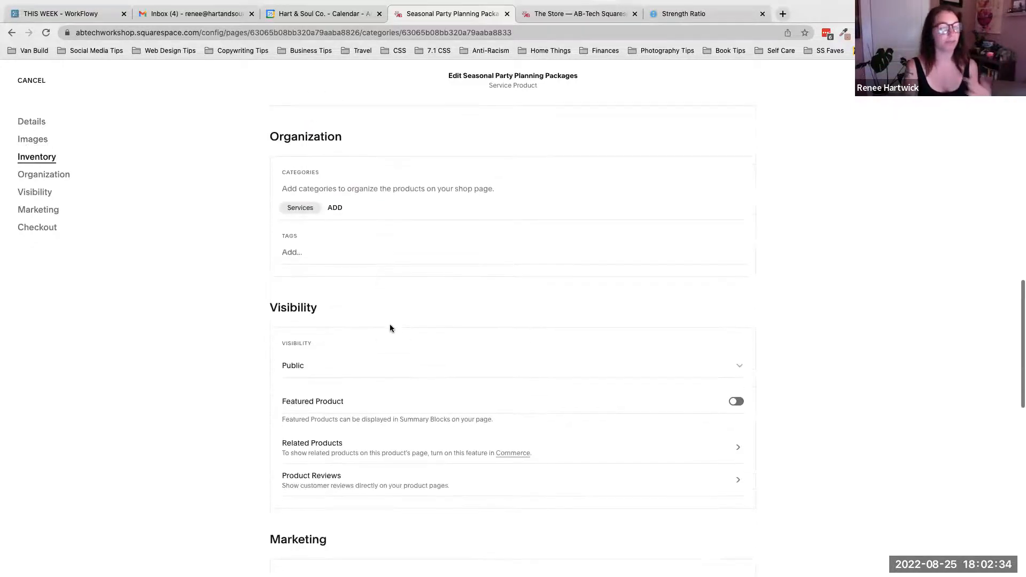
pyautogui.scroll(-4, 390, 328)
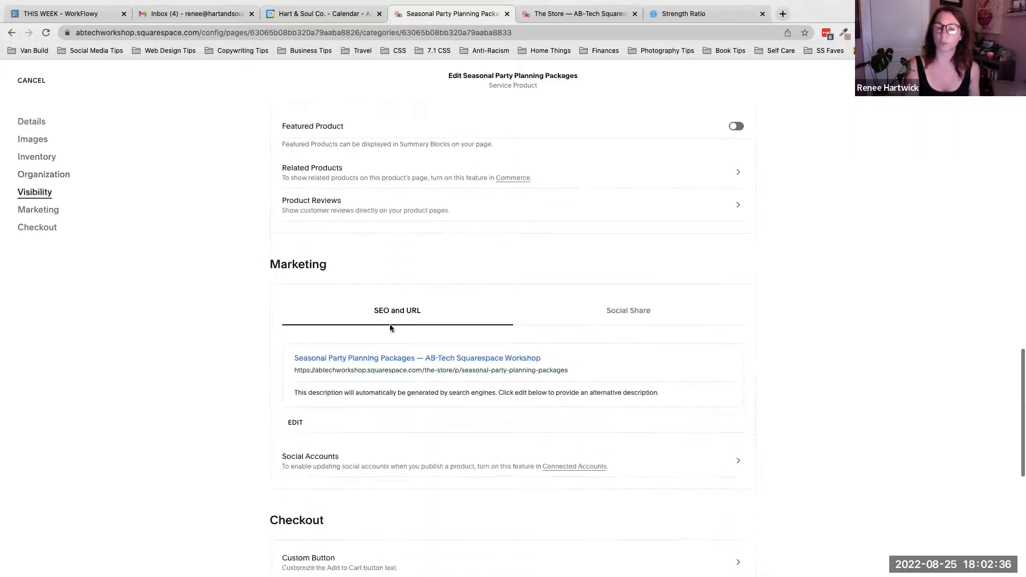
pyautogui.scroll(10, 390, 328)
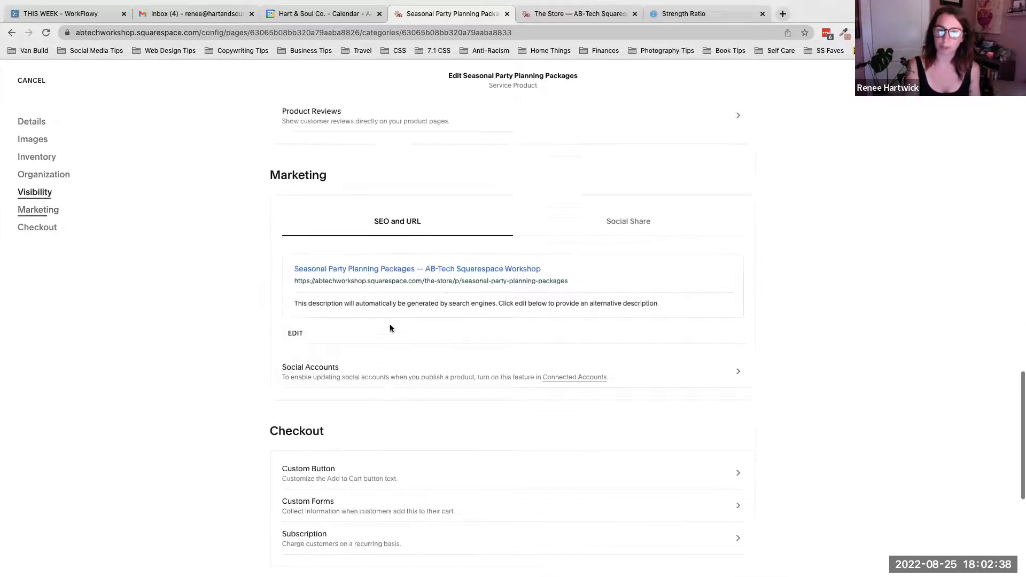
pyautogui.scroll(11, 390, 328)
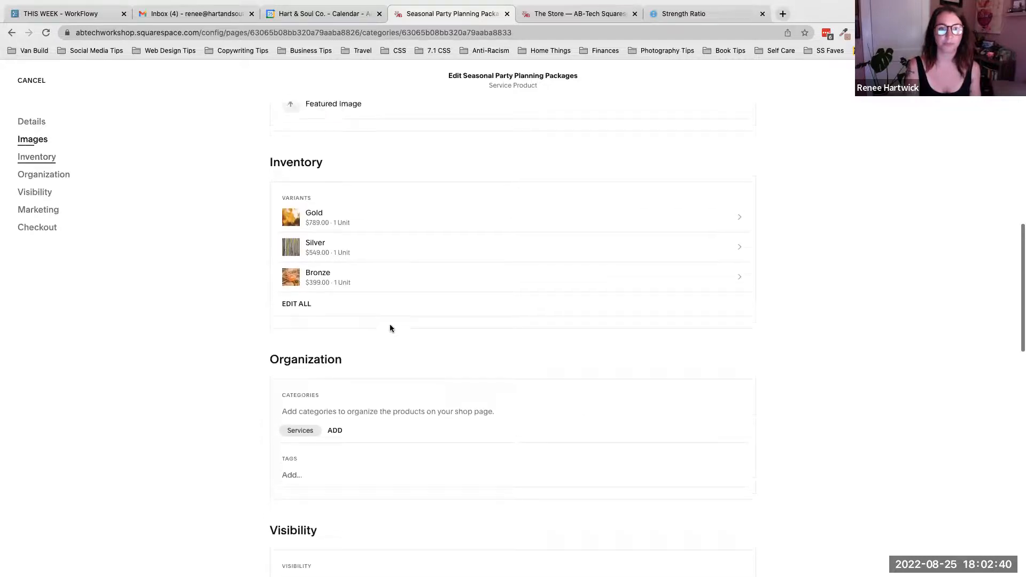
pyautogui.scroll(2, 390, 328)
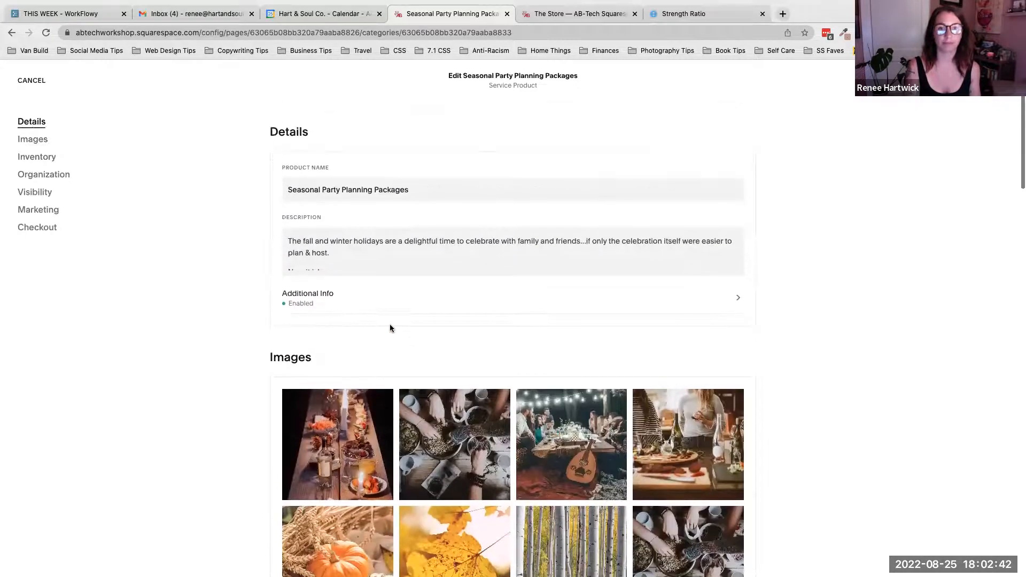
pyautogui.click(998, 81)
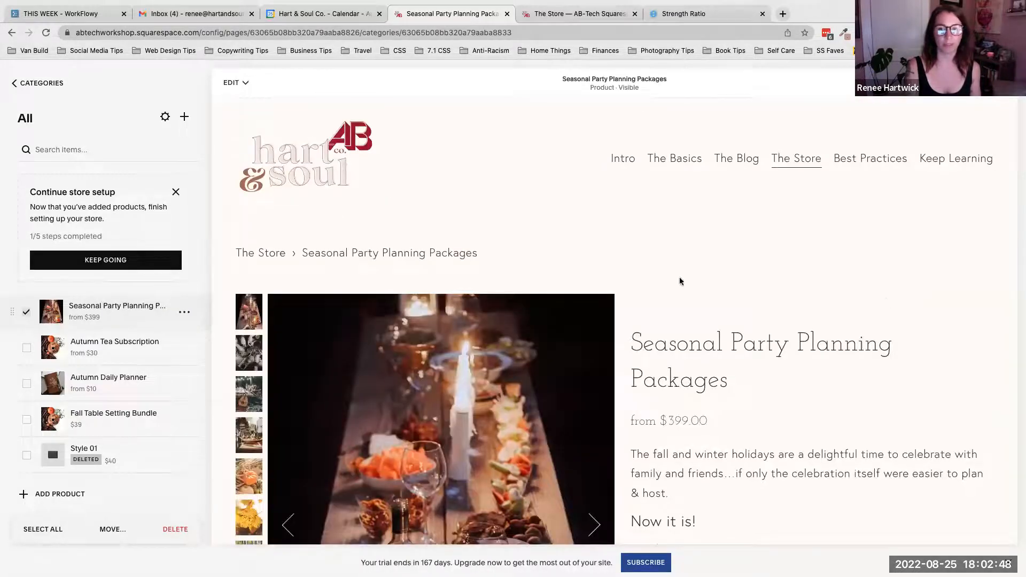
# Start editing the design of the Seasonal Party Planning Packages page and open its product section settings.
pyautogui.click(235, 83)
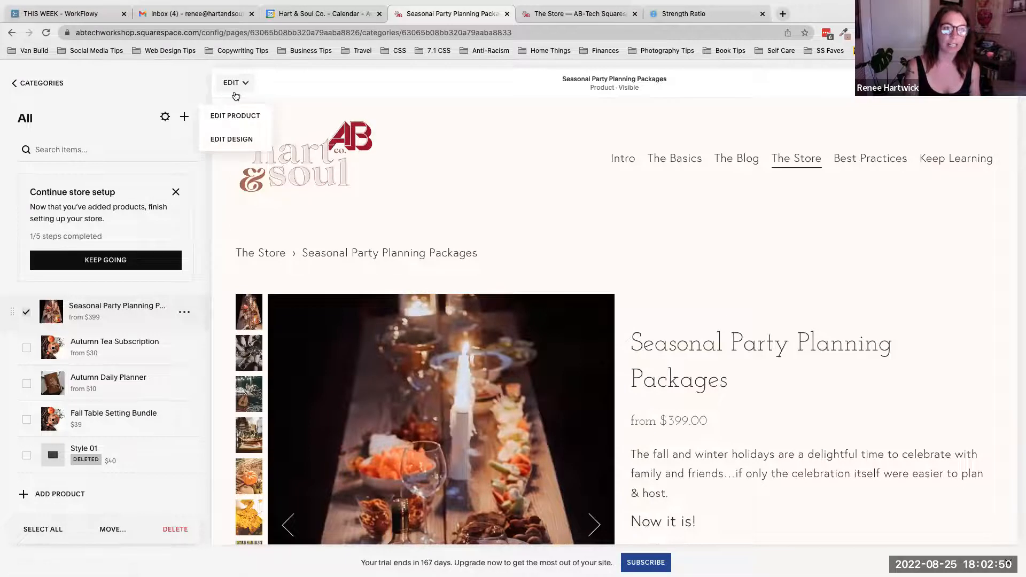
pyautogui.click(229, 140)
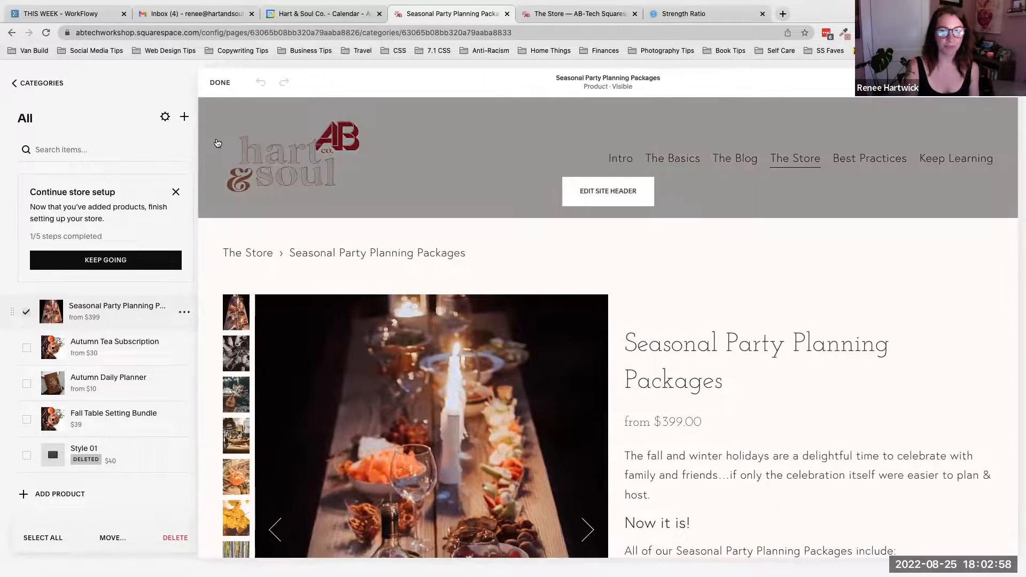
pyautogui.moveTo(753, 248)
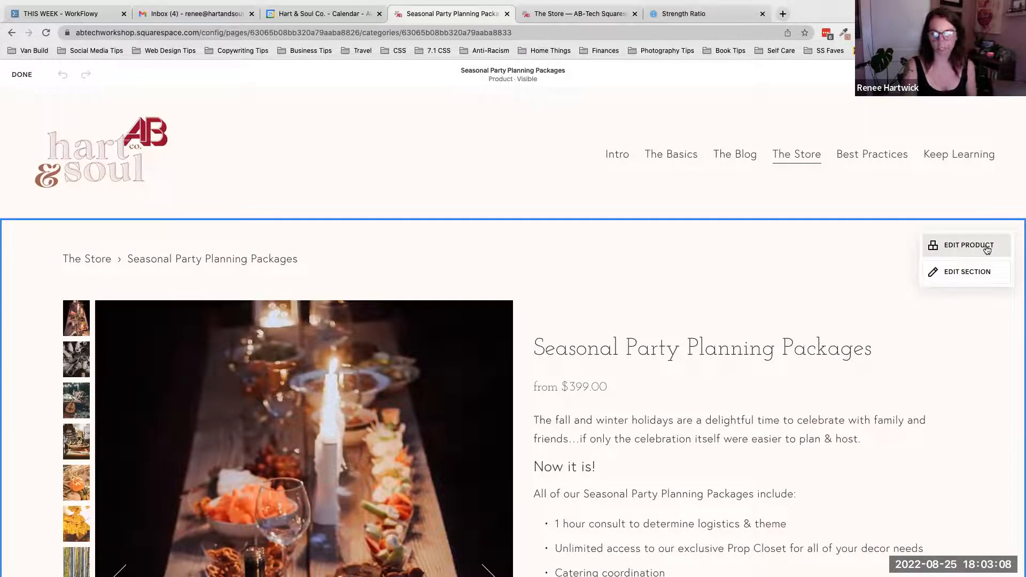
pyautogui.click(956, 273)
# Examine the product section's Format options, from layout, width and aspect ratio to gallery placement, form width and image actions.
pyautogui.scroll(-5, 933, 382)
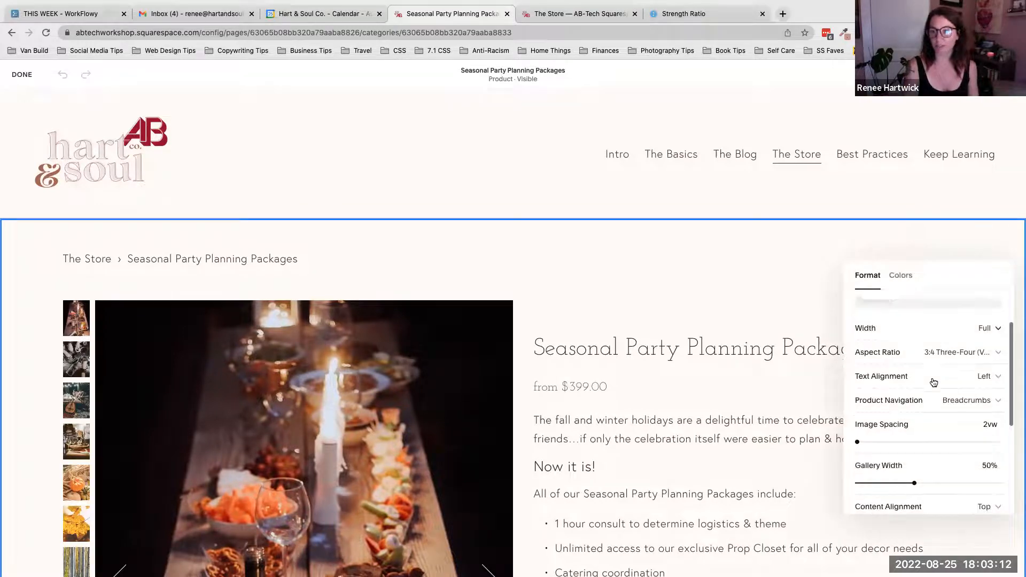
pyautogui.scroll(-2, 933, 383)
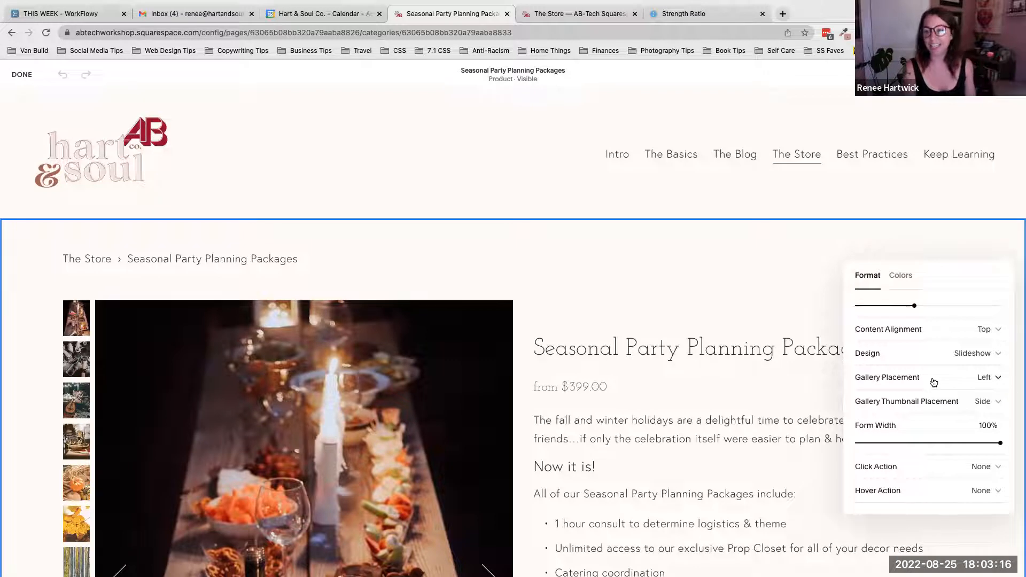
pyautogui.scroll(-3, 923, 384)
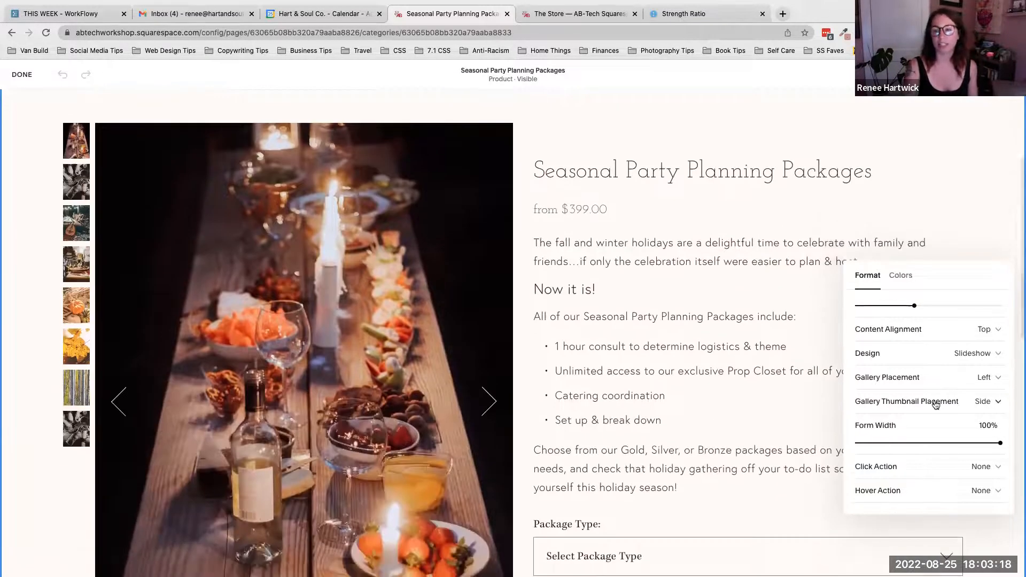
pyautogui.scroll(1, 935, 404)
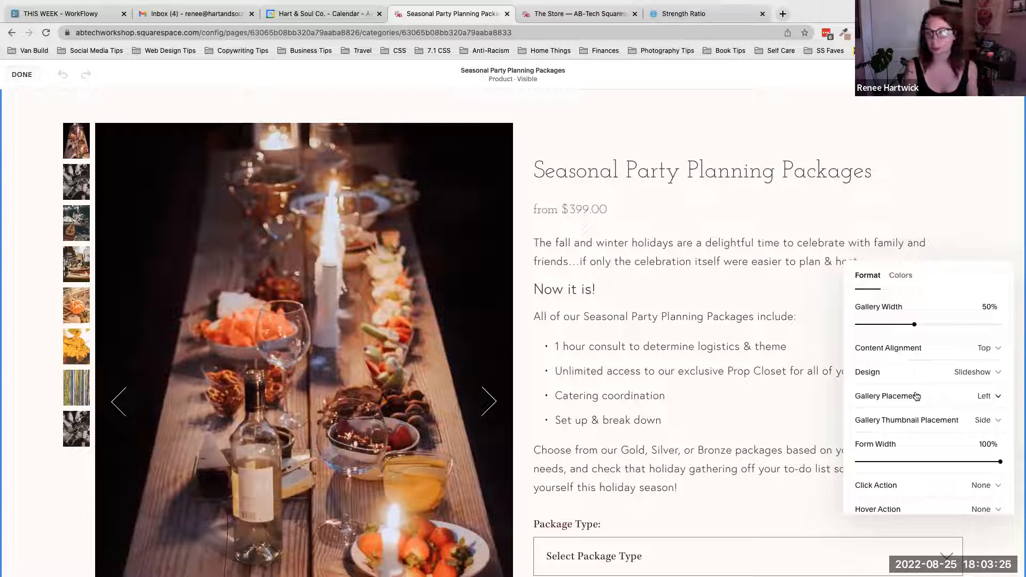
pyautogui.scroll(5, 918, 396)
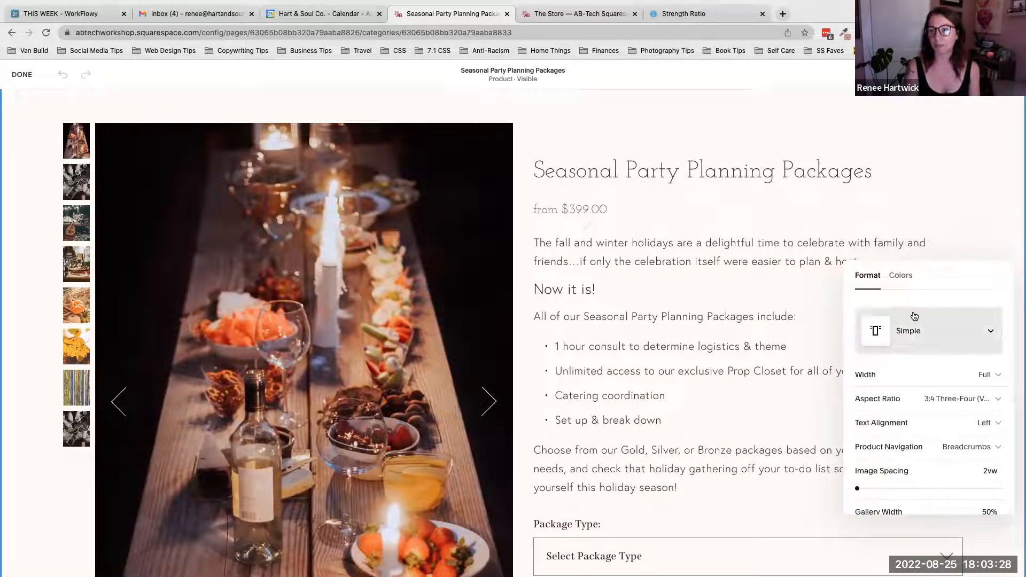
# Apply the Bright 2 color theme to the Seasonal Party Planning Packages product section.
pyautogui.click(900, 276)
pyautogui.scroll(-3, 930, 409)
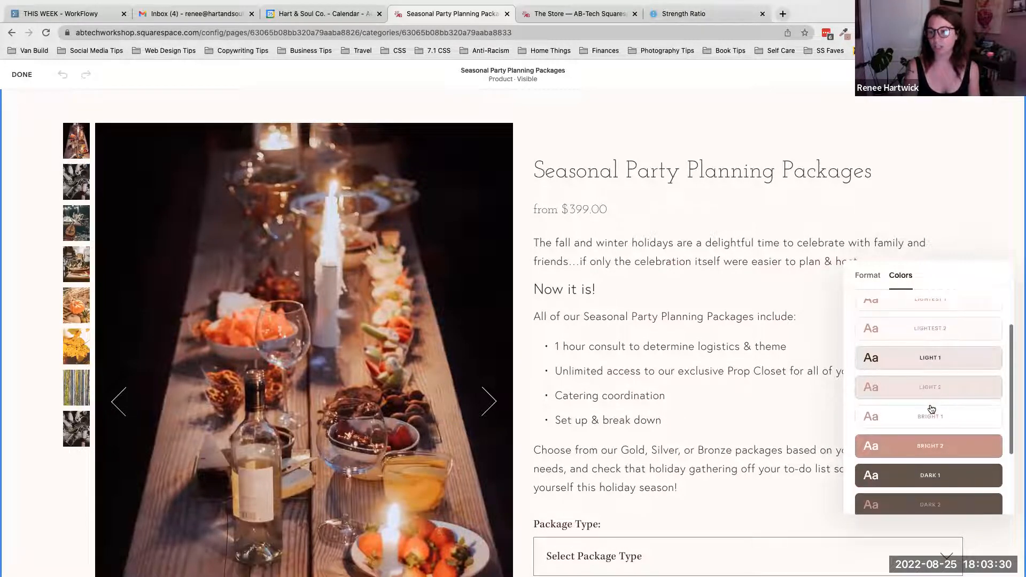
pyautogui.click(921, 409)
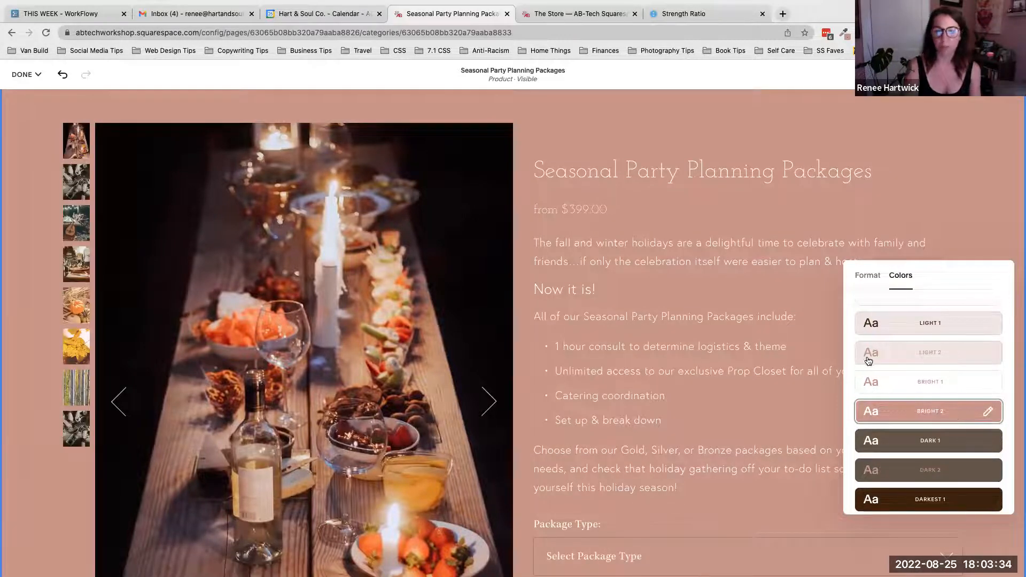
pyautogui.scroll(2, 784, 345)
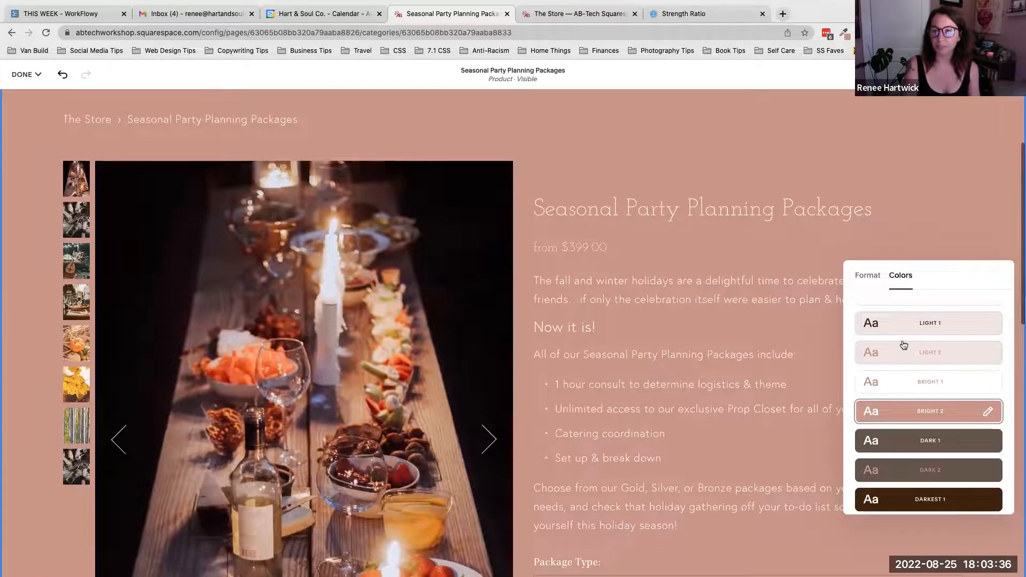
# Review the product section's Format and Colors settings, and compare its header with the header of the live store page.
pyautogui.click(869, 276)
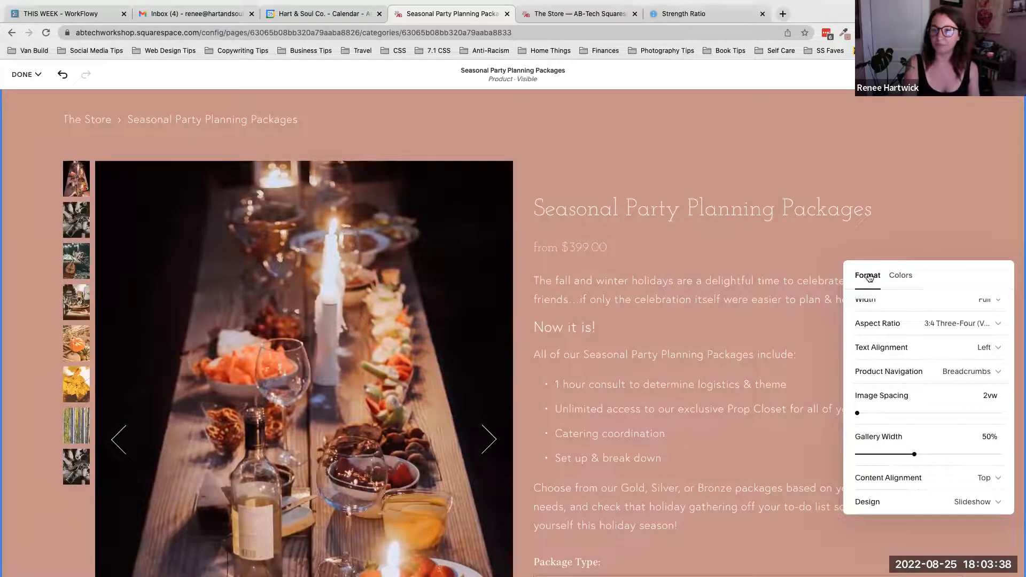
pyautogui.click(901, 275)
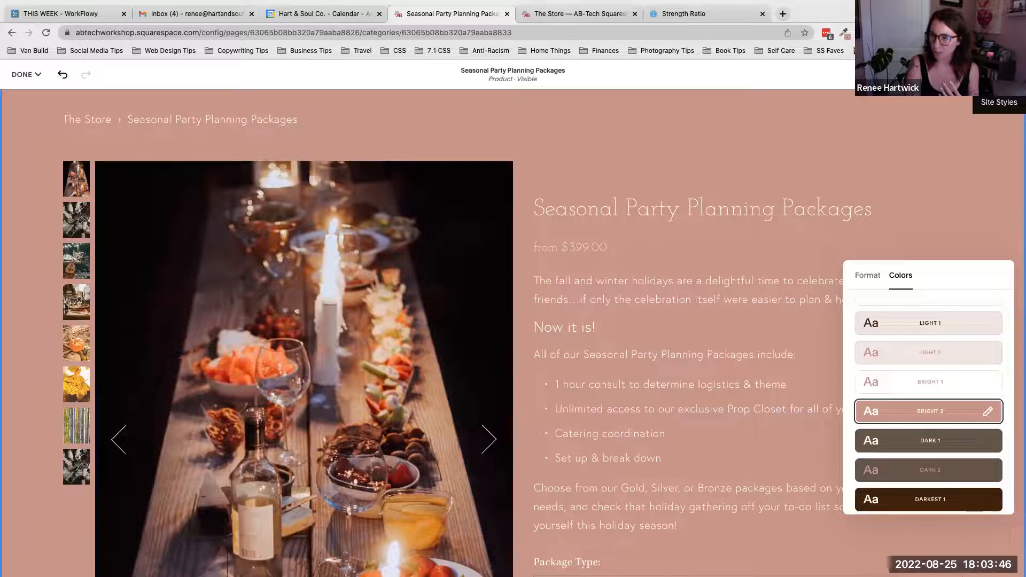
pyautogui.scroll(2, 938, 406)
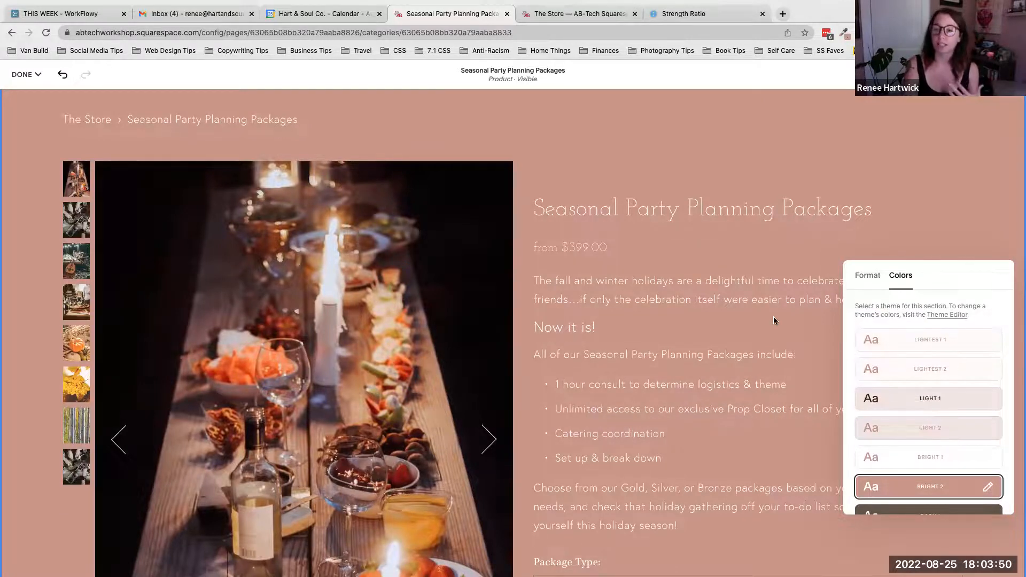
pyautogui.click(580, 14)
pyautogui.scroll(10, 736, 178)
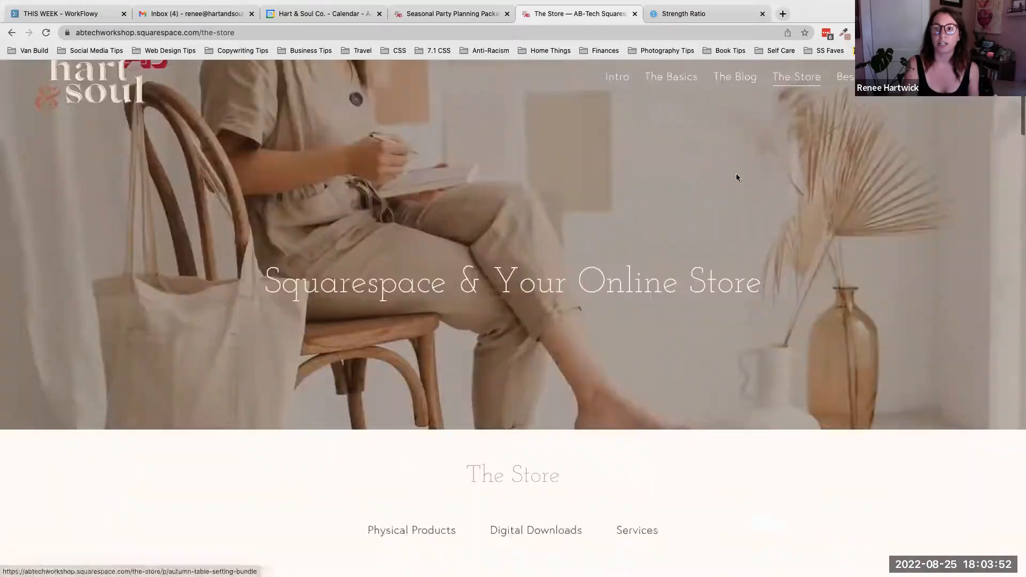
pyautogui.moveTo(671, 125)
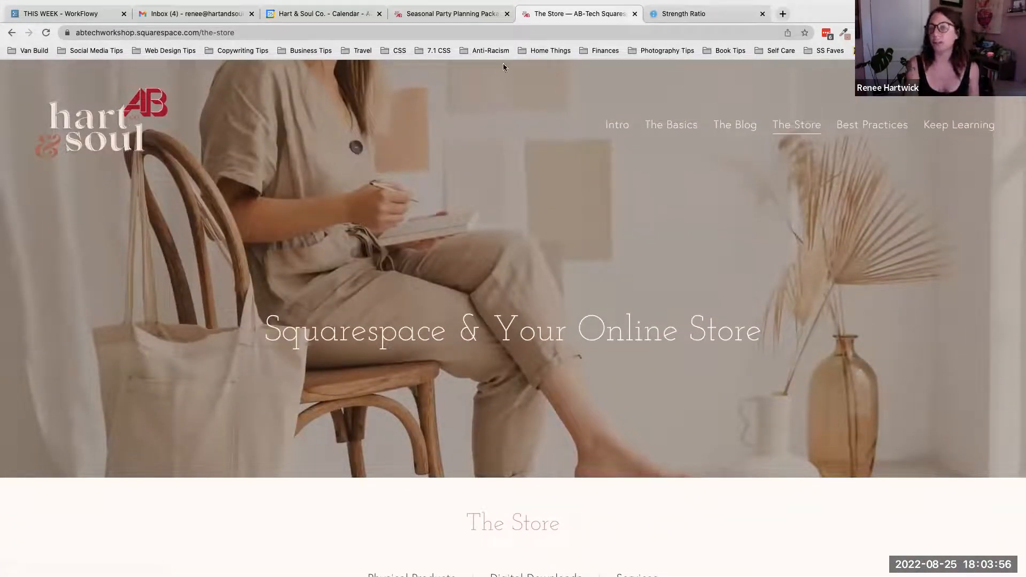
pyautogui.click(408, 9)
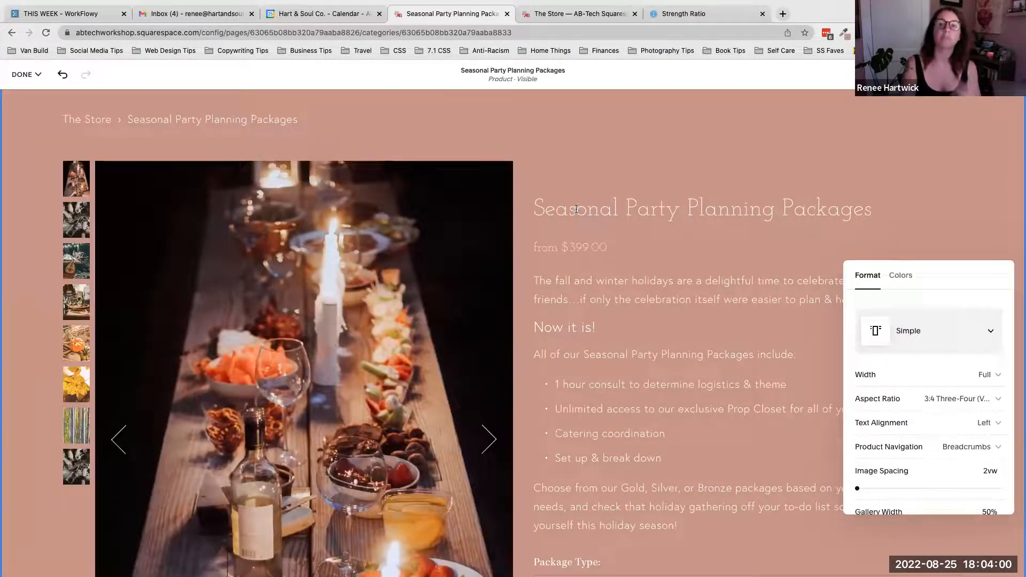
pyautogui.scroll(3, 576, 207)
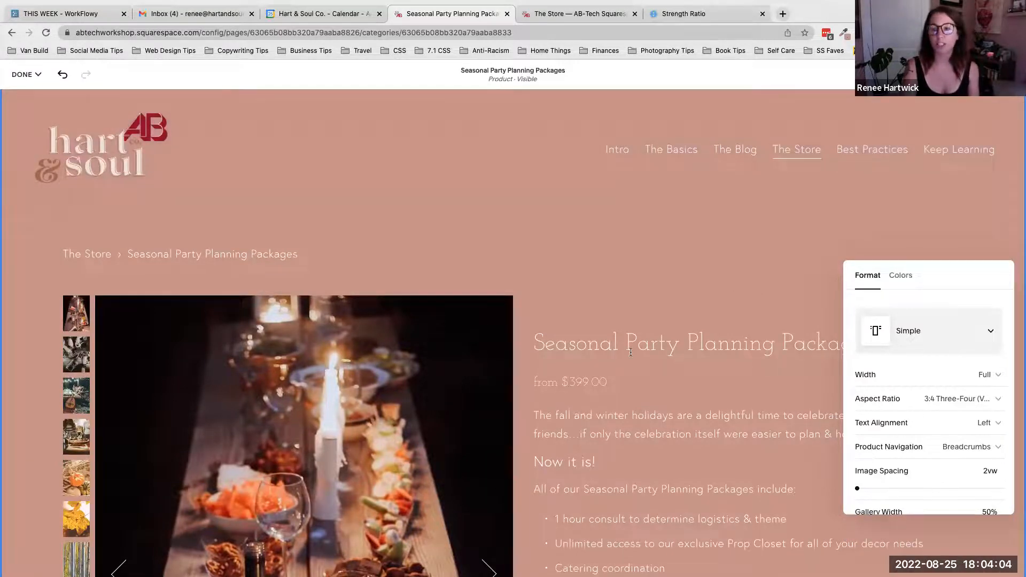
# Try the Wrap layout on the product section and look through the image gallery and description it produces.
pyautogui.click(914, 334)
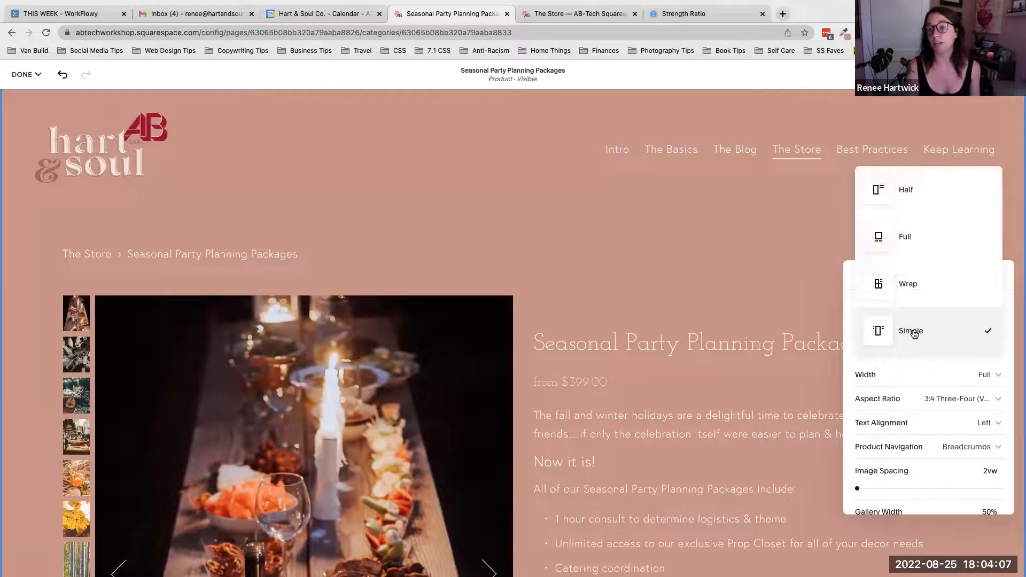
pyautogui.click(908, 285)
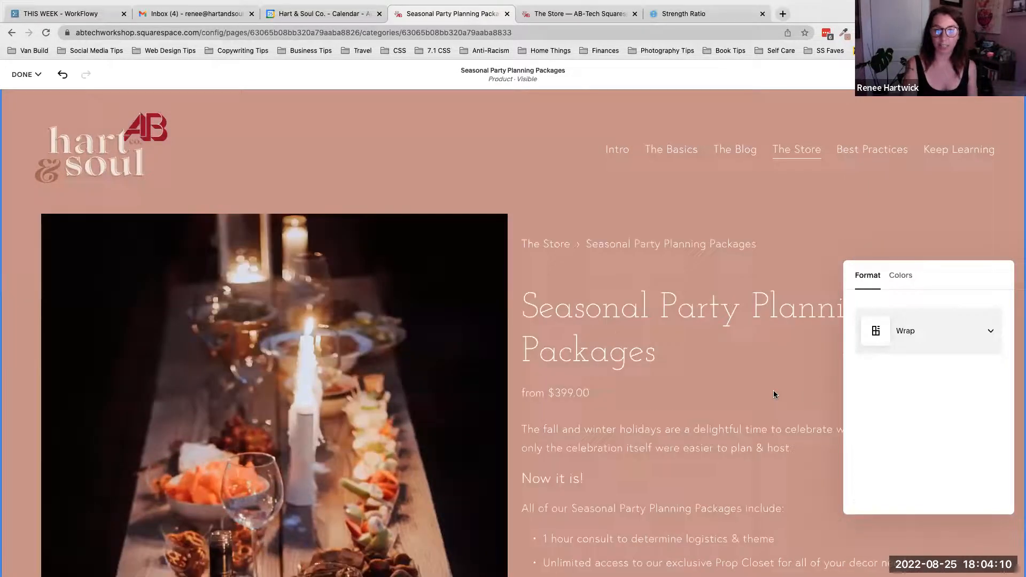
pyautogui.scroll(-6, 773, 395)
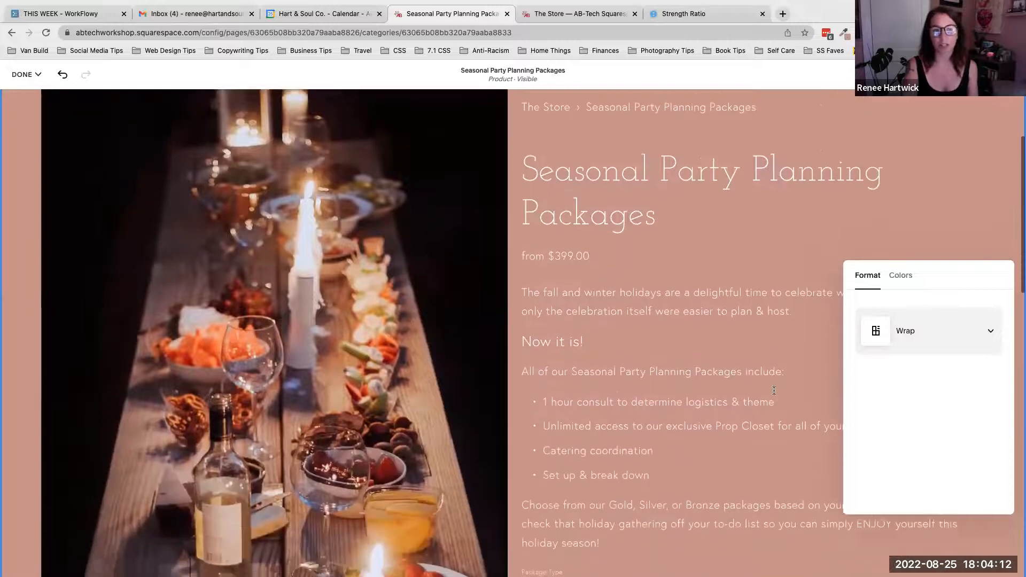
pyautogui.scroll(-8, 774, 394)
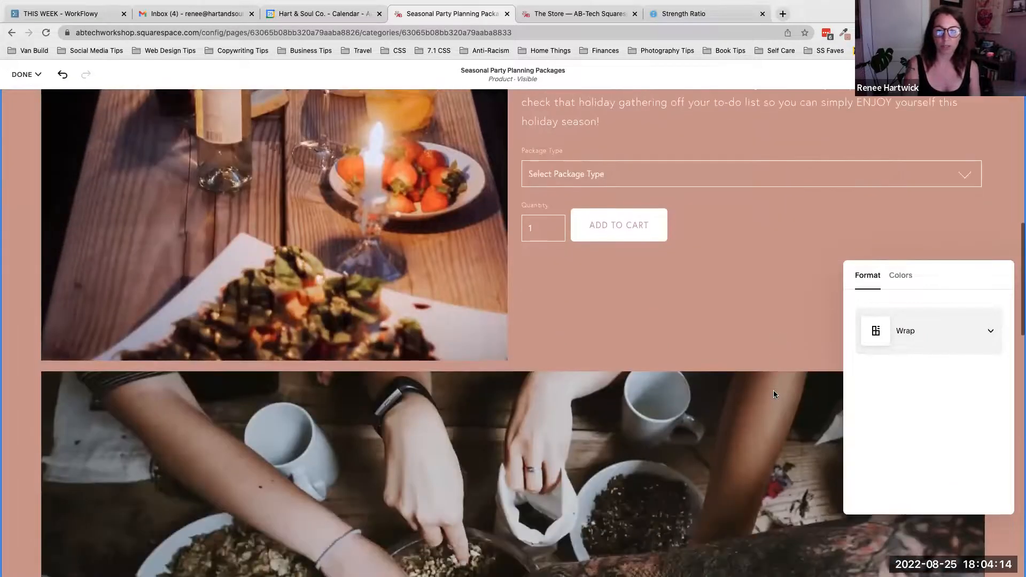
pyautogui.scroll(-8, 774, 394)
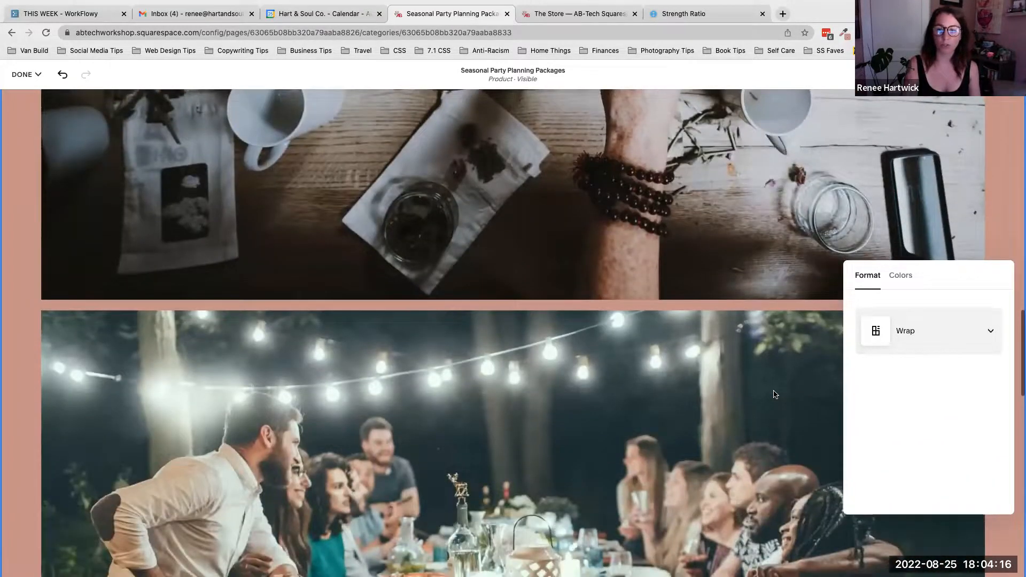
pyautogui.scroll(5, 774, 395)
pyautogui.scroll(-10, 774, 394)
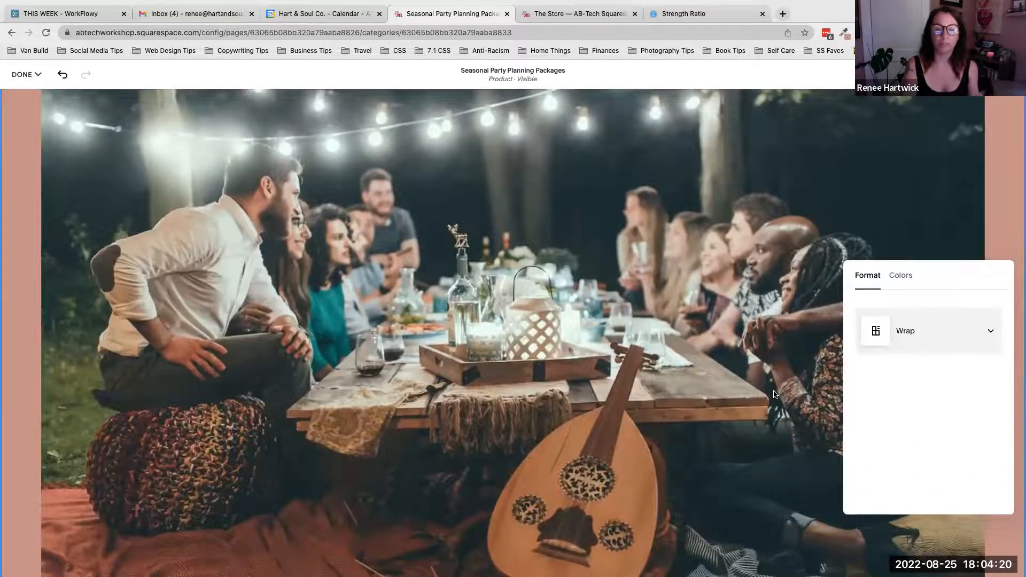
pyautogui.scroll(-5, 774, 394)
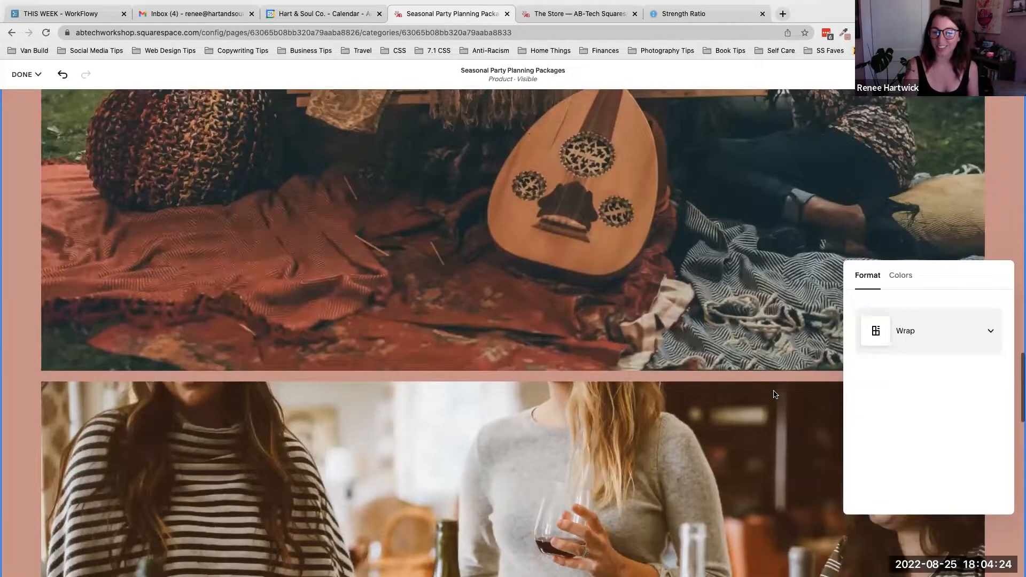
pyautogui.scroll(20, 774, 395)
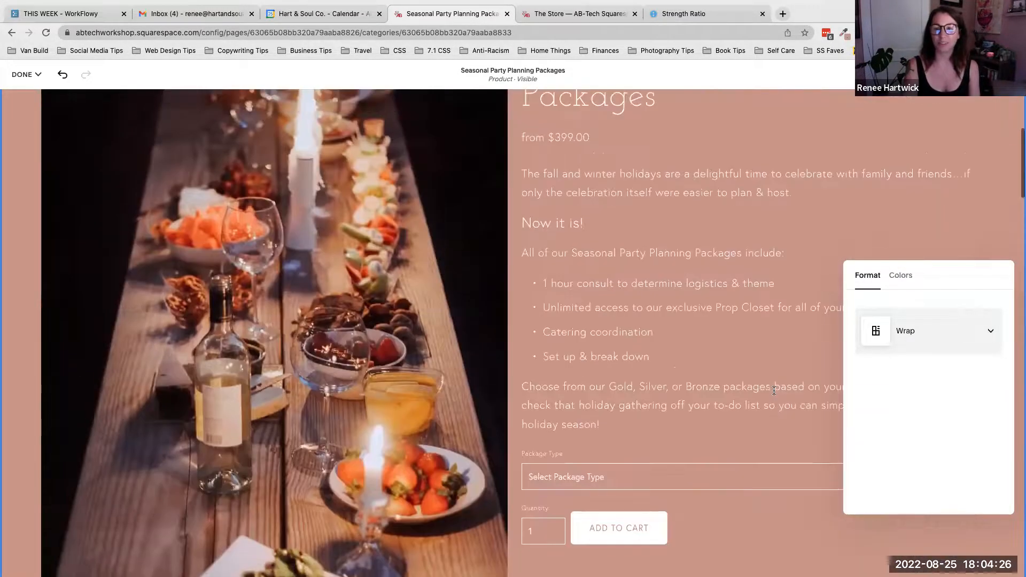
# Try the Full layout on the product section and look over the gallery, description and package details.
pyautogui.click(908, 331)
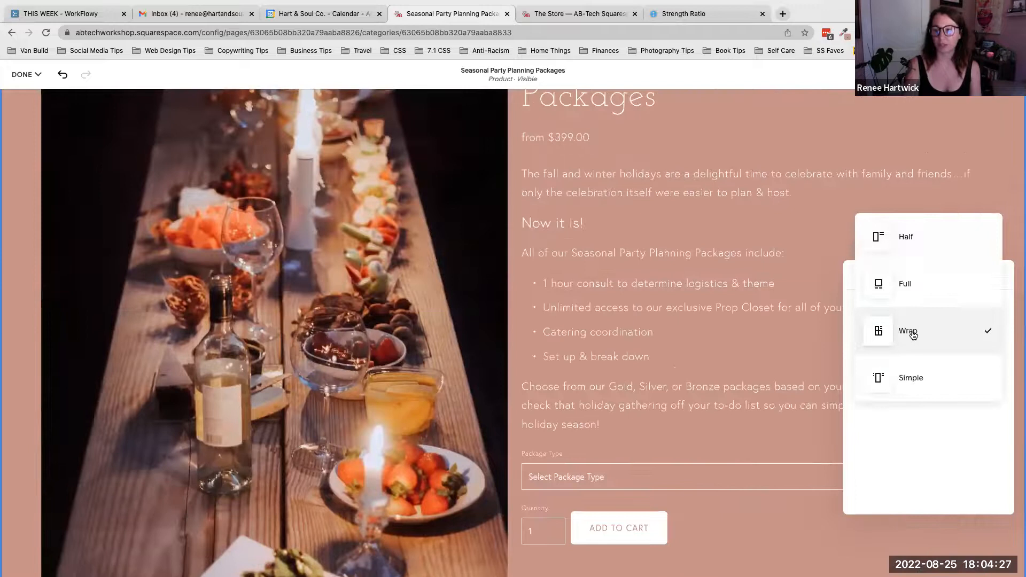
pyautogui.click(919, 285)
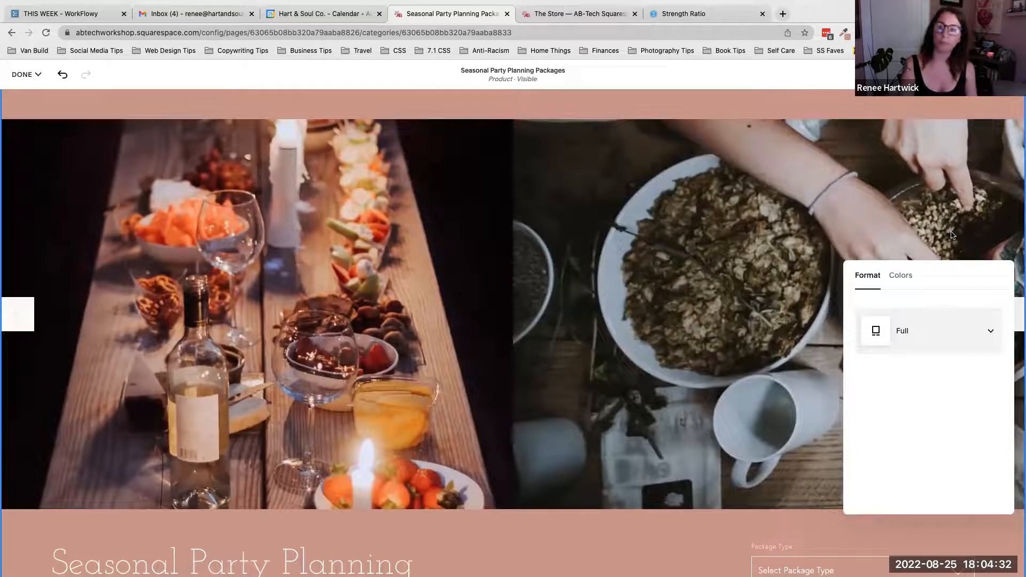
pyautogui.scroll(-4, 505, 373)
pyautogui.scroll(-2, 403, 287)
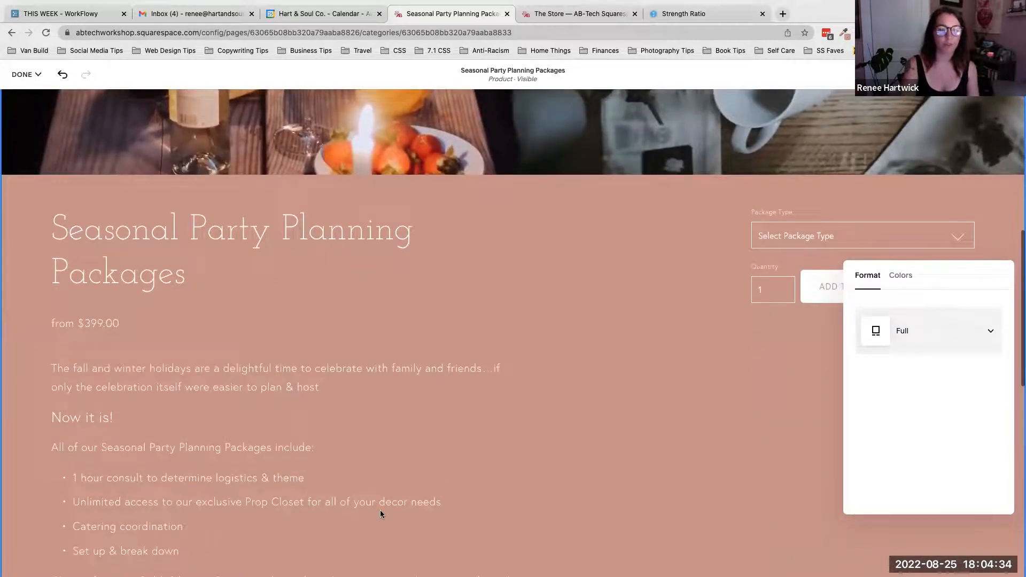
pyautogui.scroll(-7, 308, 441)
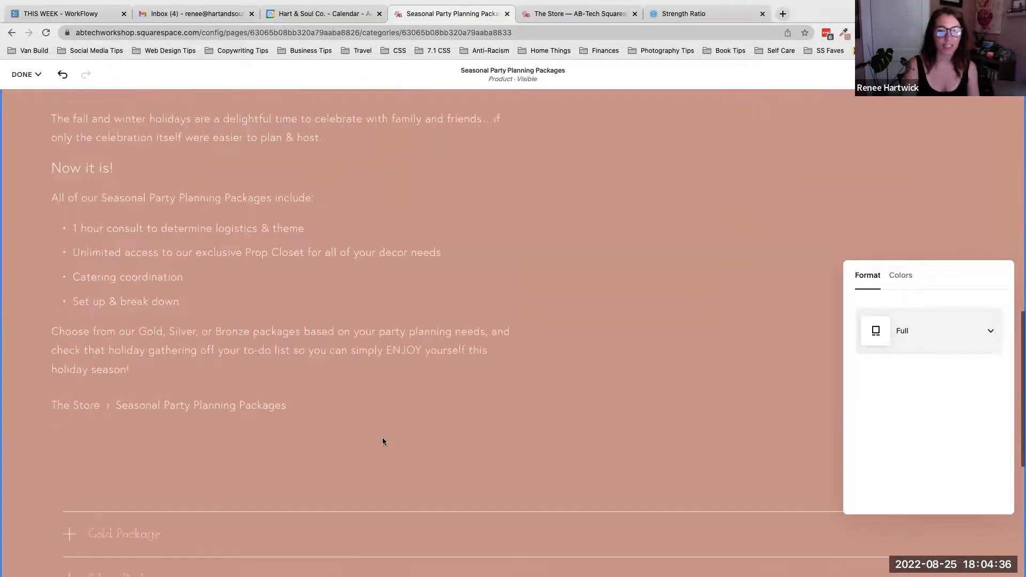
# Try the Half layout on the product section, look it over, and return to the Simple layout.
pyautogui.click(923, 321)
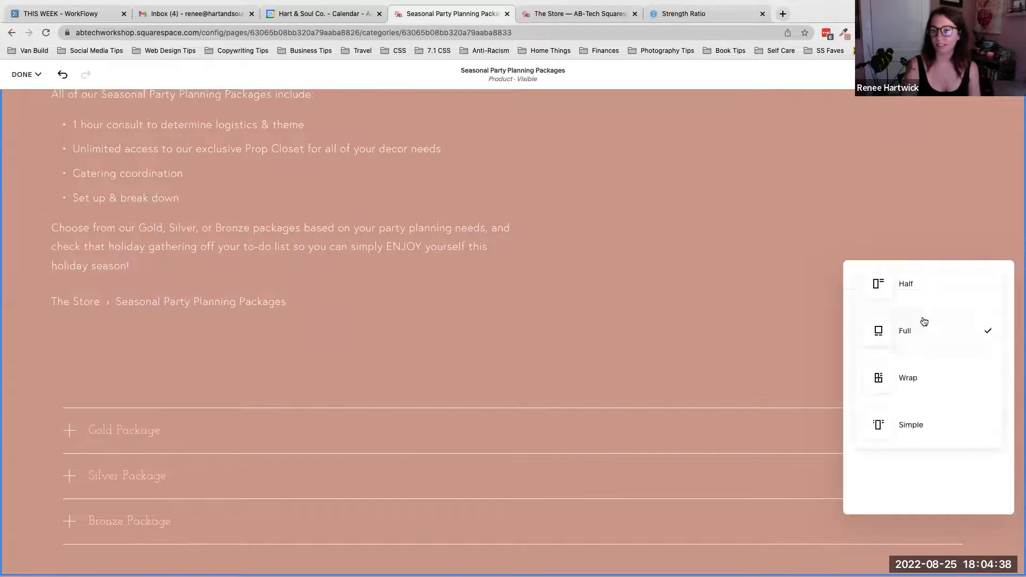
pyautogui.click(929, 289)
pyautogui.scroll(8, 506, 326)
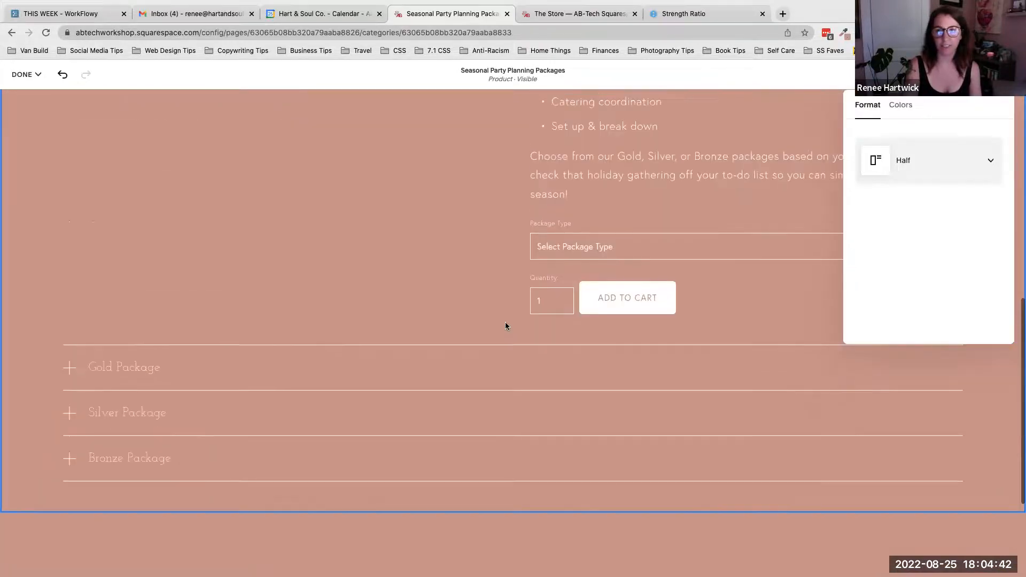
pyautogui.scroll(4, 507, 325)
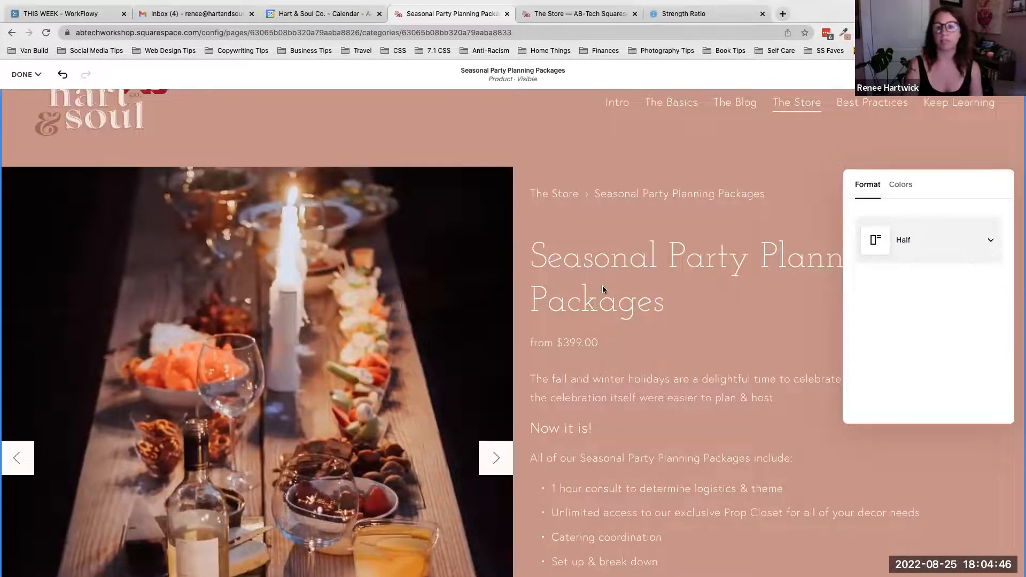
pyautogui.click(966, 240)
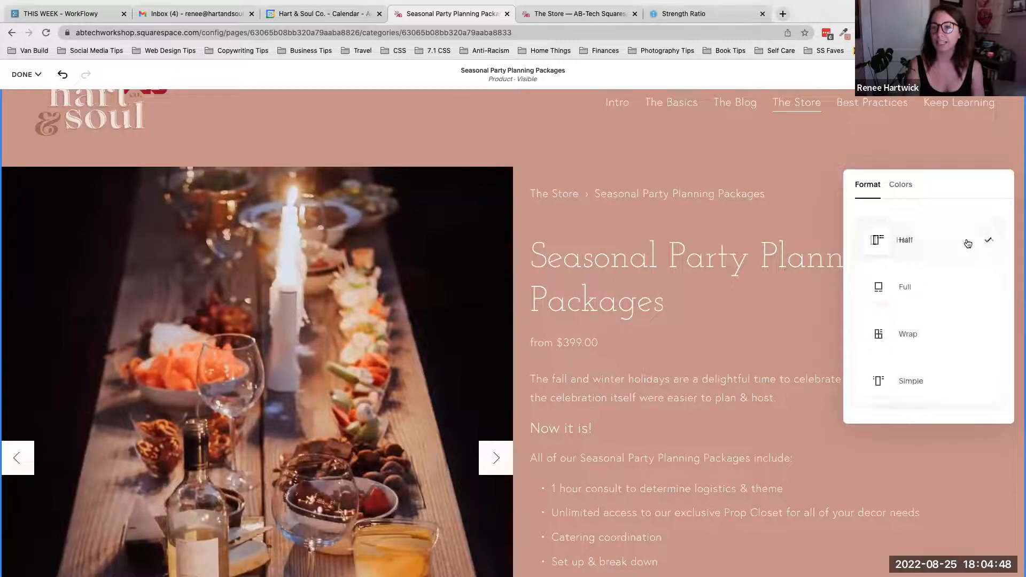
pyautogui.click(900, 382)
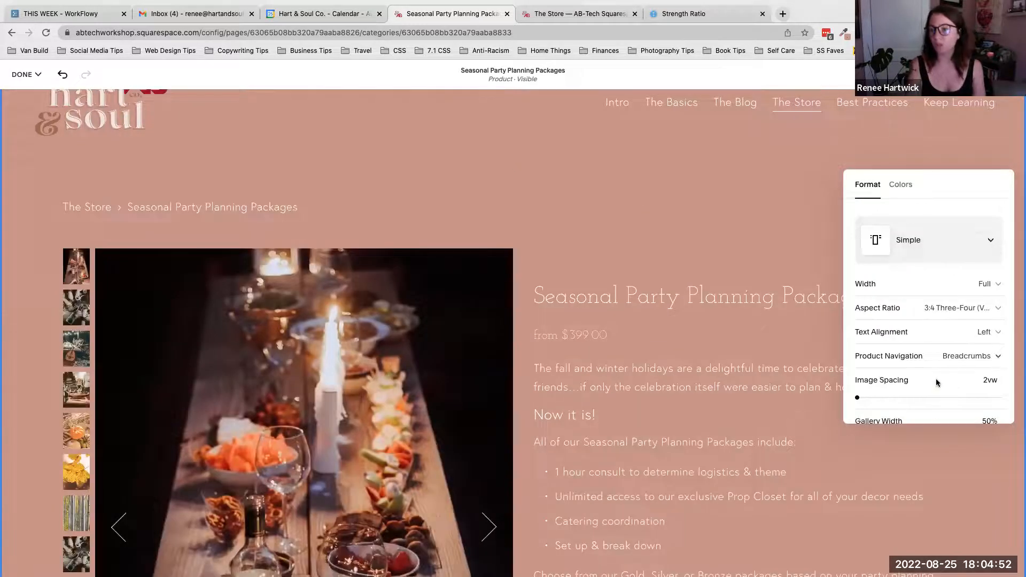
# Set the product section's image aspect ratio to 1:1 Square and its gallery width to 40%.
pyautogui.scroll(-3, 936, 381)
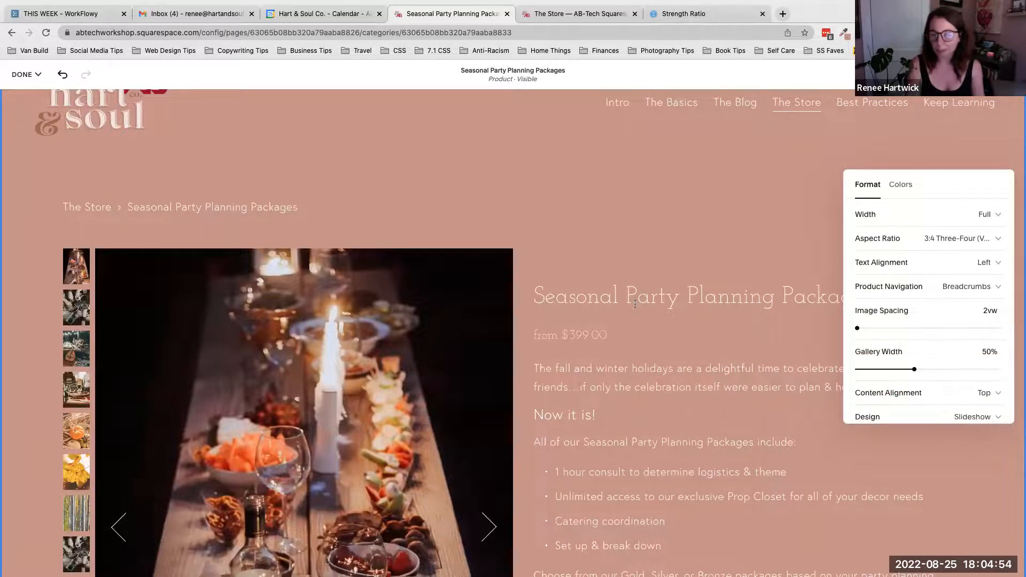
pyautogui.scroll(-4, 634, 304)
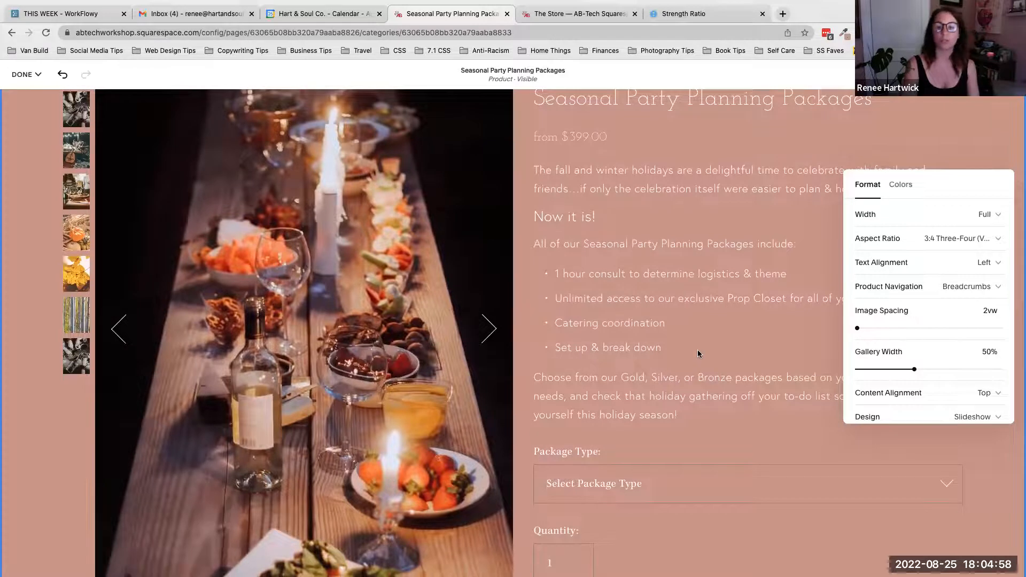
pyautogui.scroll(3, 697, 354)
pyautogui.scroll(1, 967, 264)
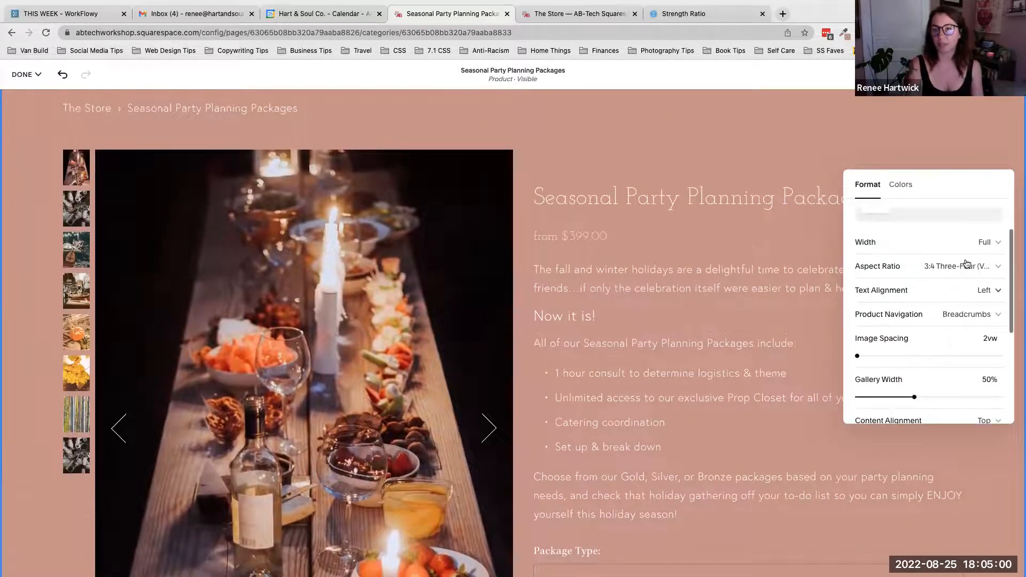
pyautogui.click(928, 266)
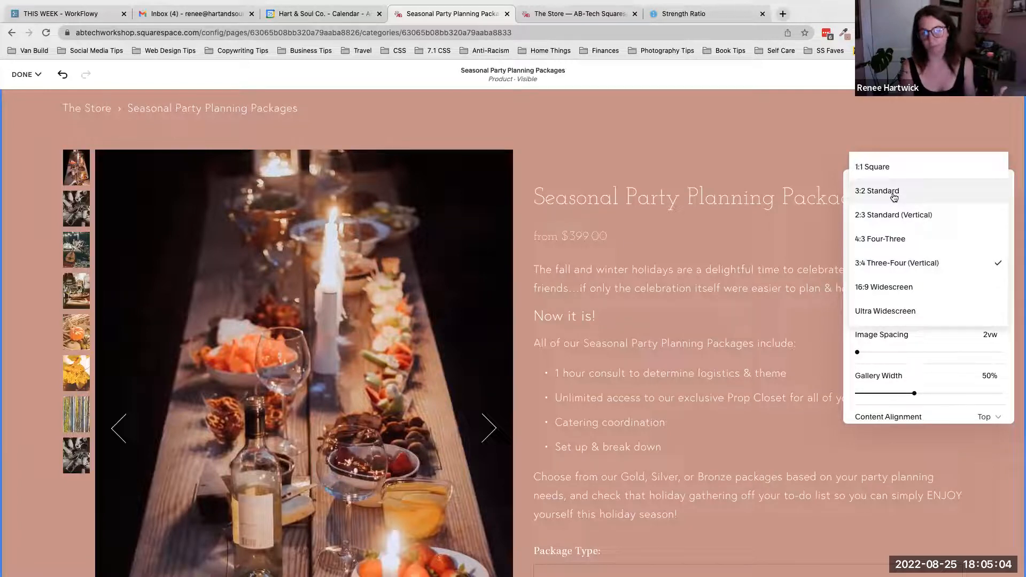
pyautogui.click(885, 167)
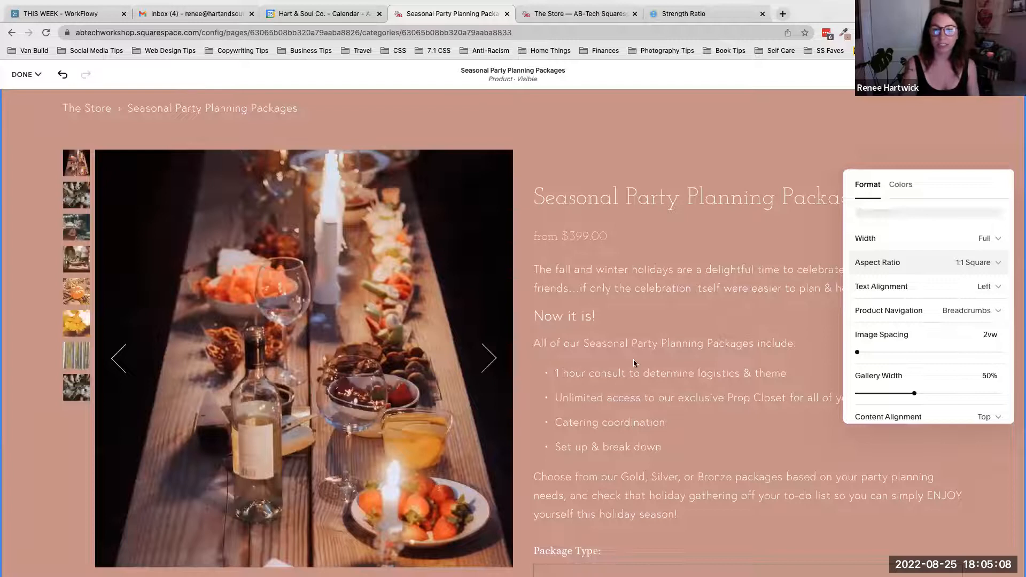
pyautogui.scroll(-2, 634, 363)
pyautogui.scroll(-3, 877, 347)
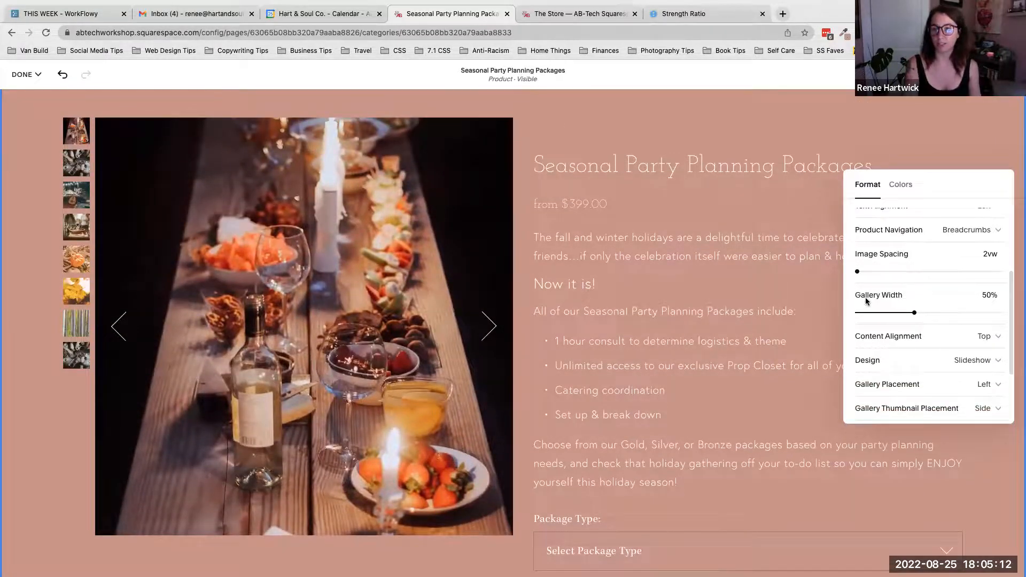
pyautogui.moveTo(910, 312); pyautogui.dragTo(885, 312)
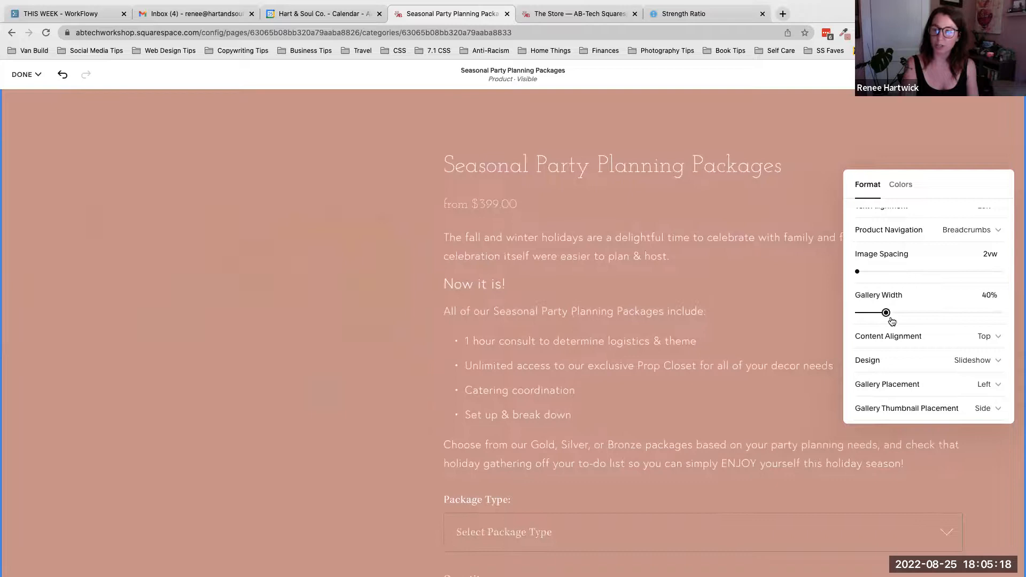
# Change the product gallery's design to Carousel and advance through its images to test it.
pyautogui.scroll(-4, 913, 335)
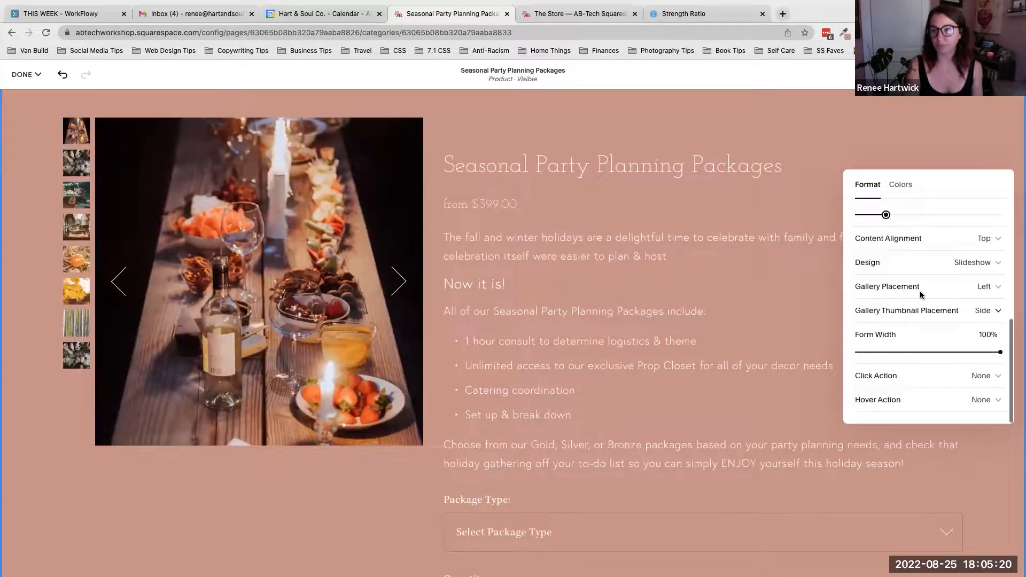
pyautogui.click(962, 264)
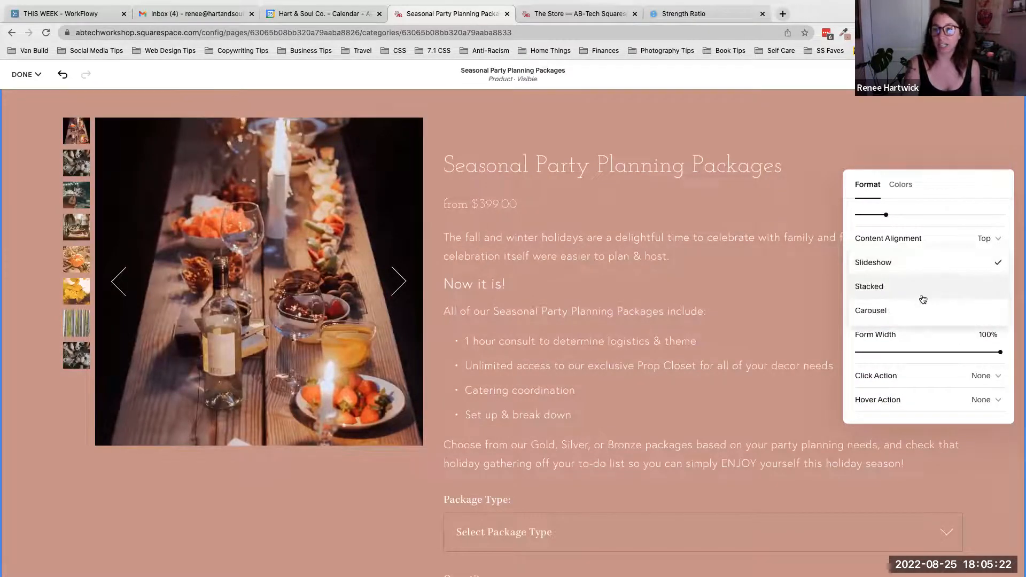
pyautogui.click(871, 311)
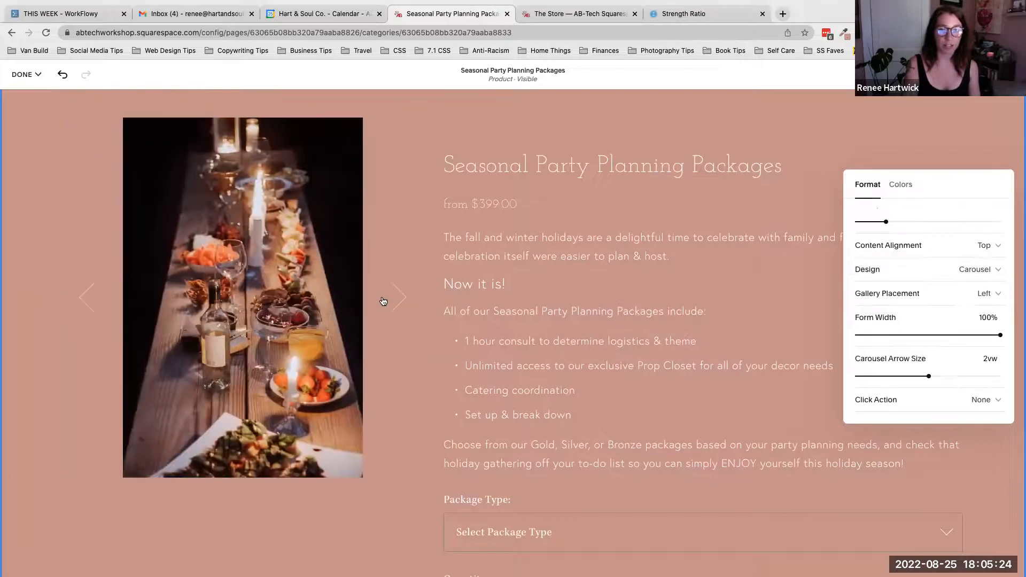
pyautogui.click(399, 297)
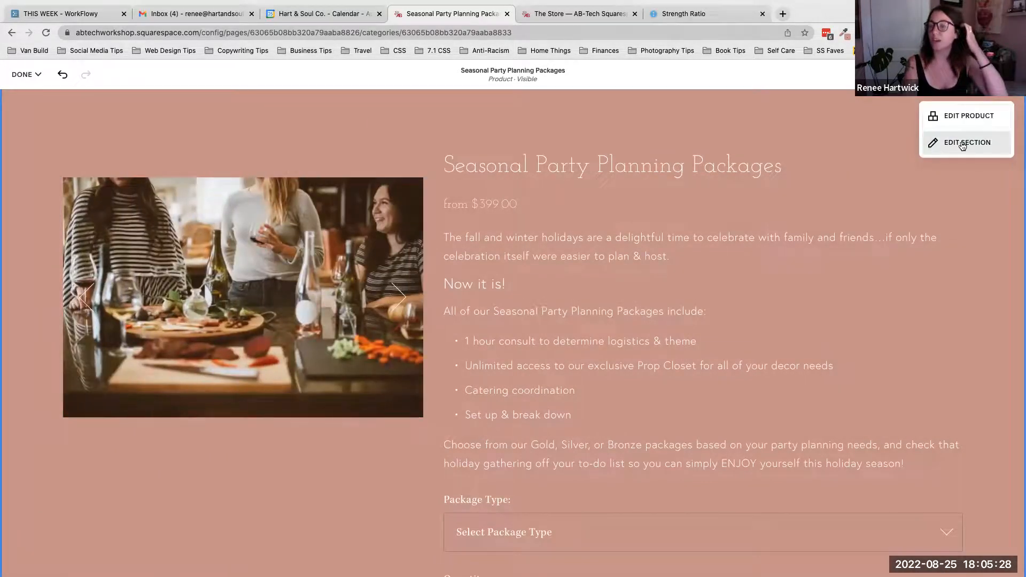
# Review the product section's carousel arrow and click action format options, and save the product page changes.
pyautogui.click(967, 143)
pyautogui.scroll(-3, 935, 298)
pyautogui.scroll(-3, 937, 298)
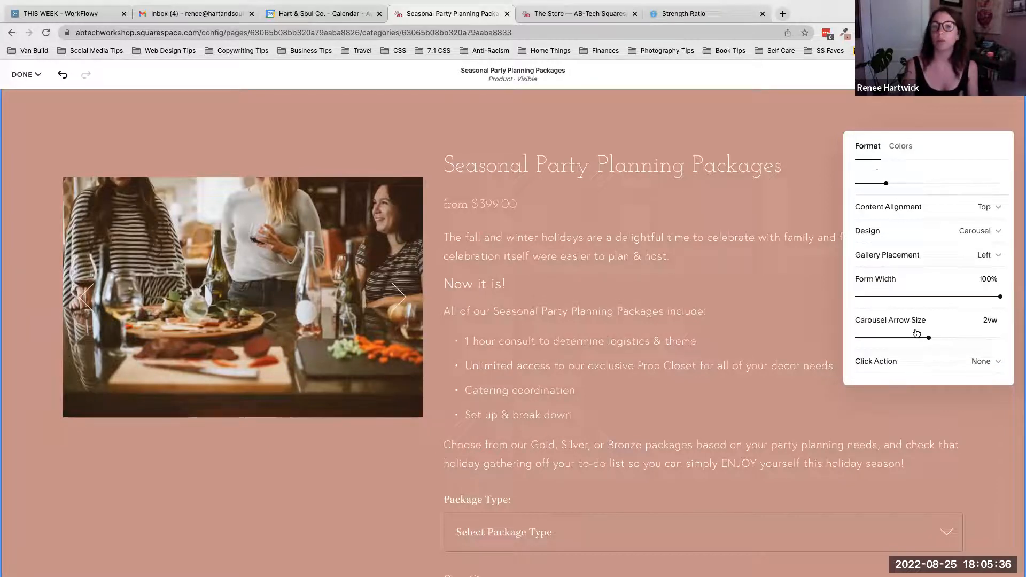
pyautogui.click(771, 137)
pyautogui.click(24, 74)
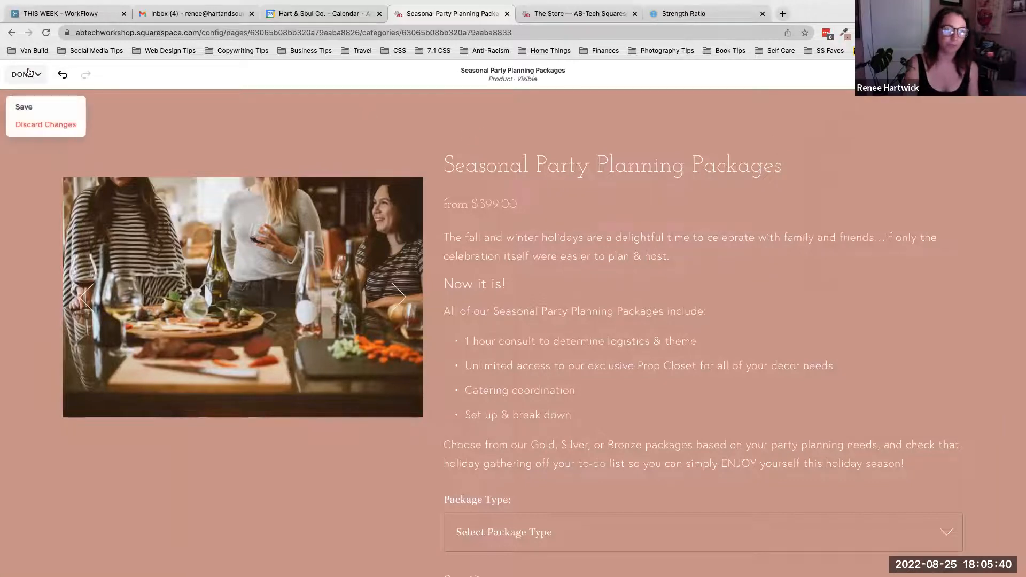
pyautogui.click(25, 107)
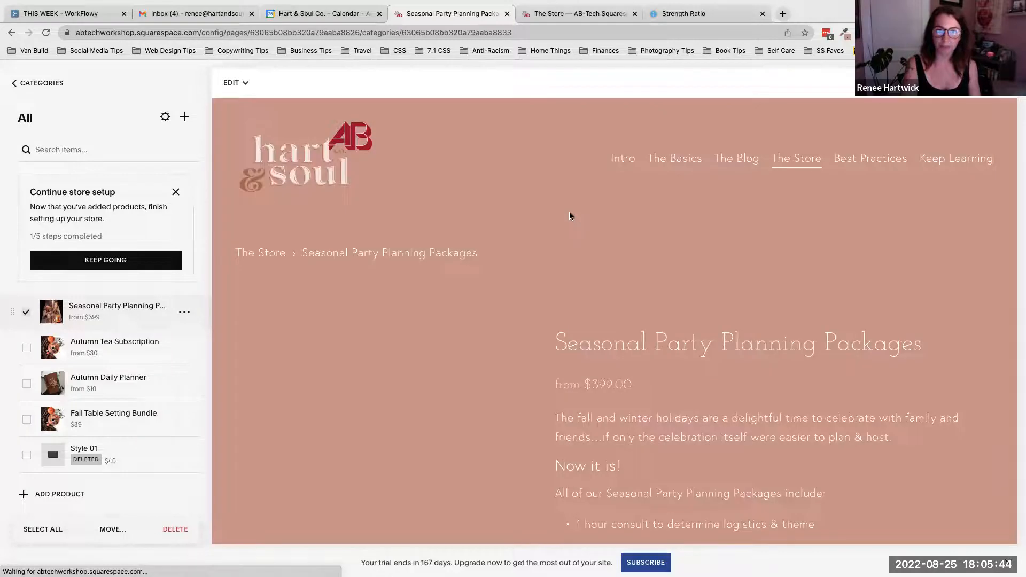
# Open the Autumn Tea Subscription product and look over its image, description, type and quantity options.
pyautogui.click(115, 352)
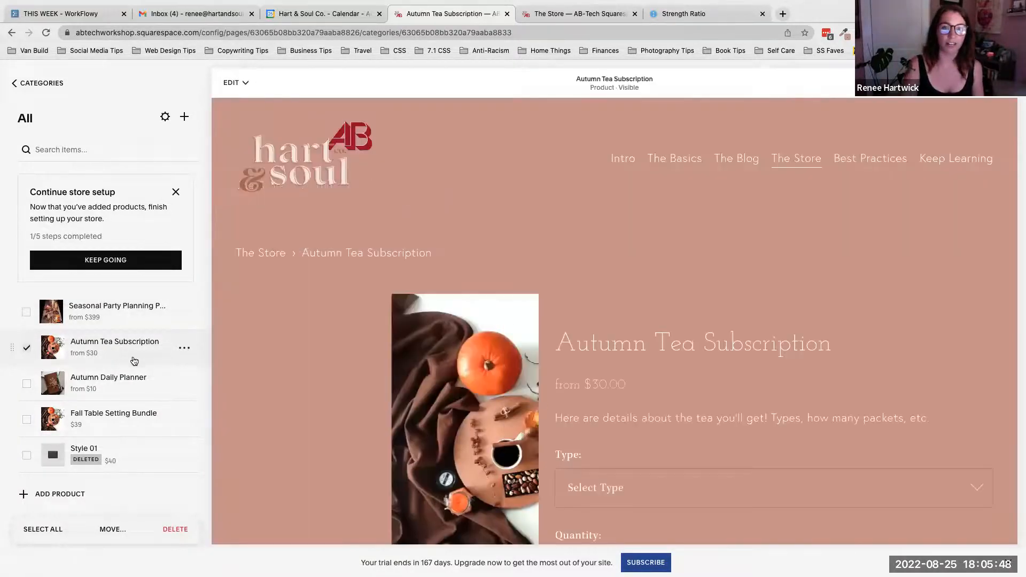
pyautogui.scroll(-4, 562, 381)
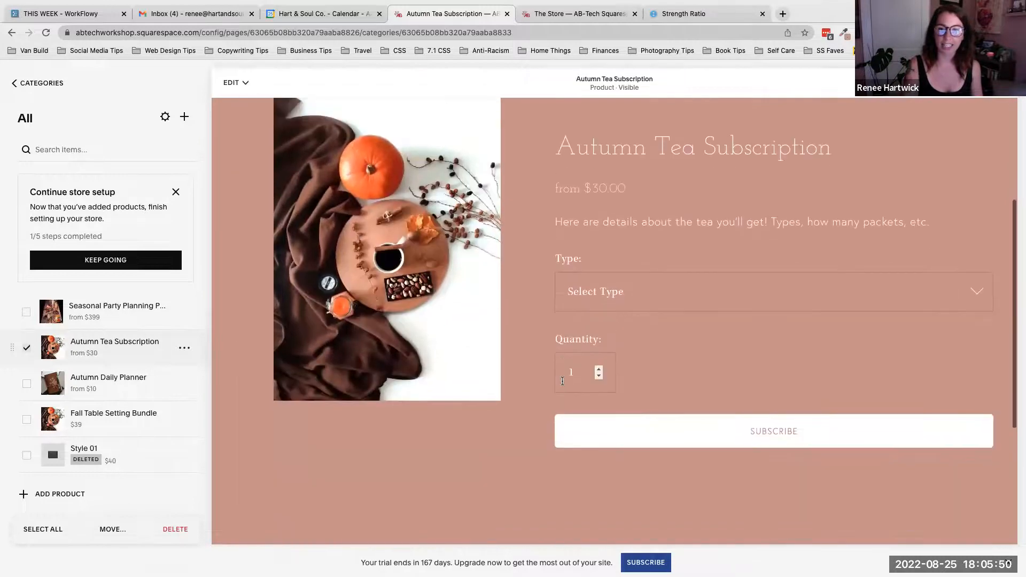
pyautogui.scroll(-1, 562, 381)
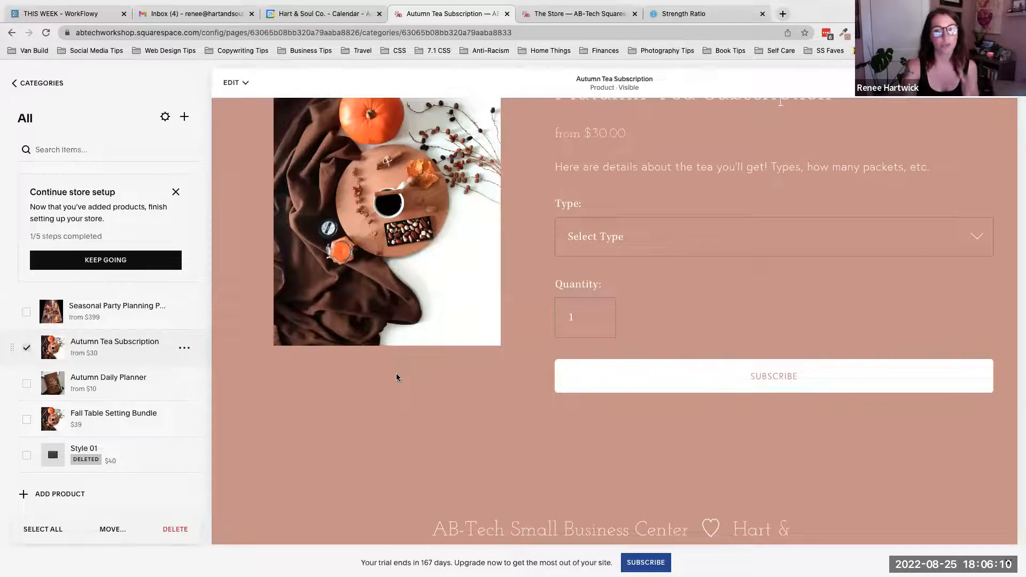
pyautogui.scroll(3, 396, 374)
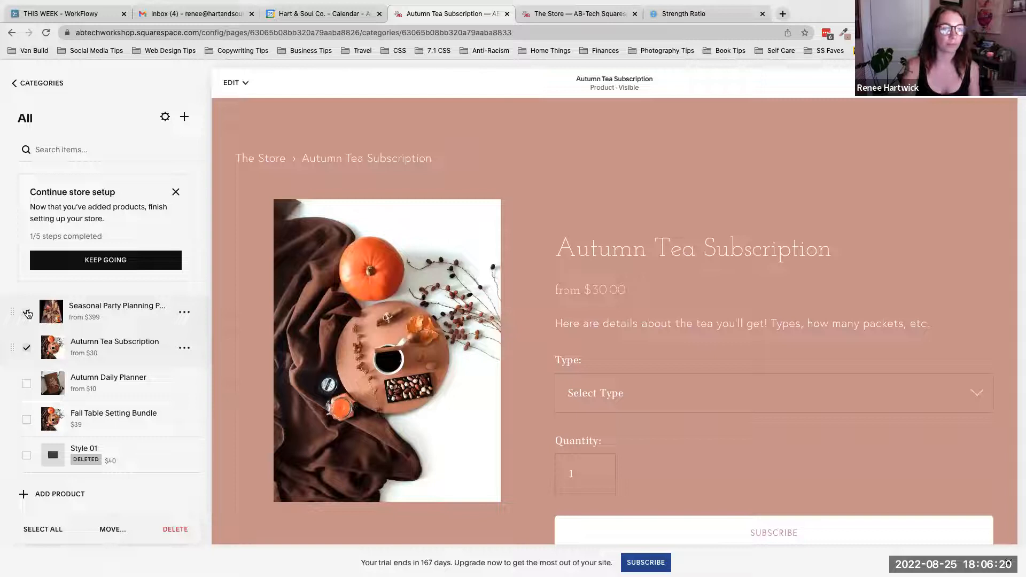
pyautogui.scroll(3, 506, 250)
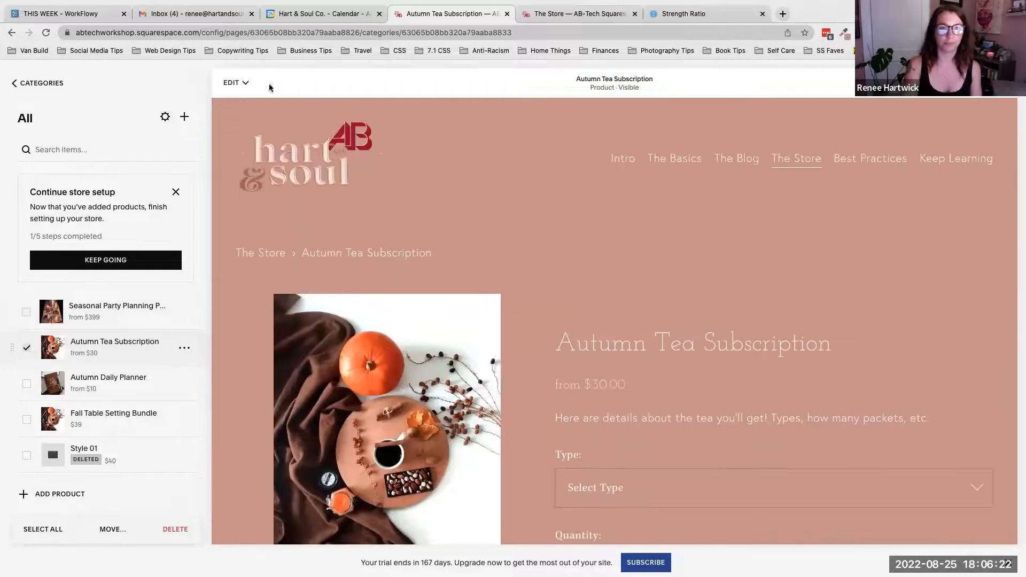
# Return to the site's page list, open The Store page and look over its banner, categories and product grid.
pyautogui.click(240, 83)
pyautogui.click(14, 83)
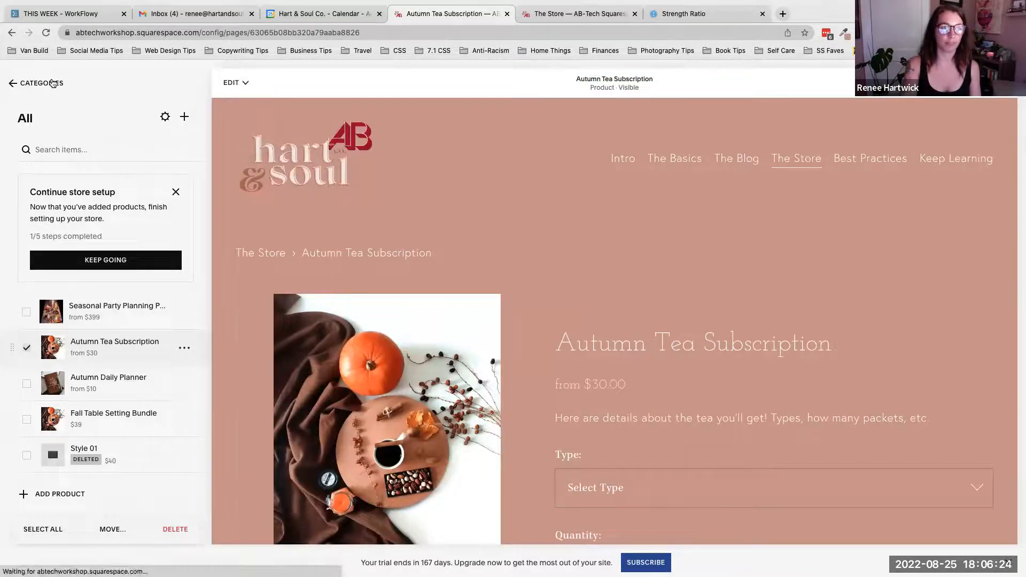
pyautogui.click(36, 84)
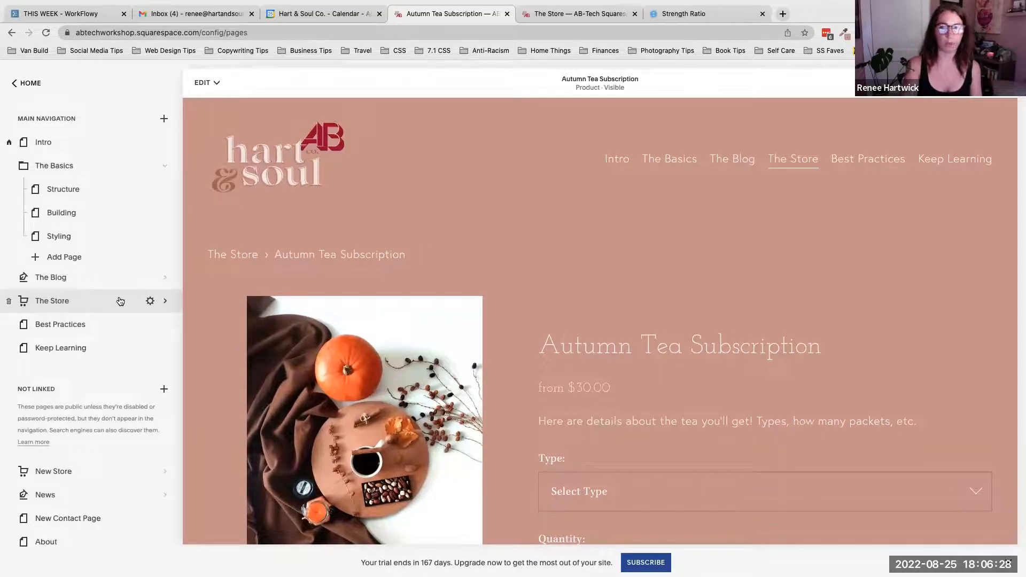
pyautogui.click(248, 255)
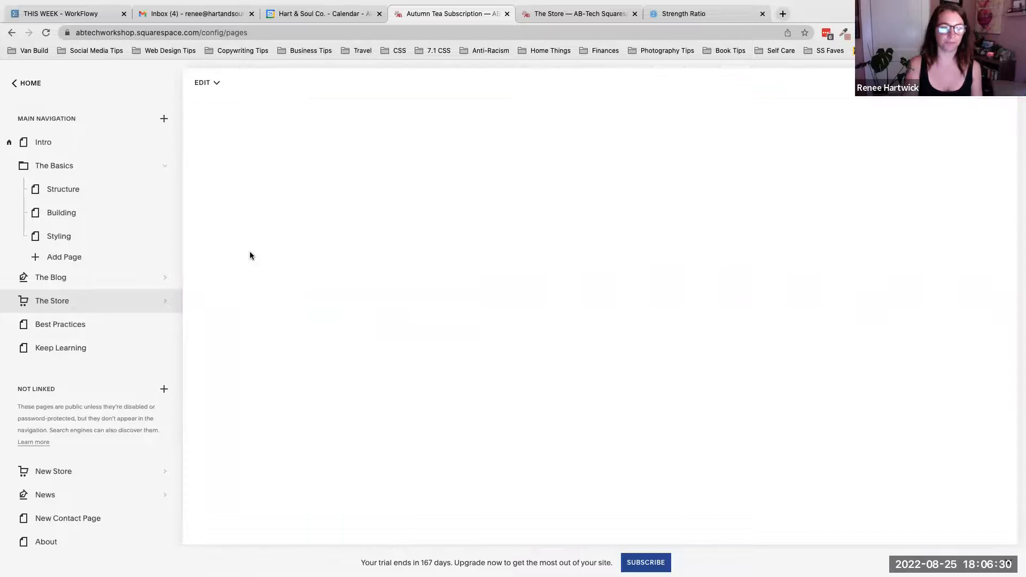
pyautogui.scroll(-3, 649, 370)
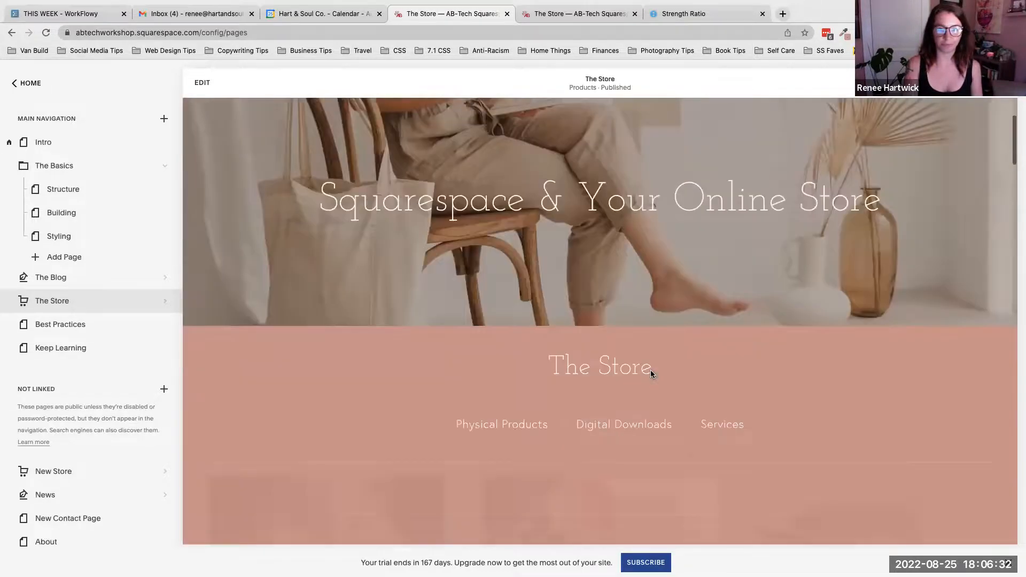
pyautogui.scroll(-8, 650, 370)
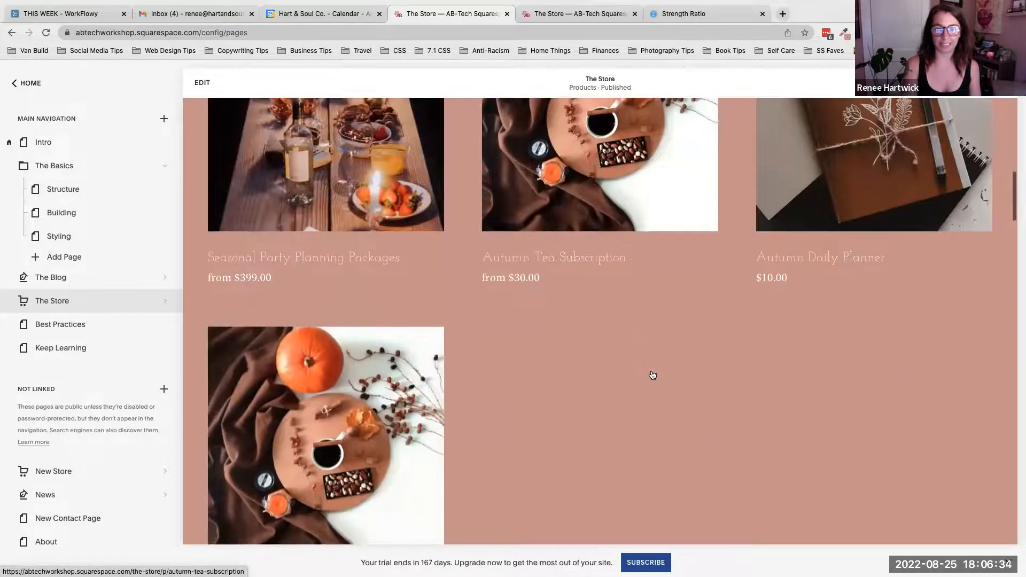
pyautogui.scroll(-4, 652, 375)
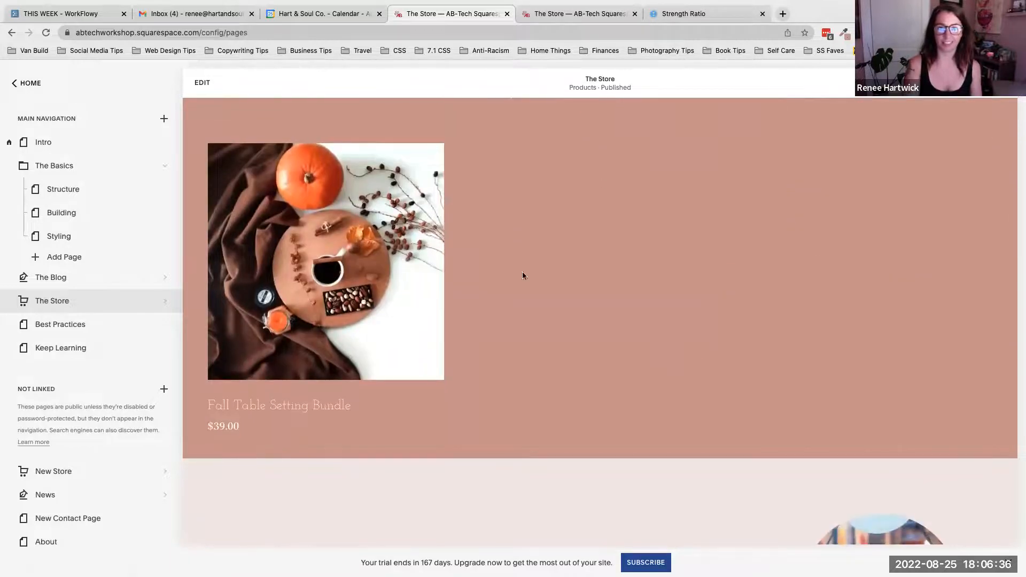
pyautogui.scroll(10, 726, 213)
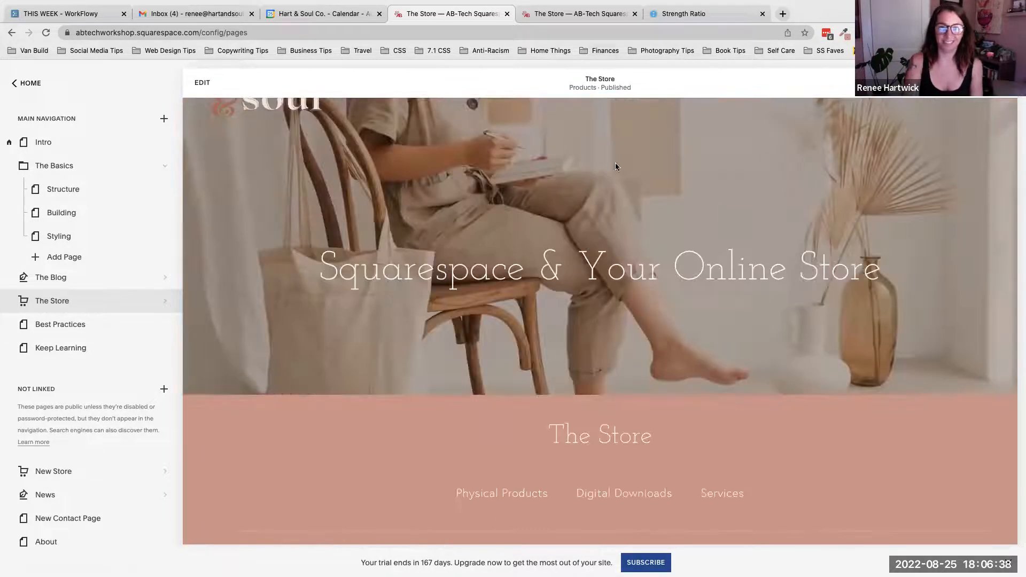
pyautogui.scroll(-6, 600, 313)
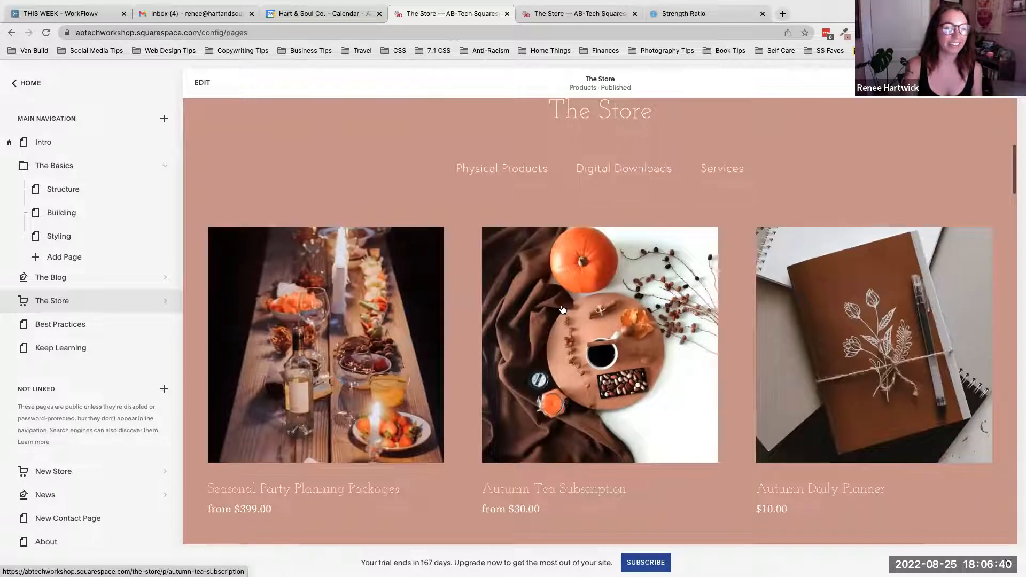
# Switch to the live store page and look through its guide down to Adding & Editing Products.
pyautogui.click(542, 15)
pyautogui.scroll(-12, 646, 271)
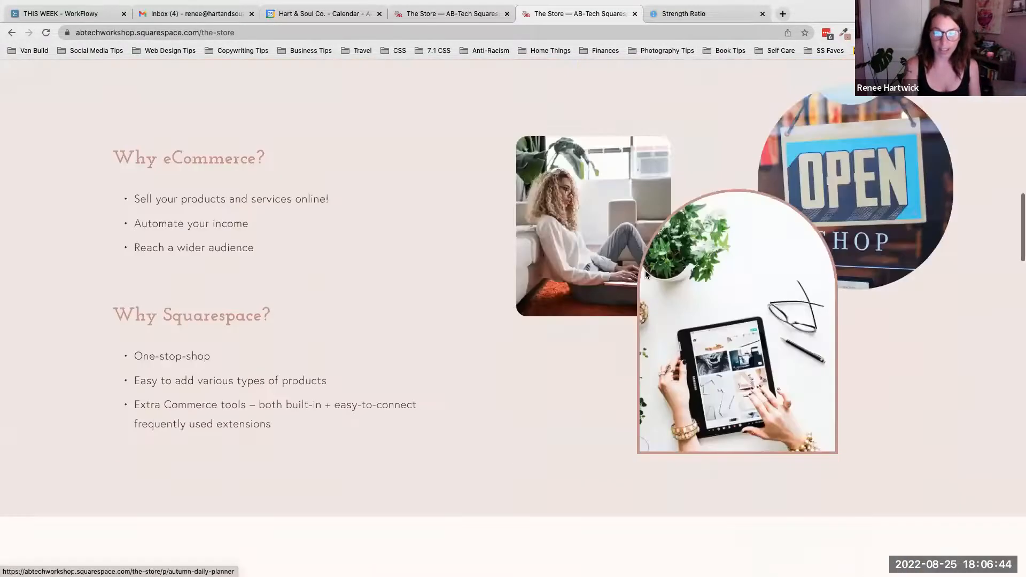
pyautogui.scroll(-11, 646, 270)
pyautogui.scroll(2, 645, 270)
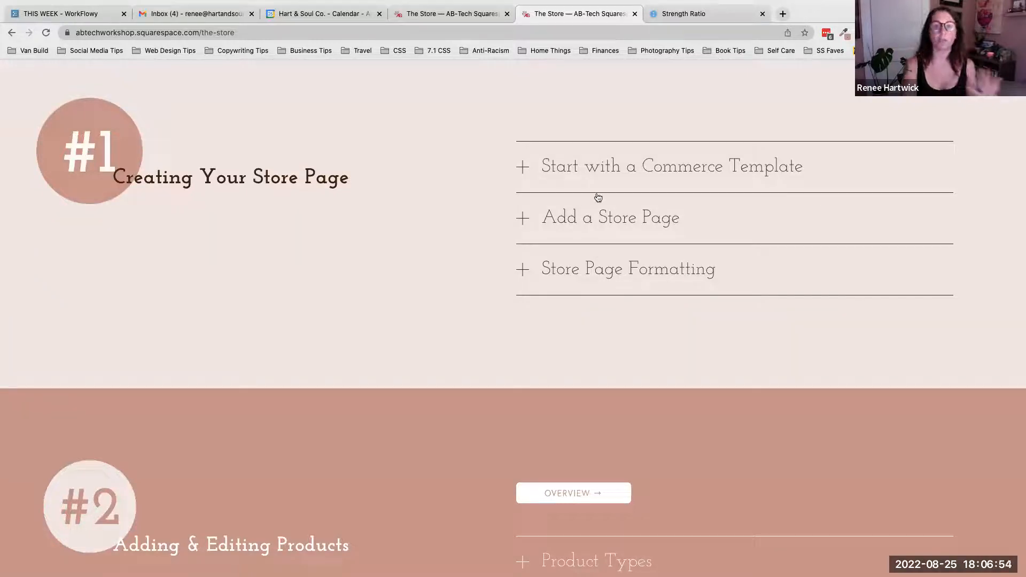
pyautogui.click(468, 15)
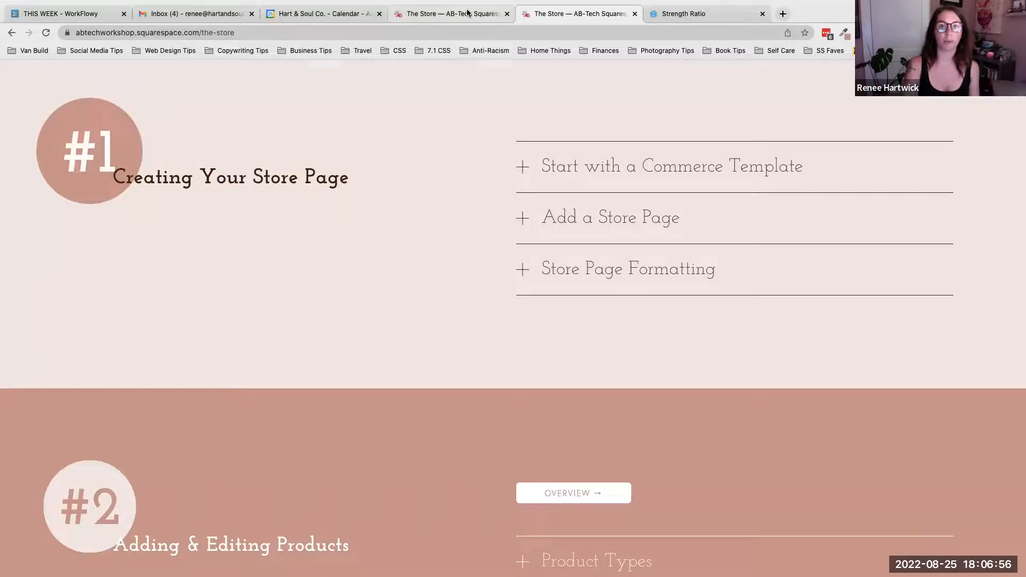
pyautogui.click(538, 10)
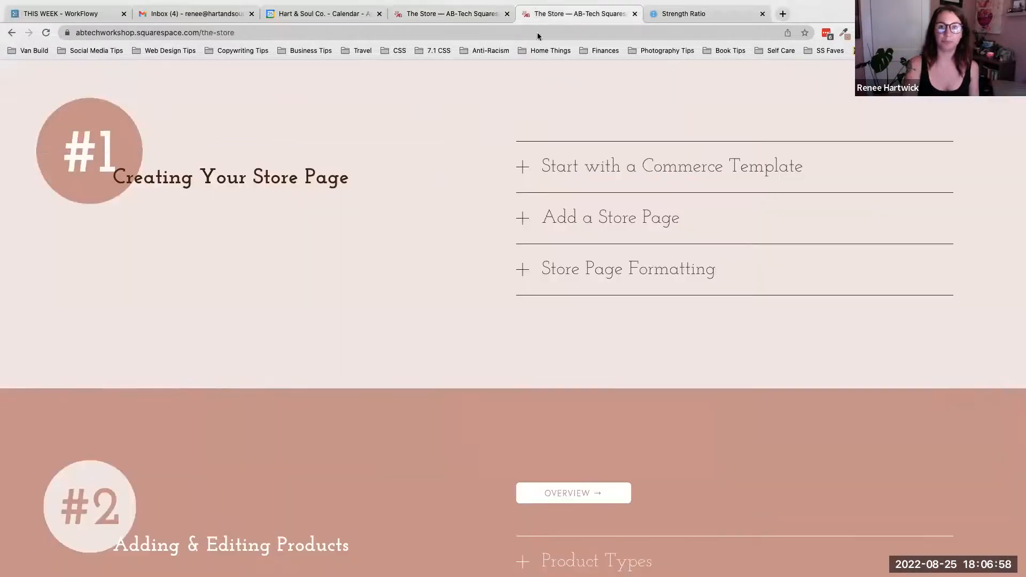
pyautogui.scroll(-6, 610, 317)
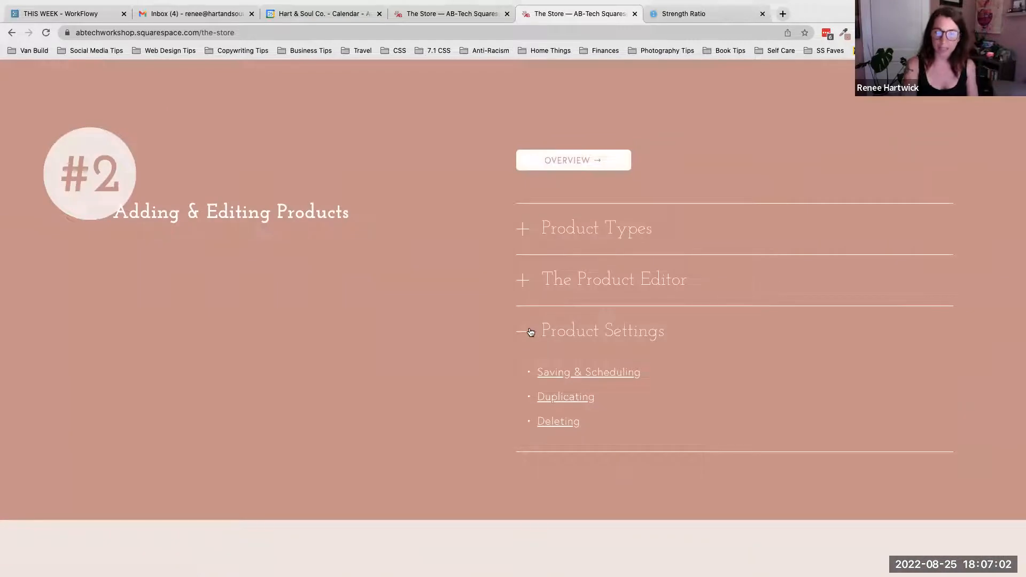
# Expand the Product Types topic, read the product type descriptions, and collapse it.
pyautogui.click(544, 228)
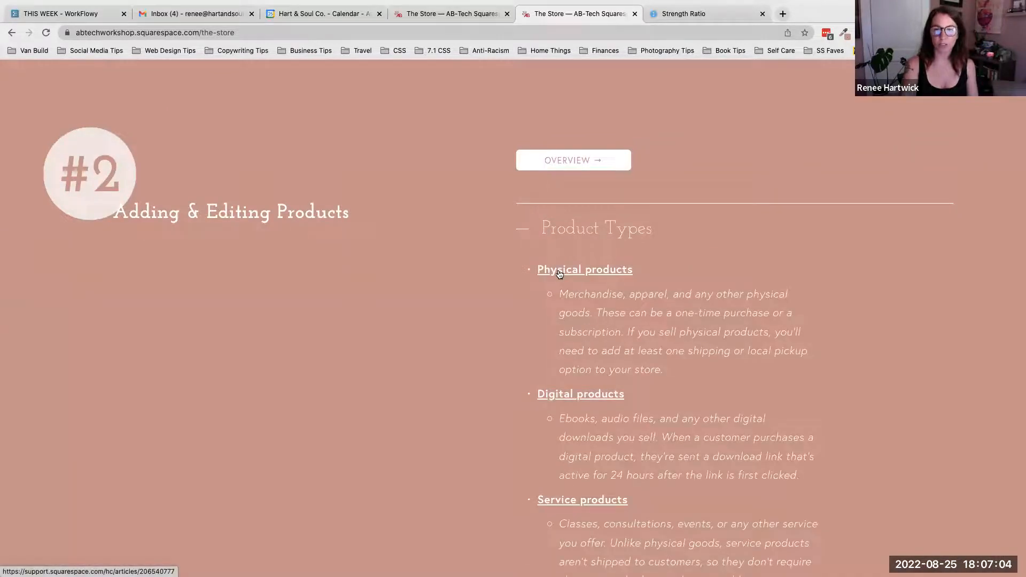
pyautogui.scroll(-5, 564, 397)
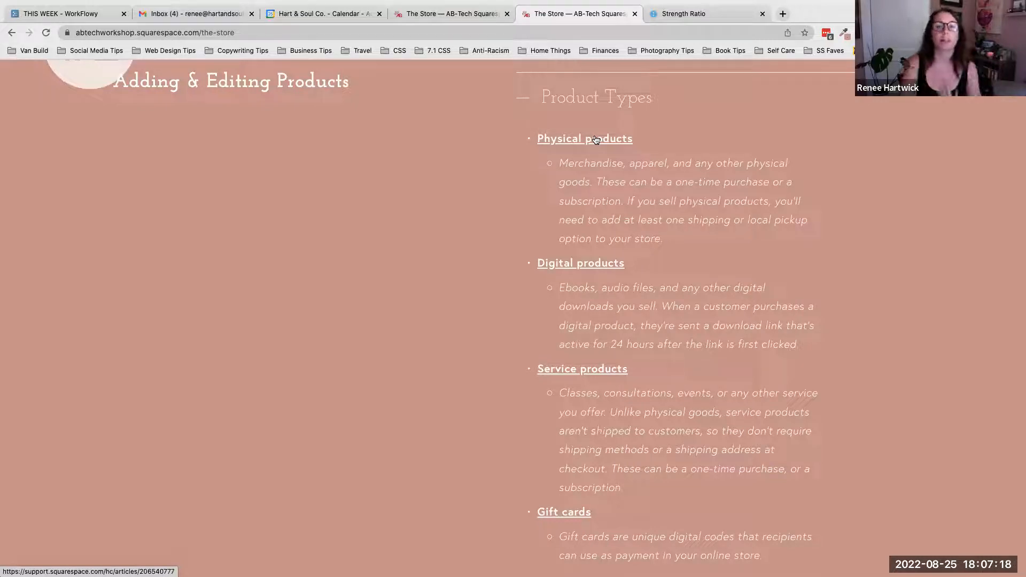
pyautogui.scroll(1, 596, 224)
pyautogui.click(526, 132)
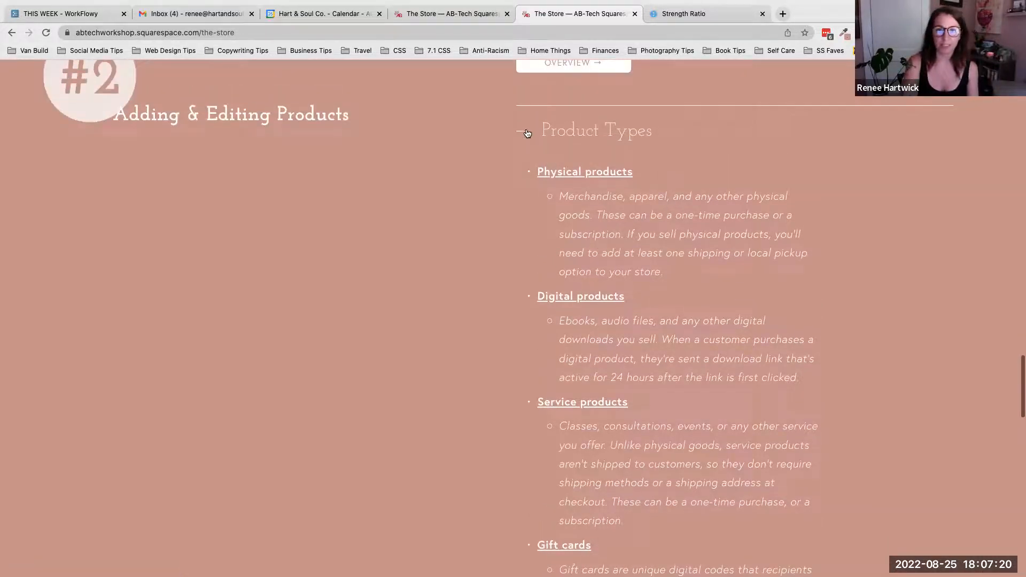
# Read The Product Editor topic, collapse it, and expand the Product Settings topic.
pyautogui.click(568, 184)
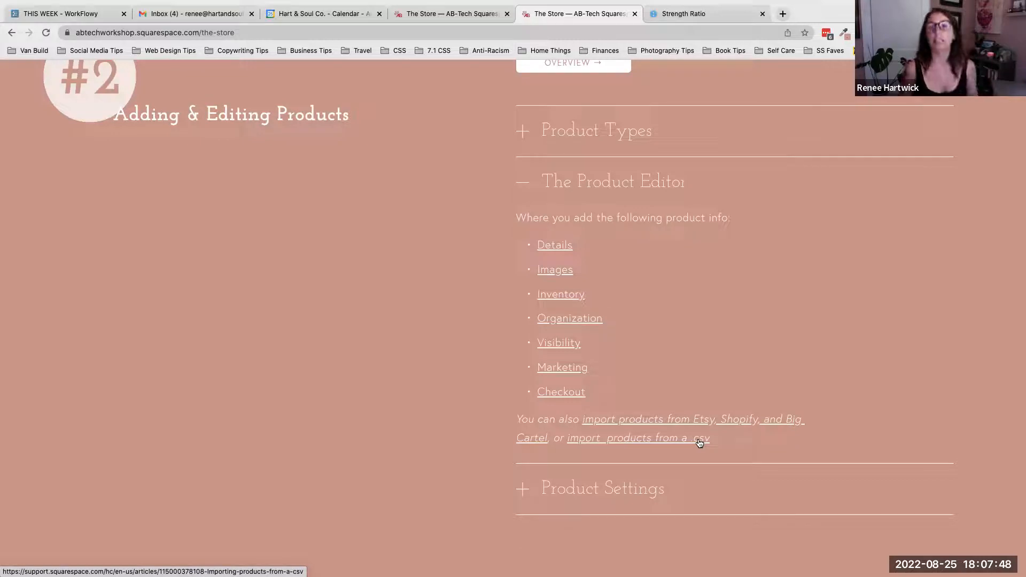
pyautogui.click(523, 182)
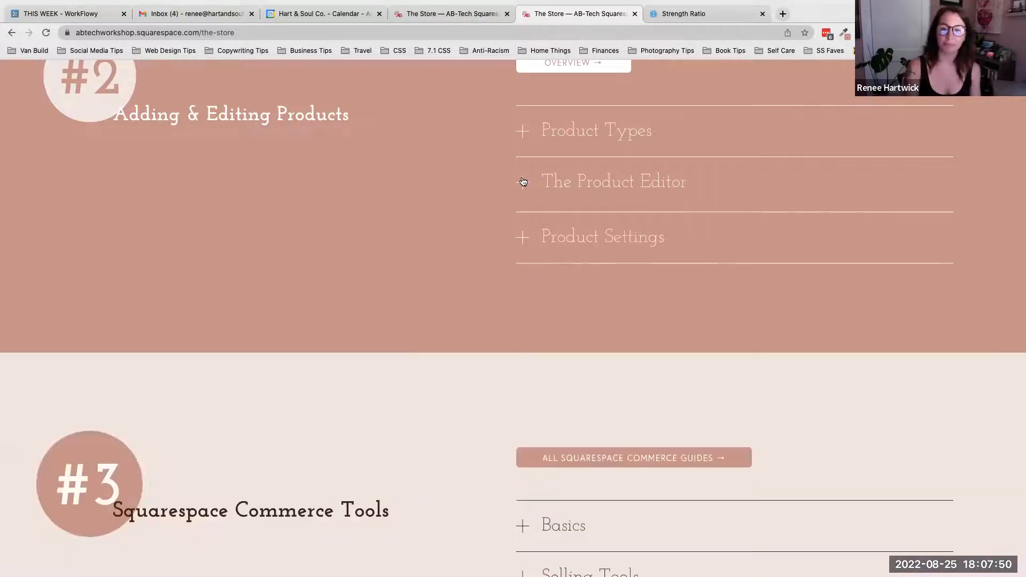
pyautogui.click(574, 240)
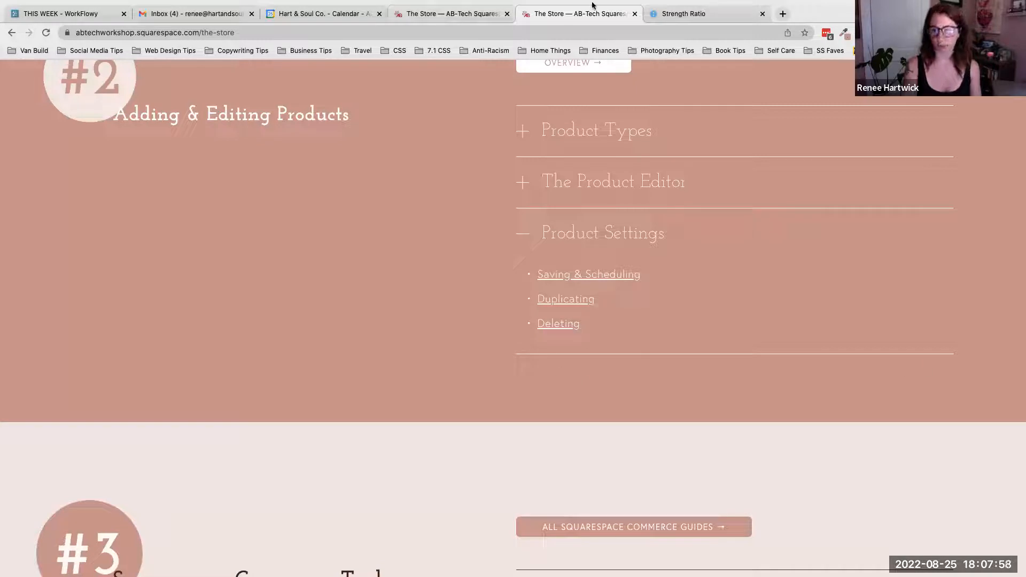
# Switch back to the site editor and look over The Store page's product grid and category links.
pyautogui.click(479, 11)
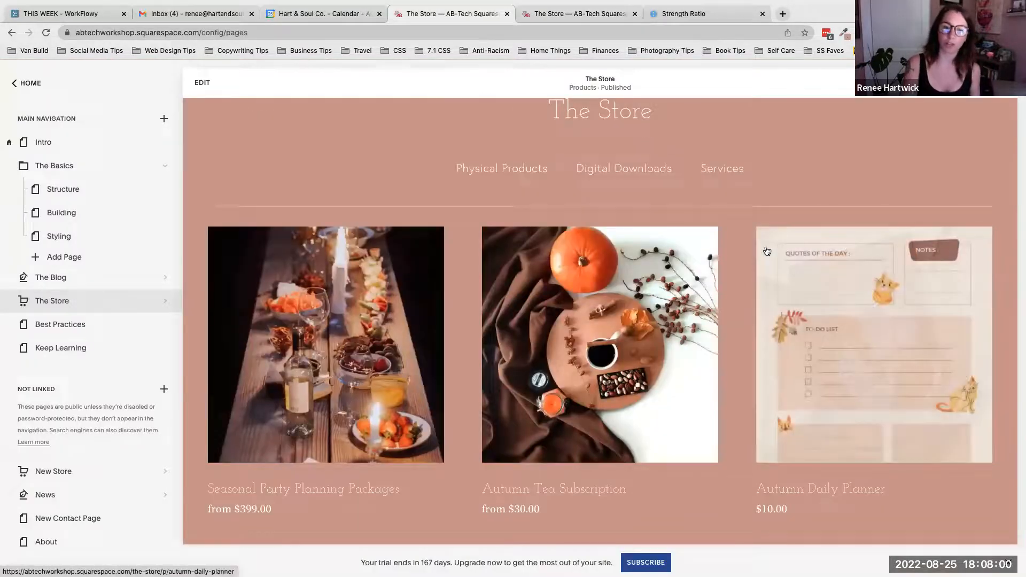
pyautogui.scroll(1, 767, 251)
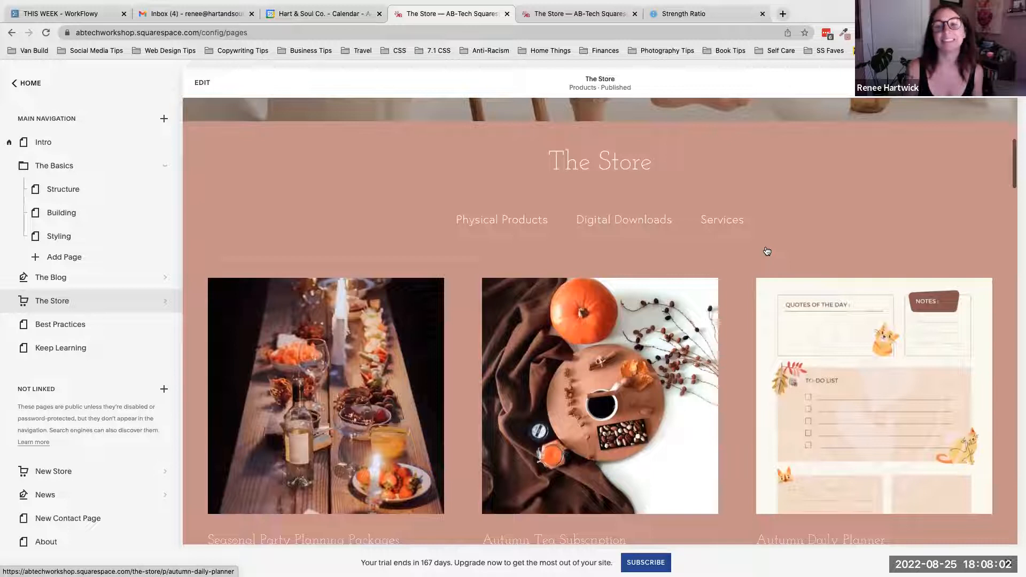
pyautogui.scroll(-1, 767, 251)
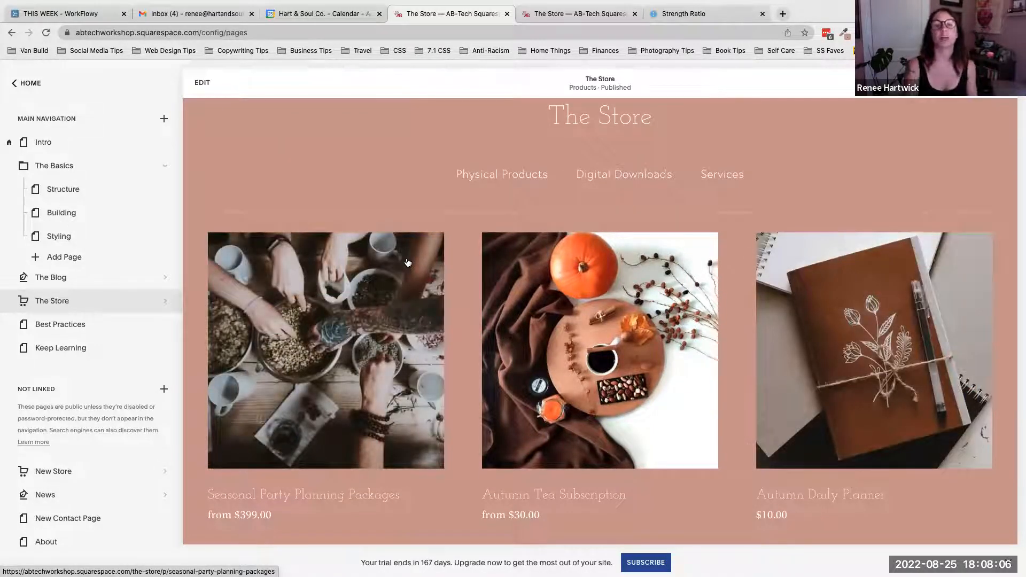
pyautogui.scroll(-1, 433, 263)
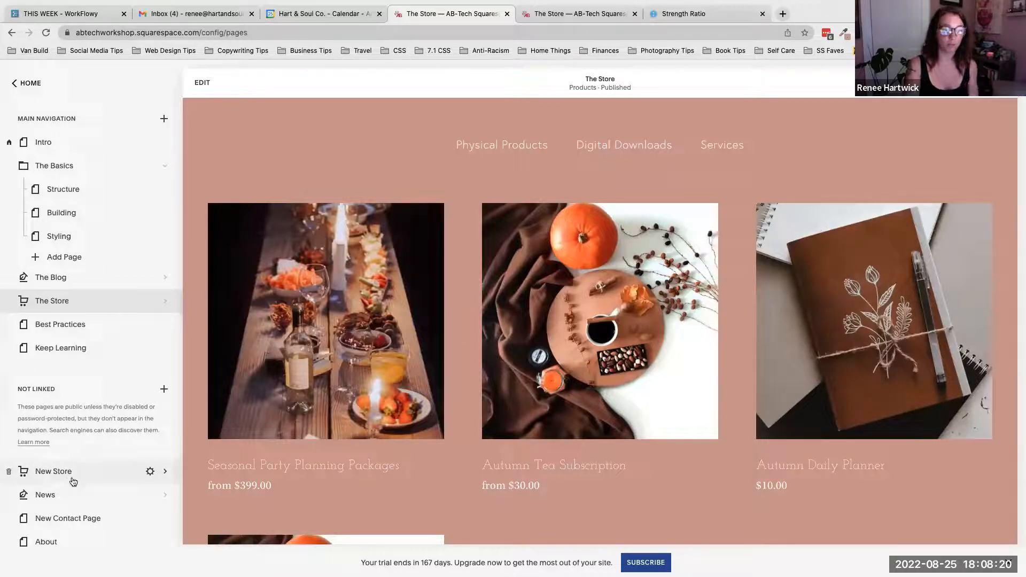
# Open The Store's product section for editing, try the 3:2 Standard image ratio, and set the aspect ratio to 3:4 Three-Four (Vertical).
pyautogui.click(202, 83)
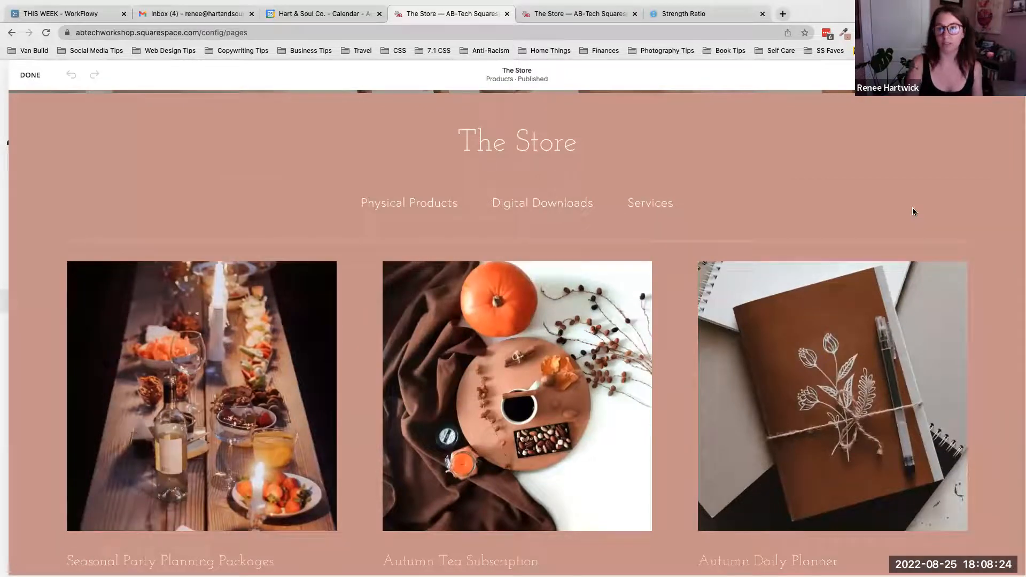
pyautogui.scroll(1, 918, 138)
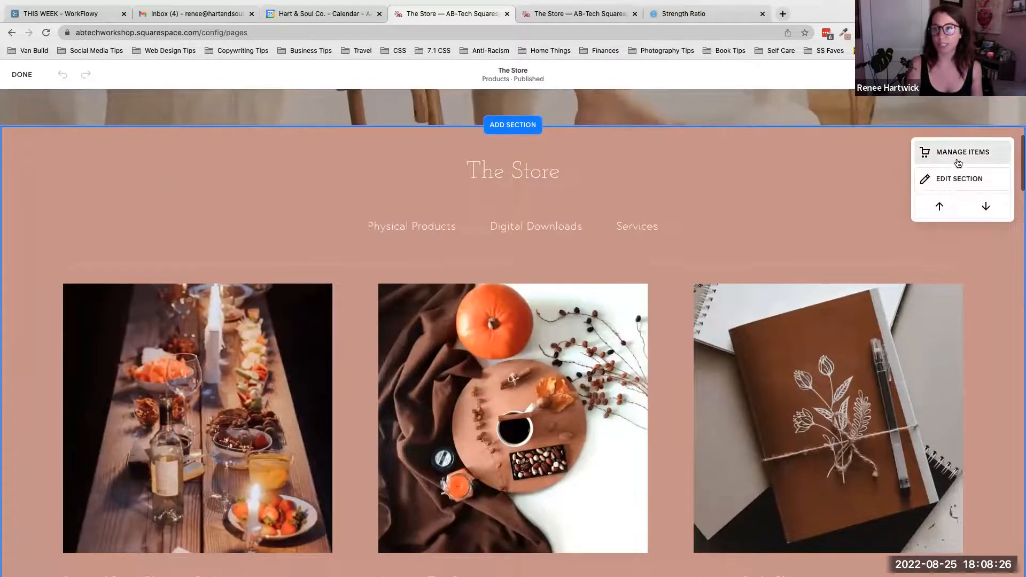
pyautogui.click(953, 178)
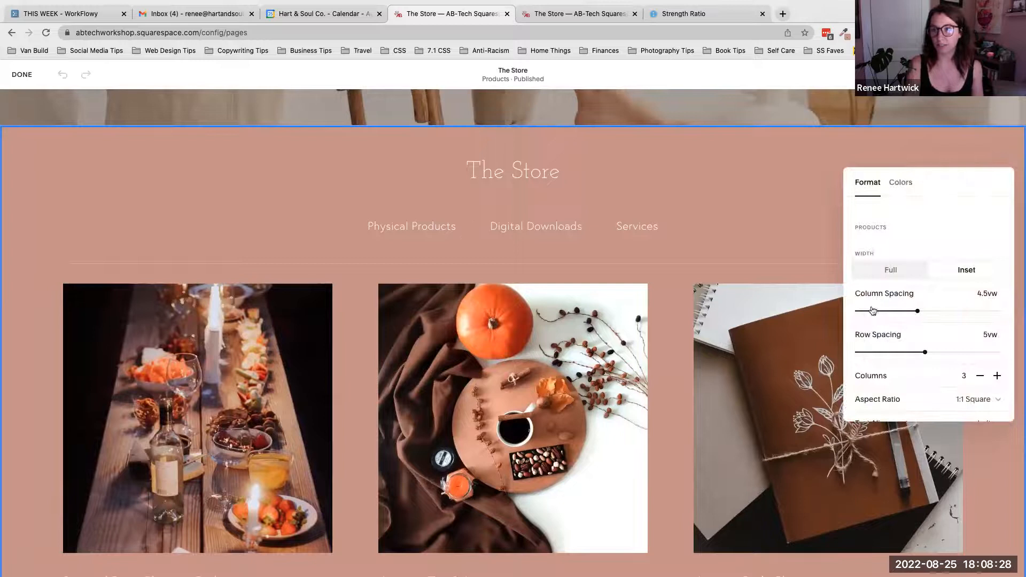
pyautogui.scroll(-3, 915, 330)
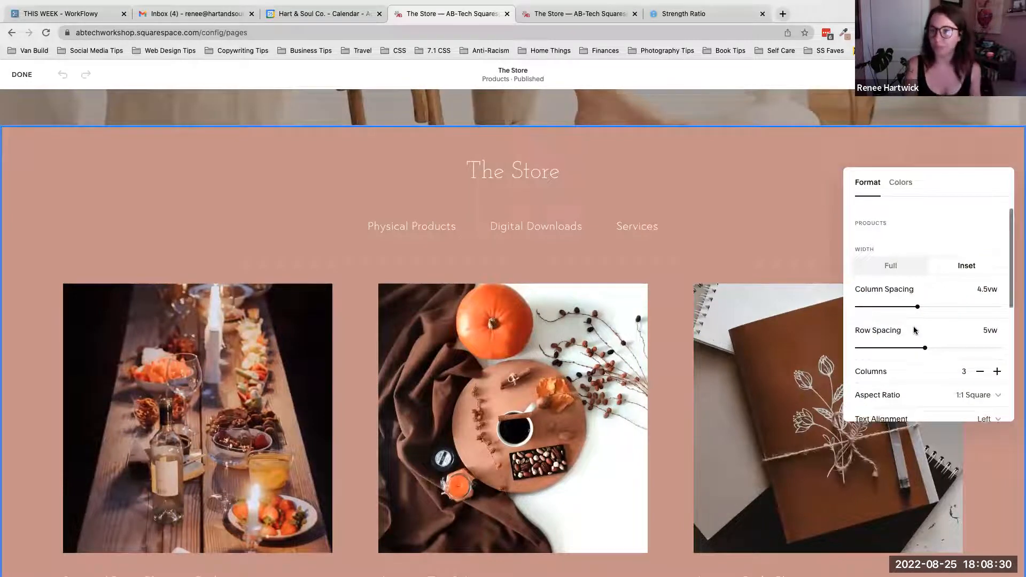
pyautogui.click(971, 317)
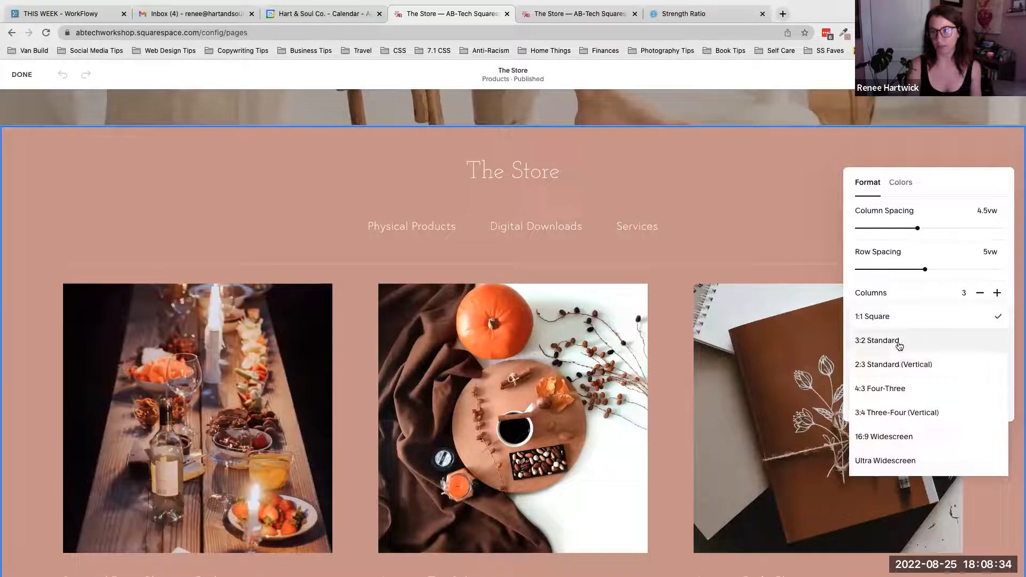
pyautogui.click(900, 345)
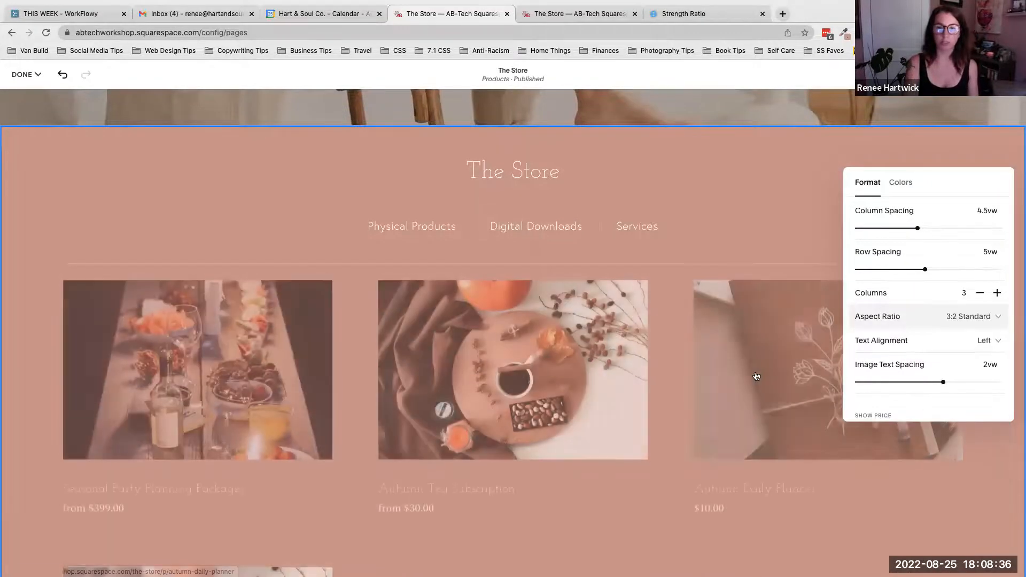
pyautogui.click(940, 314)
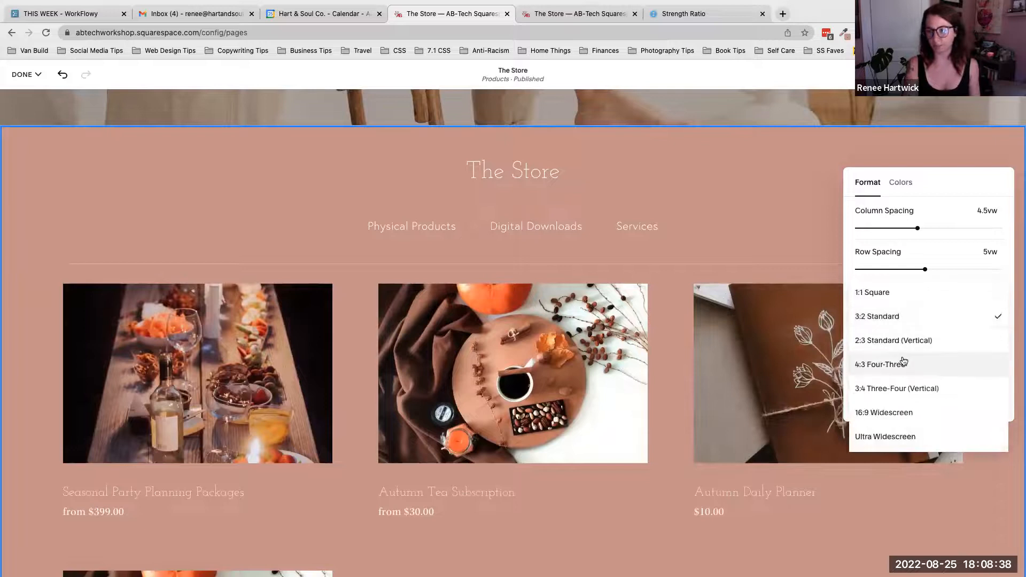
pyautogui.click(925, 388)
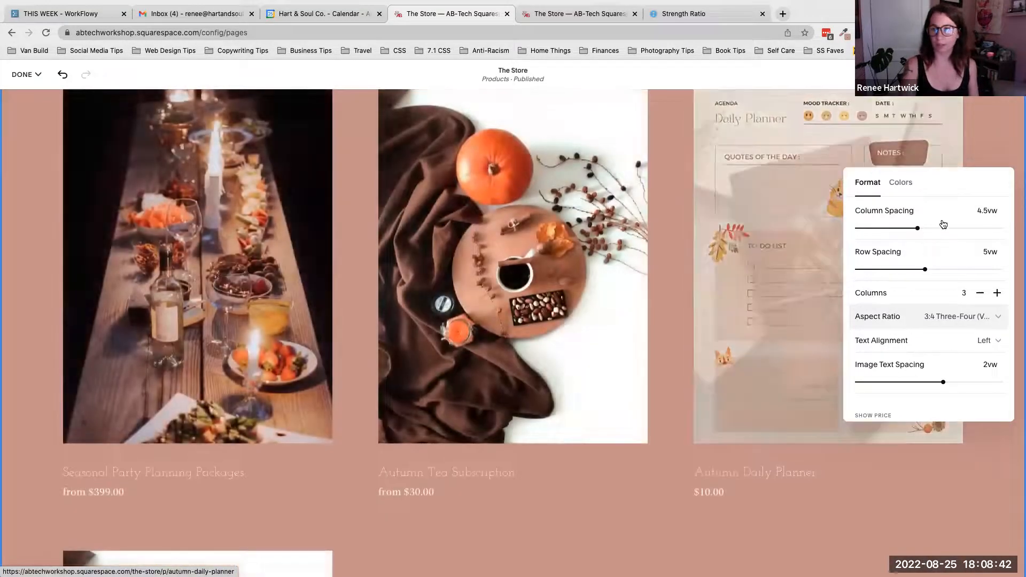
# Set the product grid's column spacing to 2vw and row spacing to 3vw, and close the section settings.
pyautogui.moveTo(987, 212); pyautogui.dragTo(975, 215)
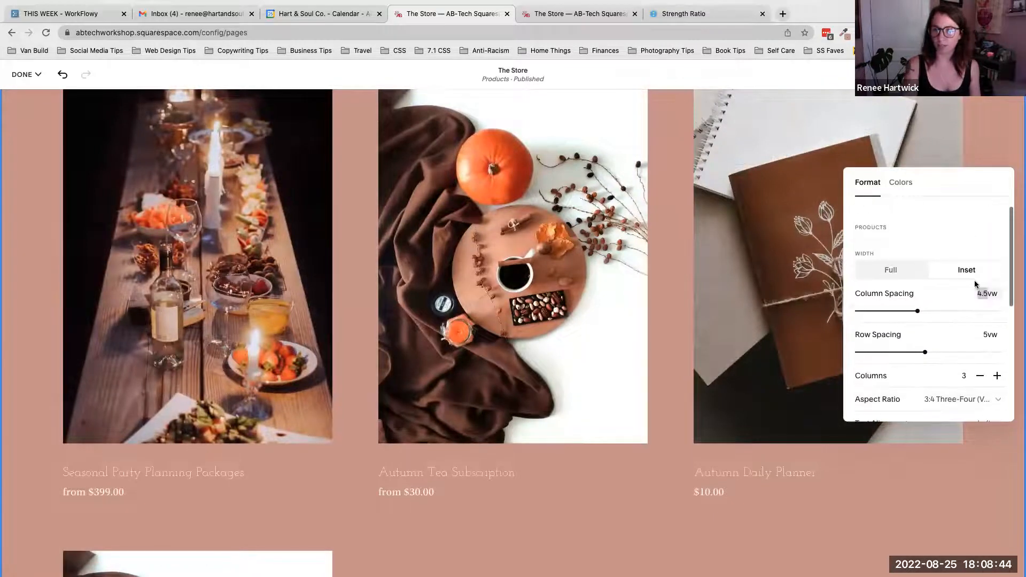
pyautogui.write('2')
pyautogui.click(983, 337)
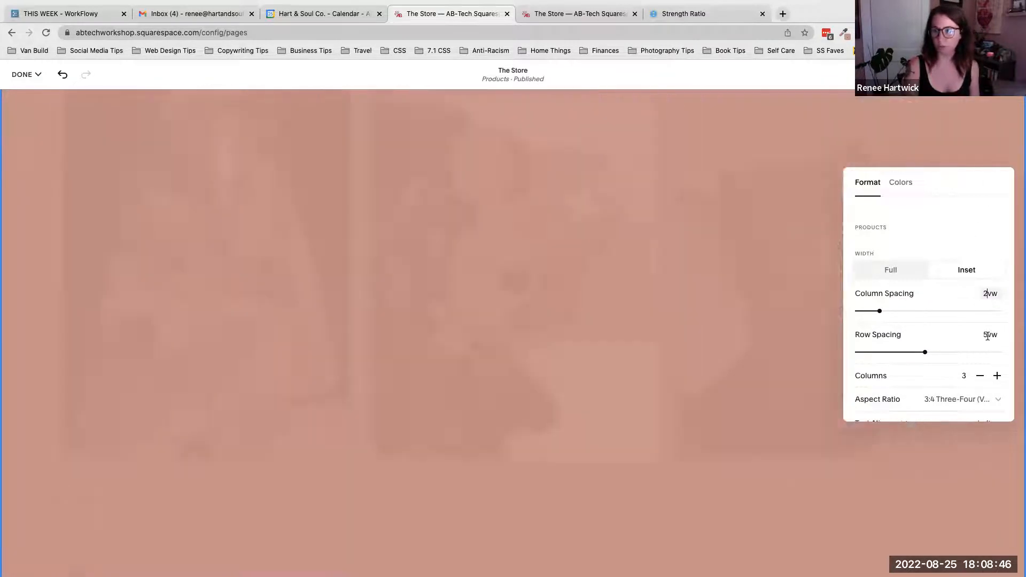
pyautogui.moveTo(989, 336); pyautogui.dragTo(983, 337)
pyautogui.write('3')
pyautogui.press('Return')
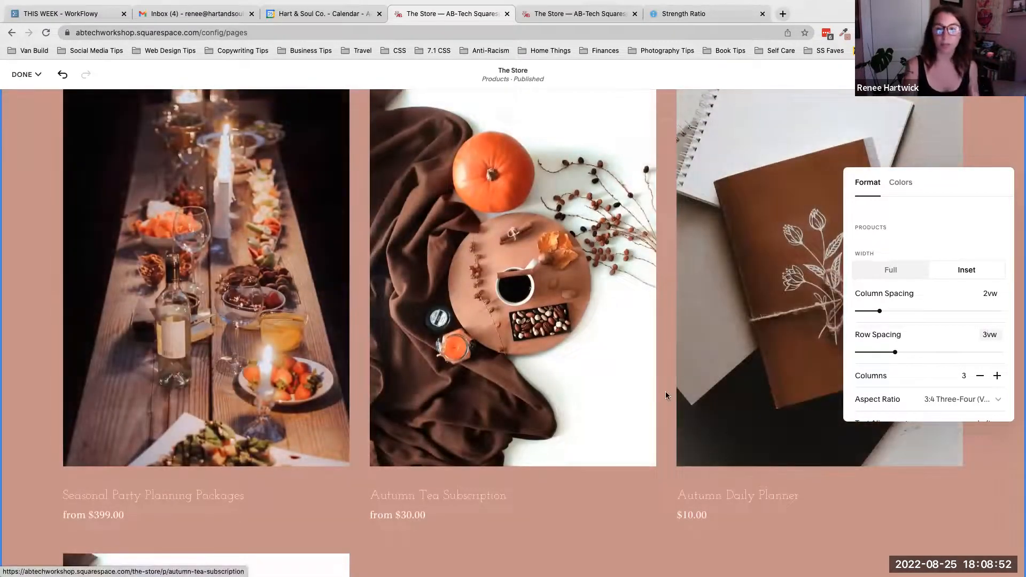
pyautogui.click(984, 143)
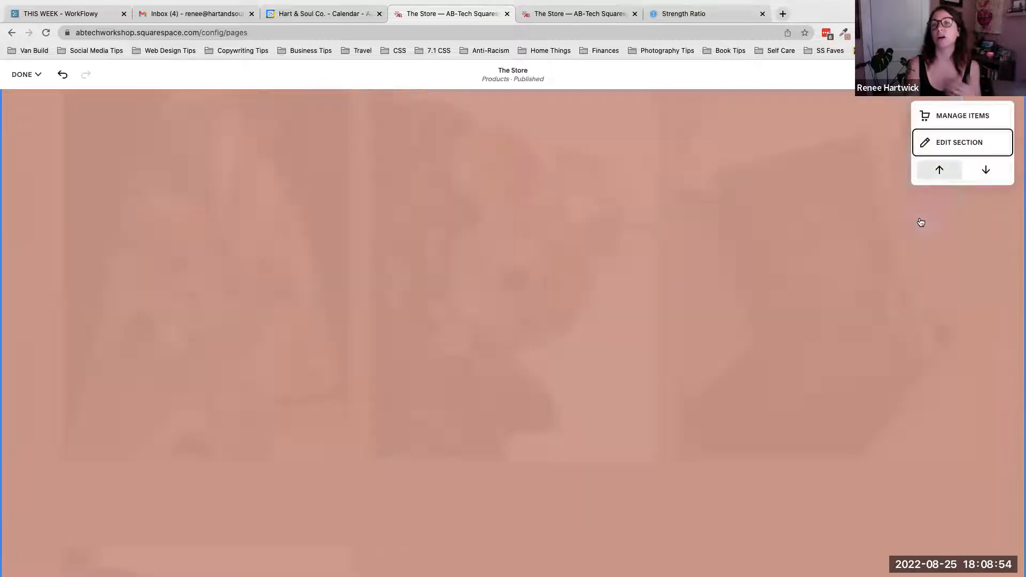
# Apply the Lightest 1 color theme to The Store's product section.
pyautogui.scroll(5, 788, 217)
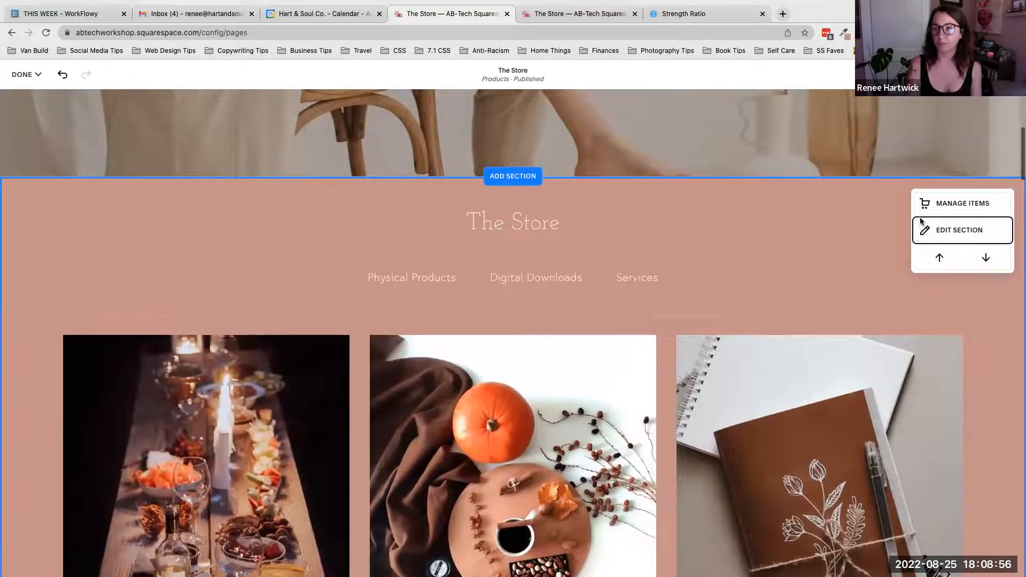
pyautogui.click(956, 228)
pyautogui.click(901, 235)
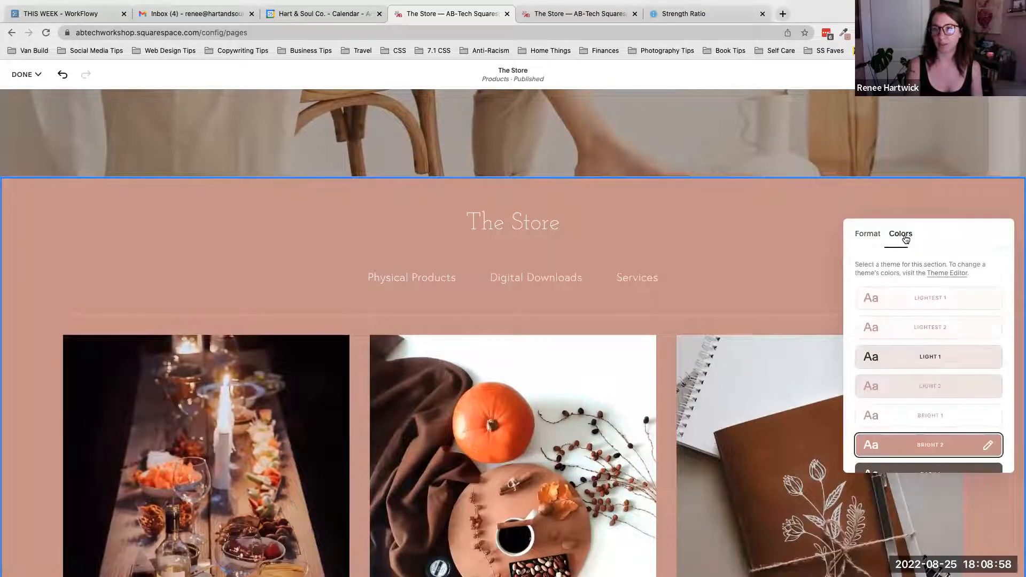
pyautogui.click(919, 302)
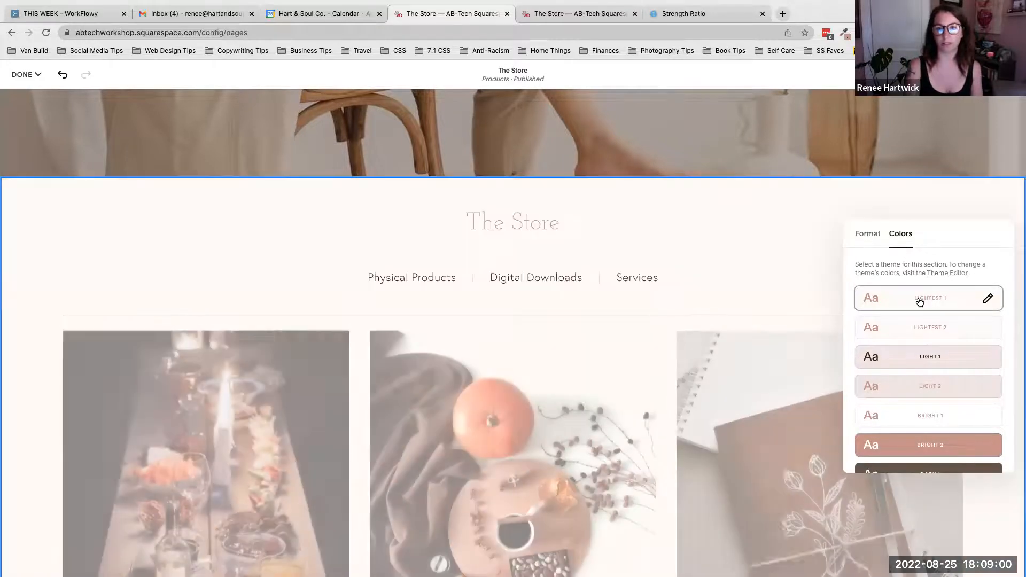
pyautogui.click(727, 203)
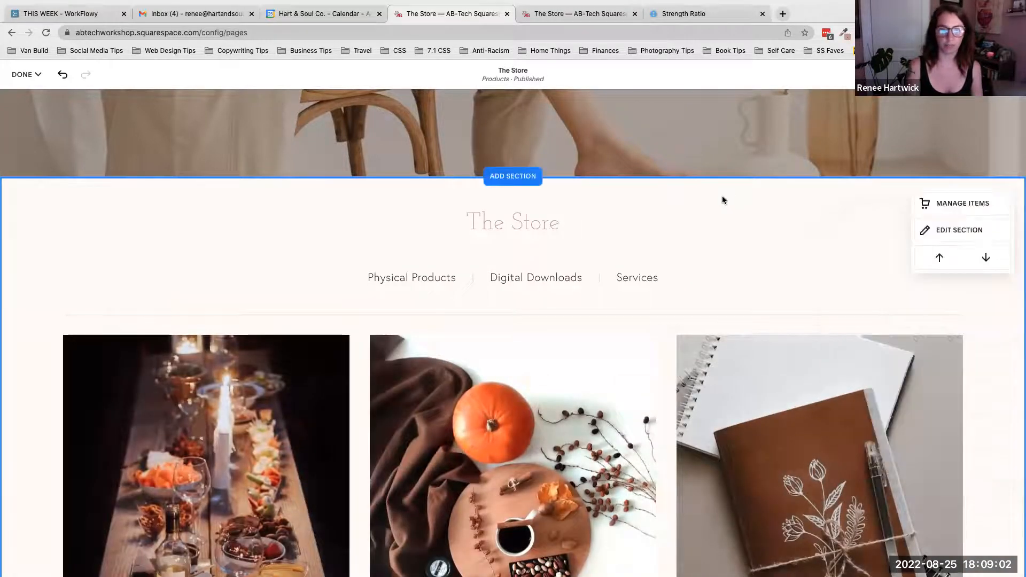
# Check the look of the live store page, return to the site editor, and save and exit The Store's page edits.
pyautogui.click(553, 14)
pyautogui.scroll(15, 582, 153)
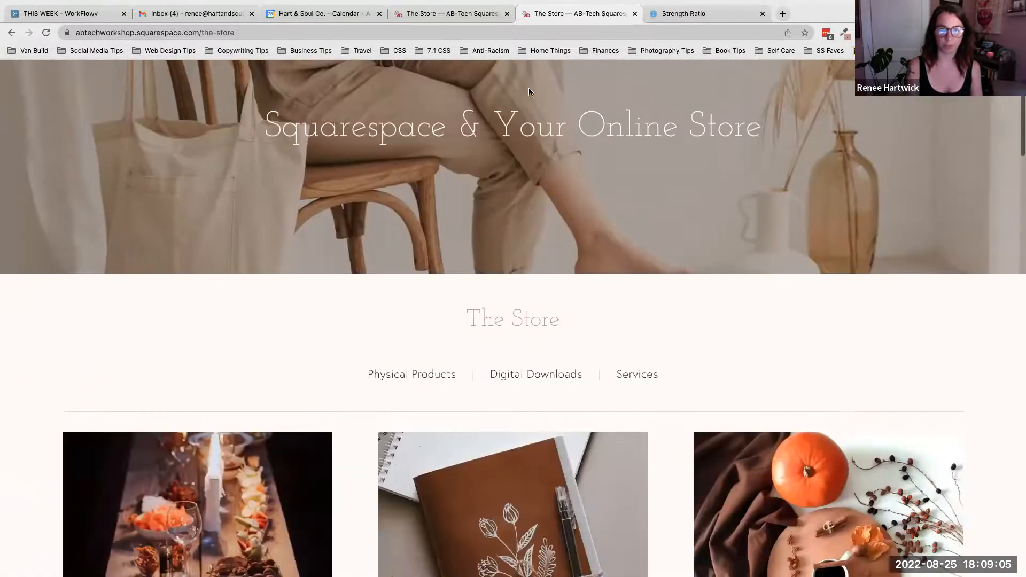
pyautogui.click(449, 14)
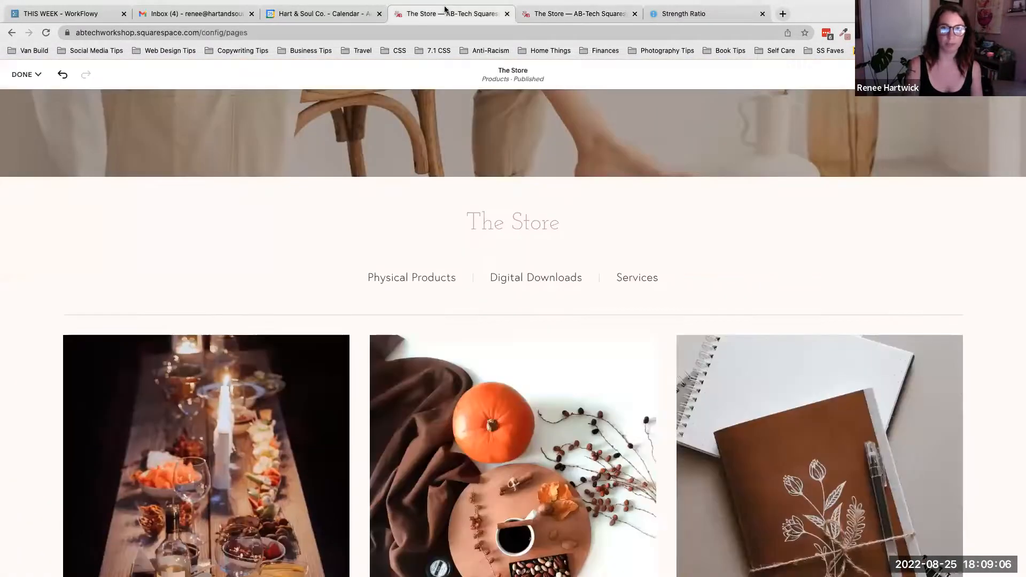
pyautogui.click(33, 76)
pyautogui.click(32, 109)
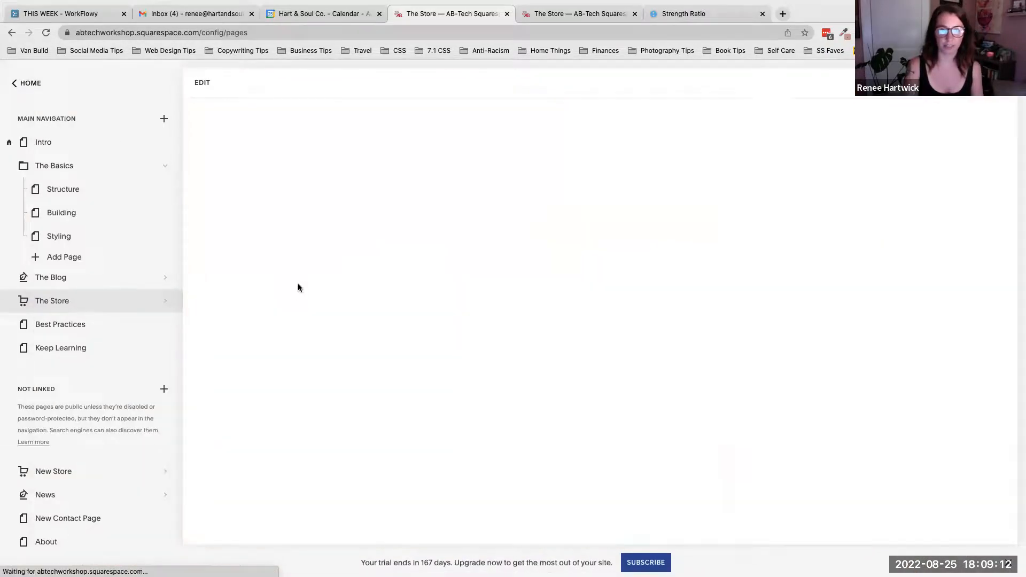
# Look over The Store's product grid, open the New Store page to view its product grid, and return to the page list.
pyautogui.scroll(-10, 297, 287)
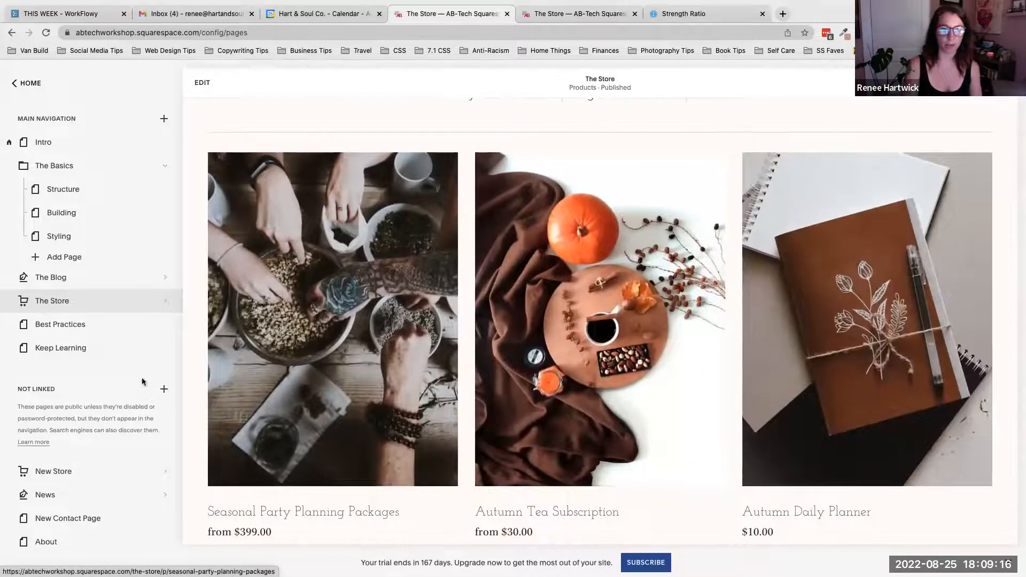
pyautogui.click(392, 364)
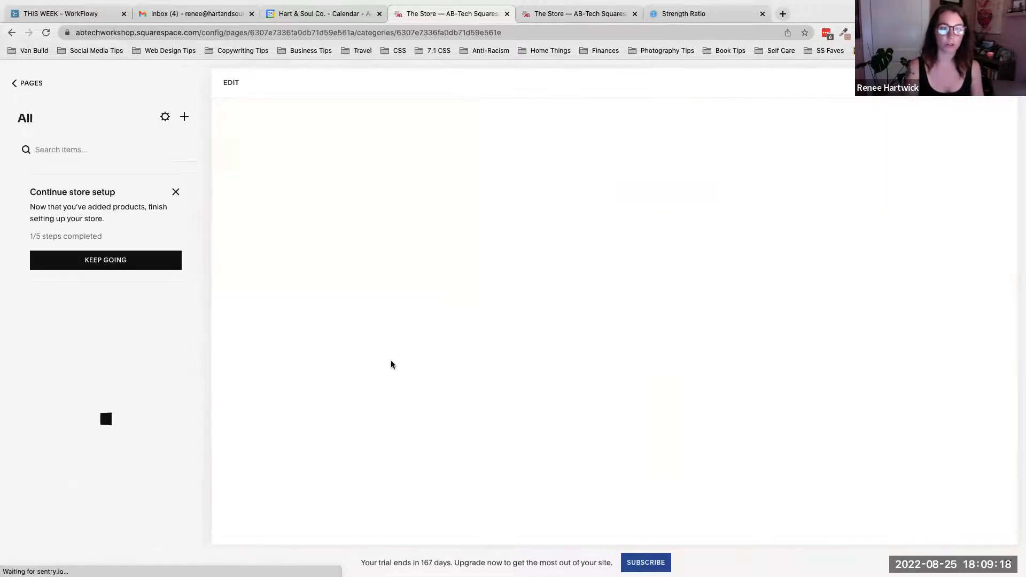
pyautogui.scroll(-4, 393, 366)
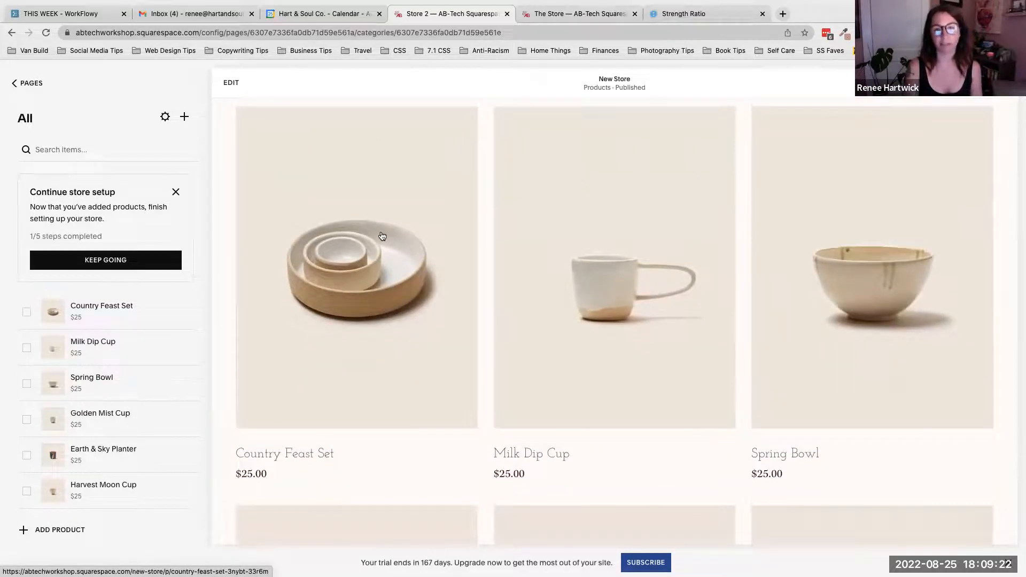
pyautogui.scroll(2, 375, 347)
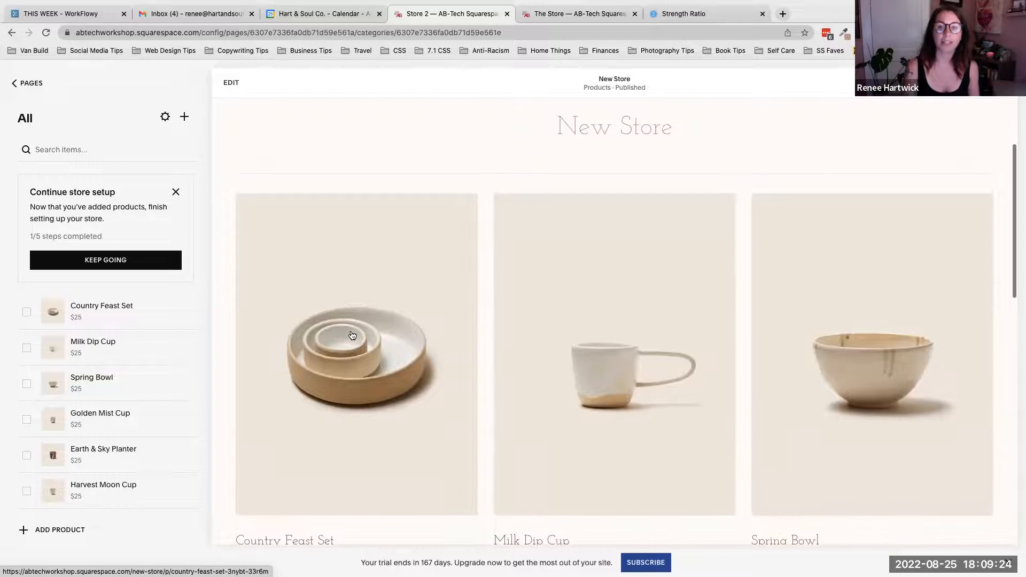
pyautogui.scroll(3, 355, 335)
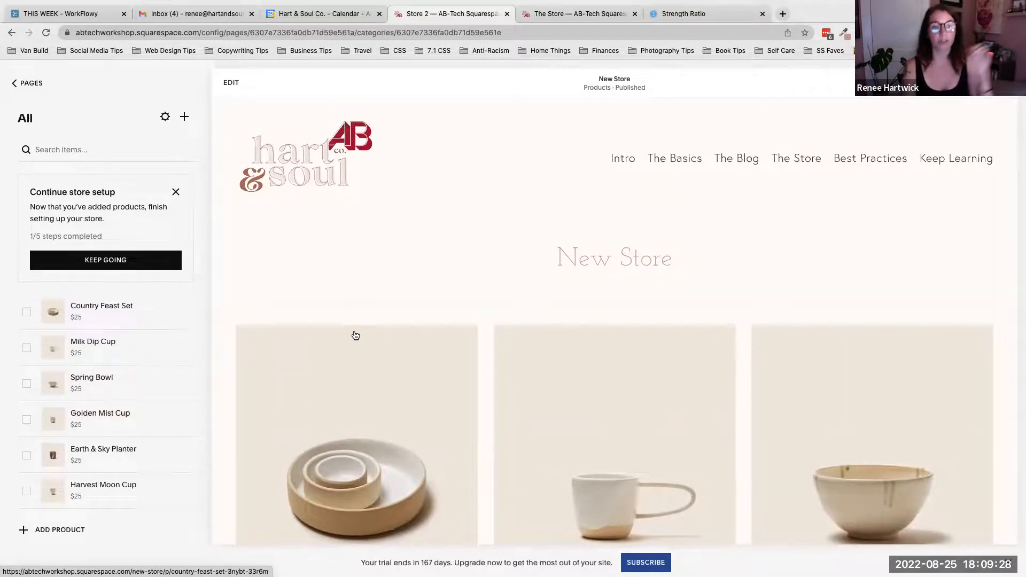
pyautogui.click(30, 84)
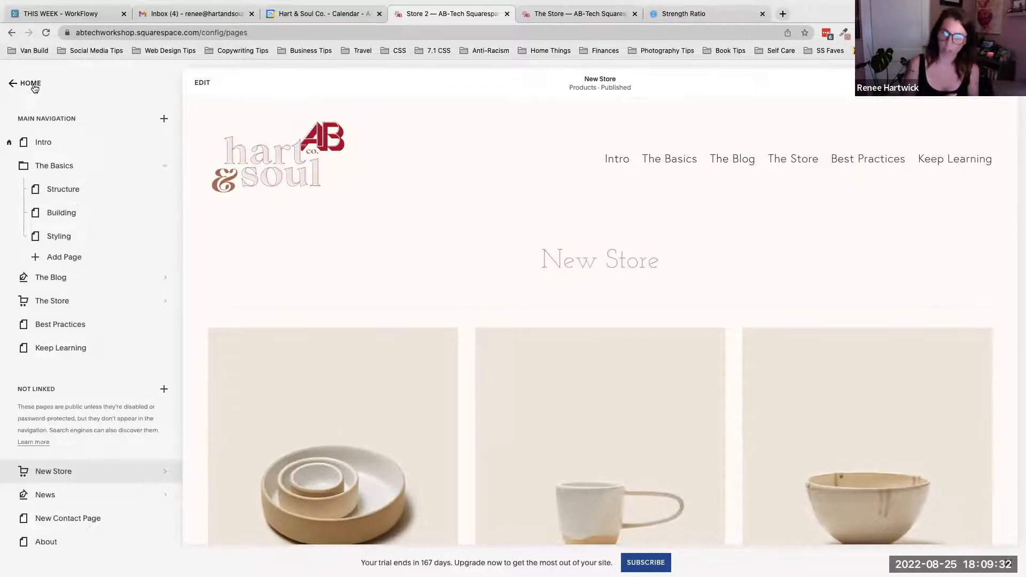
# Open The Store page and look through its categories and product grid.
pyautogui.click(51, 302)
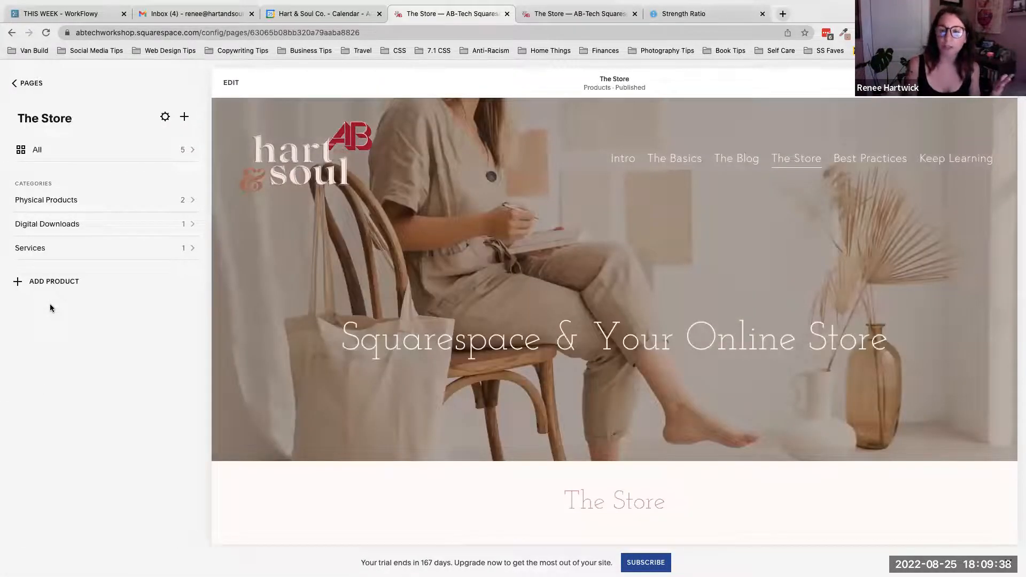
pyautogui.scroll(-10, 536, 297)
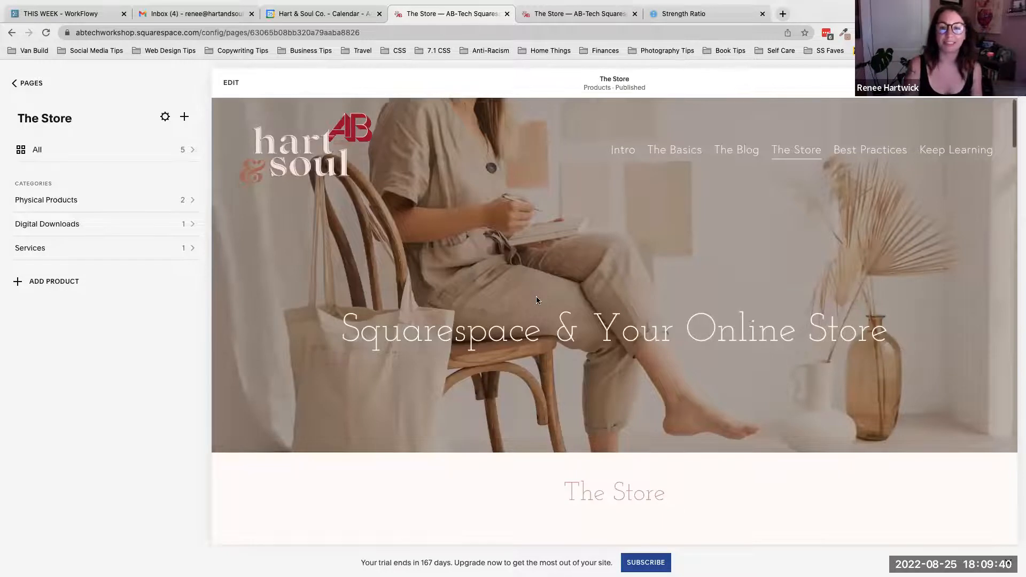
pyautogui.scroll(-5, 537, 301)
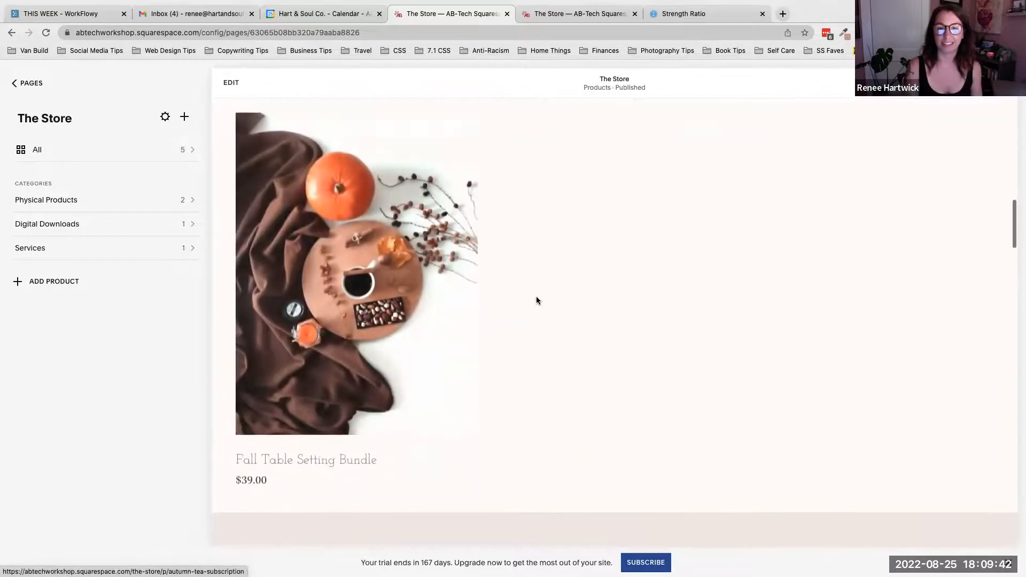
# Switch to the live store page, review the Basics topic under Squarespace Commerce Tools, collapse it, and look back at Adding & Editing Products.
pyautogui.click(577, 13)
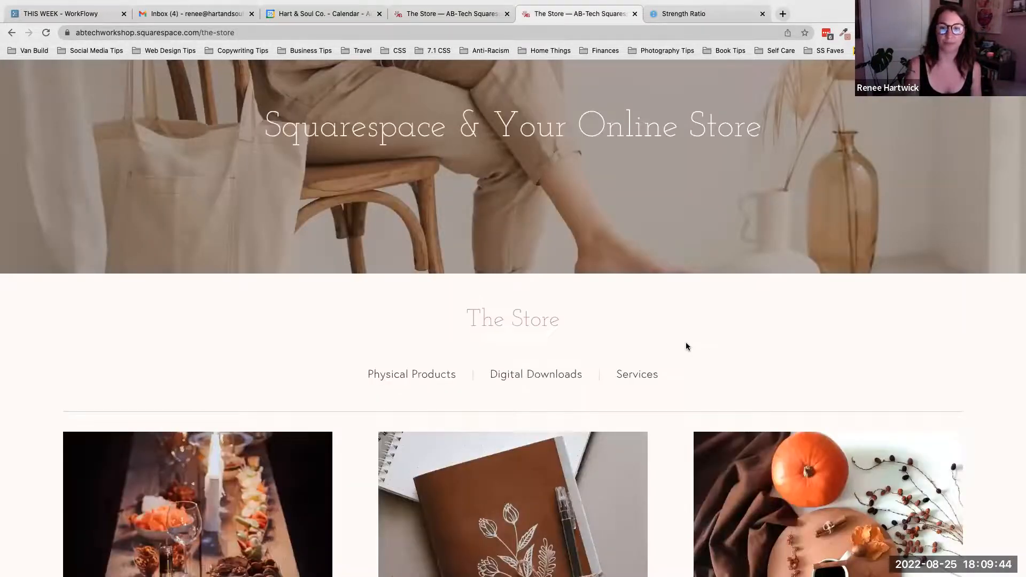
pyautogui.scroll(-8, 685, 342)
pyautogui.scroll(-20, 686, 346)
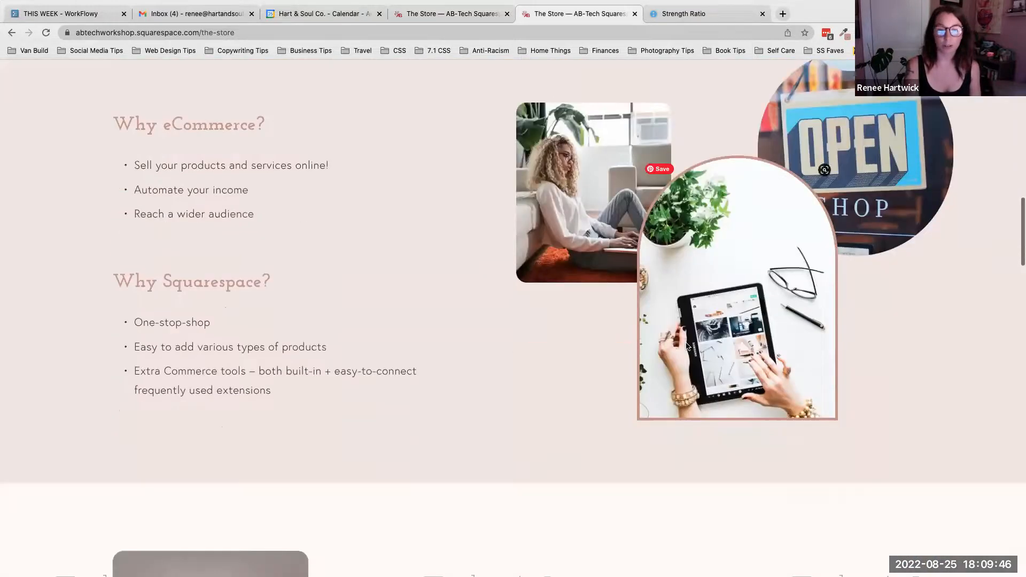
pyautogui.scroll(-20, 686, 346)
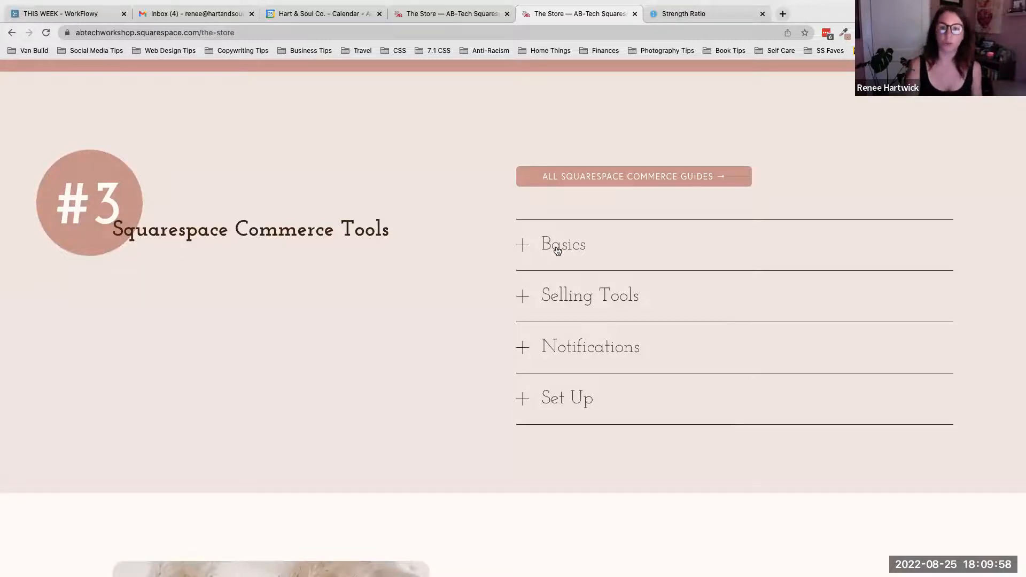
pyautogui.click(556, 249)
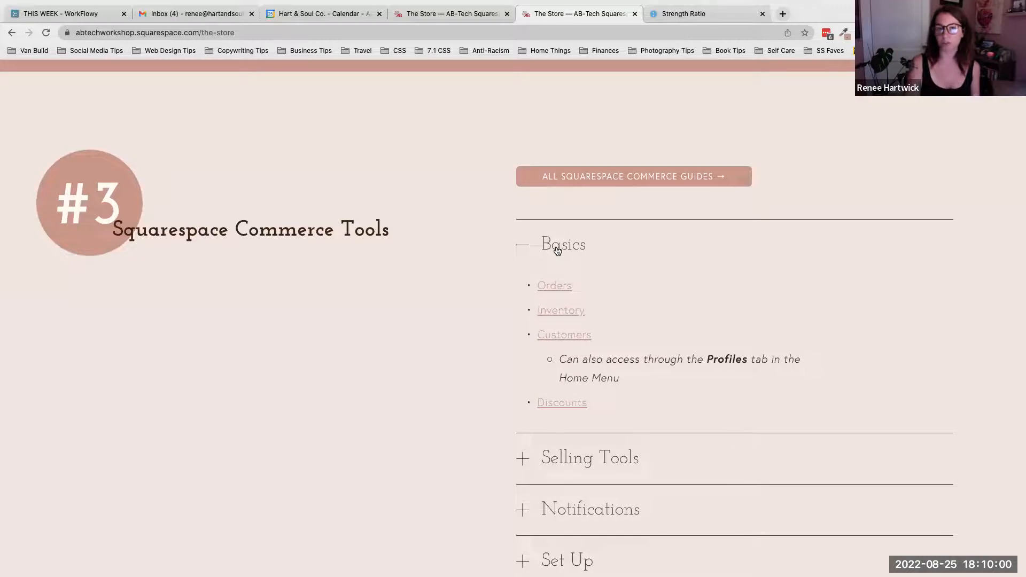
pyautogui.click(557, 249)
pyautogui.scroll(10, 408, 255)
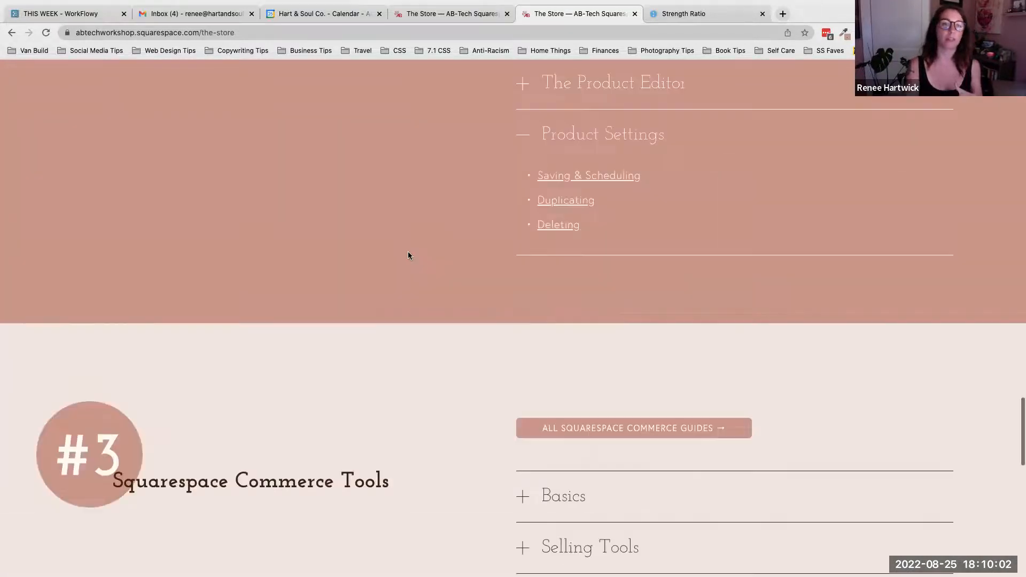
pyautogui.scroll(2, 408, 252)
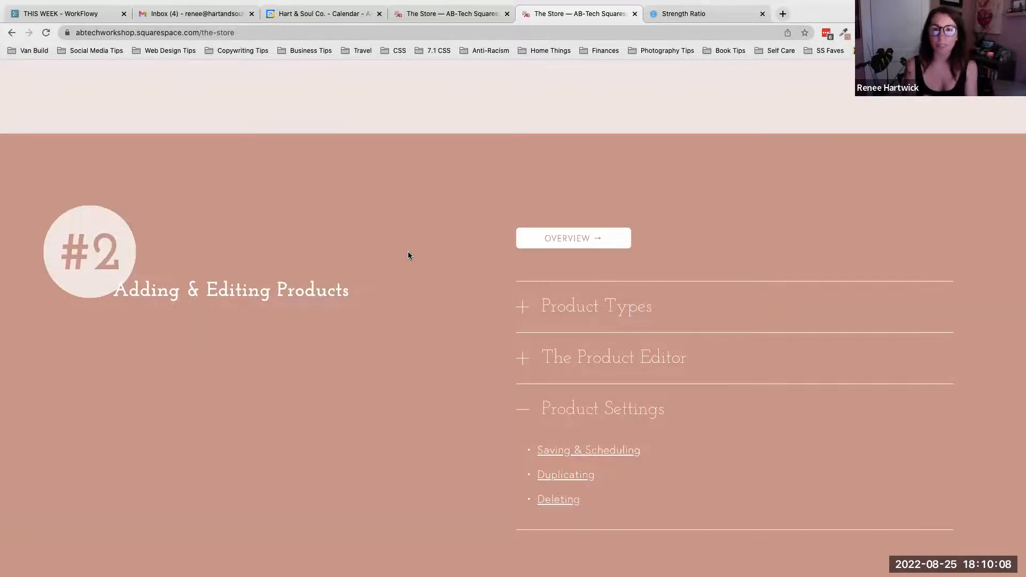
pyautogui.scroll(-9, 408, 255)
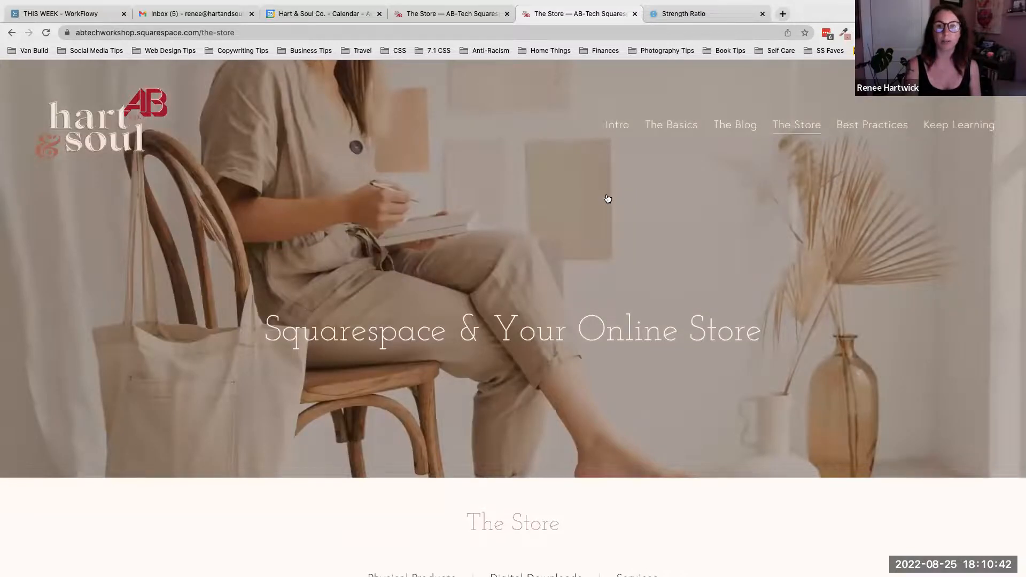
# Find the Squarespace Commerce Tools section of the store guide and expand its Basics topic.
pyautogui.scroll(-15, 592, 221)
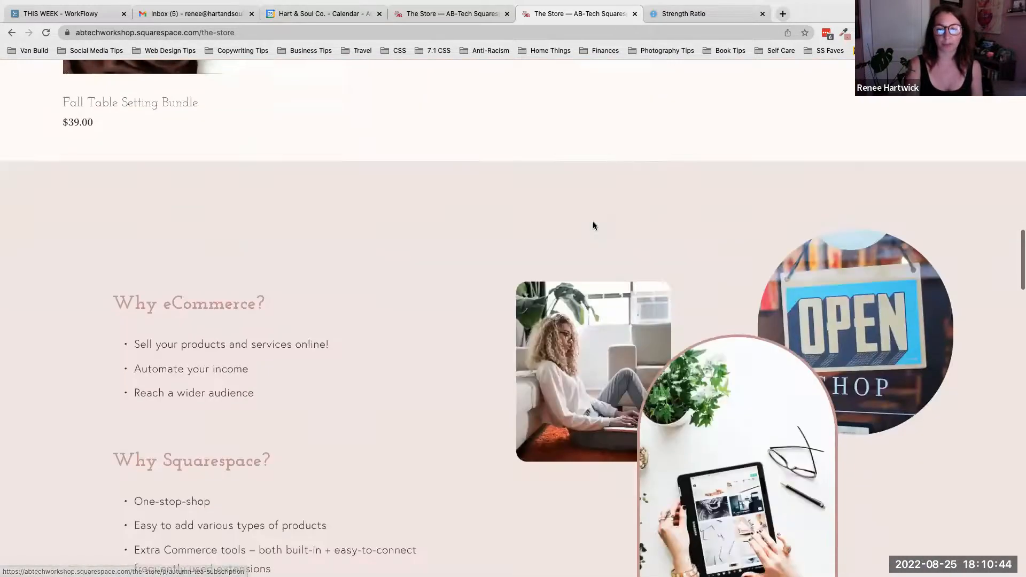
pyautogui.scroll(-20, 593, 225)
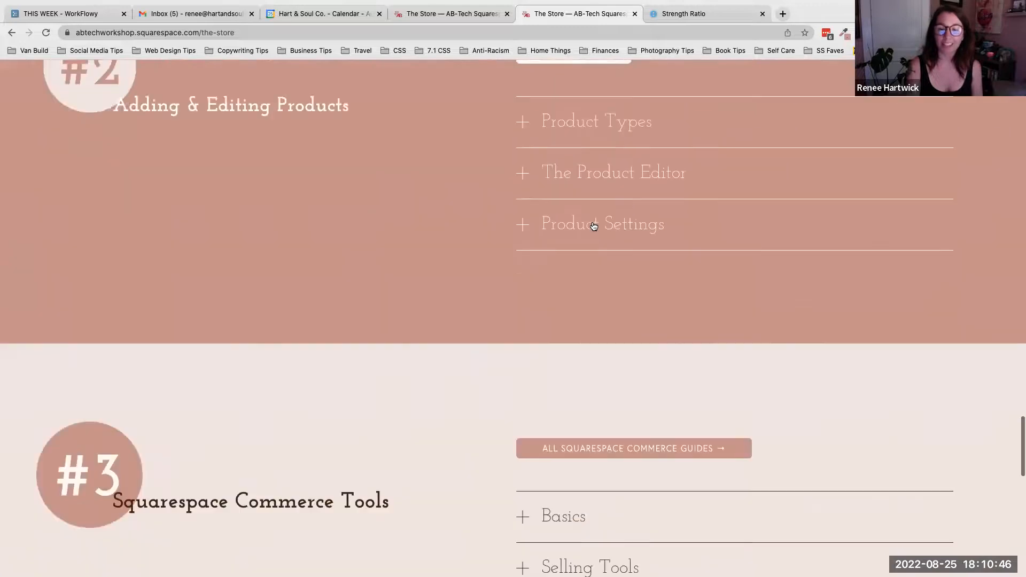
pyautogui.scroll(-5, 593, 226)
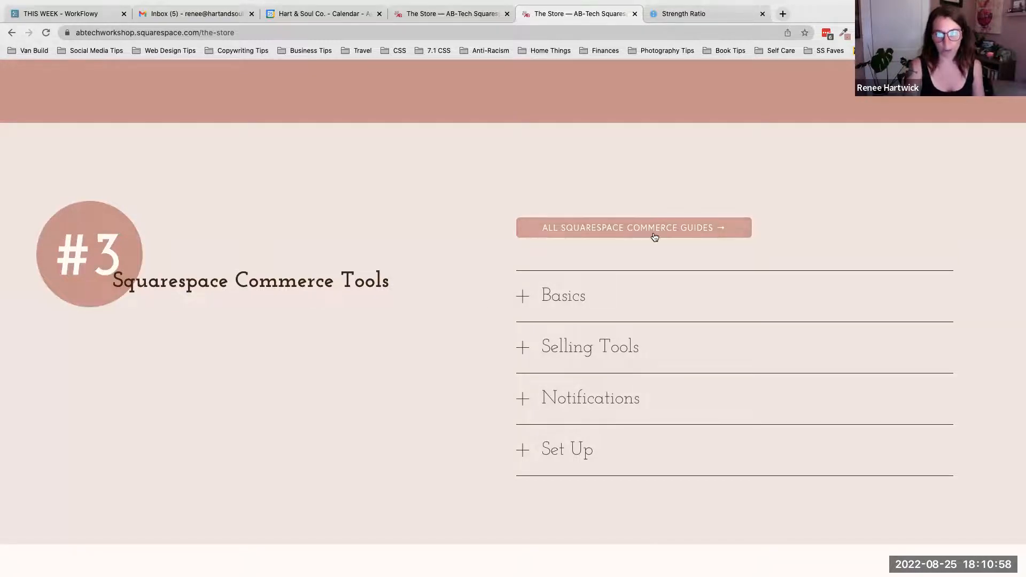
pyautogui.click(553, 299)
pyautogui.scroll(-1, 504, 319)
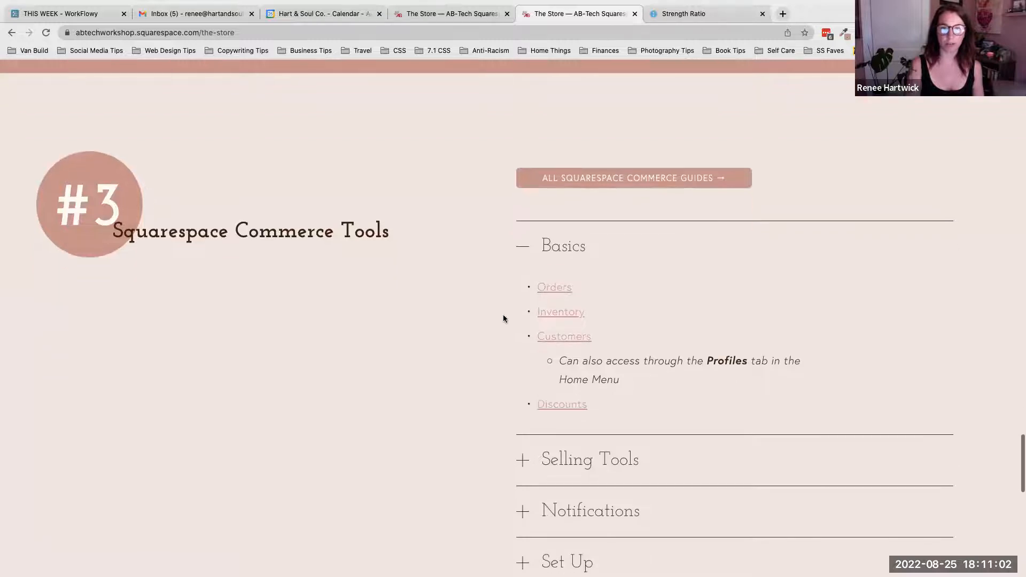
# Return to the workshop site's editor, leave The Store's page settings, and open the Commerce overview.
pyautogui.click(476, 11)
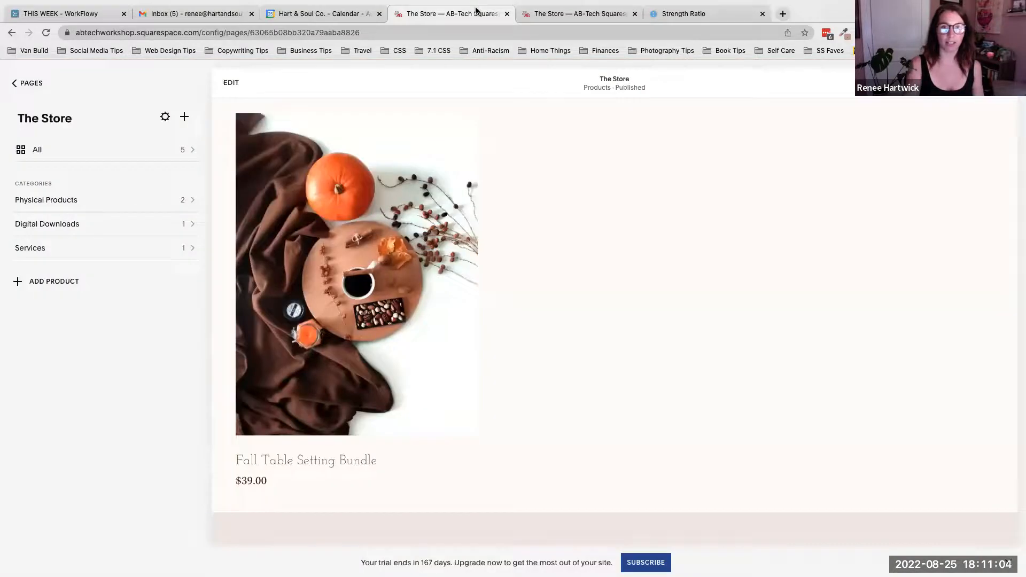
pyautogui.click(23, 84)
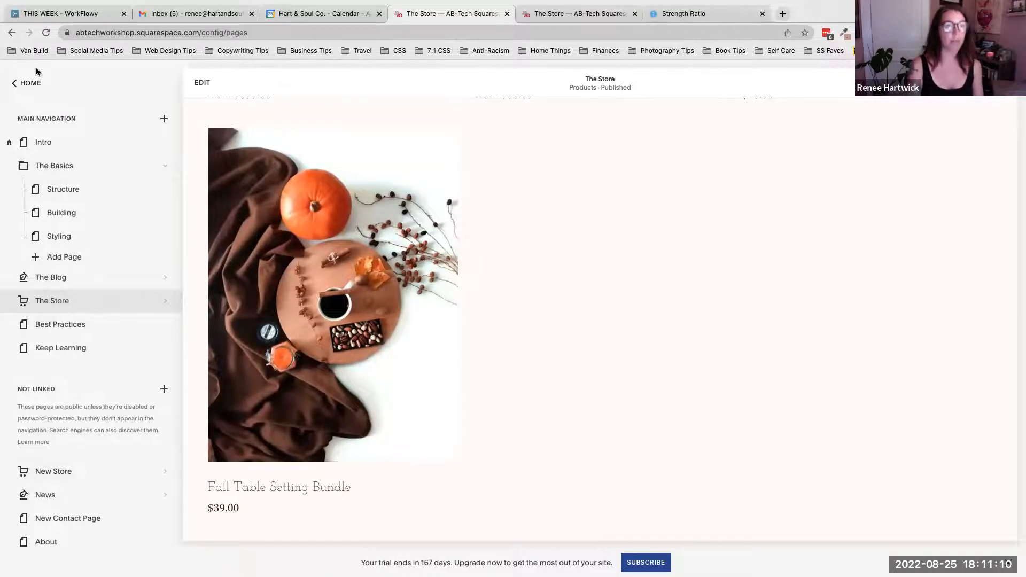
pyautogui.click(30, 84)
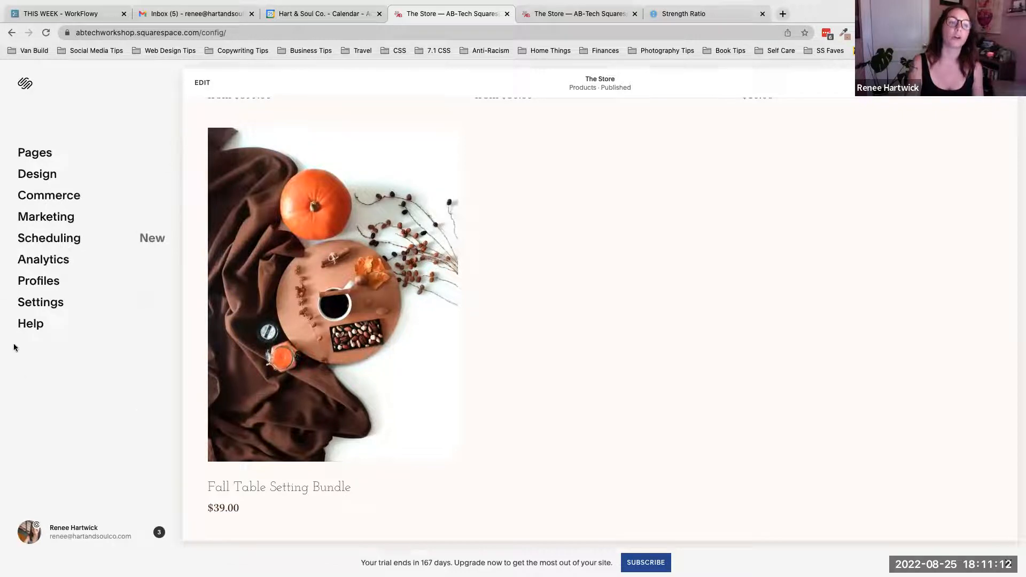
pyautogui.click(49, 201)
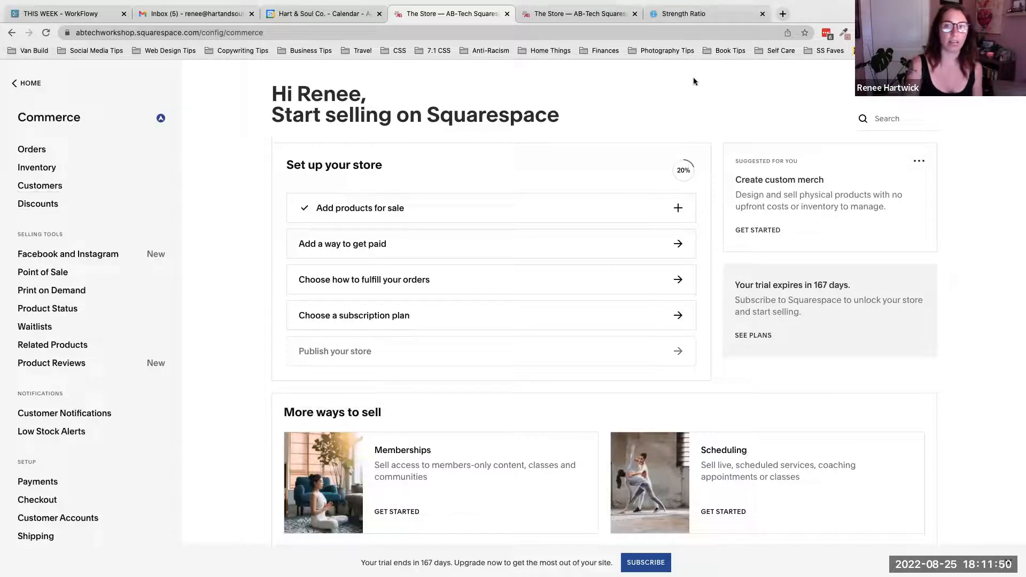
# Switch to the Strength Ratio site, open its Commerce overview, and compare it with the guide's Basics topic list.
pyautogui.click(696, 14)
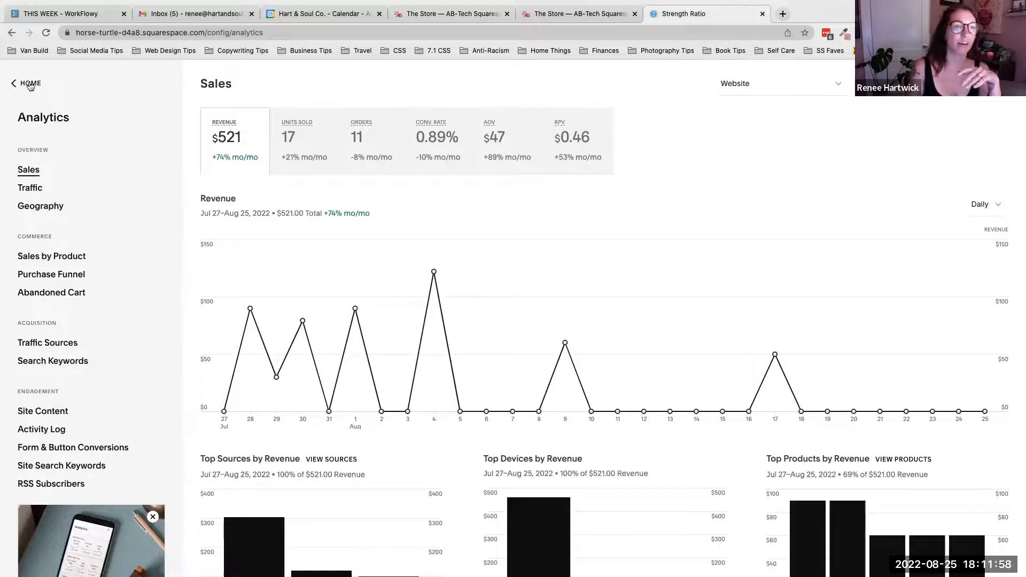
pyautogui.click(29, 84)
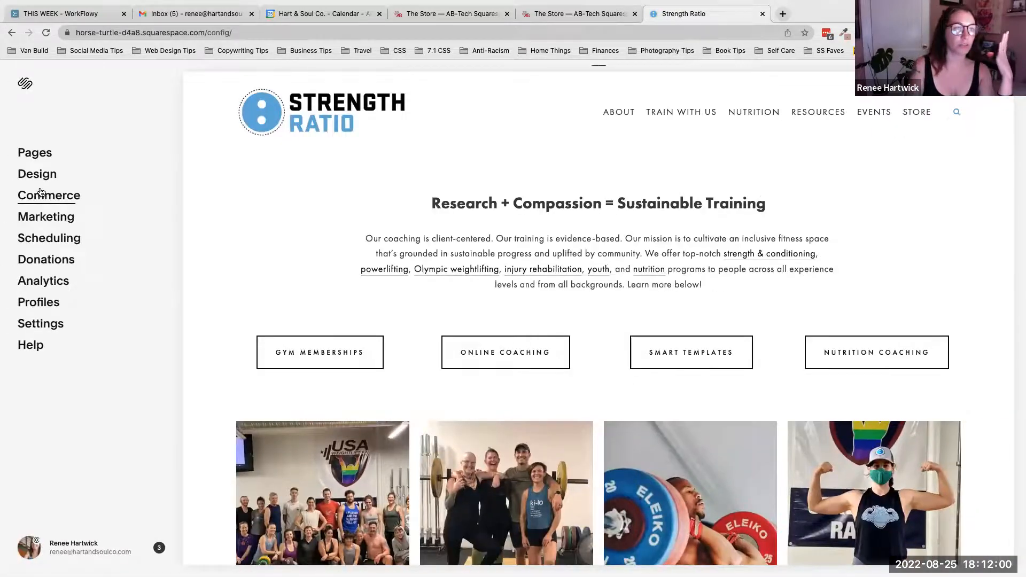
pyautogui.click(45, 199)
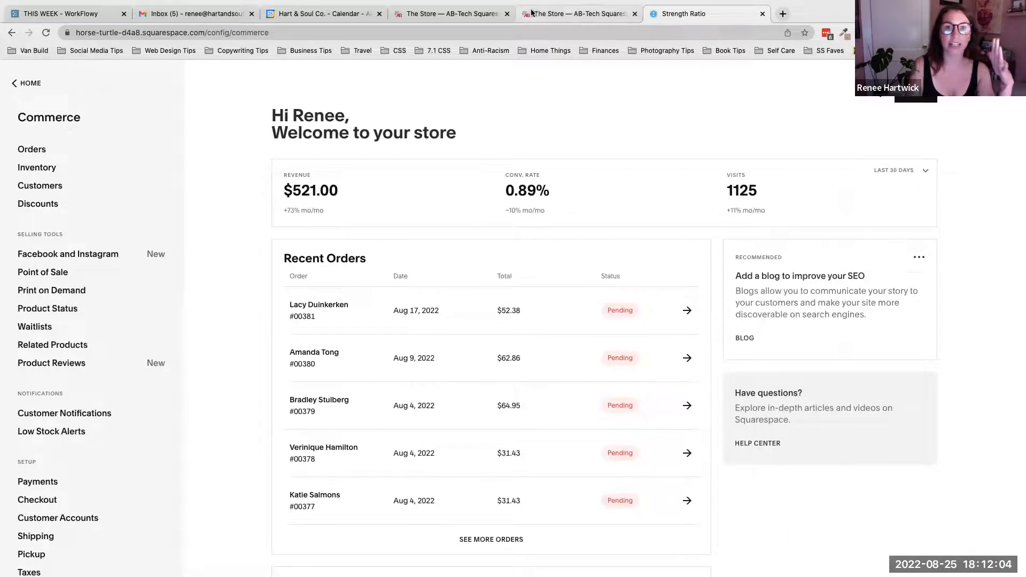
pyautogui.click(580, 13)
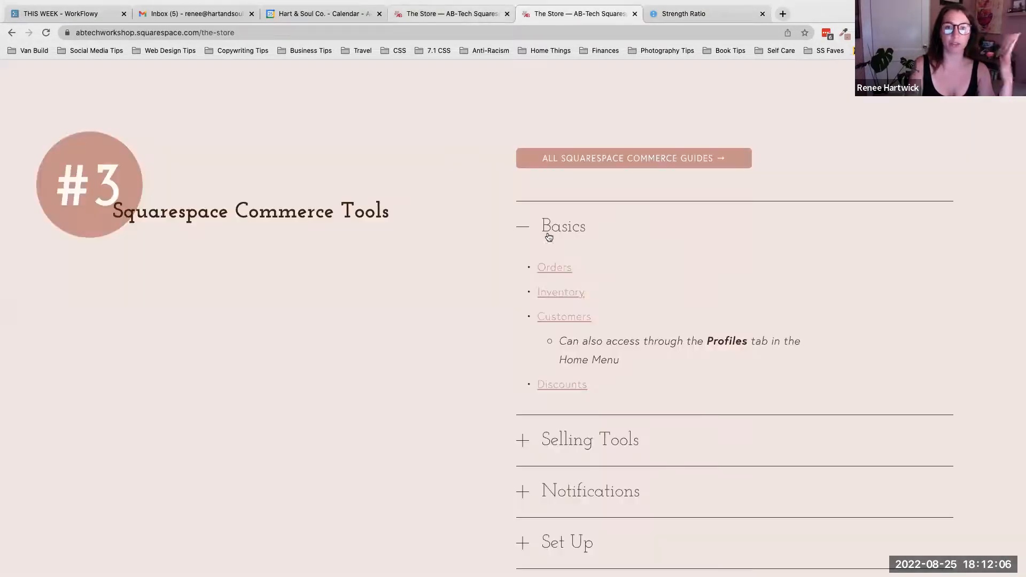
pyautogui.click(676, 19)
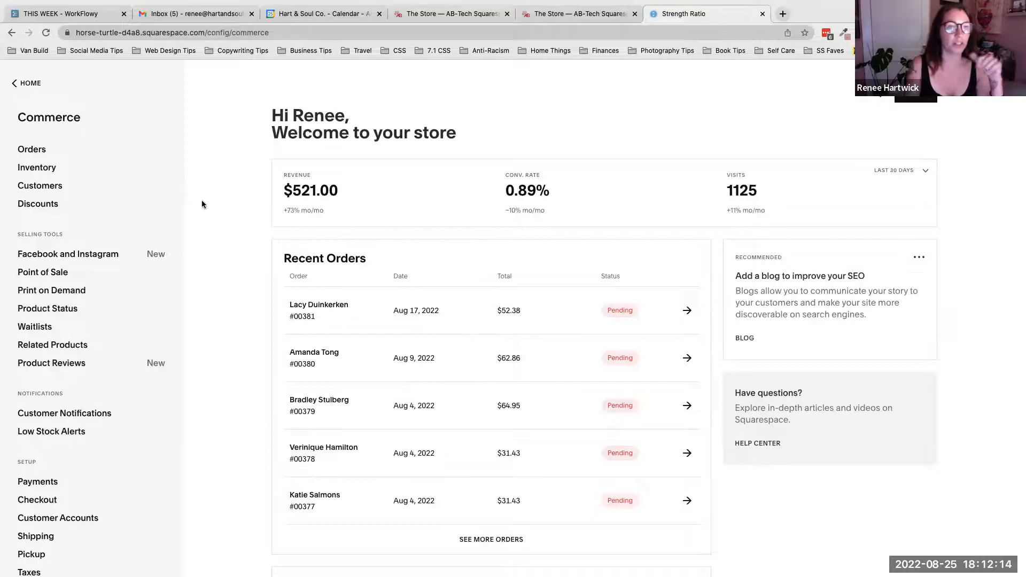
# Open the Strength Ratio store's orders and look through the list with its fulfillment statuses.
pyautogui.click(32, 151)
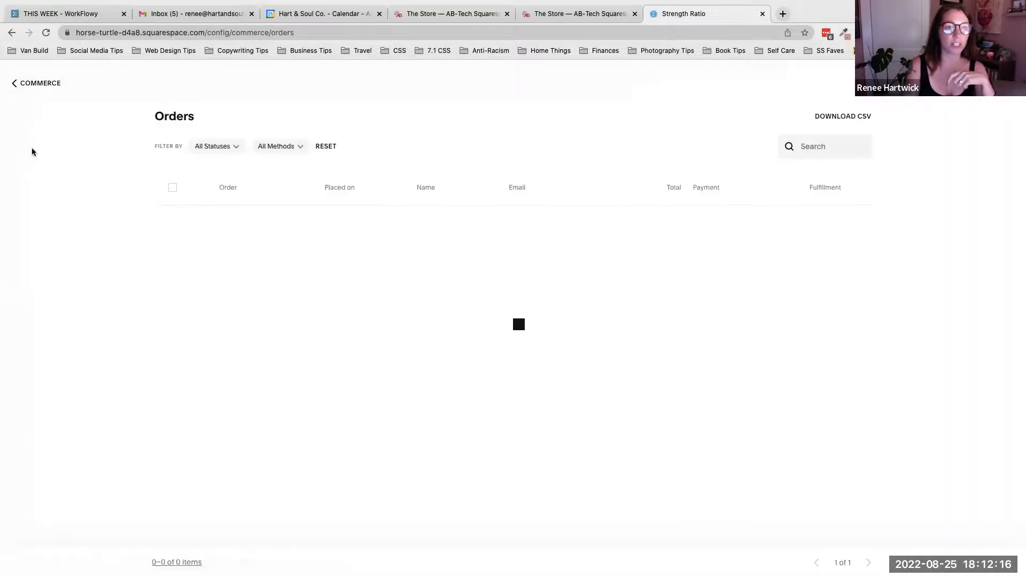
pyautogui.scroll(-3, 108, 206)
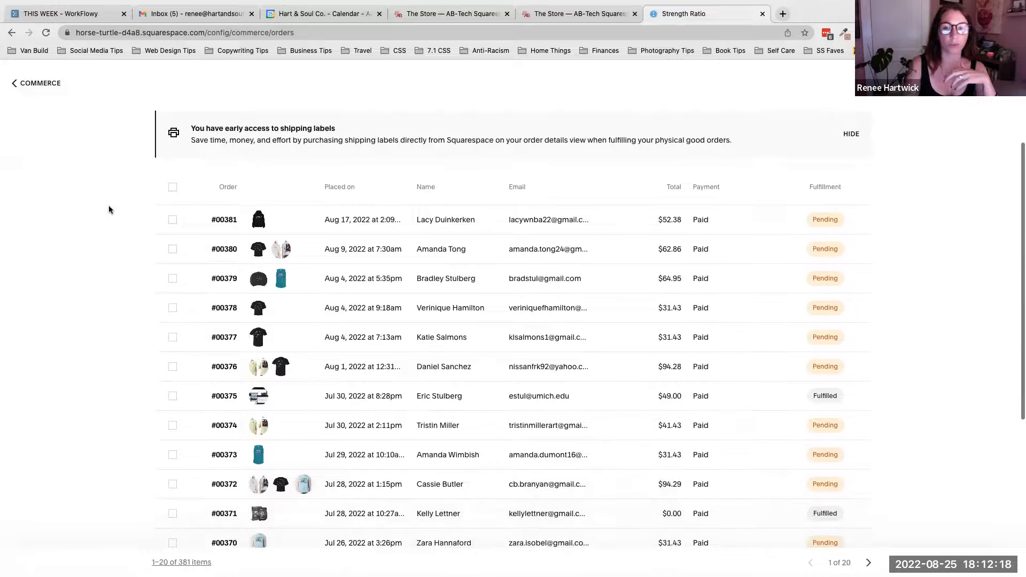
pyautogui.scroll(-3, 109, 210)
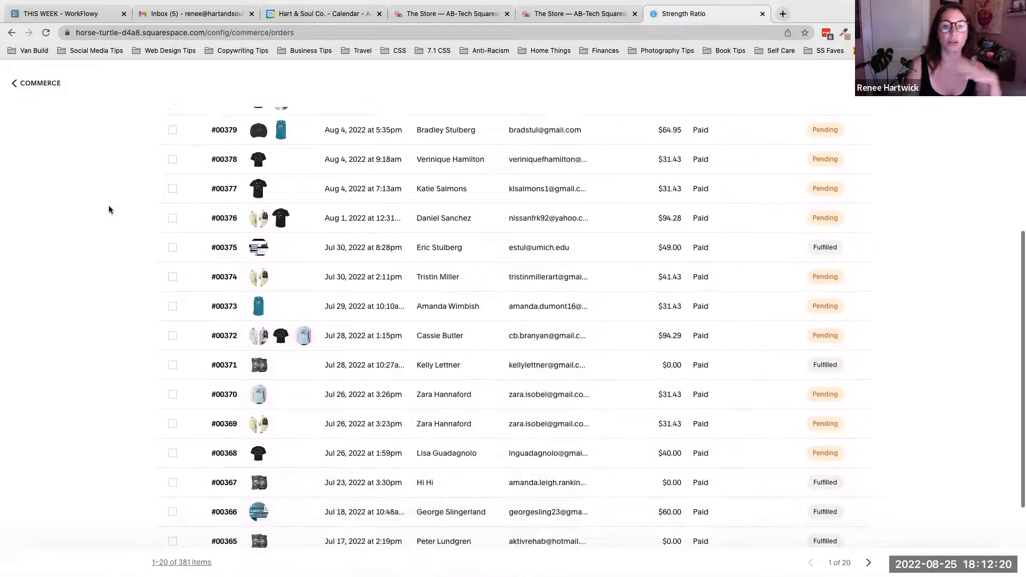
pyautogui.scroll(-1, 108, 210)
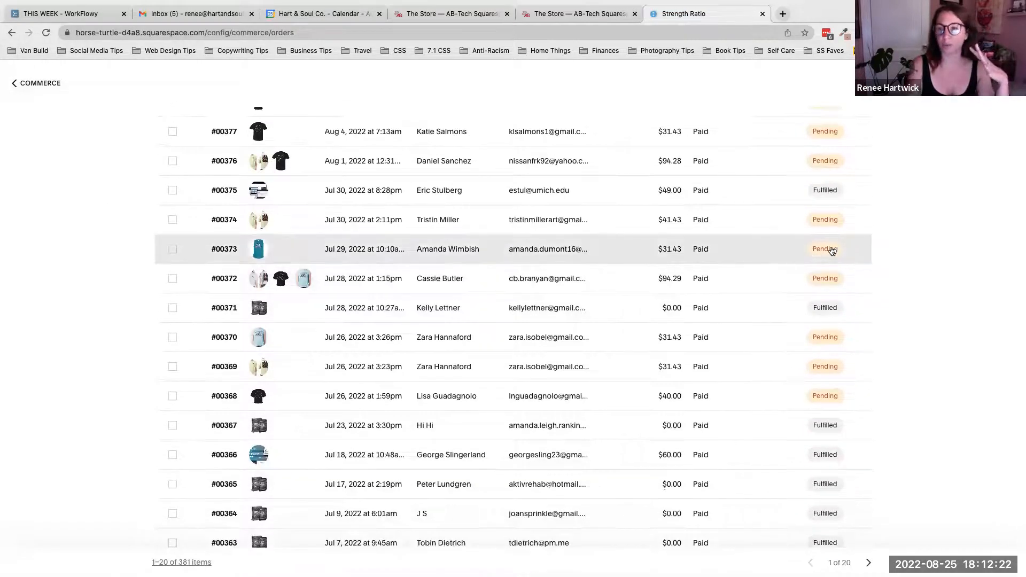
pyautogui.scroll(6, 577, 265)
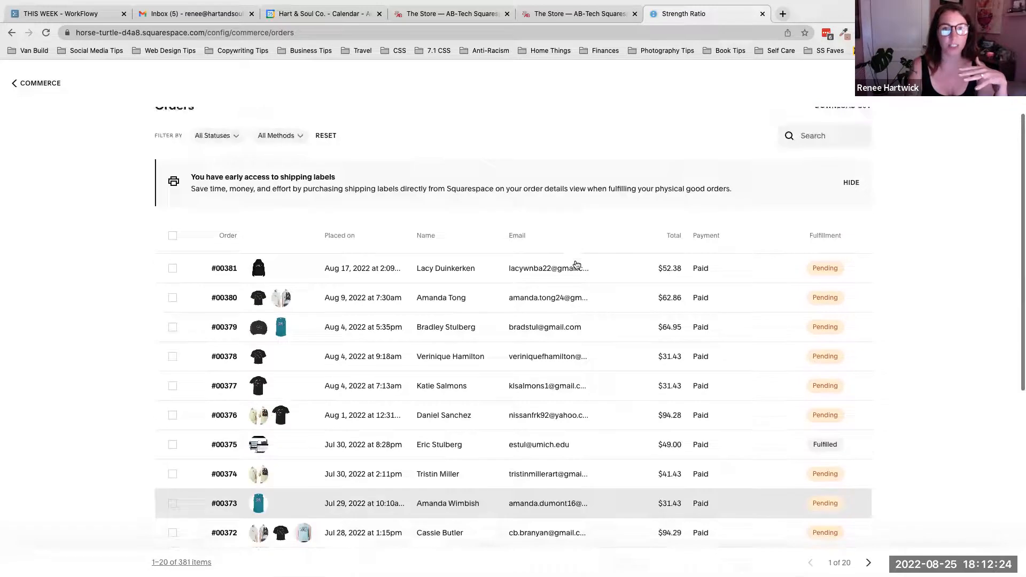
# Check the order status and delivery method filter options, look through the orders again, and return to the Commerce overview.
pyautogui.click(235, 148)
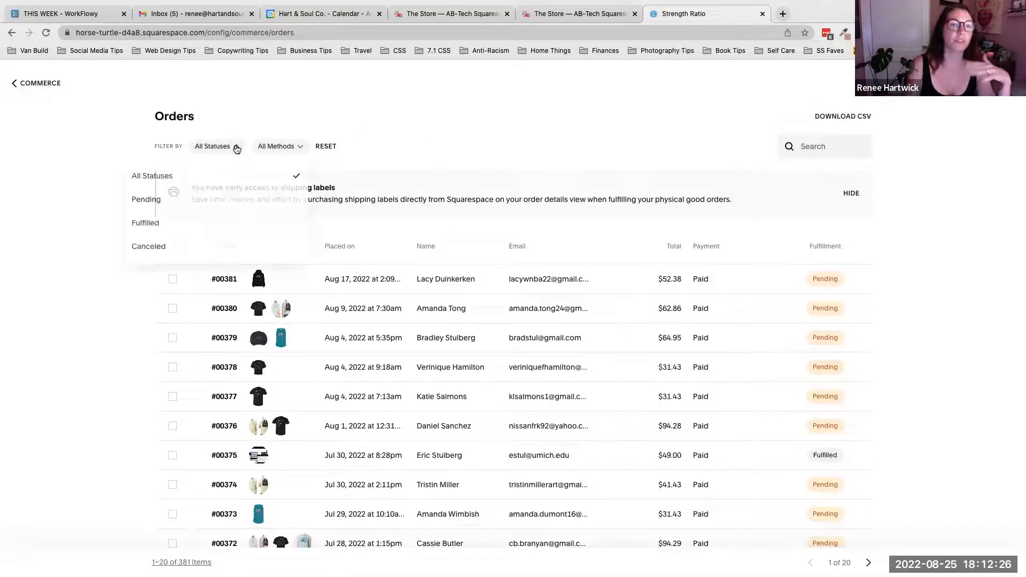
pyautogui.click(261, 130)
pyautogui.click(280, 146)
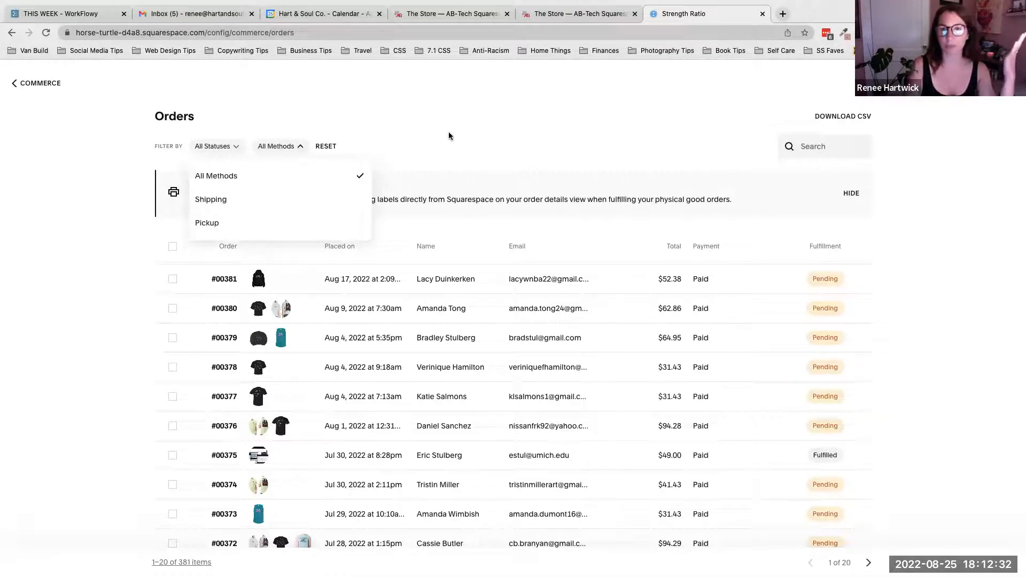
pyautogui.click(465, 111)
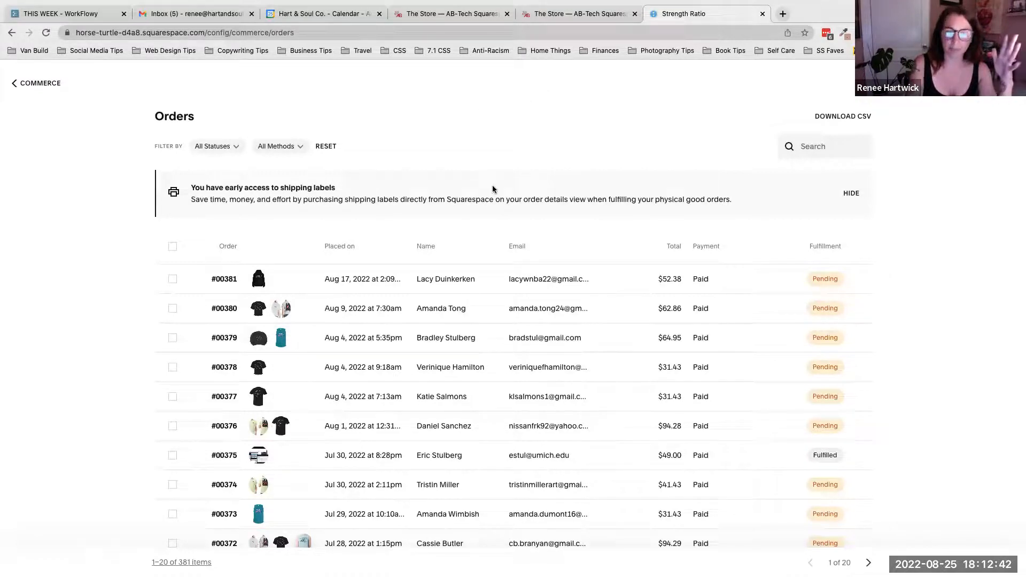
pyautogui.scroll(-2, 553, 154)
pyautogui.scroll(-7, 554, 154)
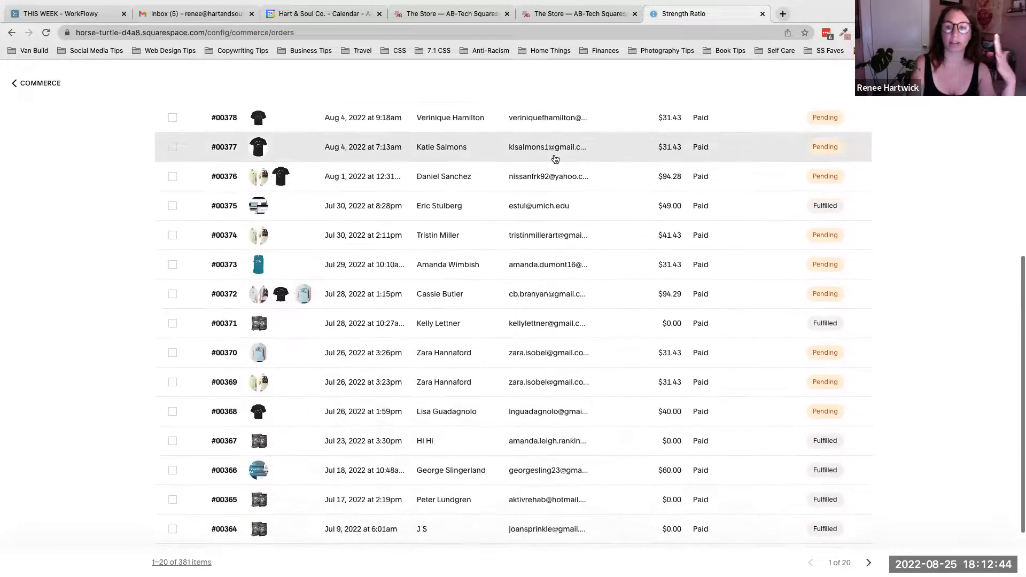
pyautogui.scroll(9, 554, 159)
pyautogui.click(44, 85)
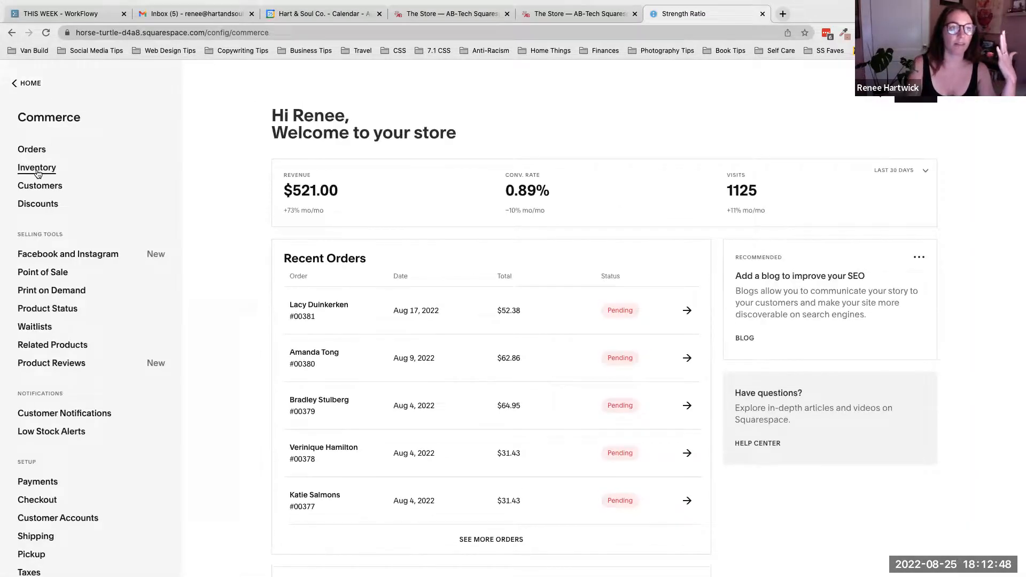
# Open the Strength Ratio store's inventory, look through all products and the product search, and return to the Commerce overview.
pyautogui.click(37, 169)
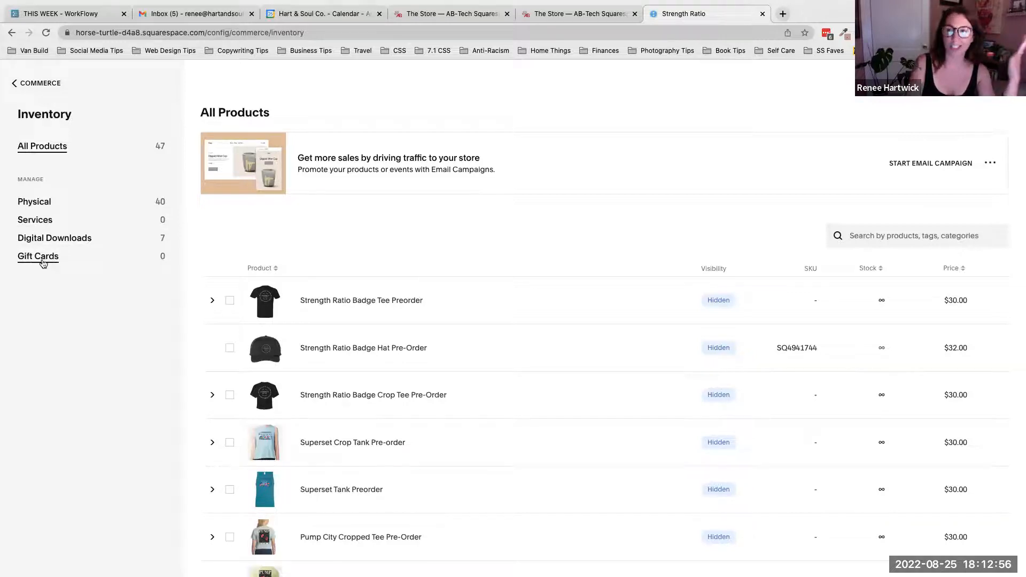
pyautogui.scroll(-1, 296, 289)
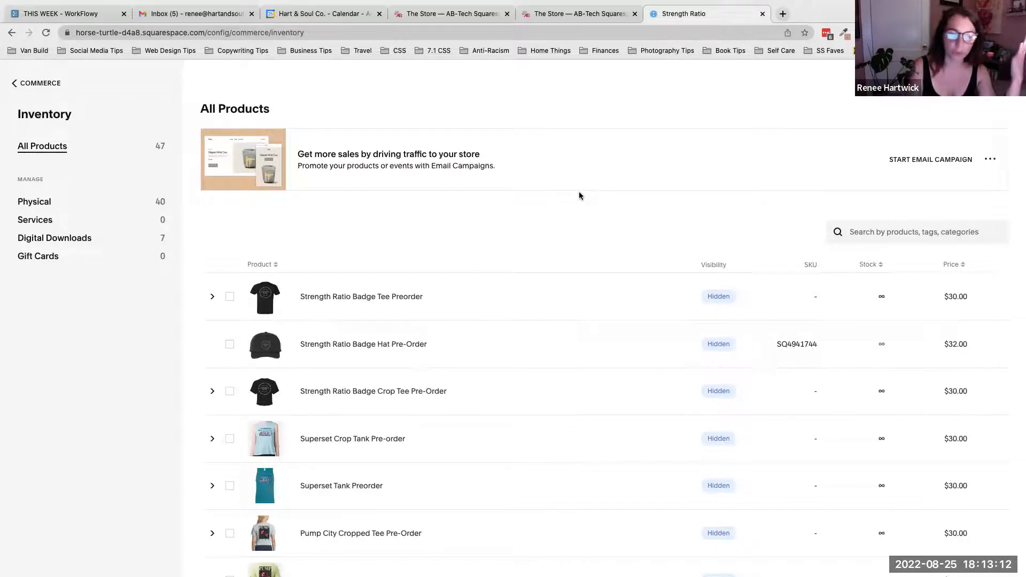
pyautogui.scroll(-5, 578, 195)
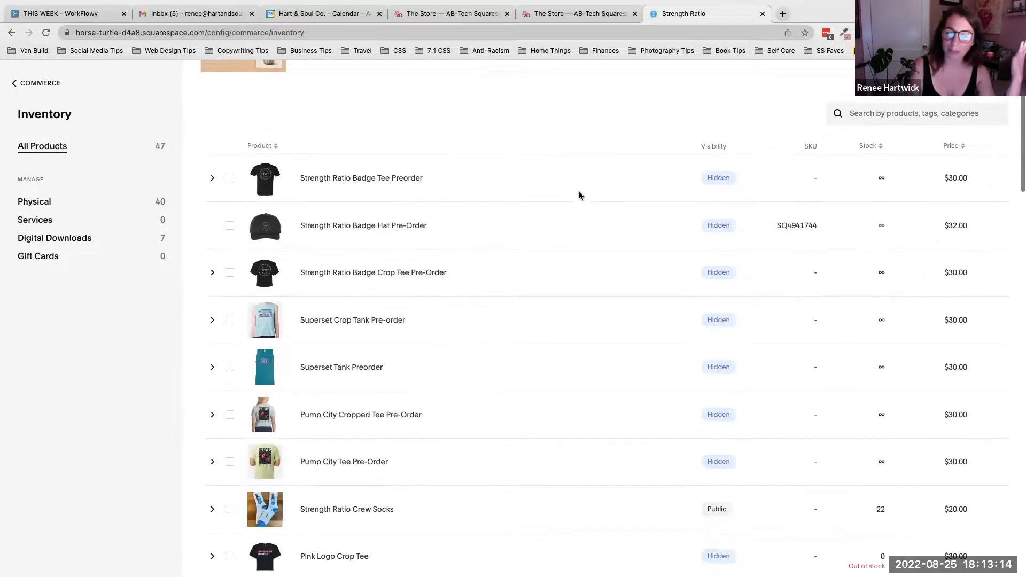
pyautogui.scroll(10, 579, 196)
pyautogui.click(930, 231)
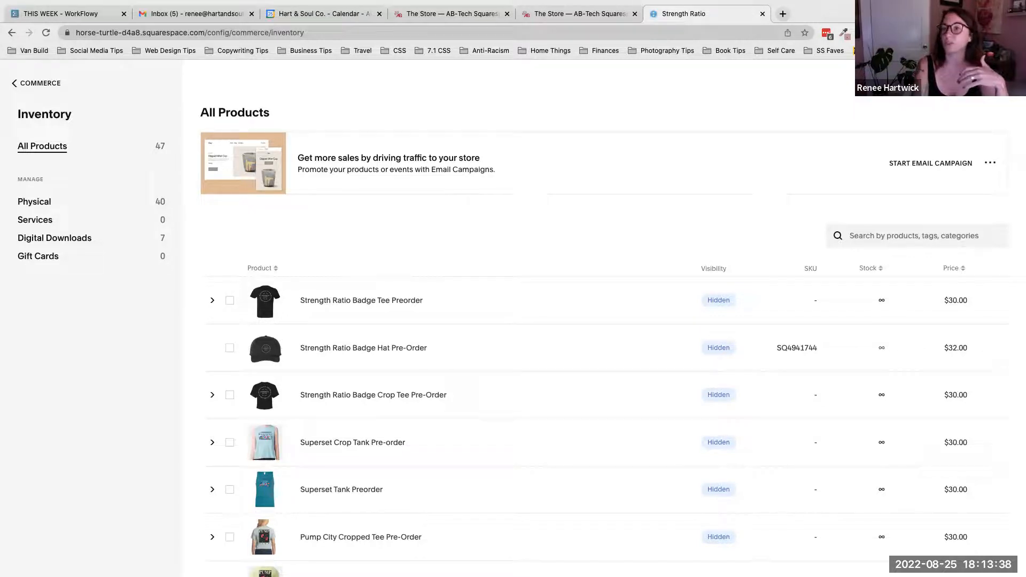
pyautogui.click(40, 85)
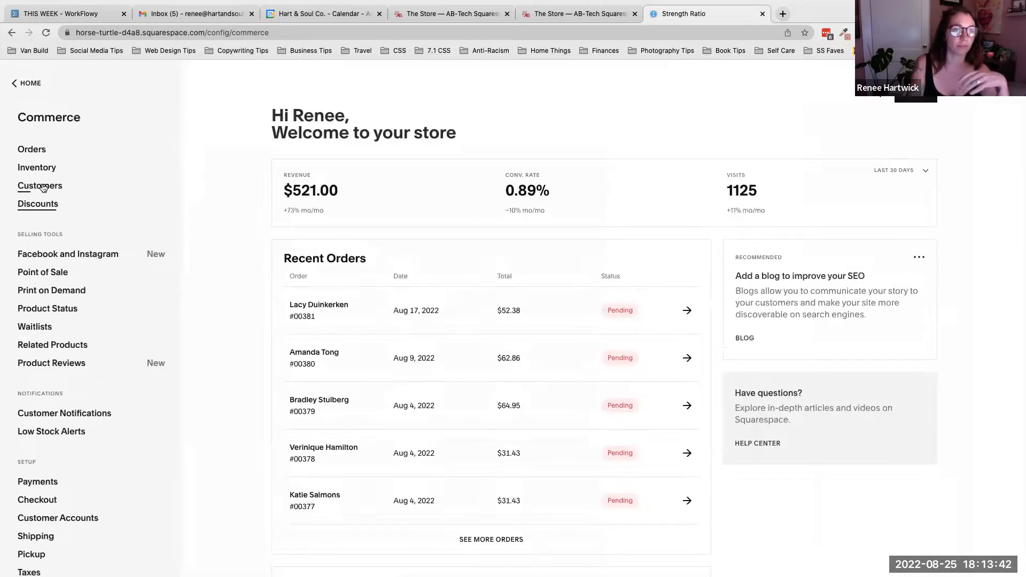
# Open the store's customer profiles, dismiss the Profiles introduction, and look through the customer list.
pyautogui.click(41, 186)
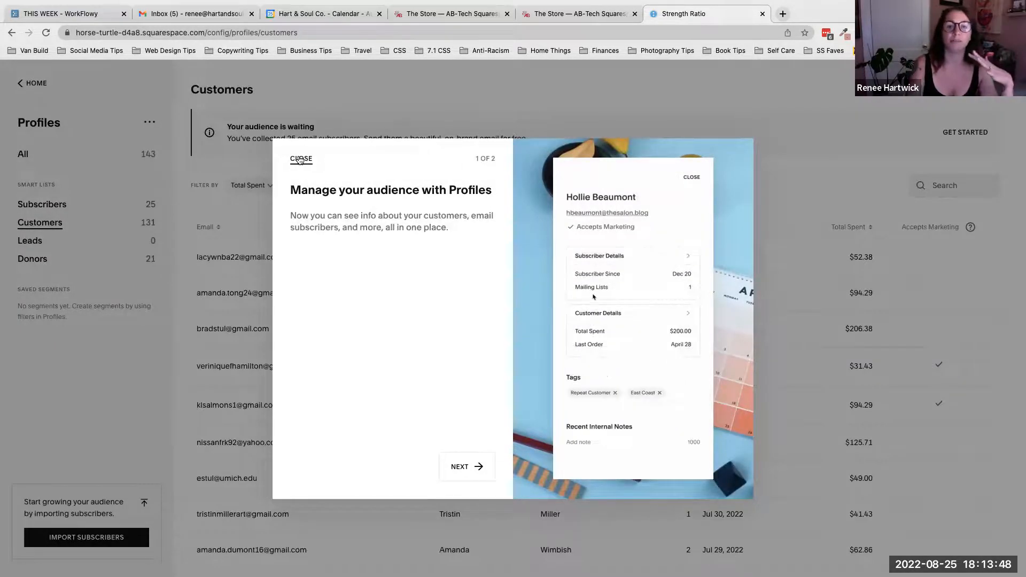
pyautogui.click(300, 160)
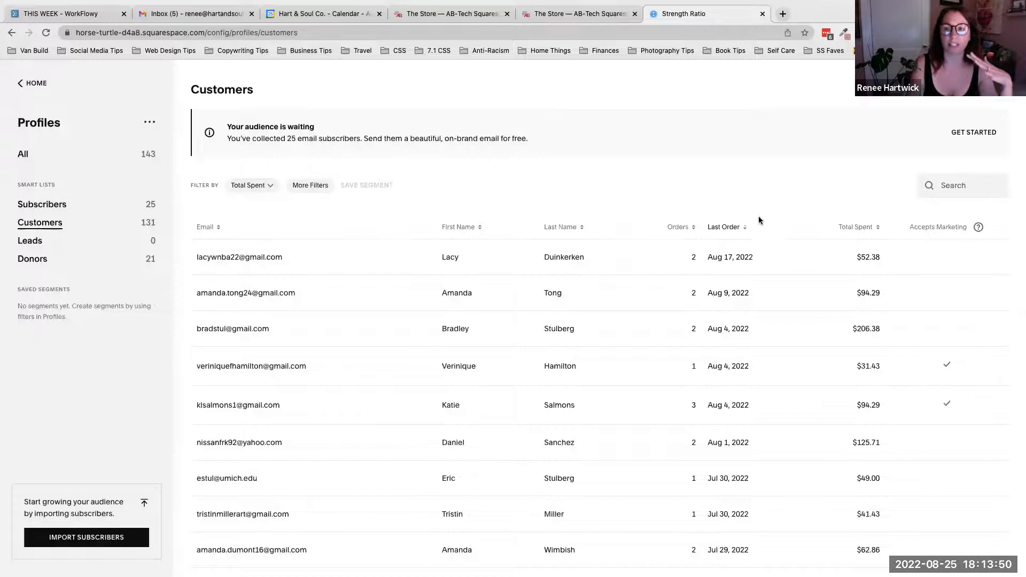
pyautogui.scroll(-2, 590, 197)
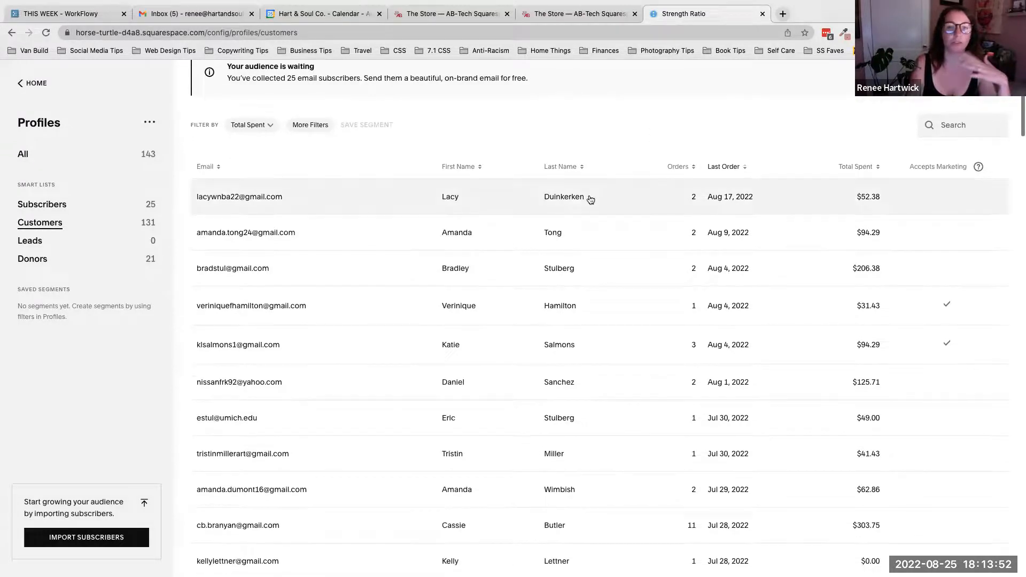
pyautogui.scroll(-1, 590, 199)
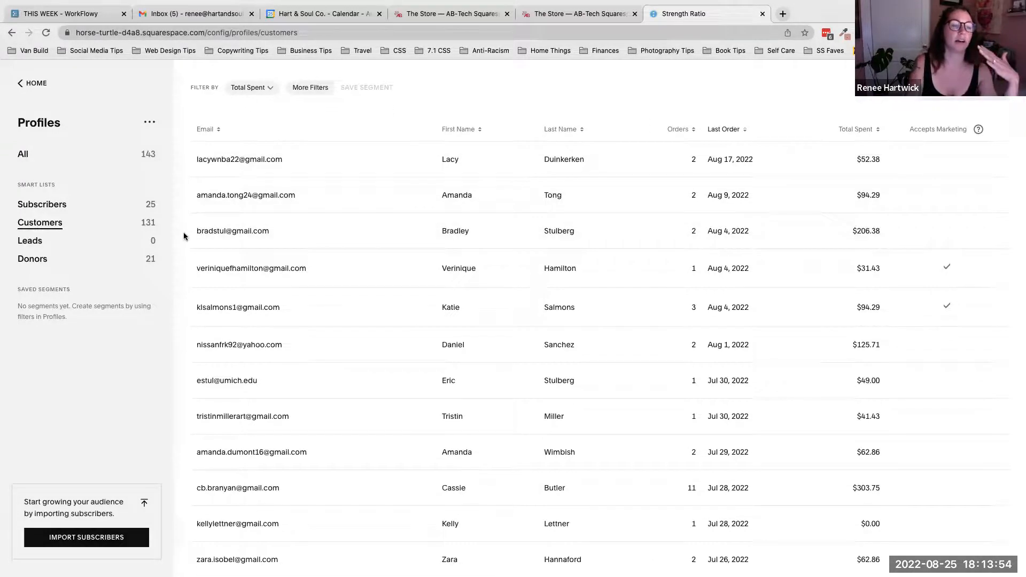
pyautogui.scroll(-8, 348, 235)
pyautogui.scroll(-3, 348, 235)
pyautogui.scroll(15, 348, 236)
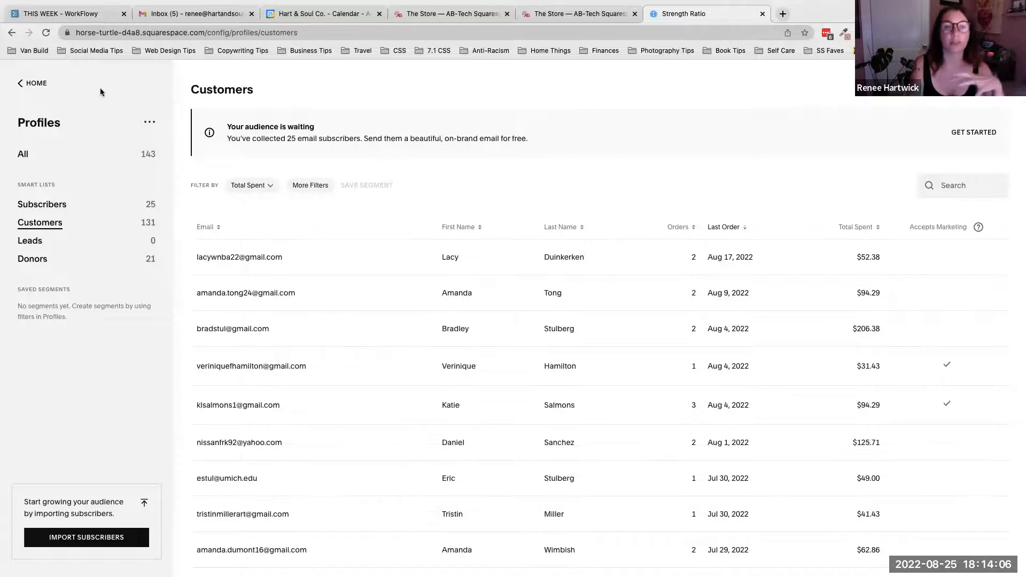
# Leave the customer profiles, check where Profiles sits among the site's main sections, and reopen the Commerce overview.
pyautogui.click(30, 84)
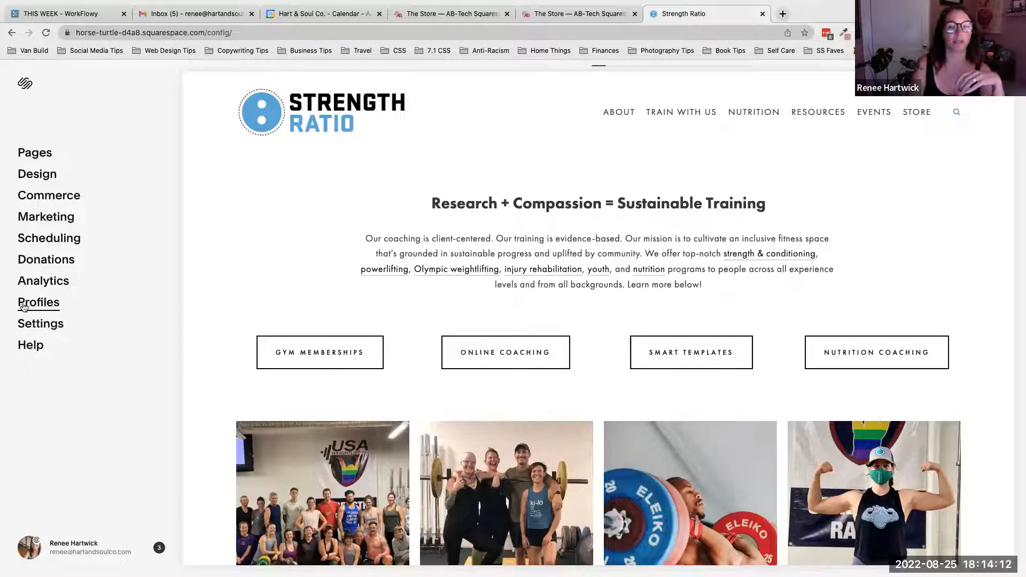
pyautogui.click(53, 199)
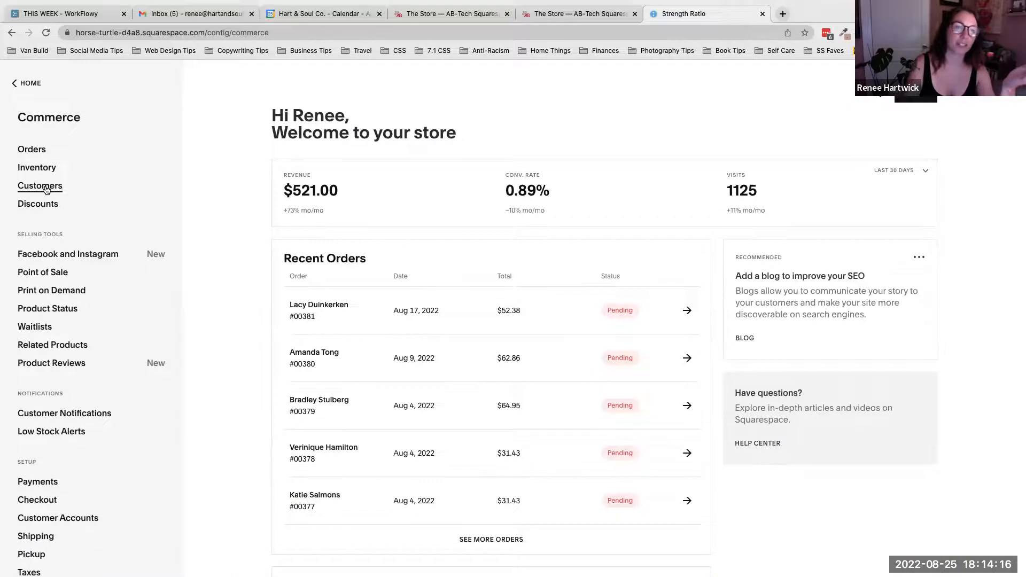
# Open the full Profiles list from the site's main sections and return to the Commerce overview.
pyautogui.click(16, 84)
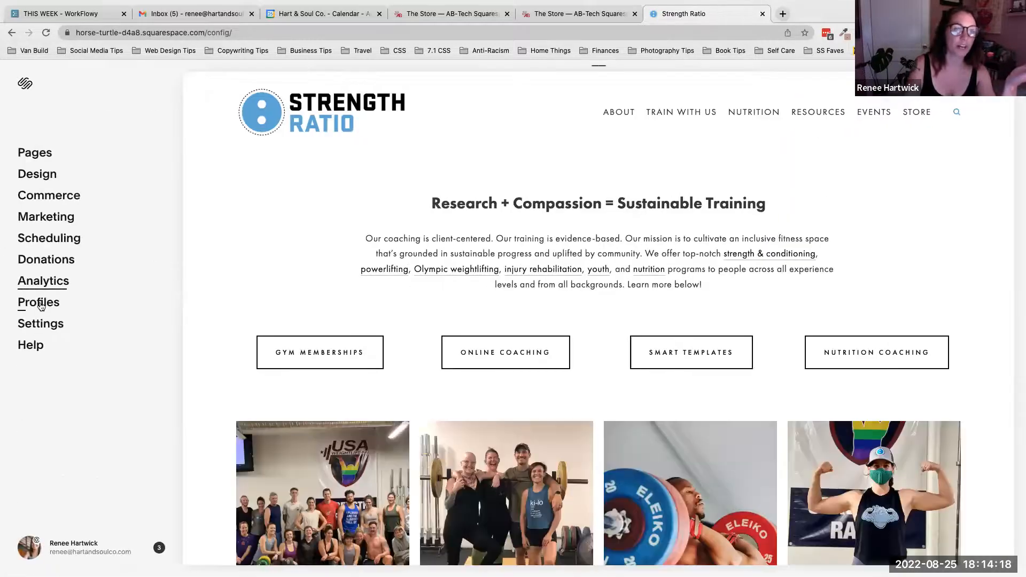
pyautogui.click(54, 303)
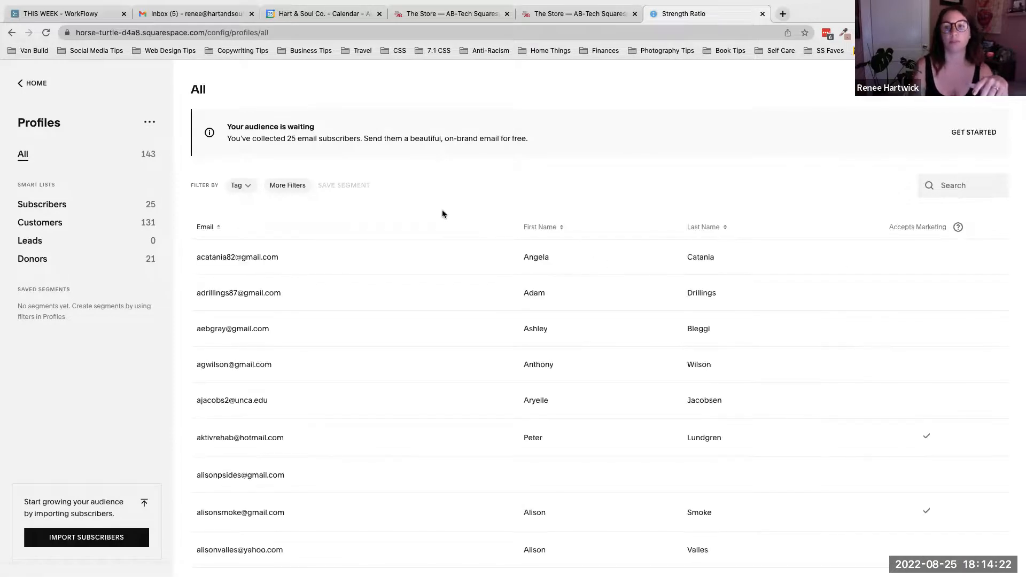
pyautogui.click(43, 83)
pyautogui.click(50, 196)
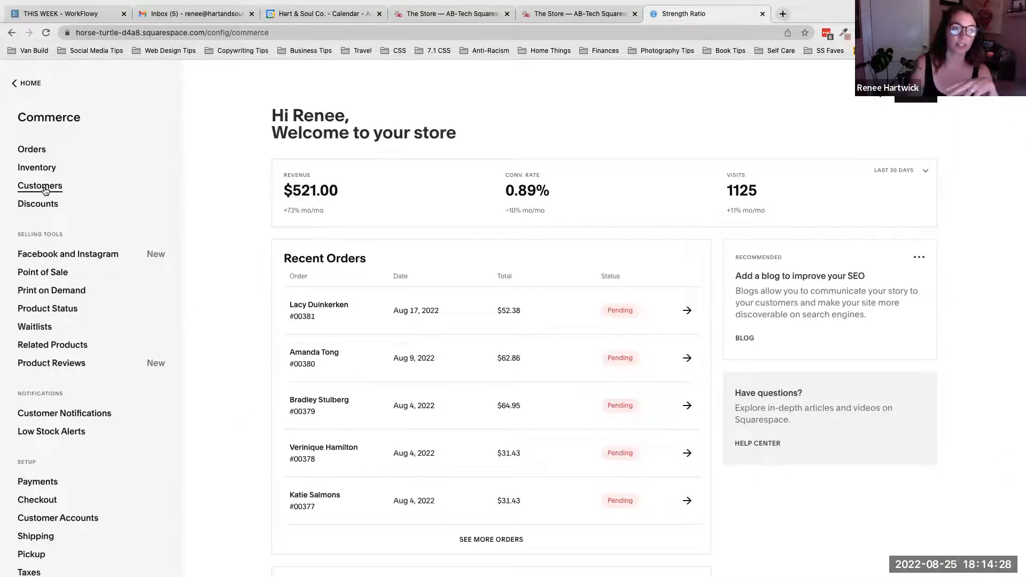
# Open the store's discounts, look through the trigger, promotion and limit options for a new discount, and leave the form without creating one.
pyautogui.click(44, 205)
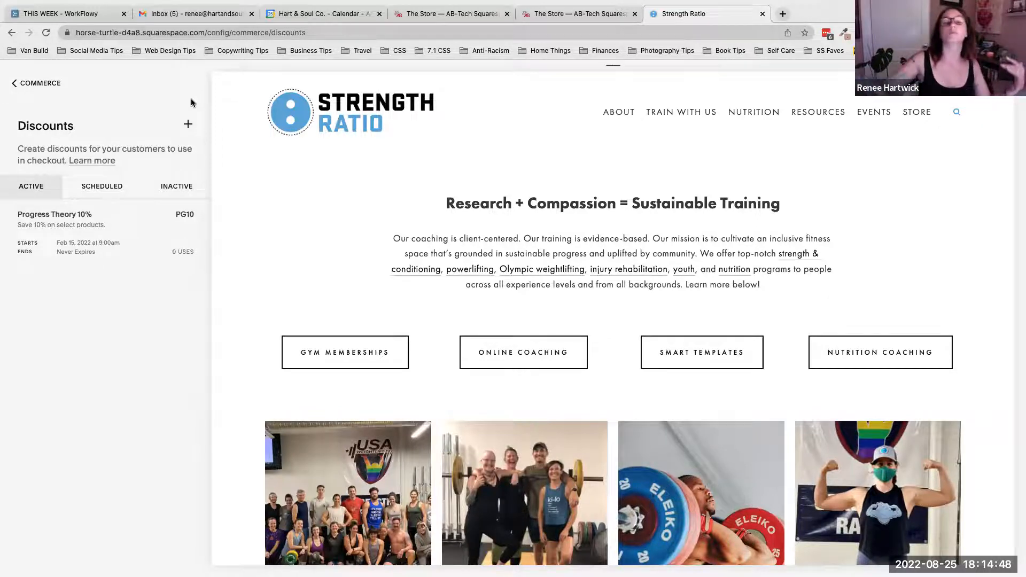
pyautogui.click(187, 126)
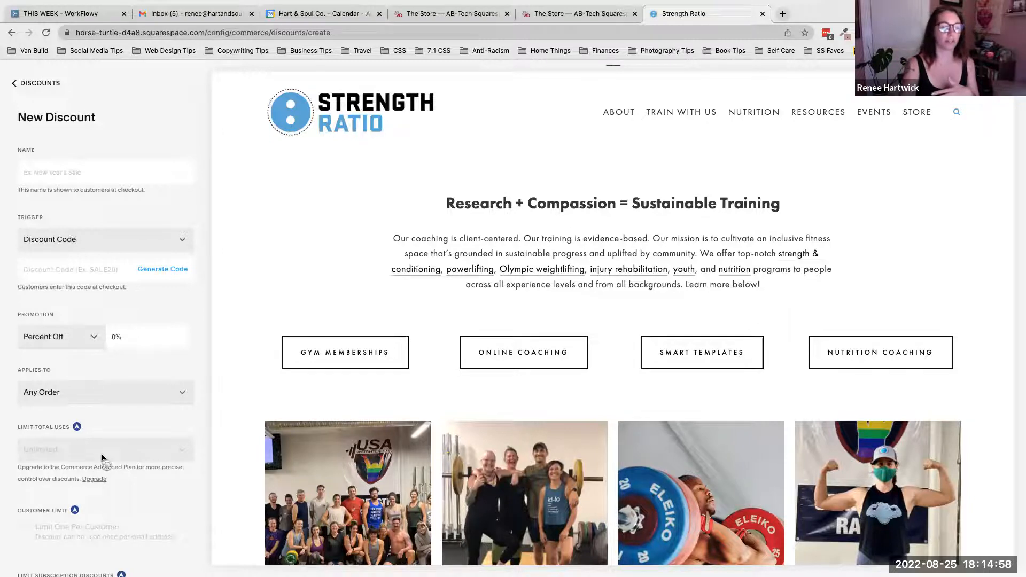
pyautogui.scroll(-2, 102, 455)
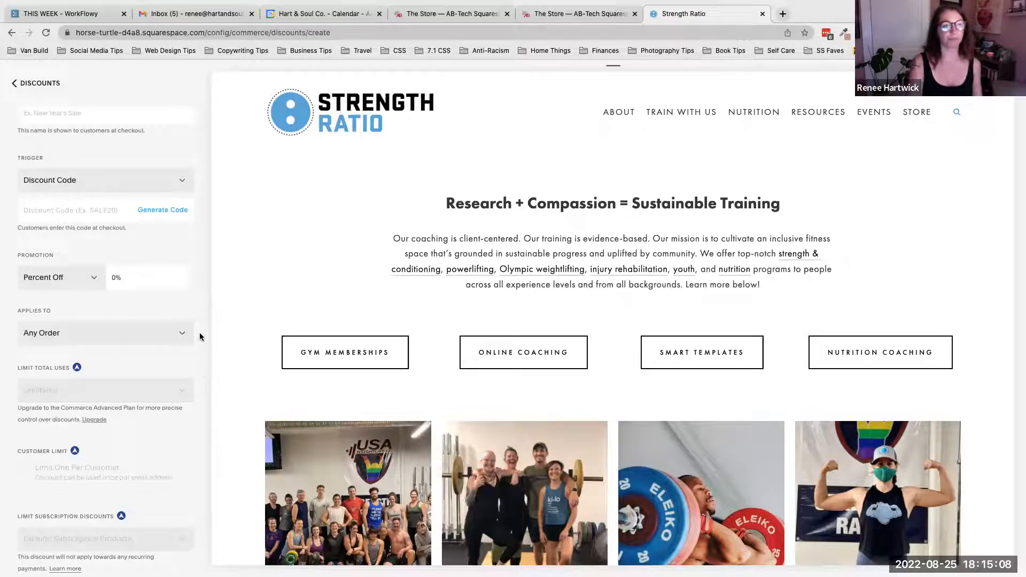
pyautogui.scroll(2, 202, 334)
pyautogui.click(53, 86)
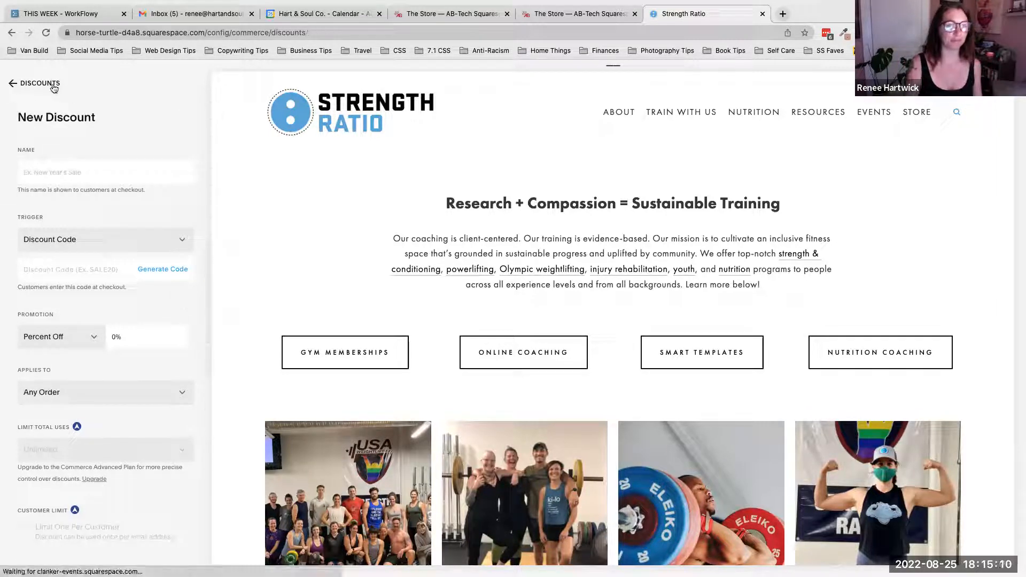
pyautogui.click(53, 85)
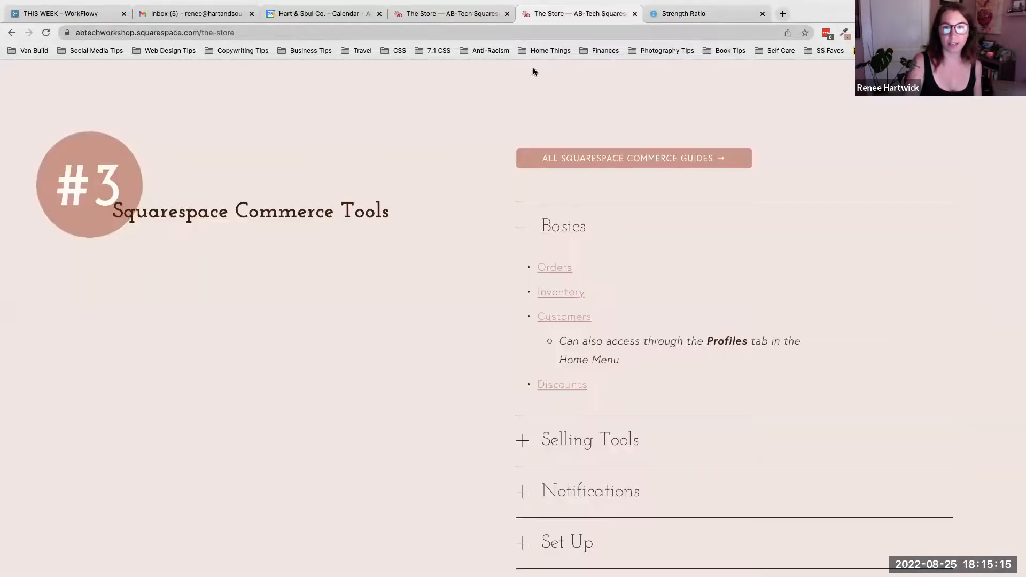
# Switch to the store guide, review its Basics note on Profiles, collapse Basics, and expand Selling Tools to read its topics.
pyautogui.click(574, 13)
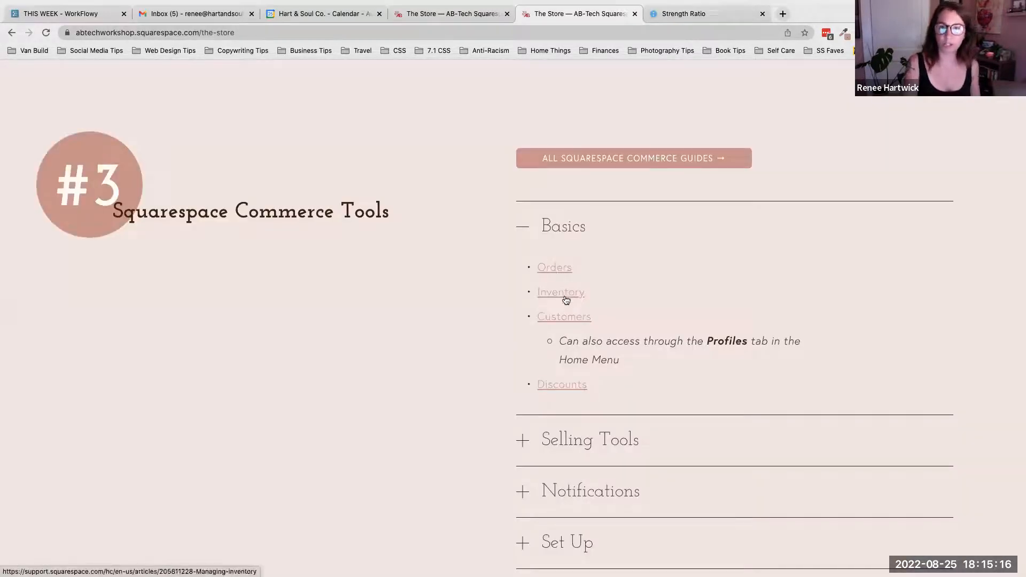
pyautogui.moveTo(708, 341); pyautogui.dragTo(747, 343)
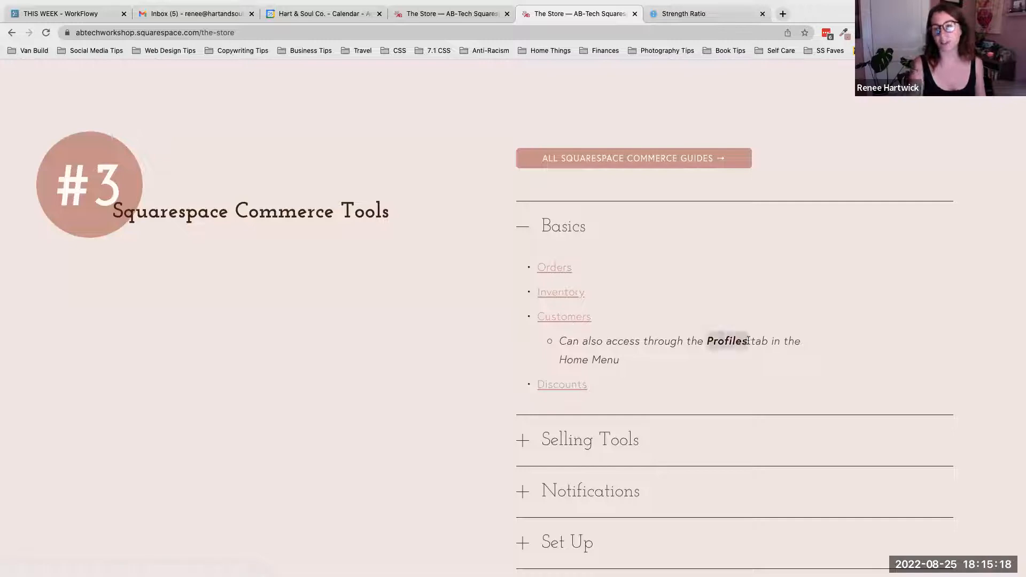
pyautogui.click(703, 382)
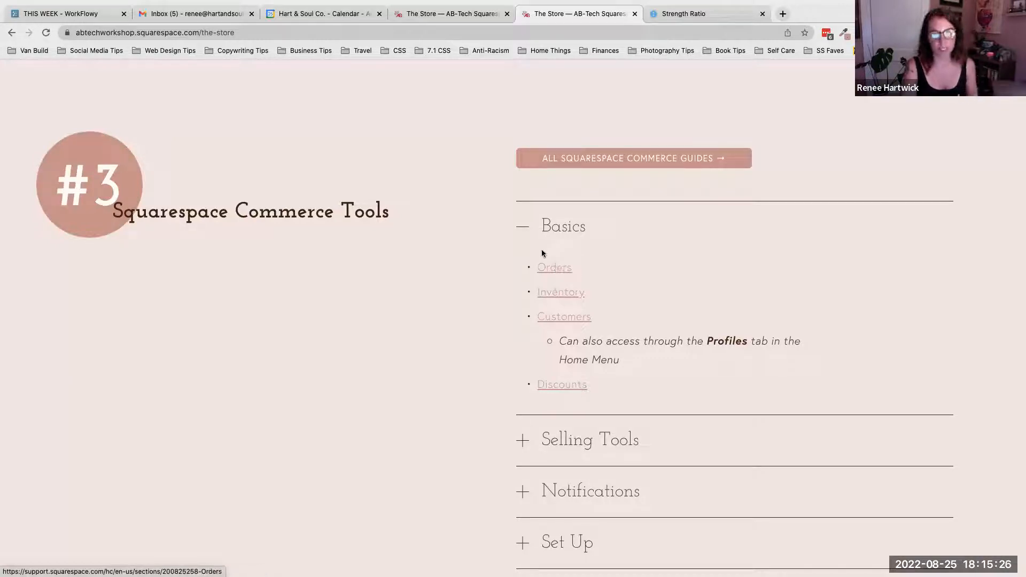
pyautogui.click(523, 228)
pyautogui.click(564, 279)
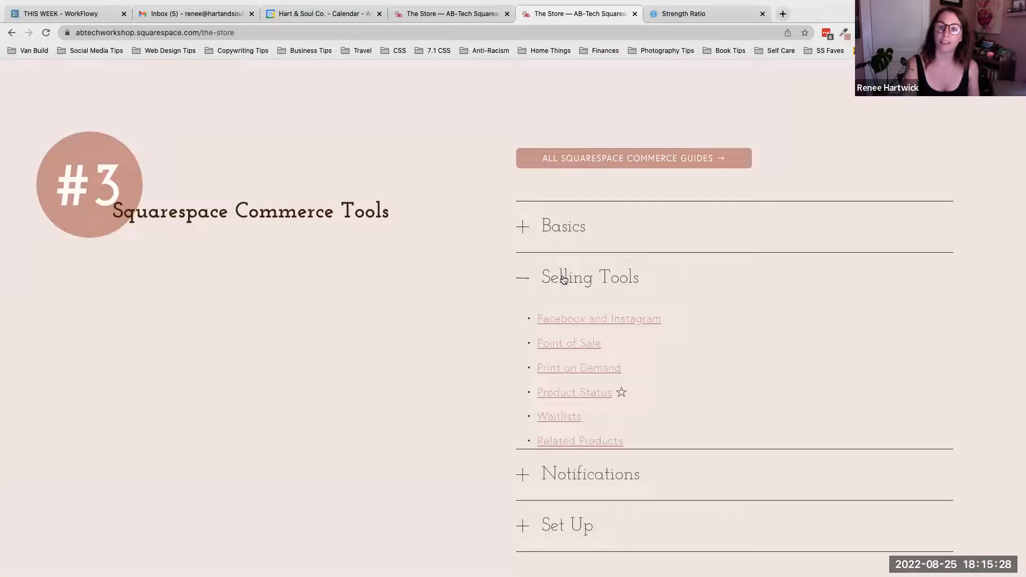
pyautogui.scroll(-1, 743, 299)
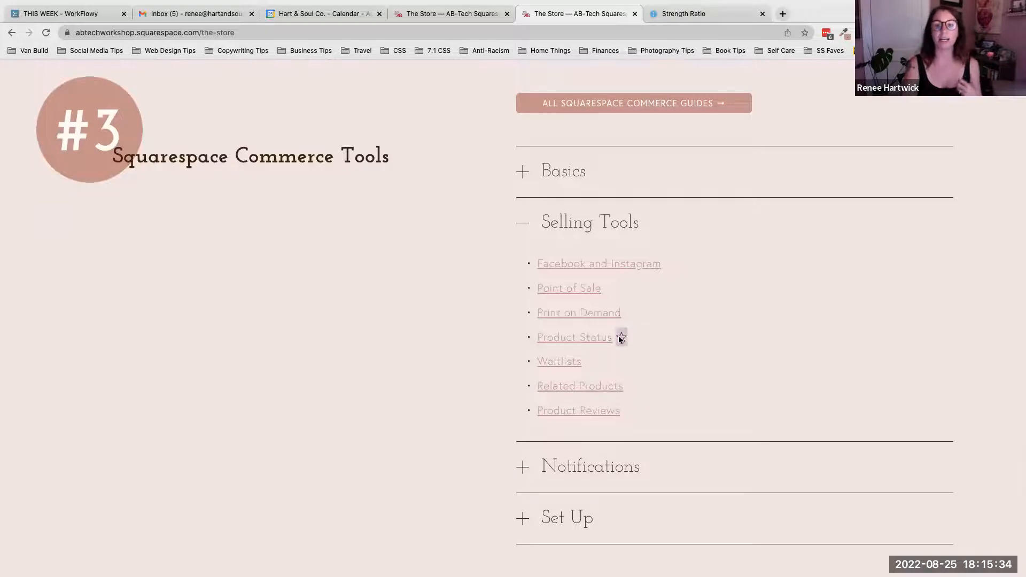
pyautogui.scroll(-1, 644, 339)
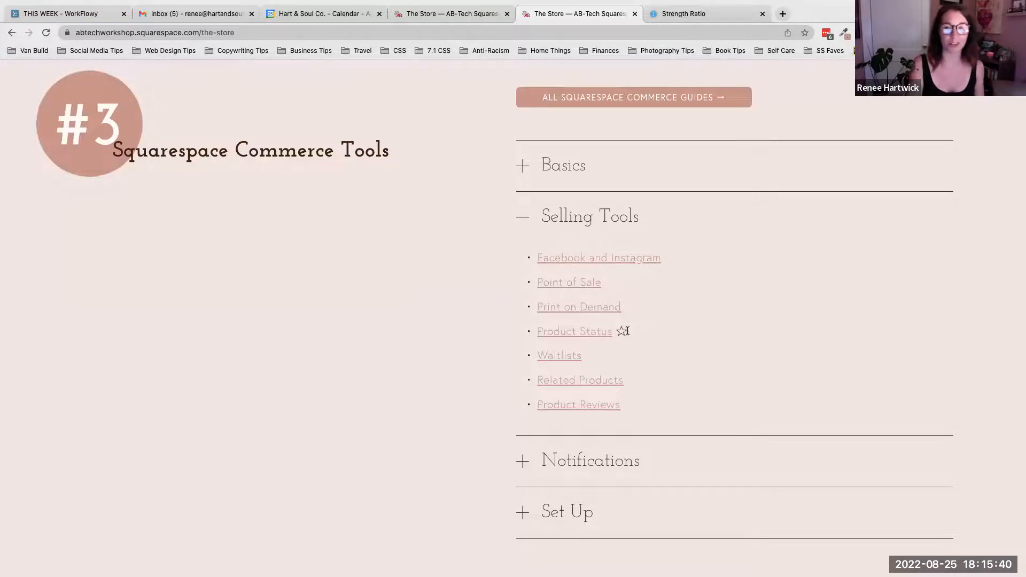
# Switch to the workshop site's Commerce settings and review the Facebook and Instagram selling tool and the Point of Sale options.
pyautogui.click(467, 10)
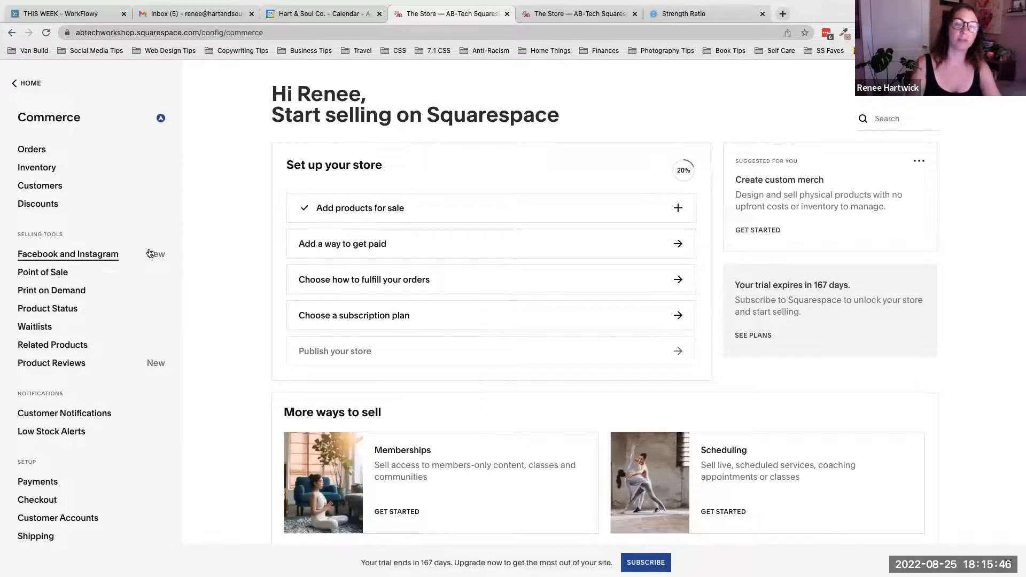
pyautogui.click(103, 260)
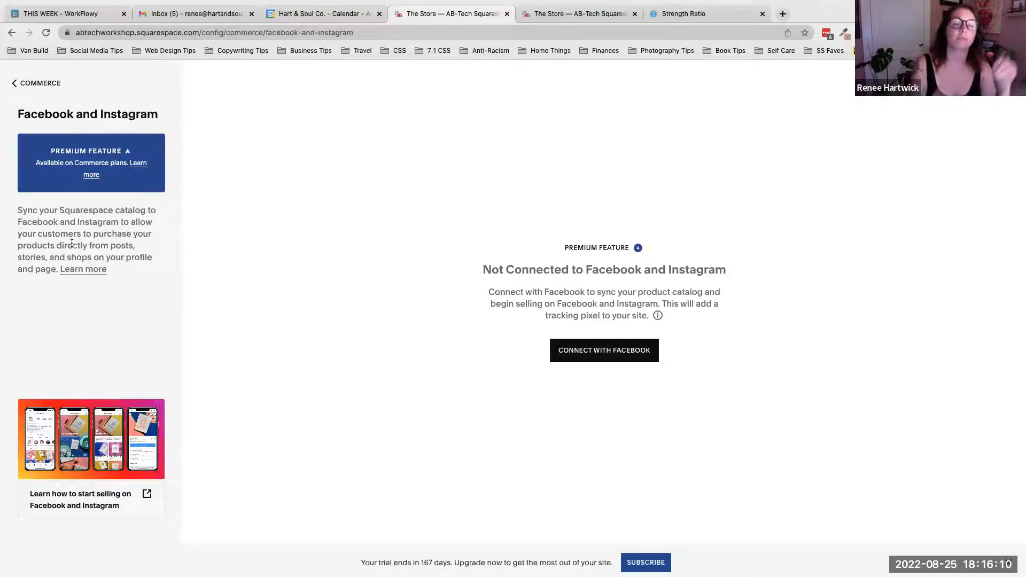
pyautogui.click(44, 86)
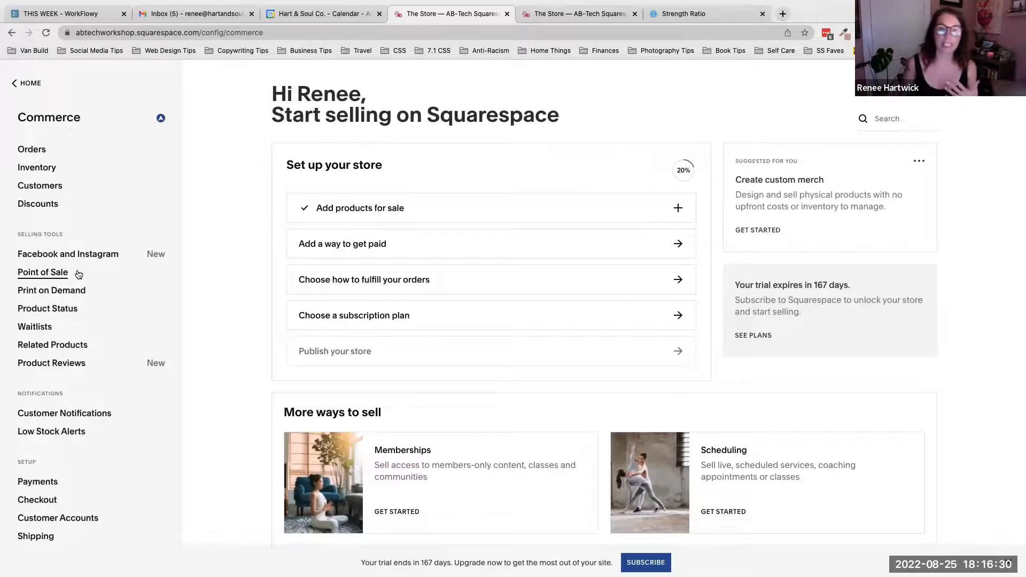
pyautogui.click(65, 274)
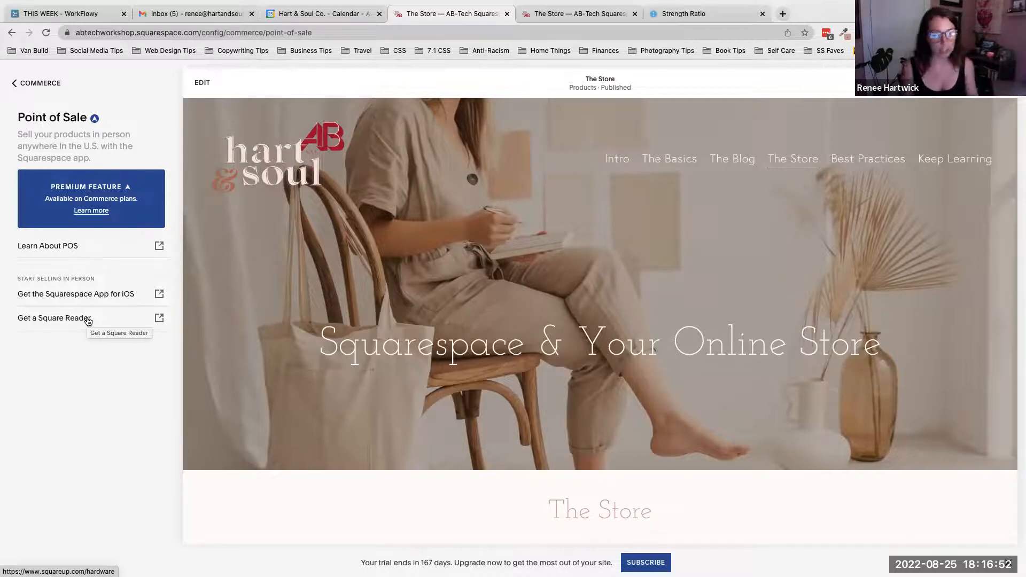
# Review the Out of Stock product status settings, including the label text and variant display option.
pyautogui.click(48, 84)
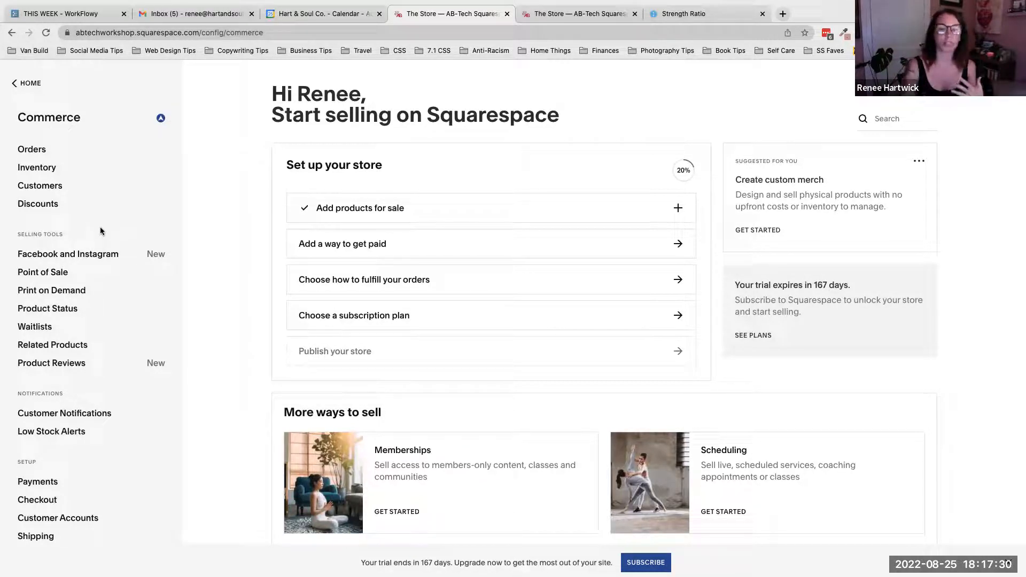
pyautogui.click(52, 310)
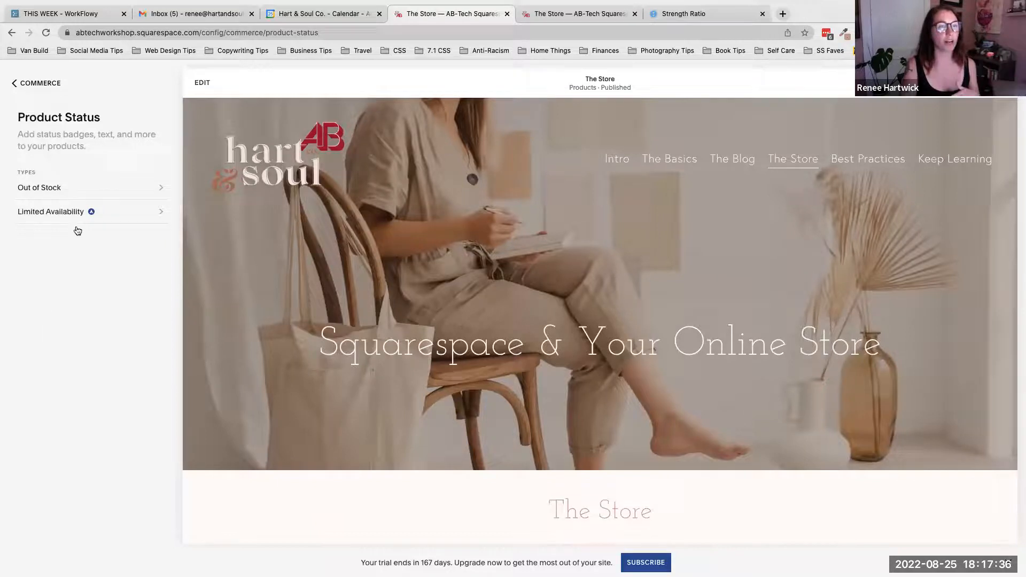
pyautogui.click(50, 188)
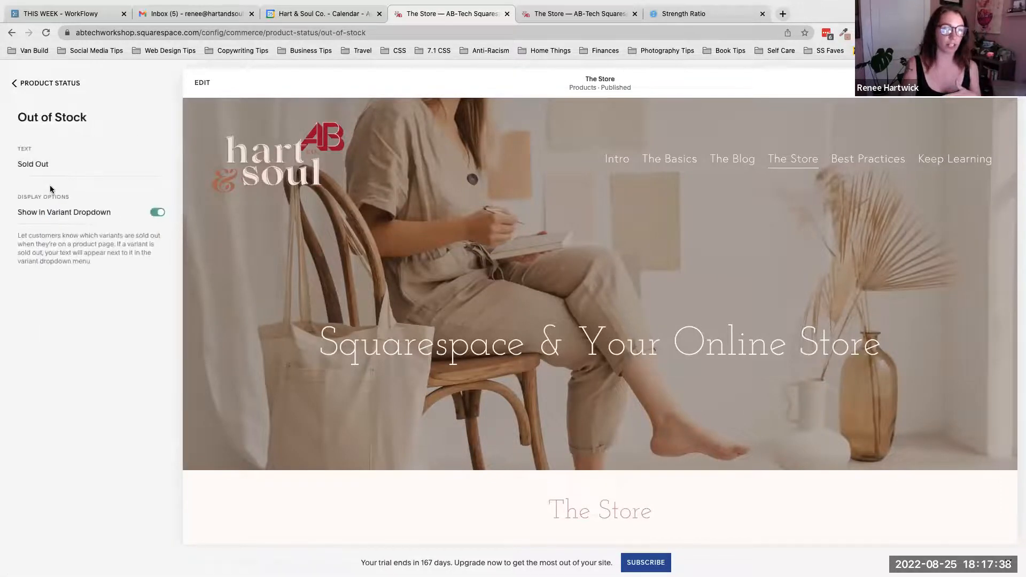
pyautogui.moveTo(50, 163); pyautogui.dragTo(19, 164)
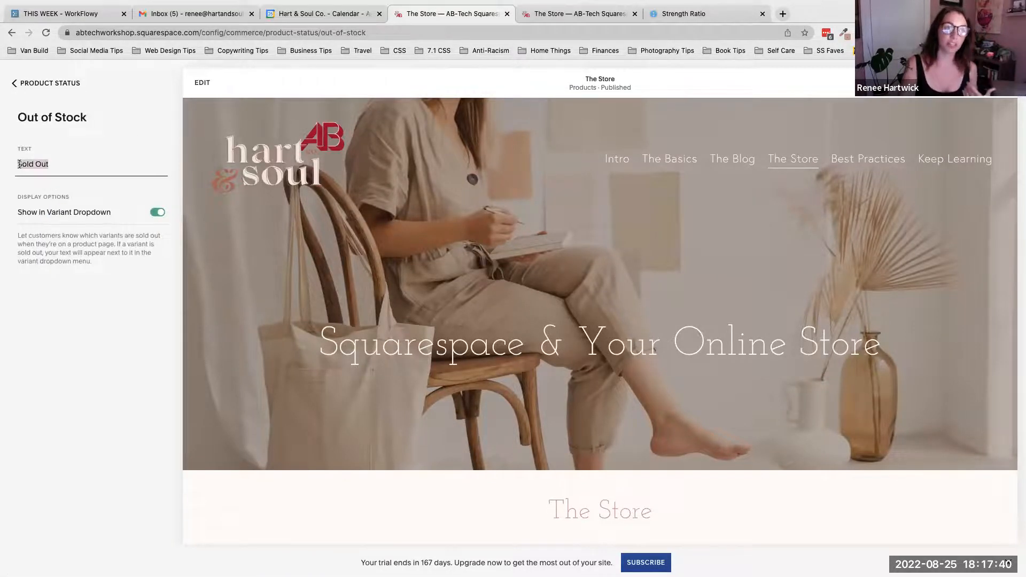
pyautogui.press('Left')
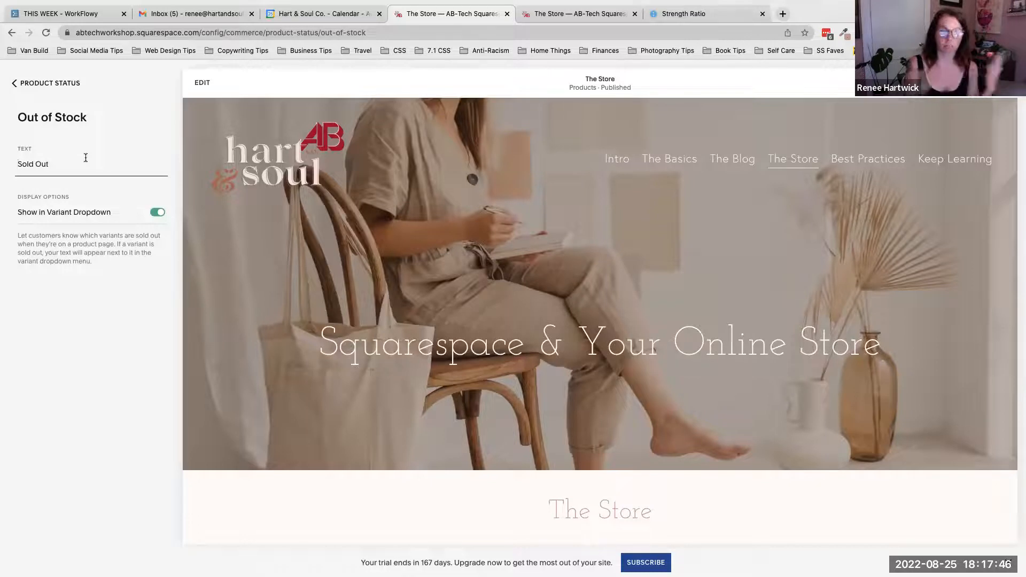
pyautogui.moveTo(69, 164); pyautogui.dragTo(13, 166)
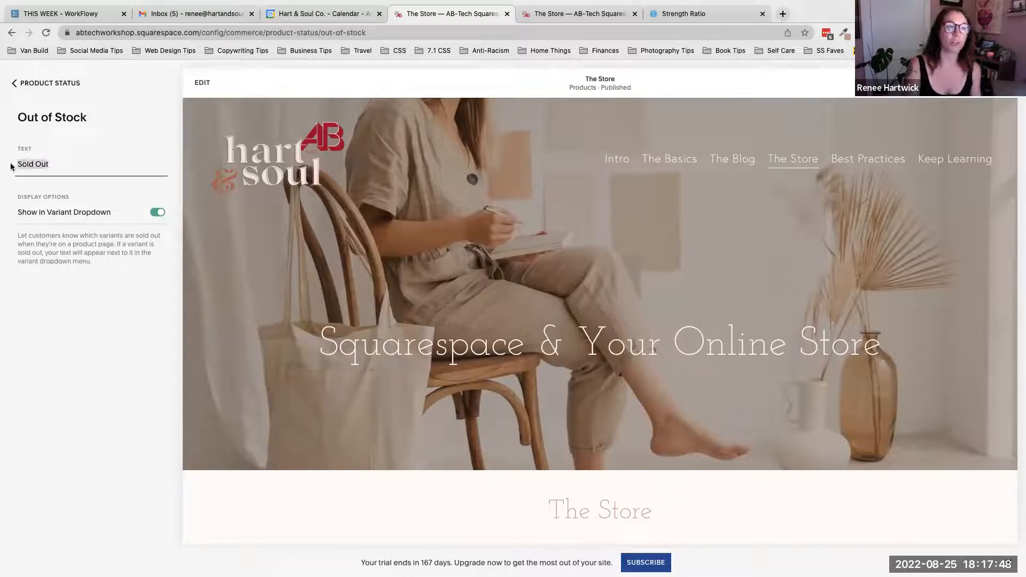
pyautogui.click(44, 85)
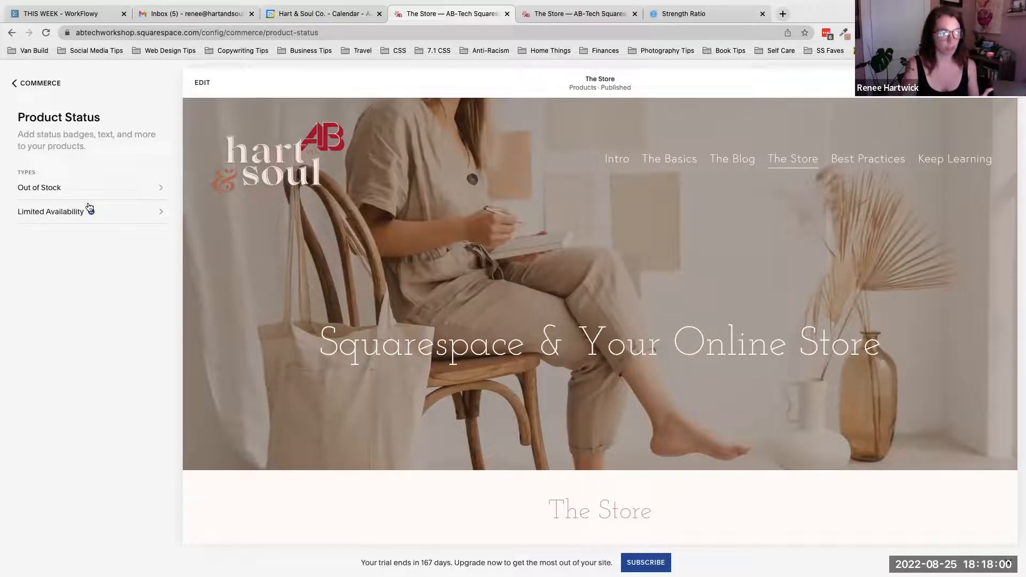
# Try out the Limited Availability label to examine its stock threshold and display options, and discard the change.
pyautogui.click(61, 213)
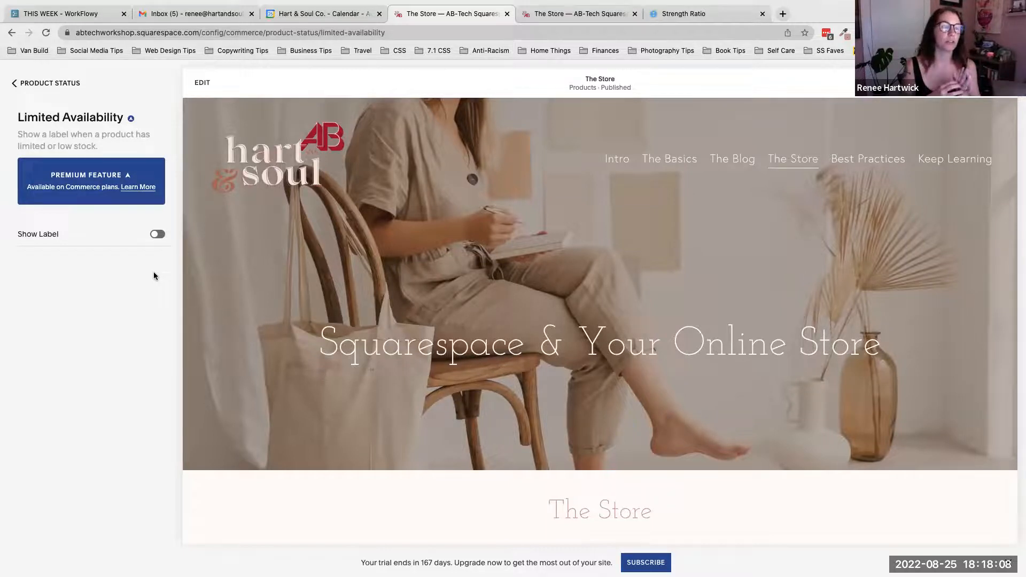
pyautogui.click(155, 235)
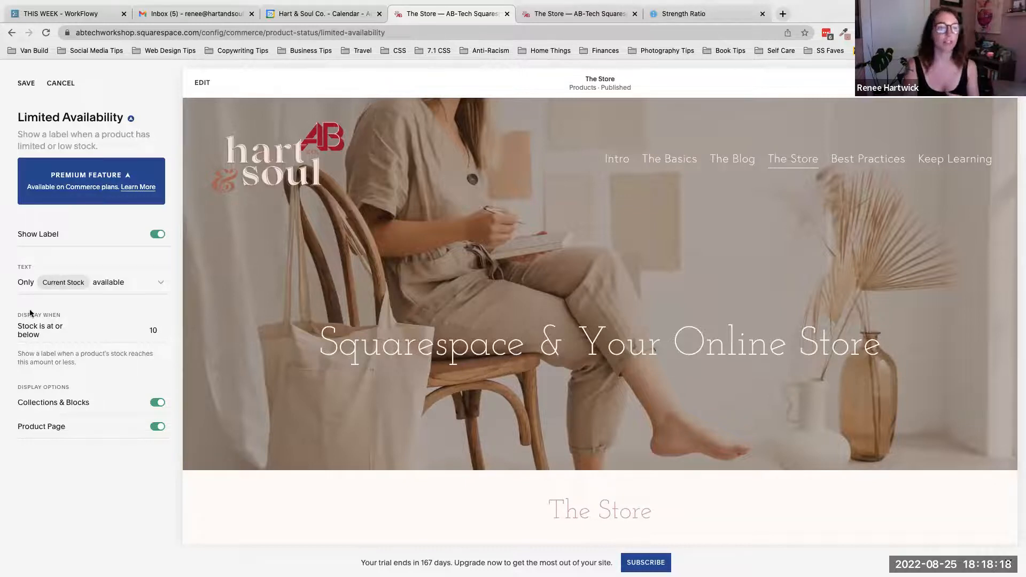
pyautogui.click(154, 332)
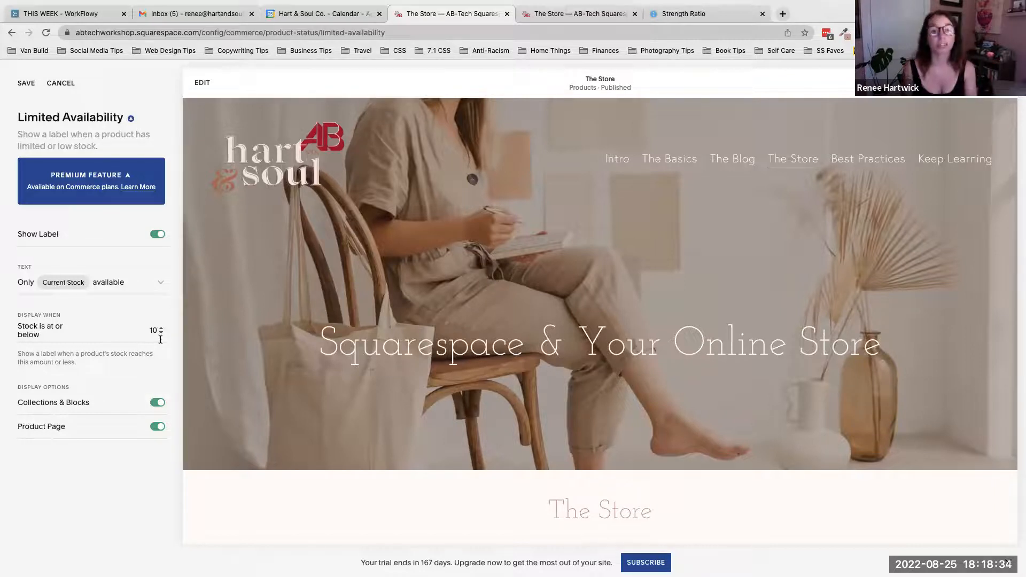
pyautogui.click(59, 84)
pyautogui.click(41, 85)
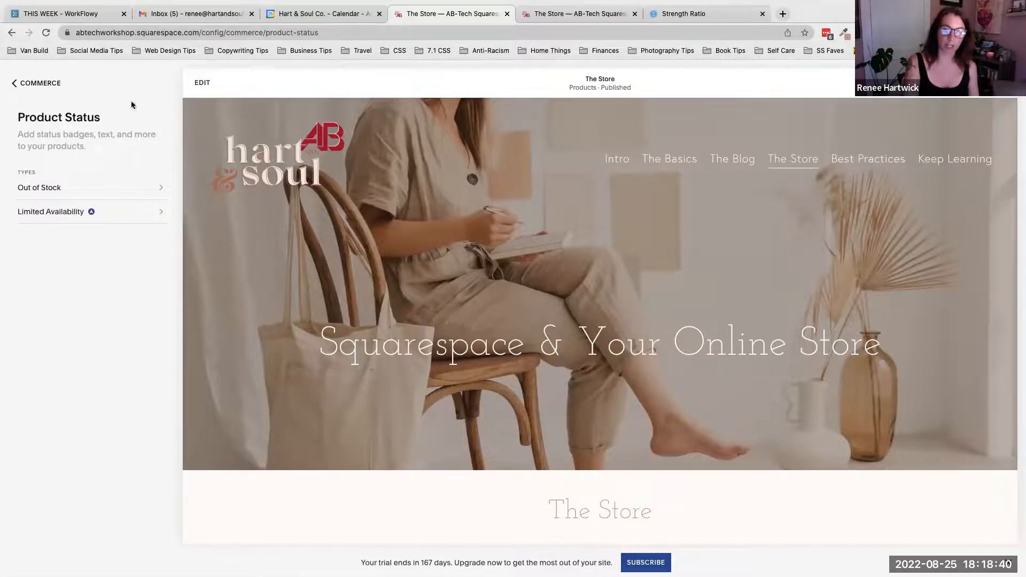
# Check the Selling Tools guide list on the workshop's store page, and view the Waitlists settings in Commerce.
pyautogui.click(570, 11)
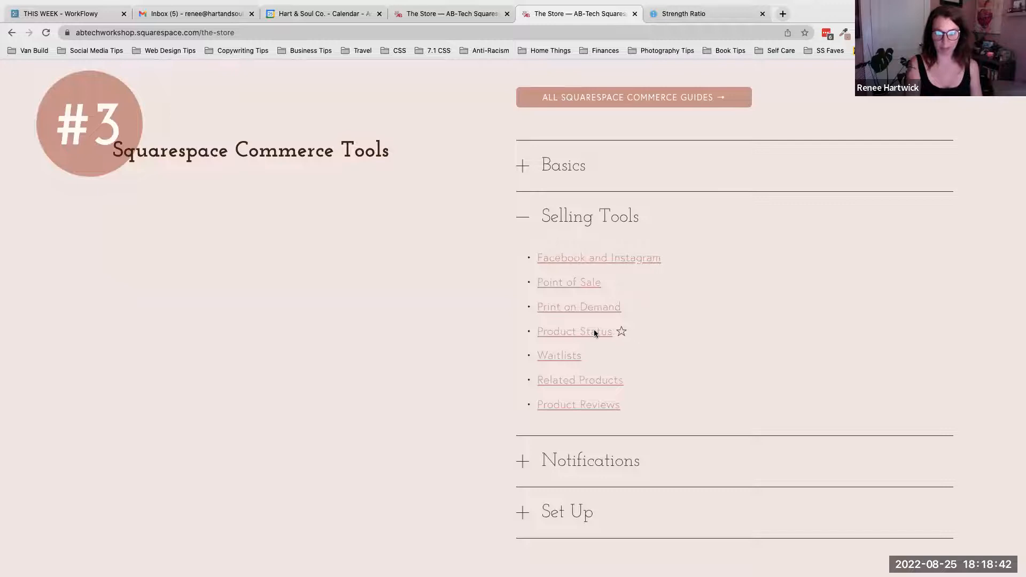
pyautogui.click(500, 10)
pyautogui.click(50, 85)
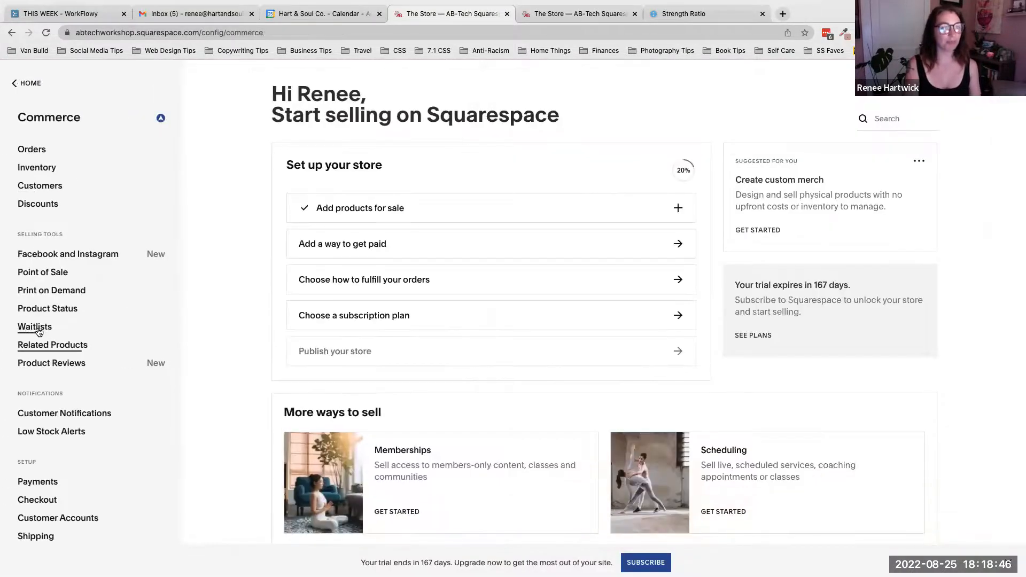
pyautogui.click(38, 327)
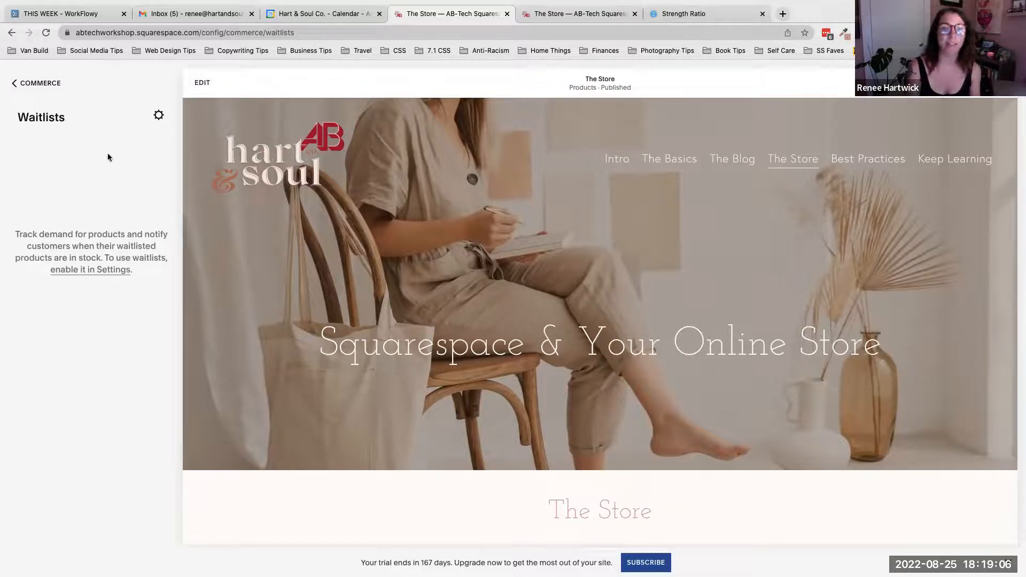
pyautogui.click(45, 87)
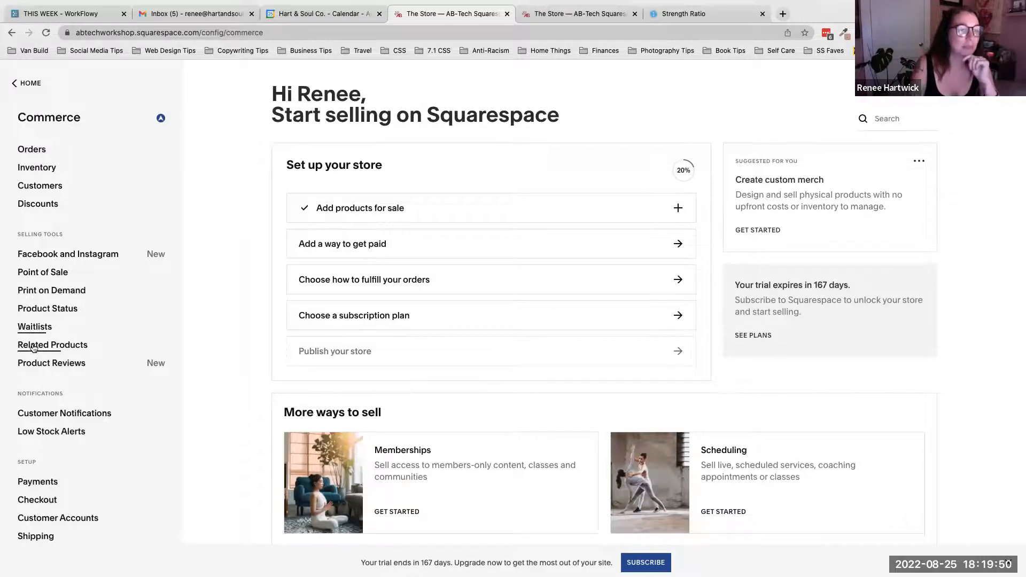
# Try out the Related Products feature with Random product sorting, and turn it back off.
pyautogui.click(63, 346)
pyautogui.click(154, 247)
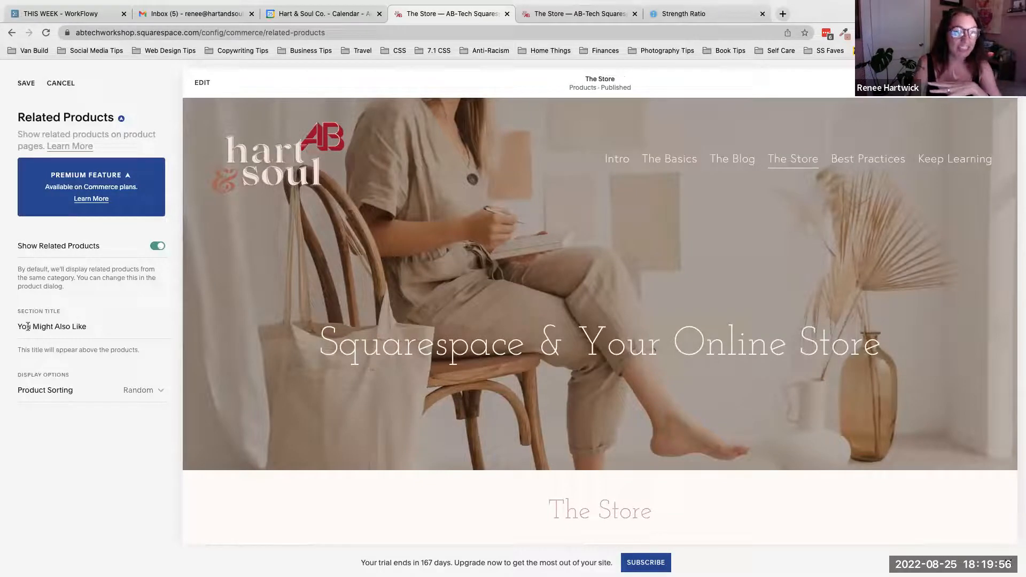
pyautogui.moveTo(86, 326); pyautogui.dragTo(12, 327)
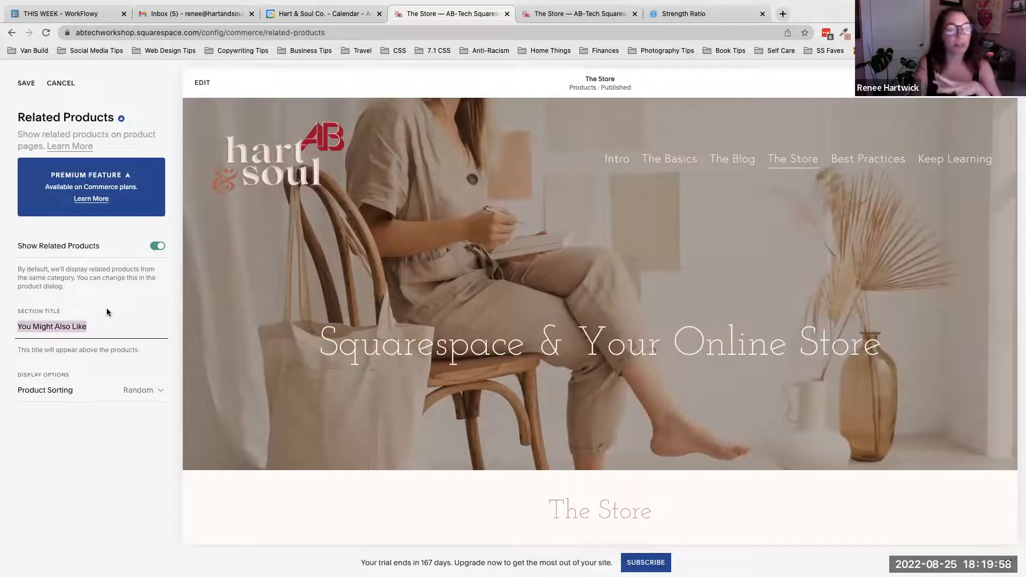
pyautogui.click(152, 395)
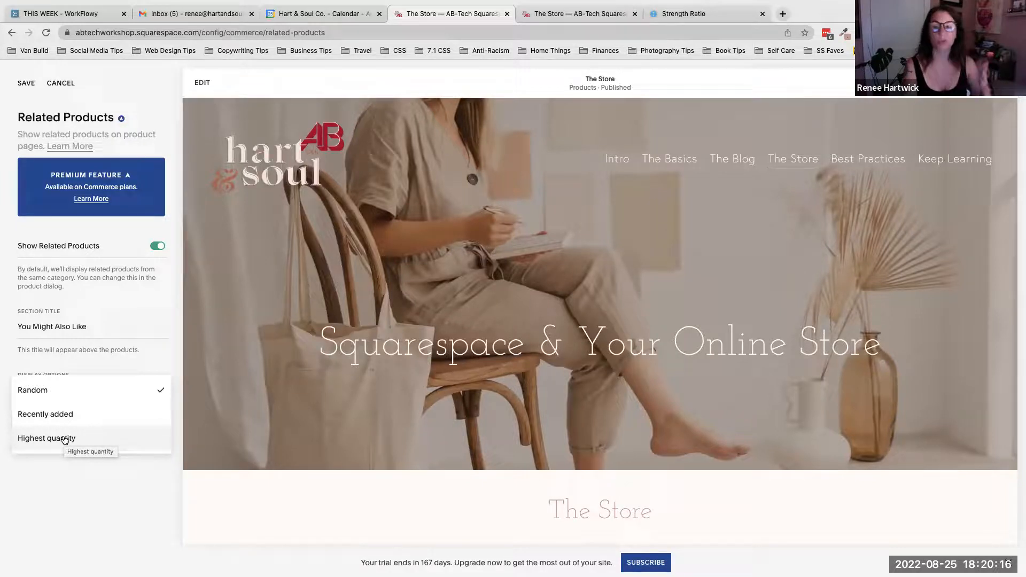
pyautogui.click(65, 390)
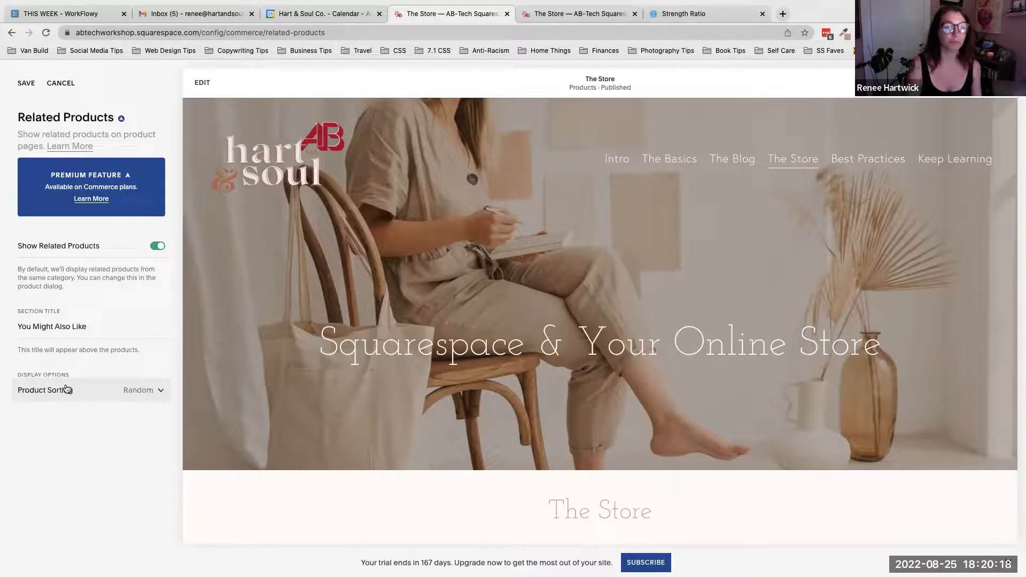
pyautogui.click(157, 245)
pyautogui.click(33, 84)
pyautogui.click(39, 83)
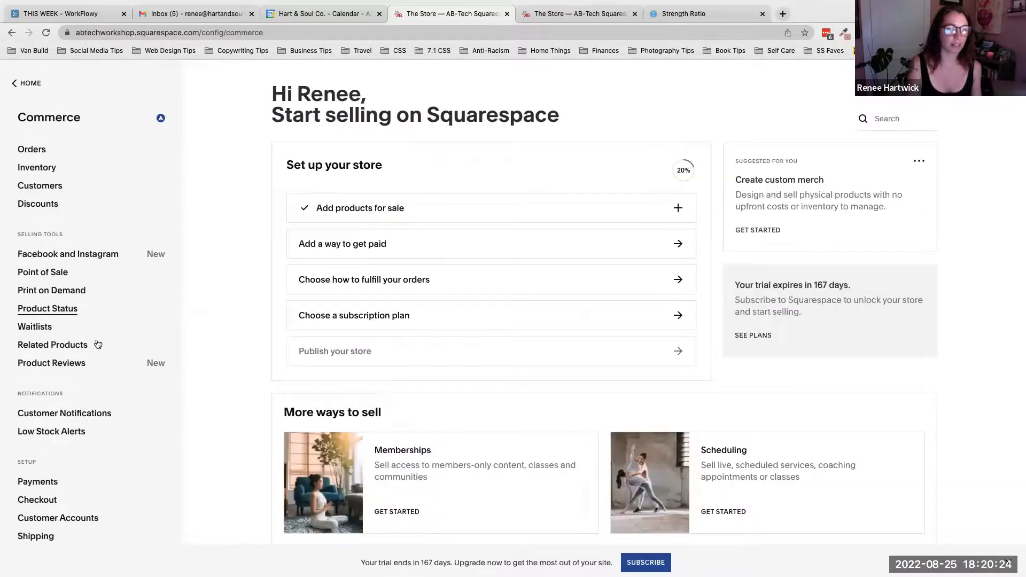
# Review the Product Reviews settings, including the Etsy Reviews import option.
pyautogui.click(68, 365)
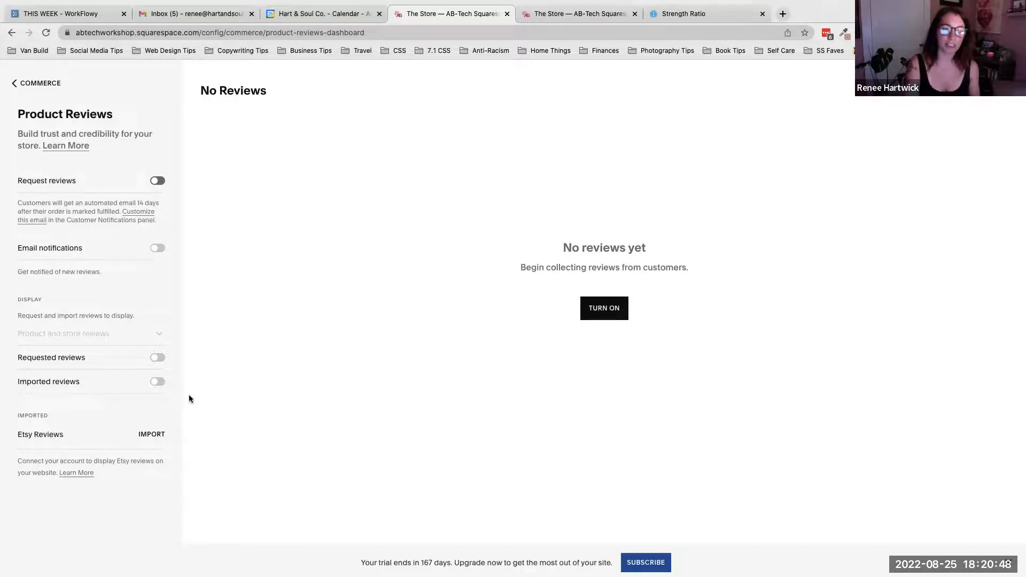
pyautogui.moveTo(64, 436); pyautogui.dragTo(18, 435)
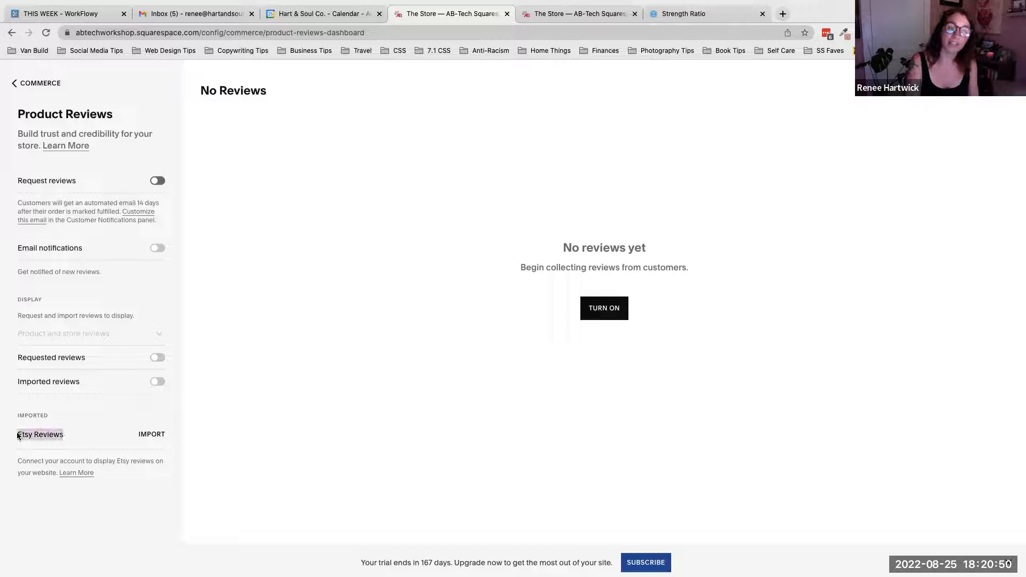
pyautogui.click(23, 435)
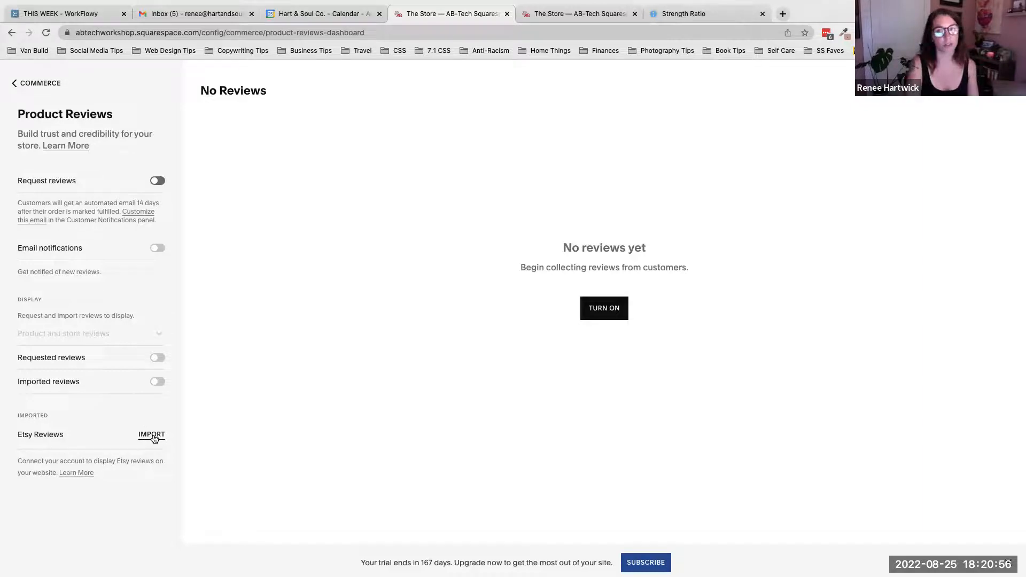
pyautogui.click(45, 84)
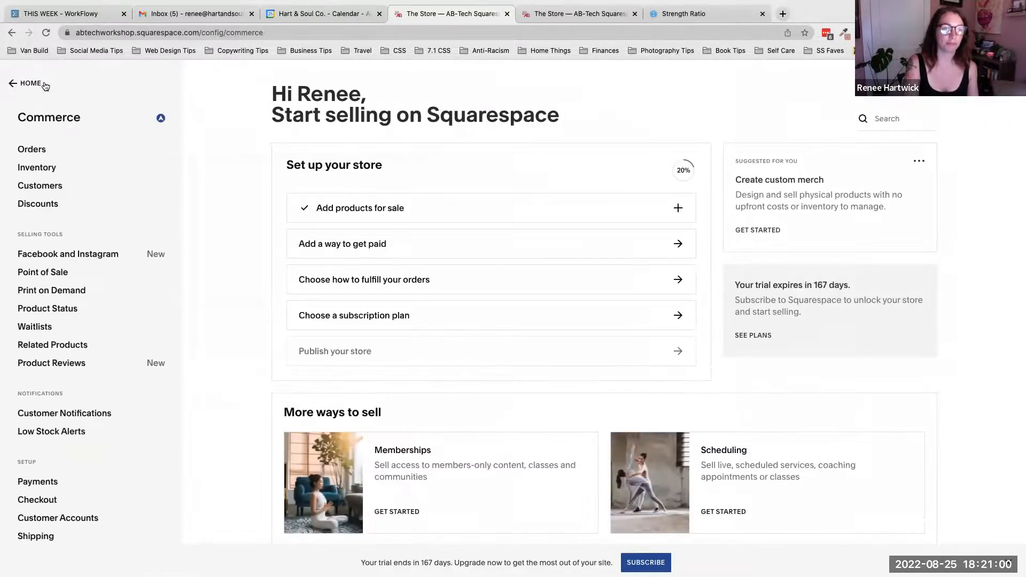
# Collapse Selling Tools and expand Notifications in the Squarespace Commerce Tools guide list on the workshop's store page.
pyautogui.scroll(-2, 117, 401)
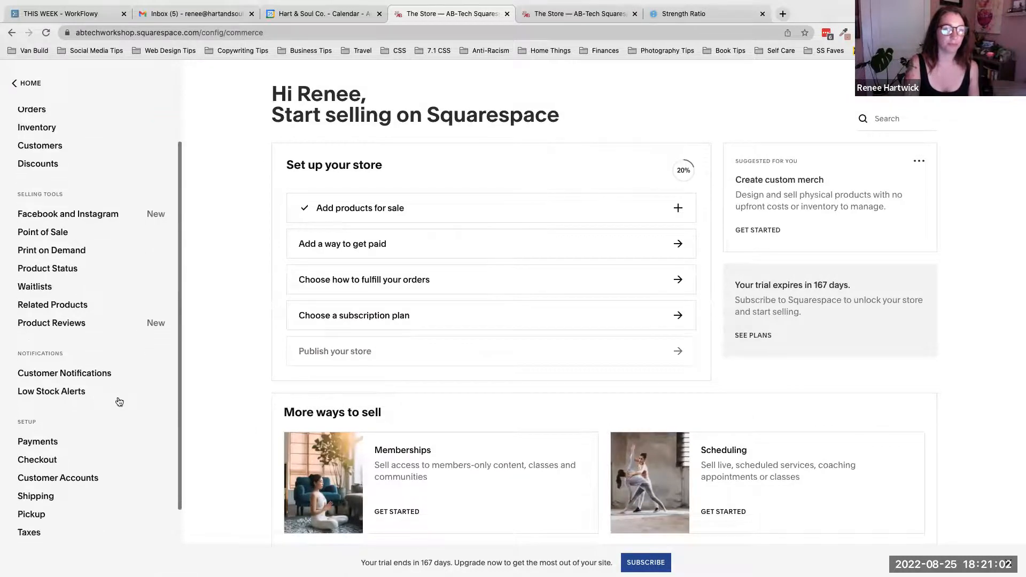
pyautogui.click(595, 9)
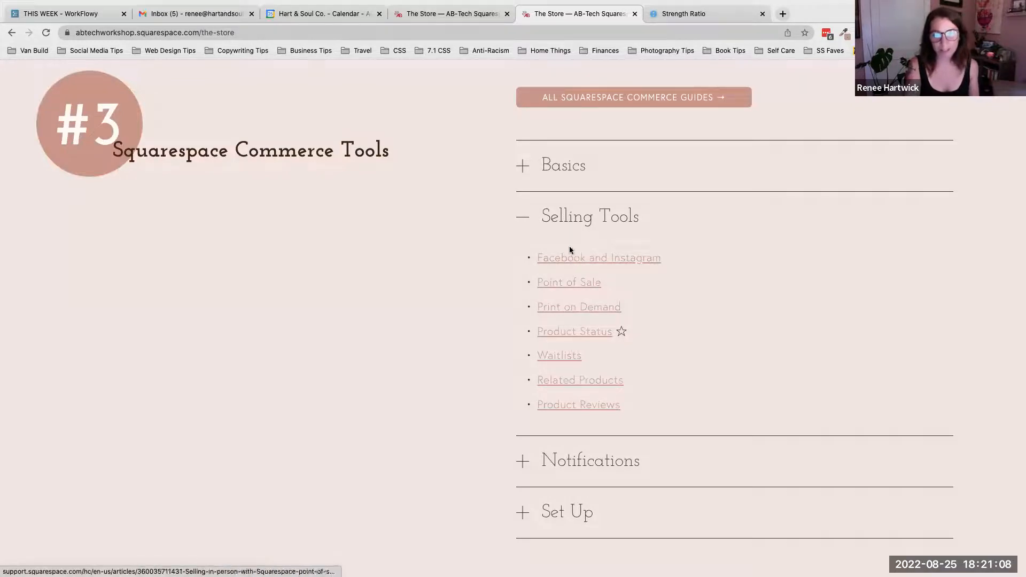
pyautogui.click(536, 217)
pyautogui.click(567, 271)
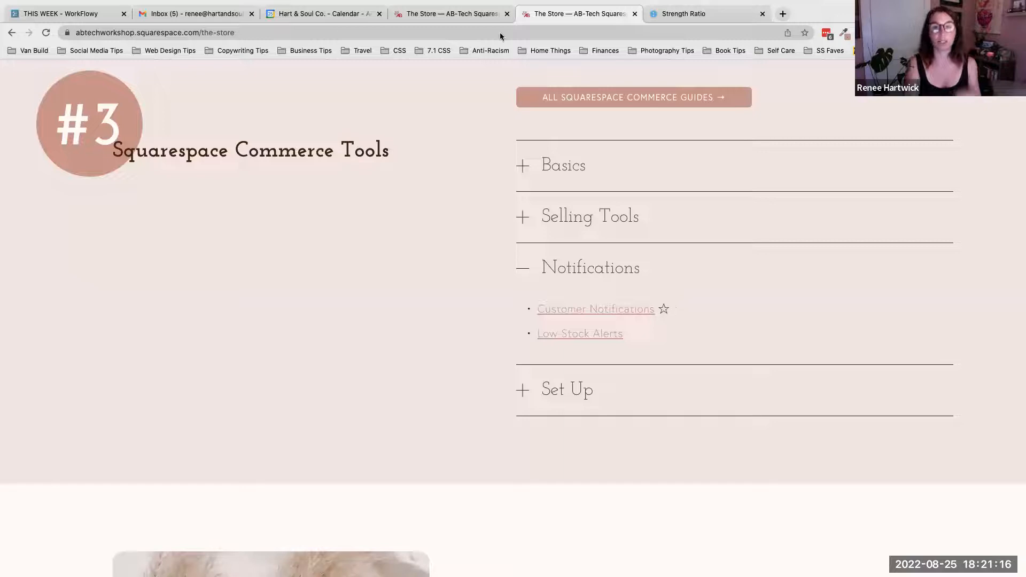
# View the Customer Notifications settings in Commerce and examine the Global Email Styles editor's color, font and section options.
pyautogui.click(451, 9)
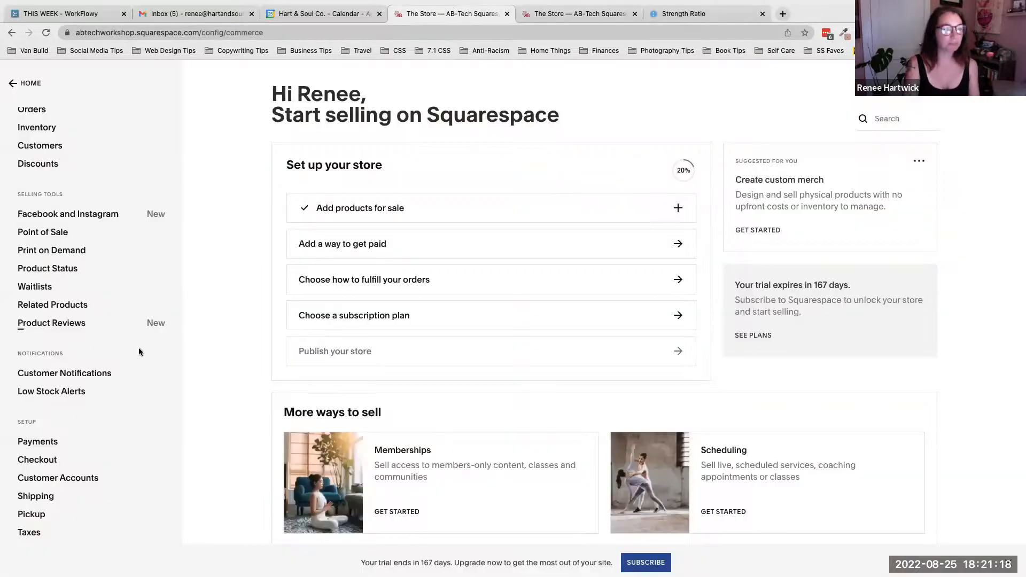
pyautogui.click(89, 374)
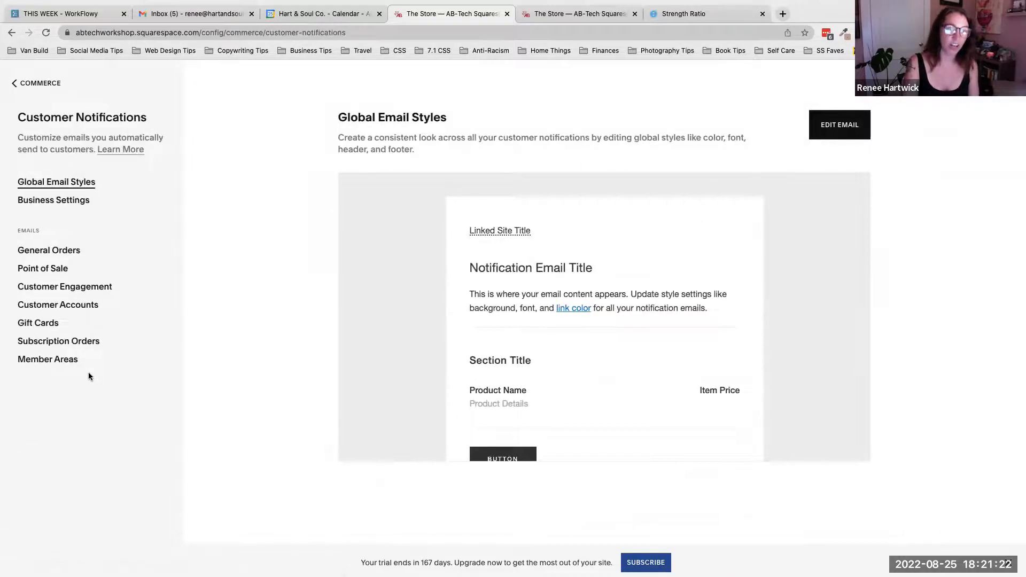
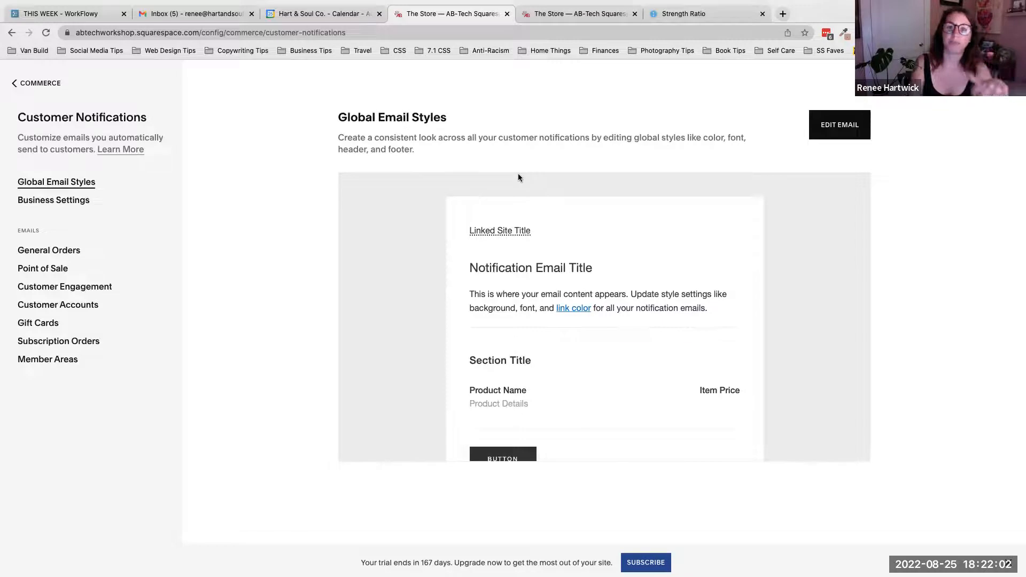
pyautogui.click(841, 125)
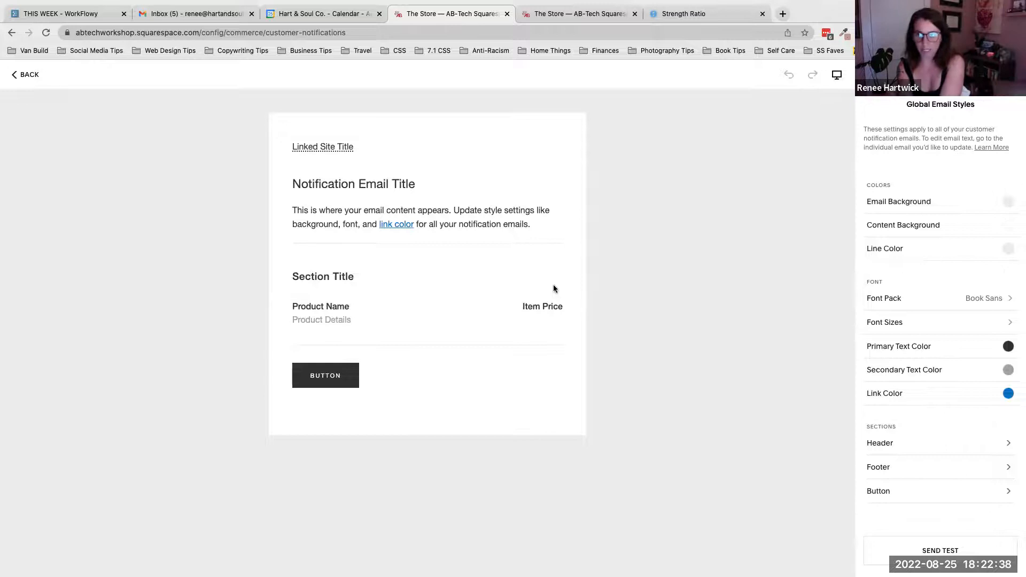
pyautogui.click(25, 77)
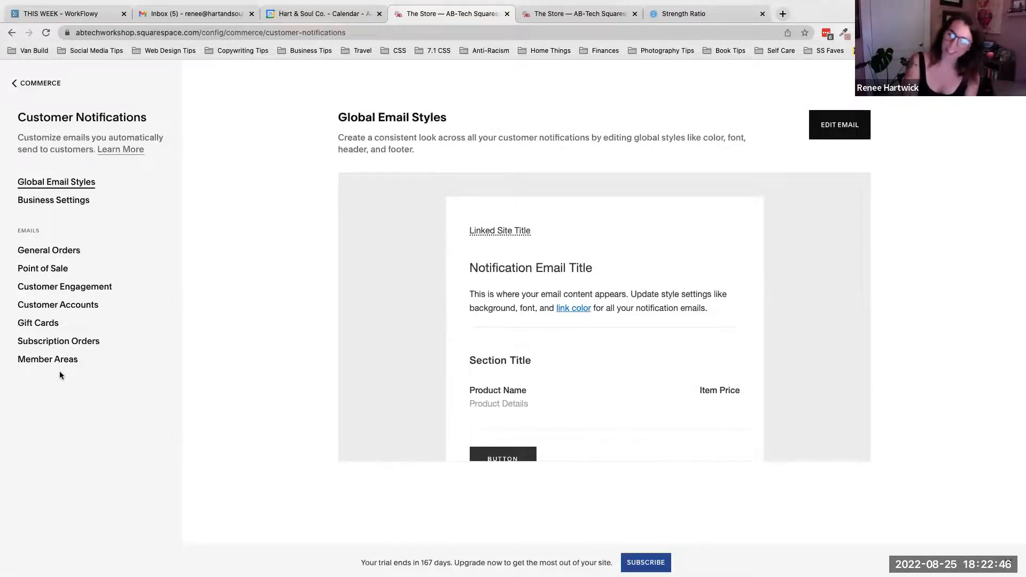
# Preview the General Orders notification emails, including Order Fulfilled and Ready For Pickup.
pyautogui.click(43, 251)
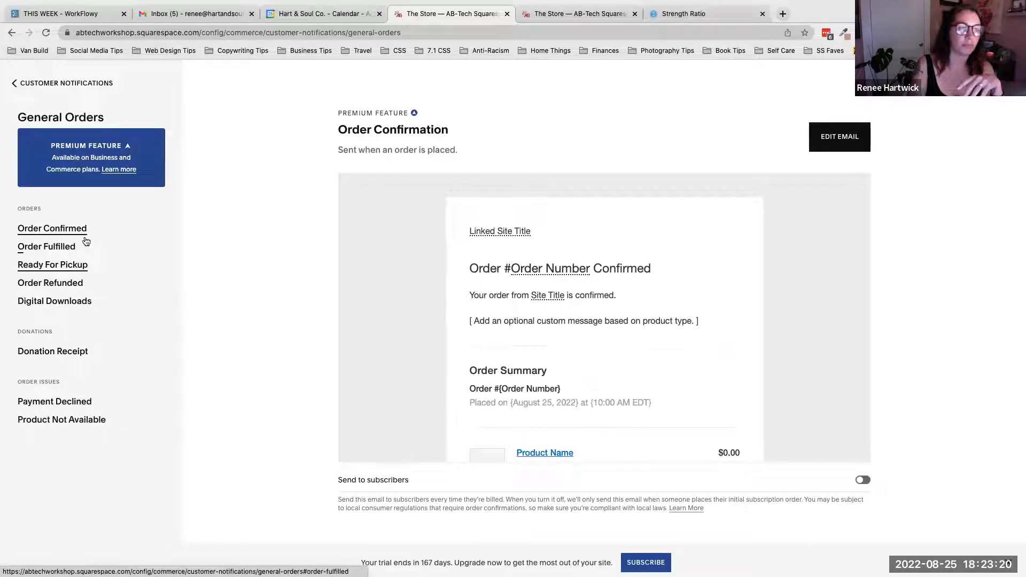
pyautogui.click(60, 250)
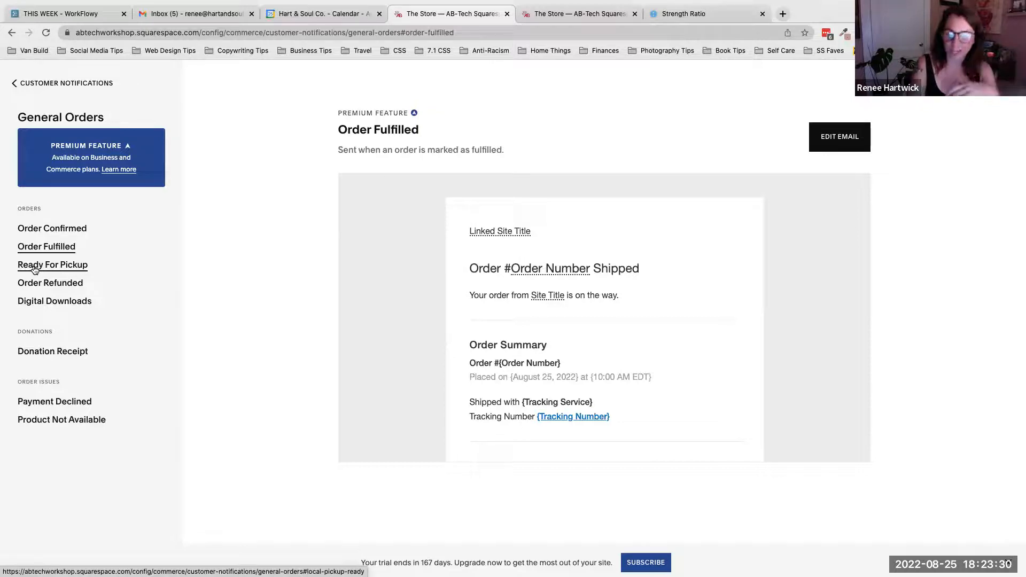
pyautogui.click(35, 267)
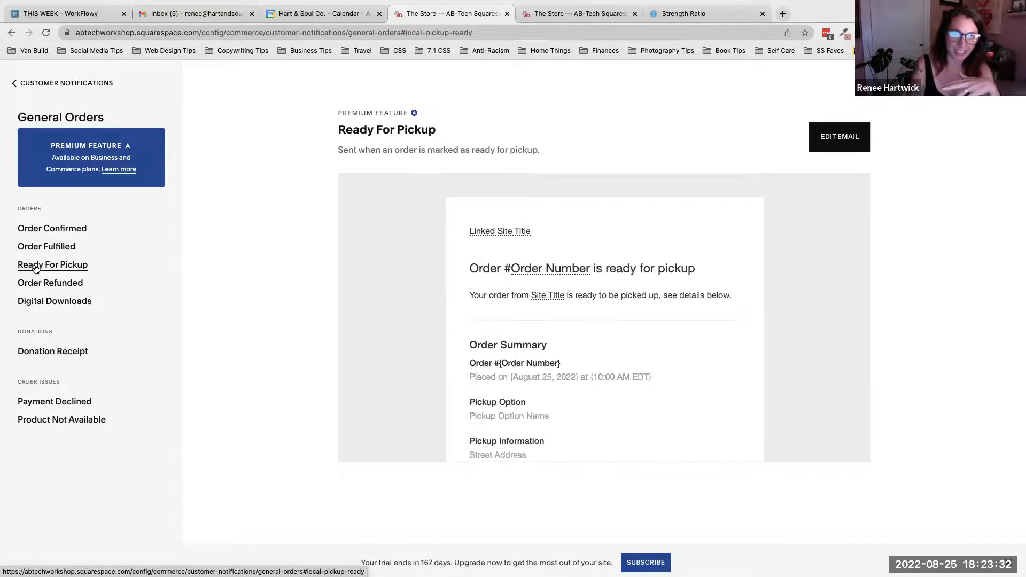
# Preview the remaining General Orders emails: Order Refunded, Digital Downloads, Payment Declined and Product Not Available.
pyautogui.click(47, 285)
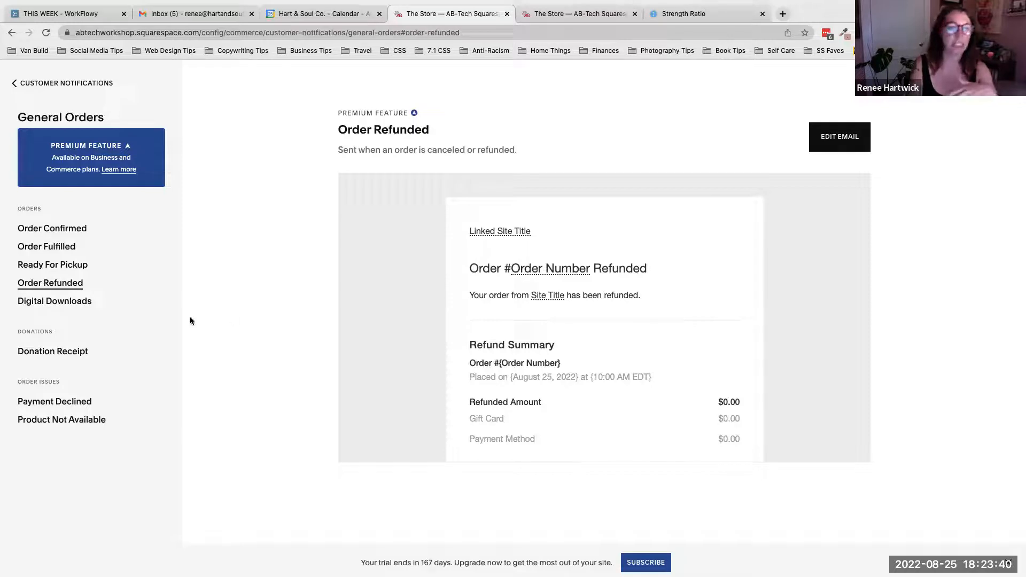
pyautogui.click(64, 301)
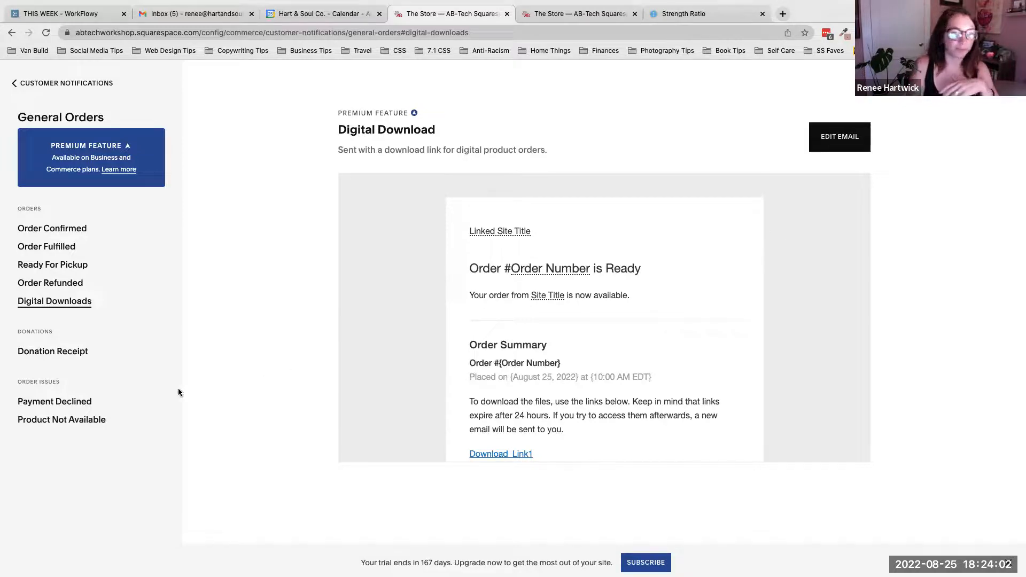
pyautogui.click(75, 406)
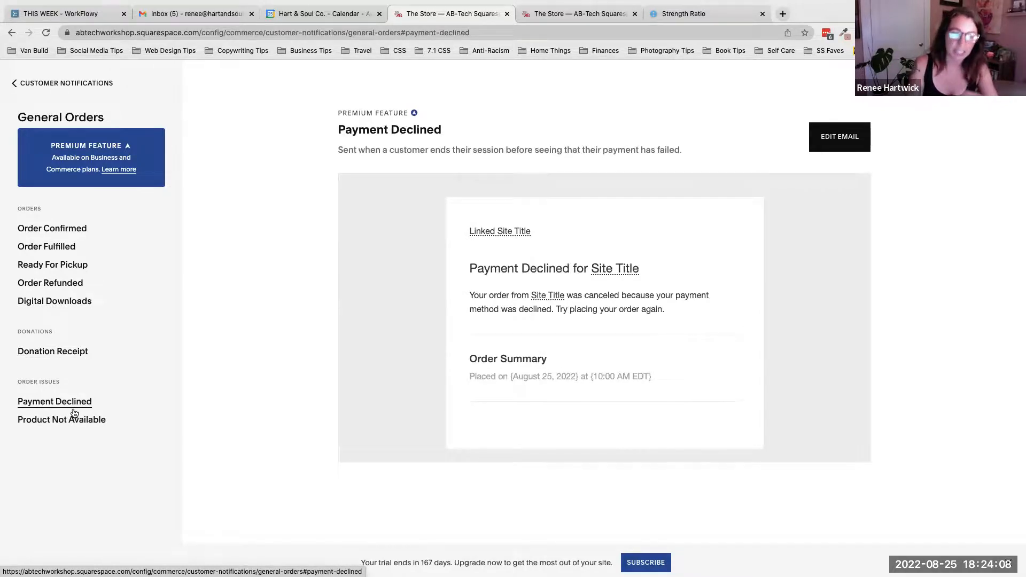
pyautogui.click(74, 421)
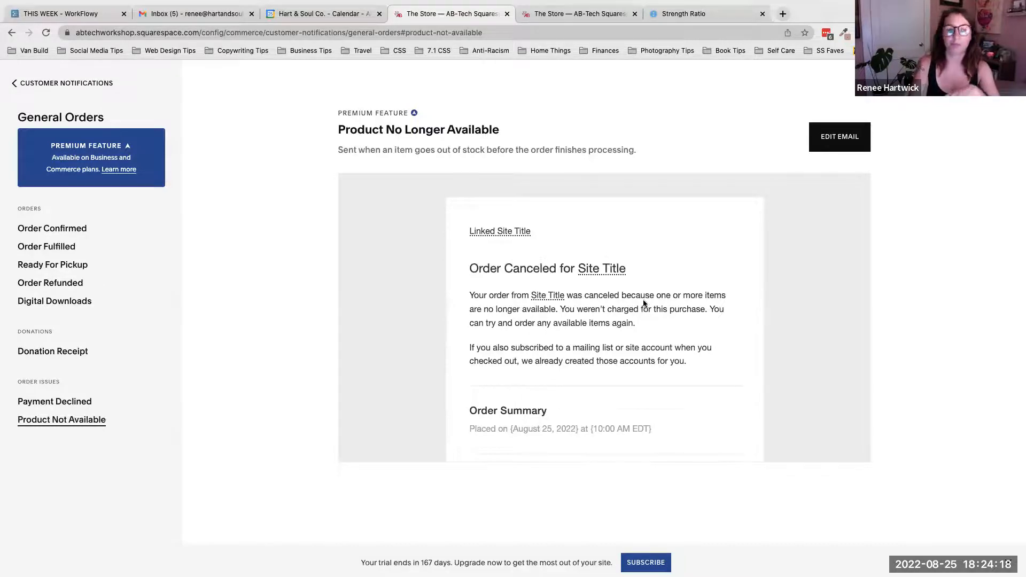
pyautogui.click(104, 83)
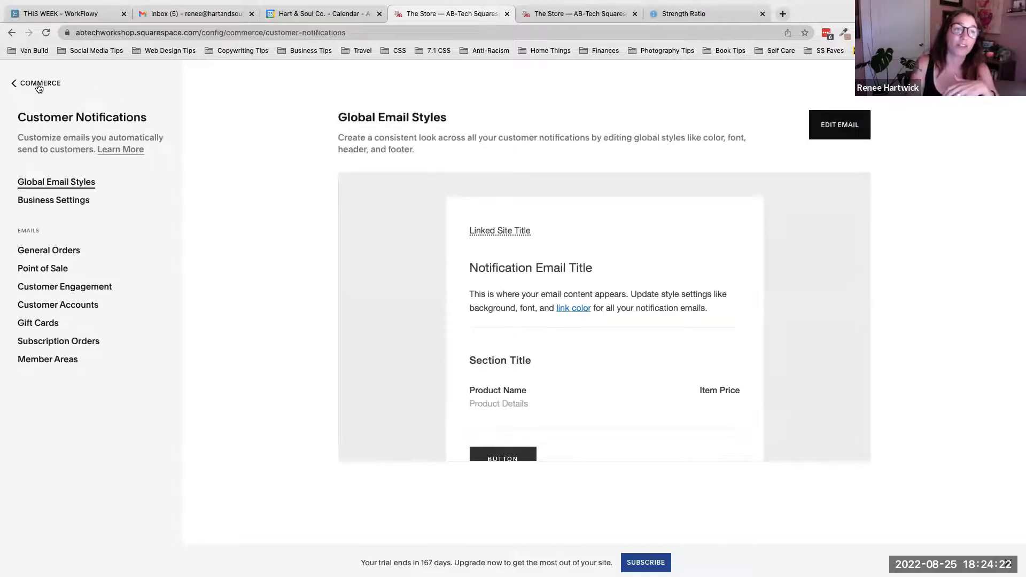
pyautogui.click(13, 83)
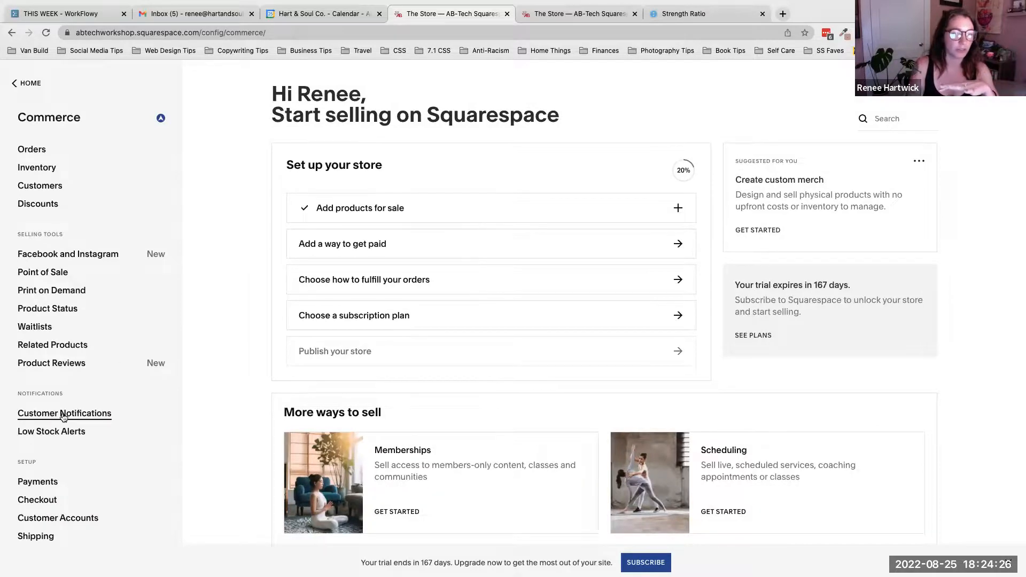
# Preview the Abandoned Cart and Product Review Request emails under Customer Engagement, plus the Customer Accounts welcome email.
pyautogui.click(63, 415)
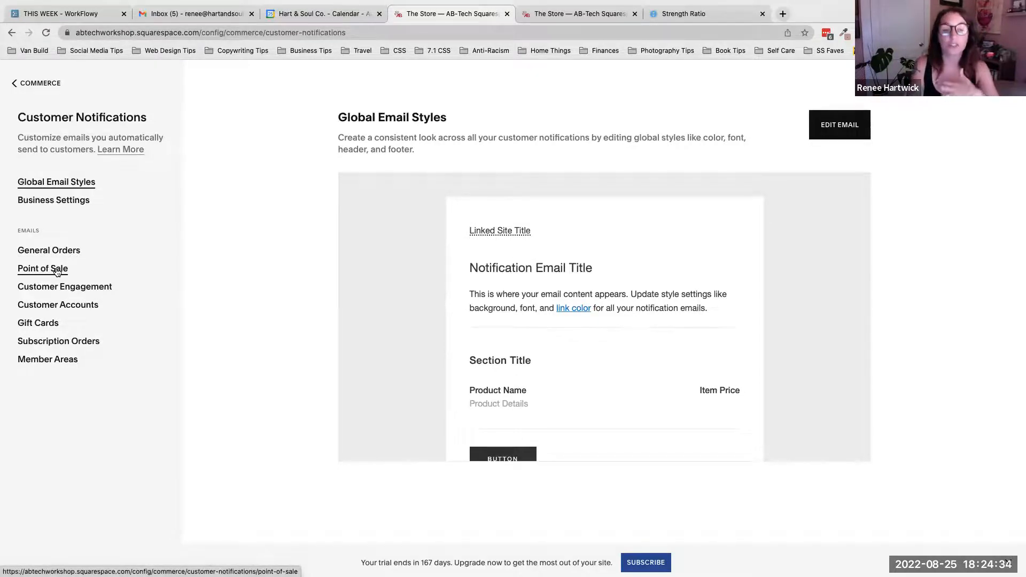
pyautogui.click(65, 287)
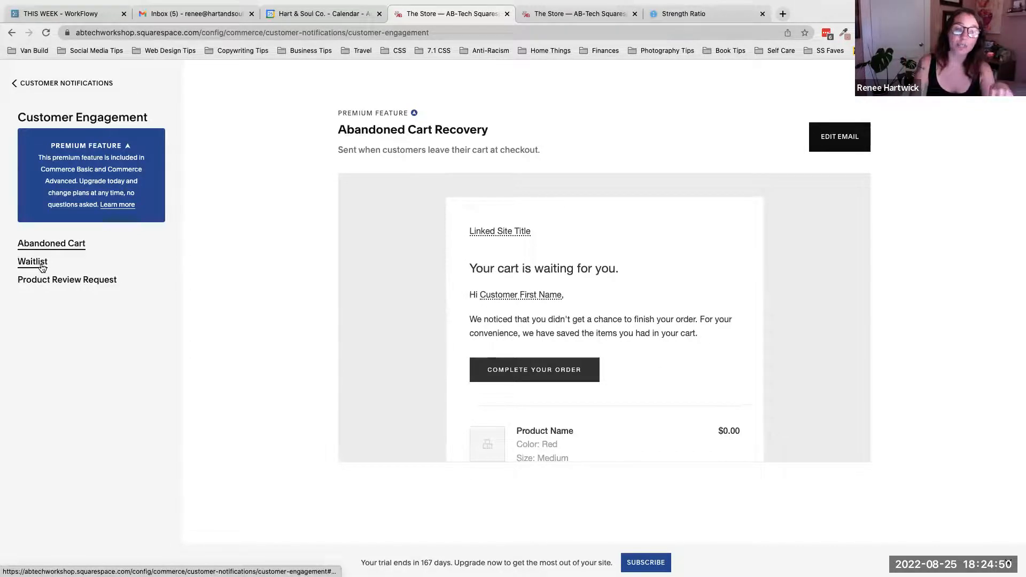
pyautogui.click(63, 282)
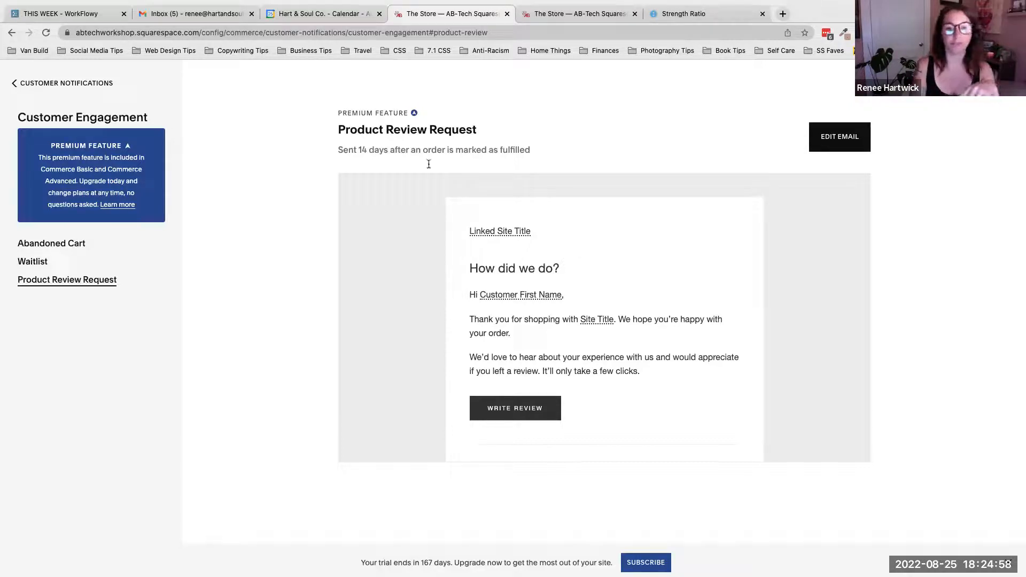
pyautogui.click(78, 84)
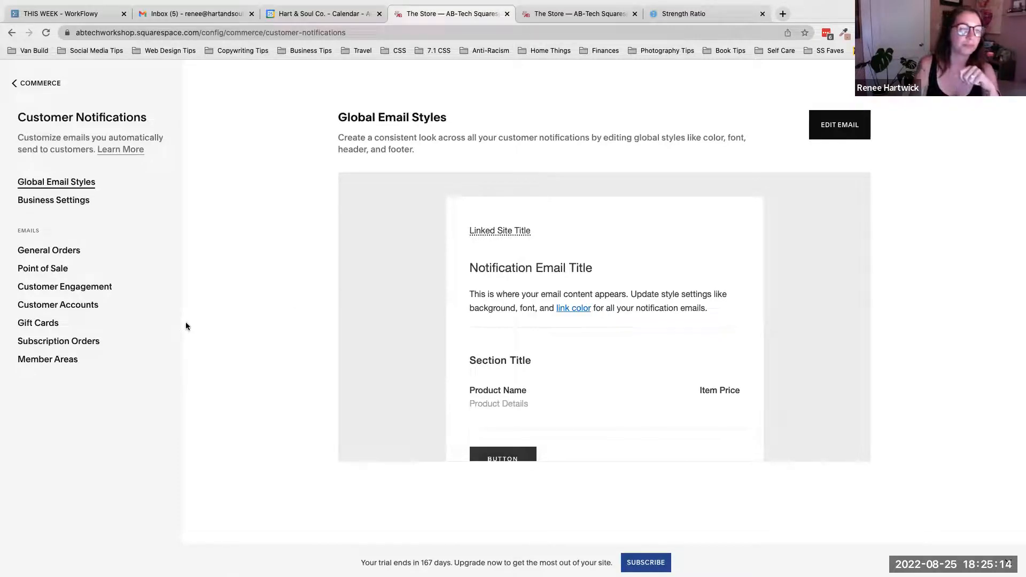
pyautogui.click(43, 310)
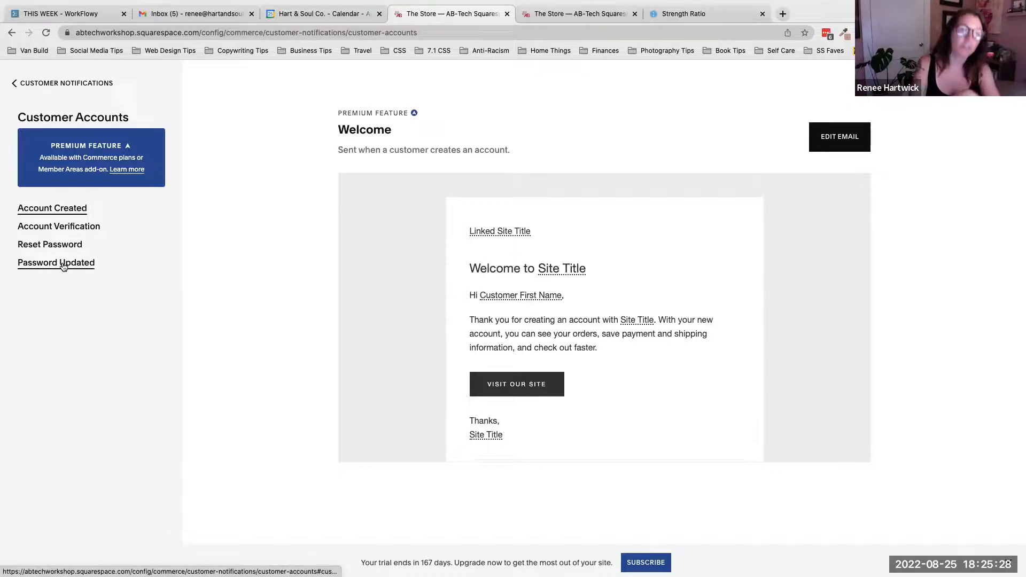
pyautogui.click(95, 84)
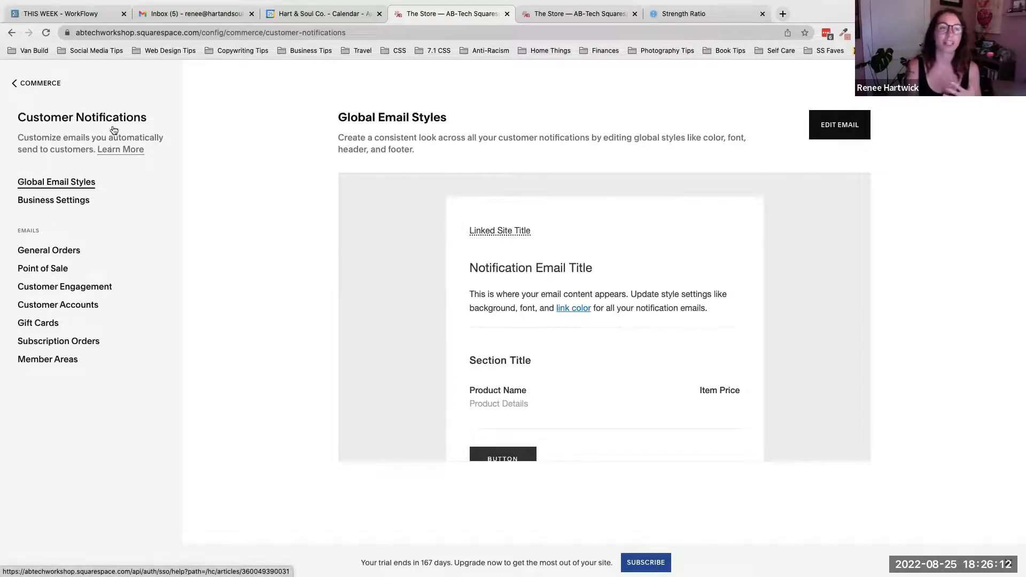
# Review the Low Stock Alerts settings in Commerce, including the alert toggle and stock threshold.
pyautogui.click(39, 84)
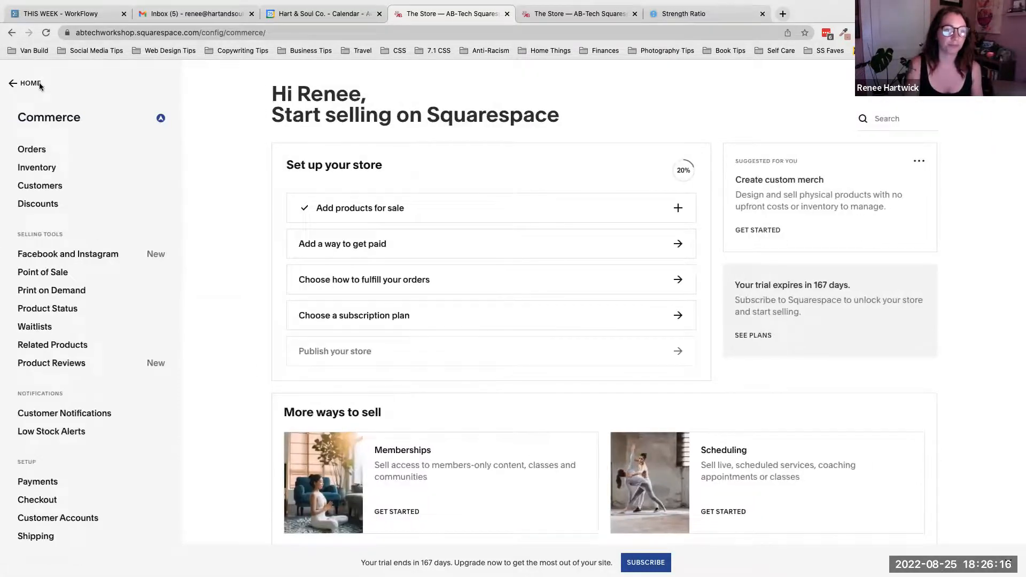
pyautogui.scroll(-3, 96, 297)
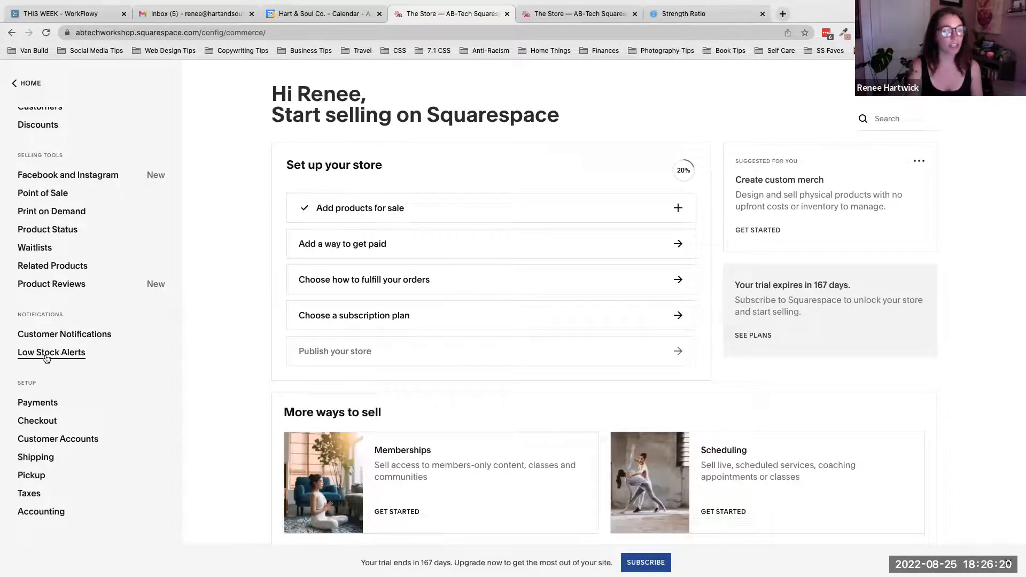
pyautogui.click(68, 354)
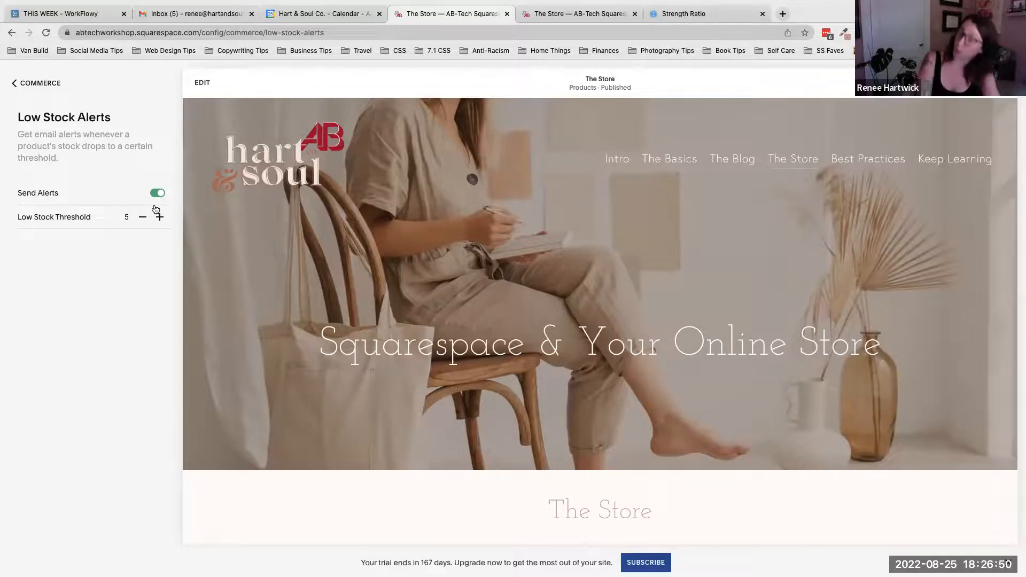
pyautogui.click(53, 87)
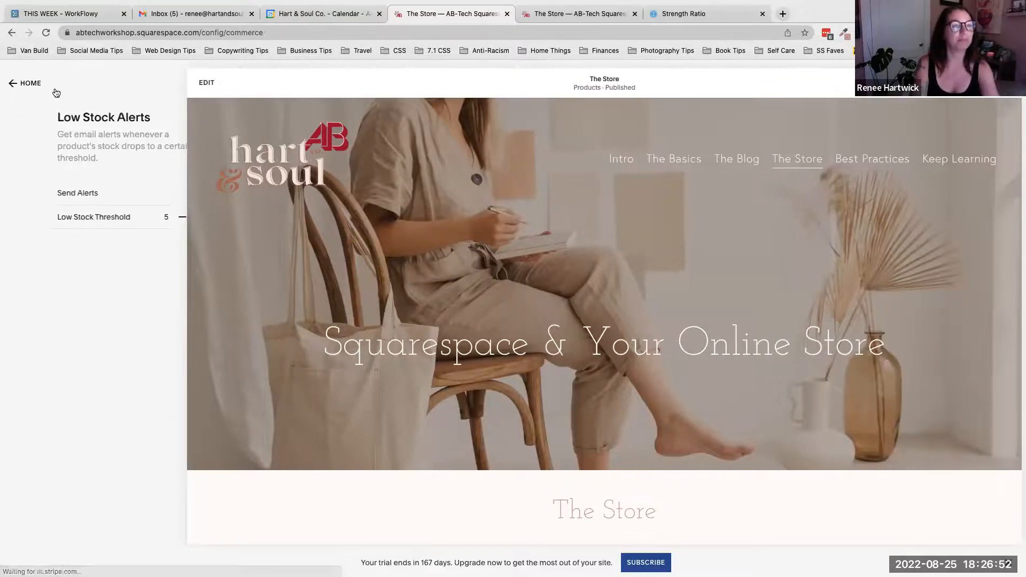
pyautogui.scroll(-2, 72, 395)
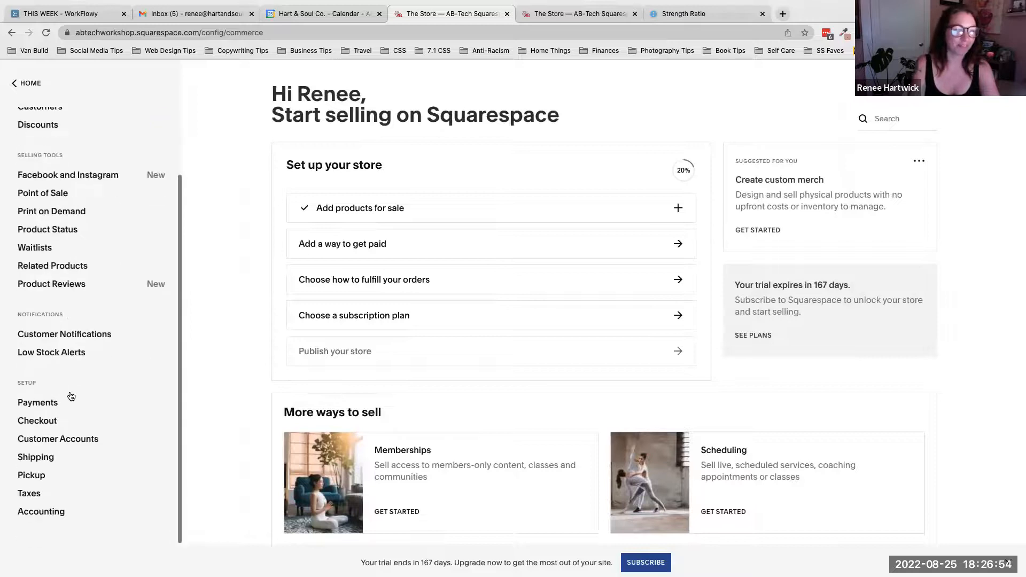
# Collapse Notifications and expand Set Up in the Squarespace Commerce Tools guide list on the workshop's store page.
pyautogui.click(541, 15)
pyautogui.click(550, 268)
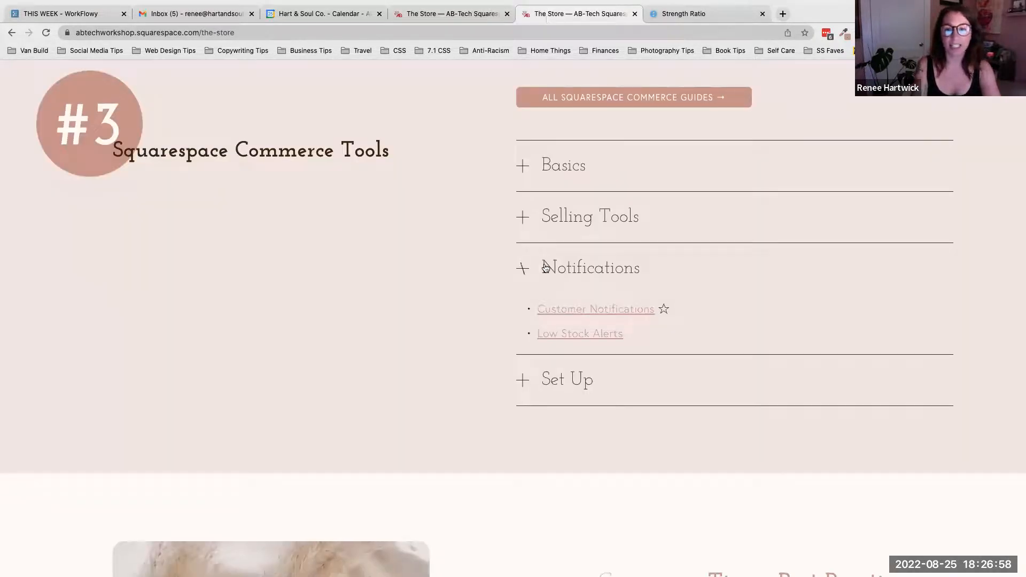
pyautogui.click(537, 316)
pyautogui.scroll(-2, 712, 335)
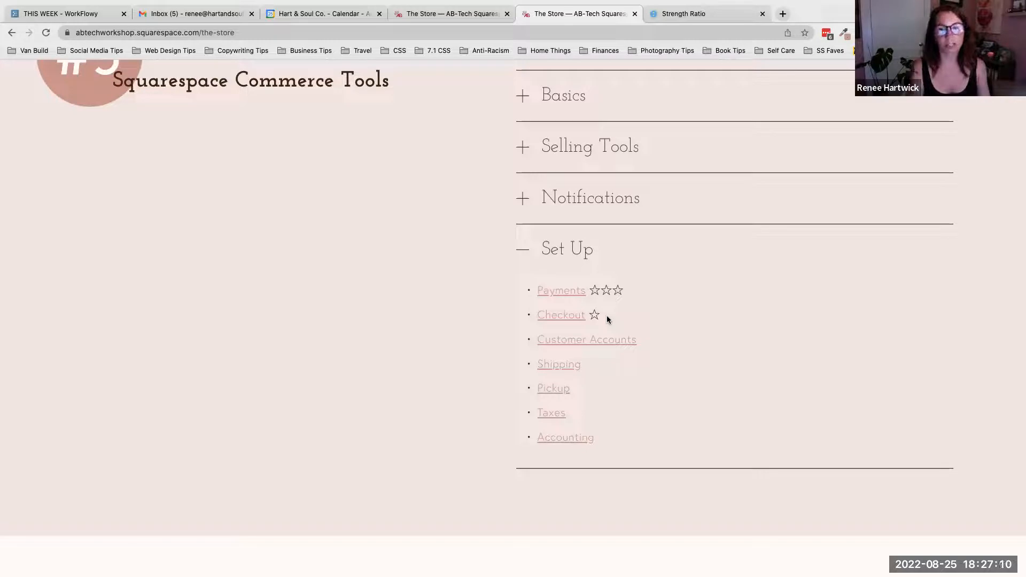
pyautogui.click(563, 197)
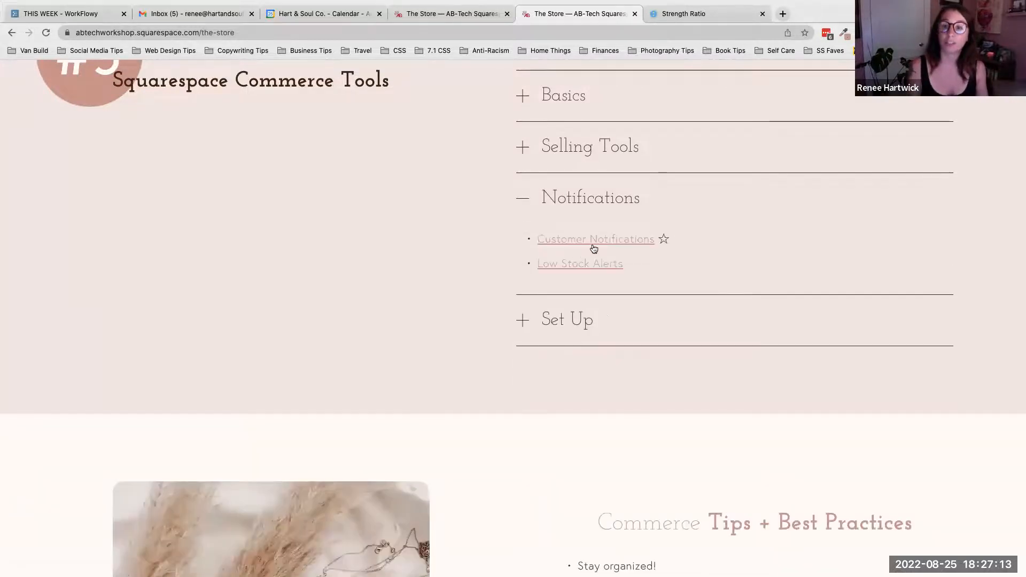
pyautogui.click(586, 319)
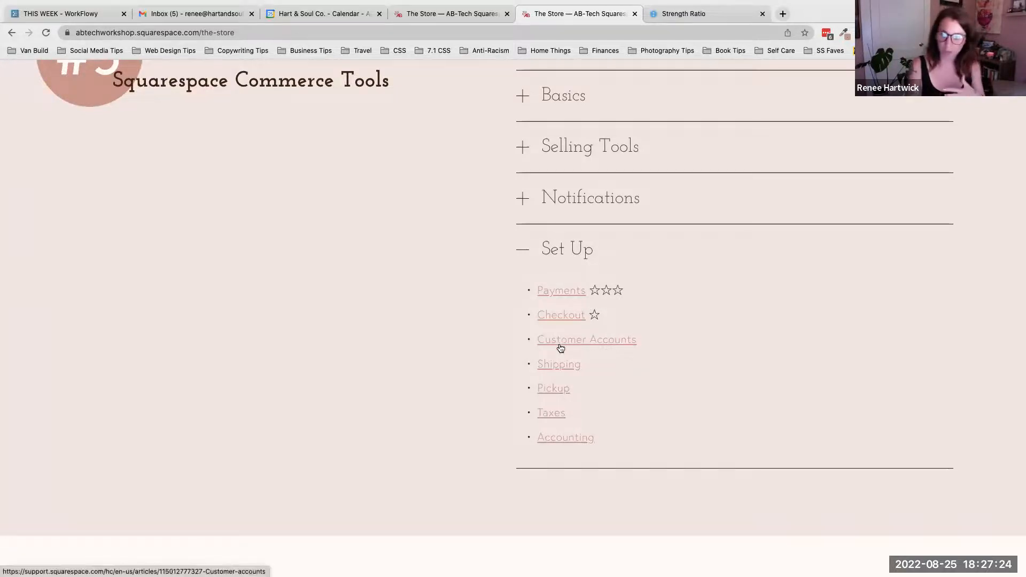
# Examine the payment processor options in the Commerce Payments settings, including Stripe, PayPal and Square for point of sale.
pyautogui.click(449, 12)
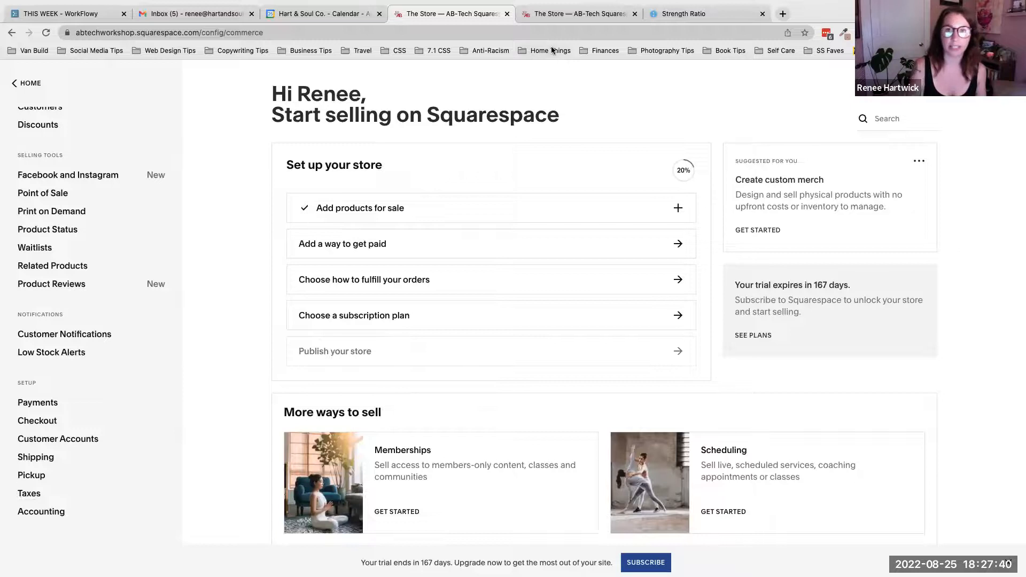
pyautogui.click(39, 402)
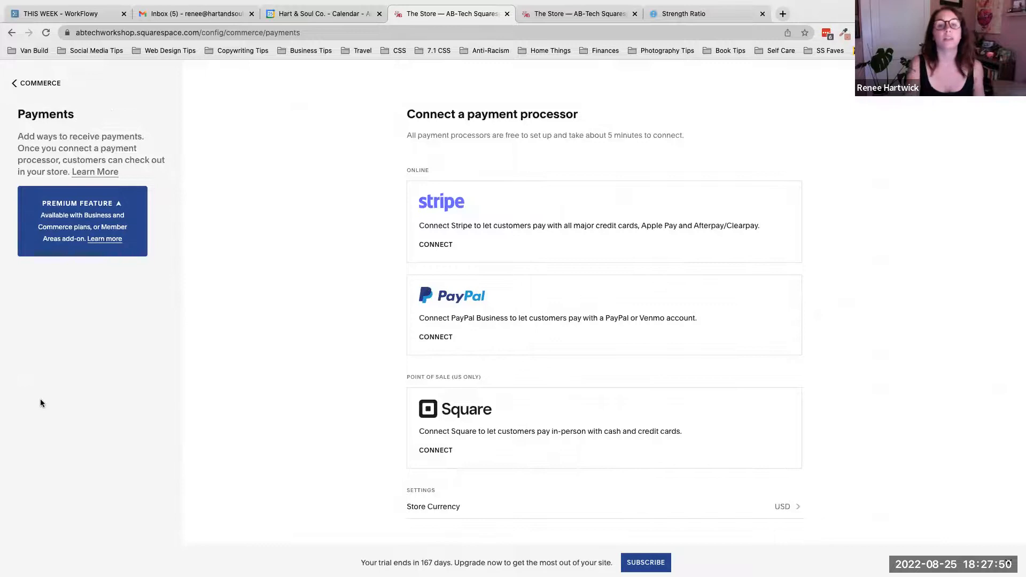
pyautogui.scroll(-1, 284, 345)
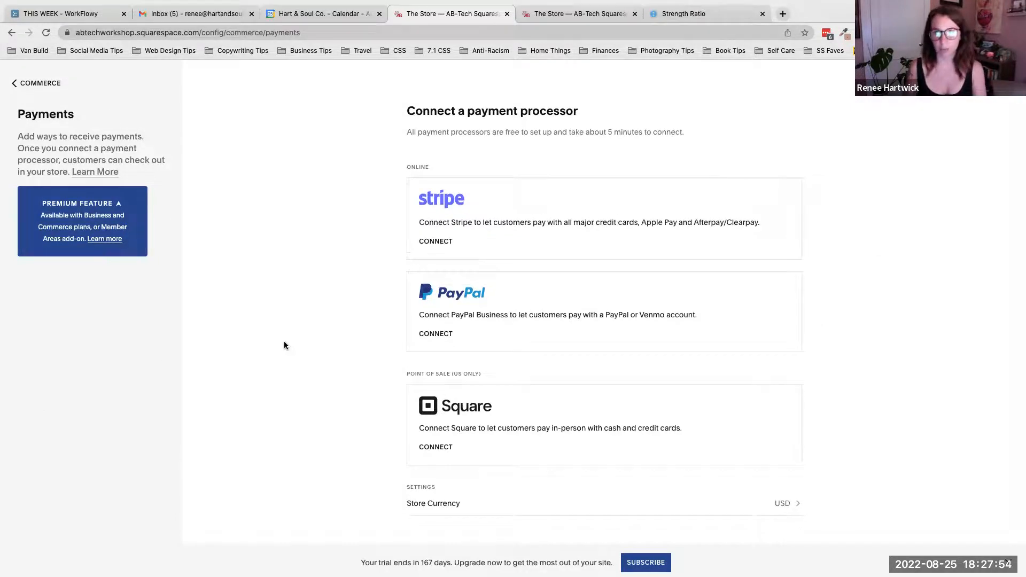
pyautogui.scroll(1, 489, 267)
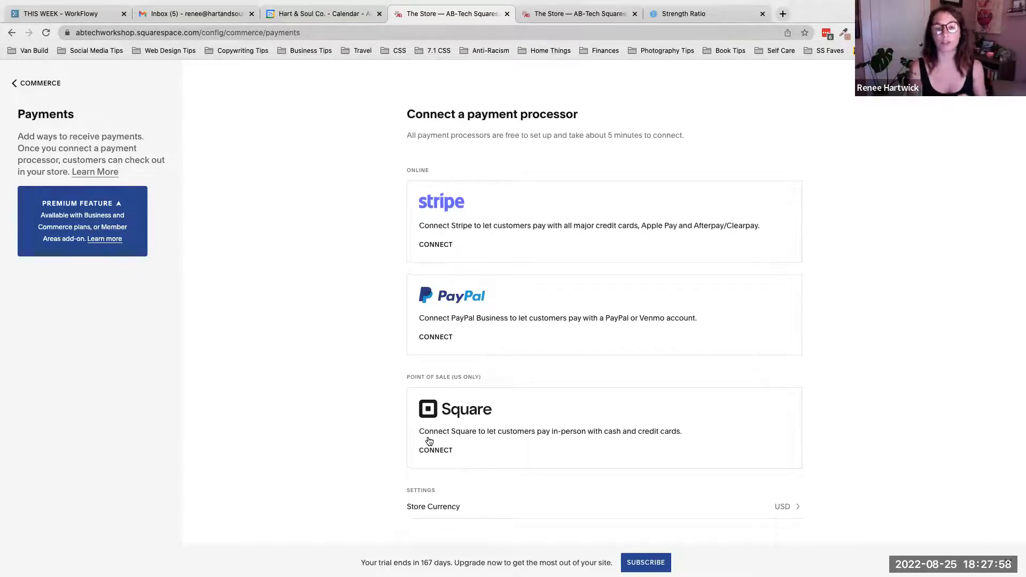
pyautogui.moveTo(483, 376); pyautogui.dragTo(374, 383)
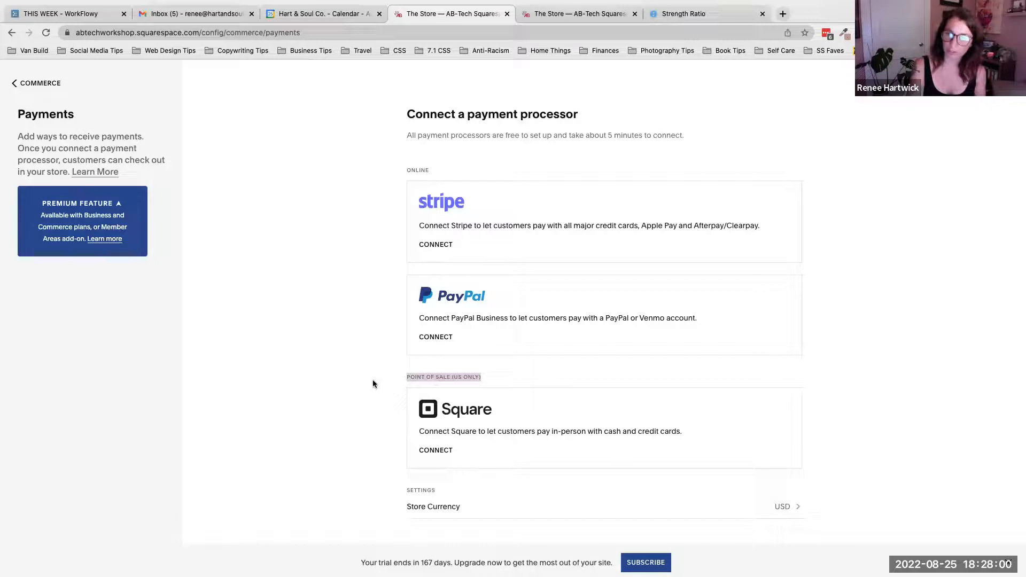
pyautogui.click(373, 384)
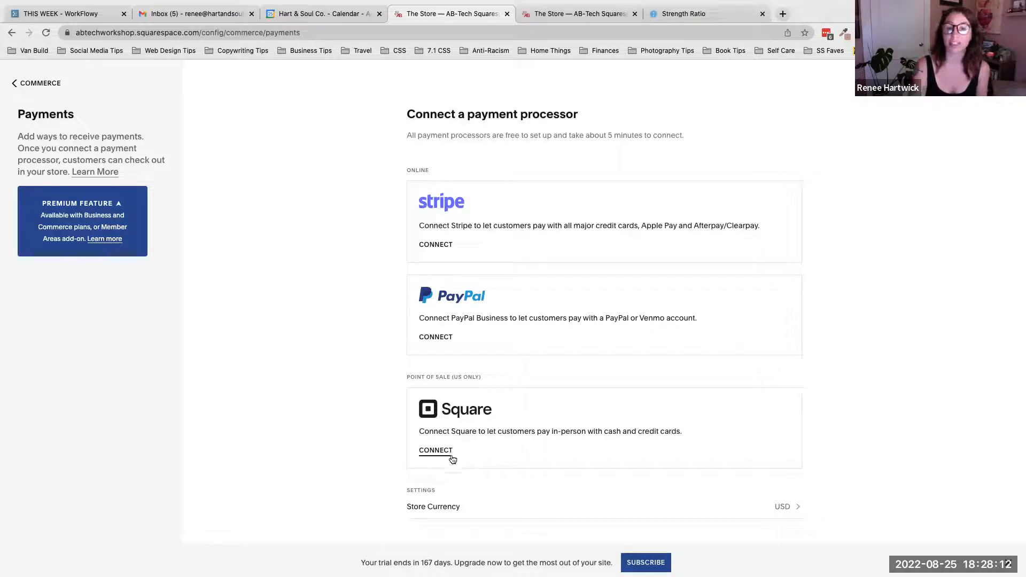
pyautogui.scroll(-1, 445, 442)
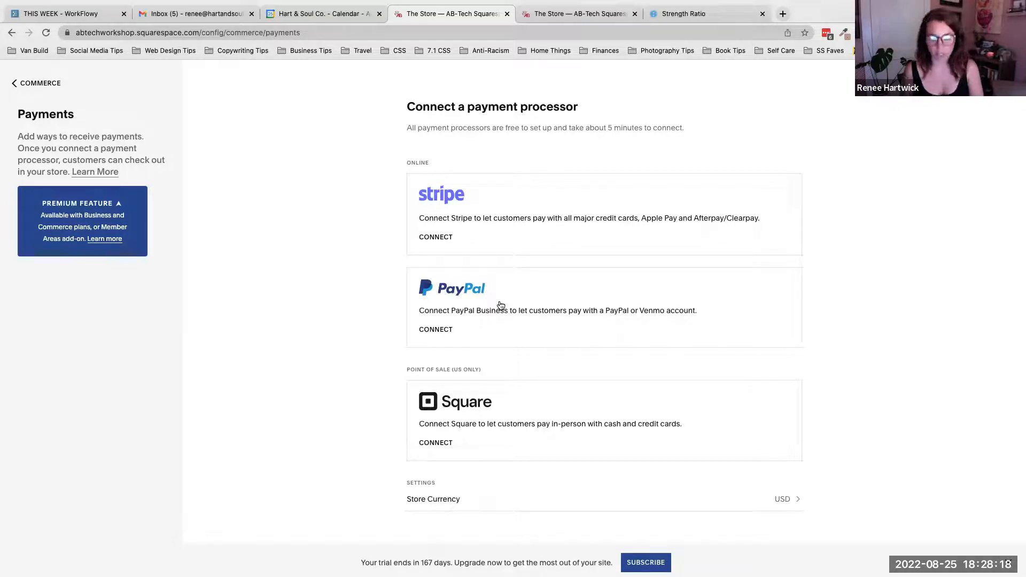
pyautogui.scroll(1, 500, 305)
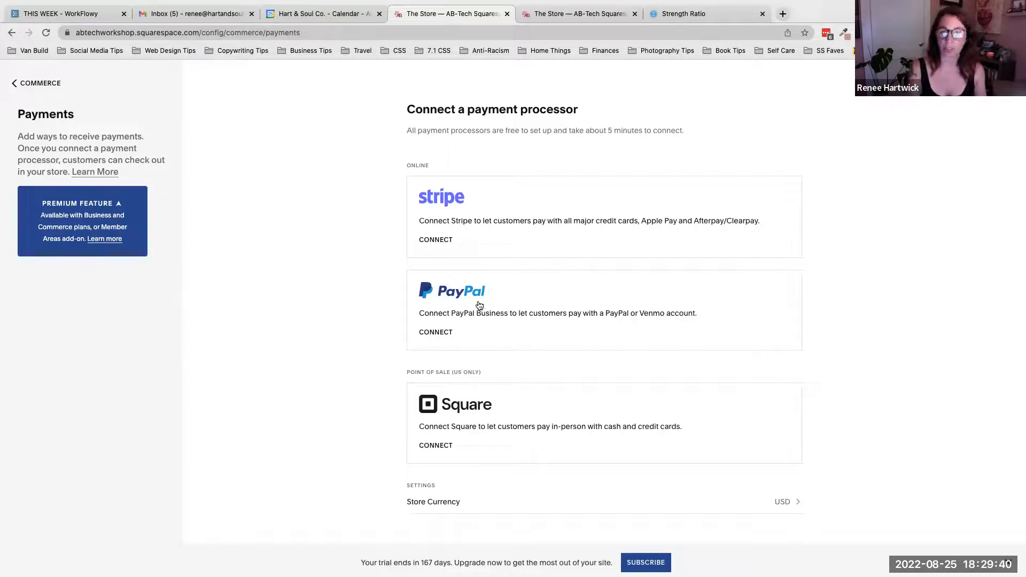
pyautogui.scroll(-1, 461, 419)
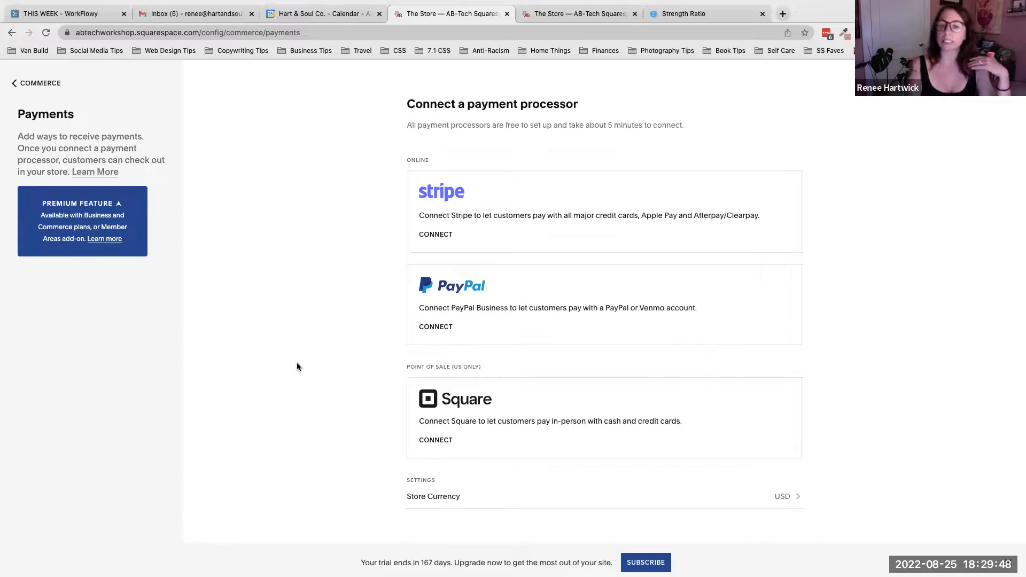
# Browse the available currencies in the Store Currency setting and close the list without choosing another one.
pyautogui.click(784, 496)
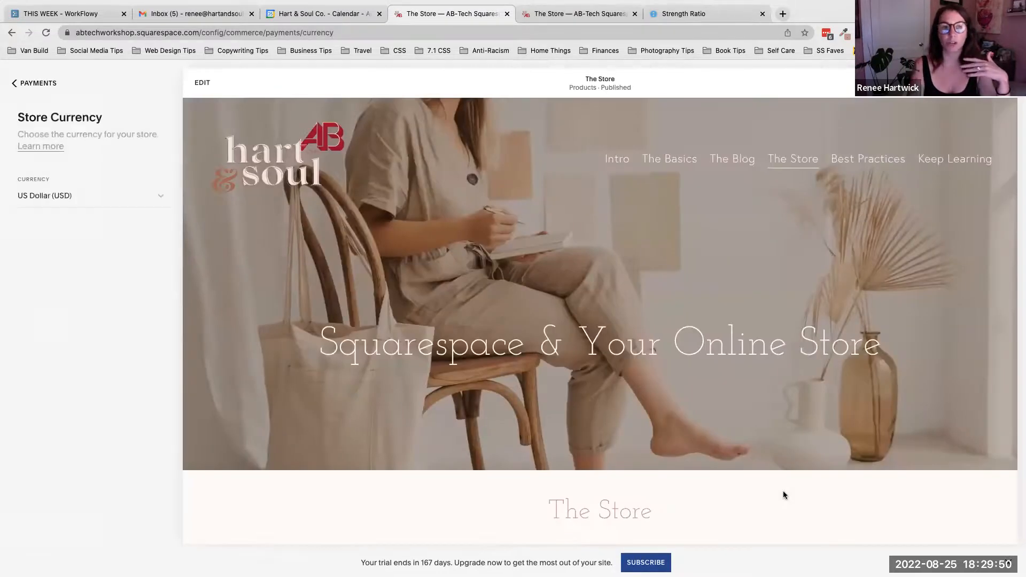
pyautogui.click(157, 198)
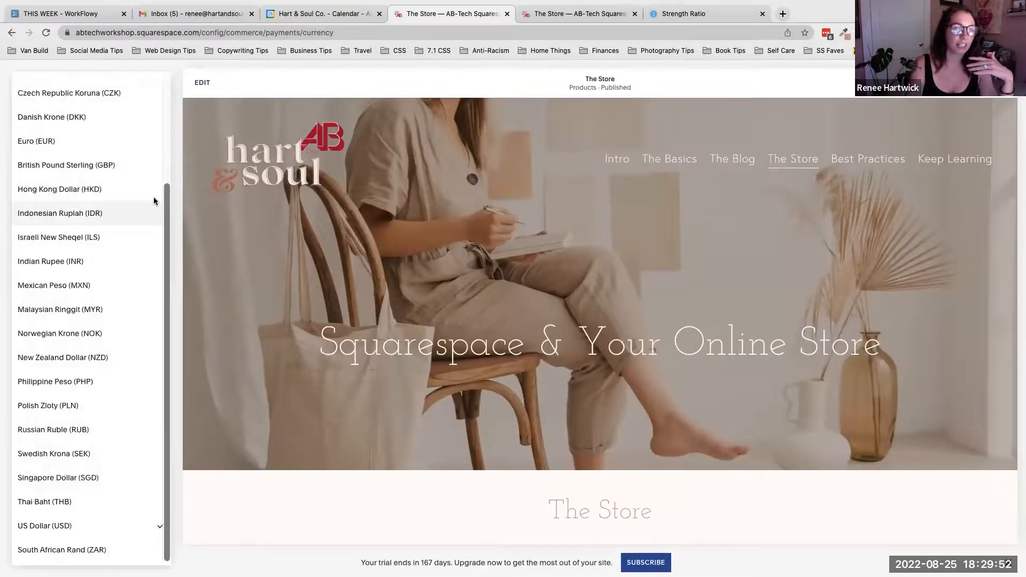
pyautogui.scroll(5, 121, 281)
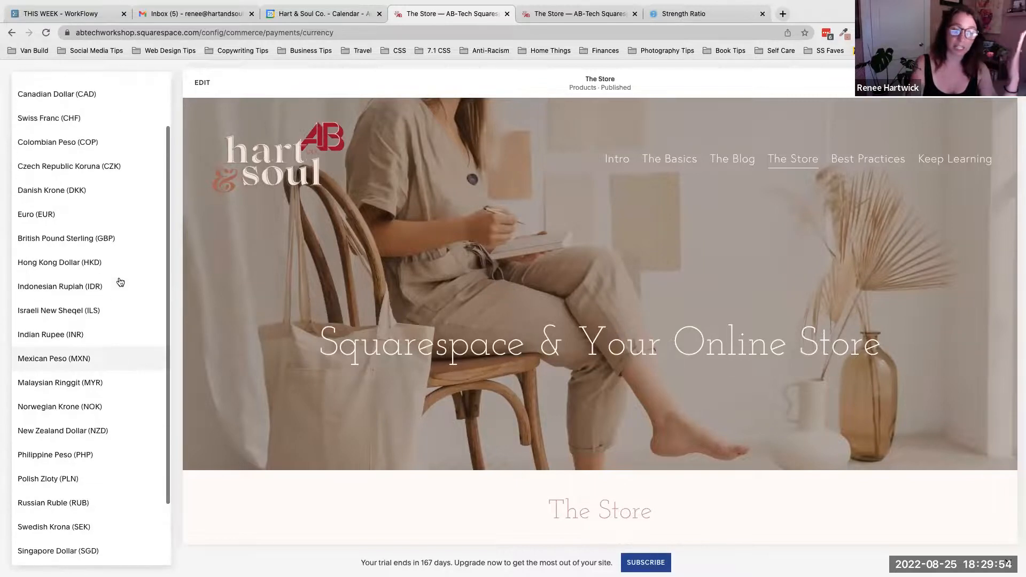
pyautogui.scroll(-5, 119, 281)
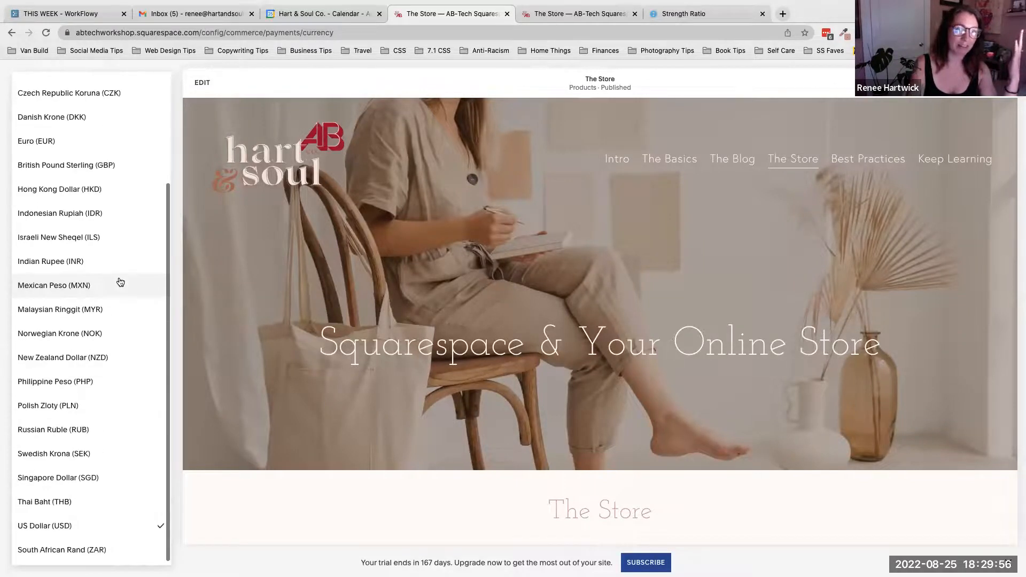
pyautogui.click(174, 166)
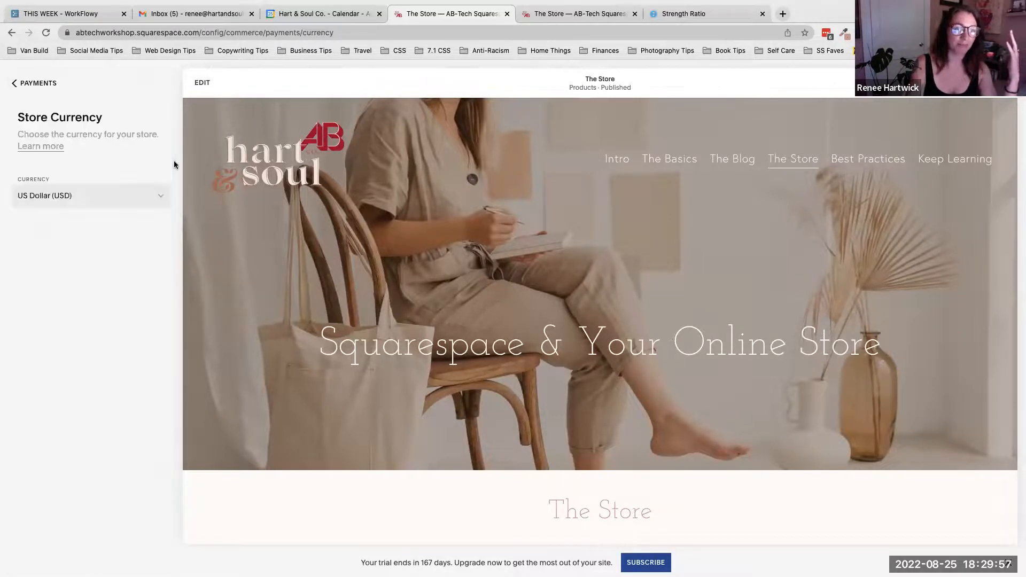
# Leave Store Currency, revisit the payment processor options in Payments, and return to the Commerce overview.
pyautogui.click(24, 86)
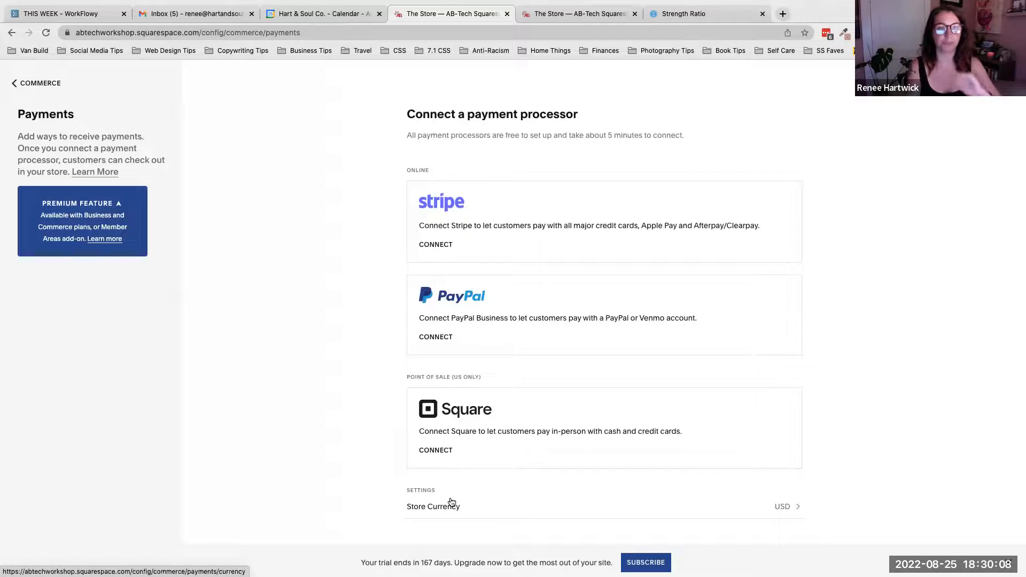
pyautogui.click(36, 84)
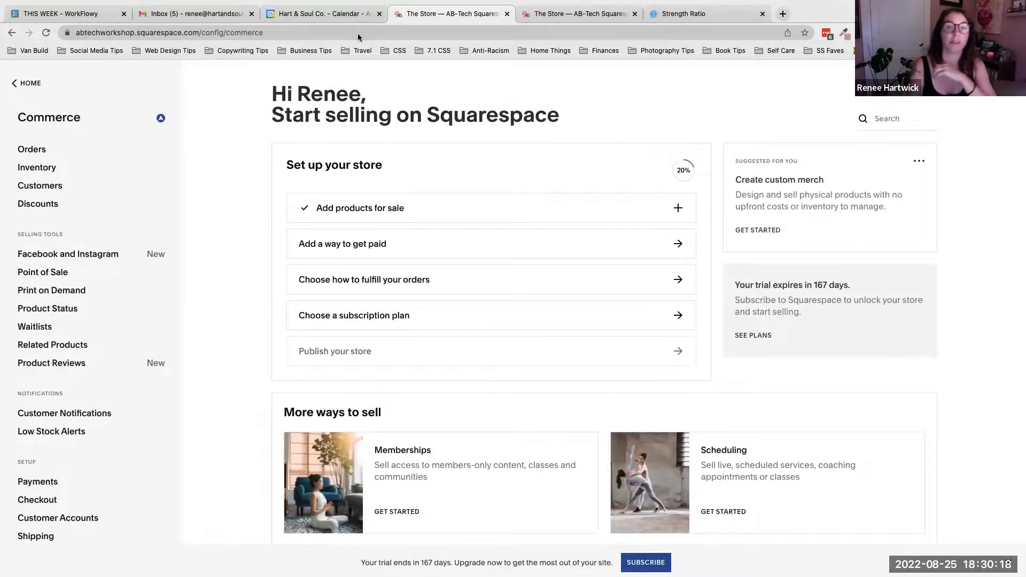
pyautogui.scroll(-2, 48, 459)
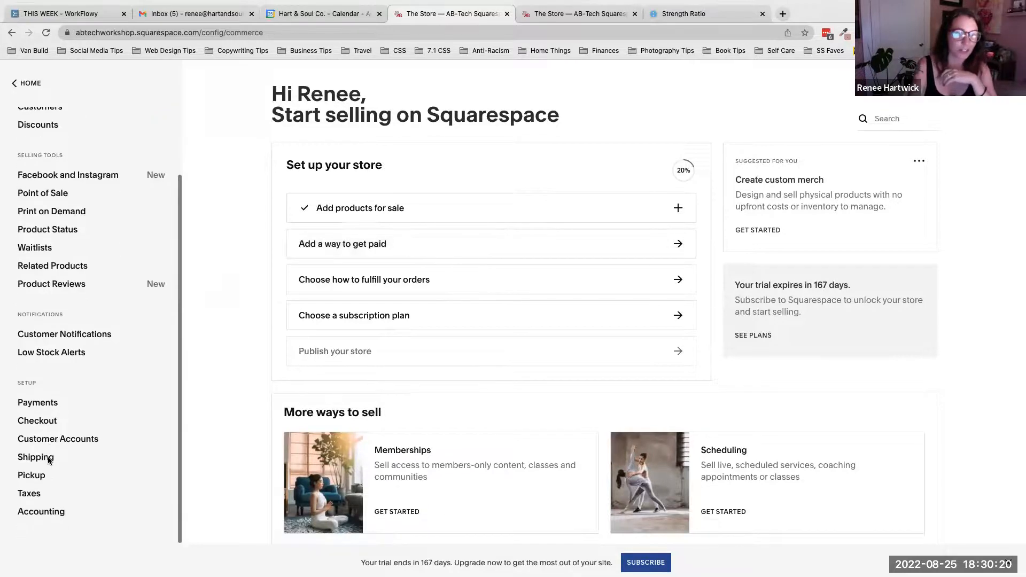
pyautogui.click(30, 406)
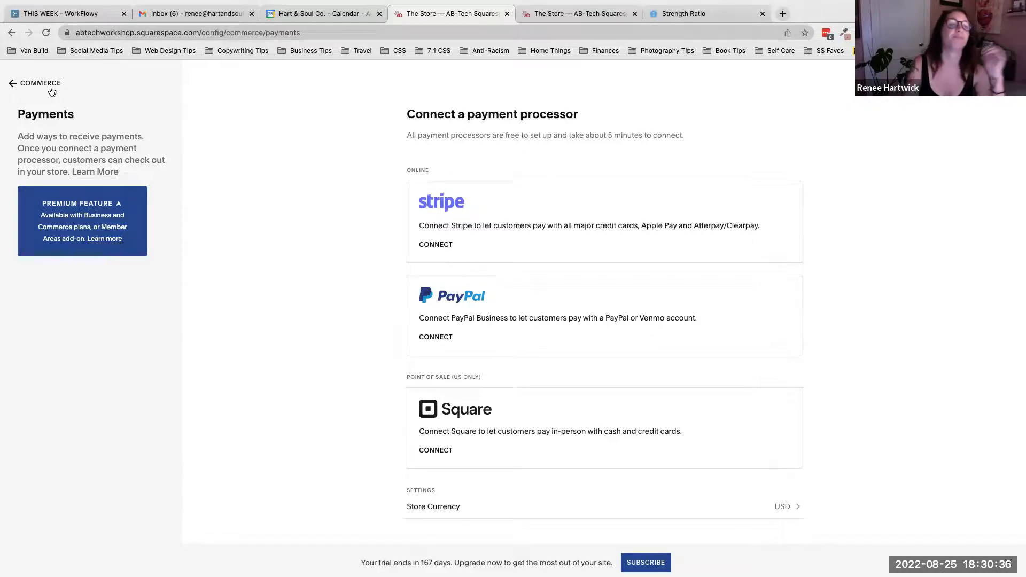
pyautogui.click(52, 92)
# Check the Set Up list in the workshop's store guide and open the Checkout settings in Commerce.
pyautogui.click(553, 13)
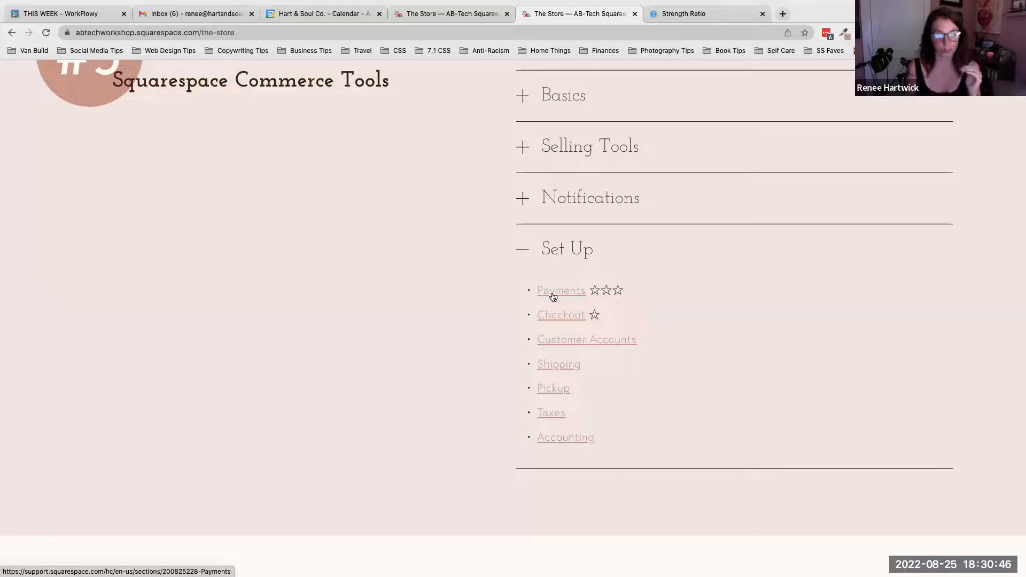
pyautogui.click(475, 11)
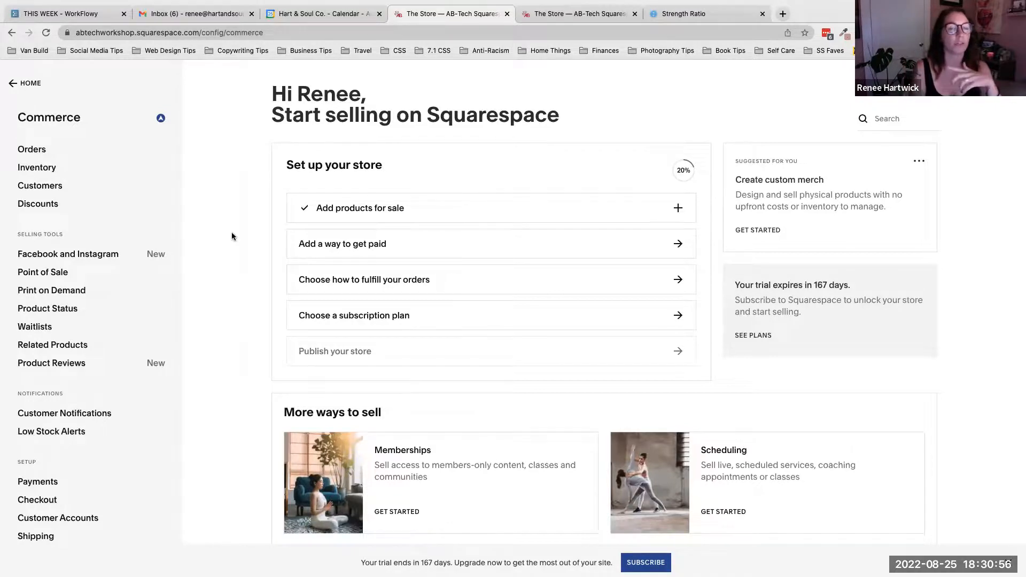
pyautogui.scroll(-3, 232, 235)
pyautogui.scroll(3, 230, 239)
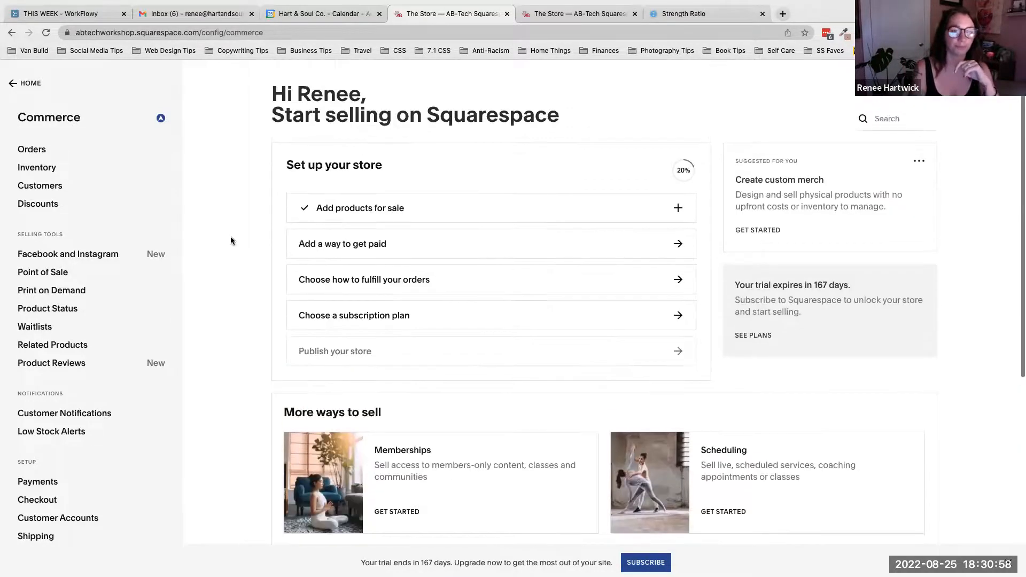
pyautogui.scroll(-3, 101, 425)
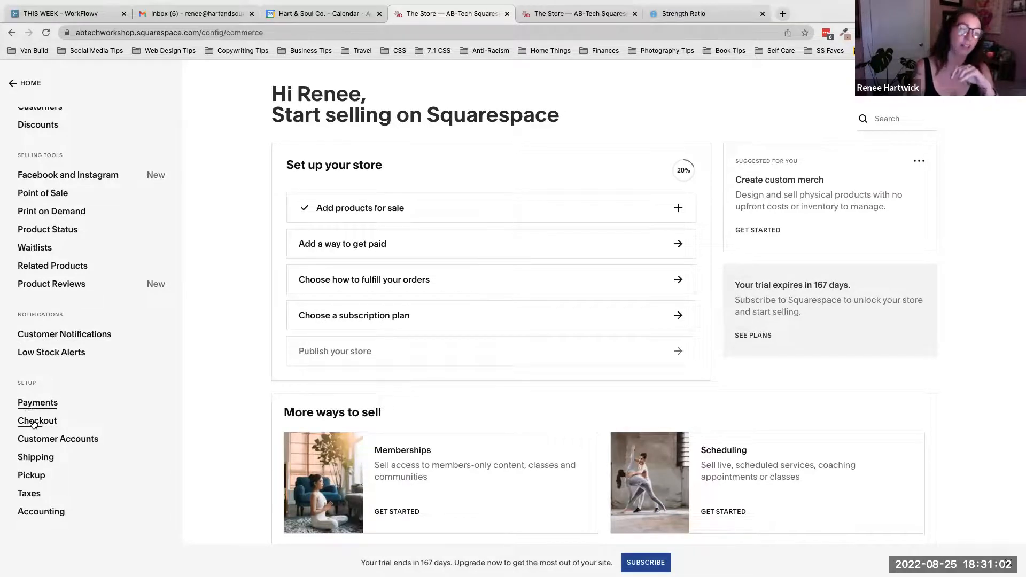
pyautogui.click(33, 423)
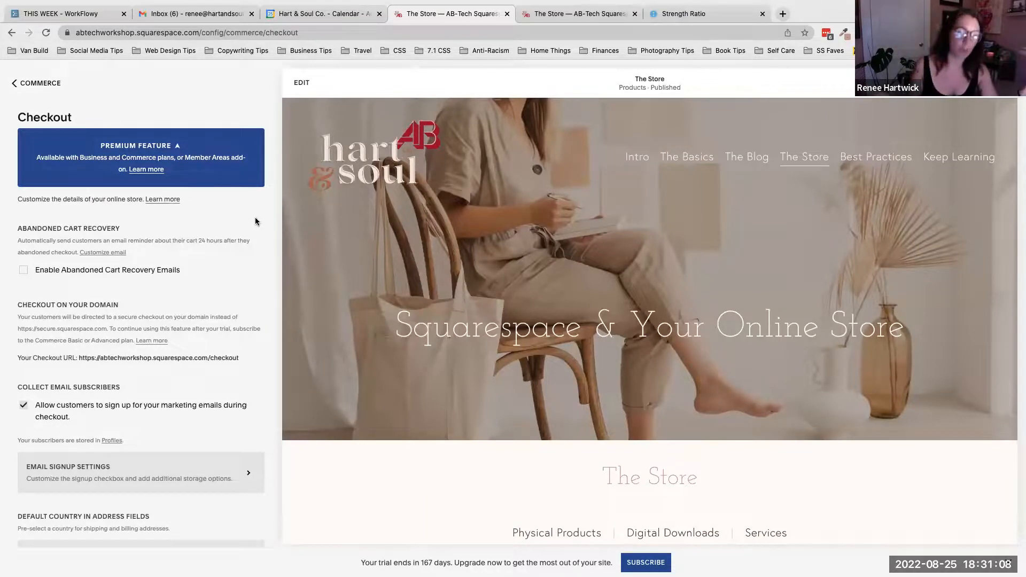
# Review the Checkout settings for abandoned cart recovery, checkout domain and collecting email subscribers.
pyautogui.scroll(-3, 255, 217)
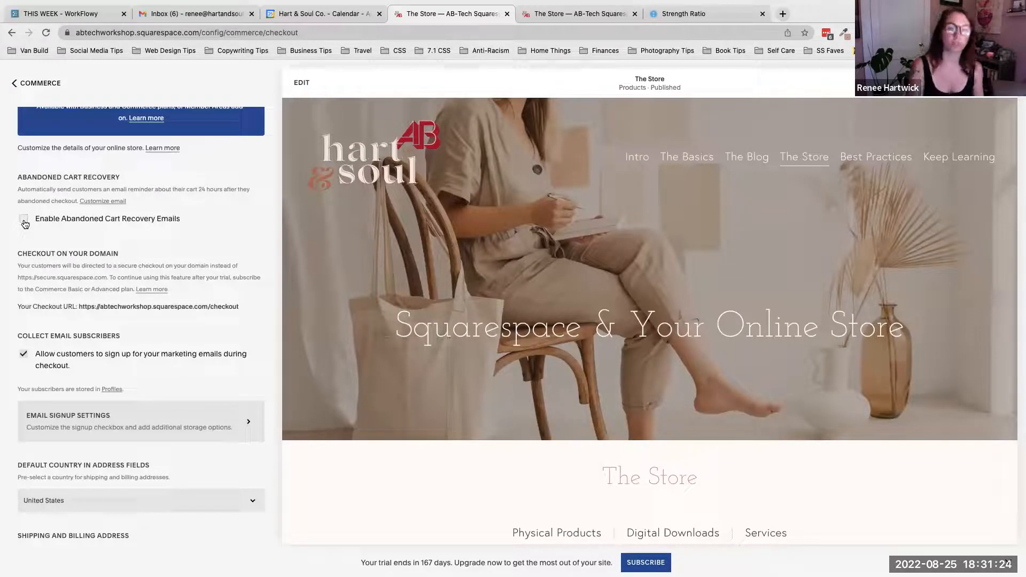
pyautogui.scroll(-1, 24, 223)
pyautogui.scroll(-5, 24, 224)
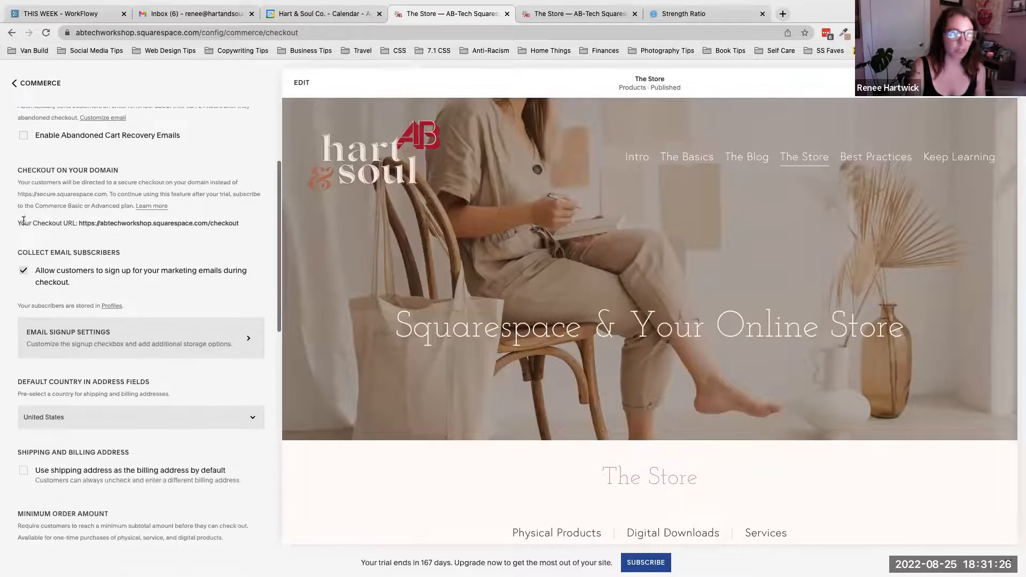
pyautogui.scroll(-1, 110, 260)
pyautogui.scroll(-1, 107, 262)
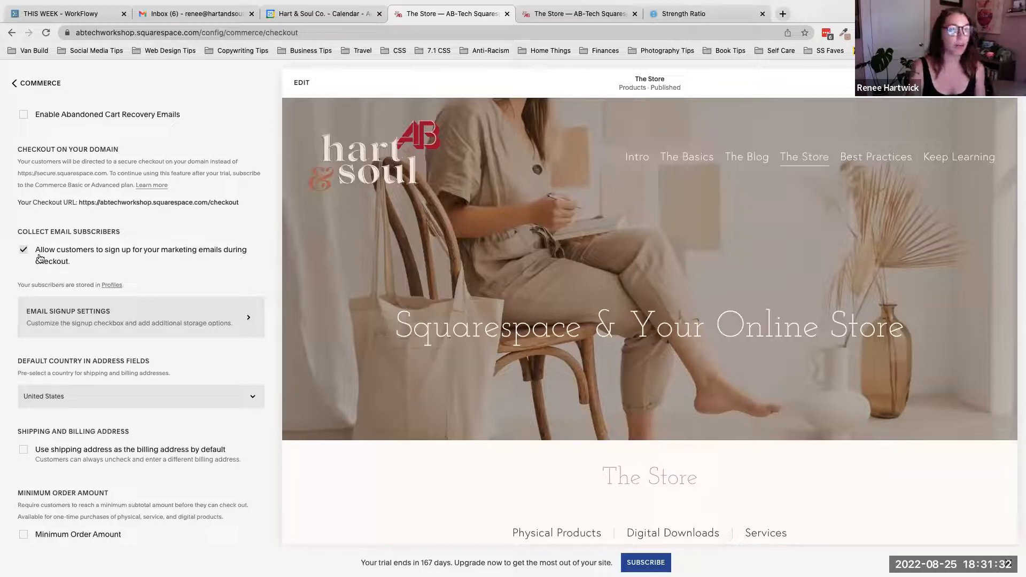
pyautogui.click(23, 247)
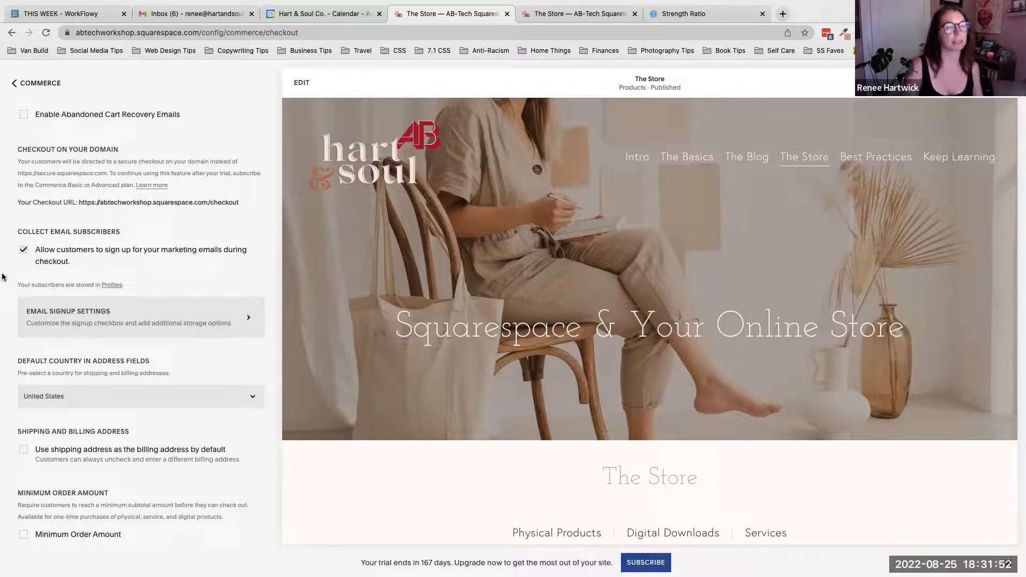
pyautogui.scroll(-3, 10, 265)
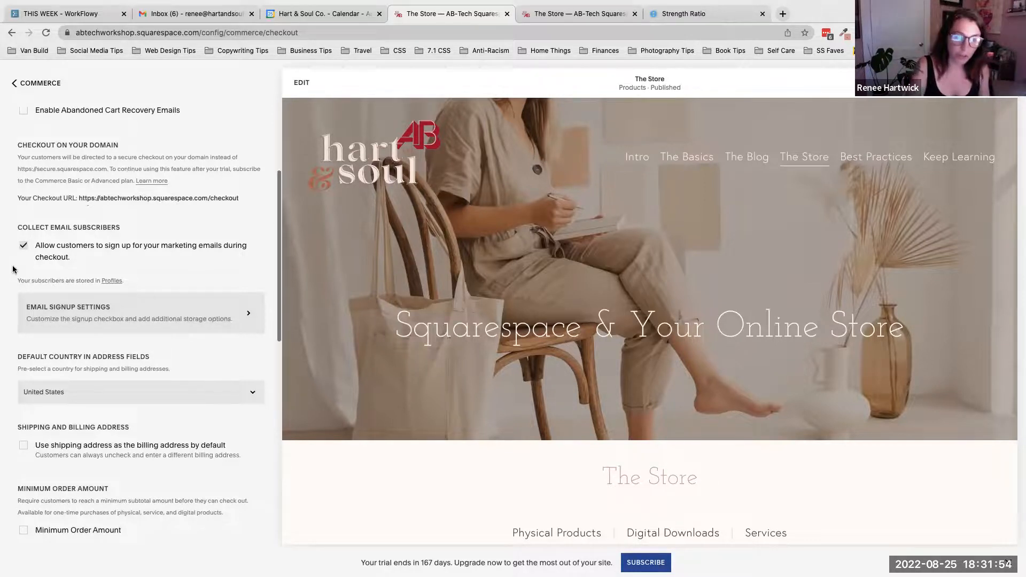
pyautogui.scroll(-3, 7, 271)
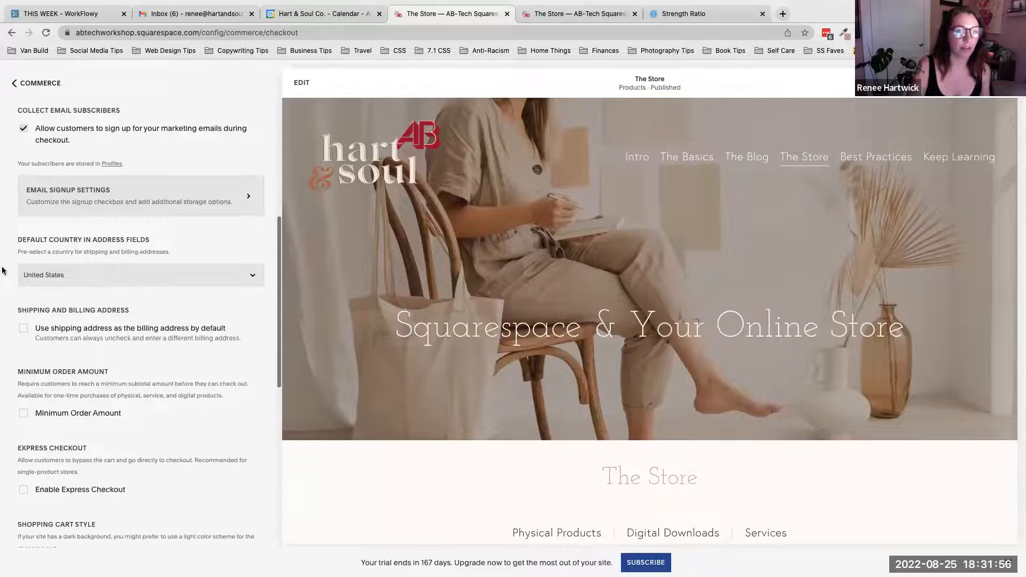
pyautogui.scroll(1, 101, 203)
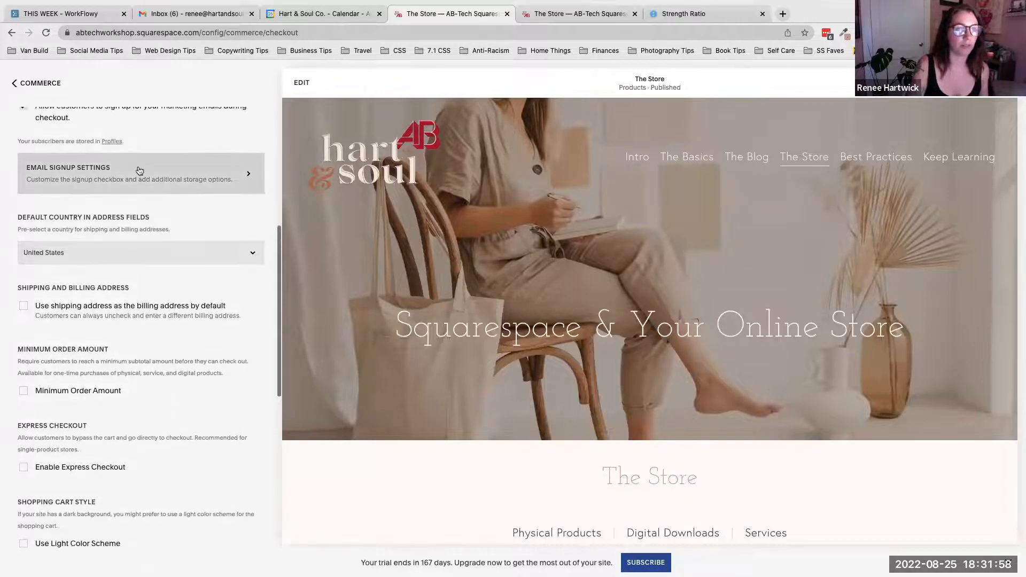
# Review the Email Signup Settings, including the Mailchimp storage option and checkbox label, and return to Checkout.
pyautogui.click(130, 184)
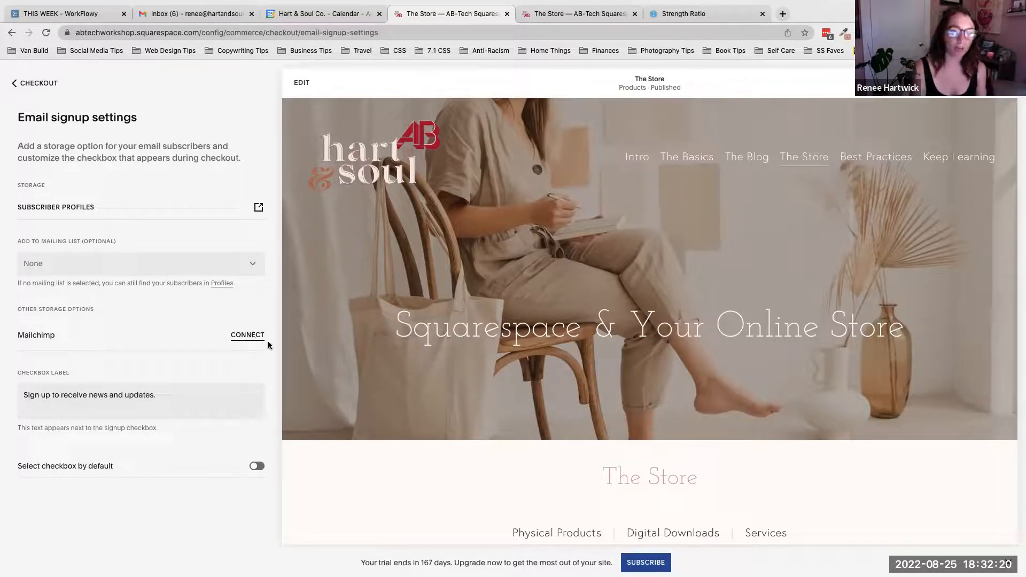
pyautogui.moveTo(159, 397); pyautogui.dragTo(15, 403)
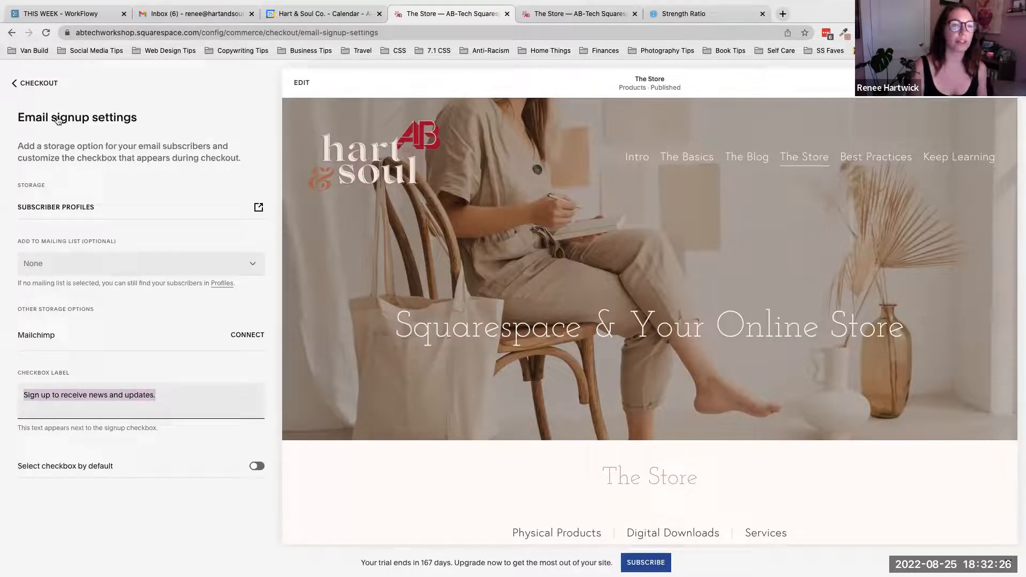
pyautogui.click(44, 87)
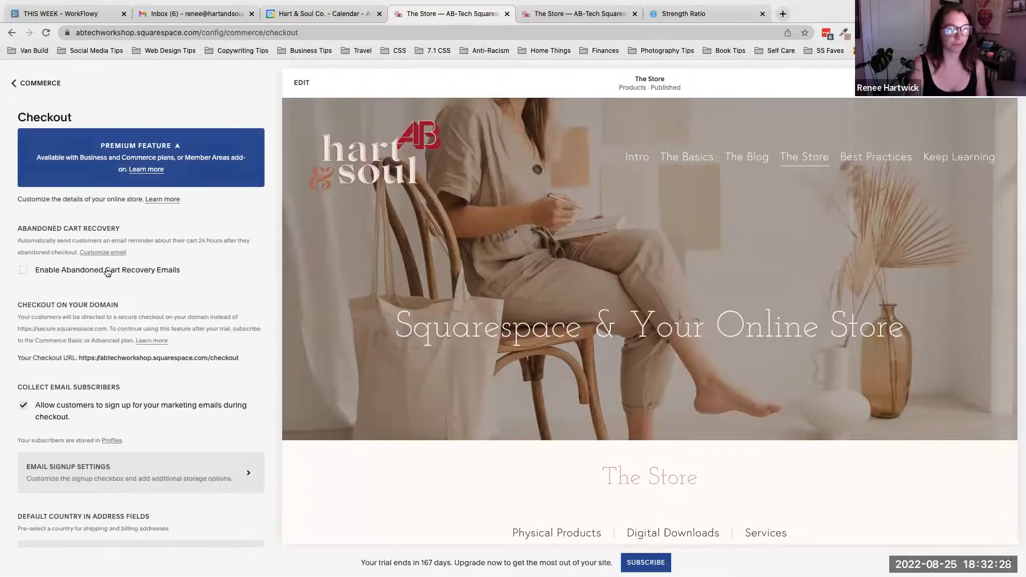
# Examine the remaining Checkout settings from default country and minimum order amount through express checkout, cart style and next order number.
pyautogui.scroll(-3, 112, 300)
pyautogui.scroll(-4, 129, 367)
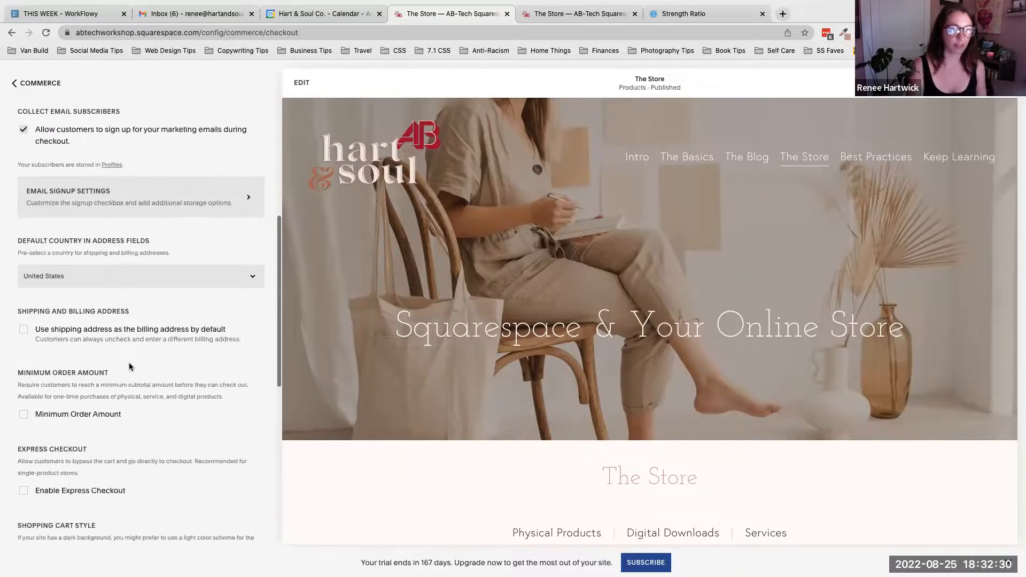
pyautogui.scroll(-1, 129, 366)
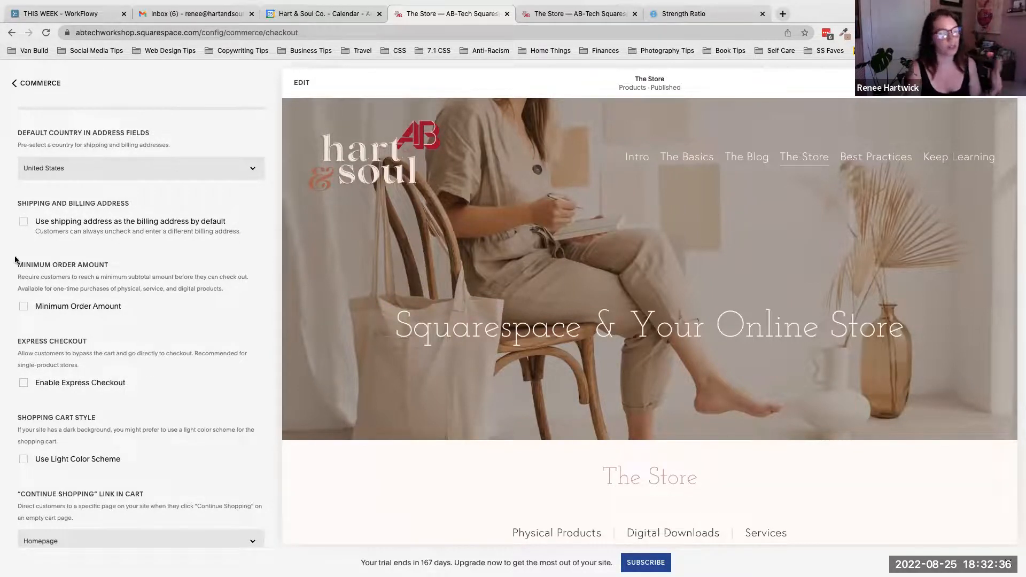
pyautogui.scroll(-1, 16, 261)
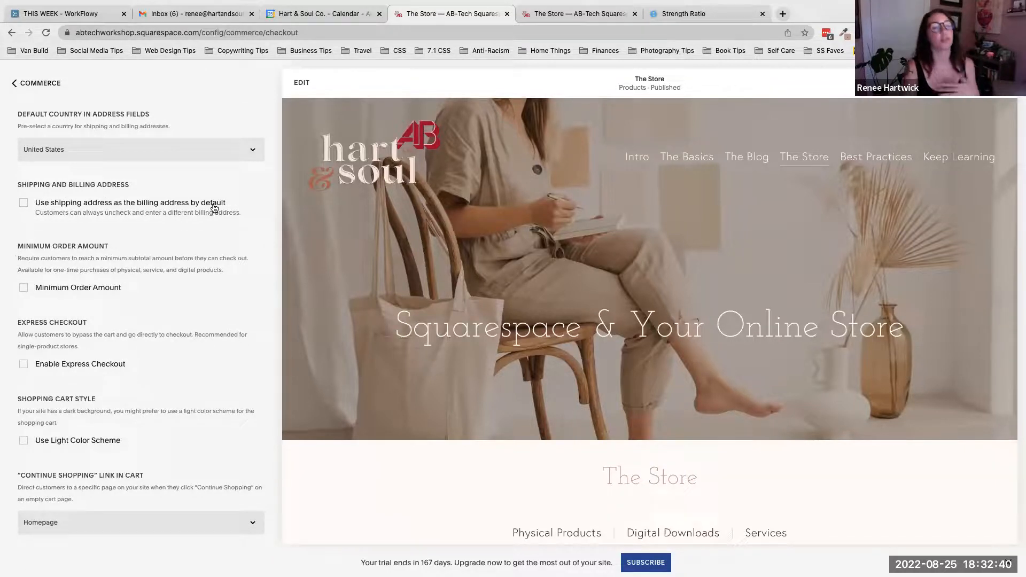
pyautogui.scroll(-3, 166, 300)
pyautogui.scroll(-1, 166, 301)
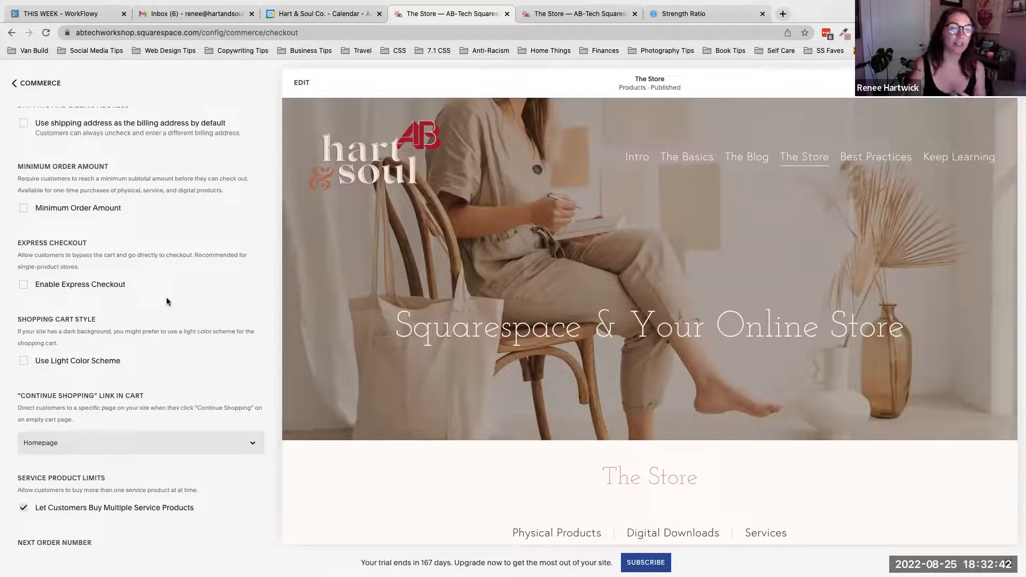
pyautogui.scroll(-2, 167, 302)
pyautogui.scroll(-1, 166, 300)
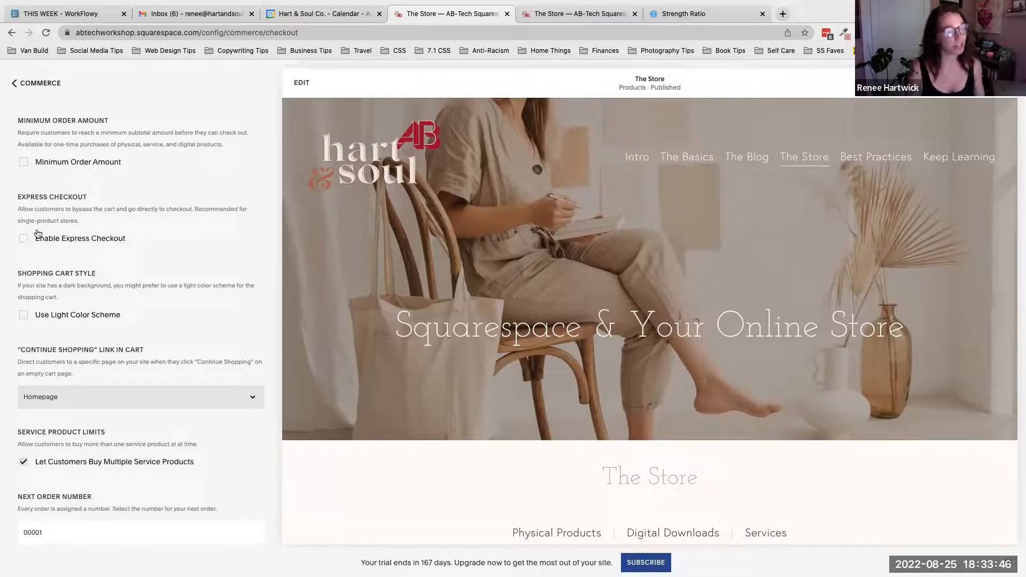
pyautogui.scroll(-1, 191, 247)
pyautogui.scroll(-5, 191, 247)
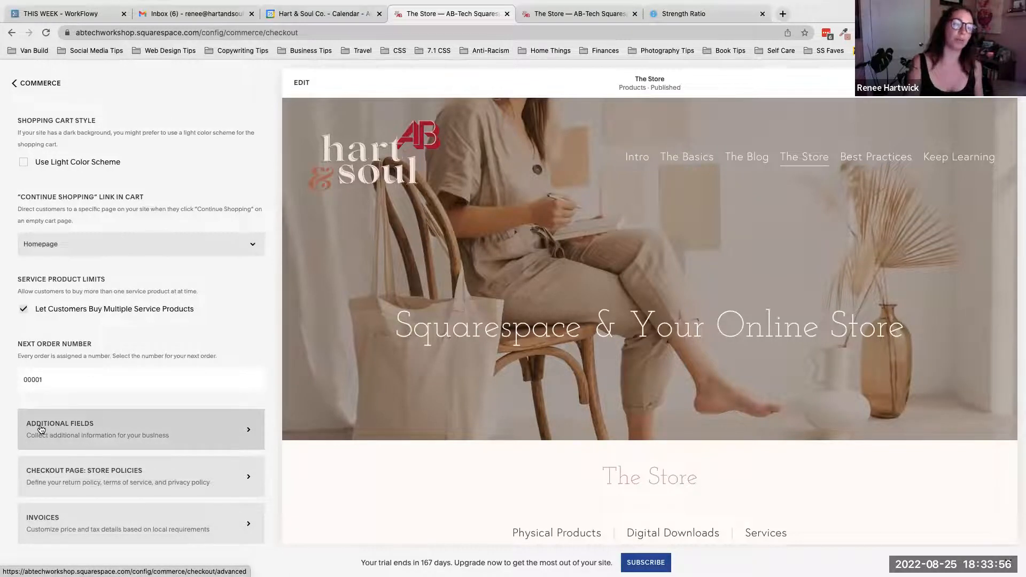
# Open the Additional Fields checkout settings and compare them with the Set Up list in the workshop's guide page.
pyautogui.click(143, 431)
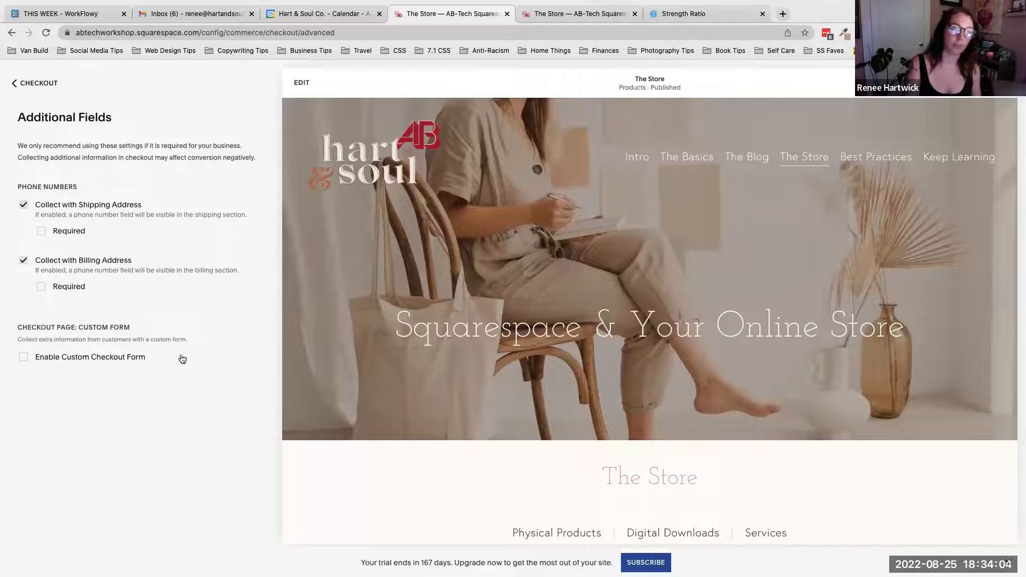
pyautogui.click(539, 9)
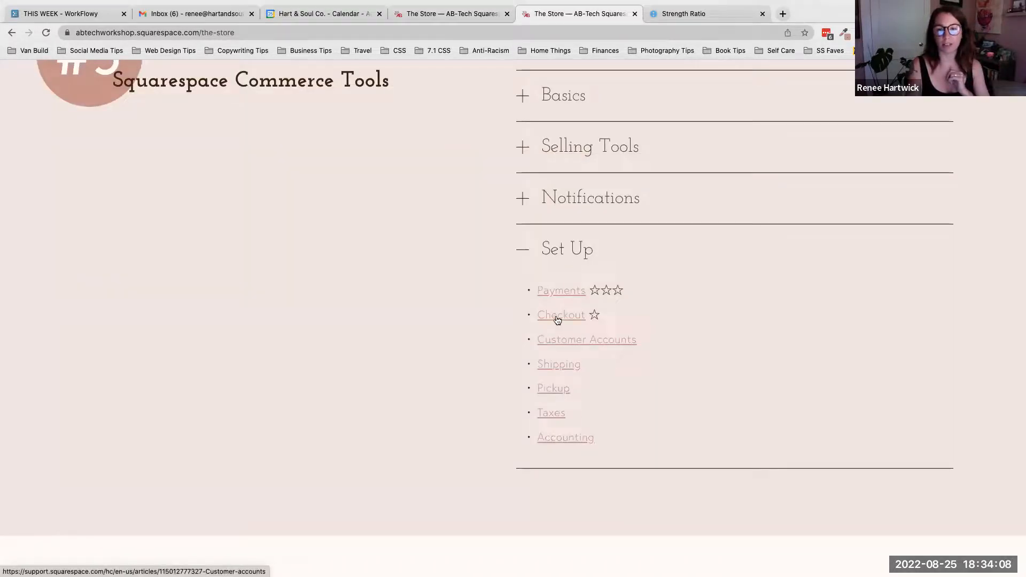
pyautogui.click(449, 13)
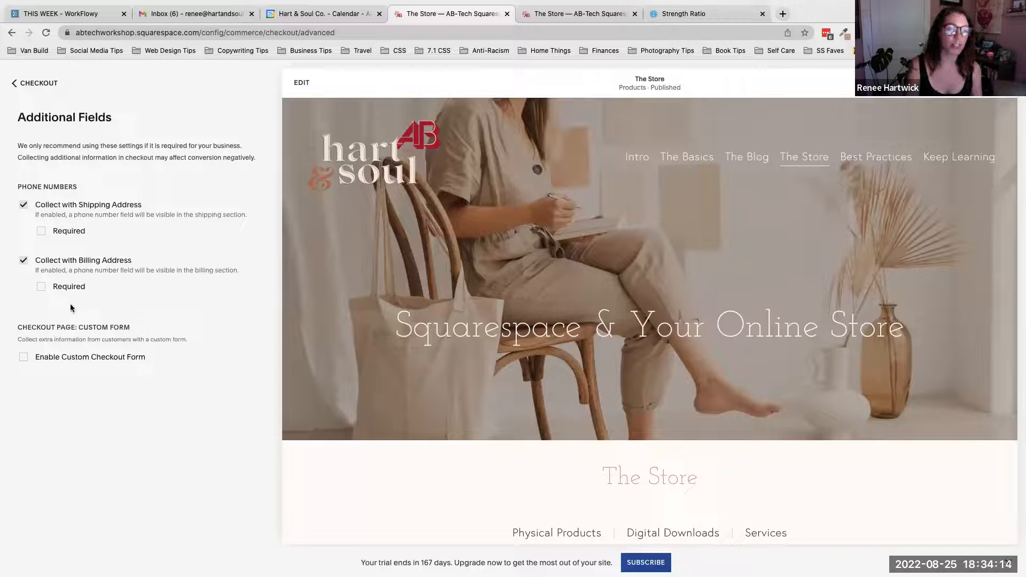
# Try enabling the custom checkout form, view its form editor, and discard the Additional Fields changes.
pyautogui.click(24, 359)
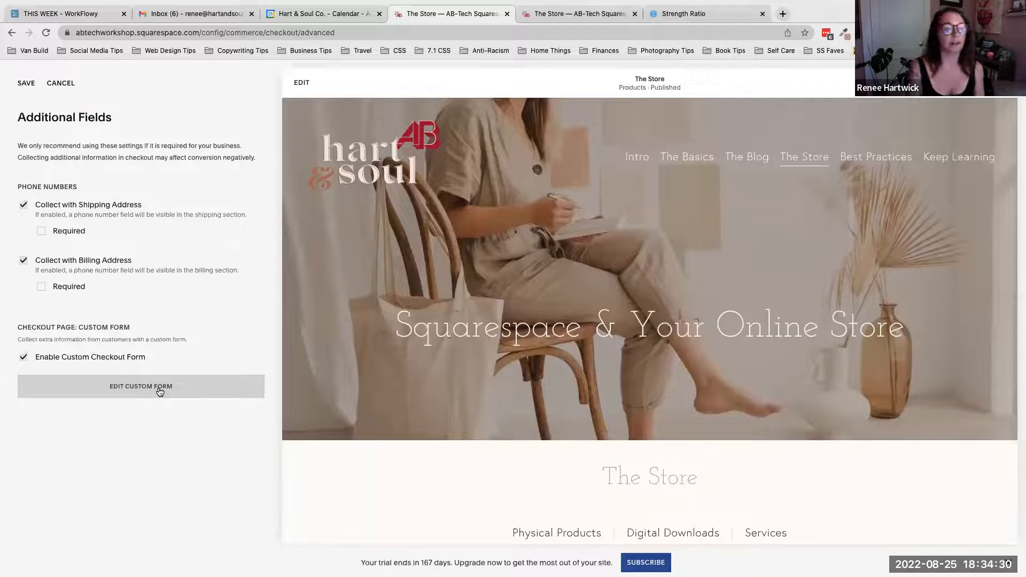
pyautogui.click(158, 387)
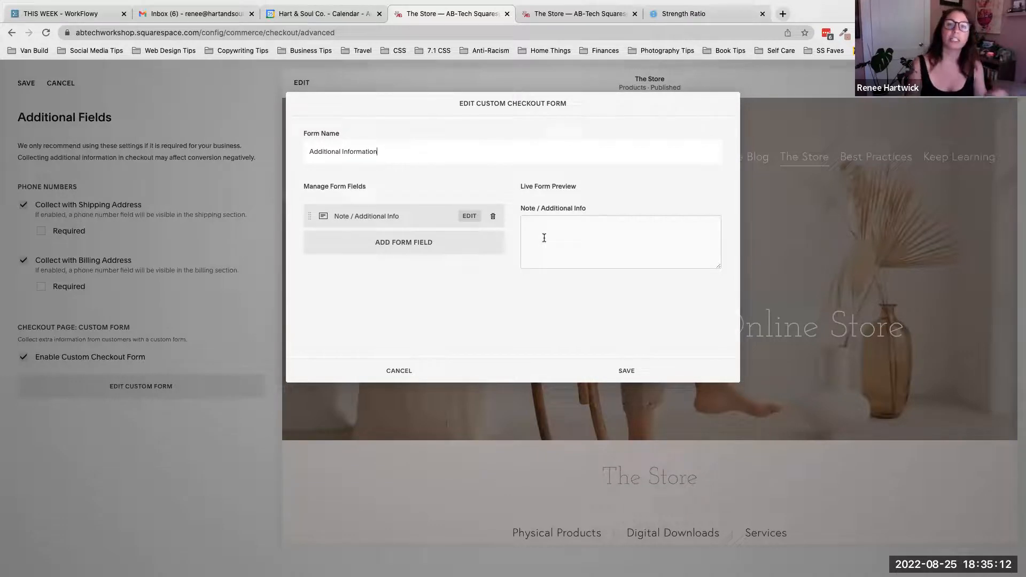
pyautogui.click(544, 238)
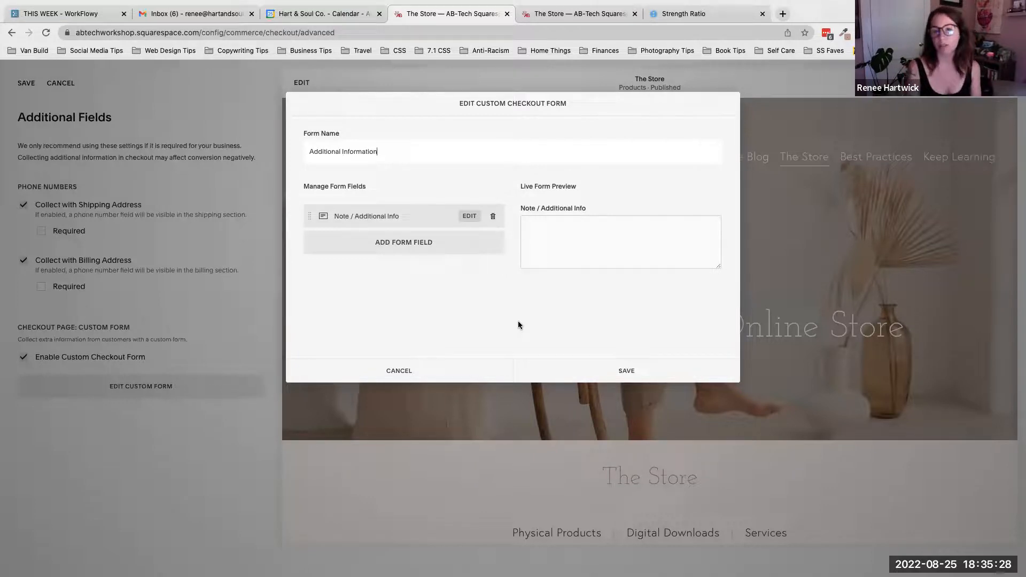
pyautogui.click(466, 377)
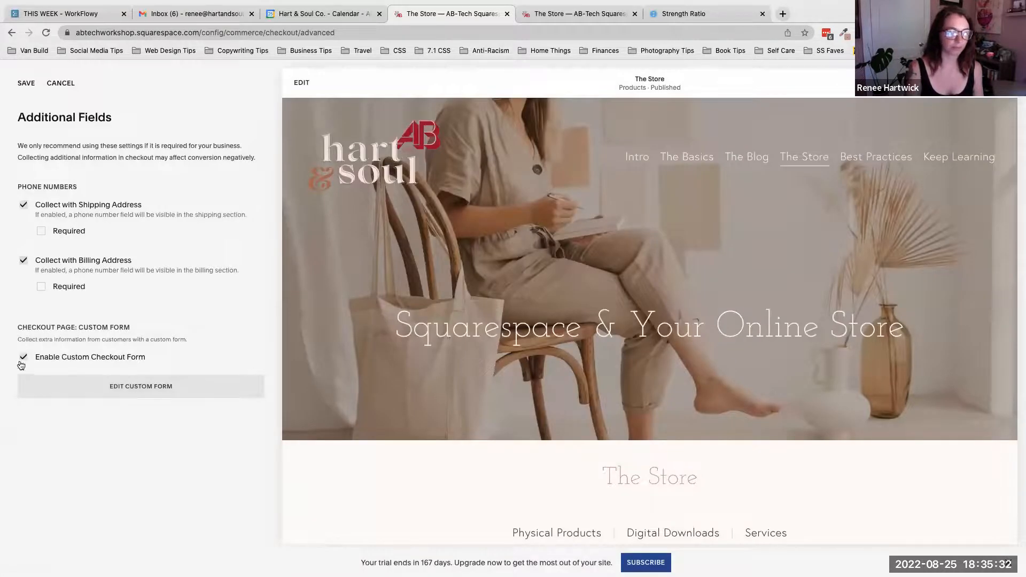
pyautogui.click(23, 358)
pyautogui.click(60, 84)
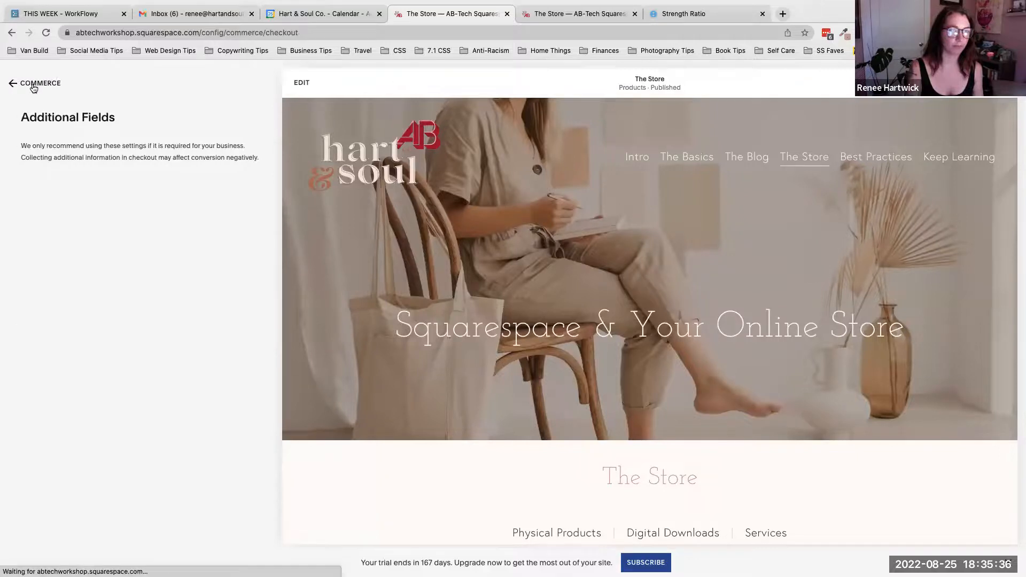
# Review the return policy, terms of service and privacy policy fields in the checkout Store Policies, and return to Checkout.
pyautogui.scroll(-1, 99, 241)
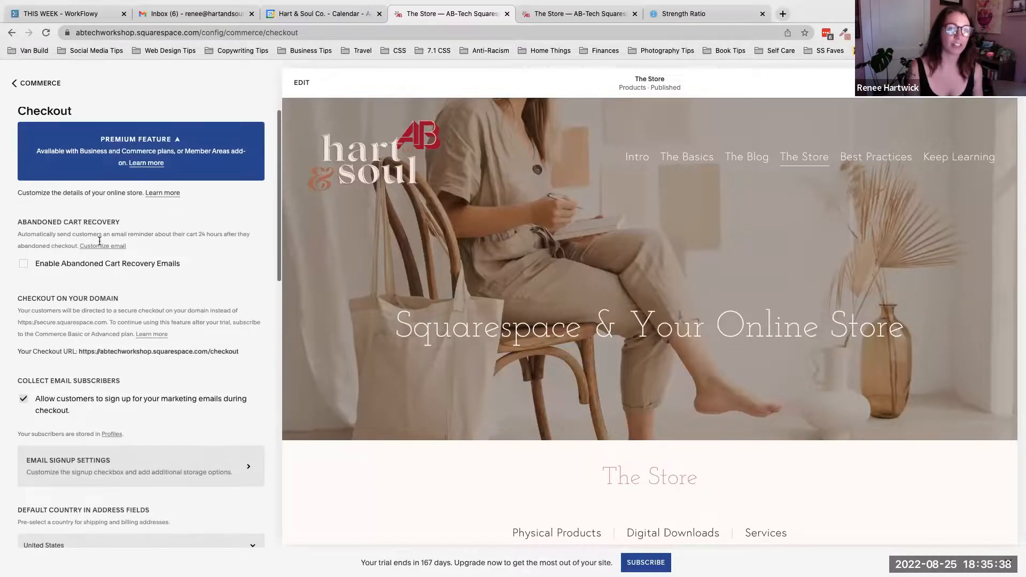
pyautogui.scroll(-12, 99, 241)
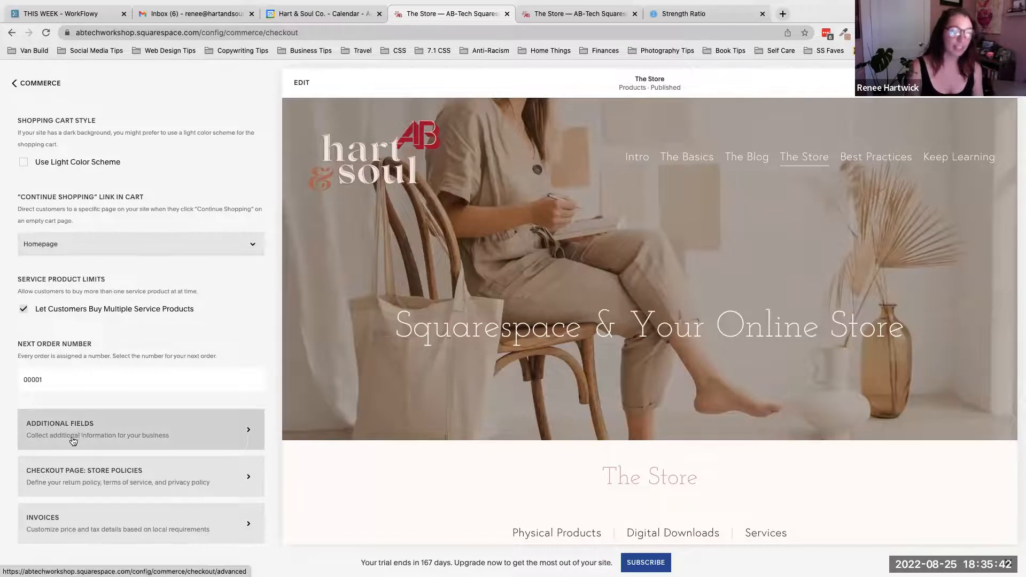
pyautogui.click(194, 475)
pyautogui.click(91, 215)
pyautogui.click(82, 303)
pyautogui.click(95, 407)
pyautogui.click(254, 110)
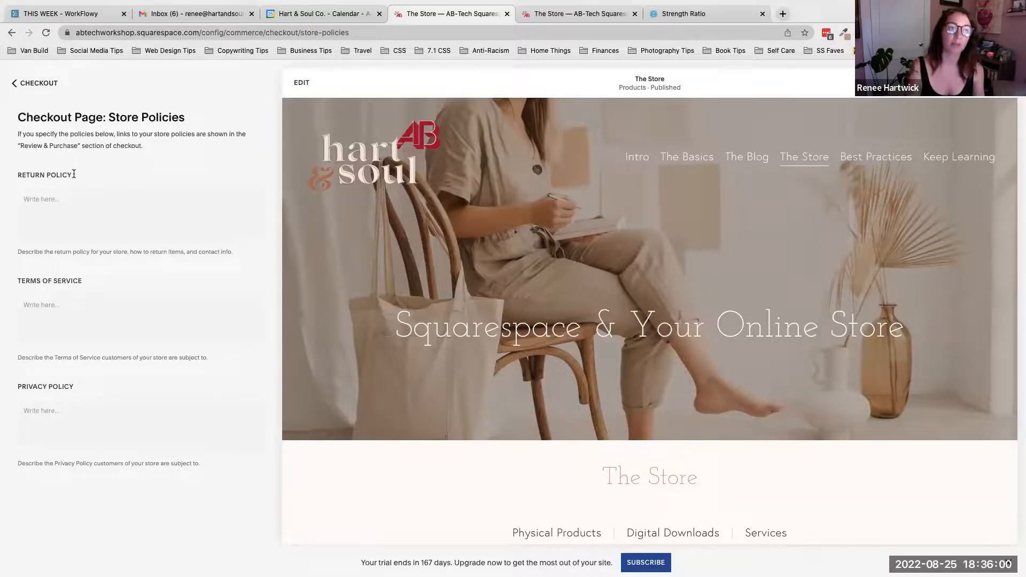
pyautogui.moveTo(77, 175); pyautogui.dragTo(18, 175)
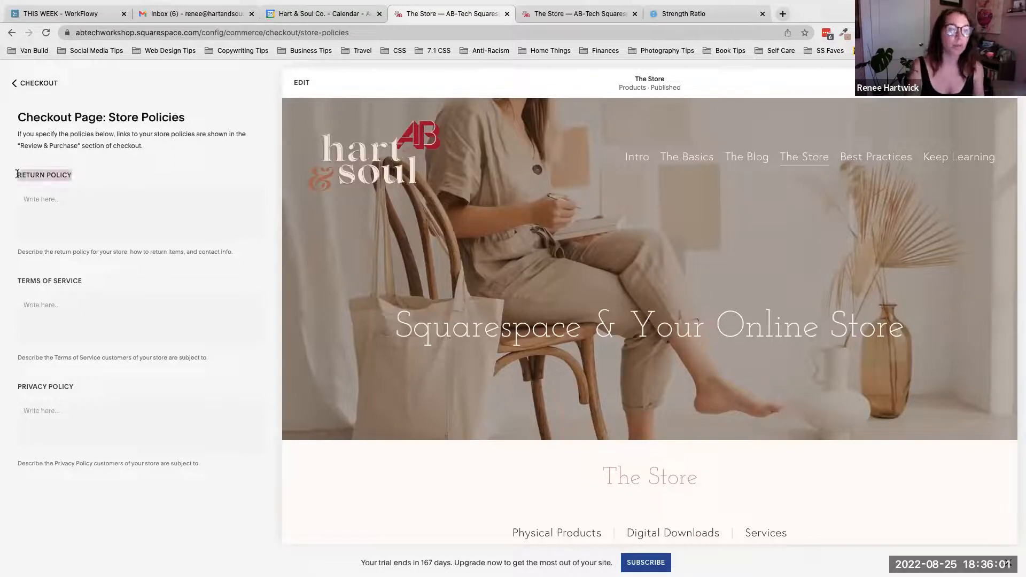
pyautogui.click(107, 170)
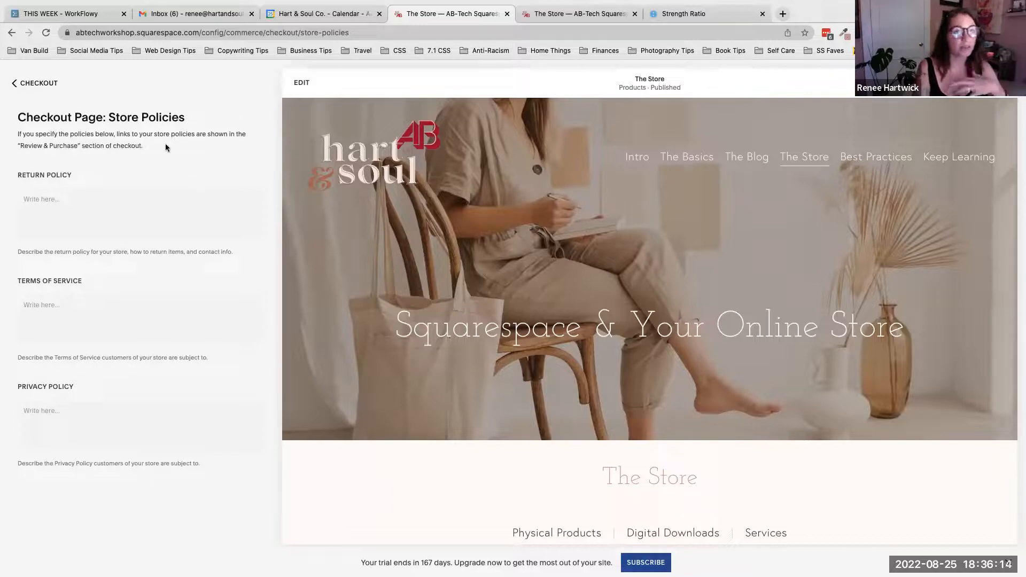
pyautogui.moveTo(117, 134); pyautogui.dragTo(225, 136)
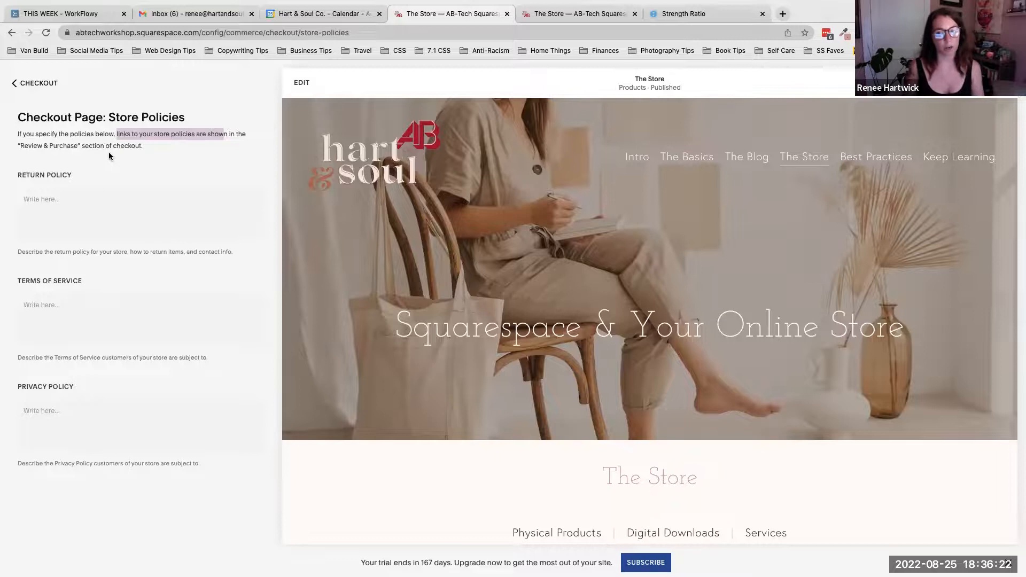
pyautogui.click(52, 86)
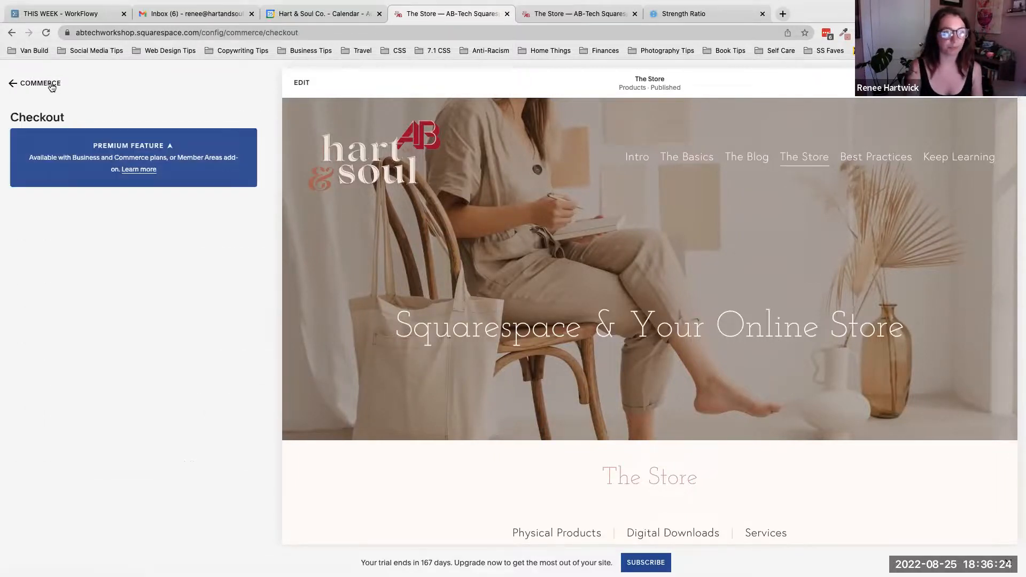
# Open the Invoices settings to review the price and tax detail options, and return to Checkout.
pyautogui.scroll(-7, 125, 218)
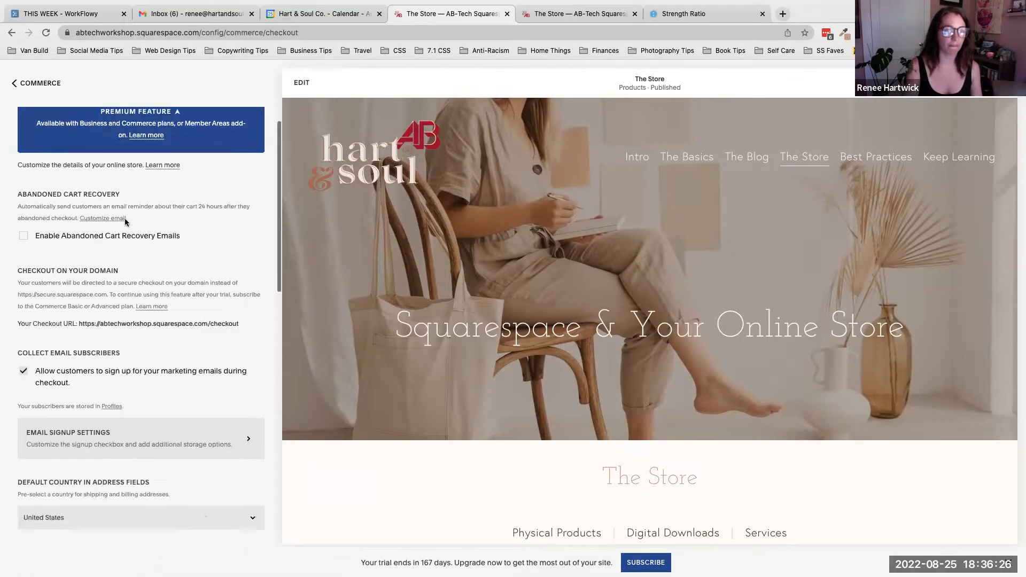
pyautogui.scroll(-6, 125, 219)
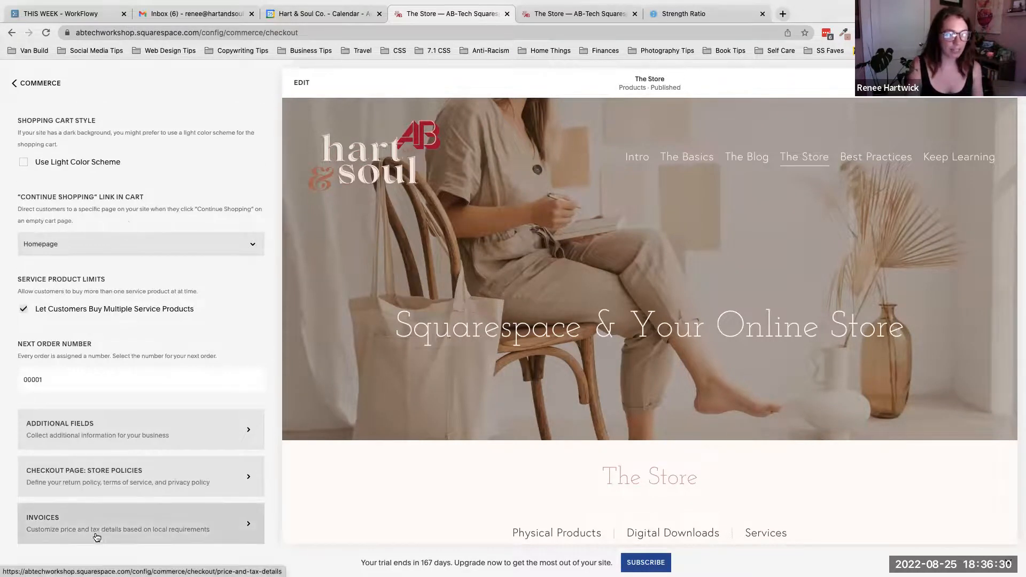
pyautogui.click(140, 516)
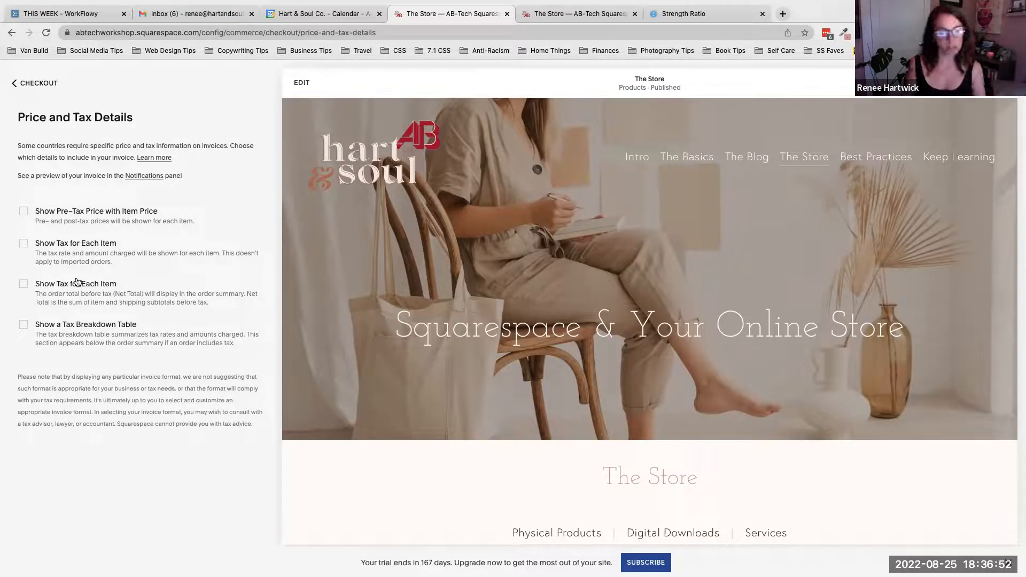
pyautogui.click(48, 83)
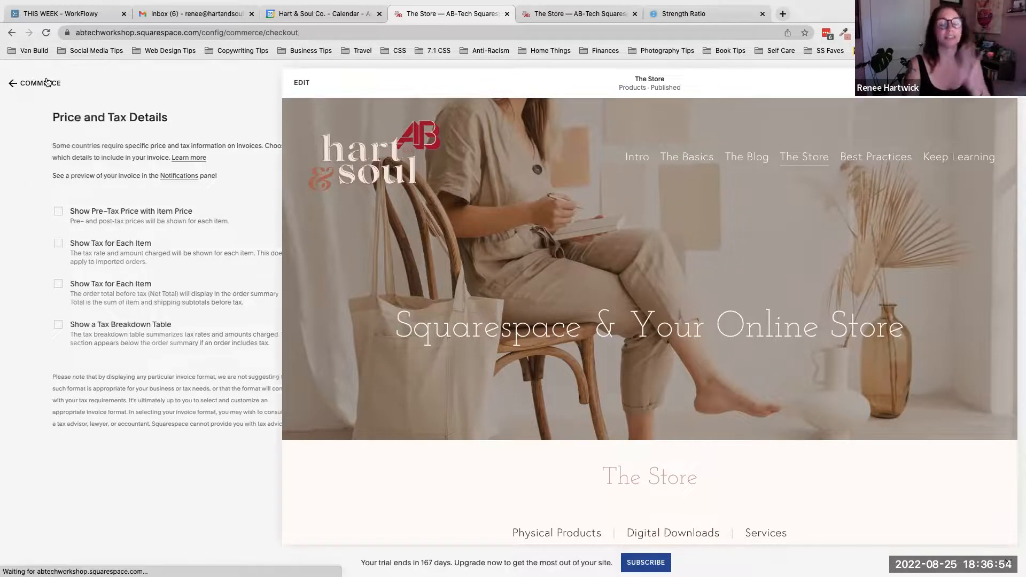
# Set the cart's "Continue Shopping" link to New Store, save the Checkout settings, and return to Commerce.
pyautogui.scroll(-4, 118, 185)
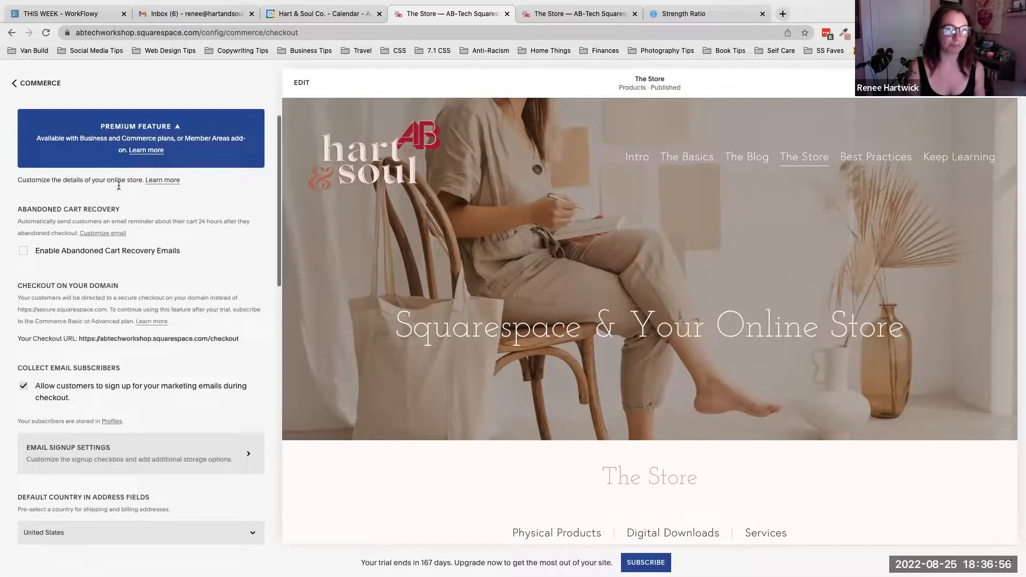
pyautogui.scroll(-1, 118, 185)
pyautogui.scroll(3, 118, 187)
pyautogui.scroll(-5, 118, 188)
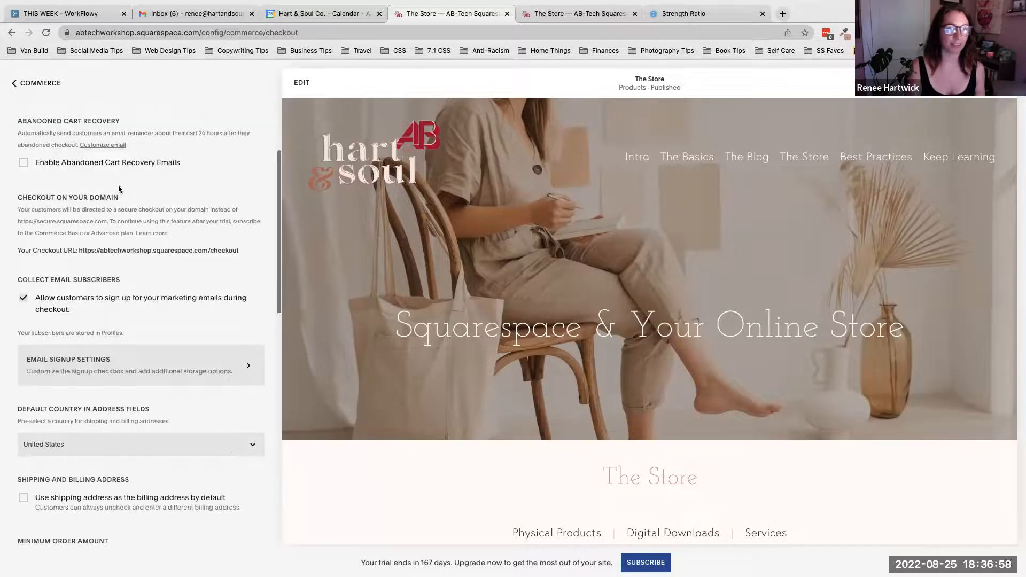
pyautogui.scroll(-7, 119, 189)
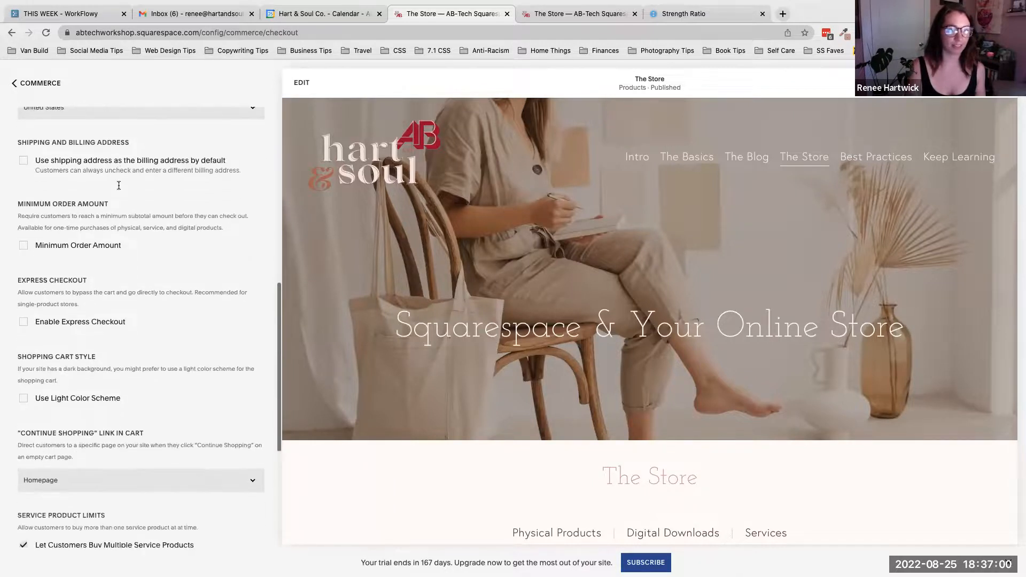
pyautogui.scroll(-1, 120, 190)
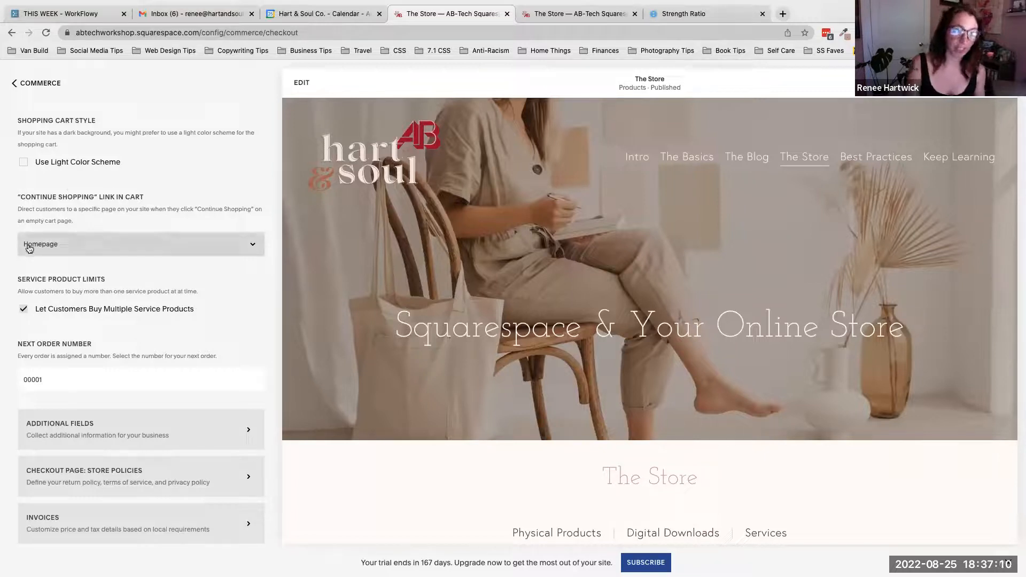
pyautogui.click(239, 249)
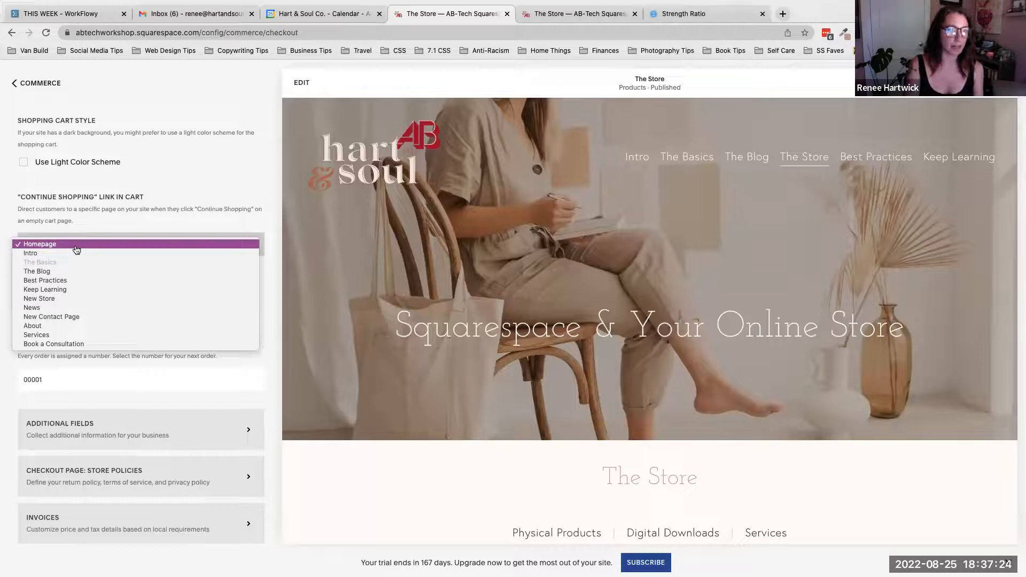
pyautogui.click(61, 303)
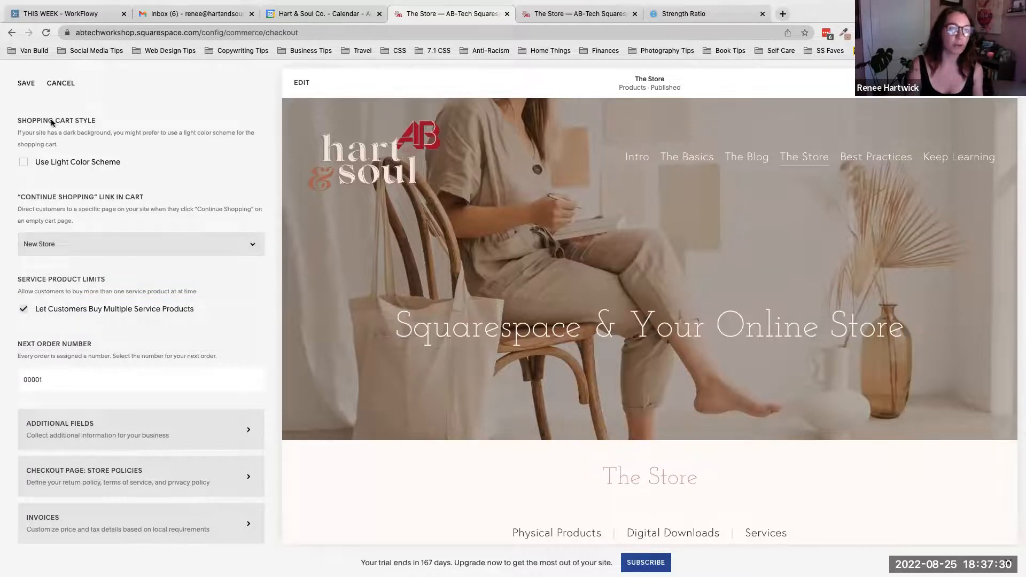
pyautogui.click(26, 84)
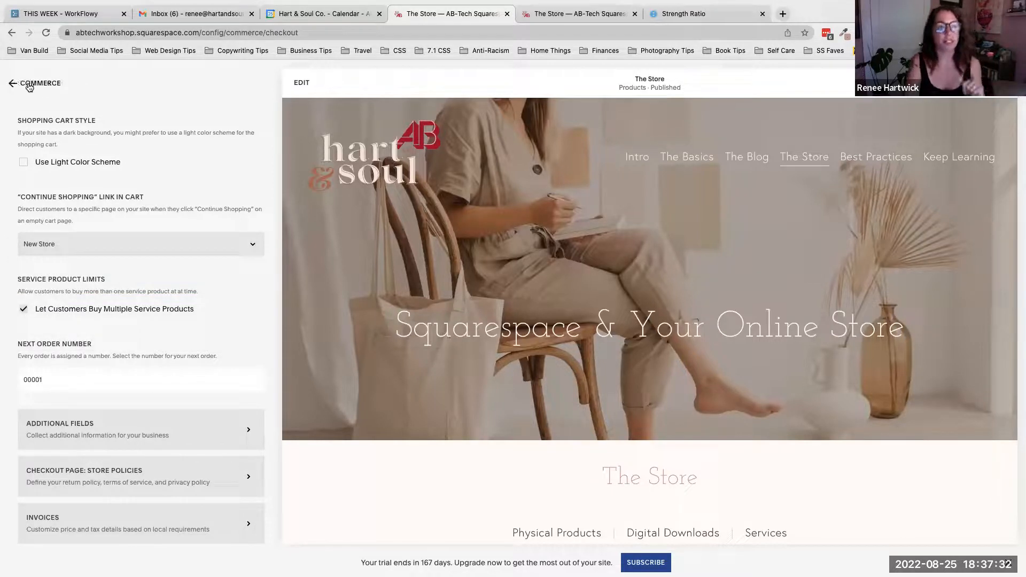
pyautogui.click(29, 84)
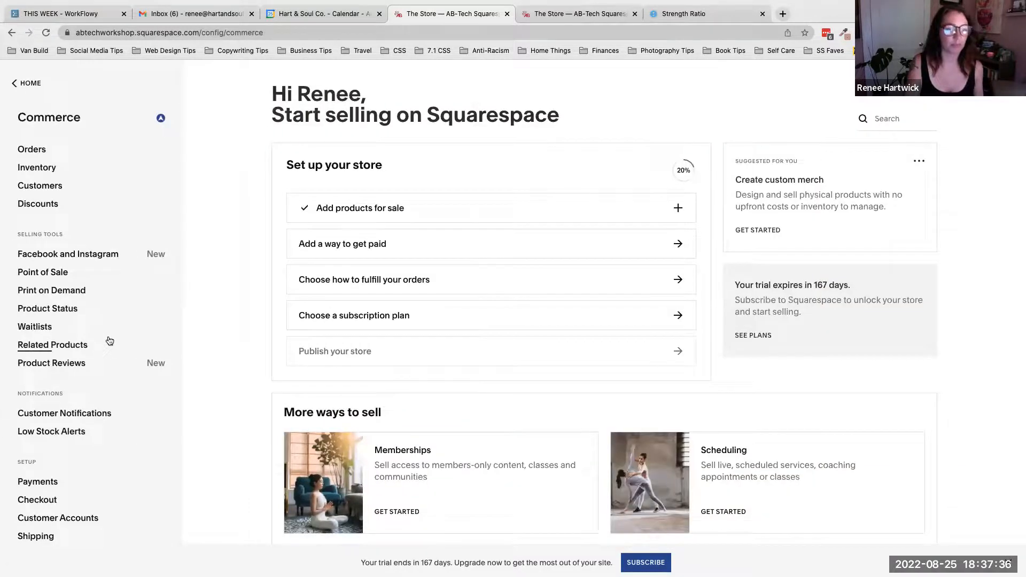
# View the Customer Accounts setup page and return to Commerce.
pyautogui.scroll(-3, 110, 341)
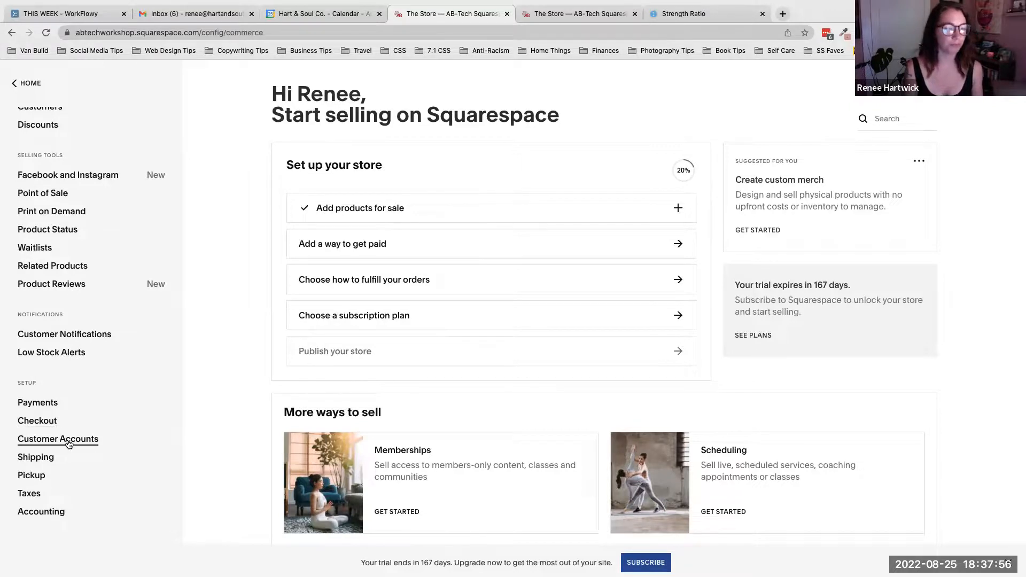
pyautogui.click(68, 441)
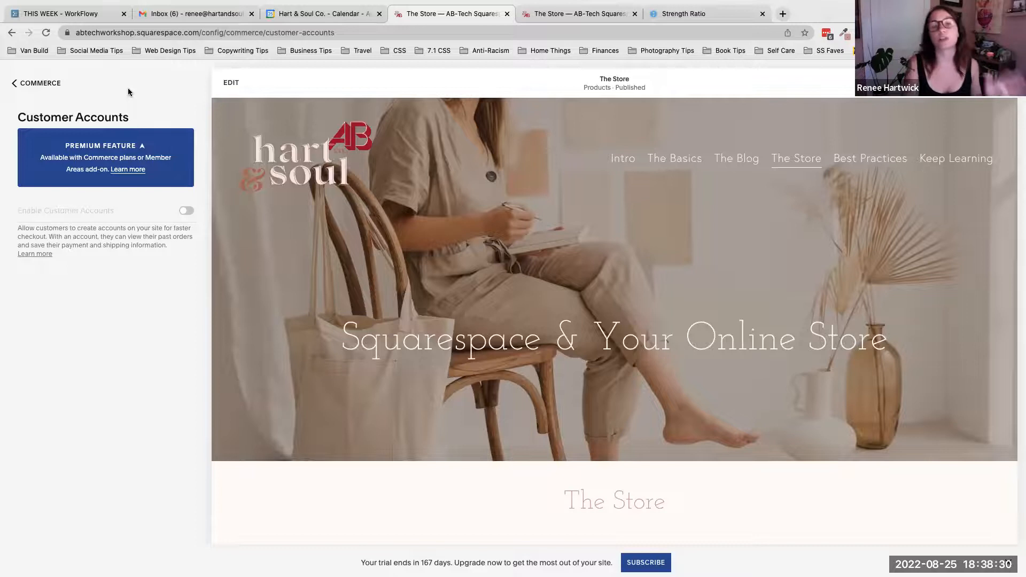
pyautogui.click(51, 85)
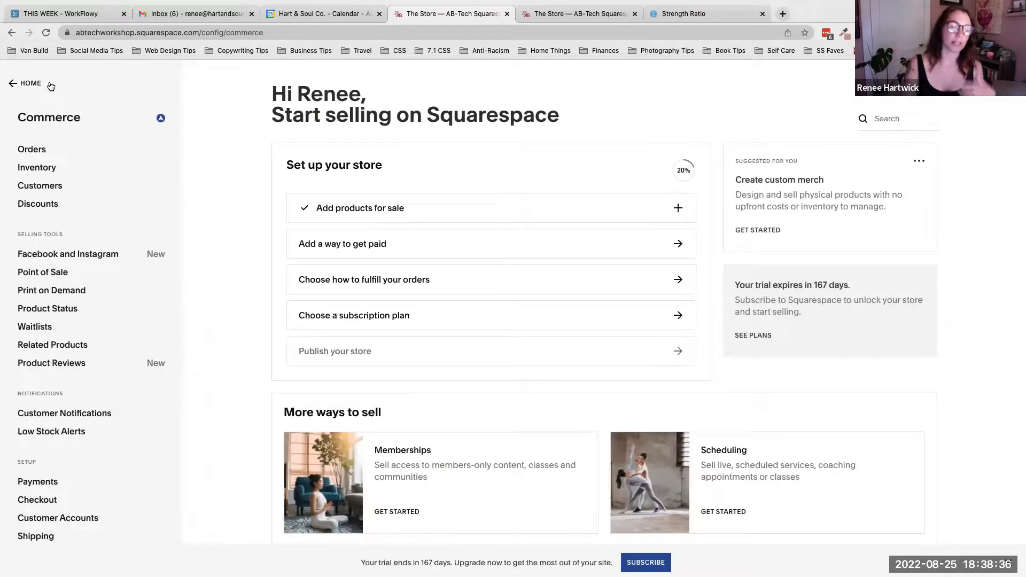
# Open the Shipping settings, start a Flat Rate shipping option, and look over its Formula and Shipping Zones settings.
pyautogui.scroll(-3, 57, 178)
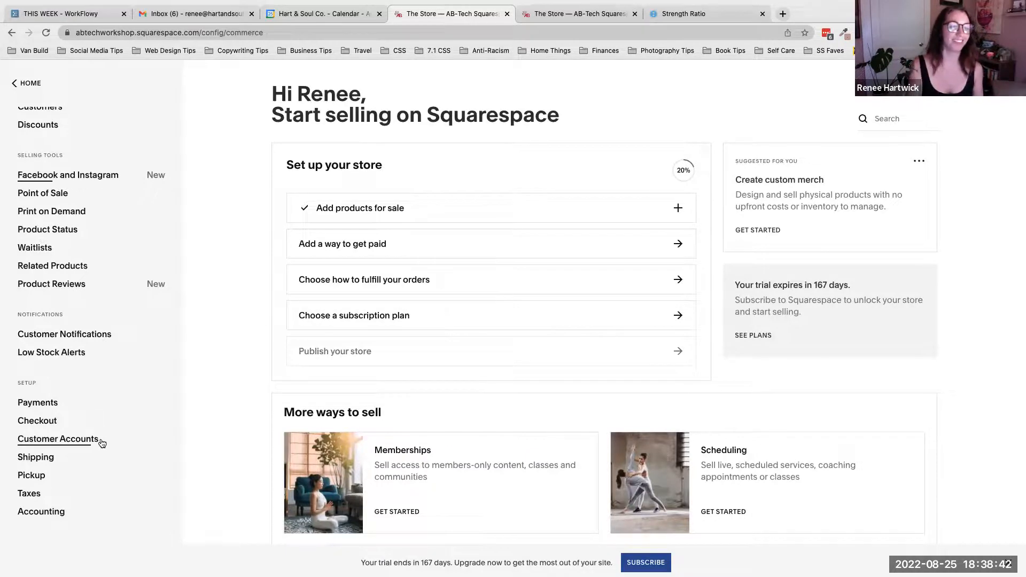
pyautogui.click(35, 460)
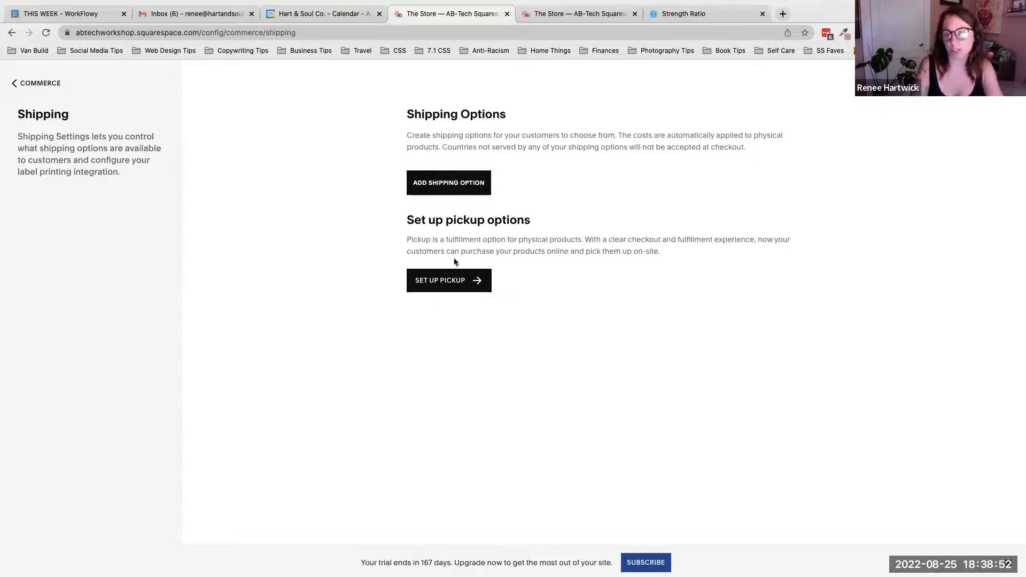
pyautogui.click(457, 190)
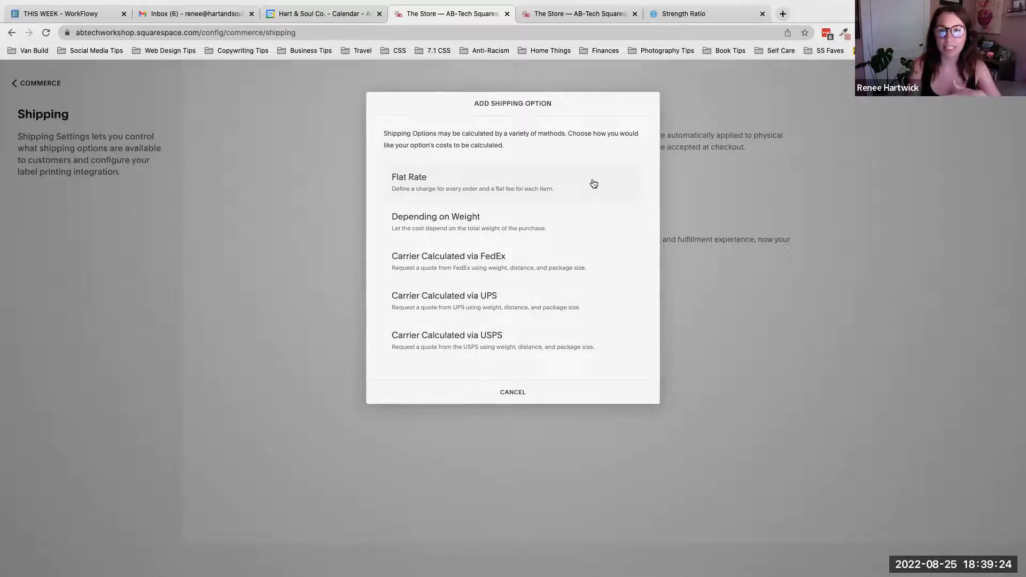
pyautogui.click(581, 191)
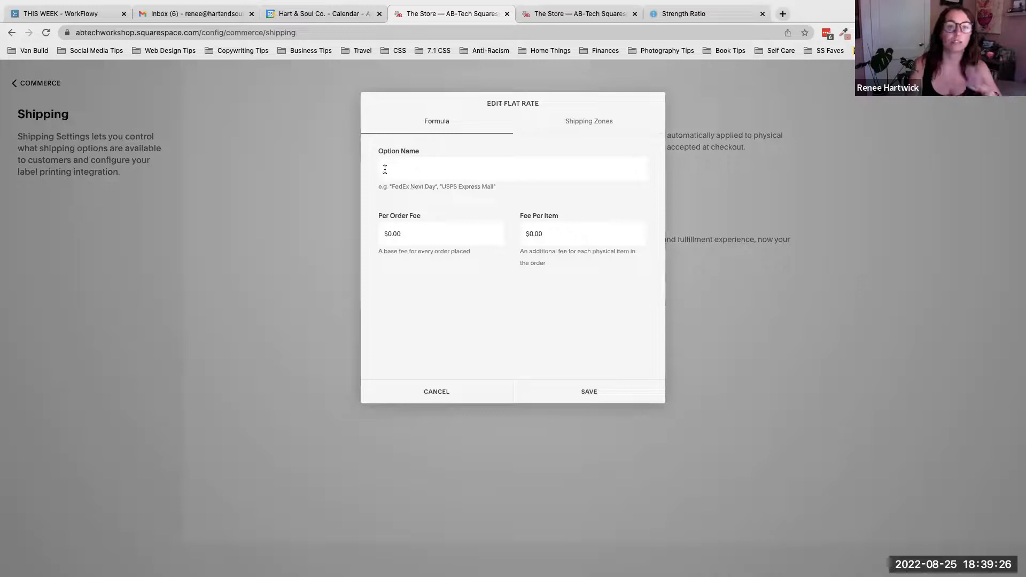
pyautogui.click(588, 123)
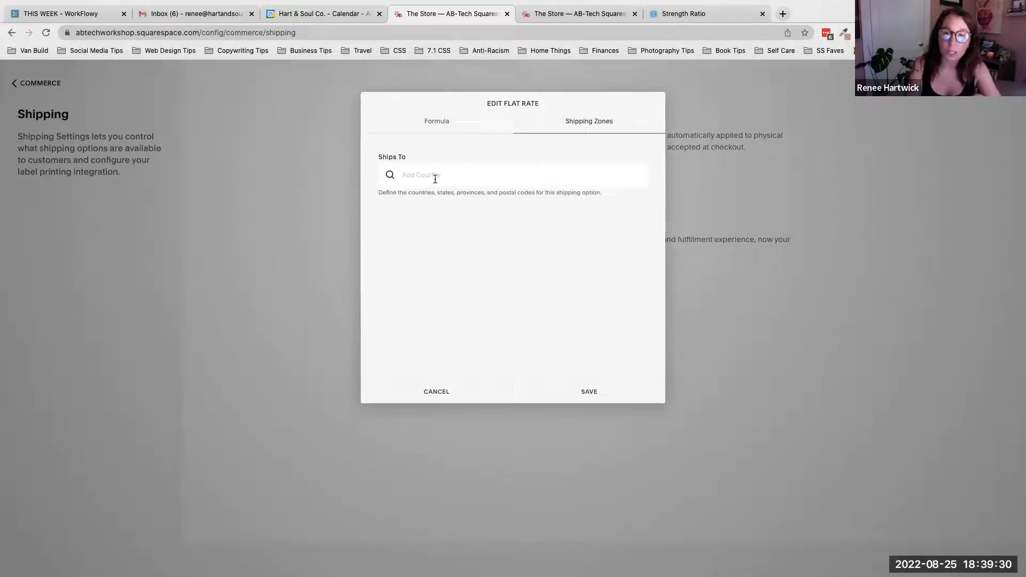
pyautogui.click(435, 122)
# Open the Shipping help articles from the workshop guide's Set Up list and return to the flat rate form.
pyautogui.click(543, 14)
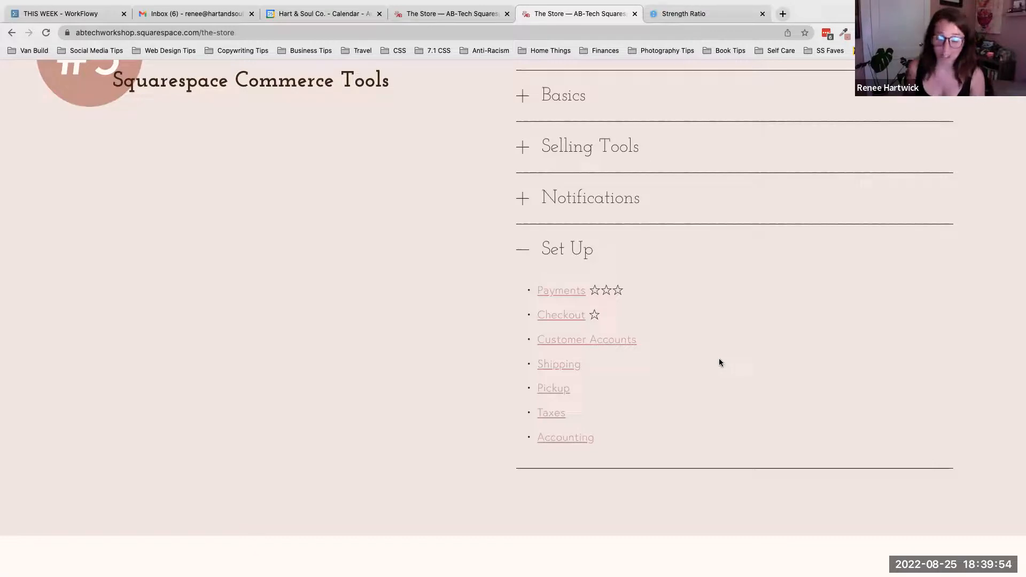
pyautogui.click(559, 366)
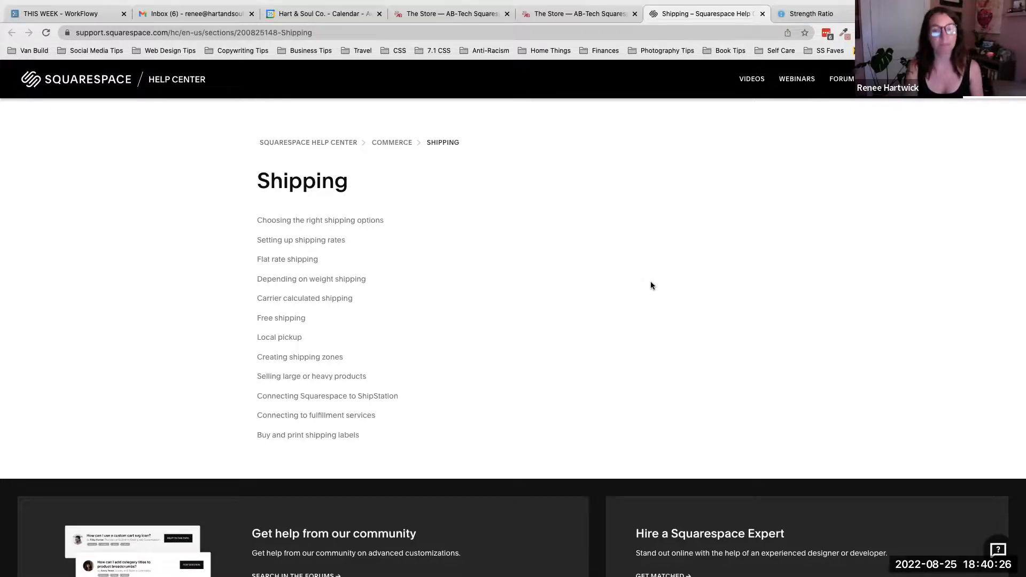
pyautogui.click(482, 16)
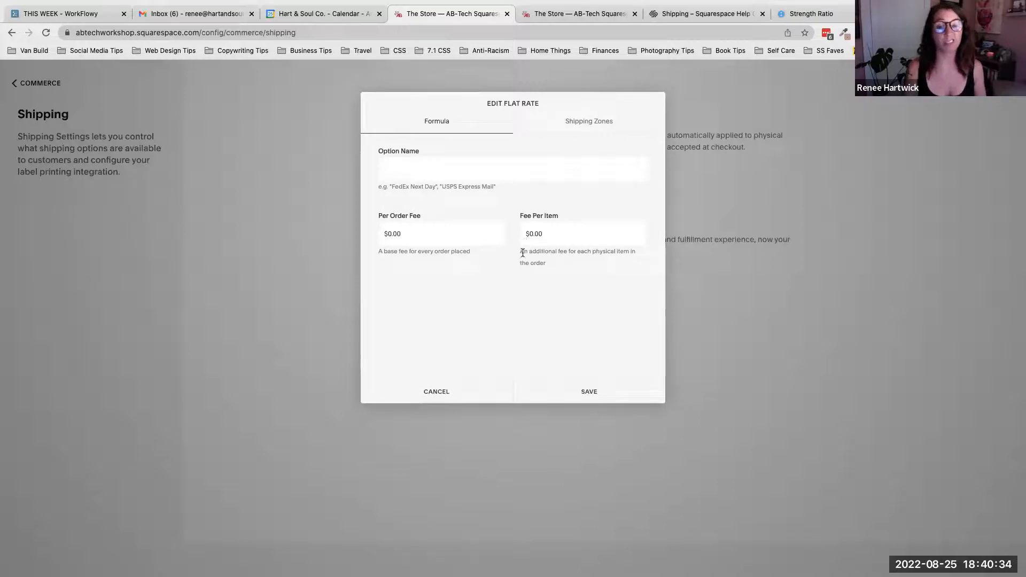
# Go back to the workshop's guide site and view the learning resources on its Keep Learning page.
pyautogui.click(587, 15)
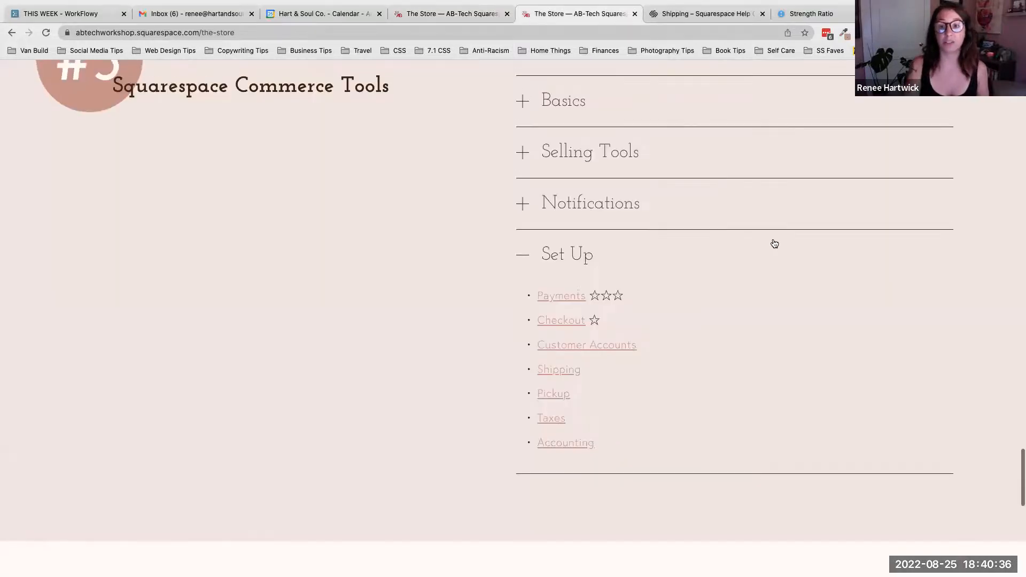
pyautogui.scroll(2, 773, 243)
pyautogui.scroll(-1, 773, 243)
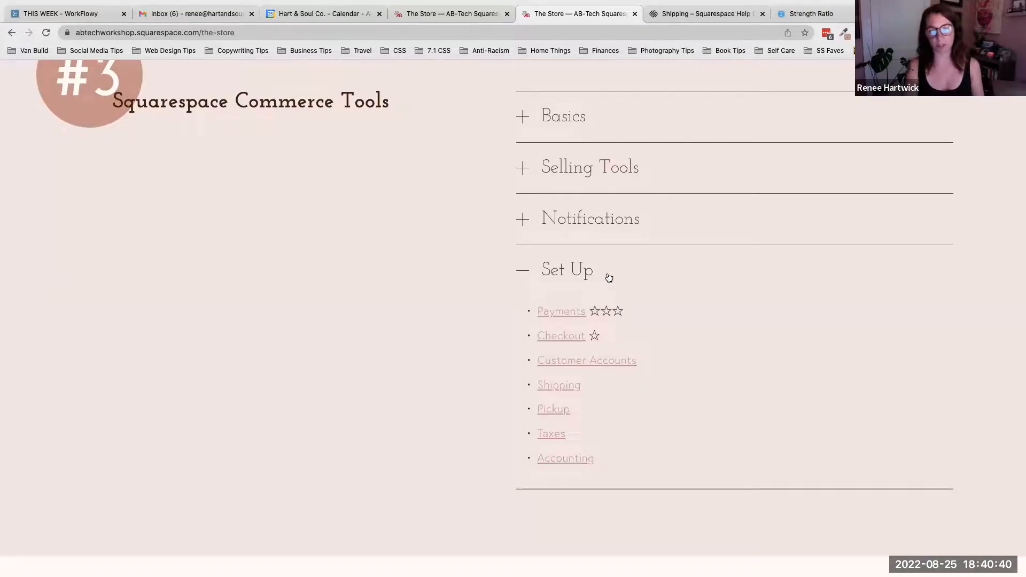
pyautogui.scroll(20, 608, 276)
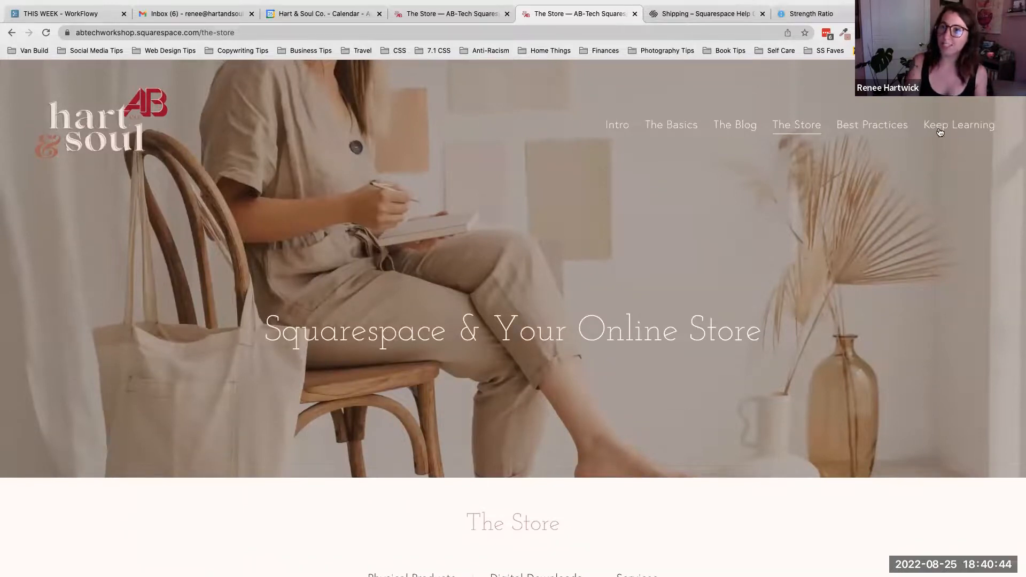
pyautogui.click(962, 128)
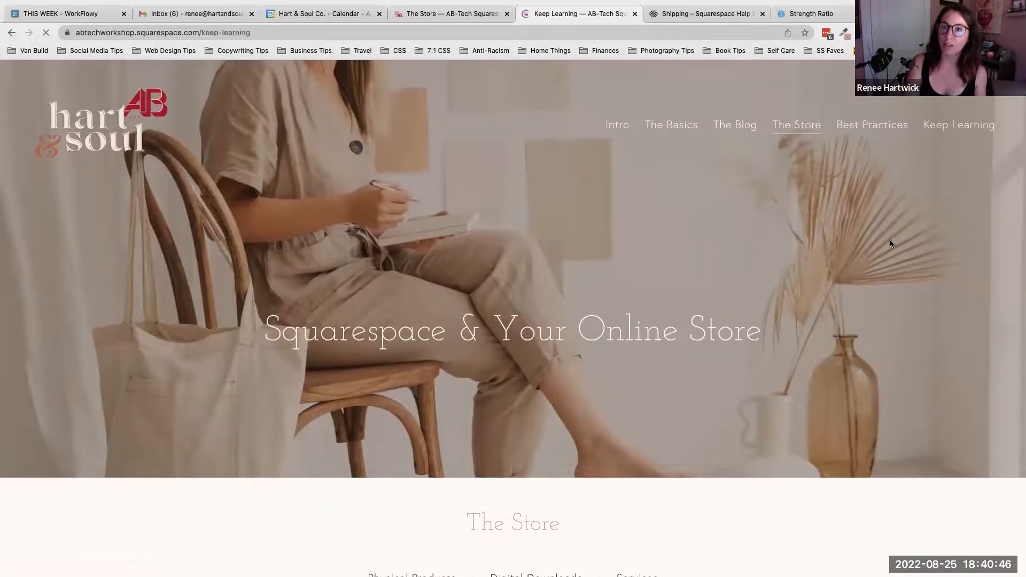
pyautogui.scroll(-10, 635, 306)
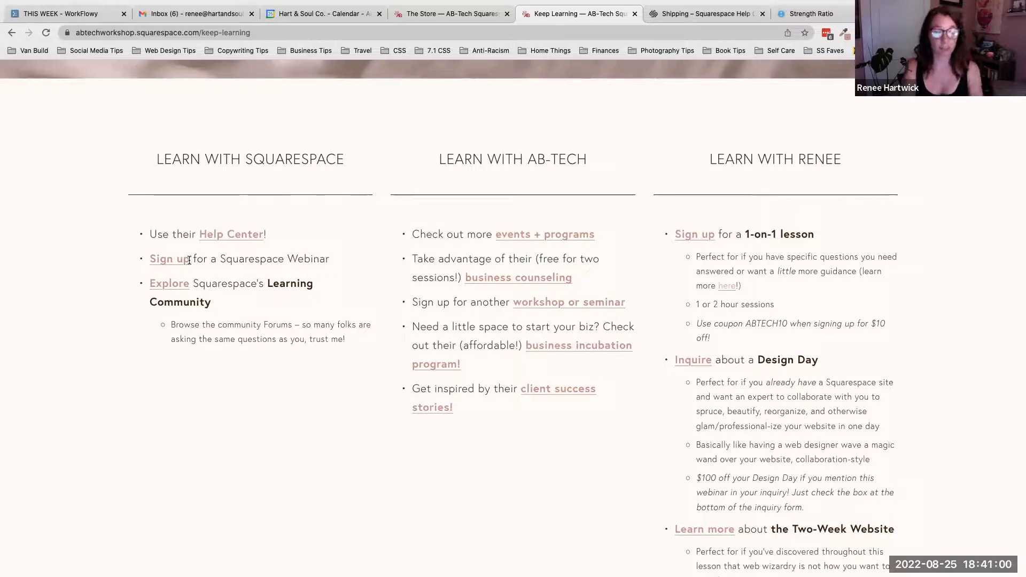
# Open Squarespace's Learning Community from the Keep Learning page and look through its Webinars, Squarespace Forum, and Guides & Videos sections.
pyautogui.click(172, 283)
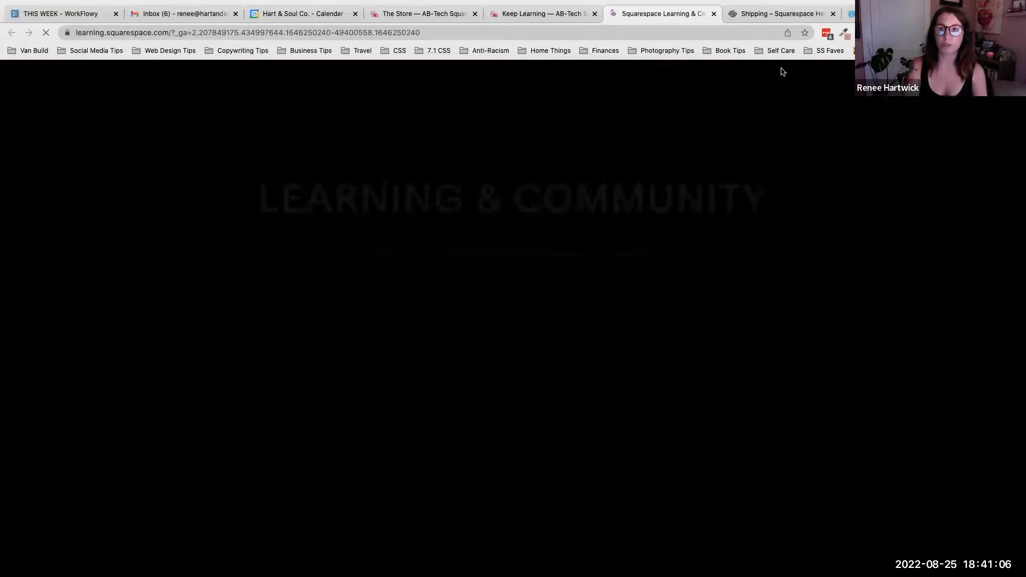
pyautogui.scroll(-10, 641, 208)
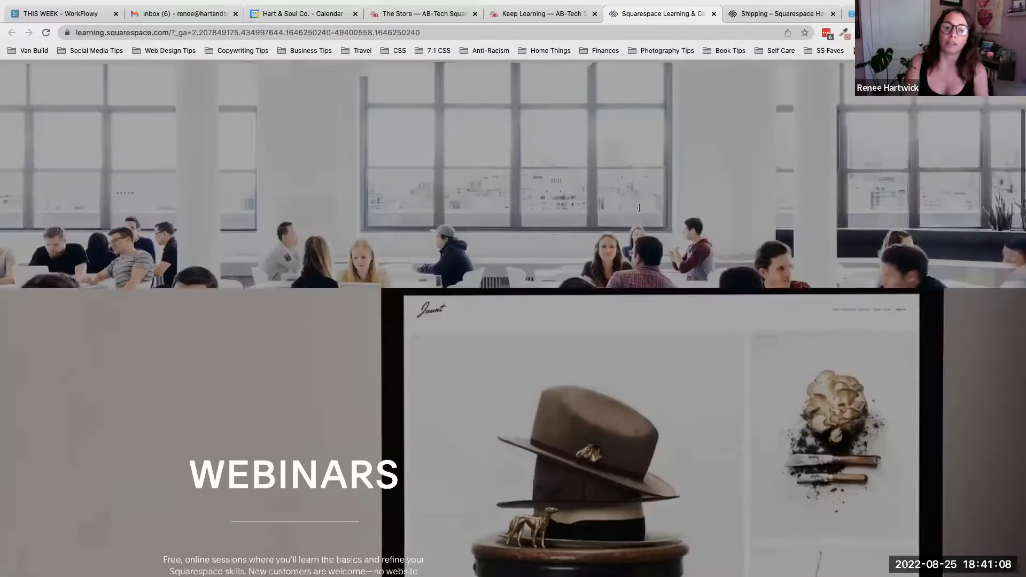
pyautogui.scroll(-10, 640, 210)
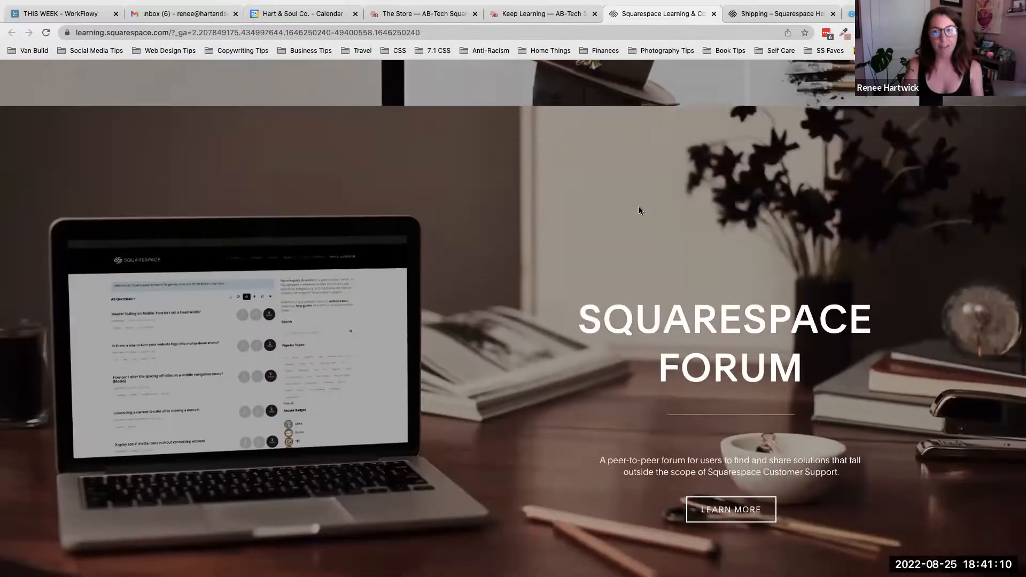
pyautogui.scroll(-1, 639, 211)
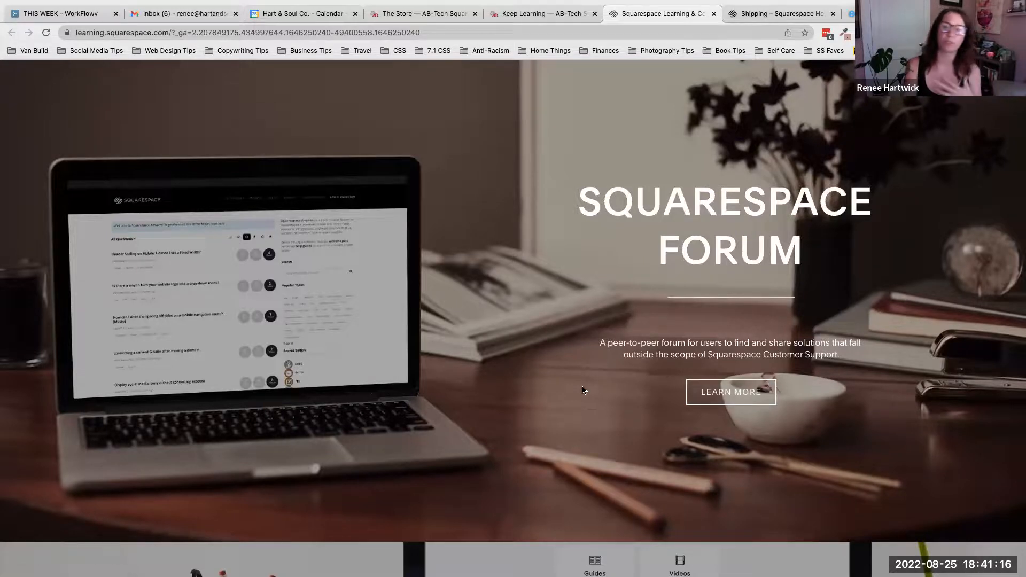
pyautogui.scroll(-6, 582, 390)
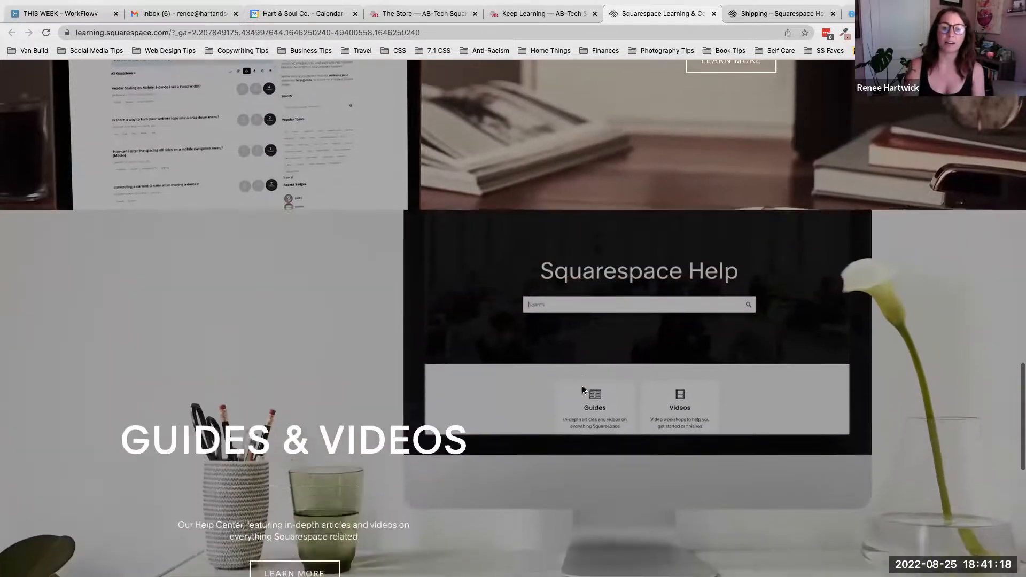
pyautogui.scroll(-4, 582, 390)
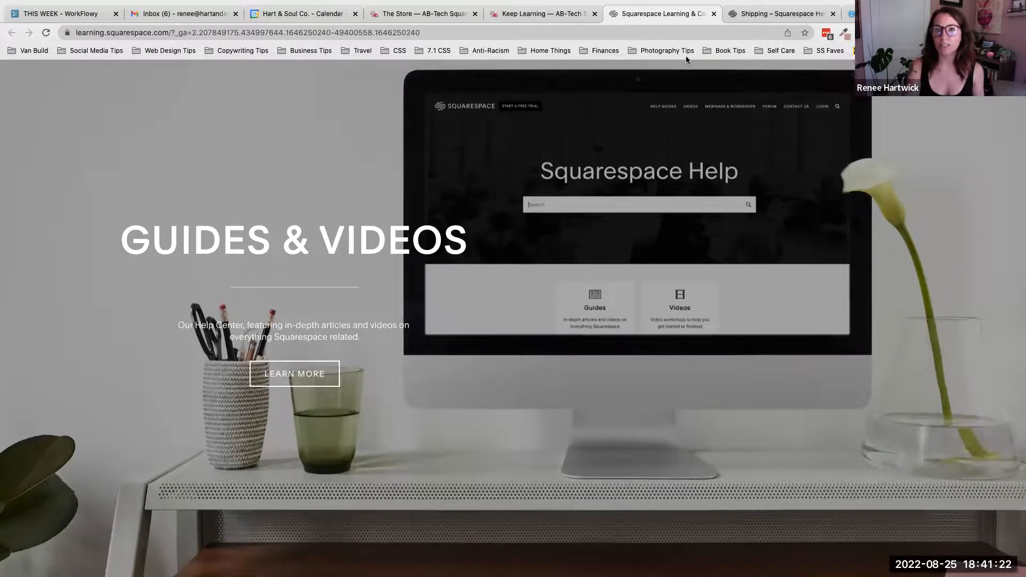
# Return to the workshop guide site and view the Squarespace Commerce Tools section on The Store page.
pyautogui.click(555, 15)
pyautogui.scroll(10, 739, 289)
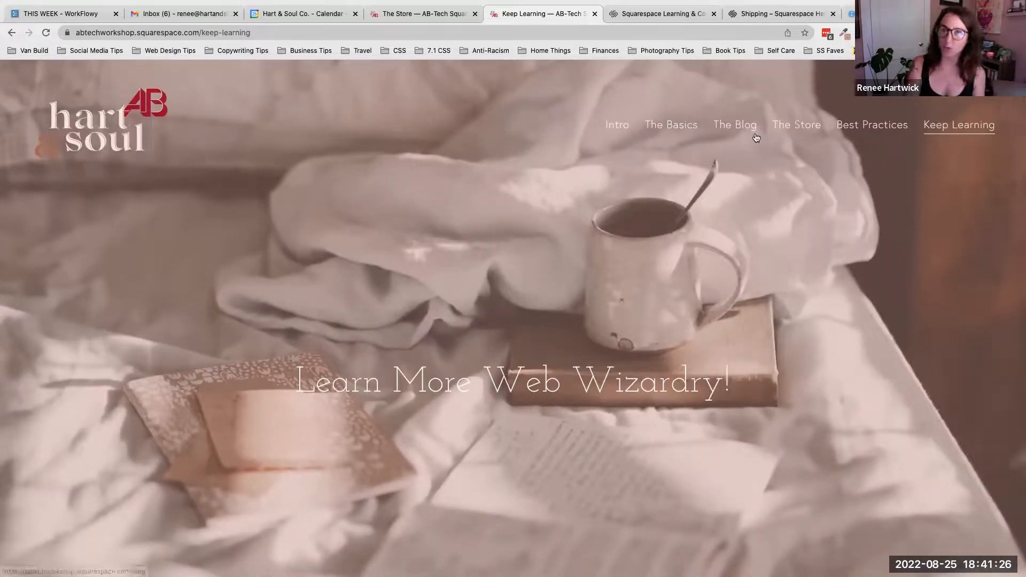
pyautogui.click(793, 128)
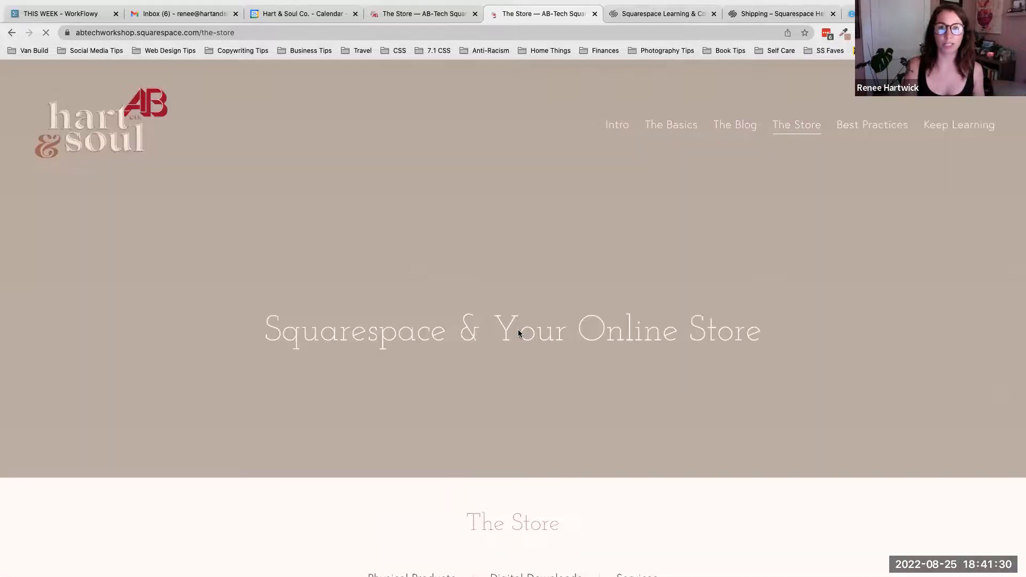
pyautogui.scroll(-15, 519, 333)
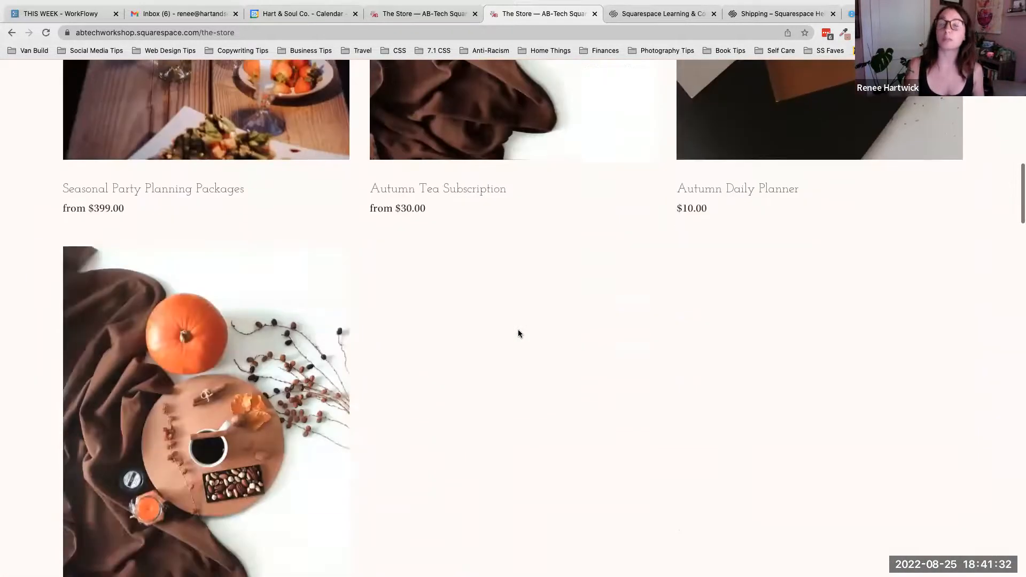
pyautogui.scroll(-20, 518, 333)
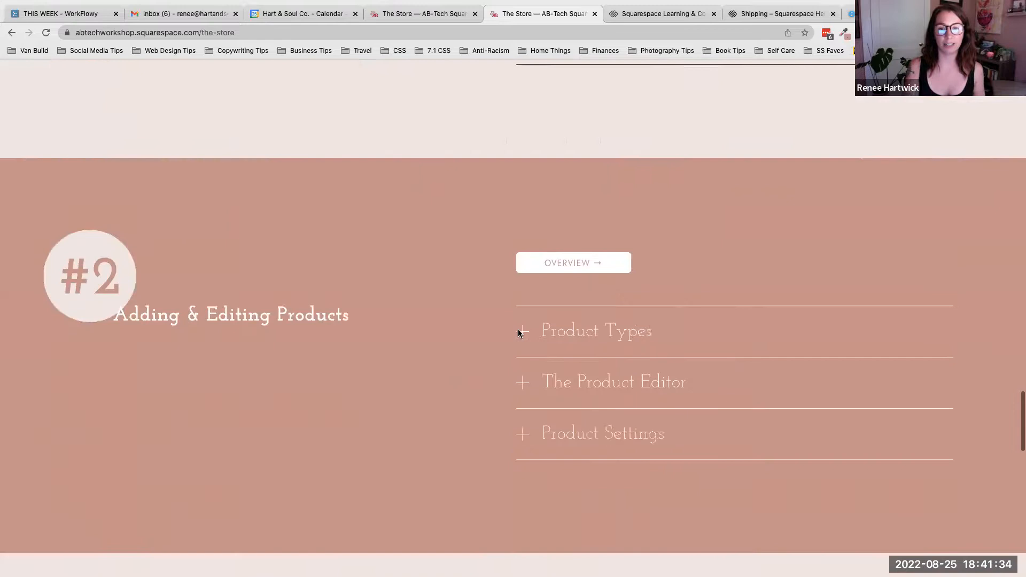
pyautogui.scroll(-10, 518, 333)
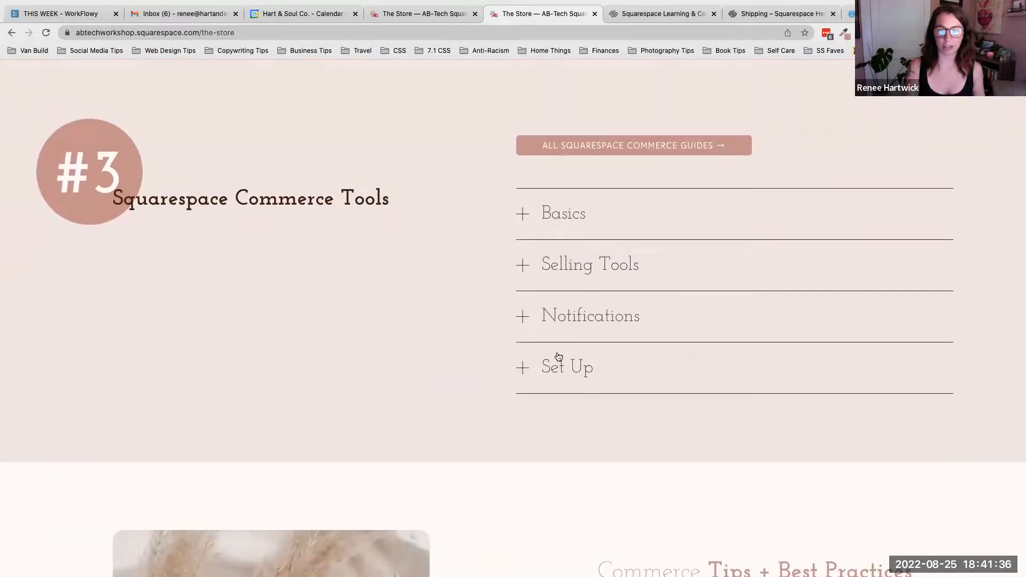
# Cancel the unsaved flat rate shipping form and return to the Commerce setup options.
pyautogui.click(413, 12)
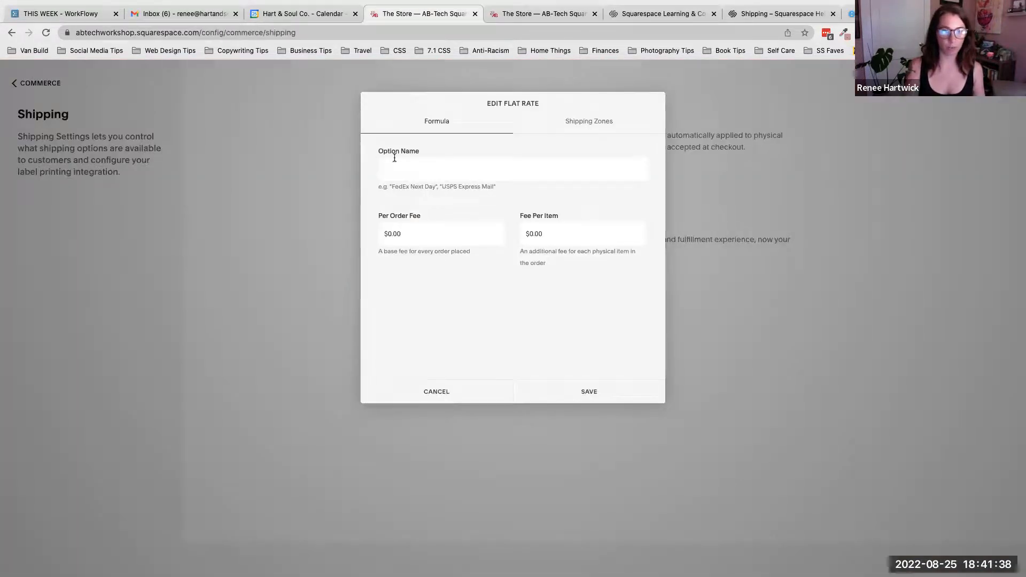
pyautogui.click(435, 392)
pyautogui.click(34, 82)
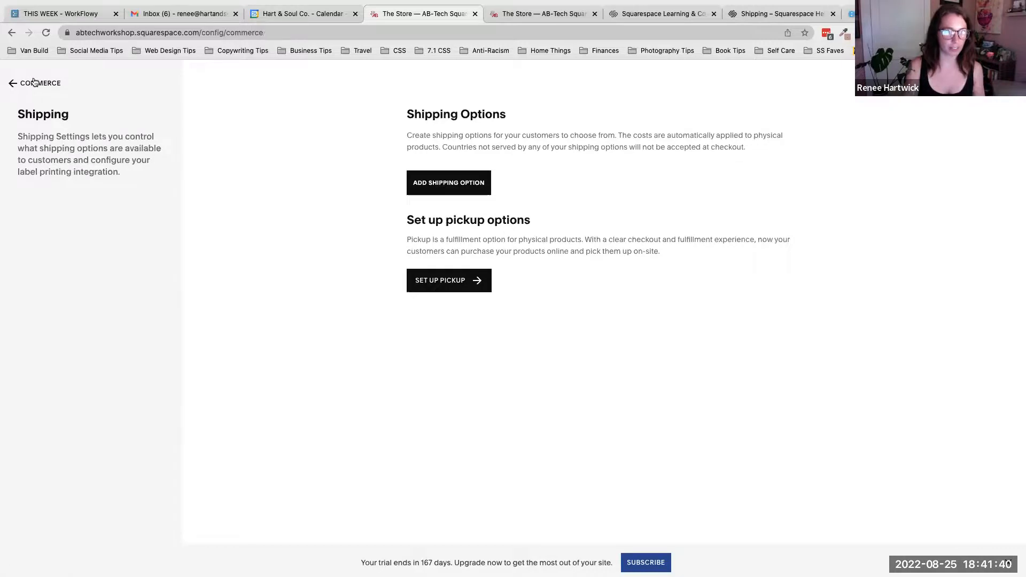
pyautogui.scroll(-2, 133, 306)
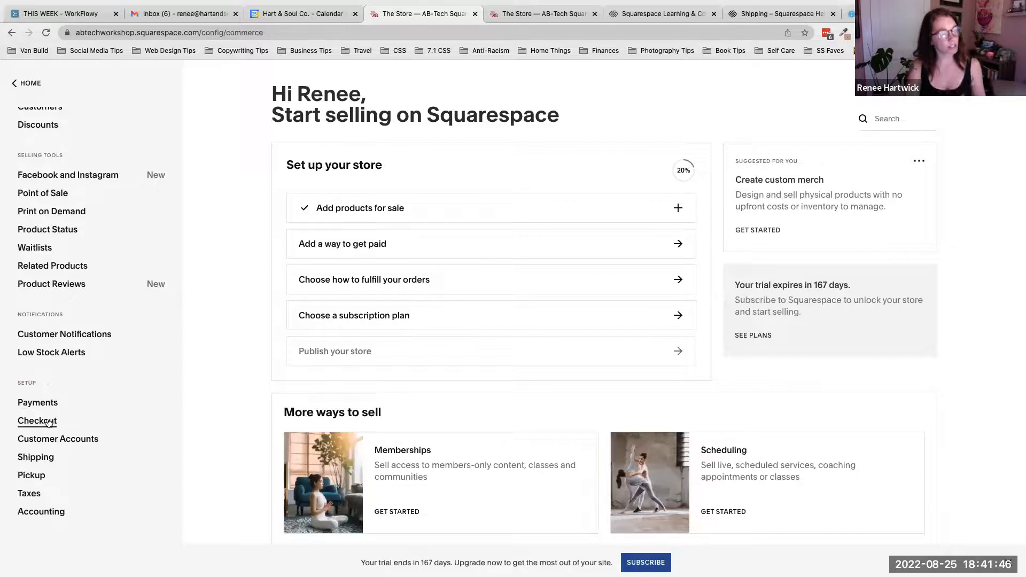
# Start a Carrier Calculated via FedEx shipping option and view its Formula, FedEx Containers and Custom Containers settings.
pyautogui.click(37, 457)
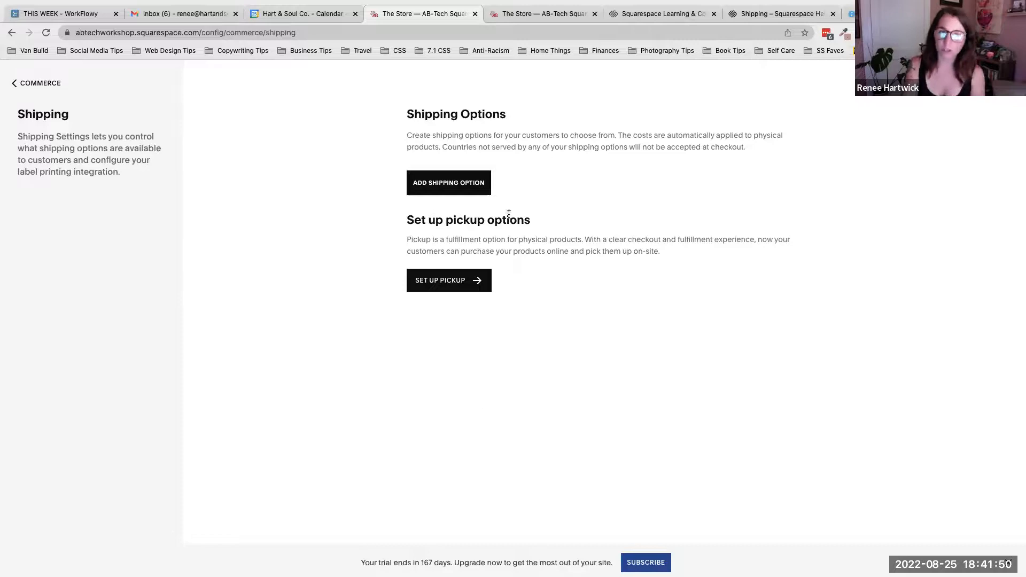
pyautogui.click(454, 186)
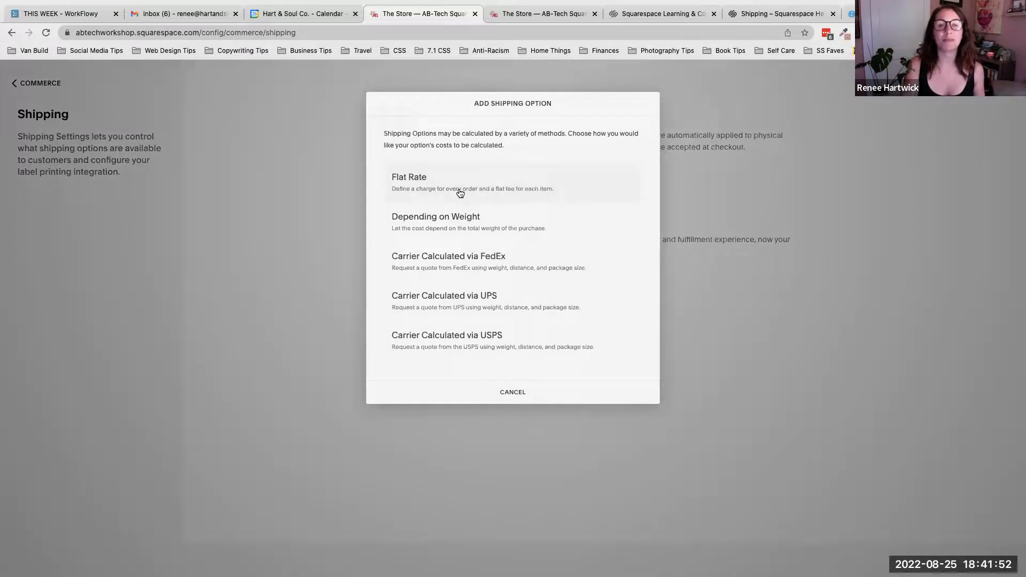
pyautogui.click(508, 269)
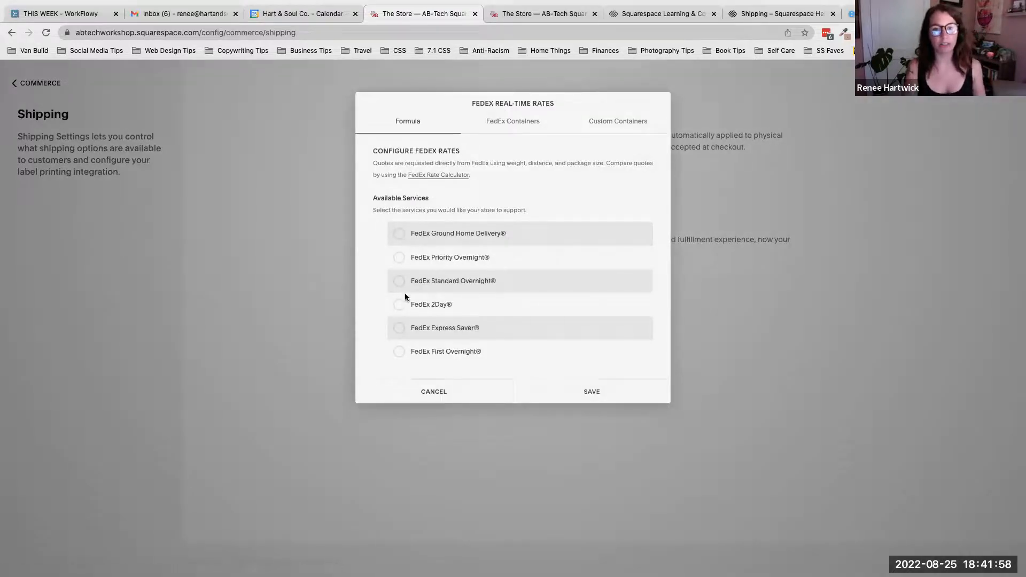
pyautogui.click(515, 119)
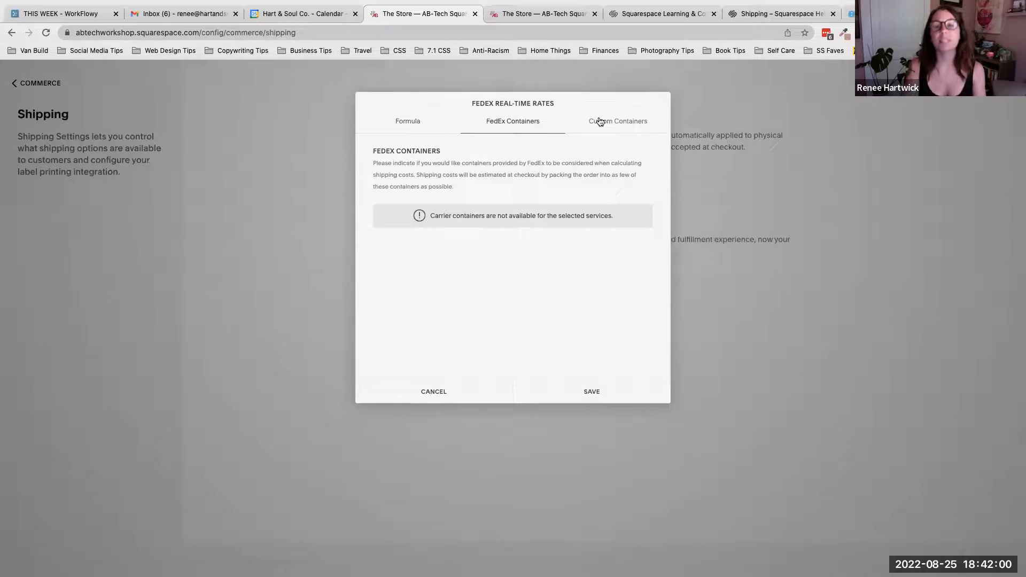
pyautogui.click(600, 121)
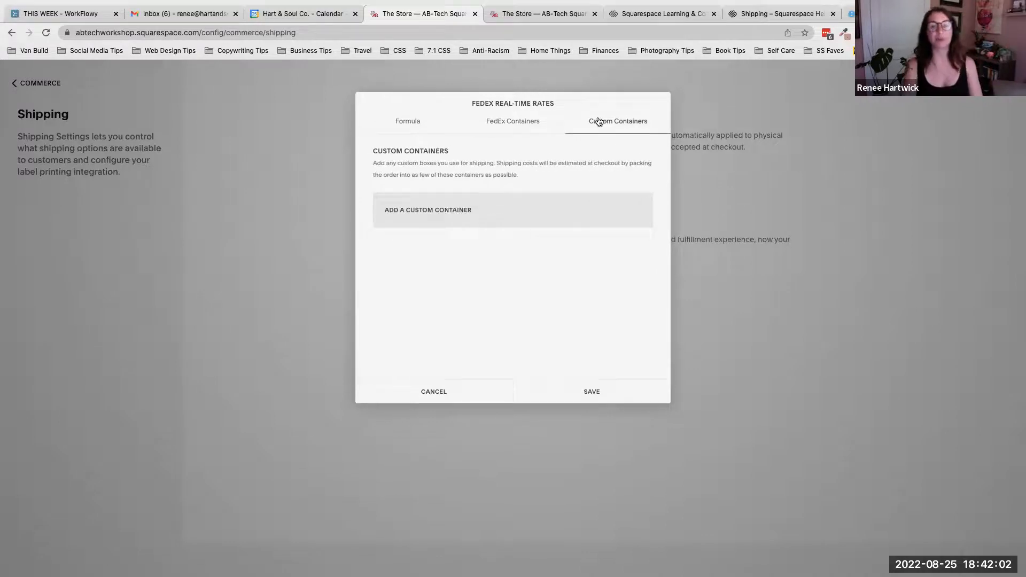
# Expand the Set Up list under Squarespace Commerce Tools in the workshop guide to view its help links.
pyautogui.click(558, 16)
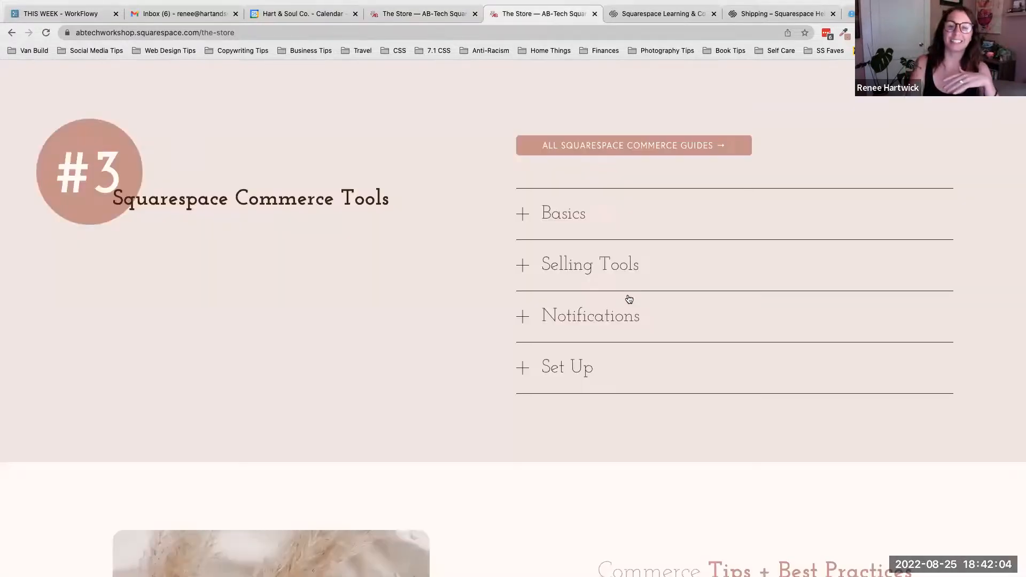
pyautogui.click(592, 357)
pyautogui.scroll(-2, 577, 422)
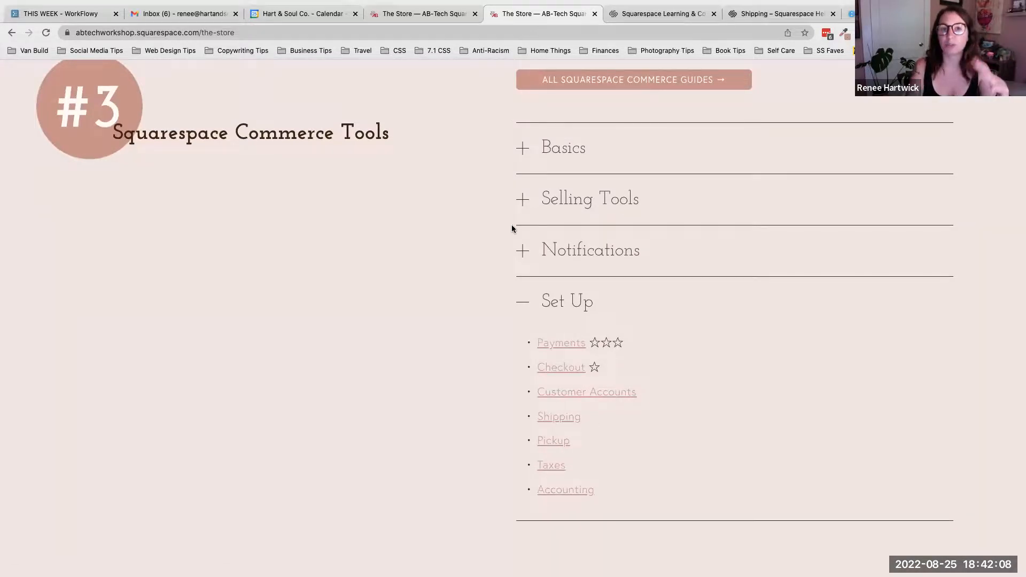
# Cancel the FedEx shipping option, view the Help Center's Shipping articles, and return to the Shipping settings.
pyautogui.click(427, 15)
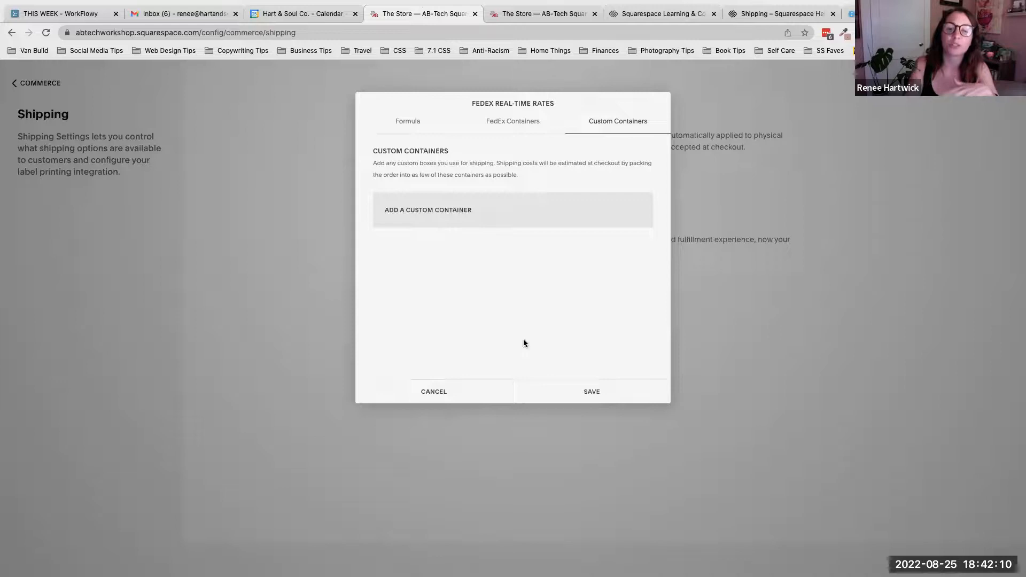
pyautogui.click(454, 395)
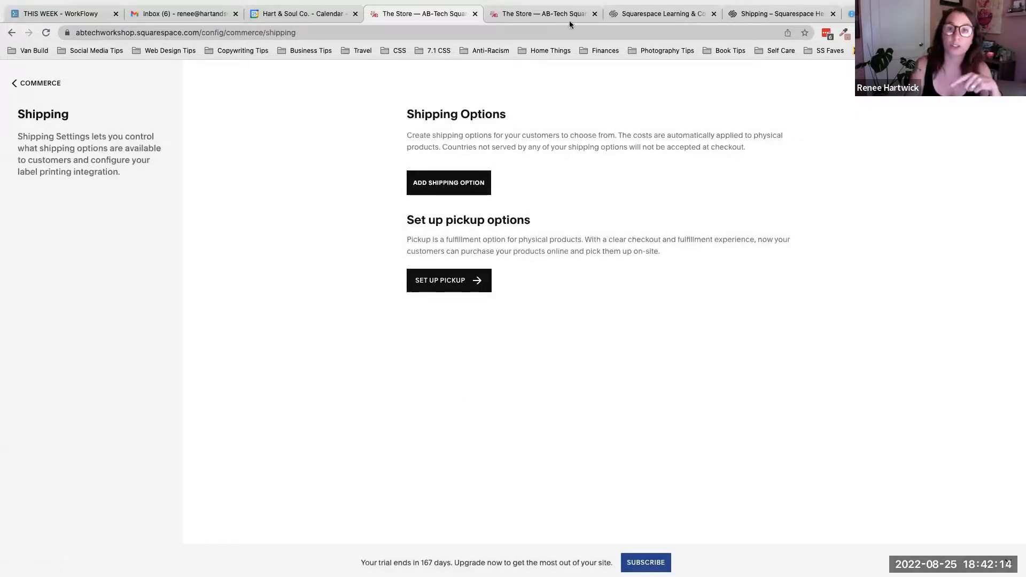
pyautogui.click(759, 13)
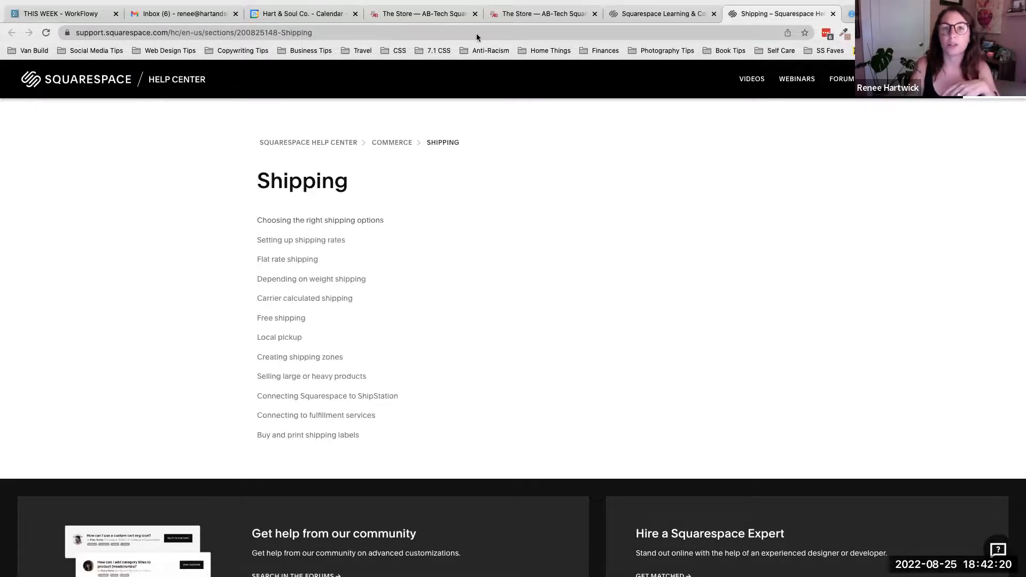
pyautogui.click(453, 13)
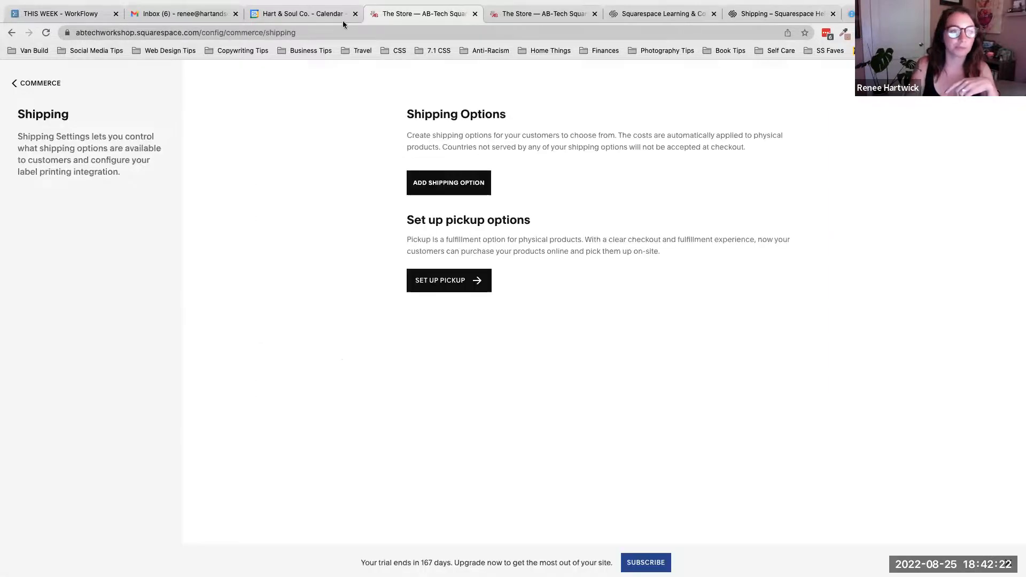
# View the Pickup setup page and return to Commerce.
pyautogui.click(21, 82)
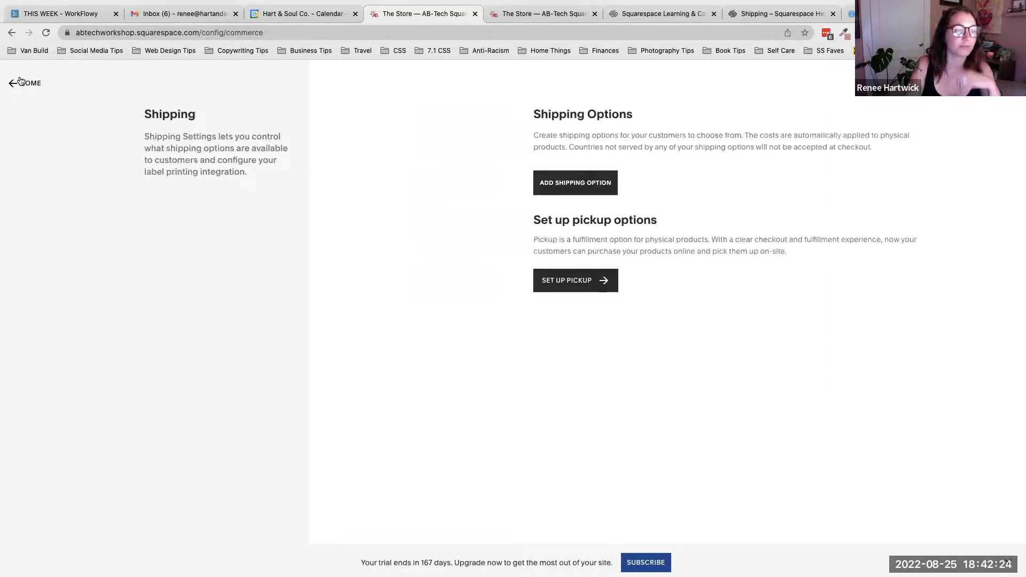
pyautogui.scroll(-2, 110, 305)
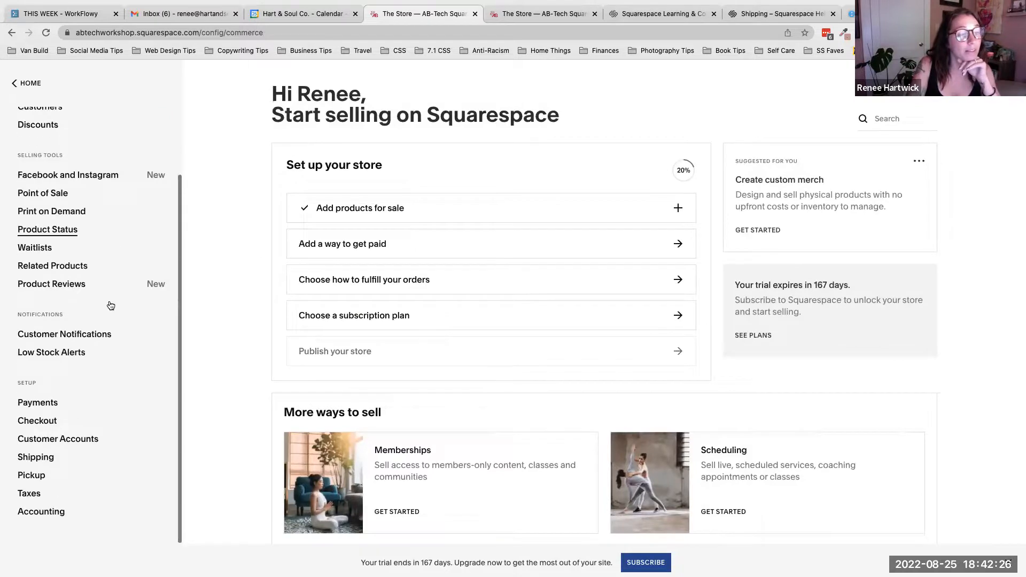
pyautogui.click(38, 475)
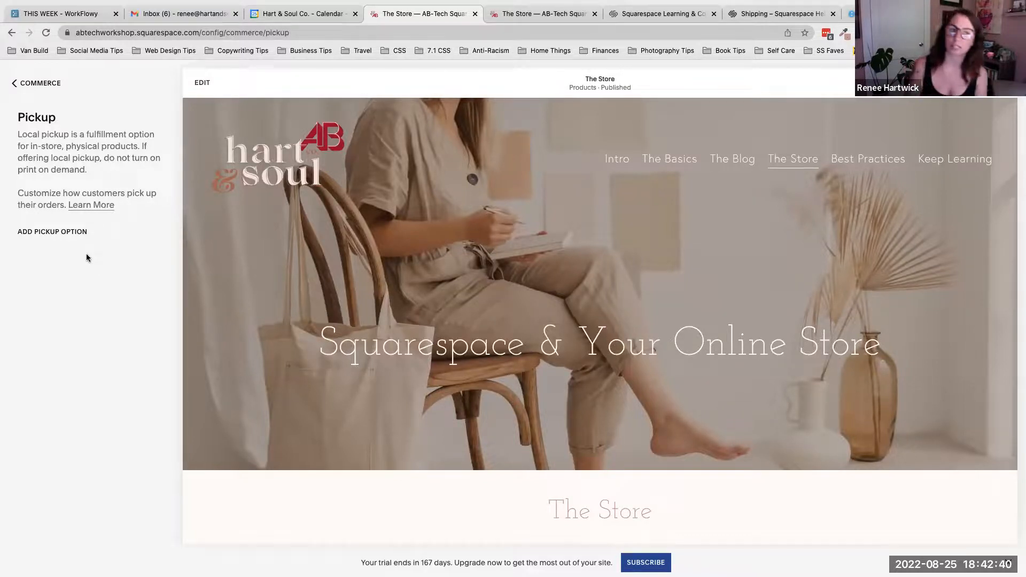
pyautogui.click(44, 87)
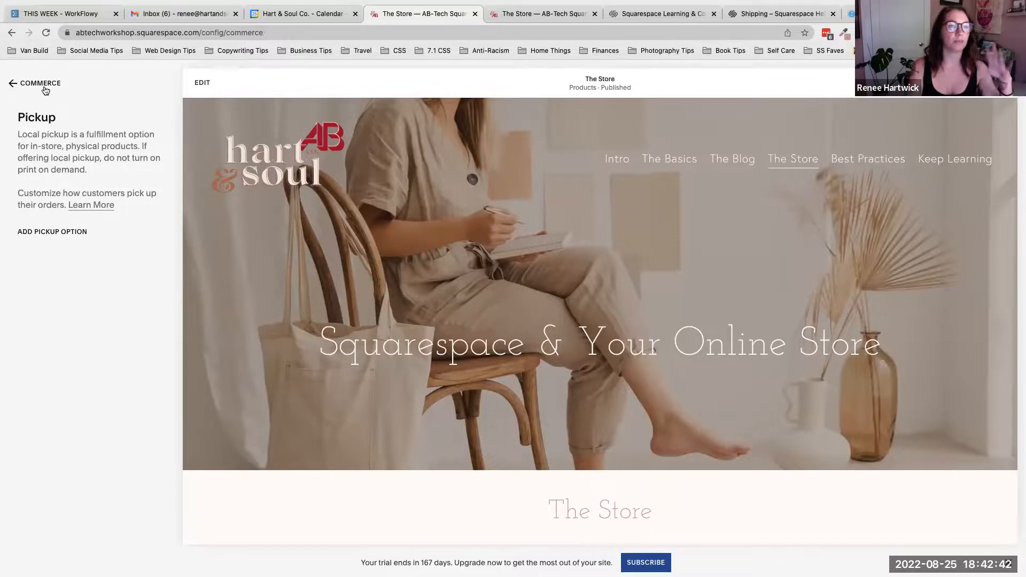
# View the Taxes settings on the workshop site and on the other open Squarespace store, and return to that store's Commerce overview.
pyautogui.scroll(-3, 77, 400)
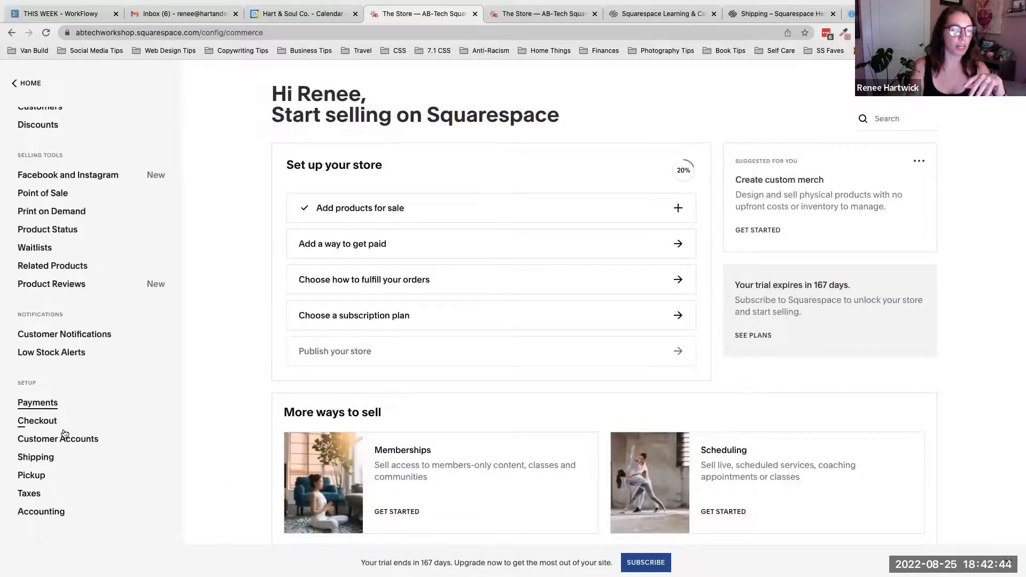
pyautogui.click(34, 496)
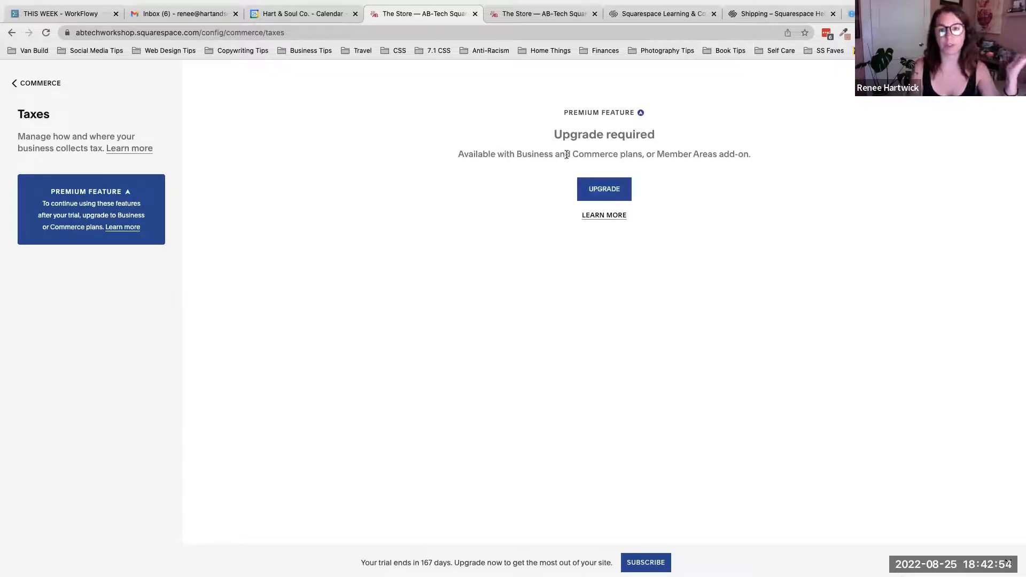
pyautogui.click(853, 14)
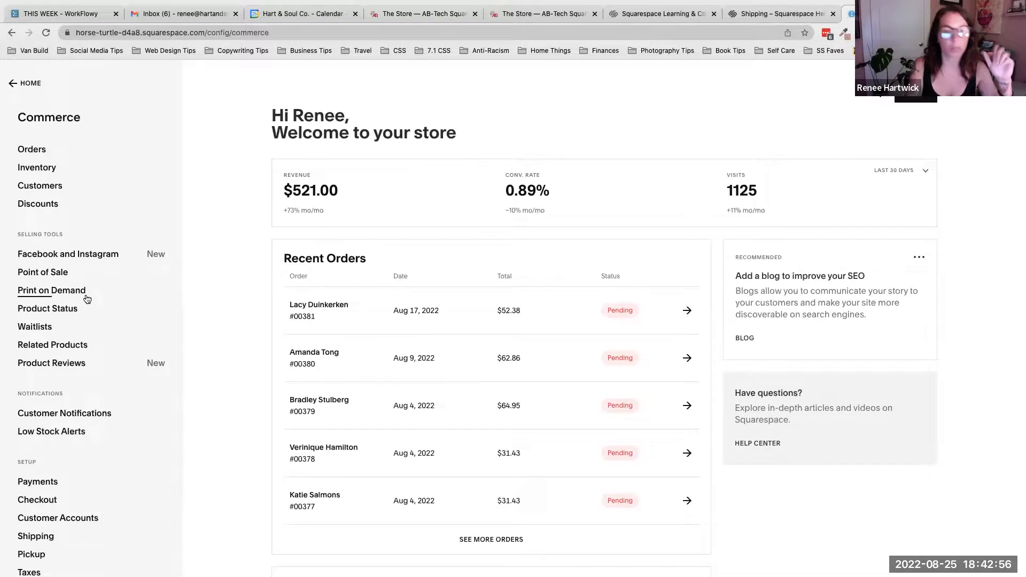
pyautogui.scroll(-2, 94, 342)
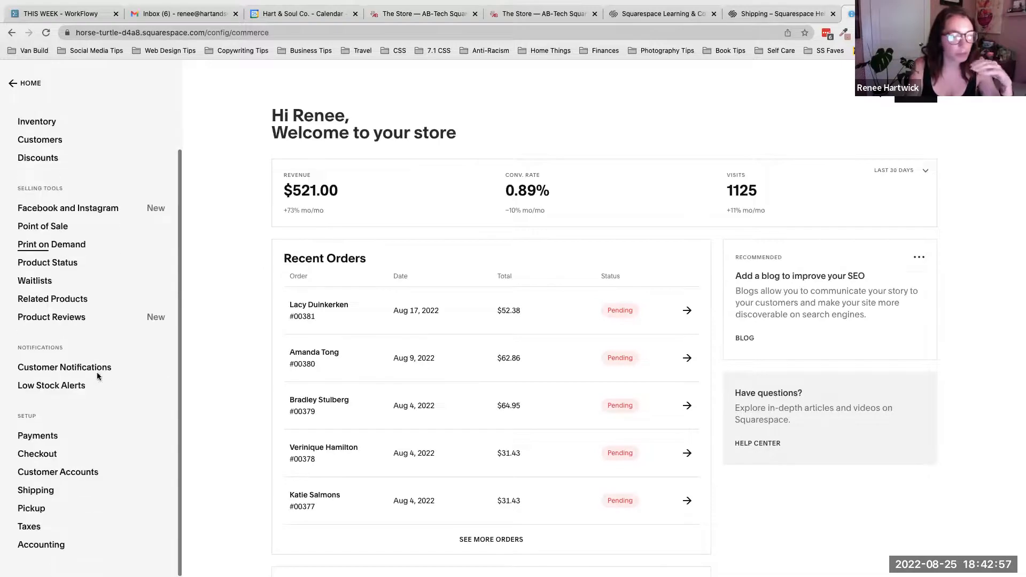
pyautogui.click(31, 528)
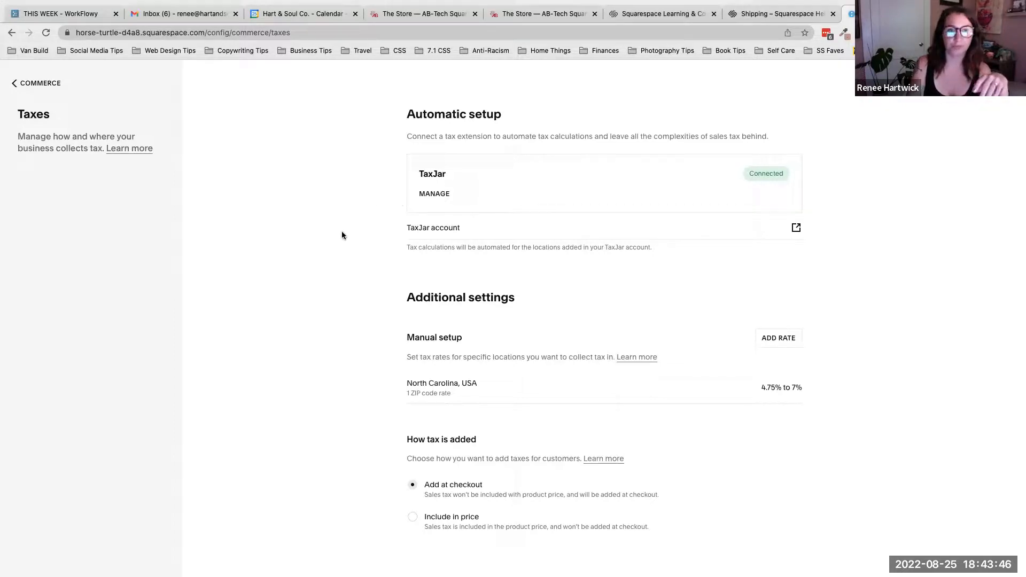
pyautogui.click(51, 87)
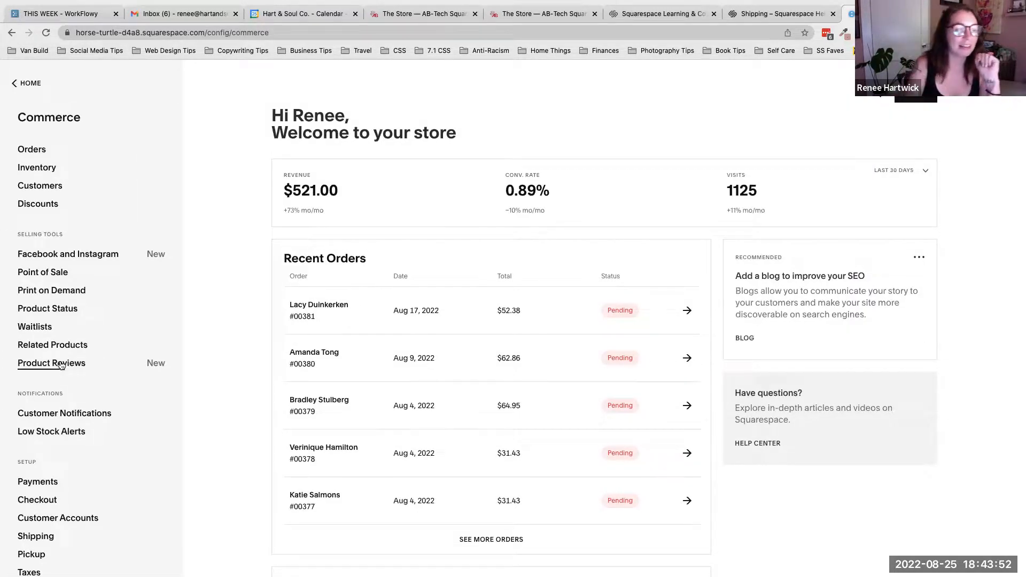
# View the date range options for the Accounting report download on the other store, leave them unchanged, and return to Commerce.
pyautogui.scroll(-1, 60, 365)
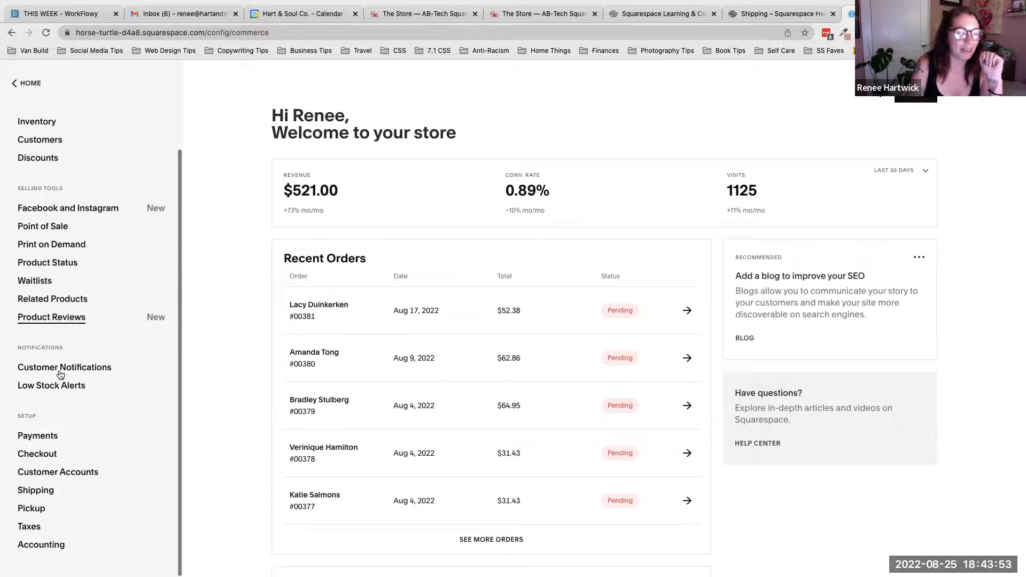
pyautogui.click(39, 544)
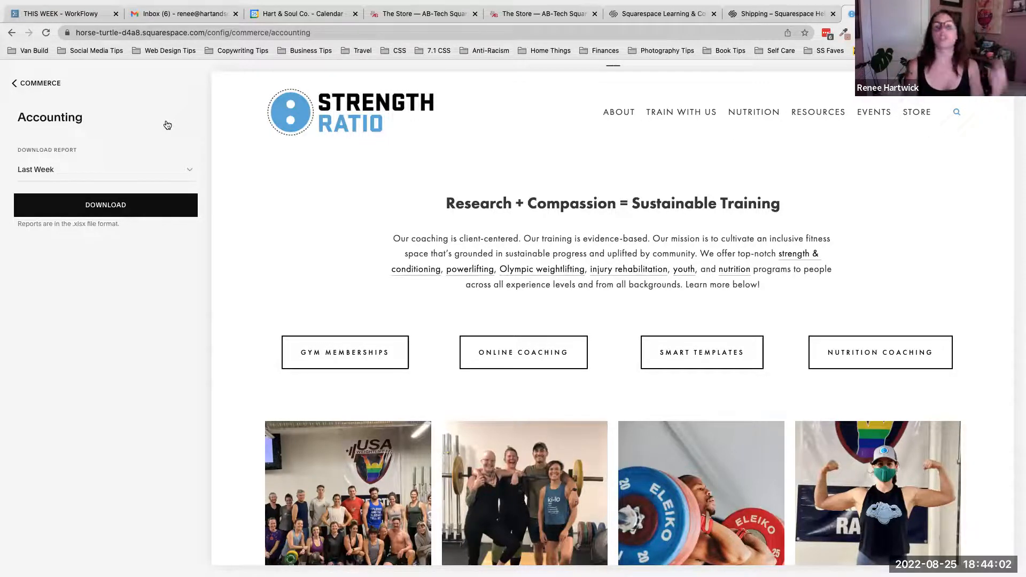
pyautogui.click(191, 172)
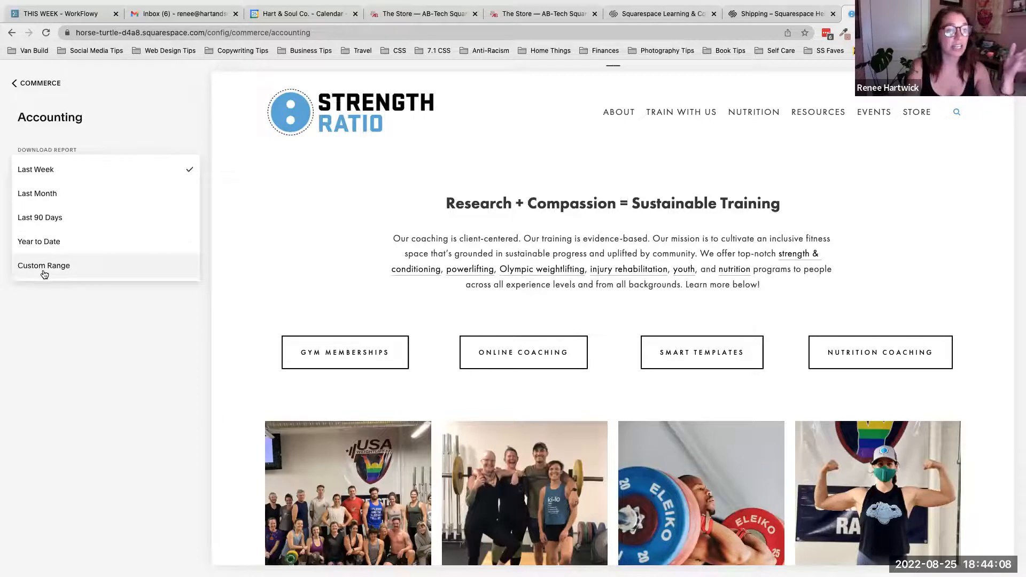
pyautogui.click(160, 94)
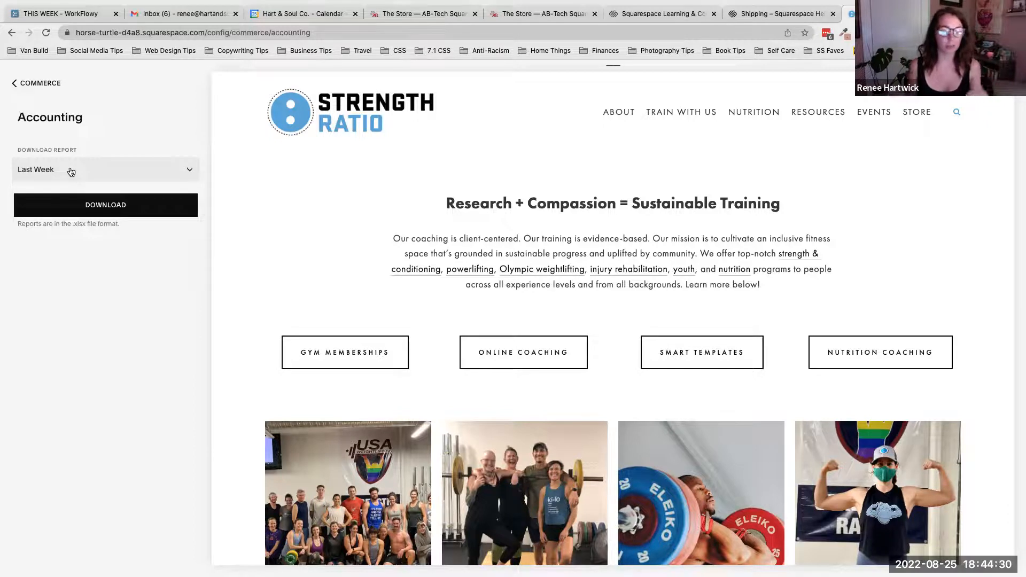
pyautogui.click(41, 82)
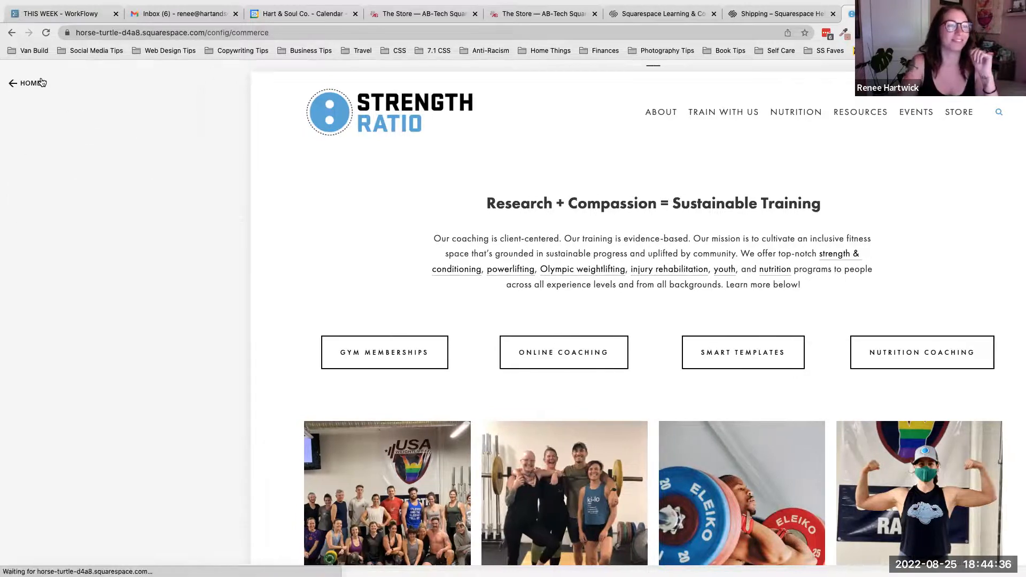
pyautogui.scroll(-2, 64, 228)
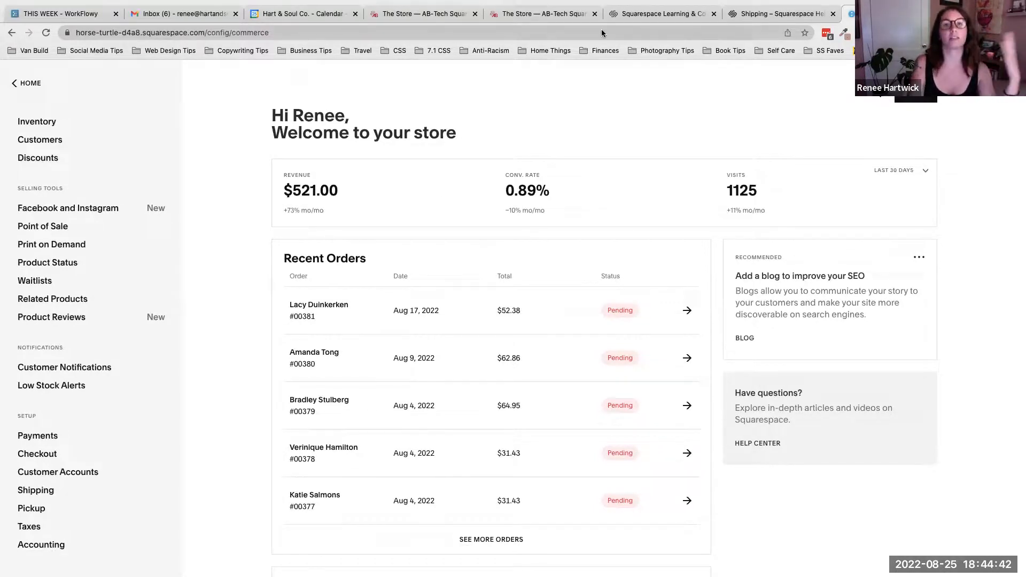
# Switch to the workshop site's editor and return from Taxes to its Commerce options.
pyautogui.click(420, 11)
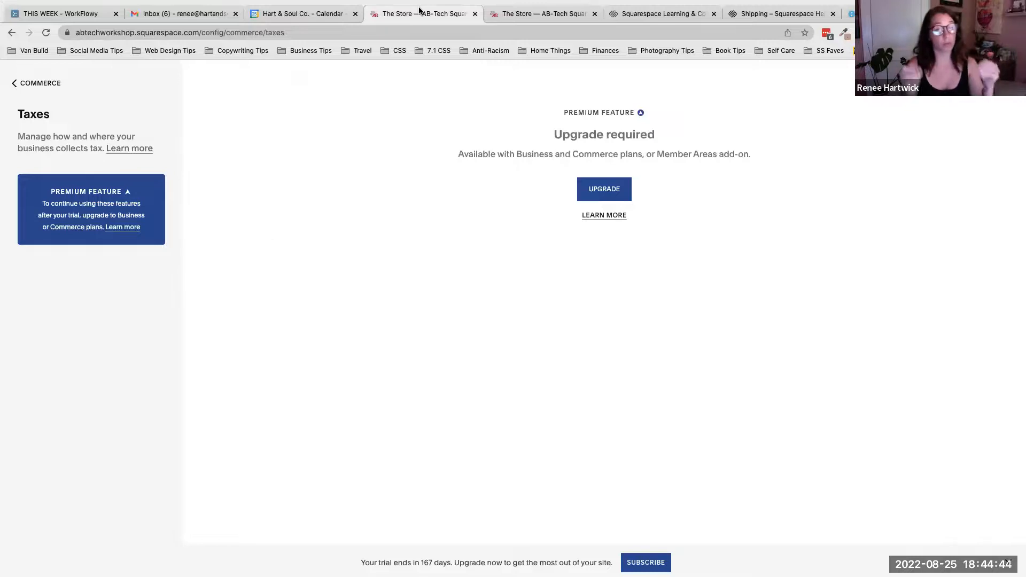
pyautogui.click(43, 88)
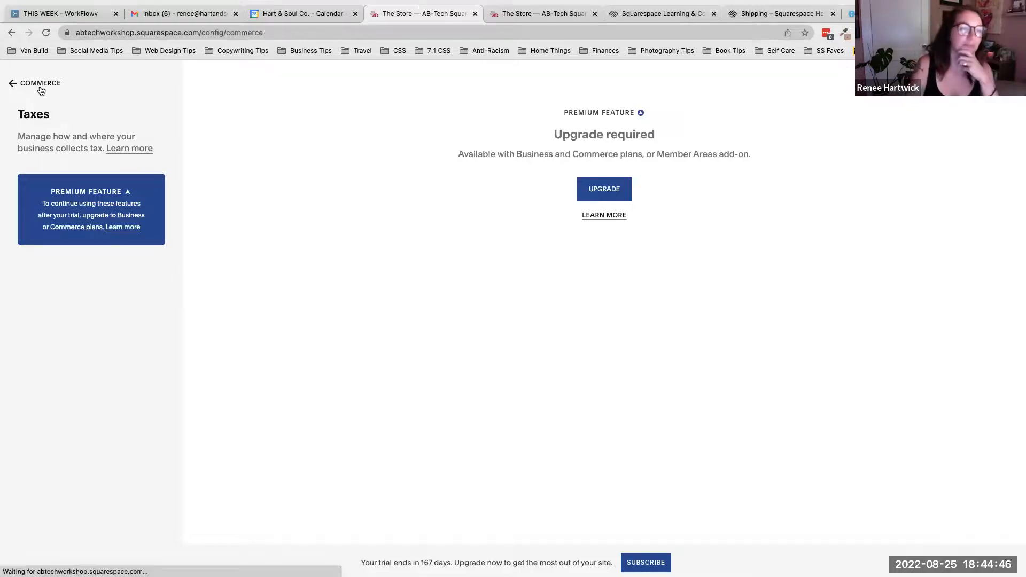
pyautogui.scroll(-3, 69, 376)
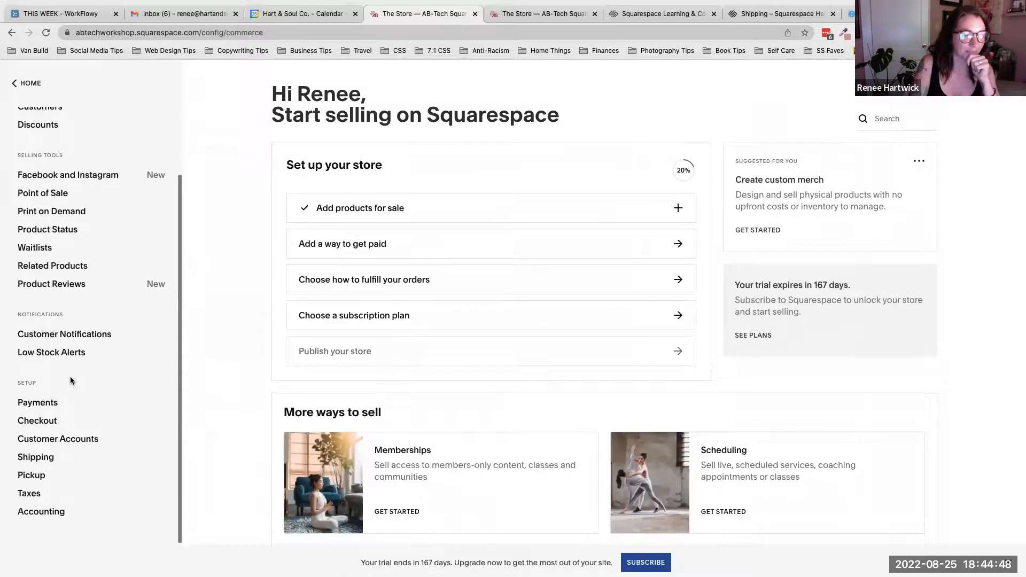
# Collapse the Set Up list under Squarespace Commerce Tools in the workshop guide.
pyautogui.click(540, 13)
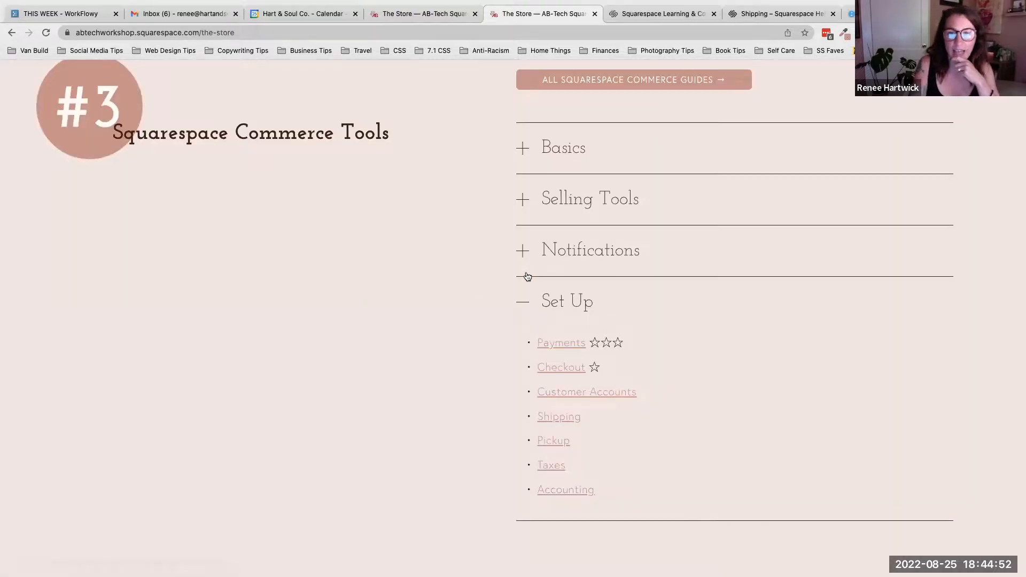
pyautogui.click(530, 293)
pyautogui.scroll(3, 529, 293)
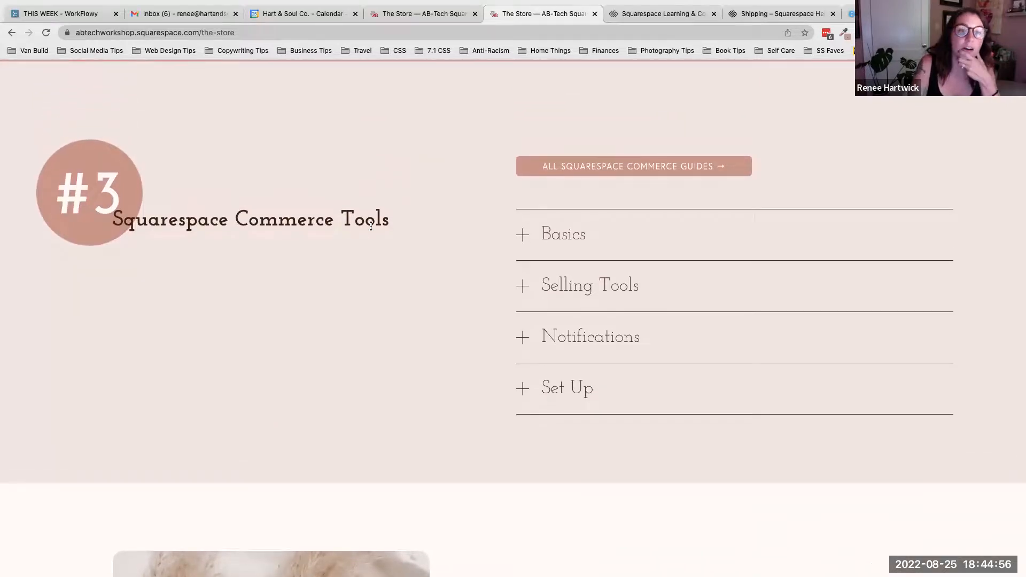
# View the workshop site's Pages list in the editor, return to the home menu, and review the Commerce options.
pyautogui.click(411, 6)
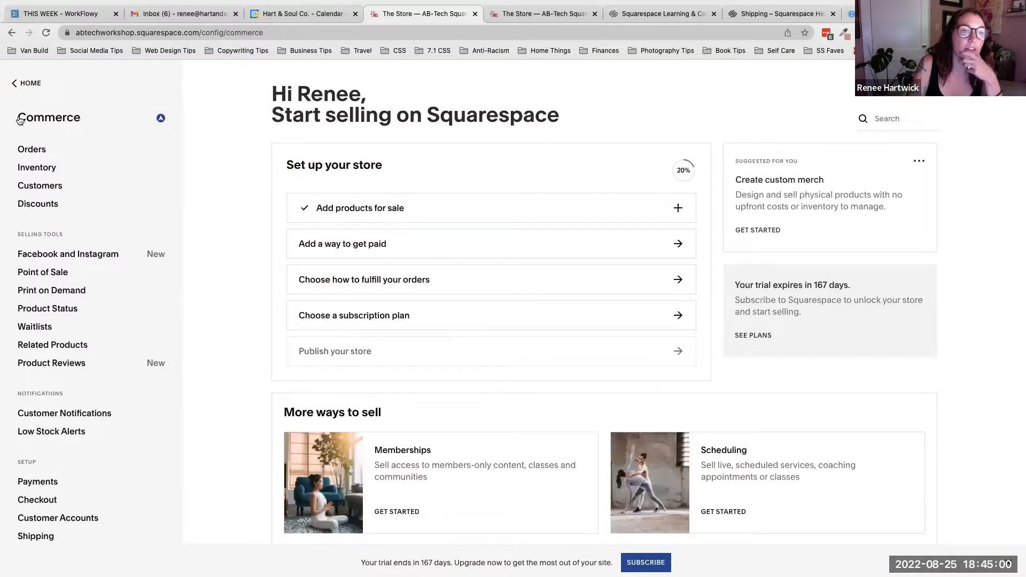
pyautogui.click(12, 83)
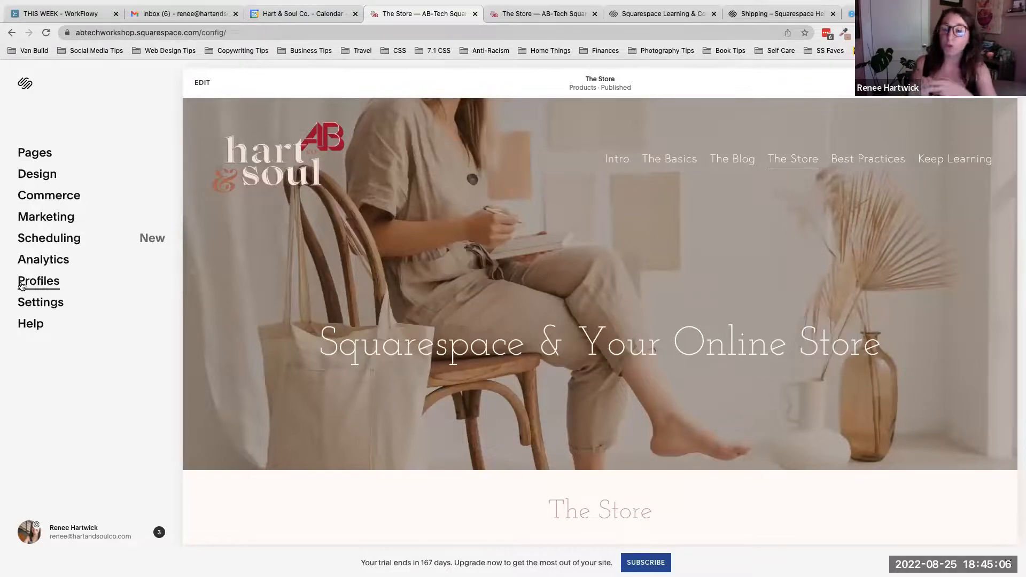
pyautogui.click(30, 158)
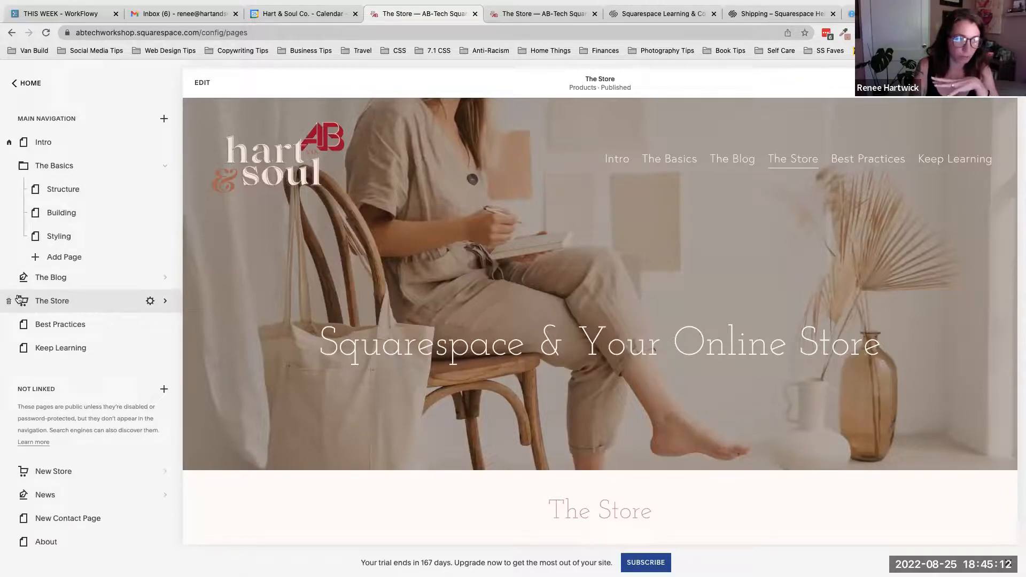
pyautogui.click(29, 85)
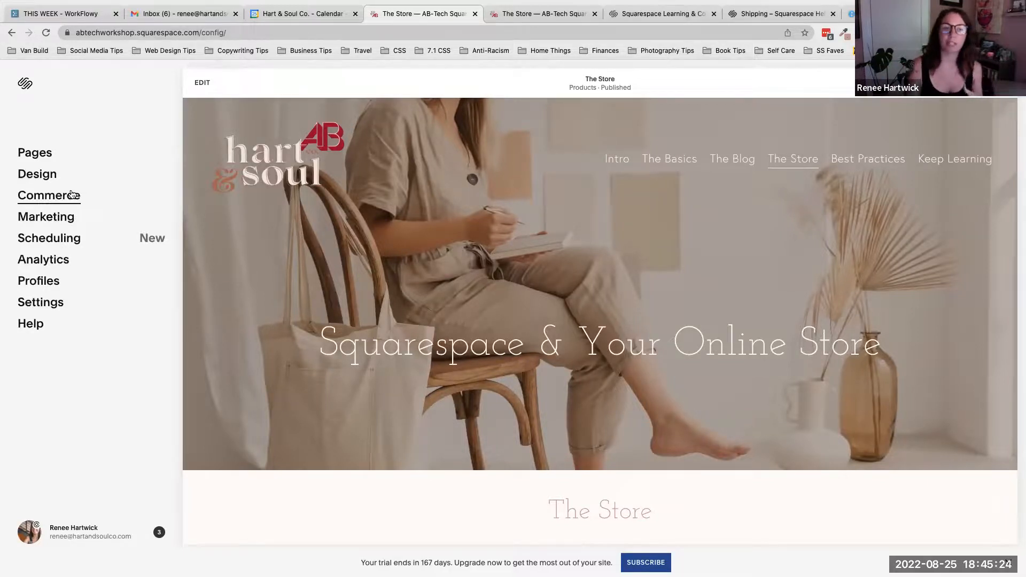
pyautogui.click(46, 201)
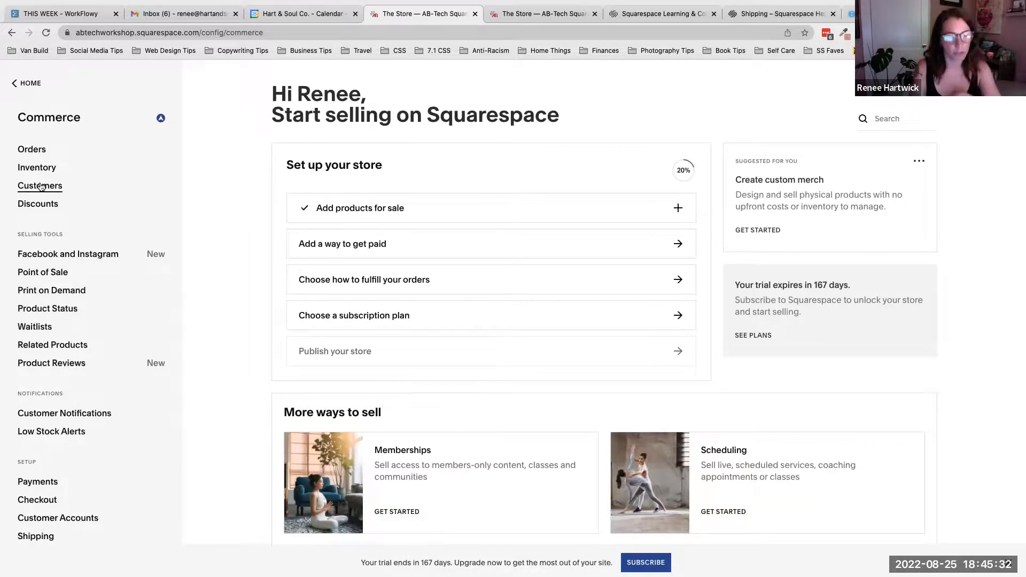
pyautogui.scroll(-3, 51, 241)
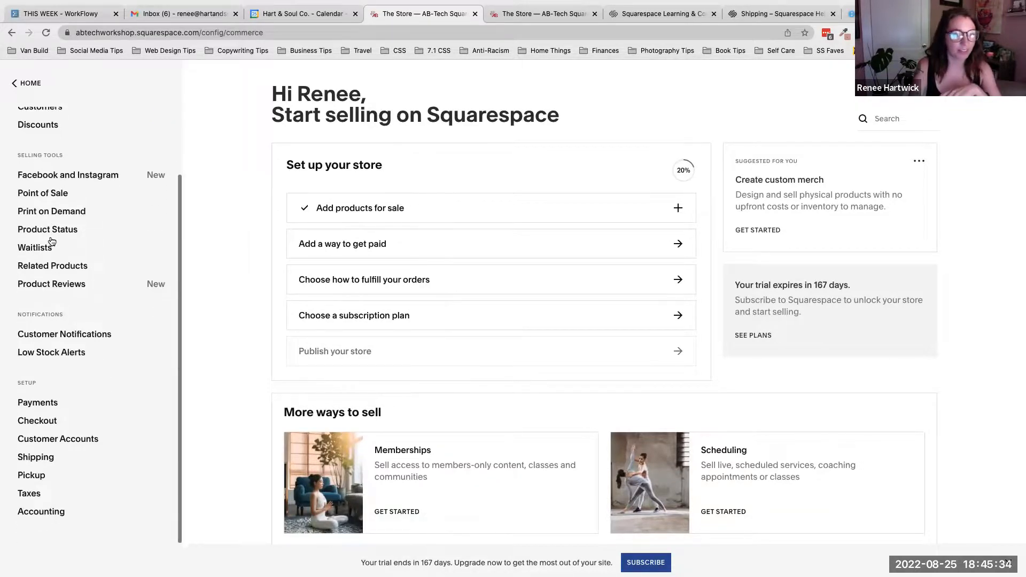
pyautogui.scroll(3, 51, 246)
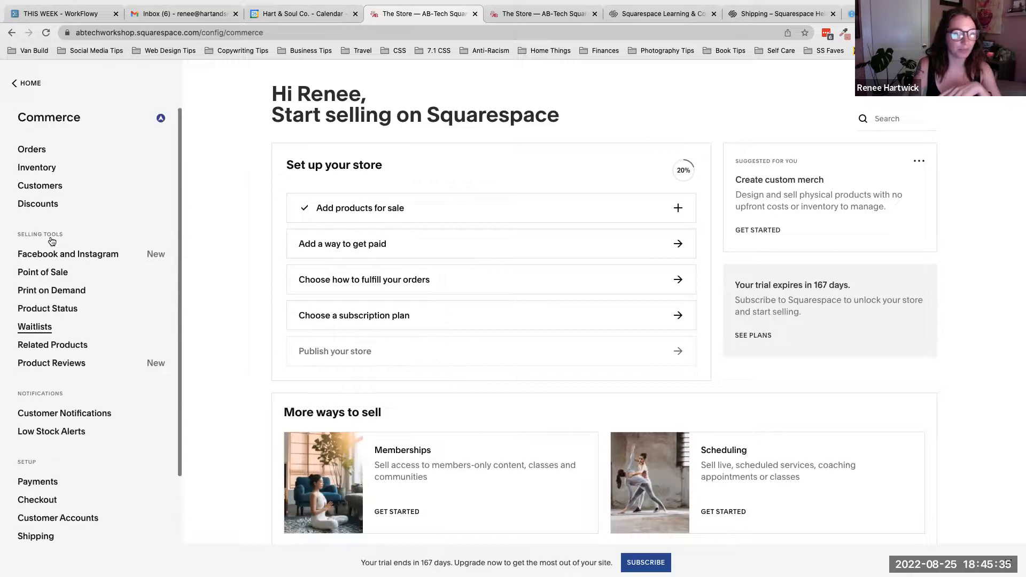
# Expand the Basics list under Squarespace Commerce Tools in the workshop guide to view its links, and collapse it.
pyautogui.click(581, 9)
pyautogui.scroll(2, 589, 155)
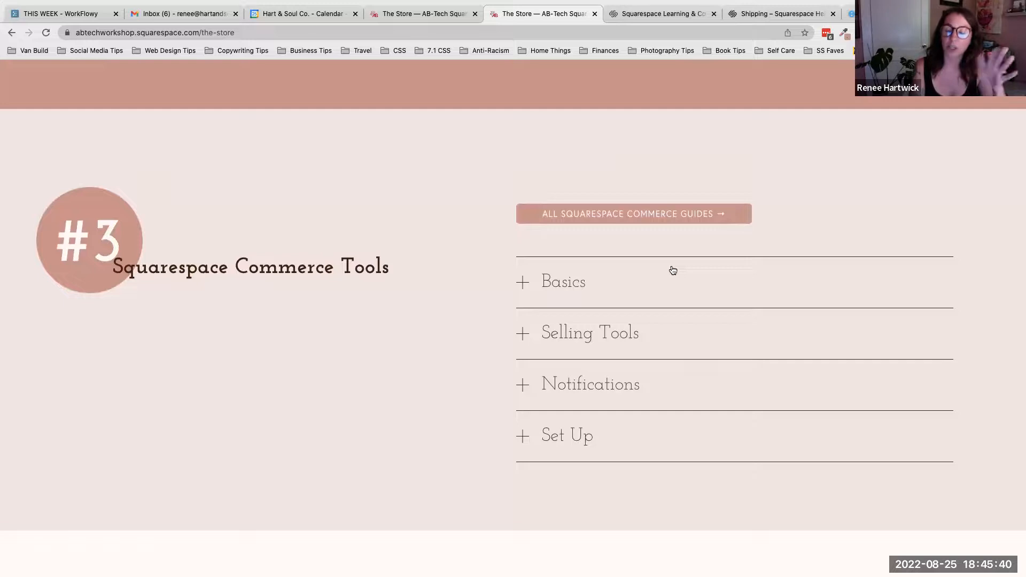
pyautogui.click(560, 295)
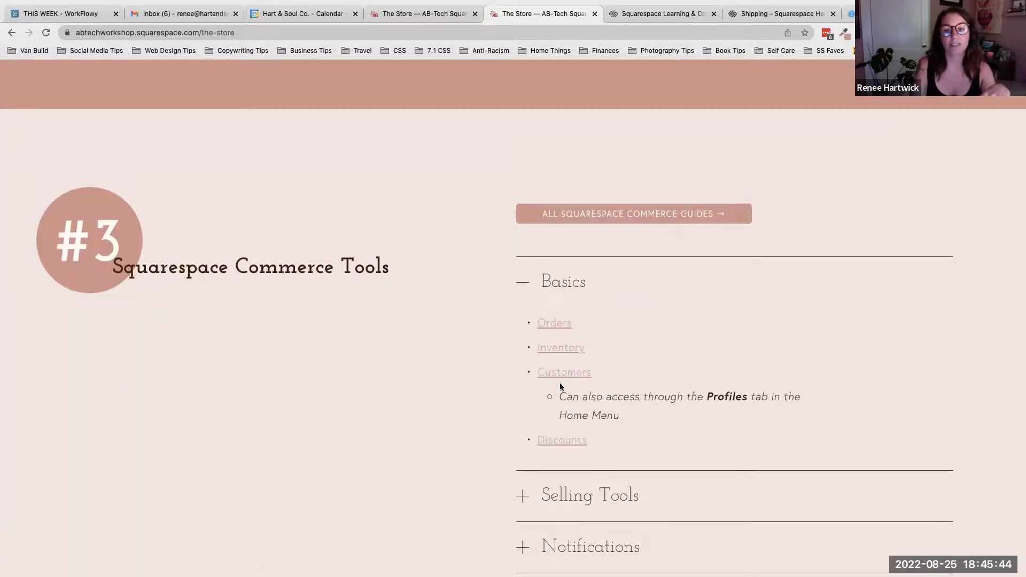
pyautogui.click(530, 296)
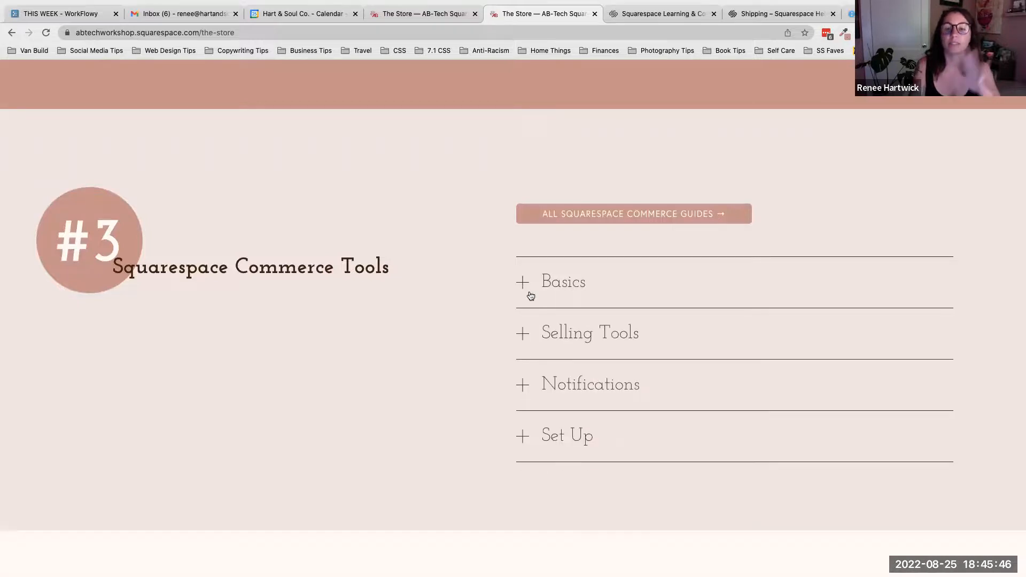
# View the Selling Tools and Notifications lists in the guide's Commerce Tools section, collapsing each one after viewing.
pyautogui.click(559, 334)
pyautogui.scroll(-1, 579, 378)
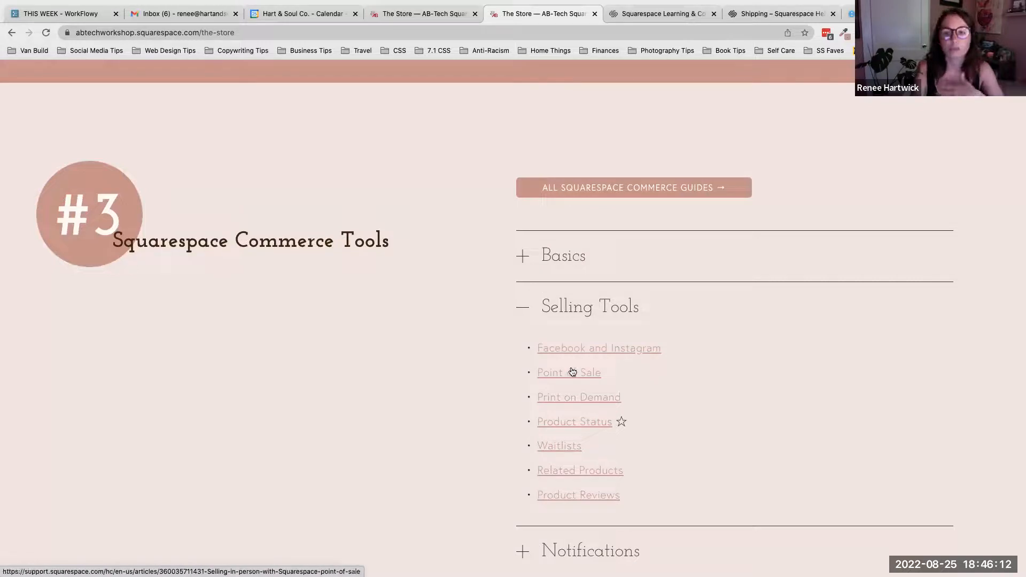
pyautogui.scroll(-3, 530, 313)
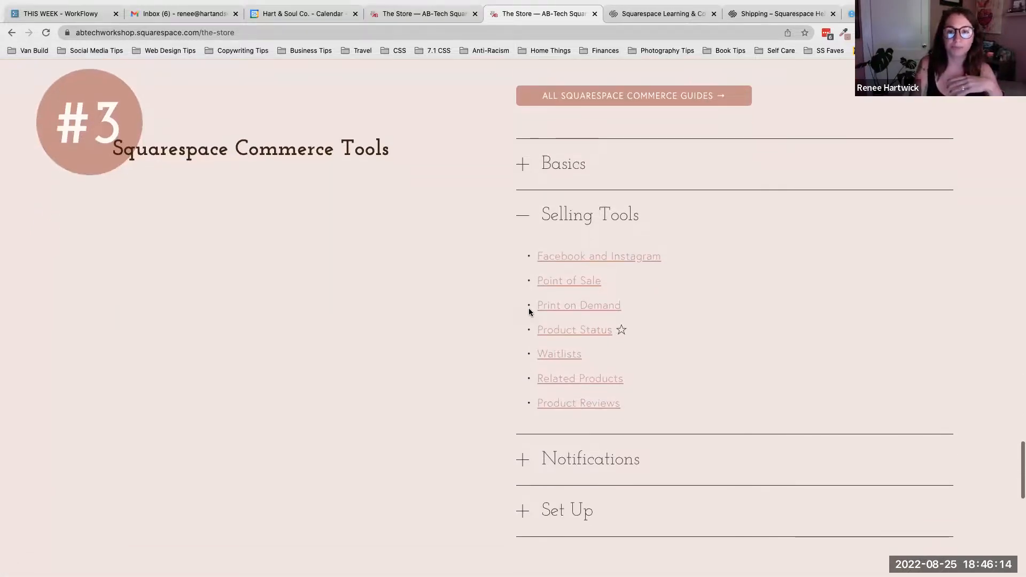
pyautogui.click(526, 219)
pyautogui.click(526, 274)
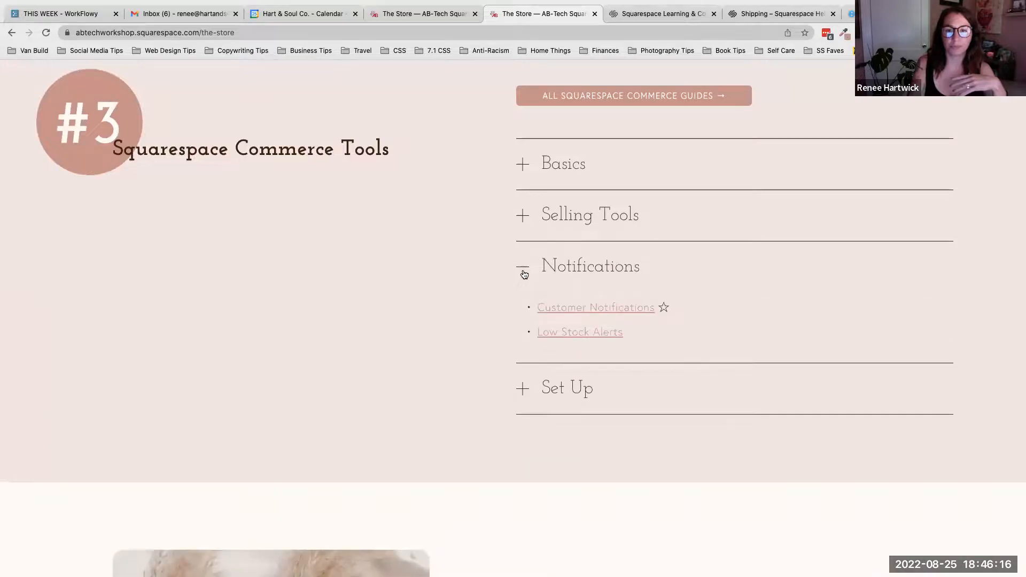
pyautogui.click(526, 274)
pyautogui.scroll(1, 234, 222)
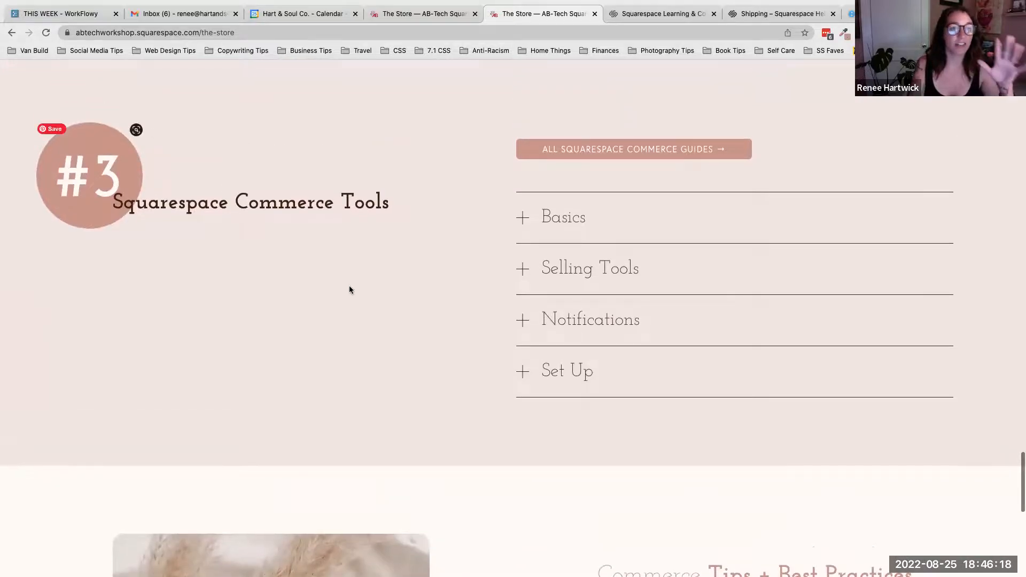
# View the Product Types and The Product Editor lists under Adding & Editing Products in the guide, and collapse both.
pyautogui.scroll(8, 447, 248)
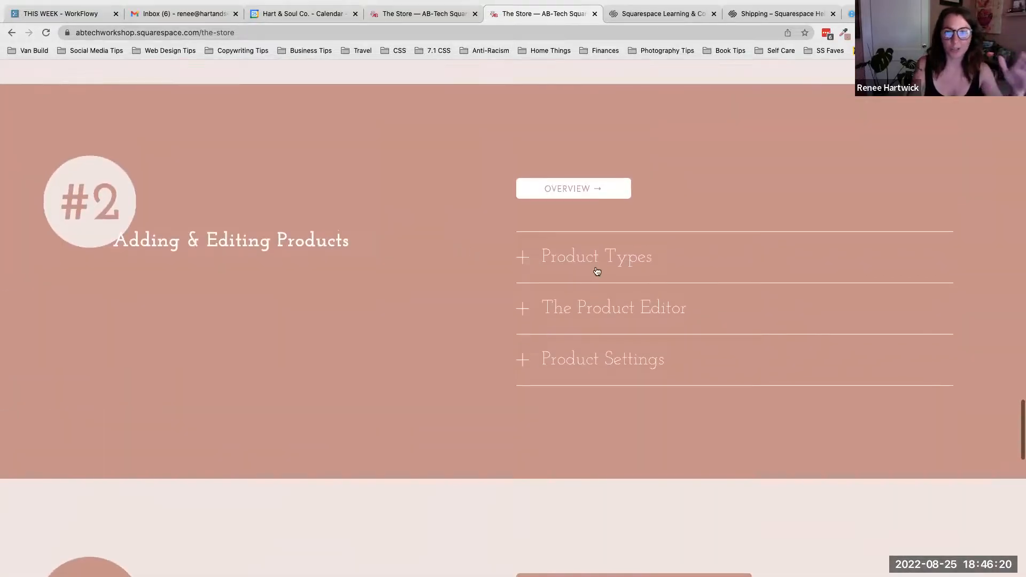
pyautogui.click(596, 270)
pyautogui.click(595, 268)
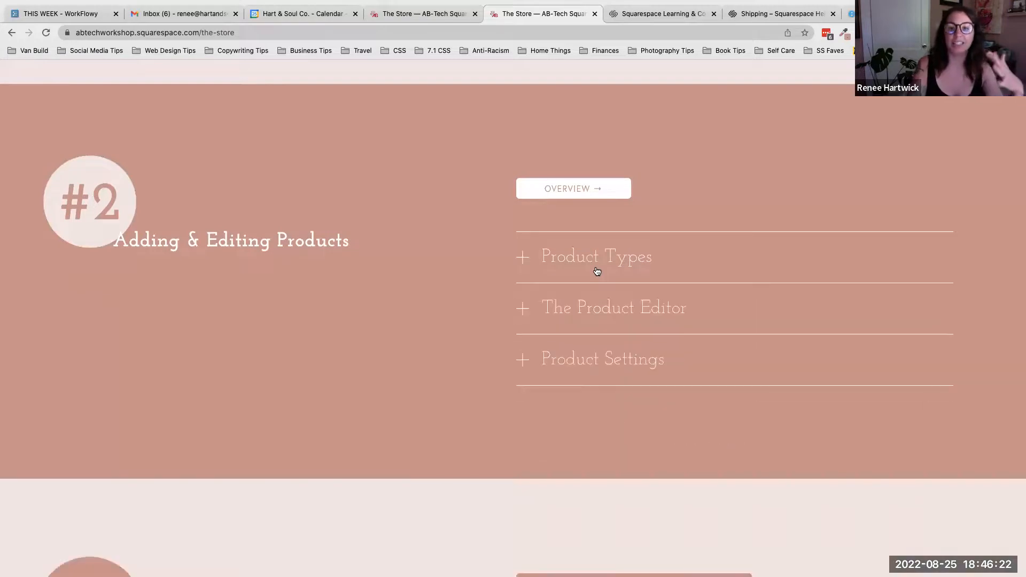
pyautogui.click(598, 306)
pyautogui.scroll(-1, 605, 319)
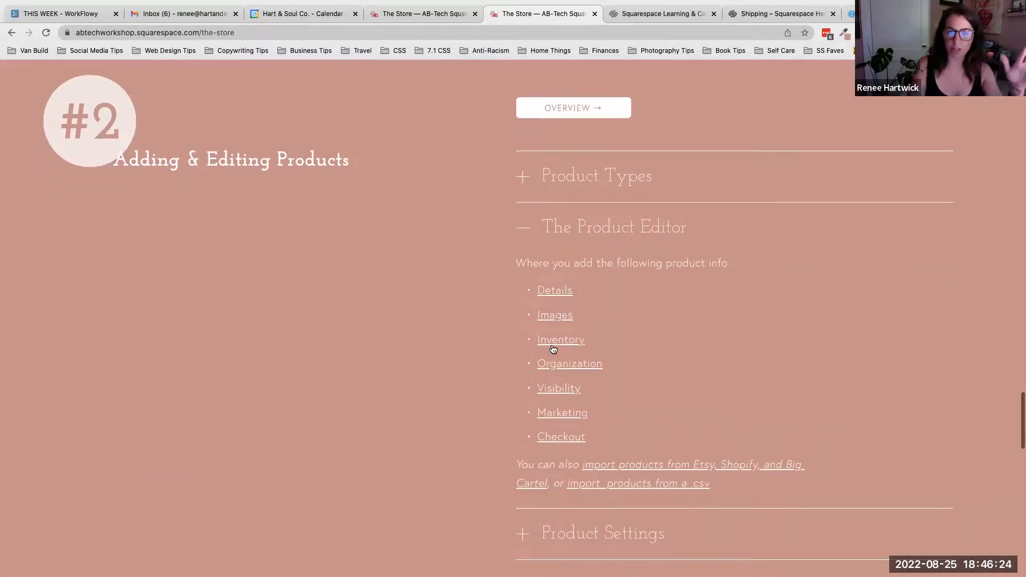
pyautogui.click(531, 228)
# Review the guide from Creating Your Store Page down to the Commerce Tips + Best Practices section.
pyautogui.scroll(6, 531, 229)
pyautogui.scroll(2, 531, 229)
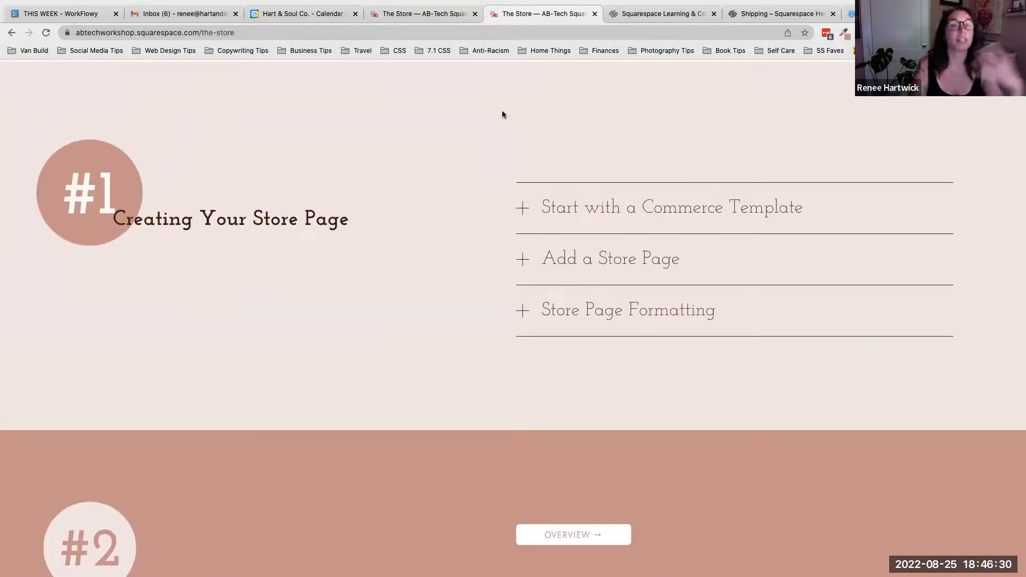
pyautogui.scroll(-1, 522, 323)
pyautogui.scroll(-18, 522, 323)
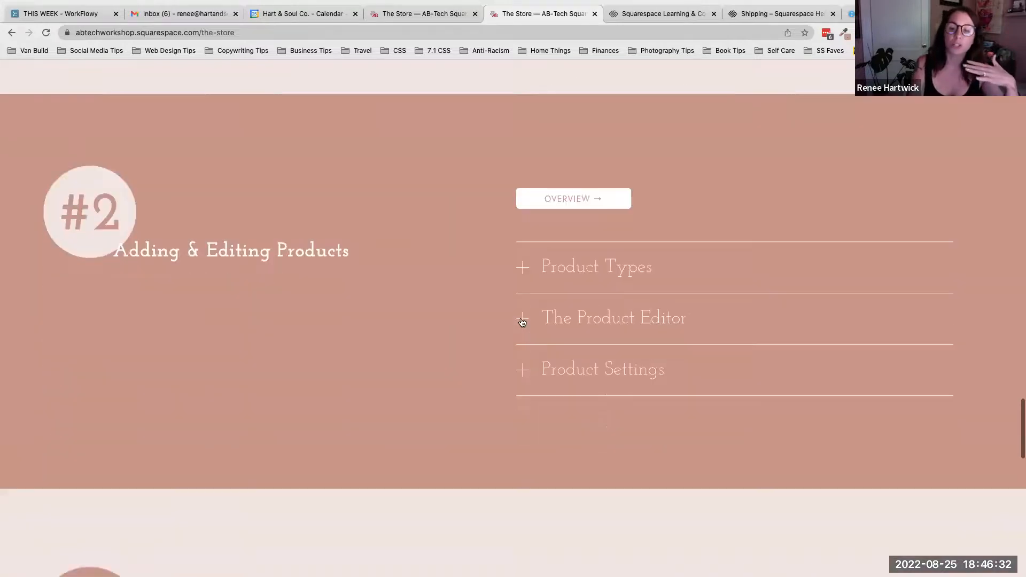
pyautogui.scroll(-2, 522, 323)
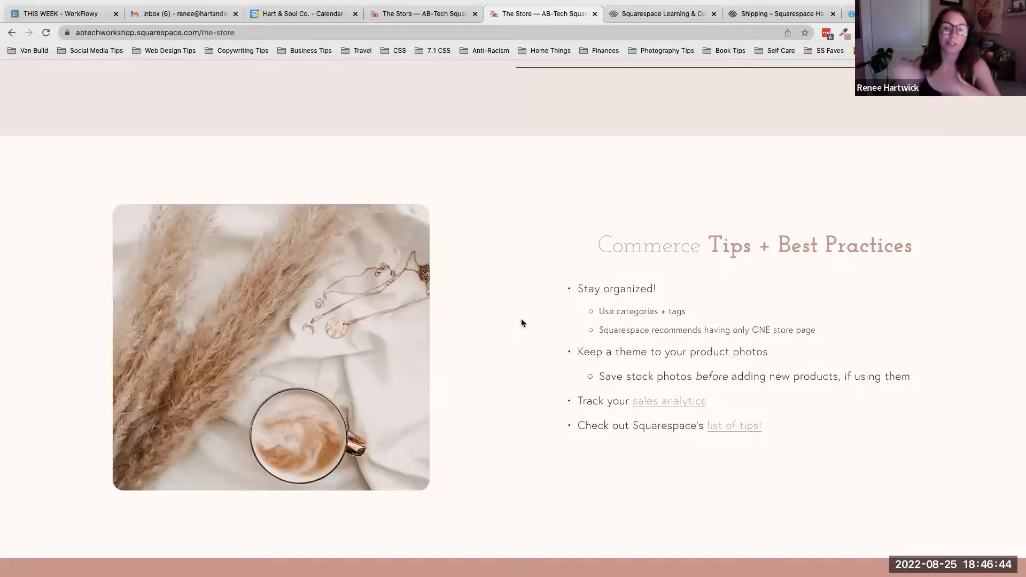
# Return the workshop site's editor from Commerce to its home menu.
pyautogui.click(443, 10)
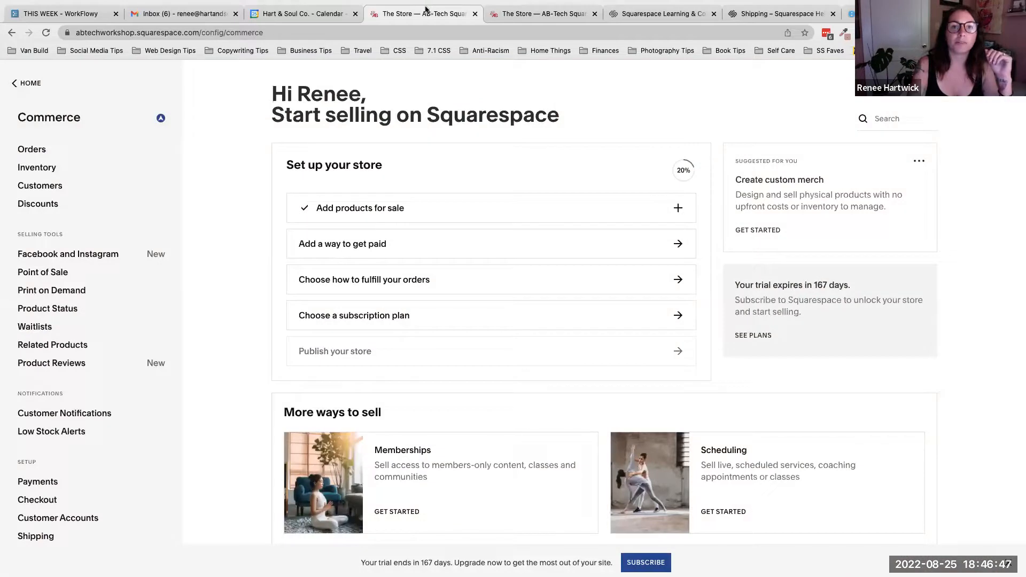
pyautogui.click(25, 83)
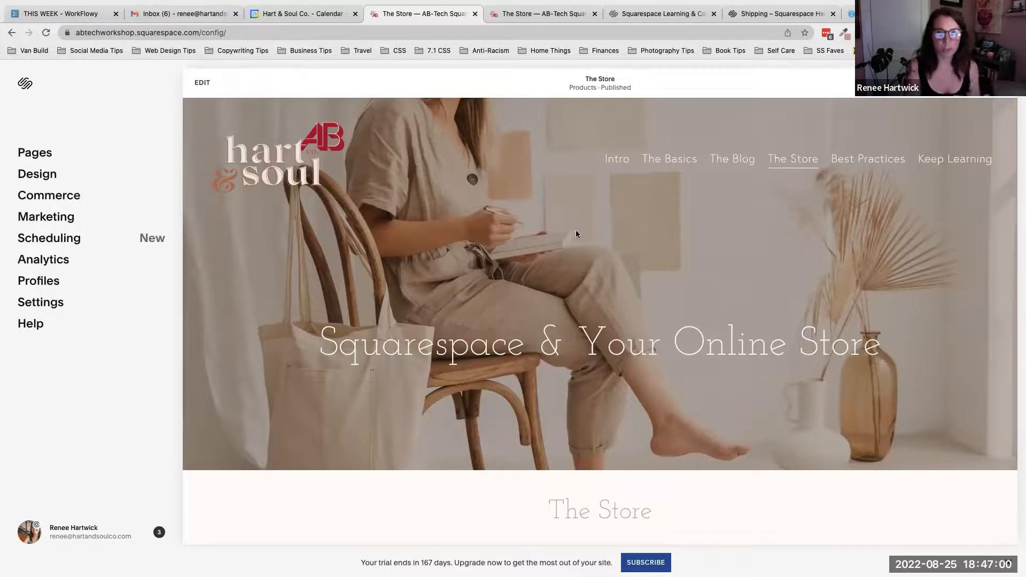
# Switch to the Squarespace Help Center's Shipping page, load squarespace.com in its place, and open the website templates page.
pyautogui.click(778, 14)
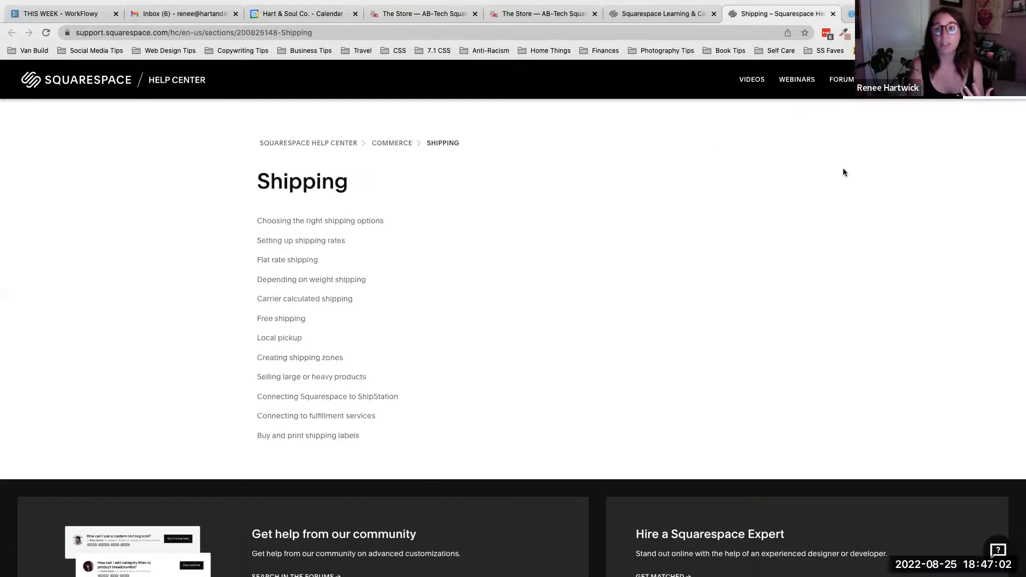
pyautogui.click(194, 33)
pyautogui.write('squarespace.com')
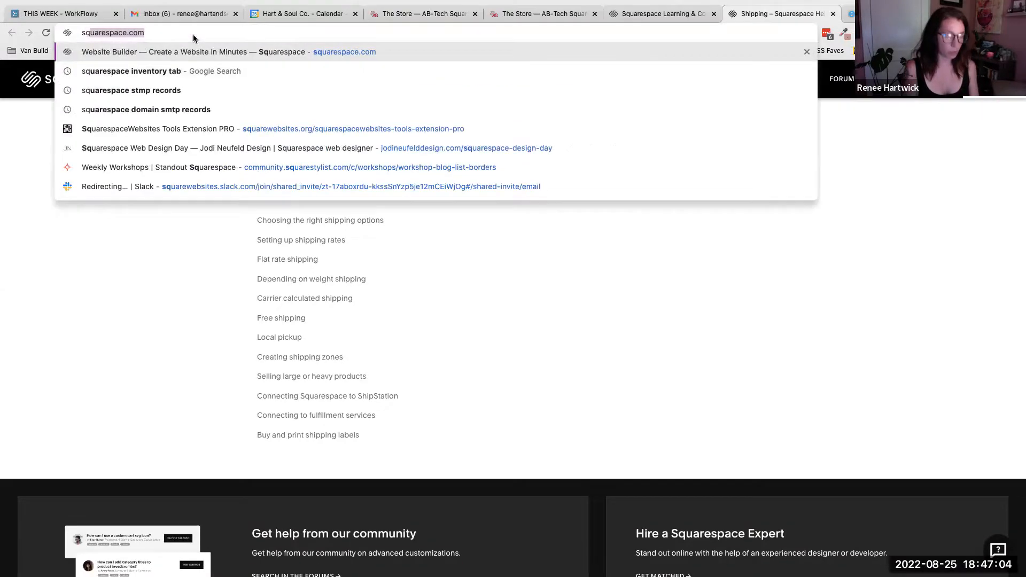
pyautogui.press('Return')
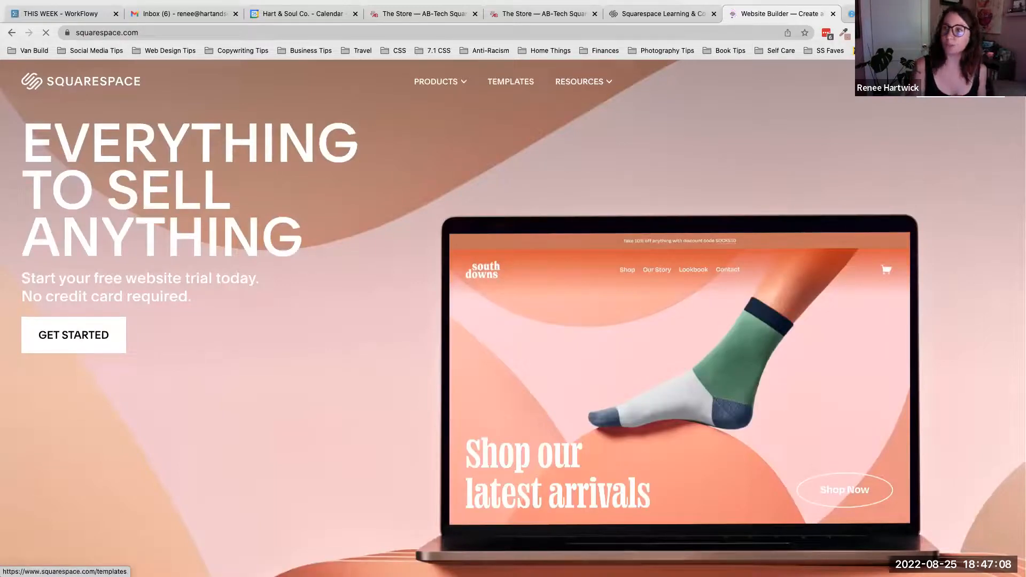
pyautogui.click(511, 82)
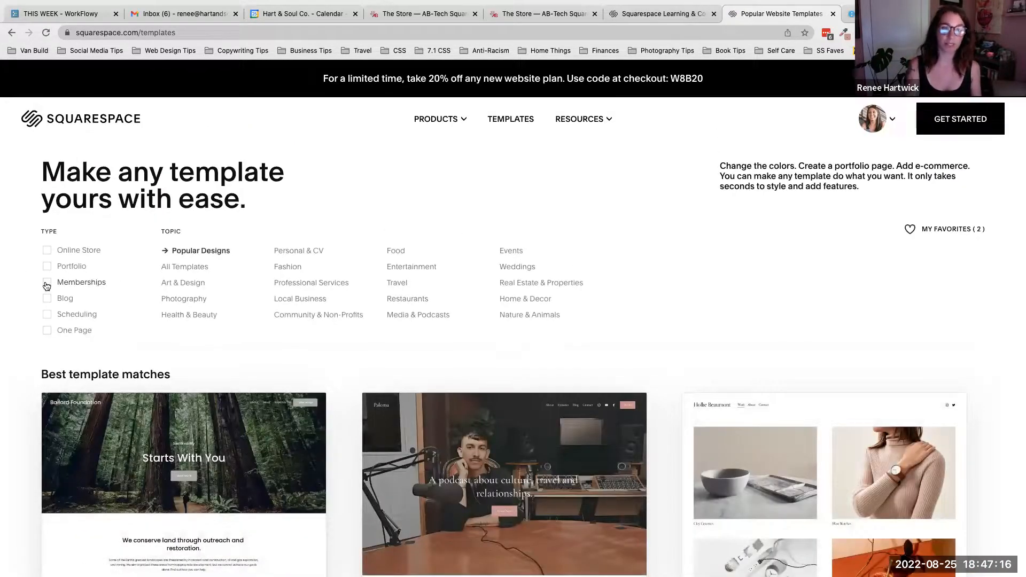
# Filter the popular template designs to the Memberships type and browse the recommended starting points.
pyautogui.click(47, 283)
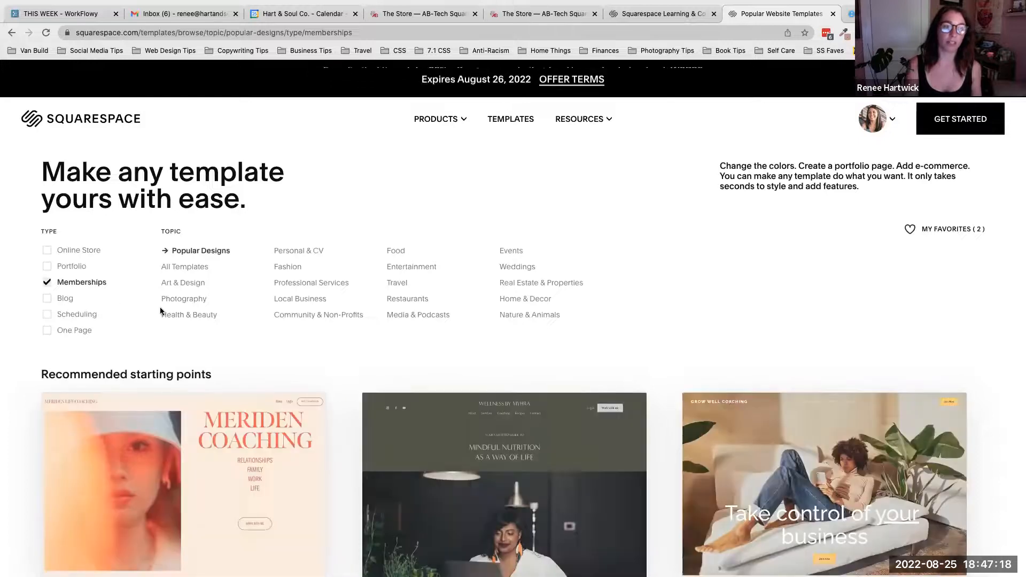
pyautogui.scroll(-4, 285, 306)
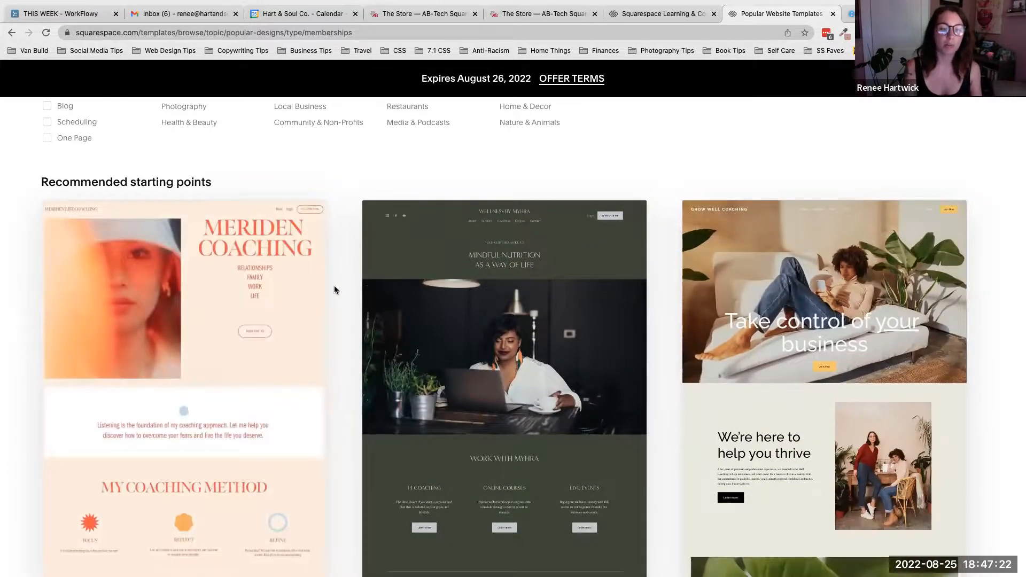
pyautogui.scroll(-1, 334, 290)
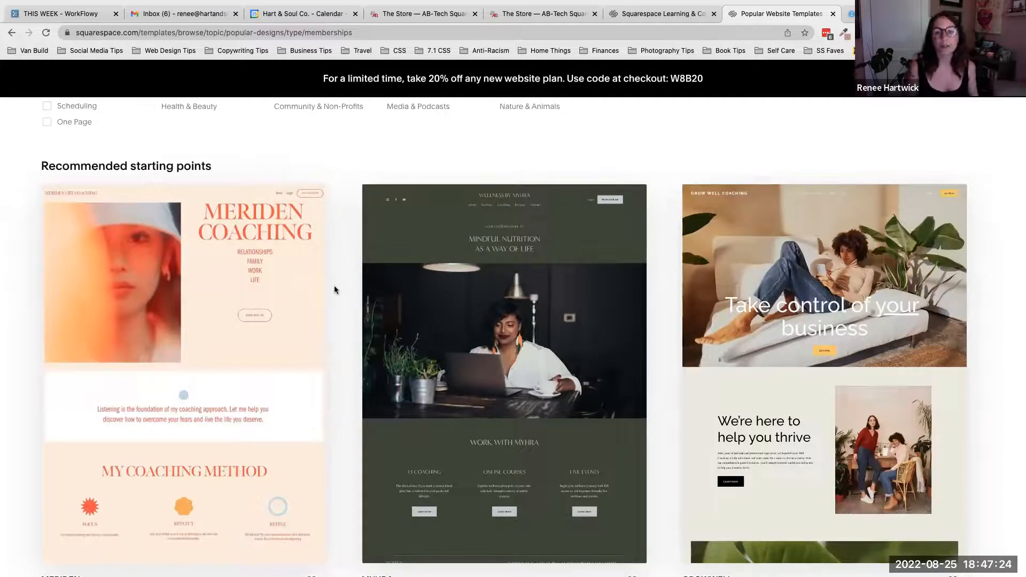
pyautogui.scroll(-1, 337, 289)
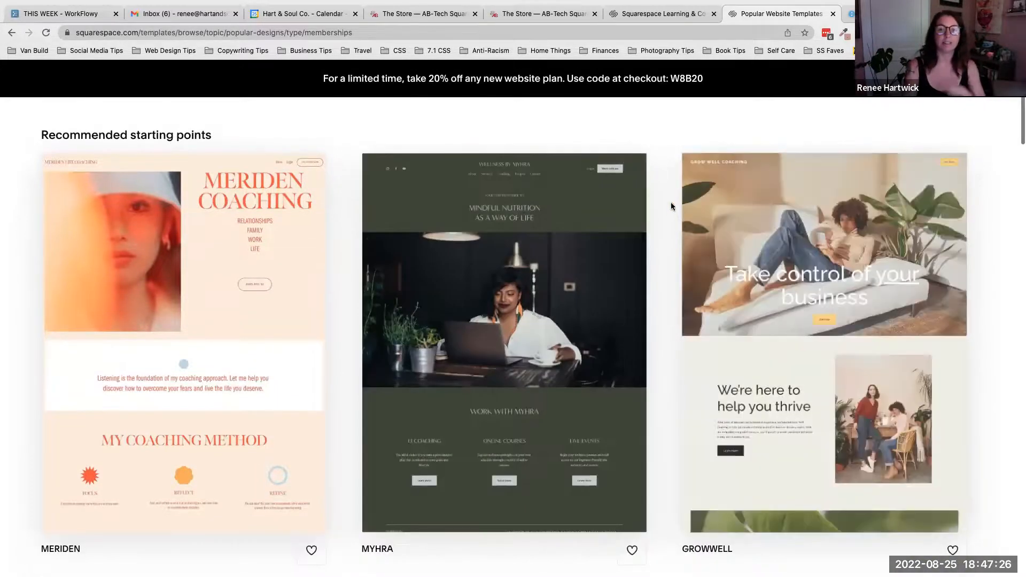
pyautogui.scroll(-2, 971, 254)
pyautogui.scroll(-5, 972, 257)
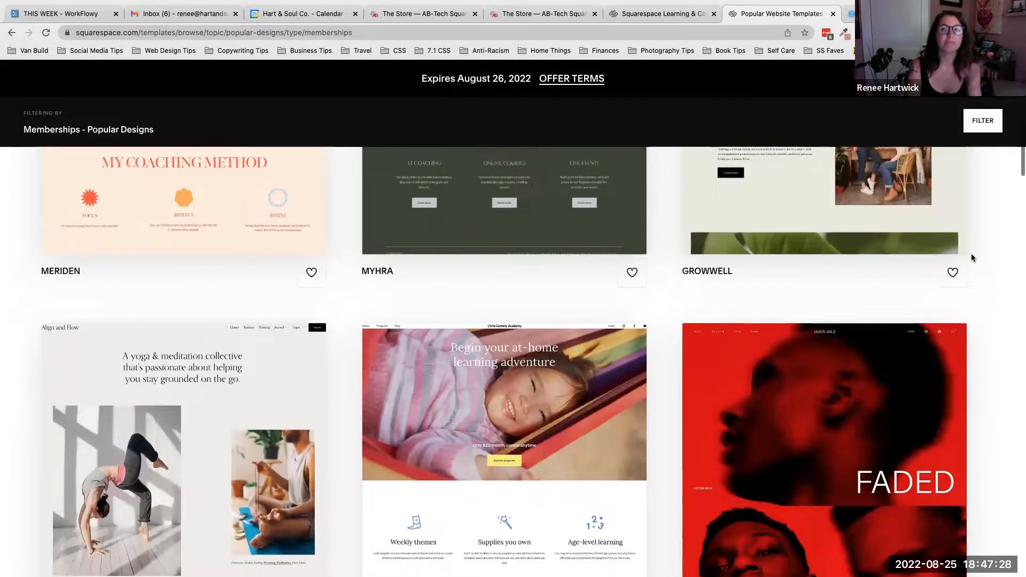
pyautogui.scroll(-1, 971, 257)
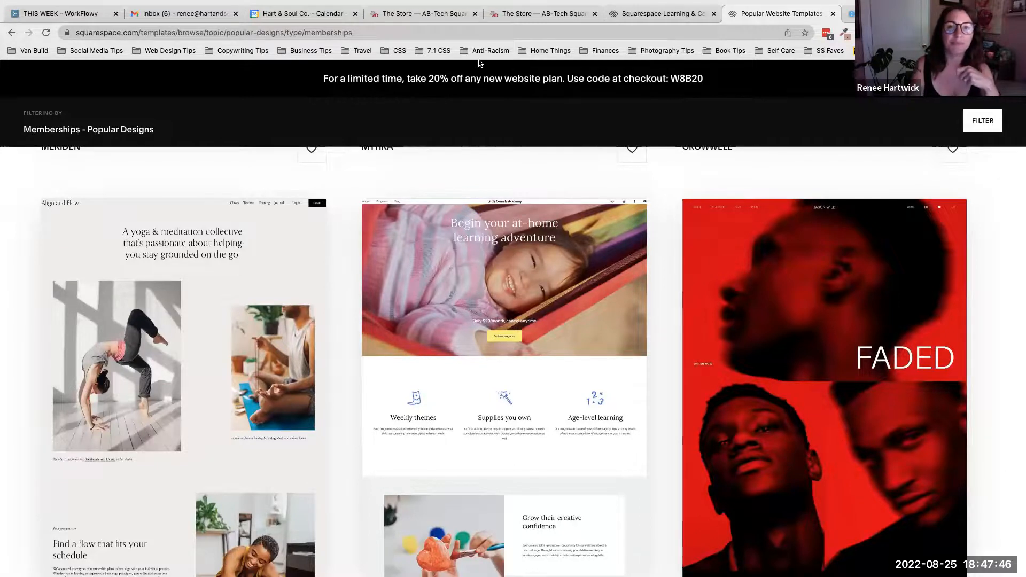
# Turn on the Member Areas feature in the workshop site's settings.
pyautogui.click(416, 7)
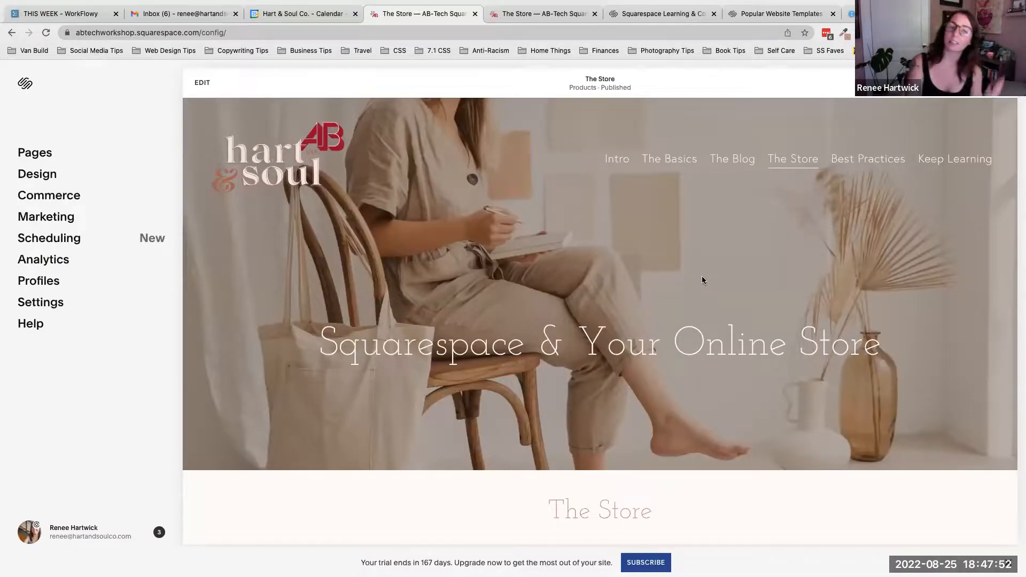
pyautogui.click(46, 302)
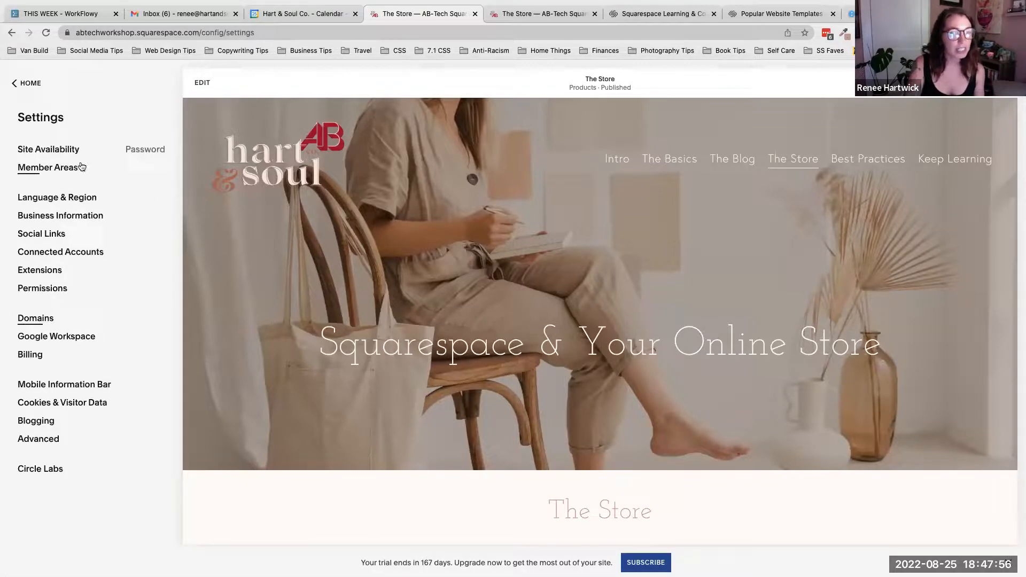
pyautogui.click(42, 170)
pyautogui.click(154, 185)
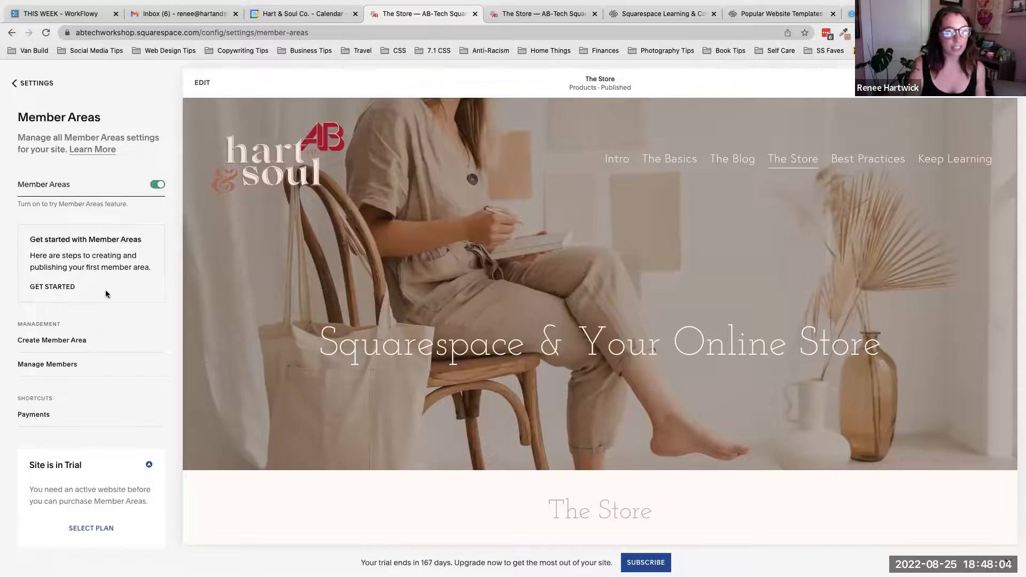
# Review the Member Areas management, shortcut and navigation options, and return to the site's Settings list.
pyautogui.scroll(-3, 88, 278)
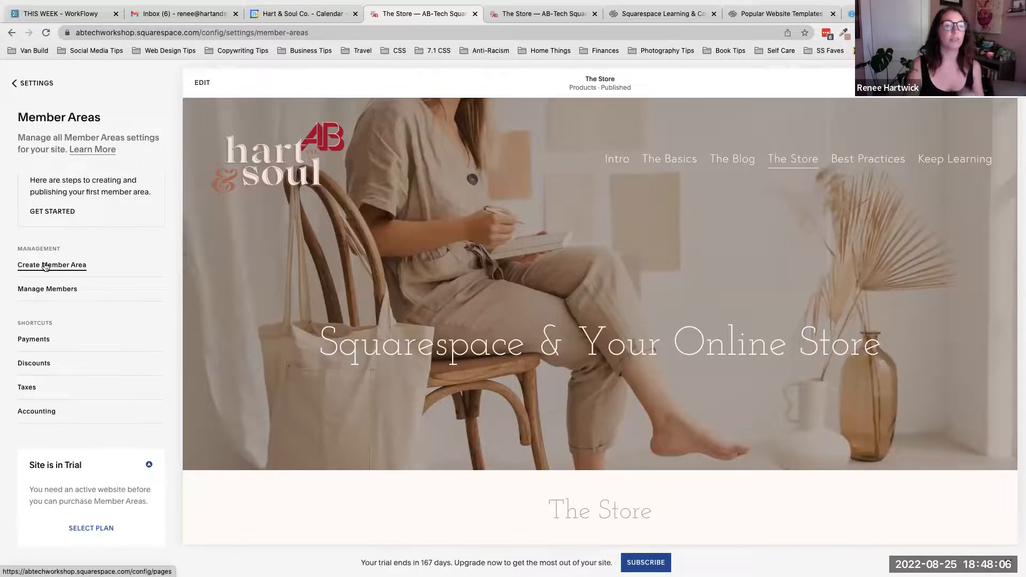
pyautogui.scroll(-1, 46, 267)
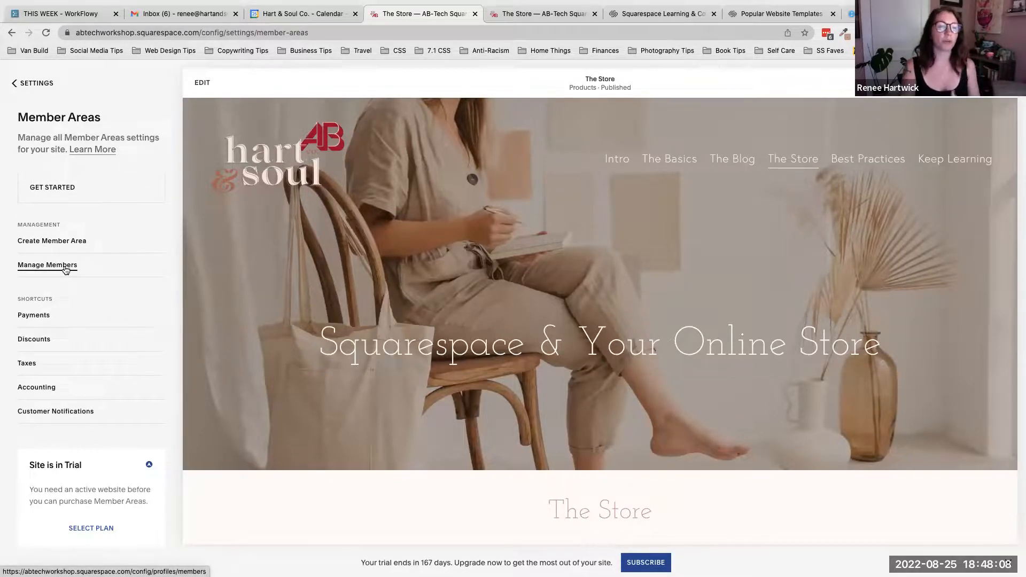
pyautogui.scroll(-3, 62, 266)
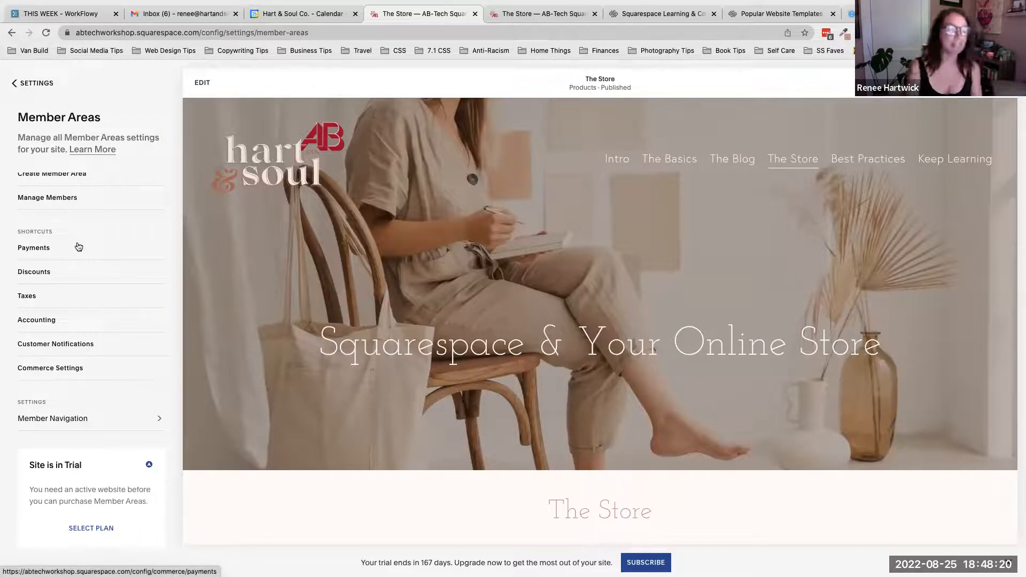
pyautogui.scroll(2, 96, 279)
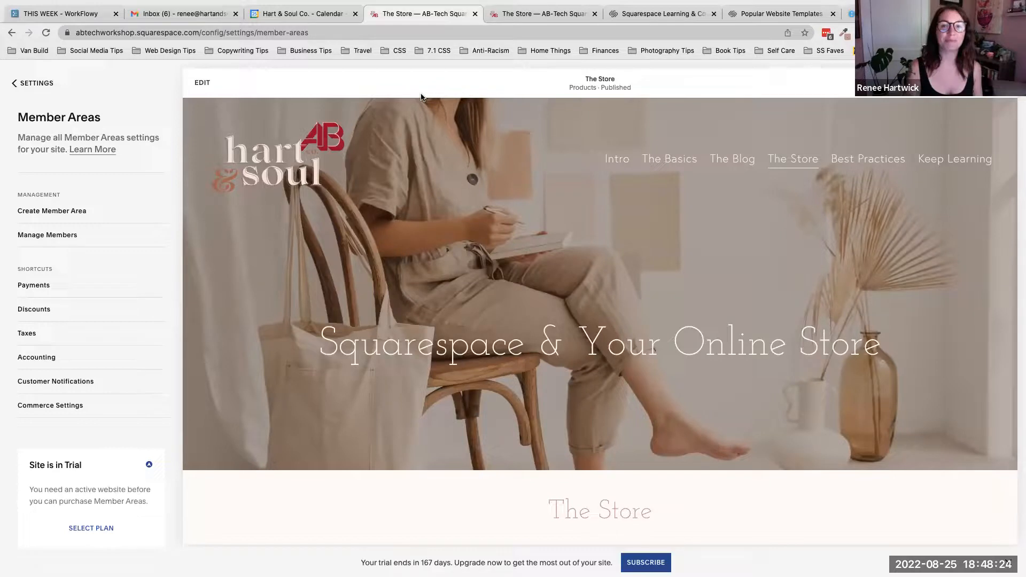
pyautogui.click(22, 85)
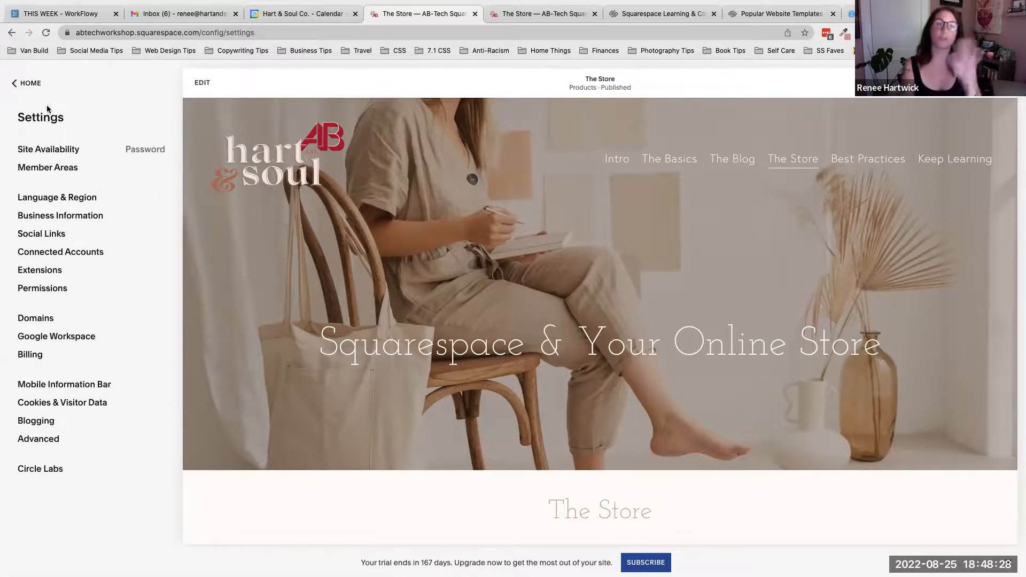
pyautogui.click(53, 173)
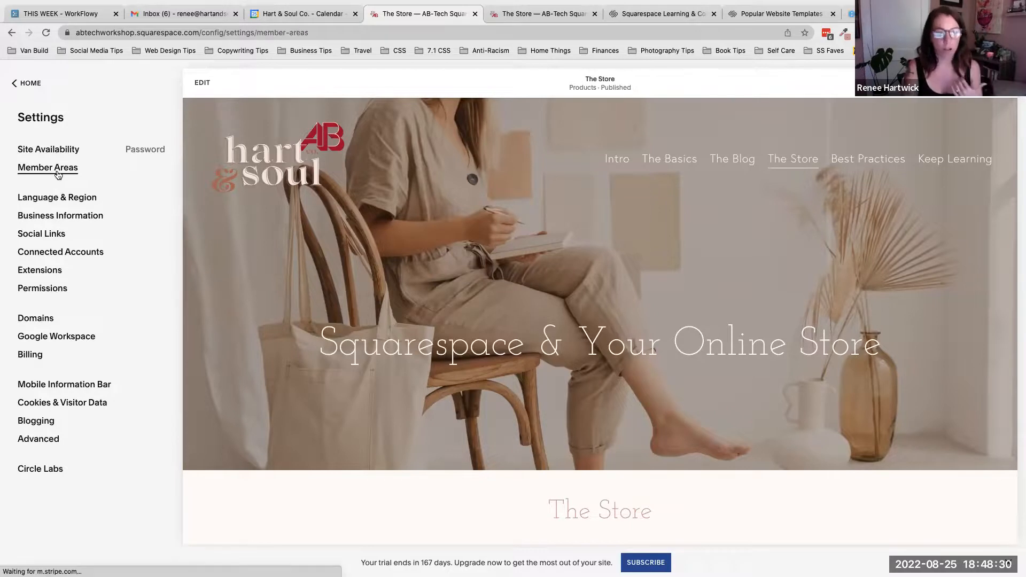
pyautogui.click(38, 89)
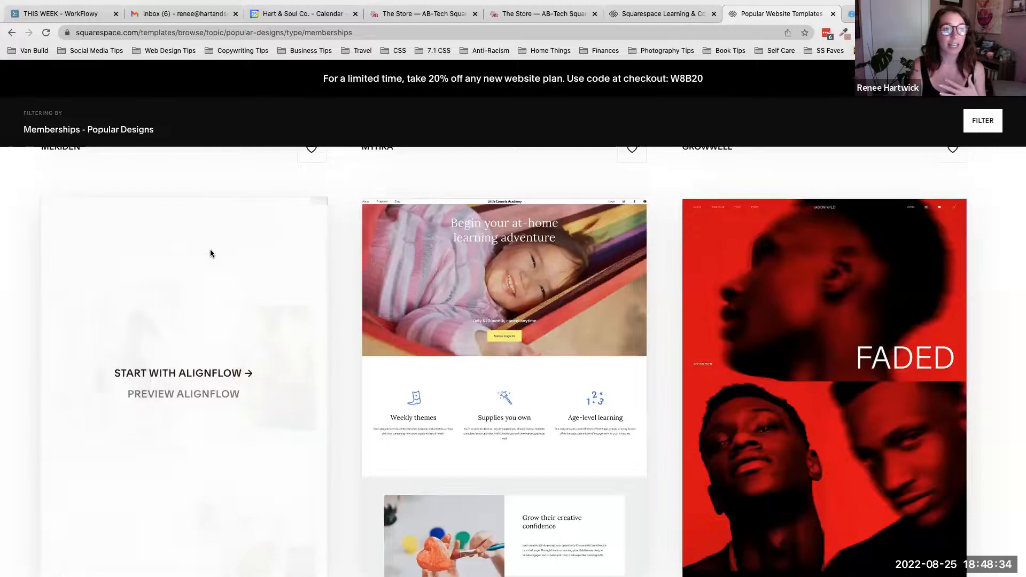
# Look over the type and topic filters on the Squarespace membership templates page.
pyautogui.scroll(10, 210, 249)
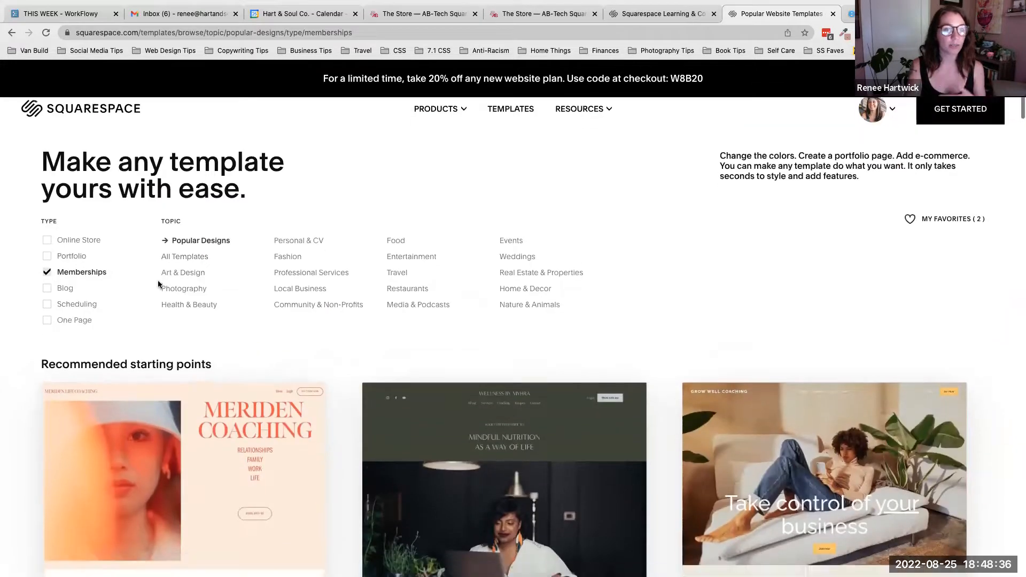
pyautogui.scroll(-2, 191, 279)
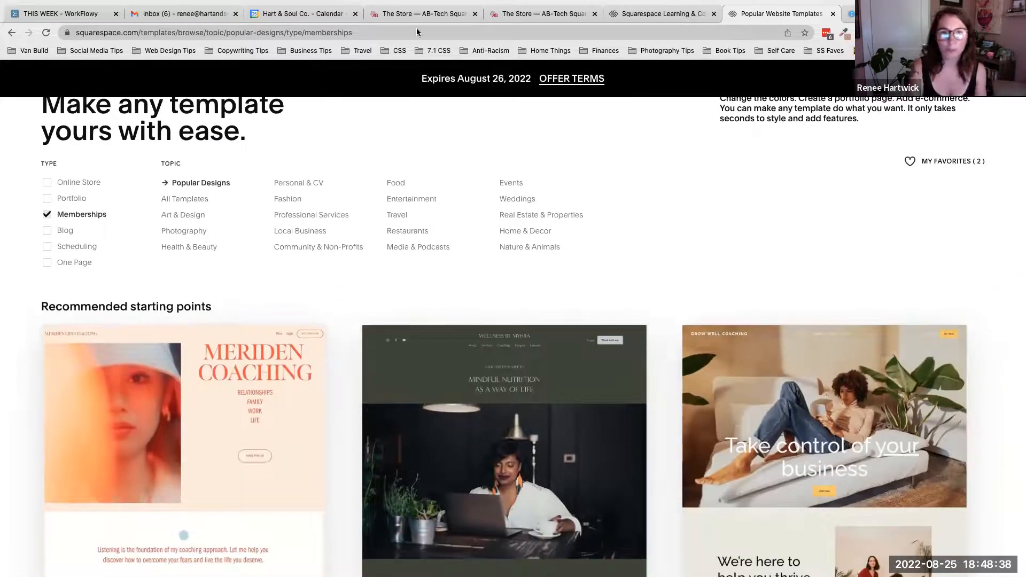
# View the Member Areas section in the workshop site's page list, and return the editor to its home menu.
pyautogui.click(409, 13)
pyautogui.click(28, 83)
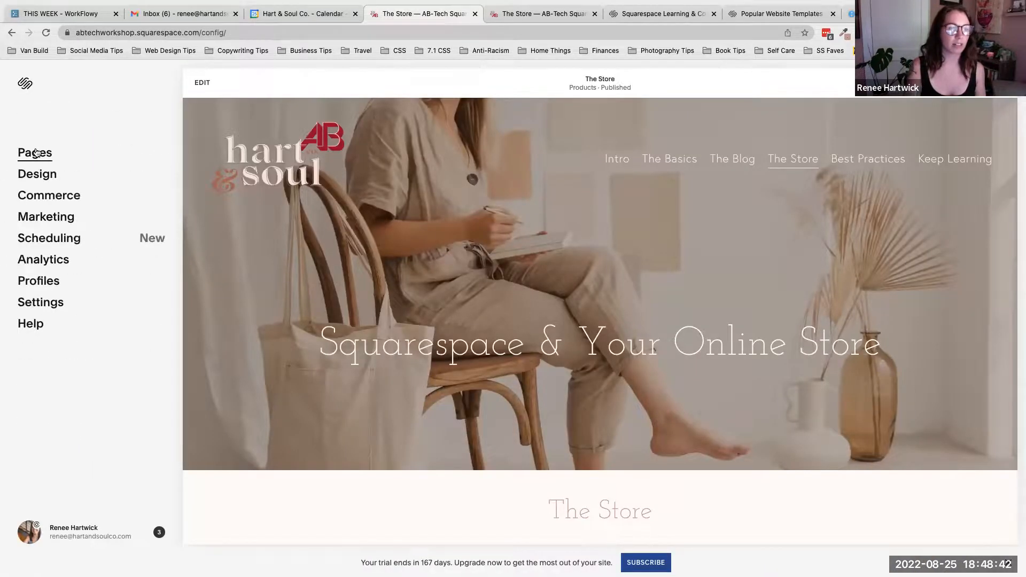
pyautogui.click(35, 153)
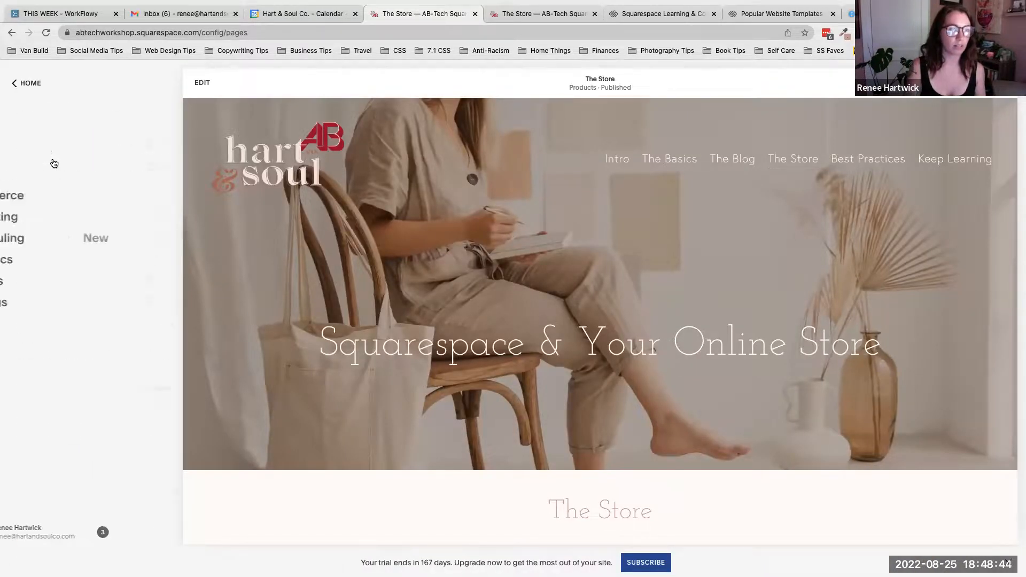
pyautogui.scroll(-3, 97, 267)
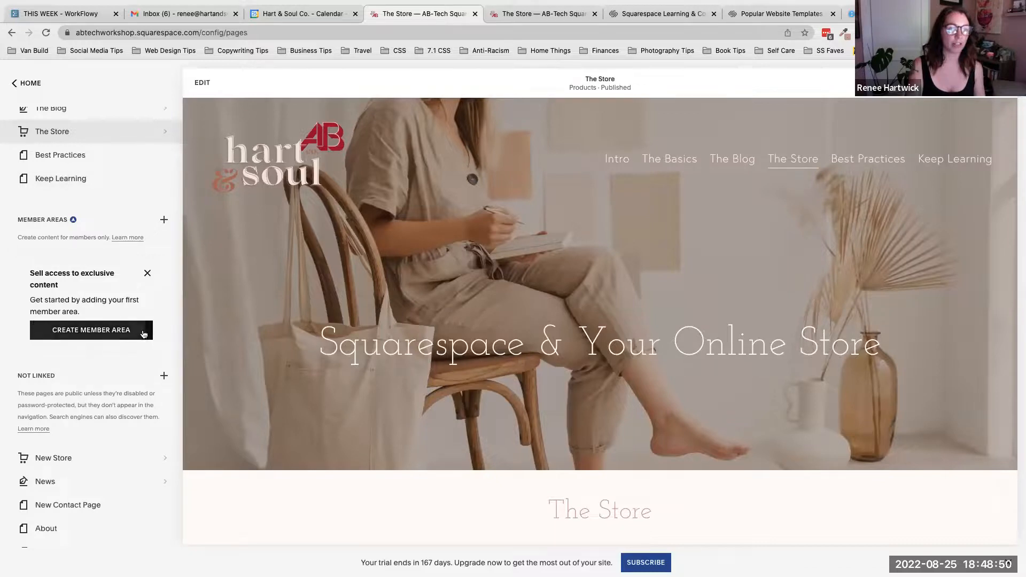
pyautogui.scroll(1, 70, 342)
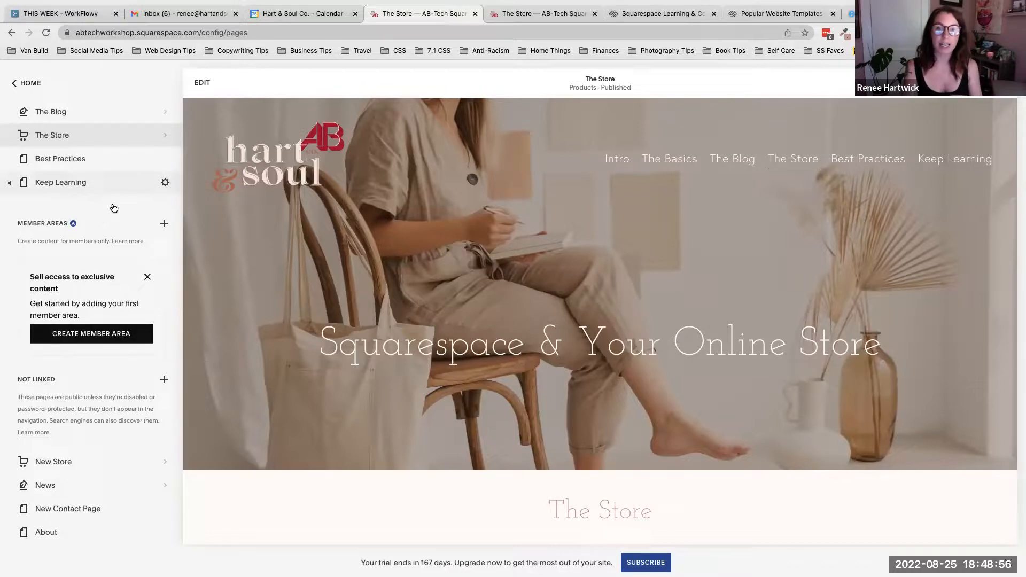
pyautogui.click(30, 82)
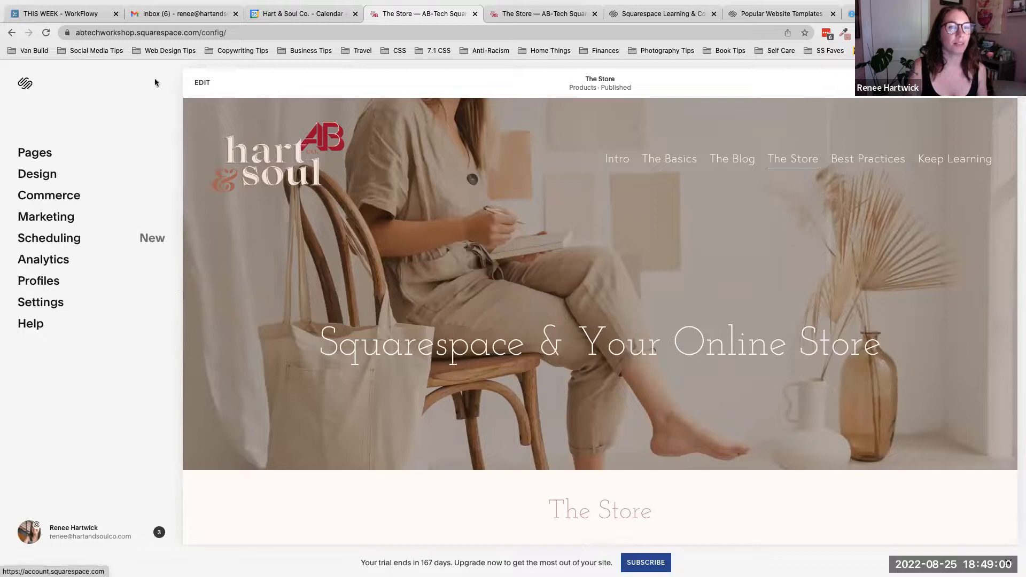
# Review the guide's Commerce Tips + Best Practices, highlighting the line about having only ONE store page and clearing the highlight.
pyautogui.click(536, 14)
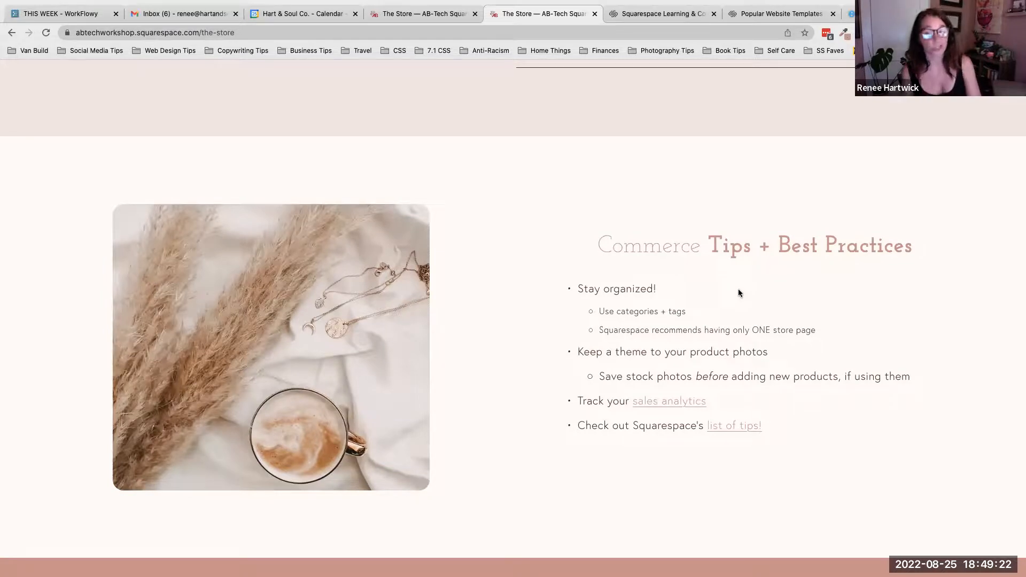
pyautogui.moveTo(822, 331); pyautogui.dragTo(605, 331)
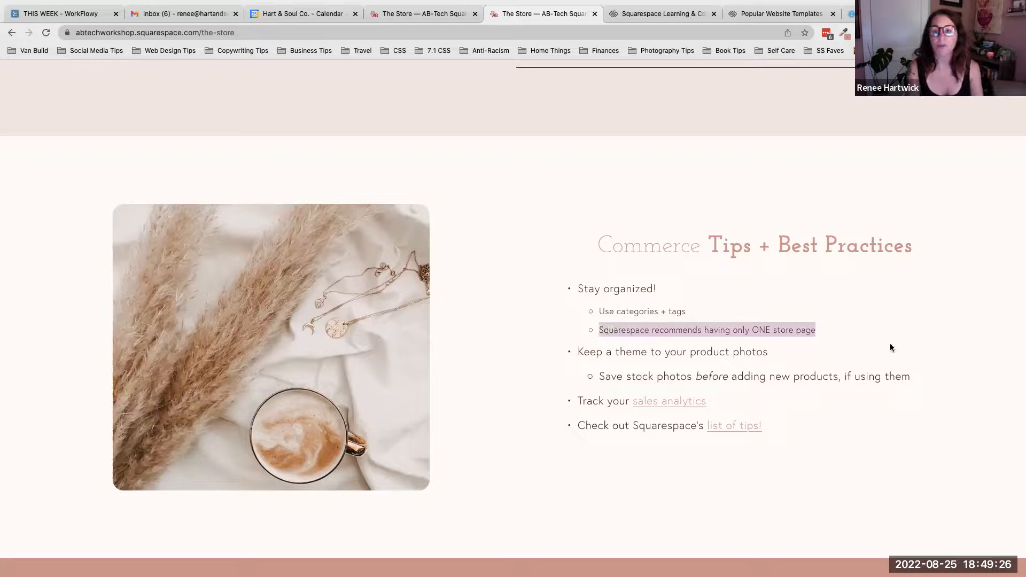
pyautogui.click(866, 337)
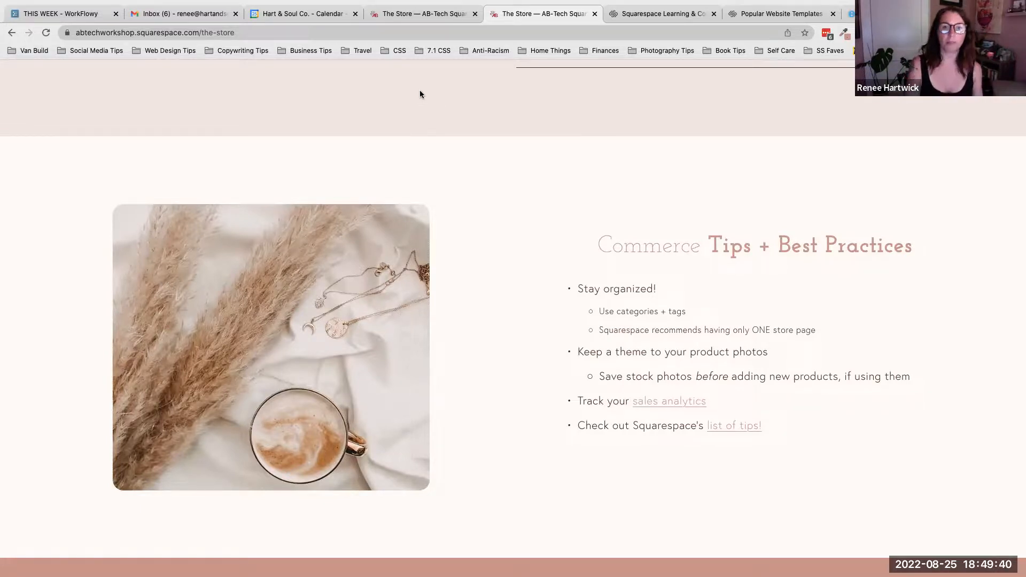
pyautogui.scroll(-2, 739, 281)
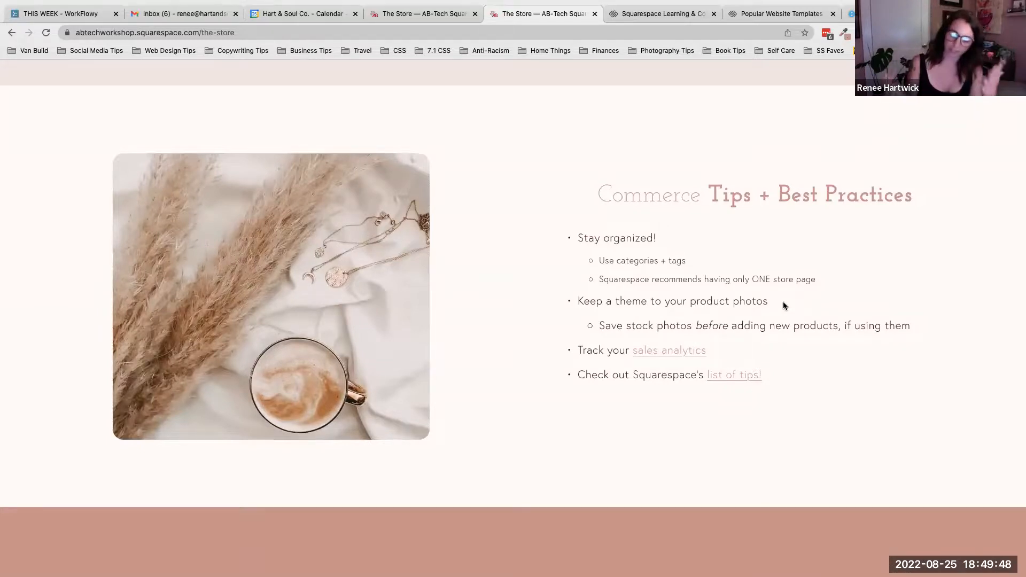
# Review the public store page from the tips back up to the product listings and down toward Why eCommerce?
pyautogui.scroll(20, 783, 304)
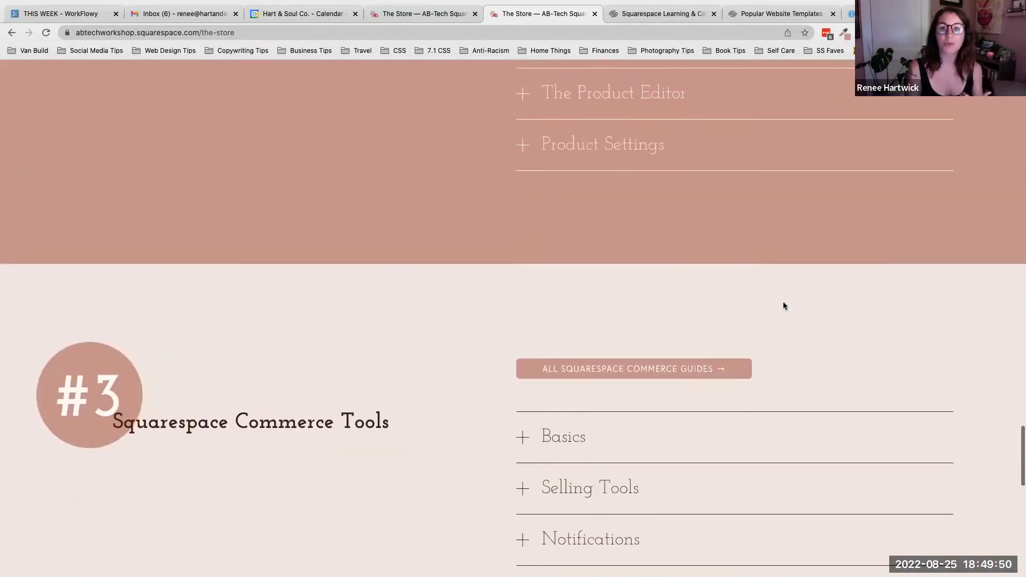
pyautogui.scroll(20, 784, 306)
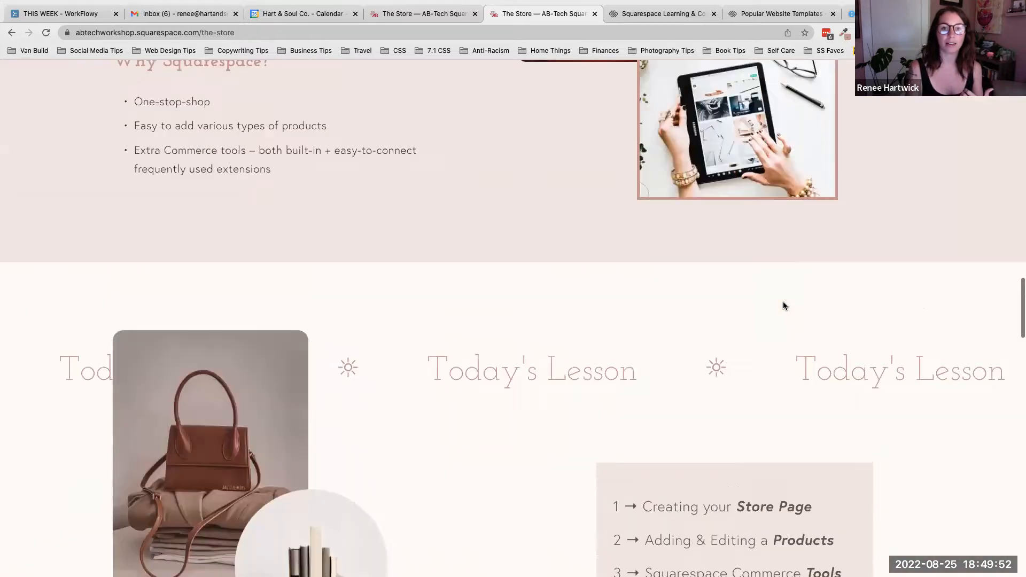
pyautogui.scroll(10, 784, 306)
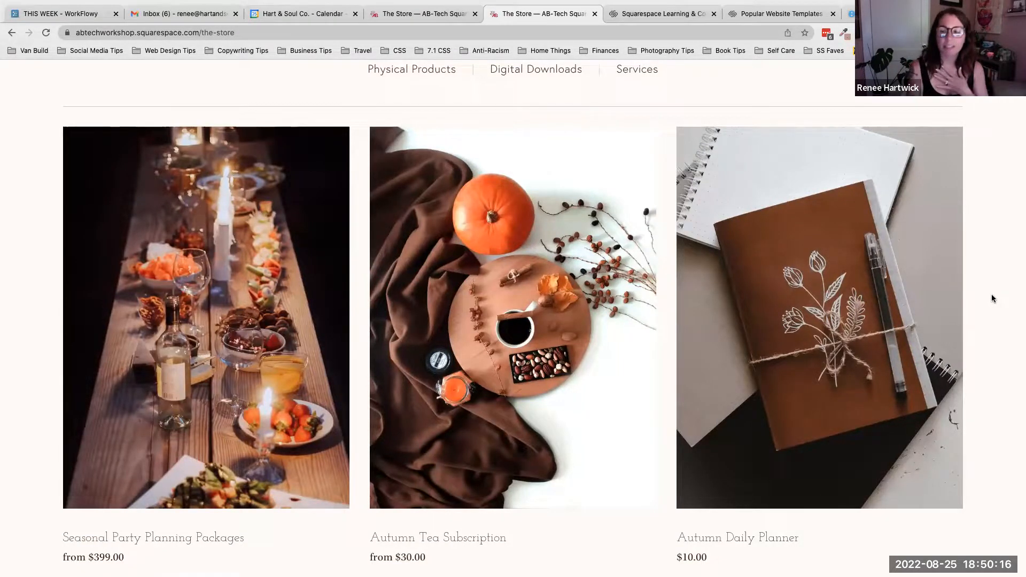
pyautogui.scroll(-5, 991, 294)
pyautogui.scroll(-15, 991, 294)
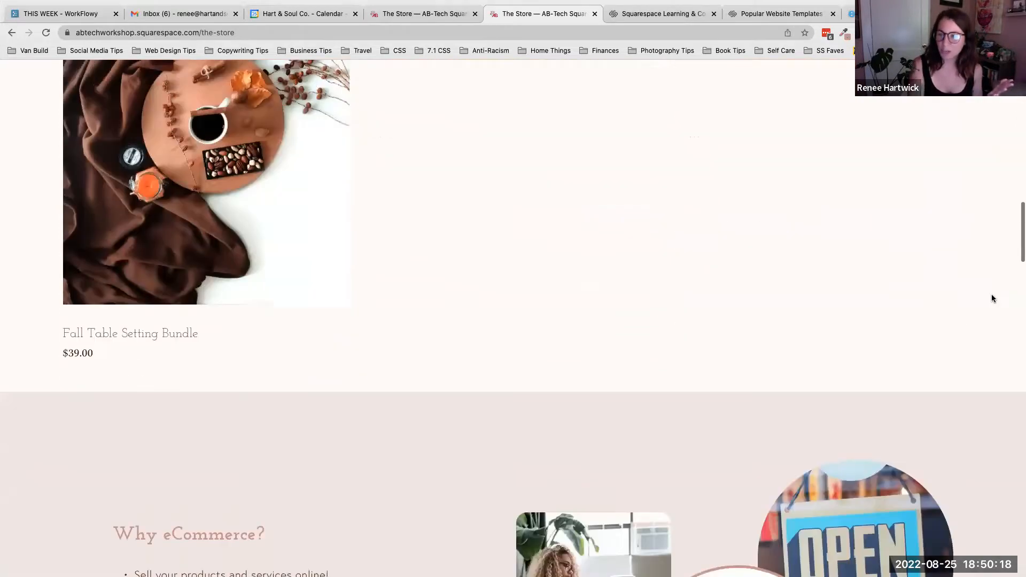
# Review the guide down to Commerce Tips + Best Practices, highlighting the line about saving stock photos before adding new products and clearing the highlight.
pyautogui.scroll(-6, 992, 298)
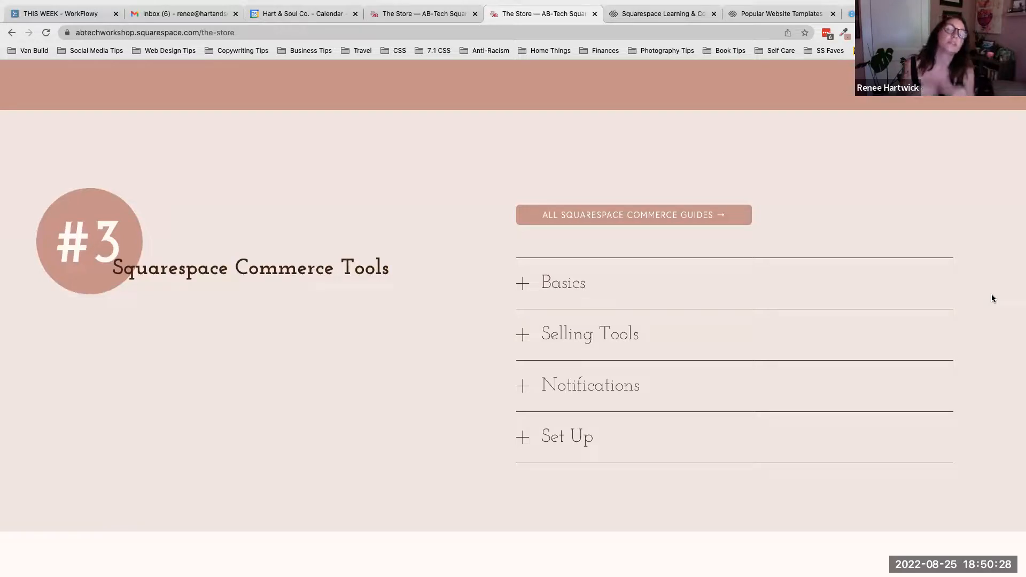
pyautogui.scroll(-3, 992, 298)
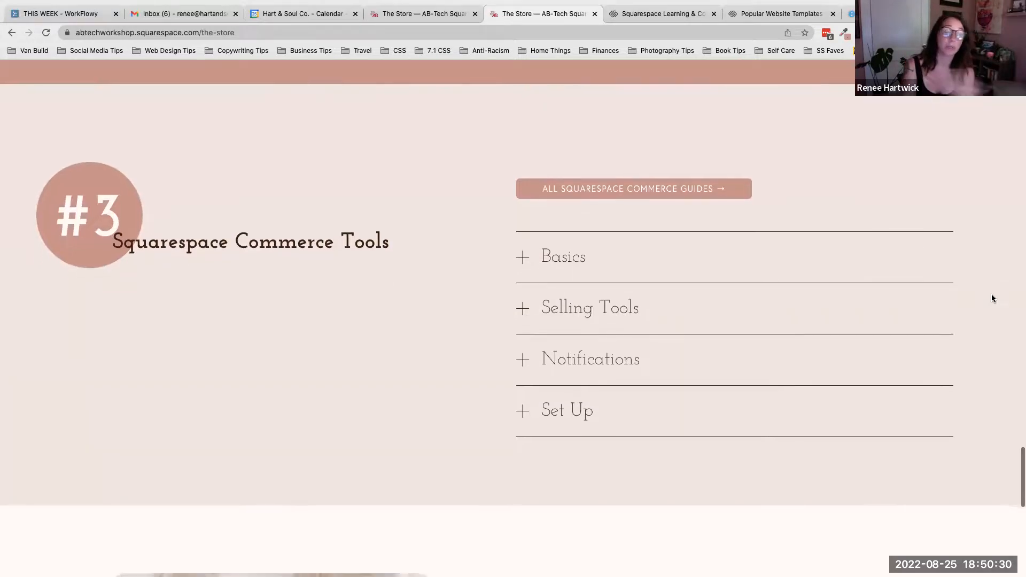
pyautogui.scroll(-5, 992, 298)
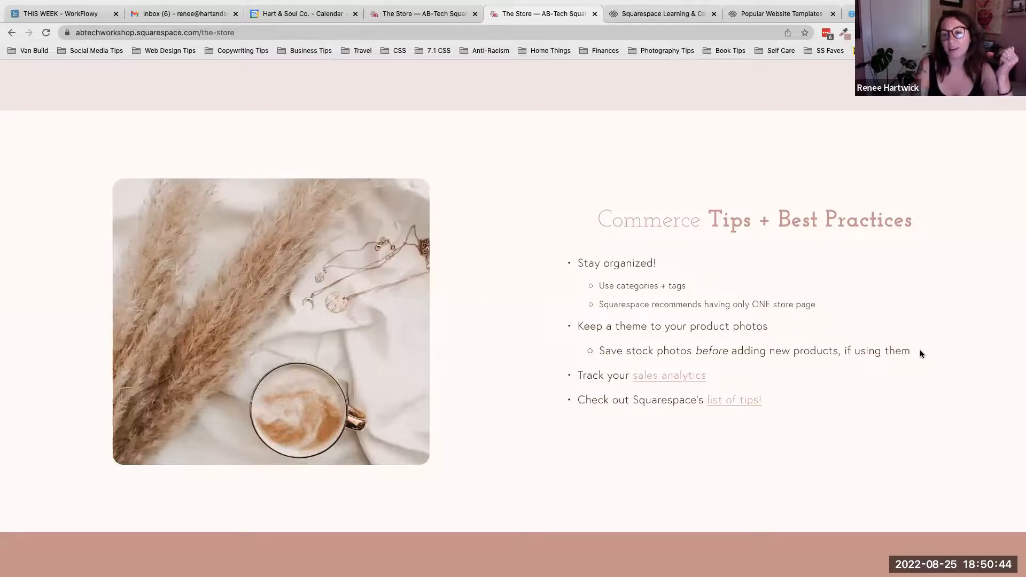
pyautogui.tripleClick(604, 356)
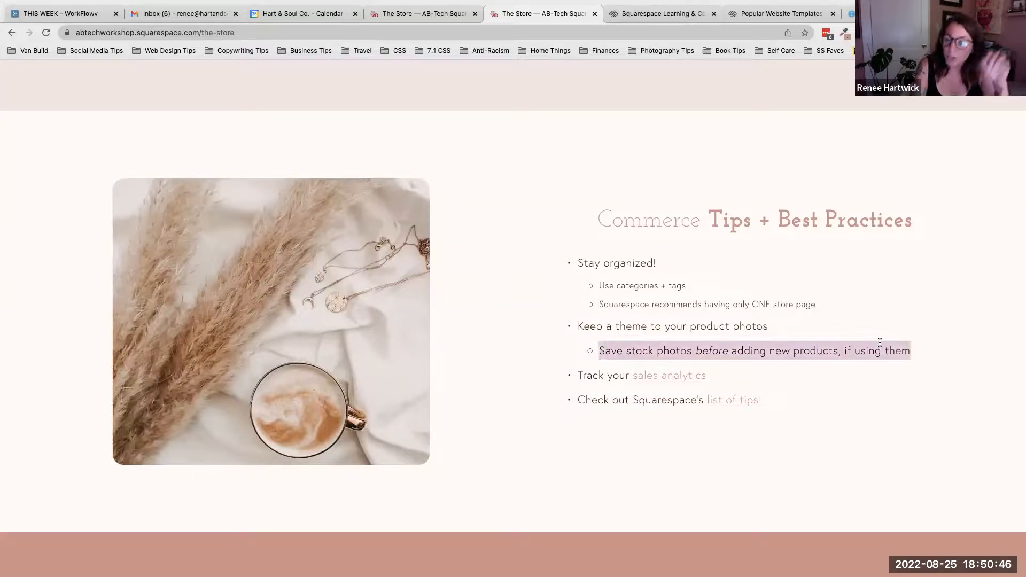
pyautogui.click(946, 354)
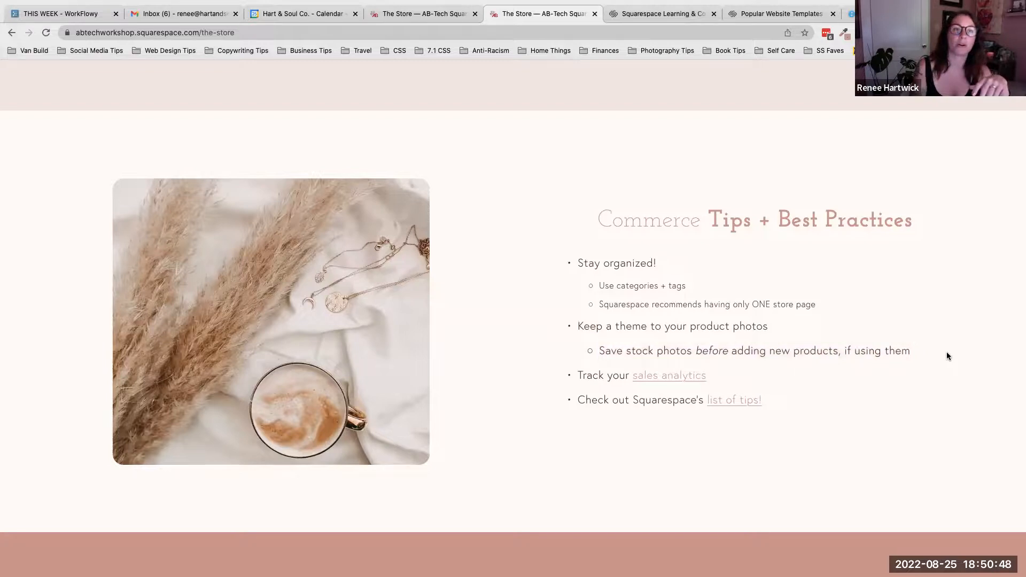
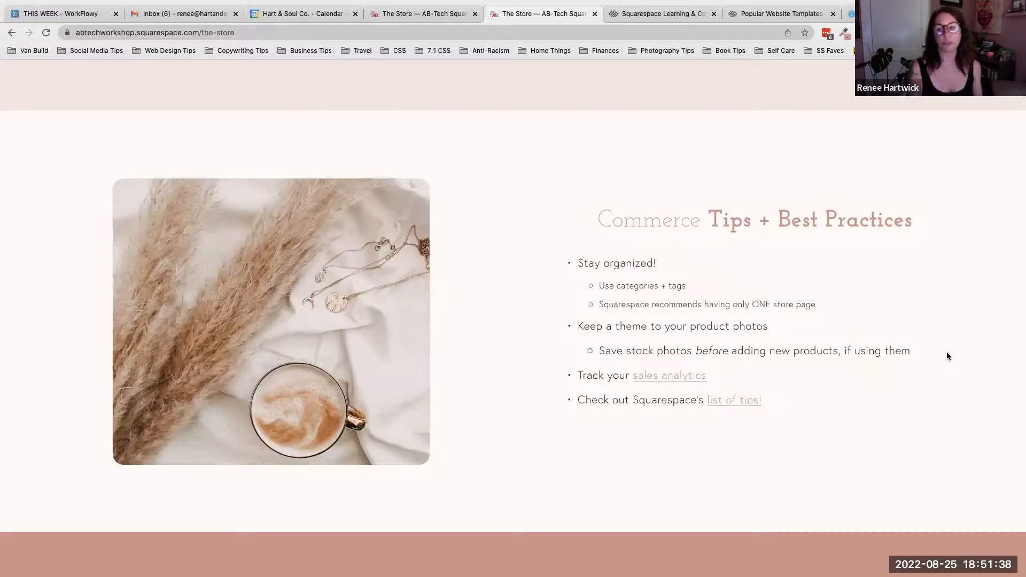
pyautogui.scroll(-1, 780, 377)
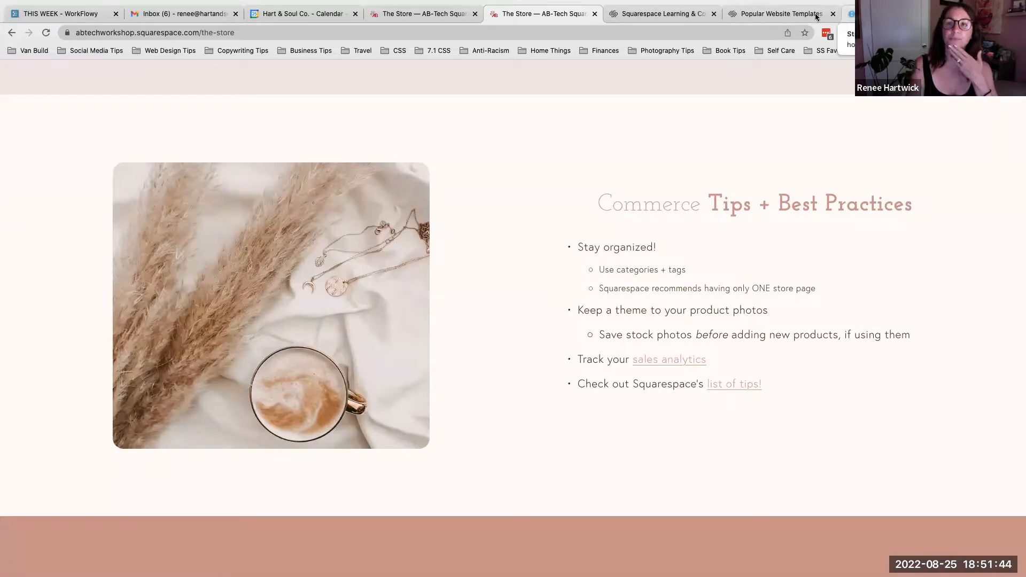
# Return the Strength Ratio site's editor to its home menu, and view the workshop site's Sales analytics.
pyautogui.click(425, 13)
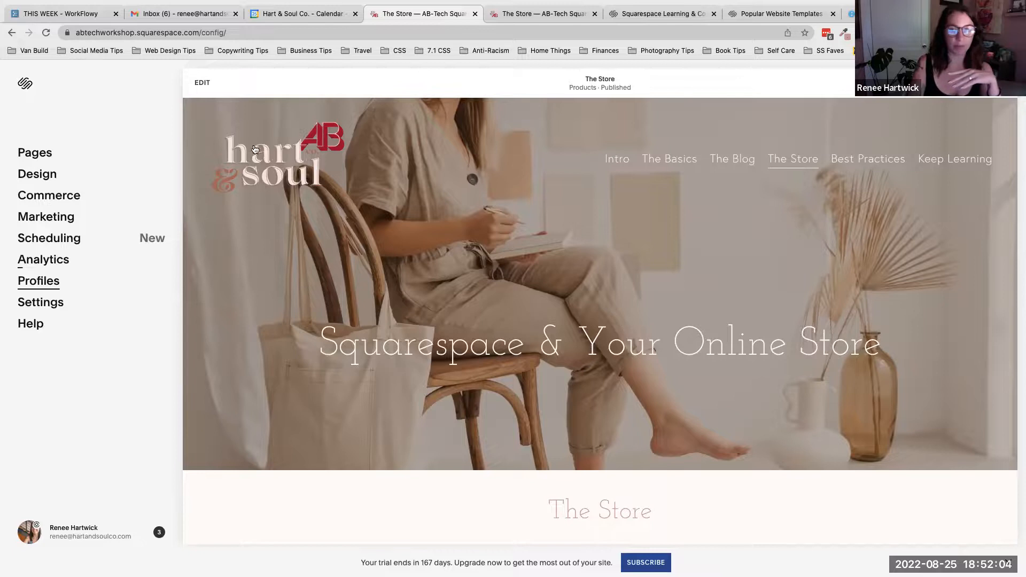
pyautogui.moveTo(844, 4)
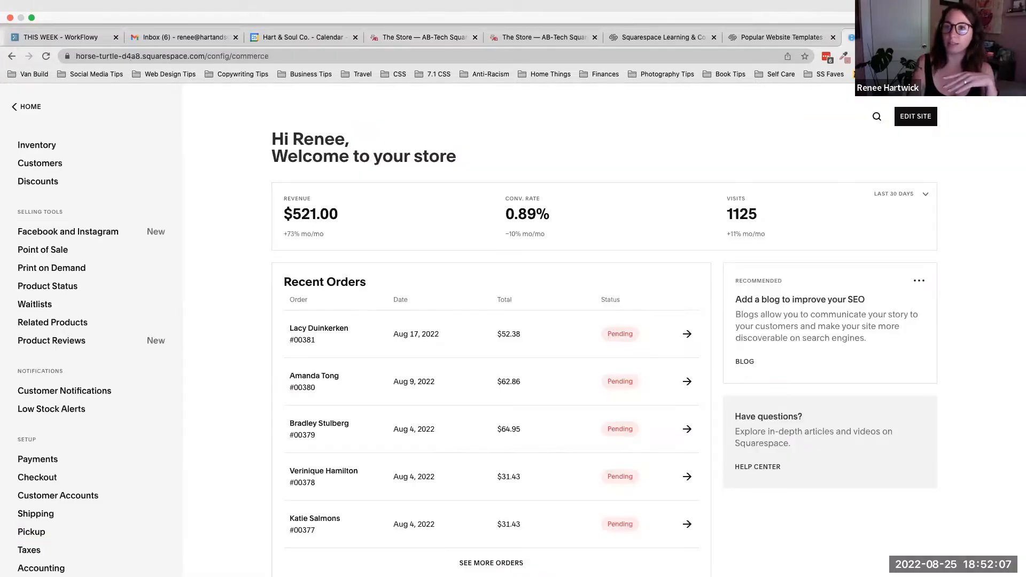
pyautogui.click(848, 37)
pyautogui.click(25, 85)
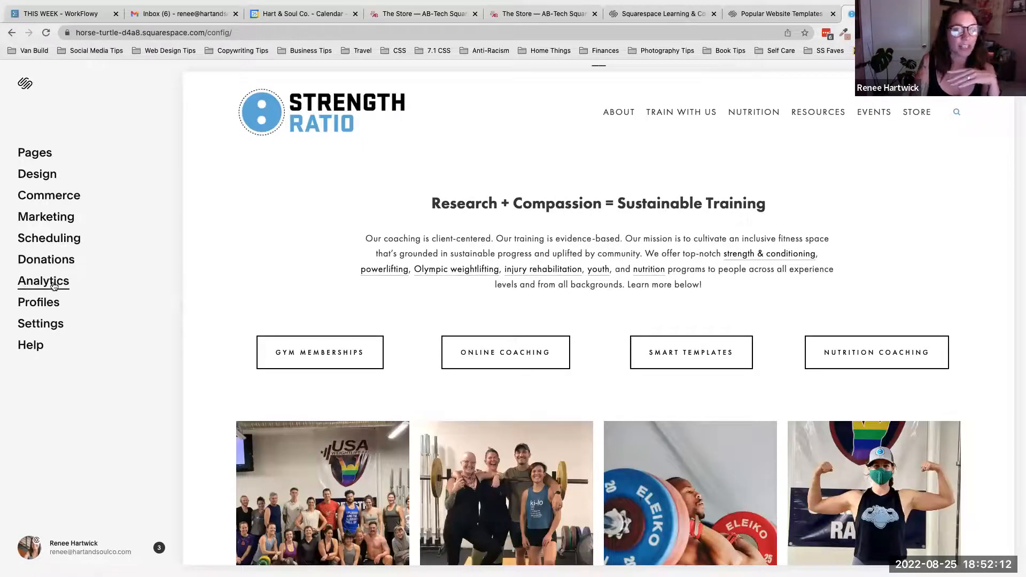
pyautogui.click(417, 12)
pyautogui.click(48, 258)
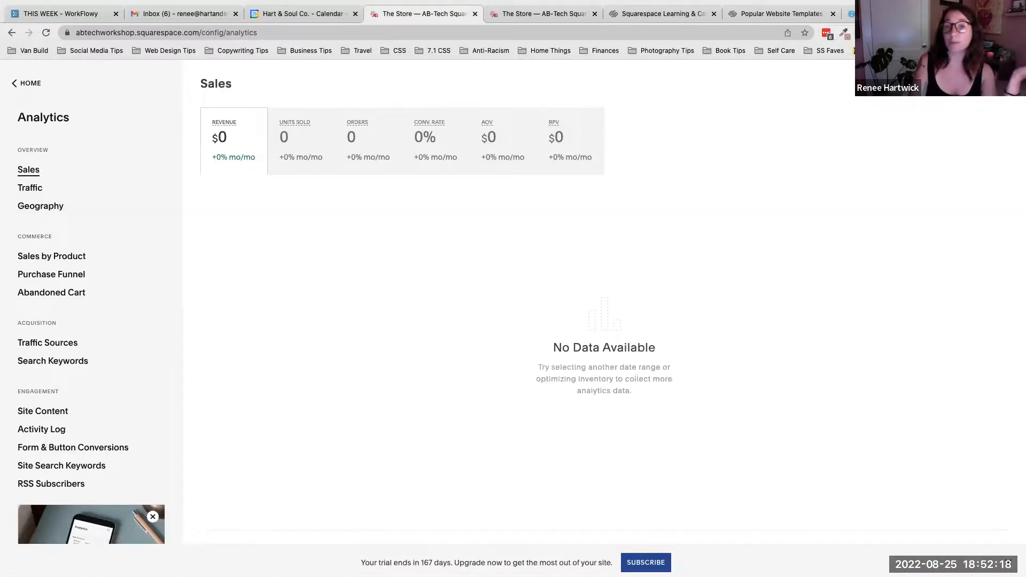
# Open the Strength Ratio site's Analytics and review the Sales overview, from the revenue chart to the top sources, devices and products.
pyautogui.click(882, 14)
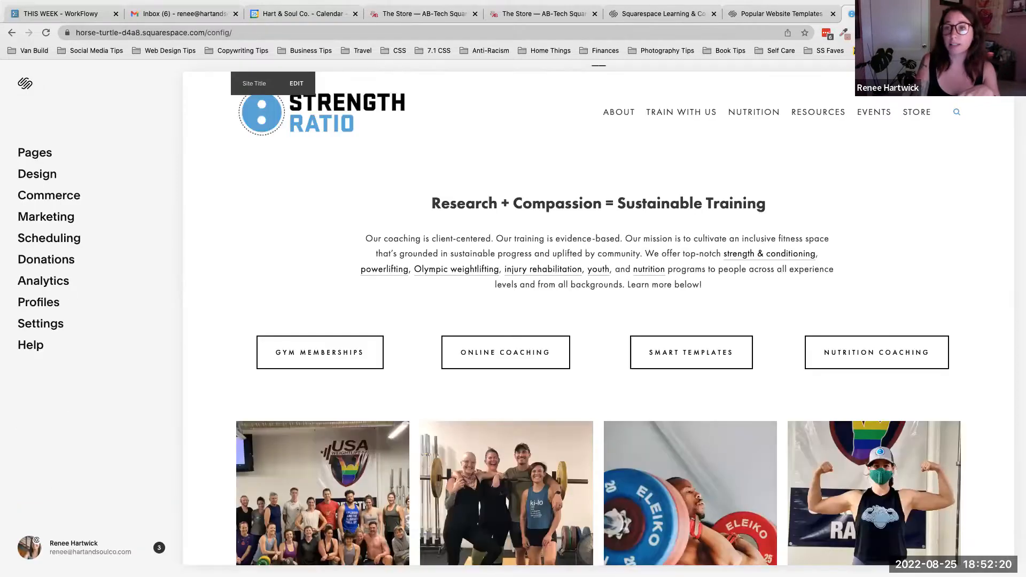
pyautogui.click(46, 287)
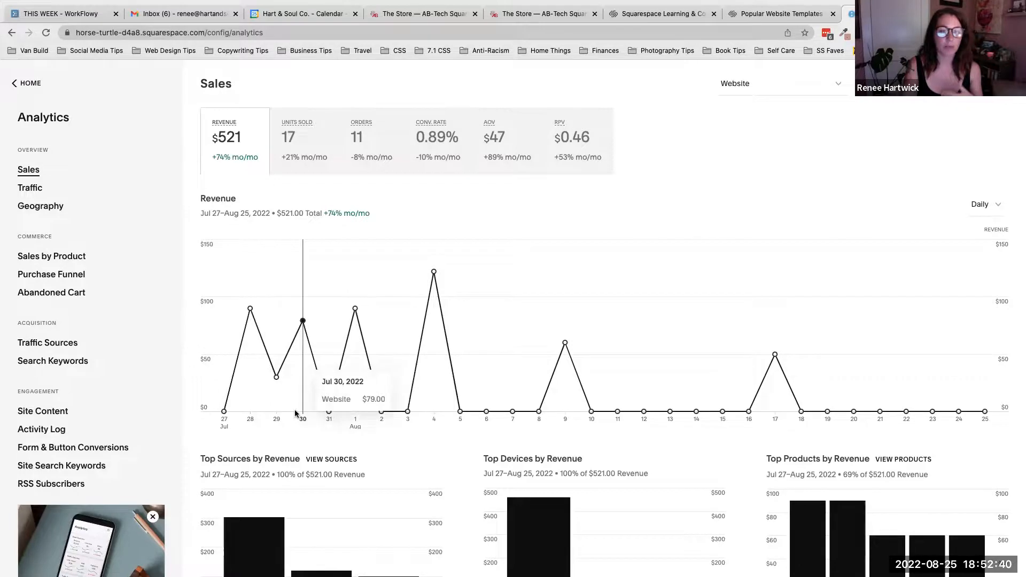
pyautogui.scroll(-1, 345, 414)
pyautogui.scroll(-2, 345, 414)
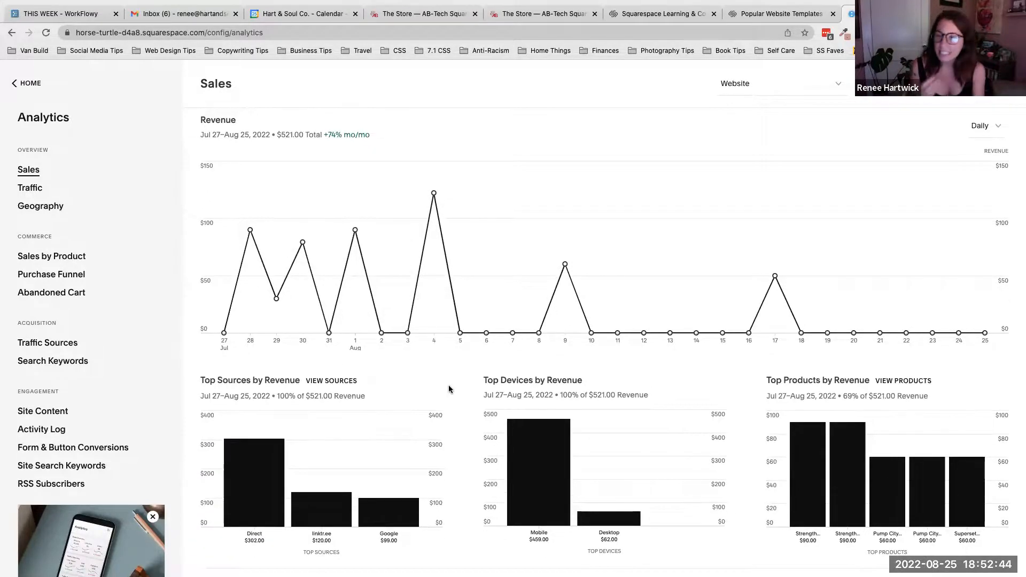
pyautogui.scroll(-2, 449, 386)
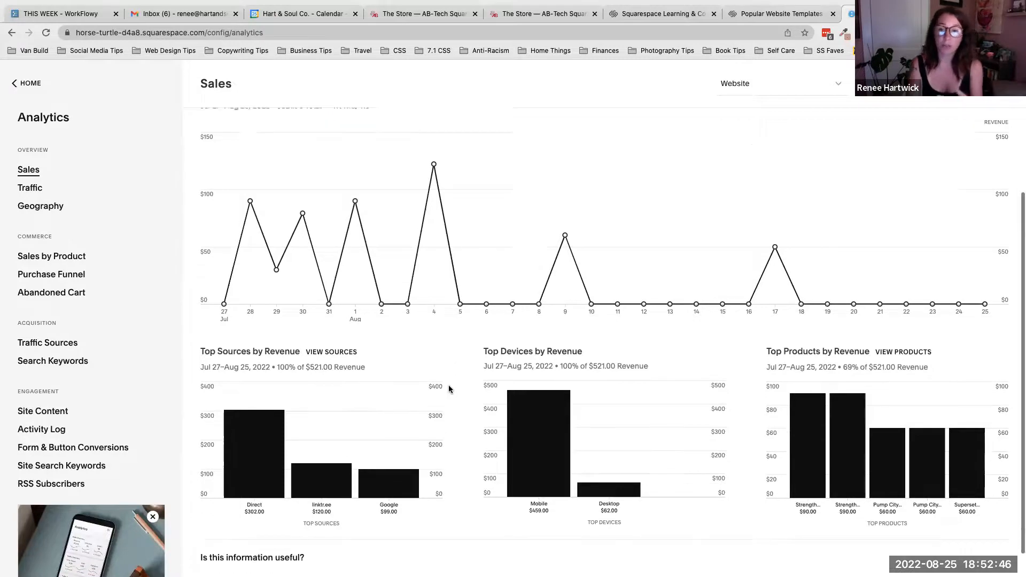
pyautogui.scroll(5, 448, 384)
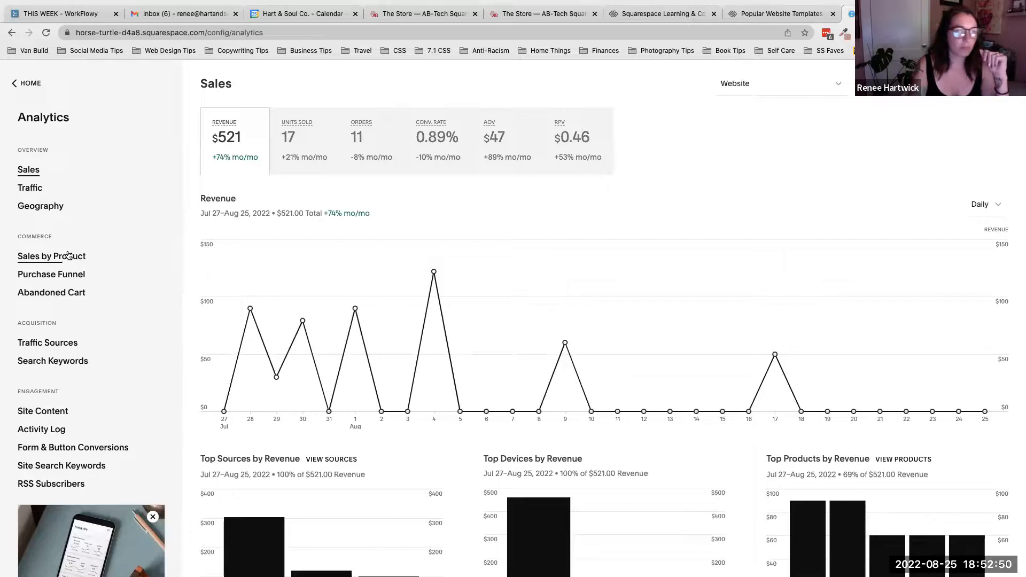
# Review the Sales by Product report and look over its date range options without changing the range.
pyautogui.click(36, 258)
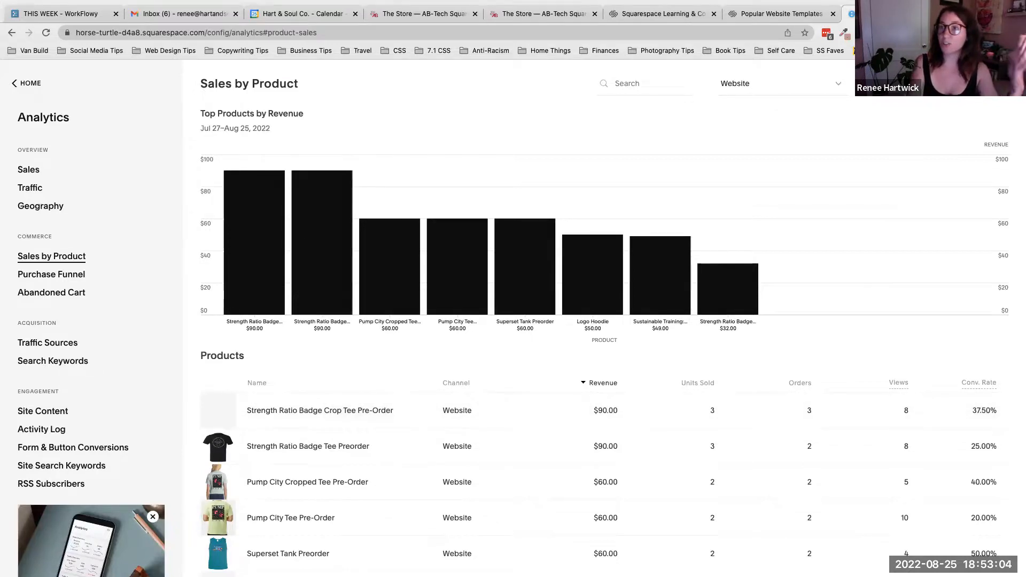
pyautogui.click(917, 84)
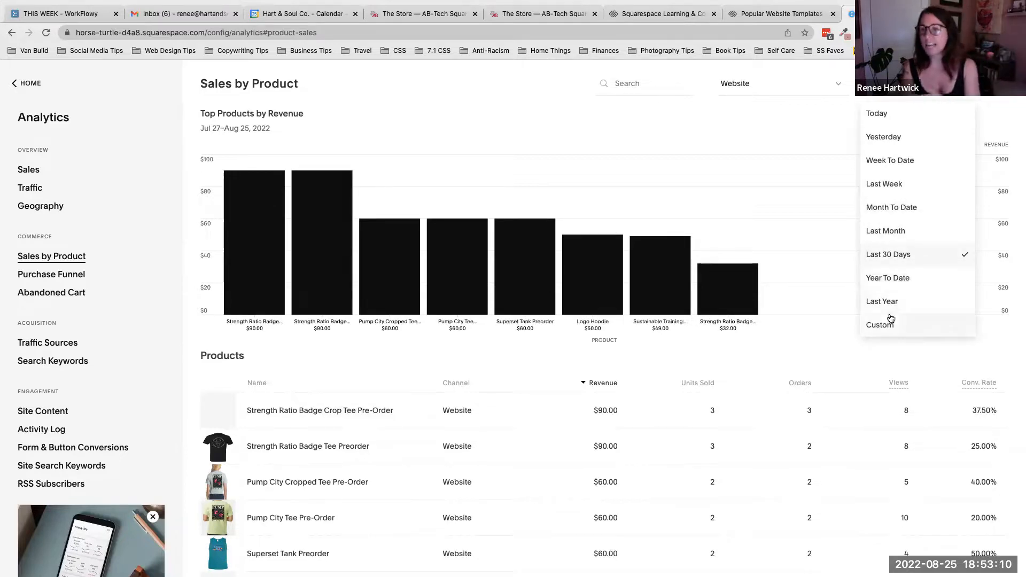
pyautogui.click(557, 125)
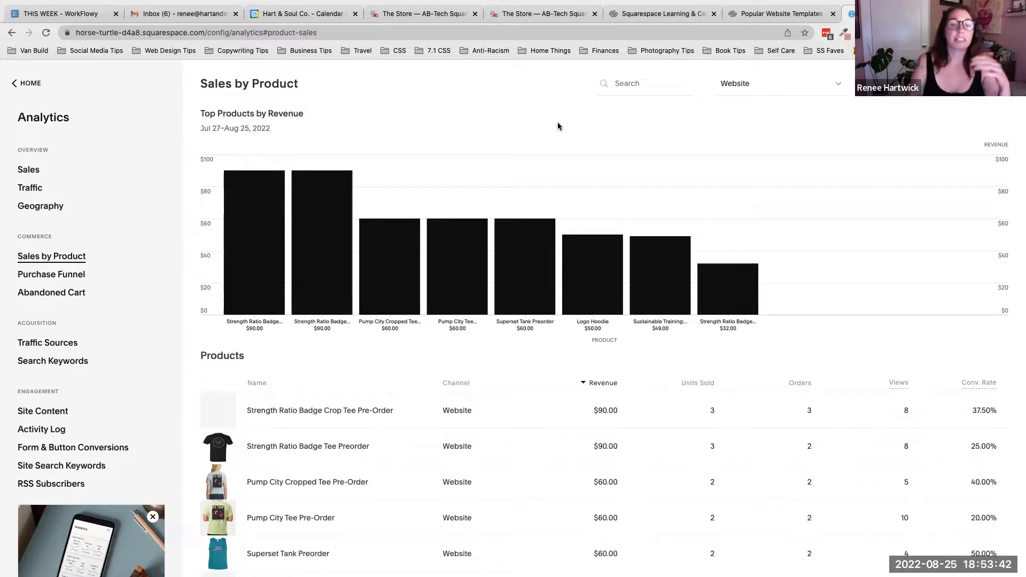
pyautogui.scroll(-2, 566, 140)
pyautogui.scroll(2, 566, 140)
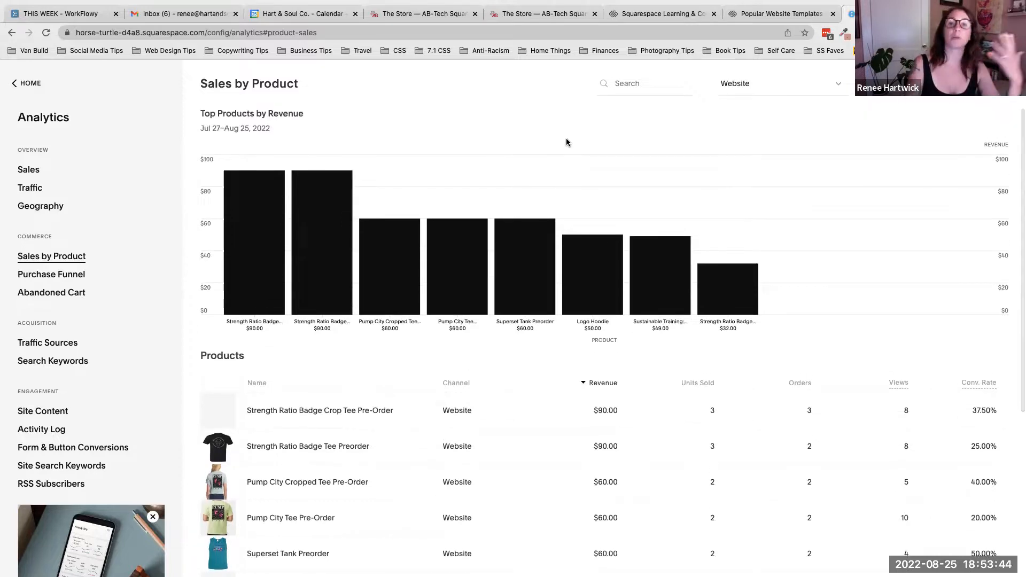
pyautogui.scroll(-1, 566, 140)
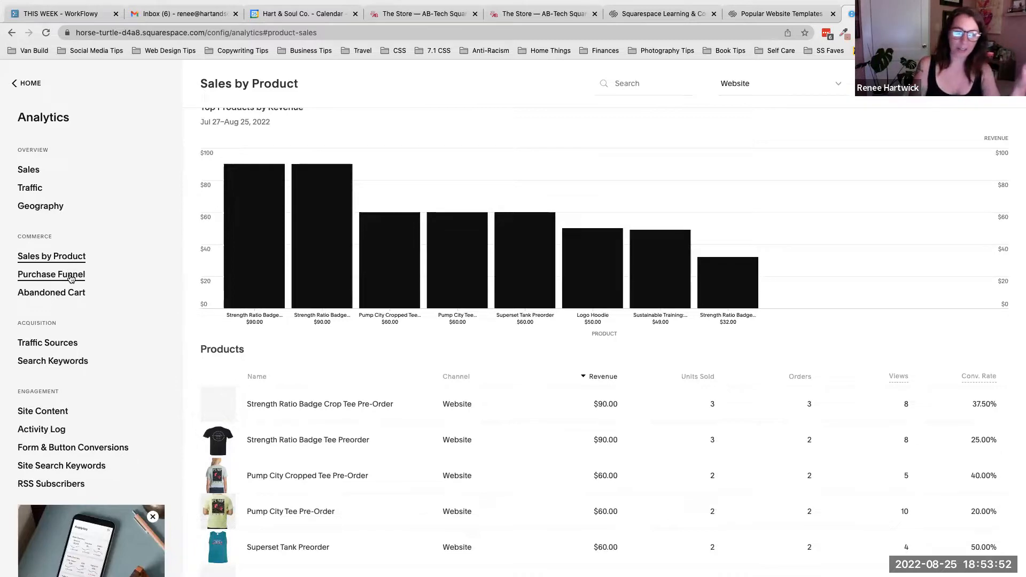
# Examine the Purchase Funnel report's stages from visits to purchases, along with the Purchase Funnel Trends chart.
pyautogui.click(71, 276)
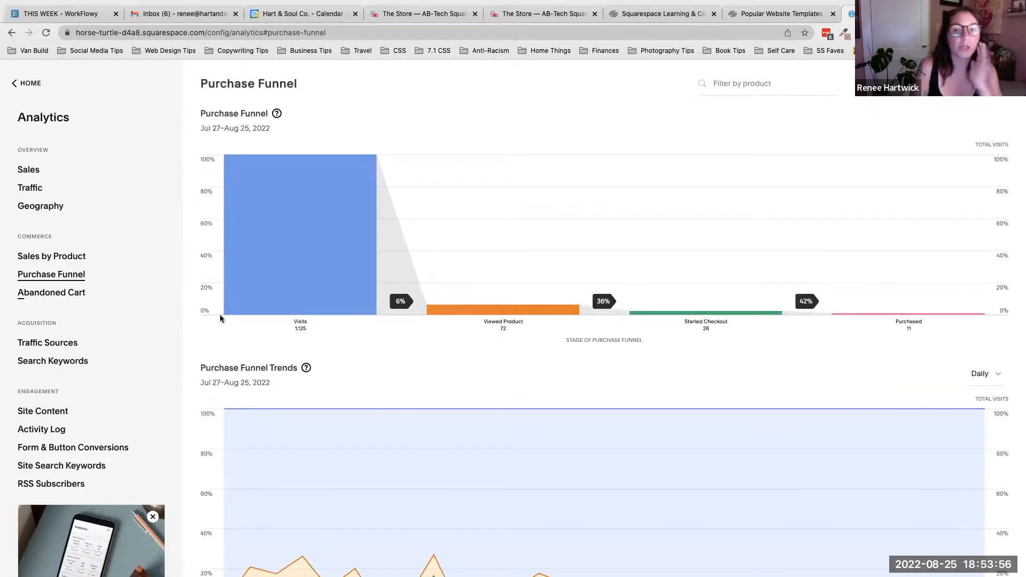
pyautogui.scroll(-3, 408, 326)
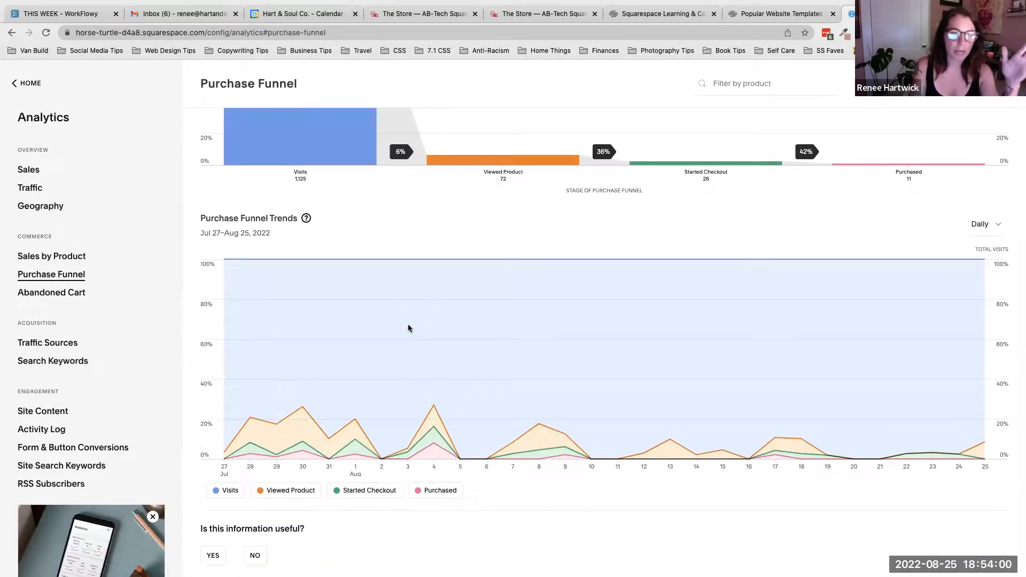
pyautogui.scroll(3, 408, 328)
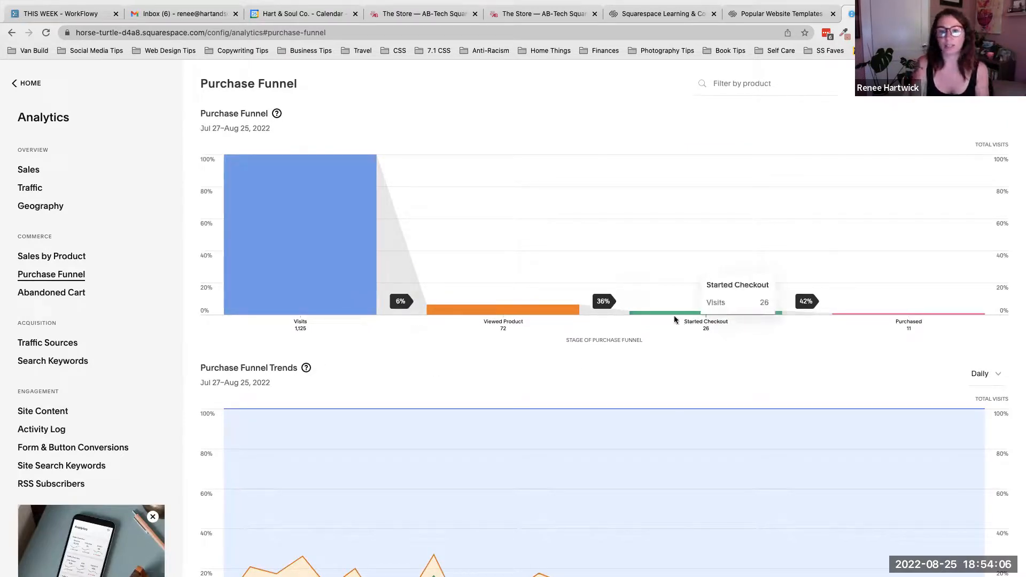
pyautogui.moveTo(293, 199)
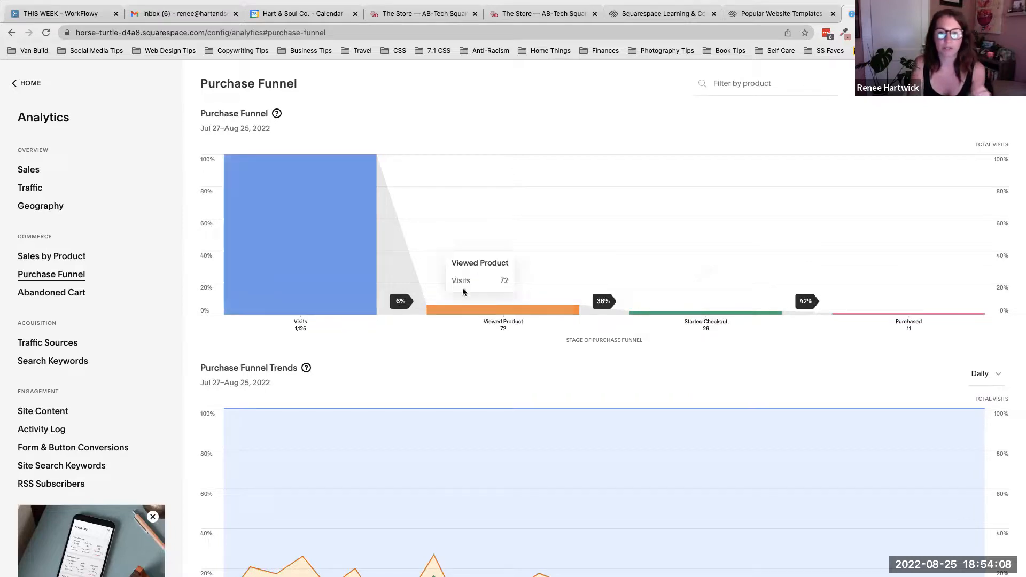
pyautogui.moveTo(650, 312)
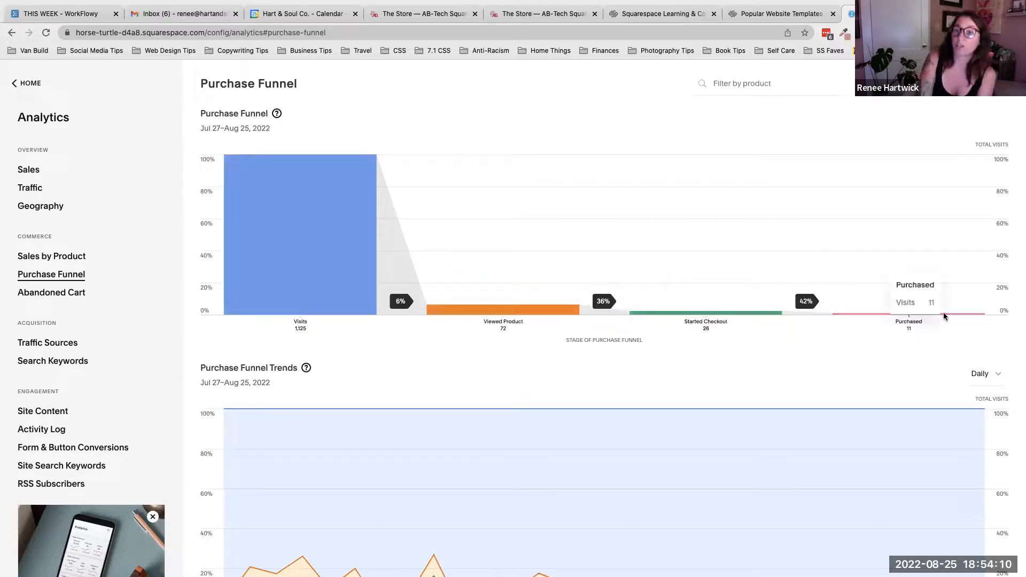
pyautogui.moveTo(416, 449)
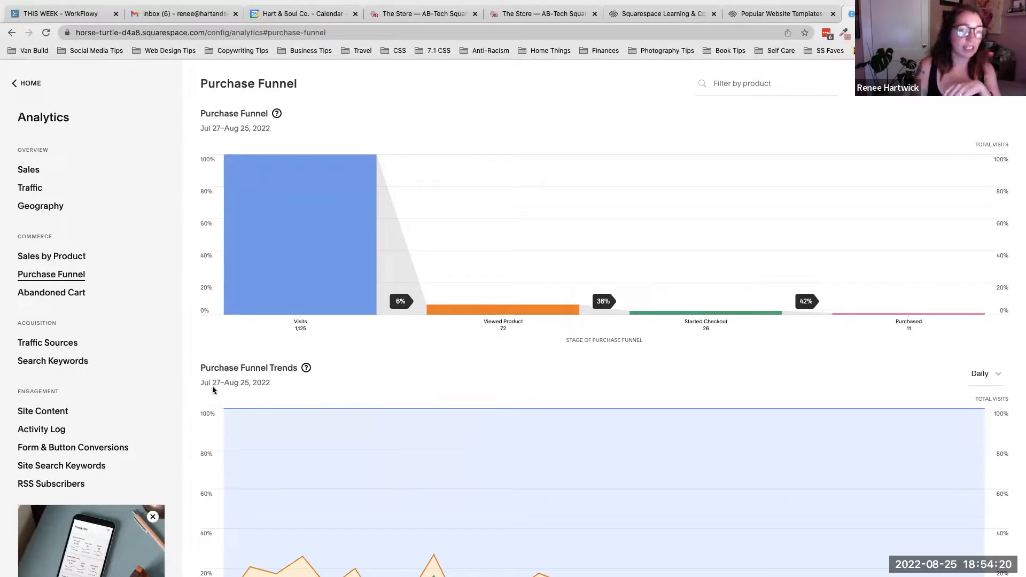
# Review the Traffic report's visits chart and inspect the Mobile and Desktop shares under Top Devices by Visits.
pyautogui.click(38, 189)
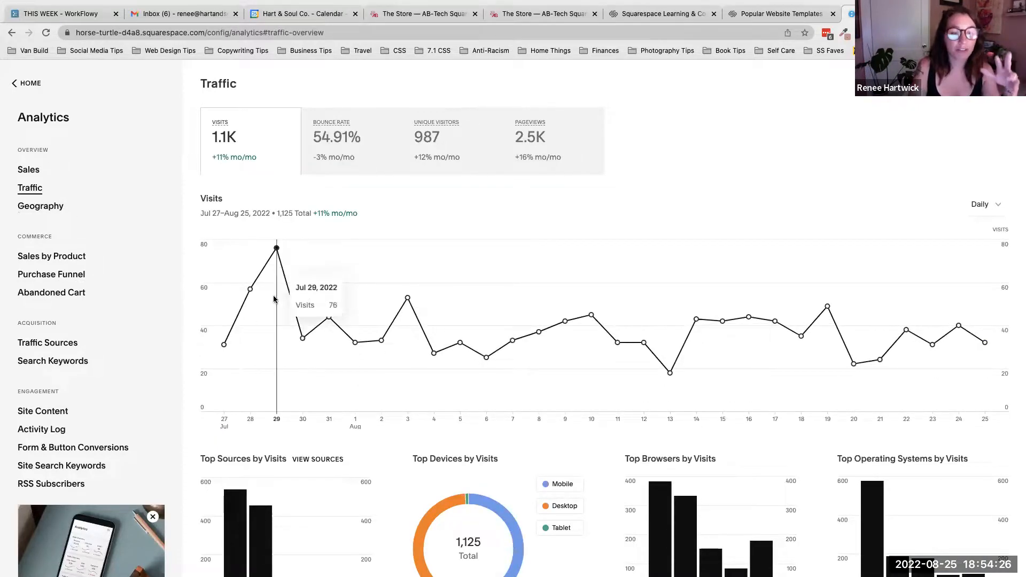
pyautogui.scroll(-2, 273, 299)
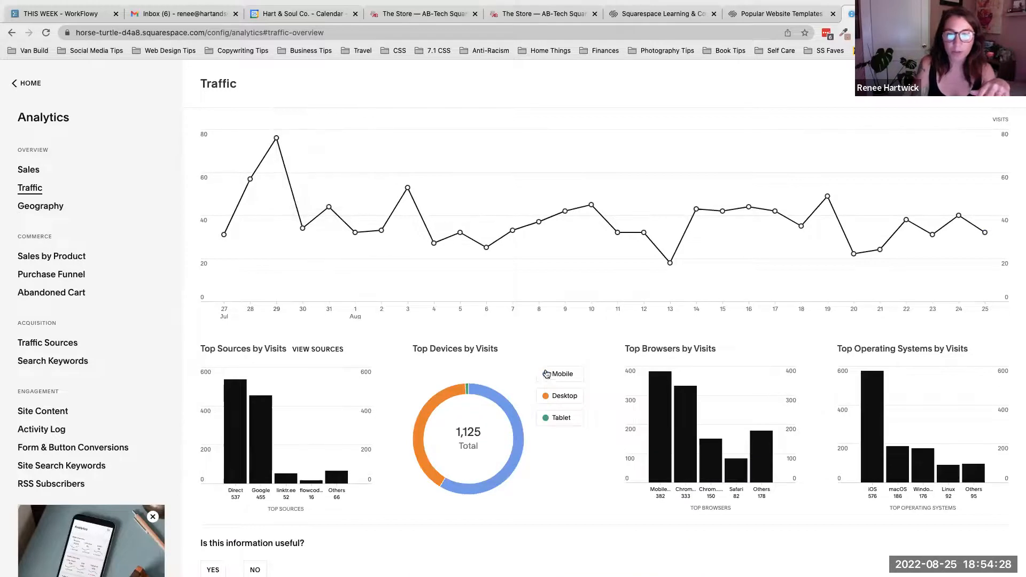
pyautogui.moveTo(553, 378)
pyautogui.moveTo(560, 399)
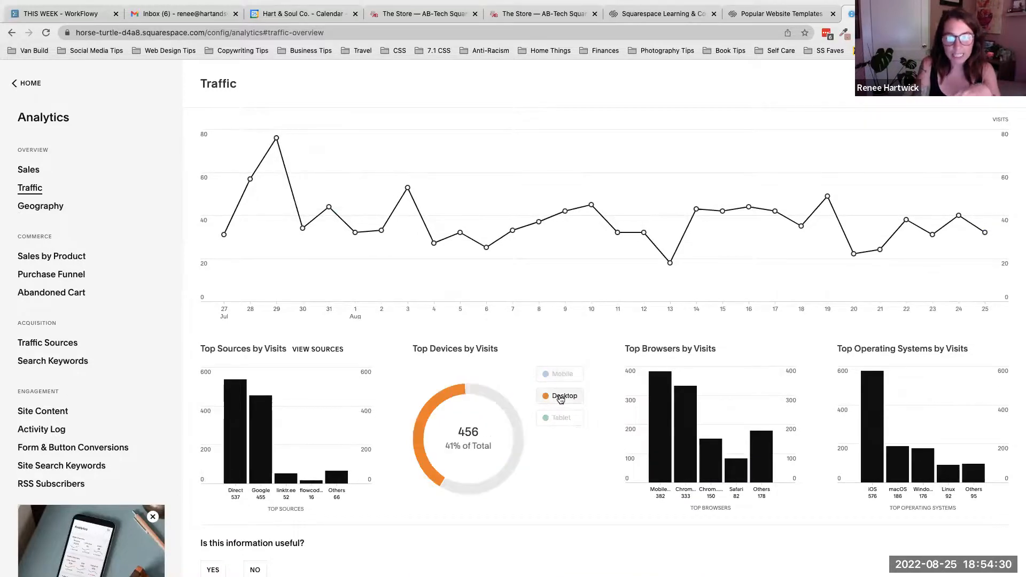
# View the Geography report and expand United States and North Carolina to examine visits by city.
pyautogui.click(49, 209)
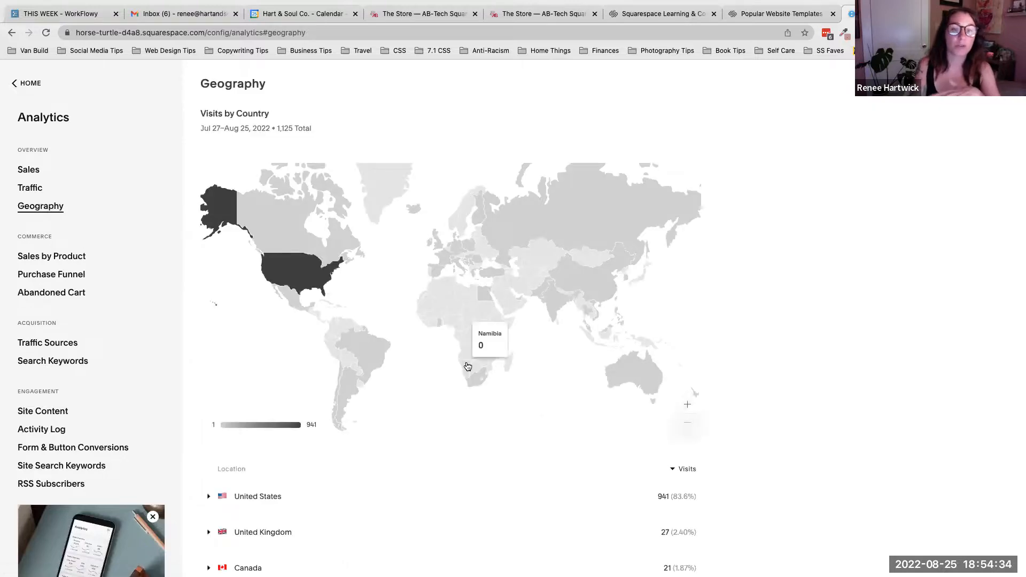
pyautogui.scroll(-3, 434, 426)
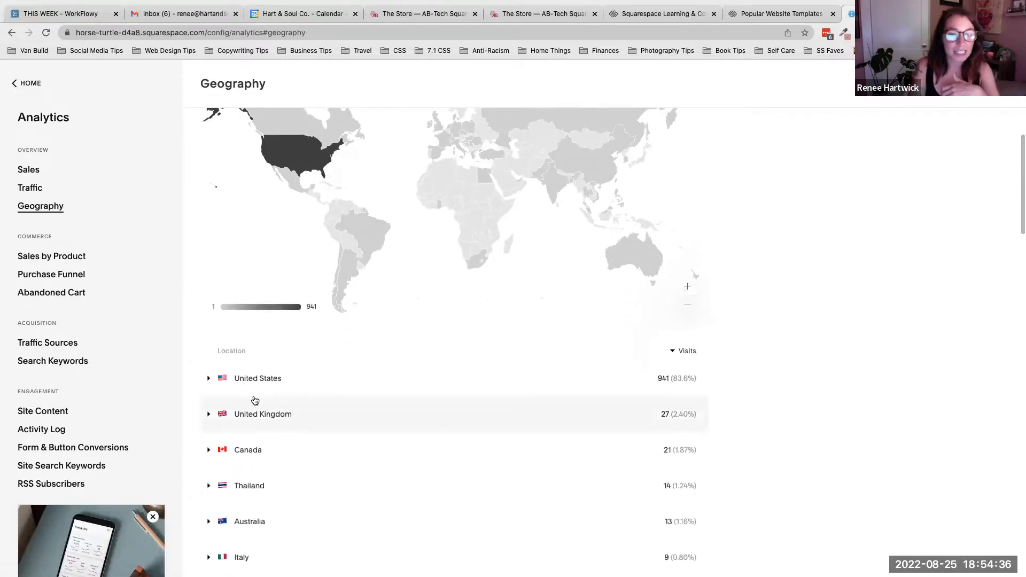
pyautogui.click(209, 380)
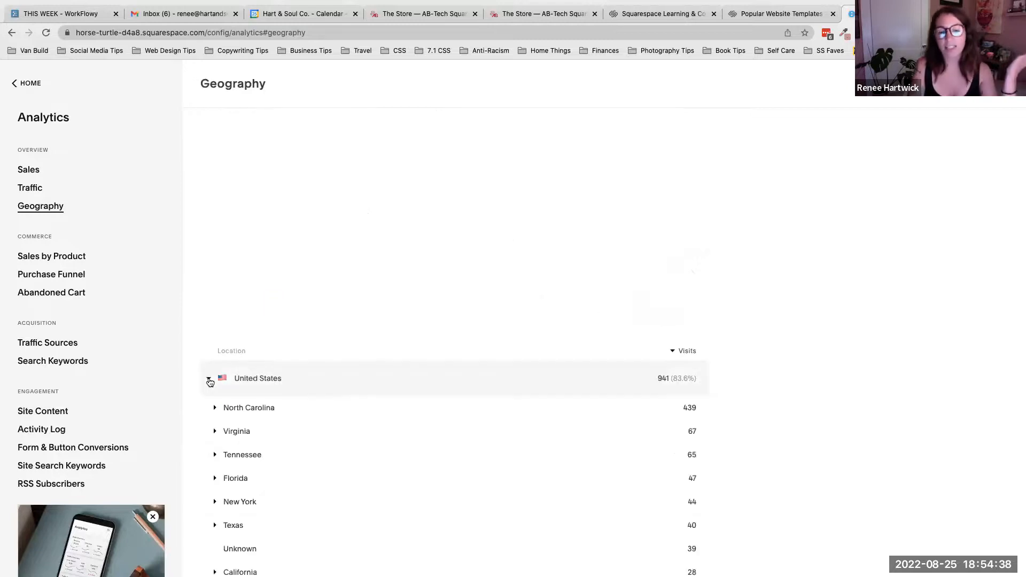
pyautogui.scroll(-1, 298, 389)
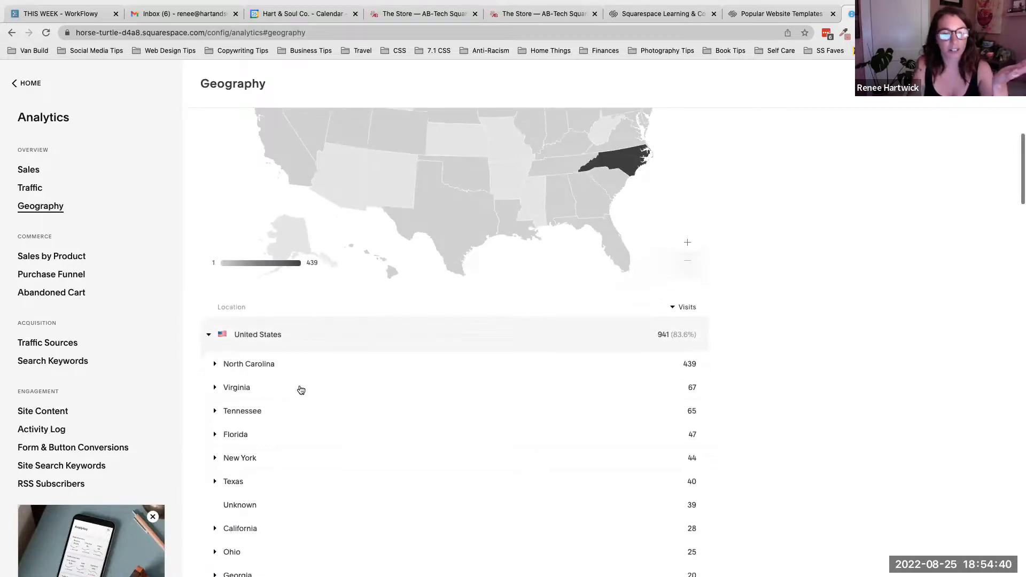
pyautogui.click(215, 365)
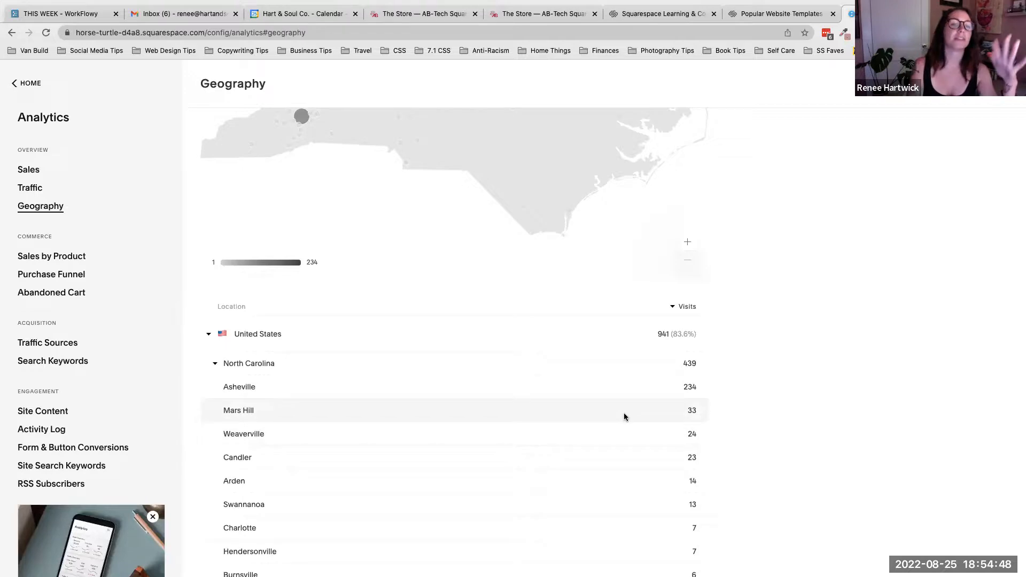
# Look over the North Carolina visits map, view the Sales by Product report again and return to the site's home menu.
pyautogui.scroll(3, 624, 412)
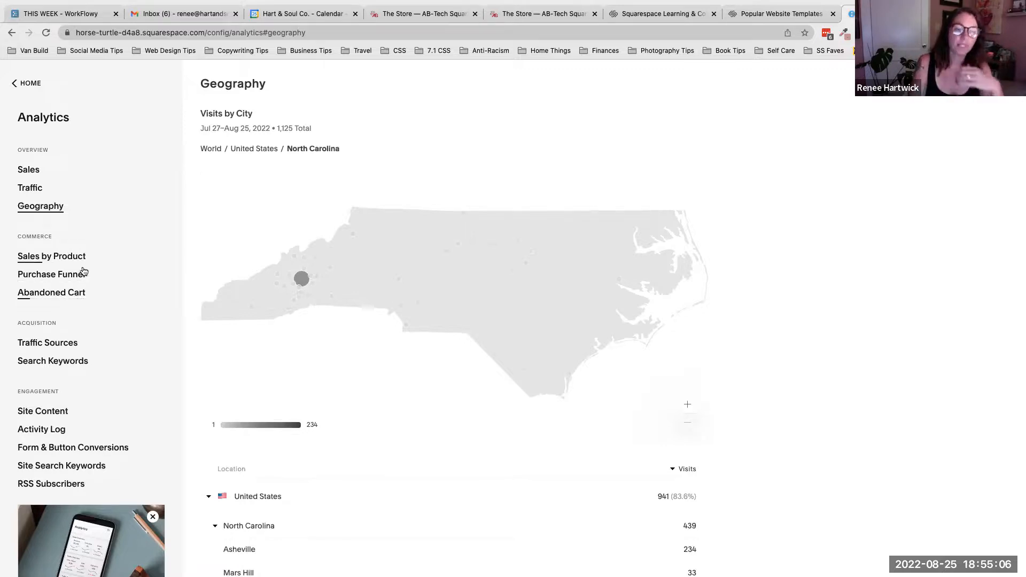
pyautogui.scroll(-3, 83, 272)
pyautogui.scroll(3, 84, 274)
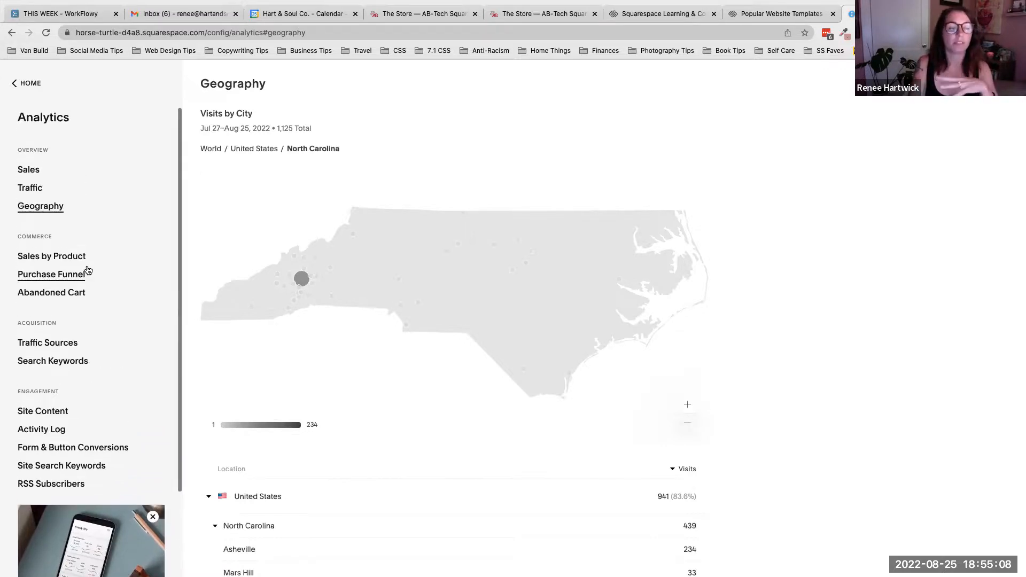
pyautogui.click(53, 258)
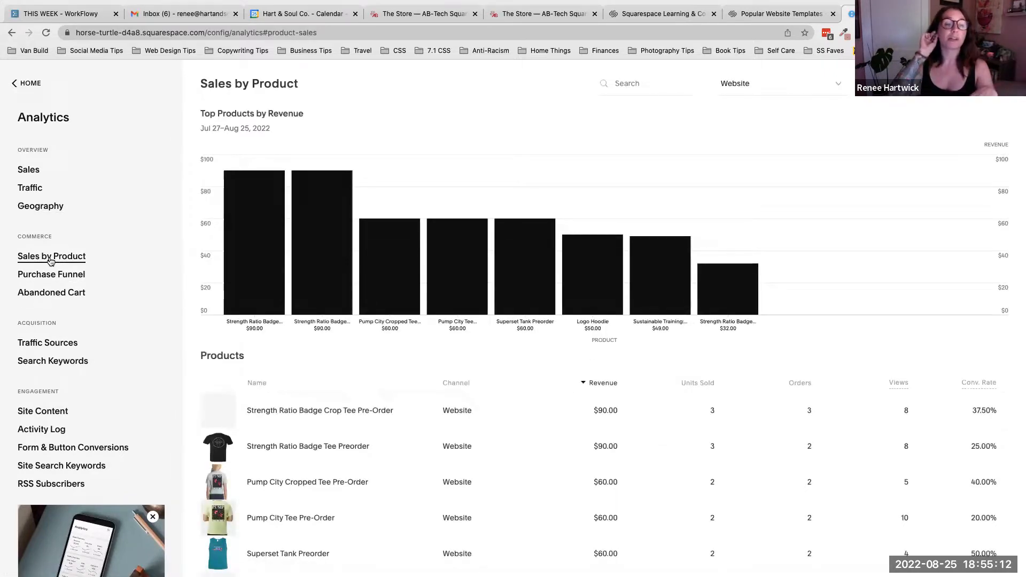
pyautogui.click(26, 83)
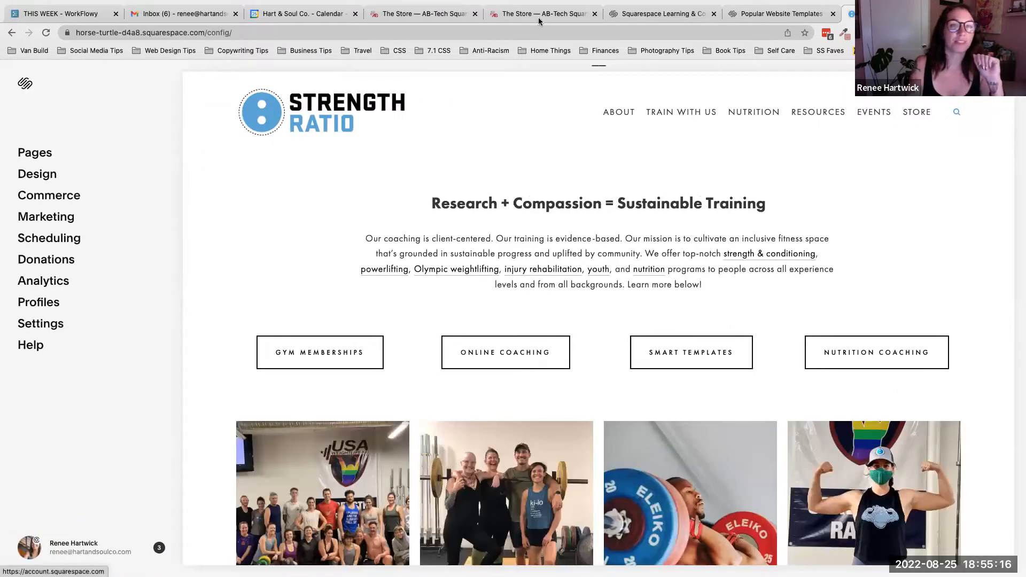
# Open Squarespace's list of tips from the workshop guide, go up to the Commerce help category and copy its web address.
pyautogui.click(512, 18)
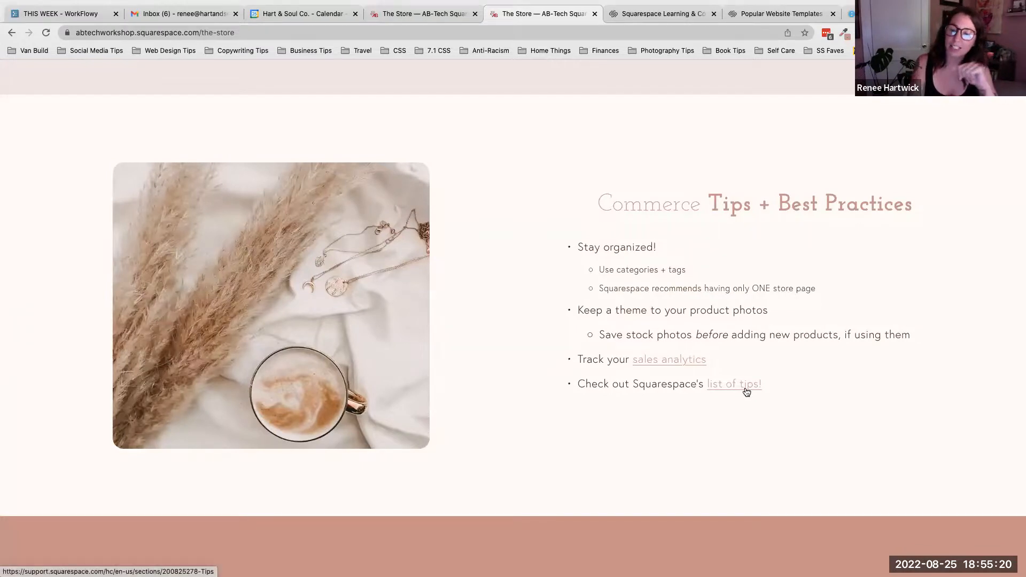
pyautogui.click(714, 391)
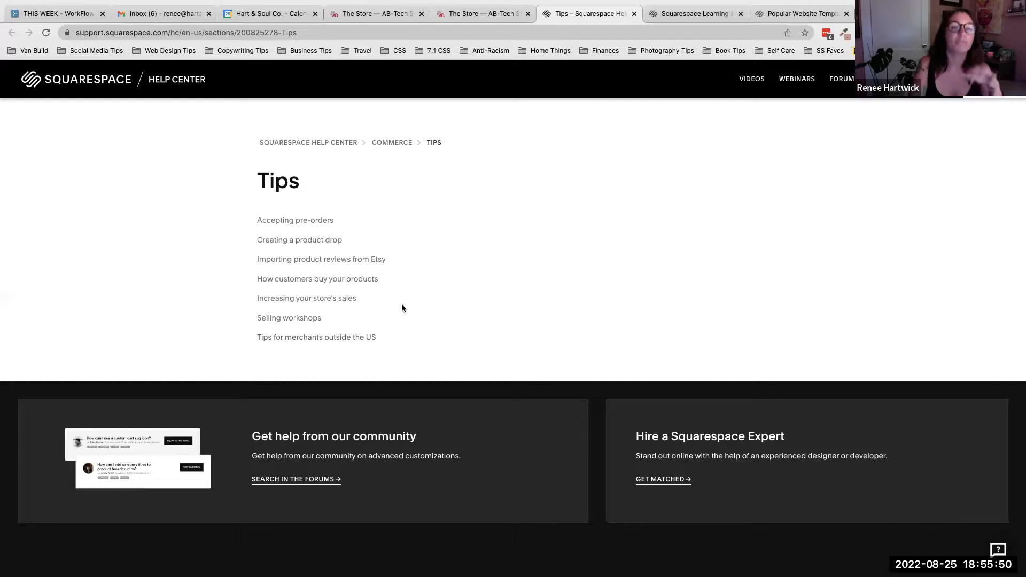
pyautogui.click(385, 142)
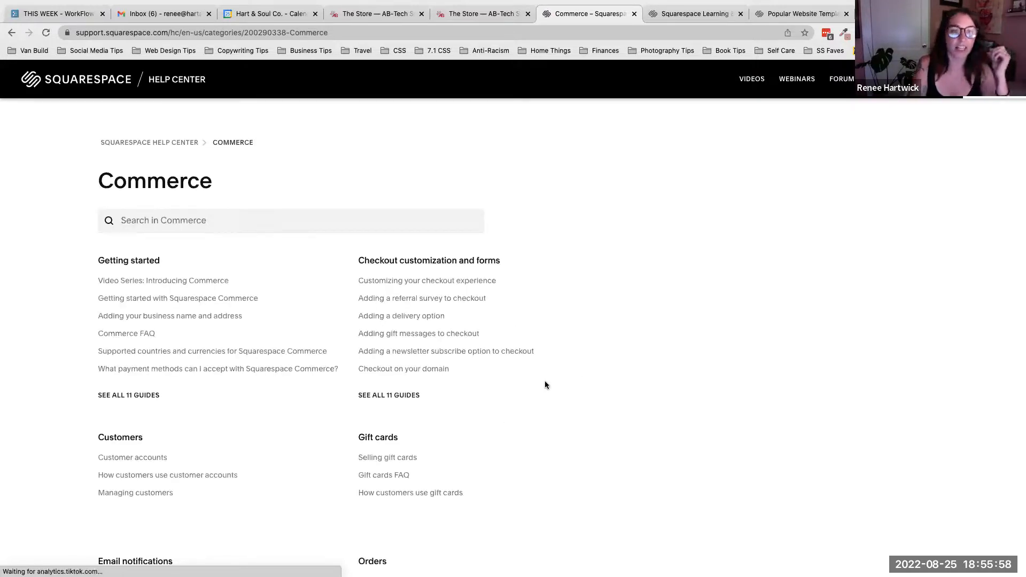
pyautogui.click(307, 33)
pyautogui.press('super+c')
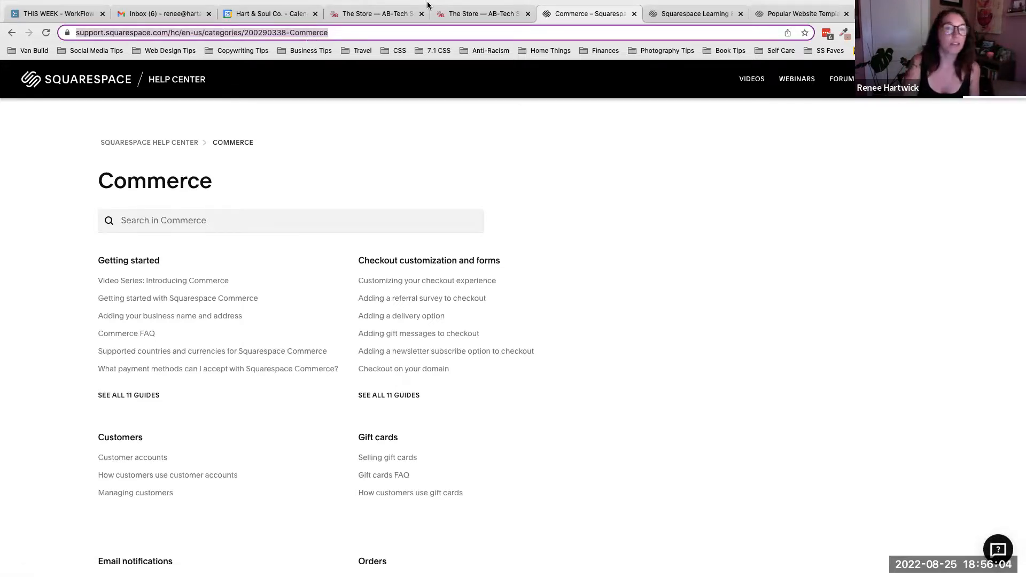
# Return from the workshop site's analytics to its pages and open The Store page for editing.
pyautogui.click(389, 14)
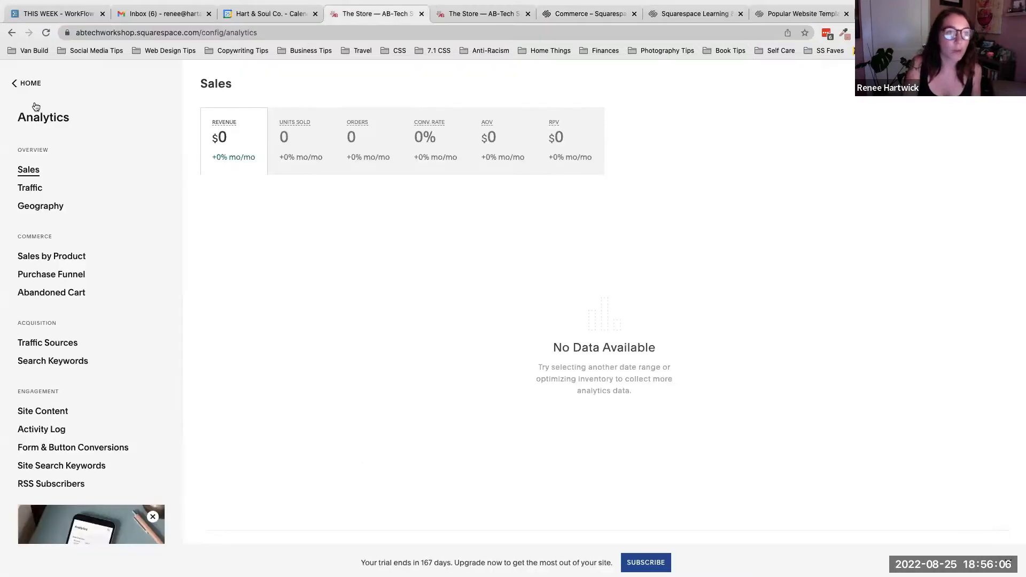
pyautogui.click(30, 83)
pyautogui.click(35, 152)
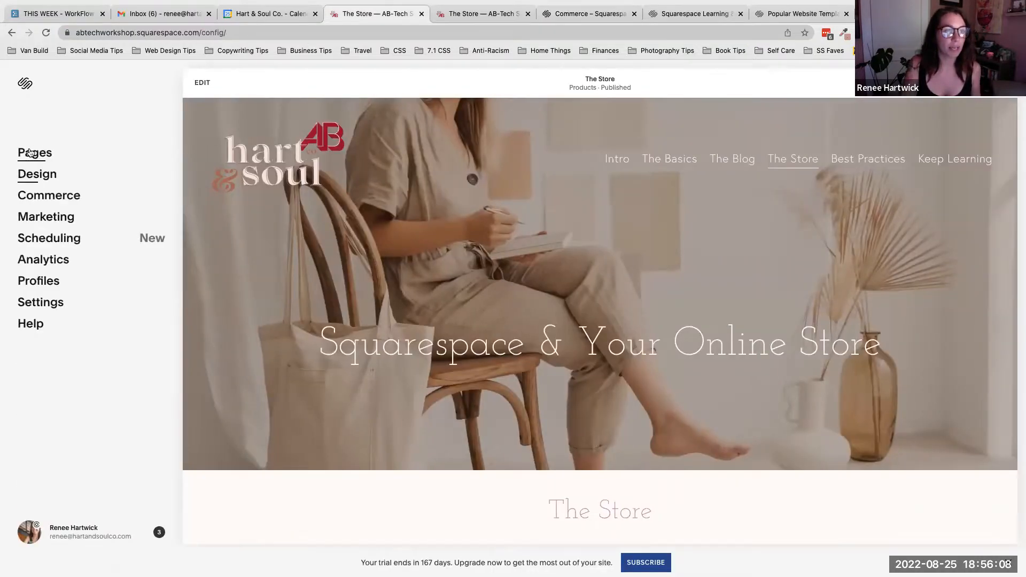
pyautogui.click(202, 83)
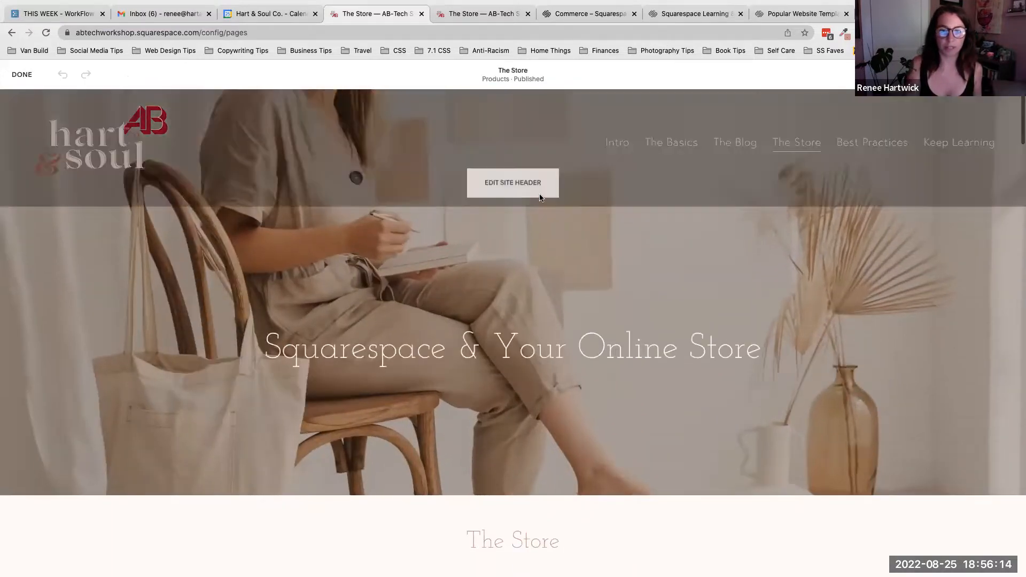
# Link the "All Squarespace Commerce Guides" button in the Squarespace Commerce Tools section to the copied Commerce help address.
pyautogui.scroll(-20, 539, 197)
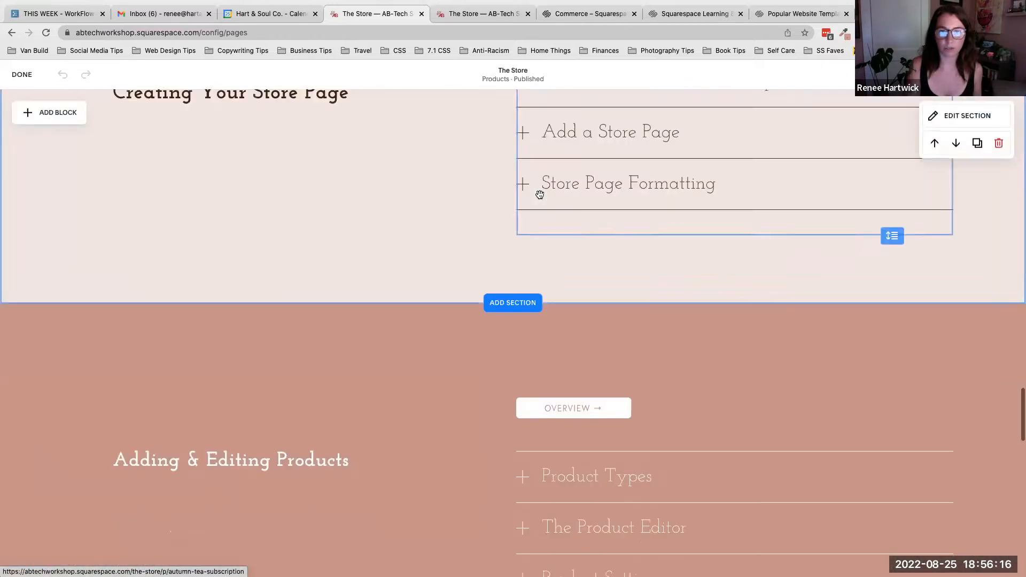
pyautogui.scroll(-7, 540, 198)
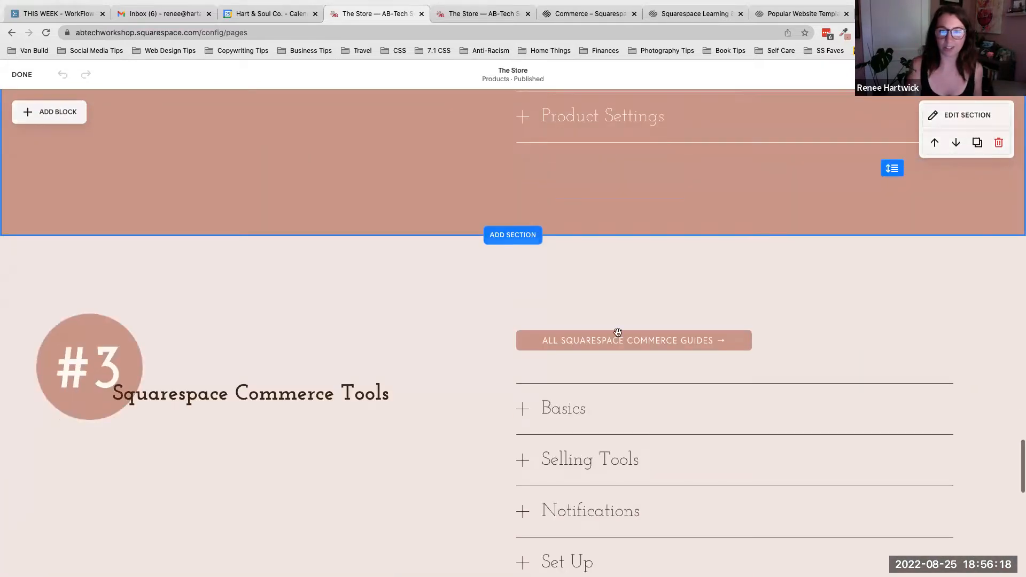
pyautogui.click(585, 345)
pyautogui.click(783, 432)
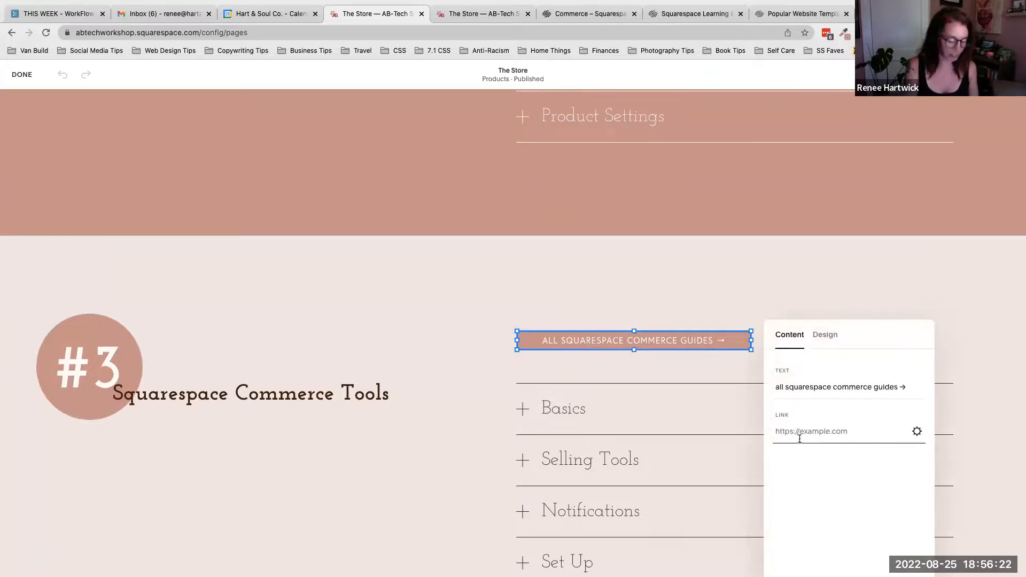
pyautogui.press('super+v')
# Set the commerce guides button's link to open in a new window, then save the page and exit editing.
pyautogui.click(917, 431)
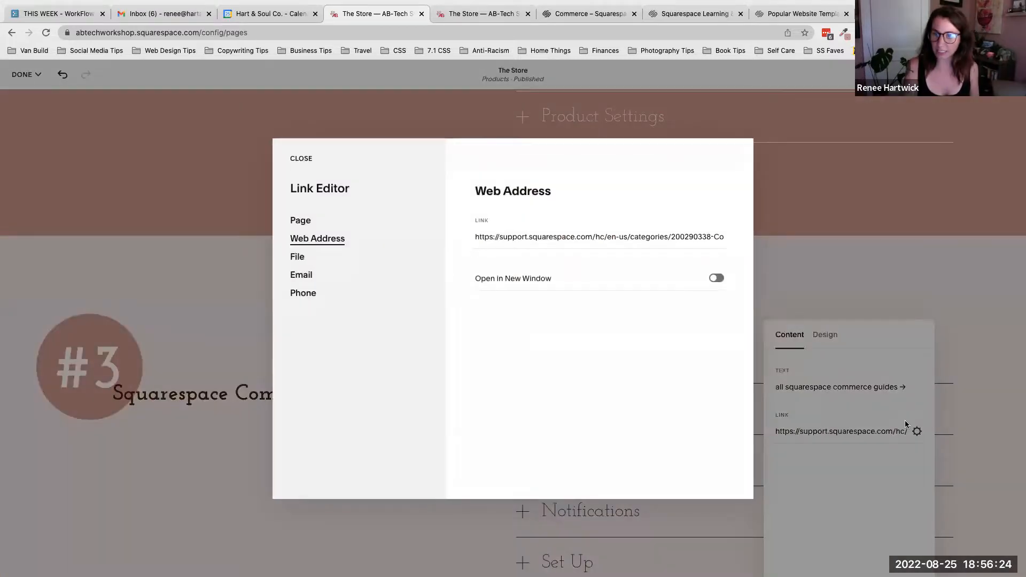
pyautogui.click(716, 278)
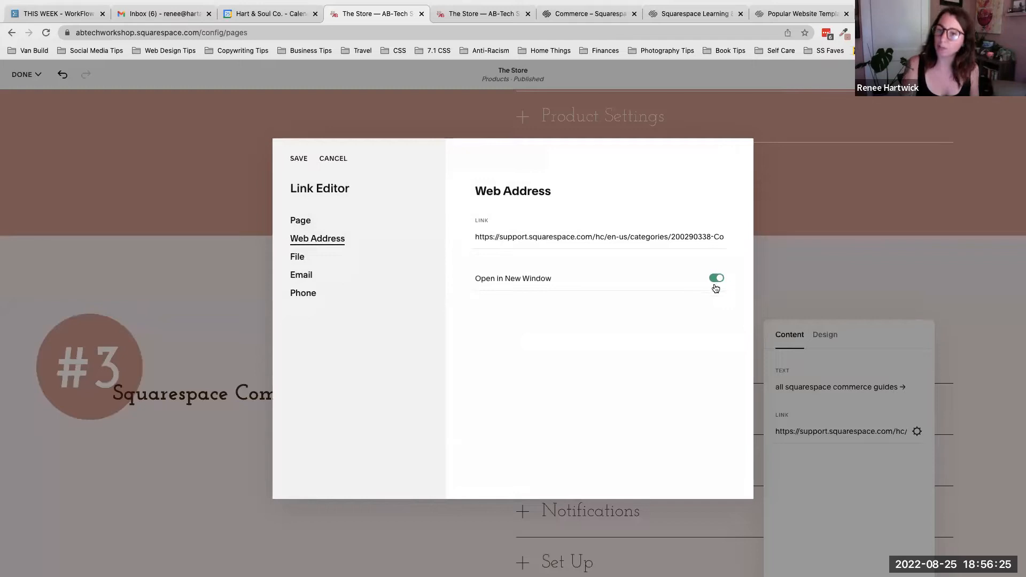
pyautogui.click(297, 158)
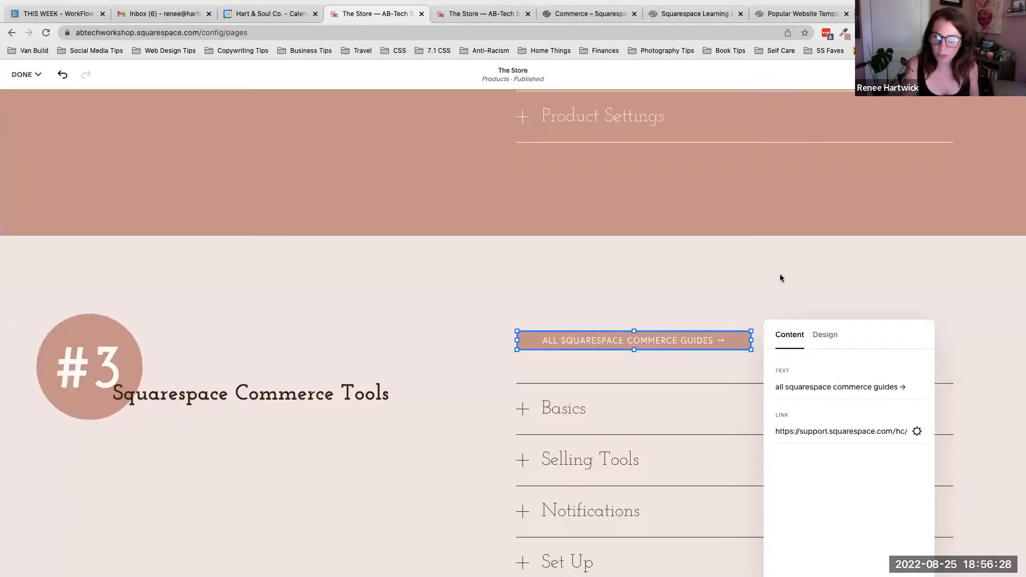
pyautogui.click(764, 277)
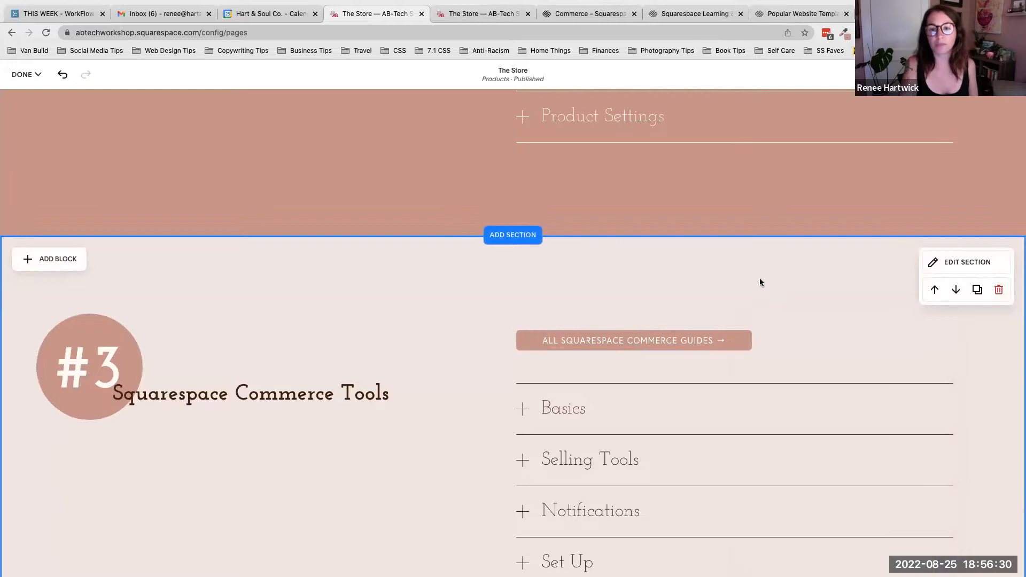
pyautogui.click(24, 74)
pyautogui.click(25, 108)
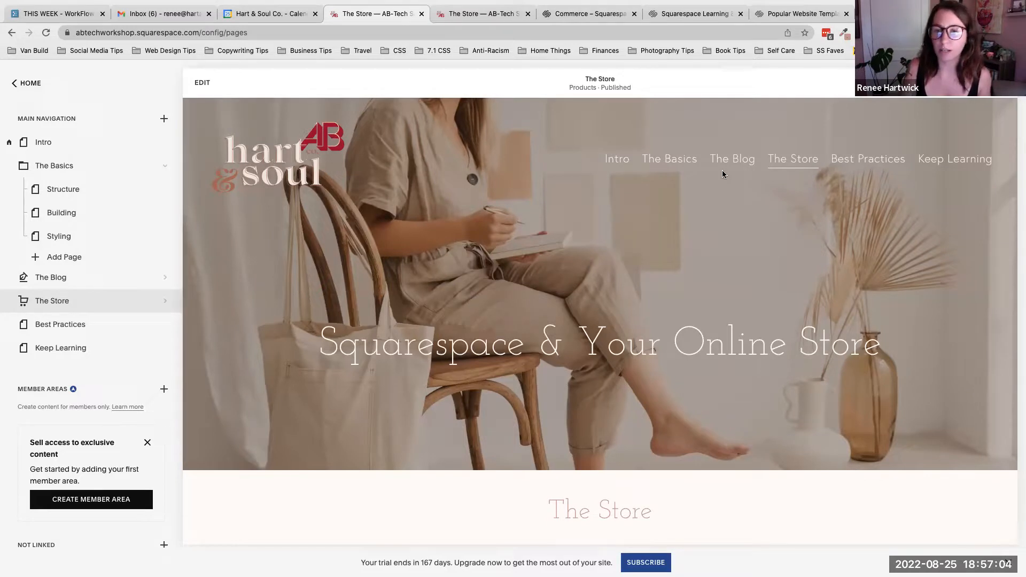
# Open the Best Practices page and read its tips on gathering content, inspiration, photo size and layout.
pyautogui.click(843, 162)
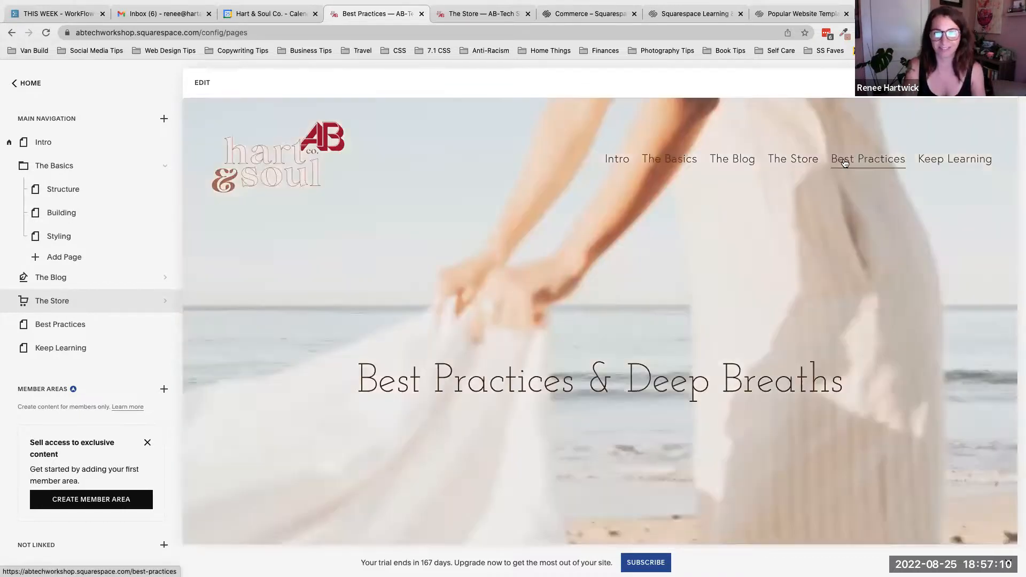
pyautogui.scroll(-6, 614, 292)
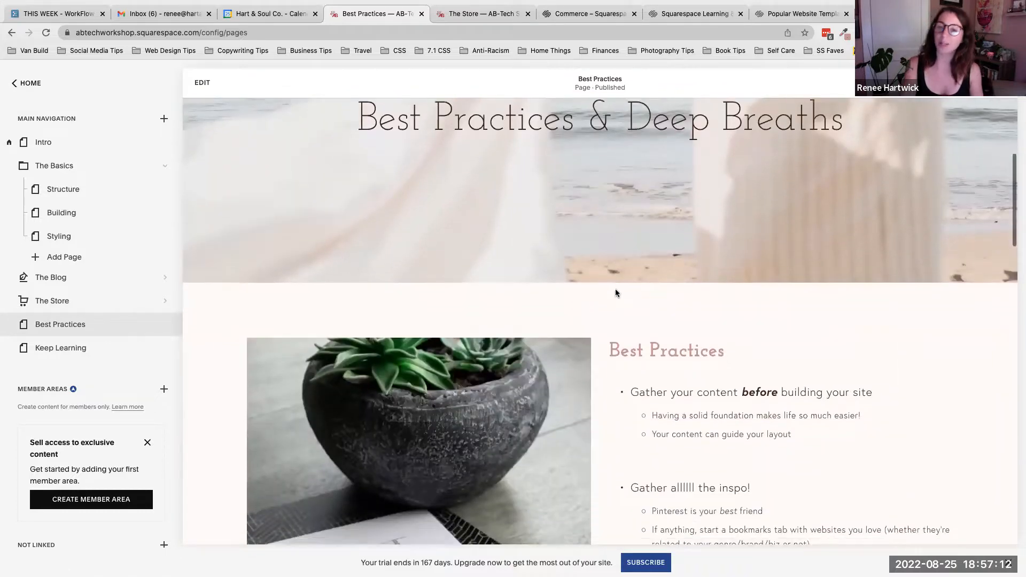
pyautogui.scroll(-1, 614, 291)
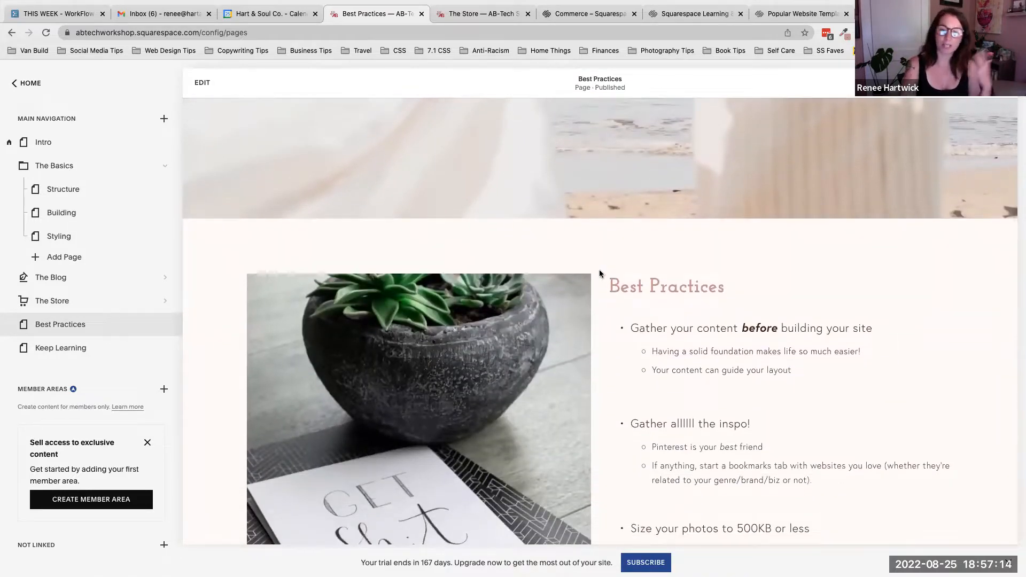
pyautogui.scroll(-5, 599, 271)
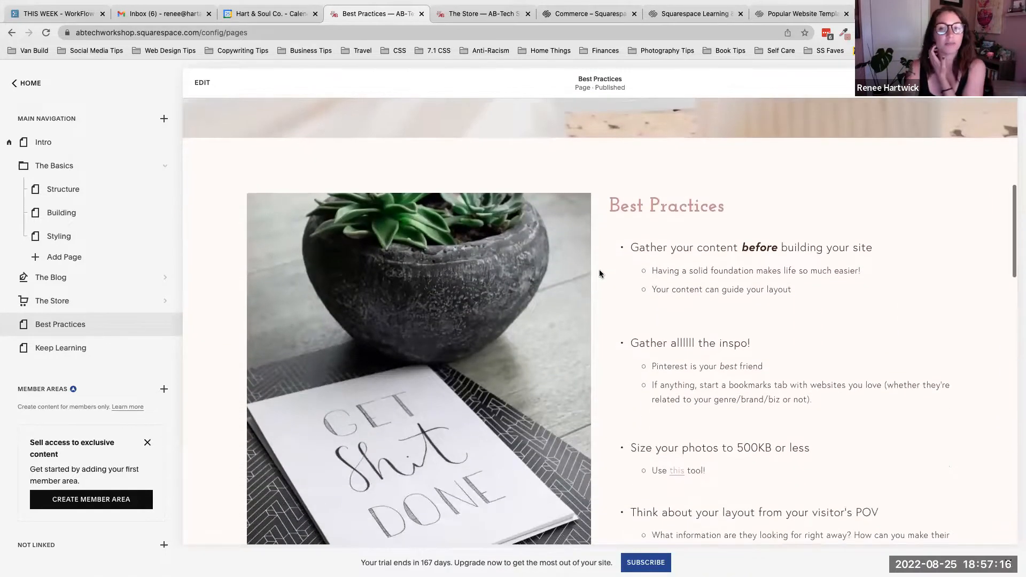
pyautogui.scroll(-4, 599, 272)
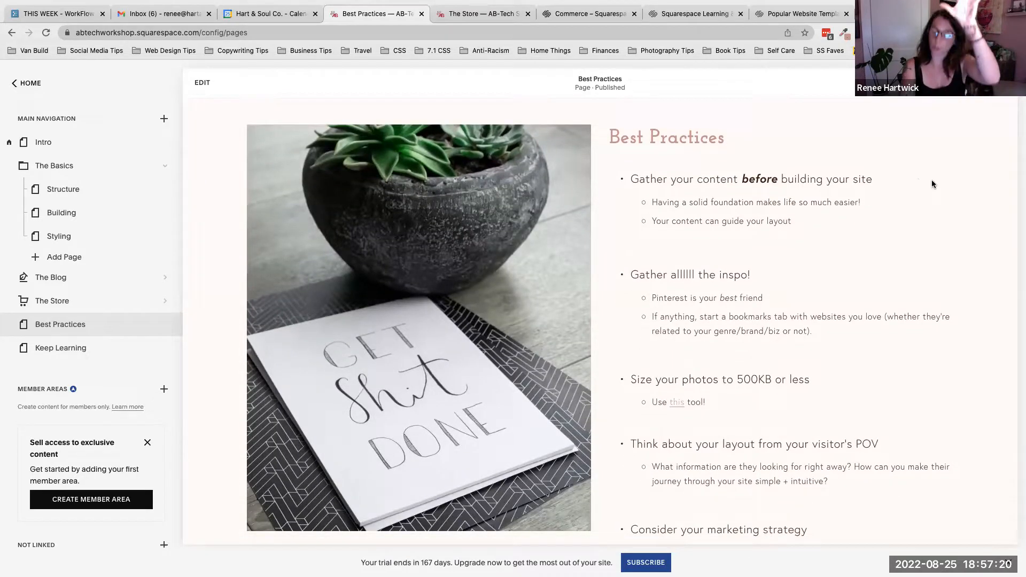
pyautogui.scroll(-4, 932, 184)
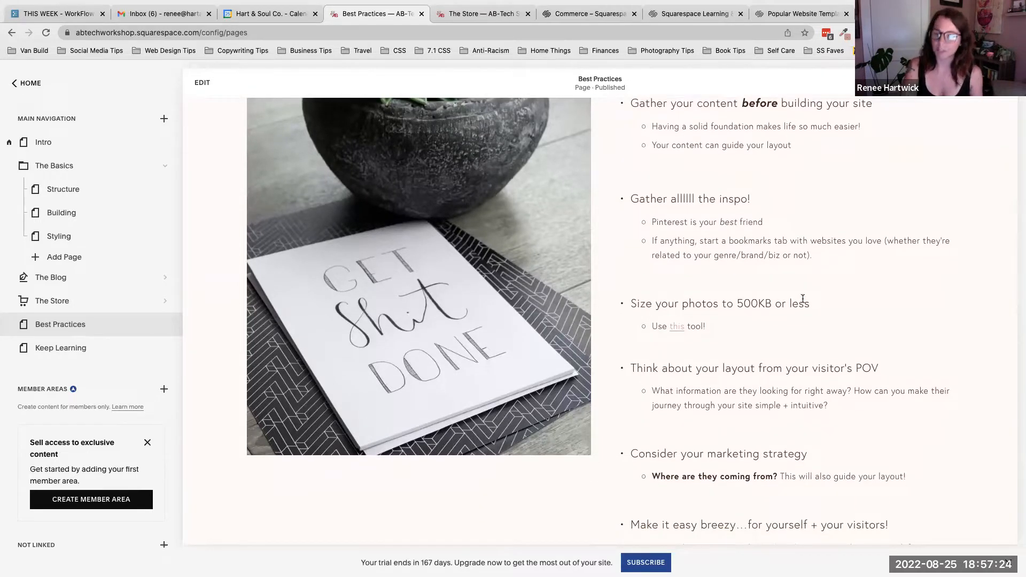
# Open the linked Bulk Resize Photos tool, load images and resize them to a file size of 500 kB or less.
pyautogui.click(676, 327)
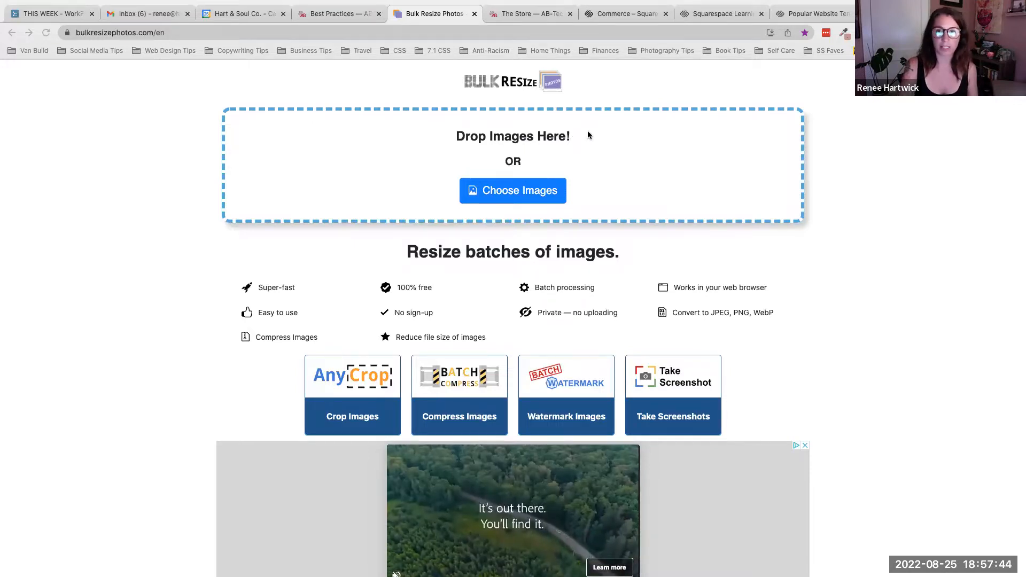
pyautogui.click(700, 267)
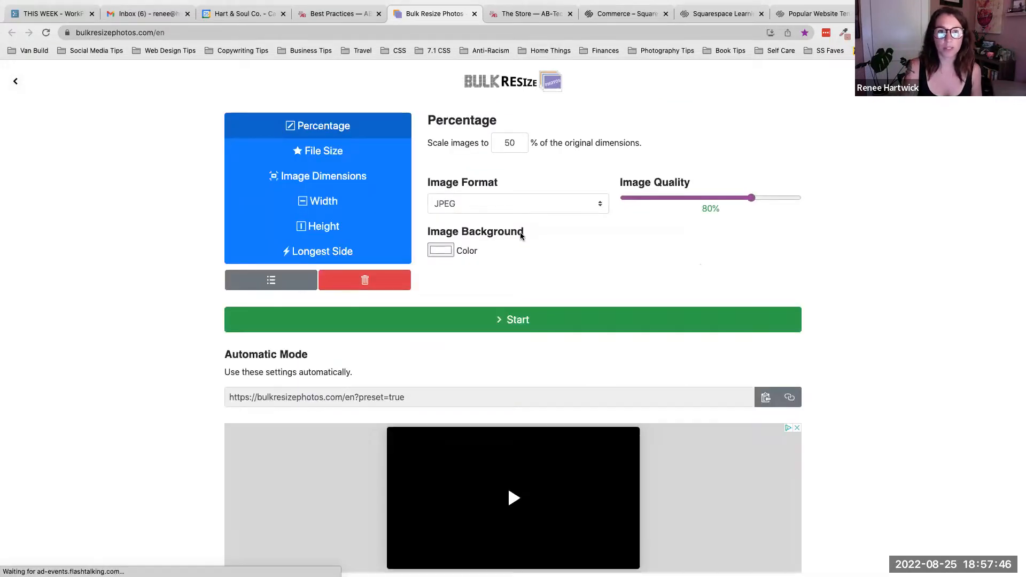
pyautogui.click(314, 154)
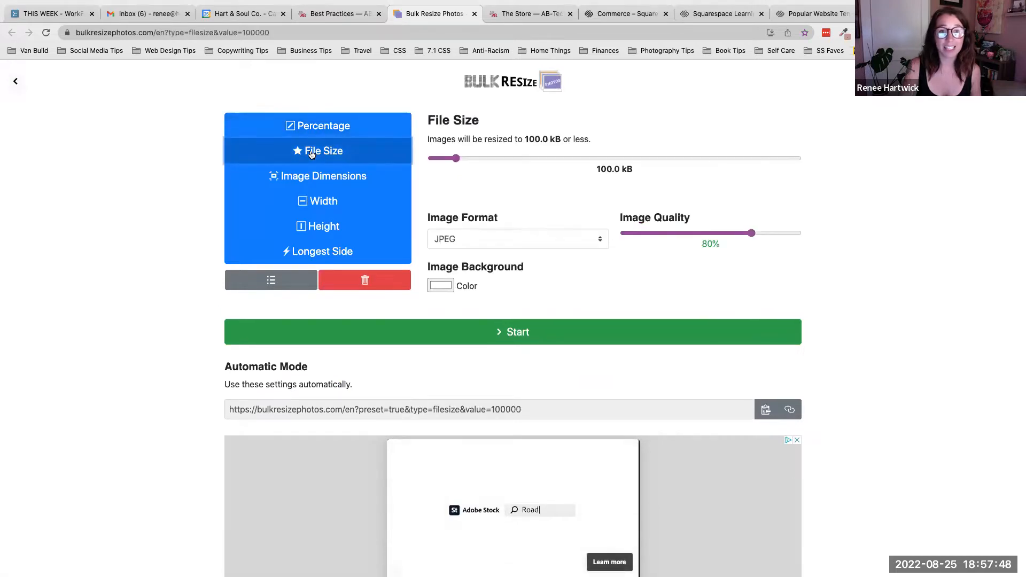
pyautogui.moveTo(457, 159); pyautogui.dragTo(553, 158)
pyautogui.click(588, 331)
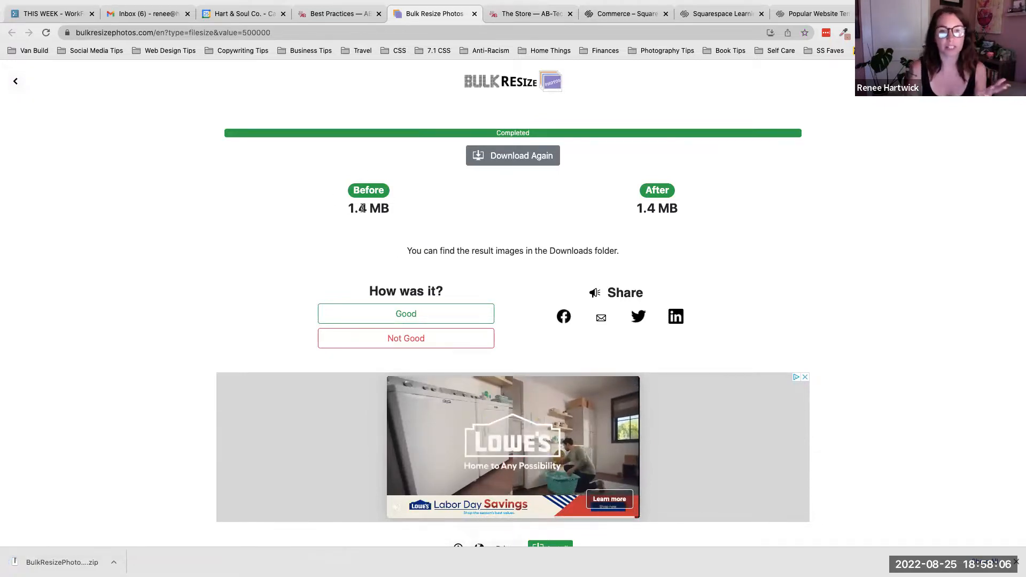
# Compare the Before and After file sizes of the resized images.
pyautogui.moveTo(348, 213); pyautogui.dragTo(403, 212)
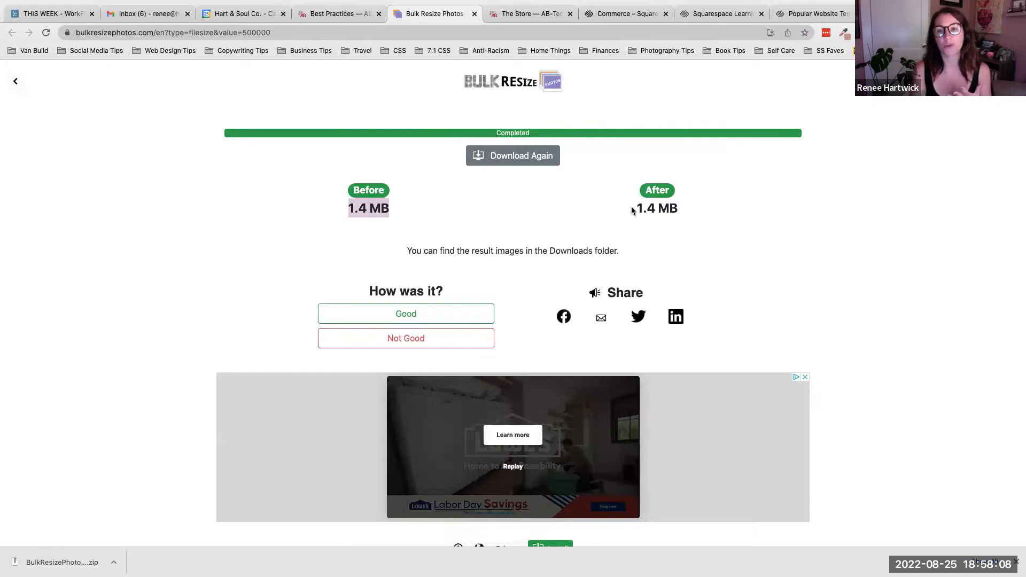
pyautogui.moveTo(632, 210); pyautogui.dragTo(687, 210)
pyautogui.click(664, 239)
pyautogui.click(74, 550)
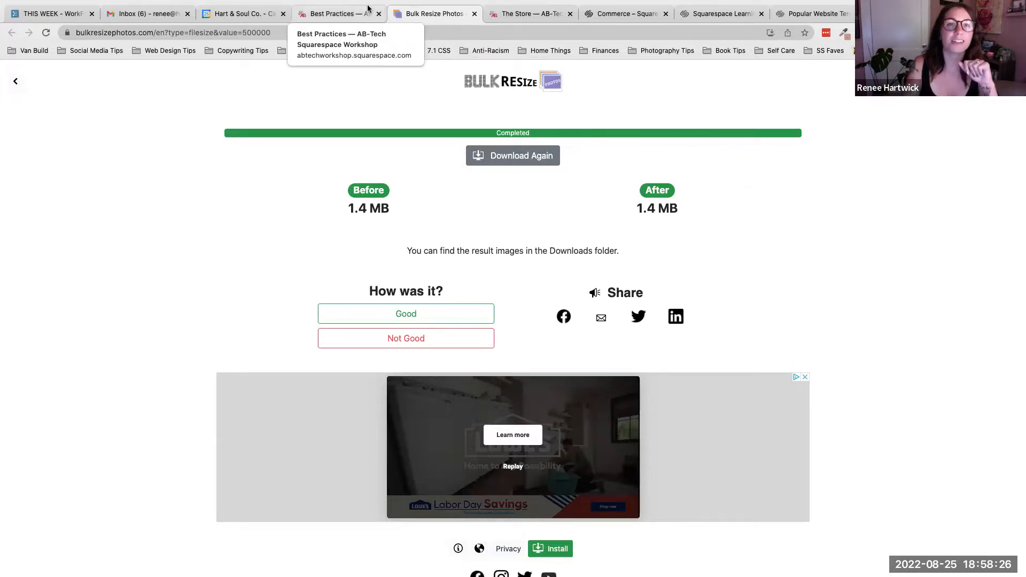
# Switch back to the Best Practices page and go over its tips up to the page header.
pyautogui.click(353, 13)
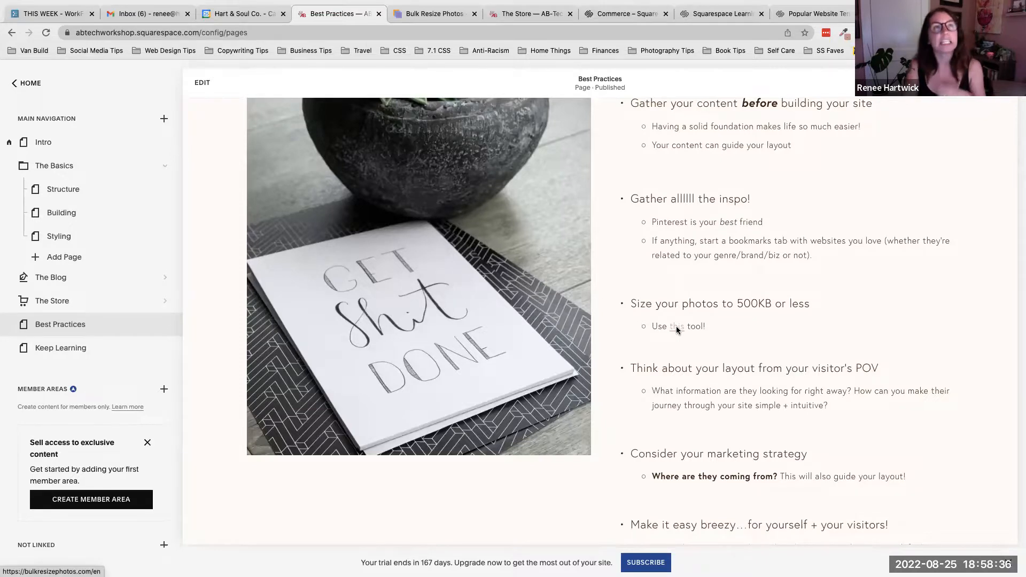
pyautogui.scroll(3, 778, 330)
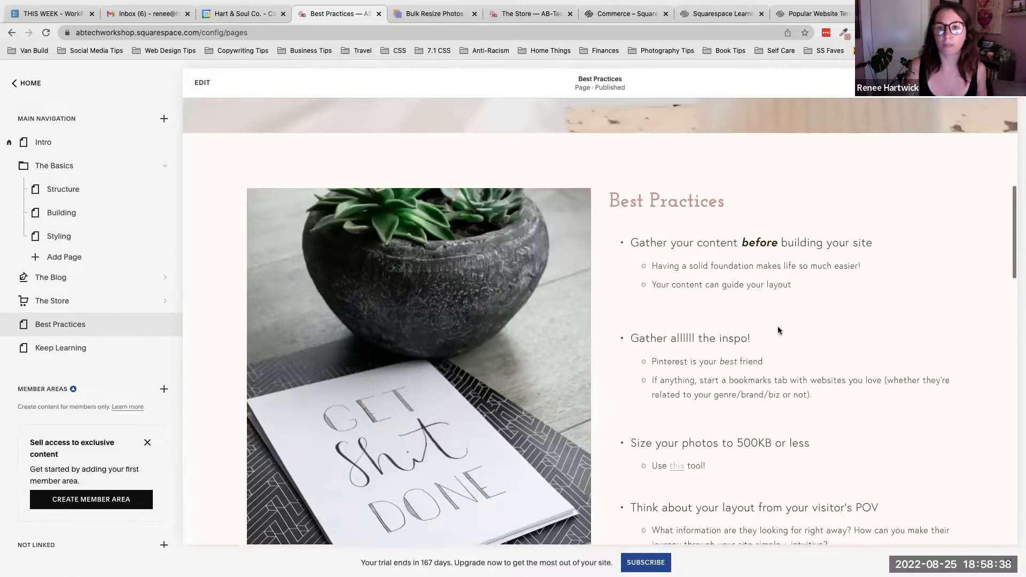
pyautogui.scroll(8, 777, 330)
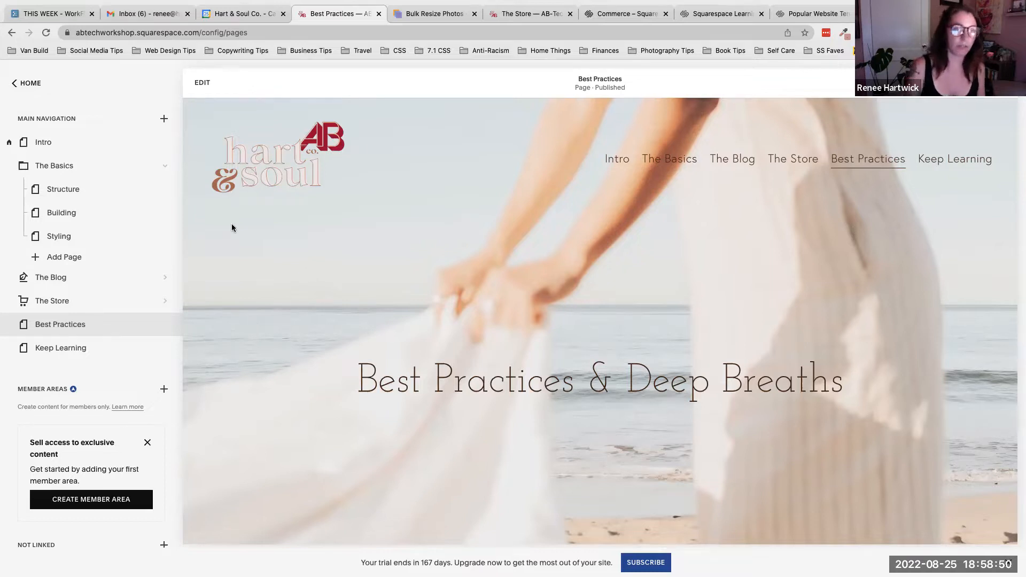
pyautogui.click(133, 31)
pyautogui.click(134, 31)
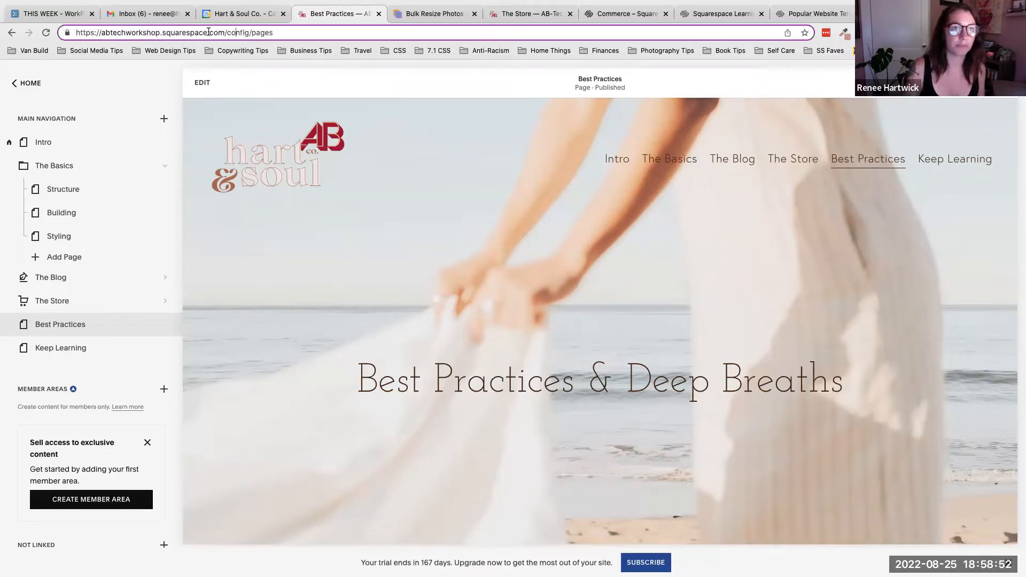
pyautogui.moveTo(226, 32); pyautogui.dragTo(71, 32)
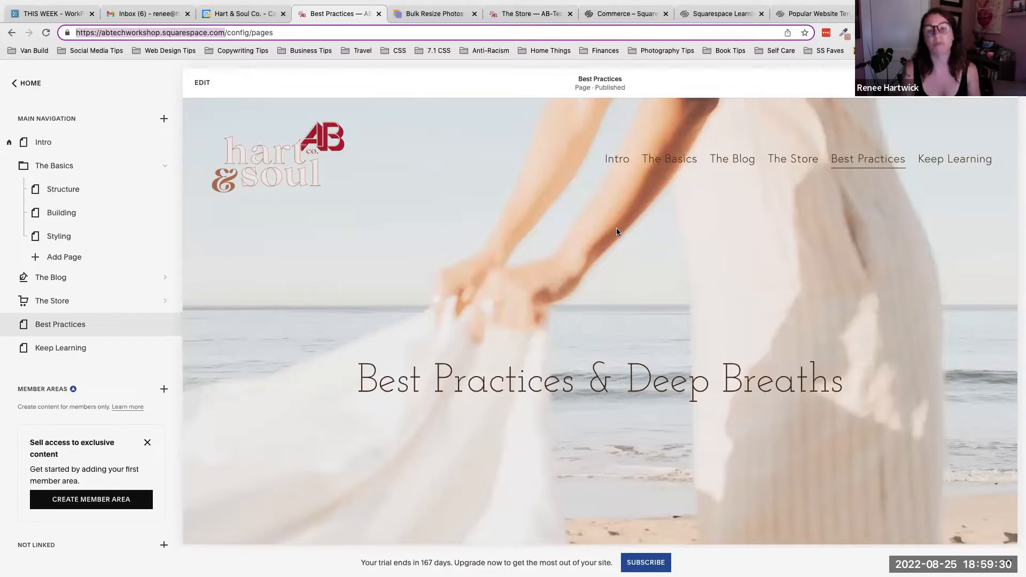
pyautogui.scroll(-3, 609, 260)
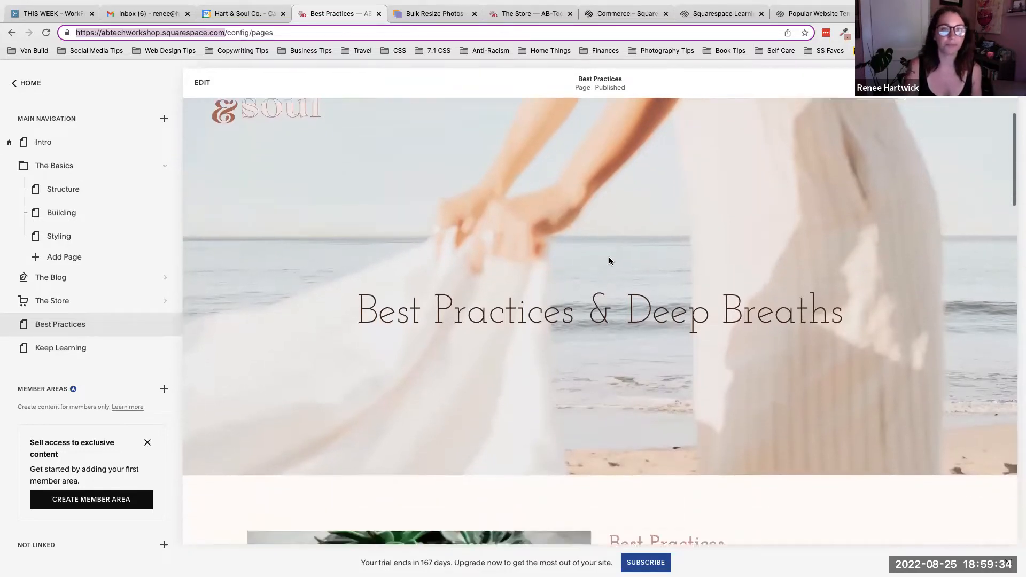
pyautogui.moveTo(719, 4)
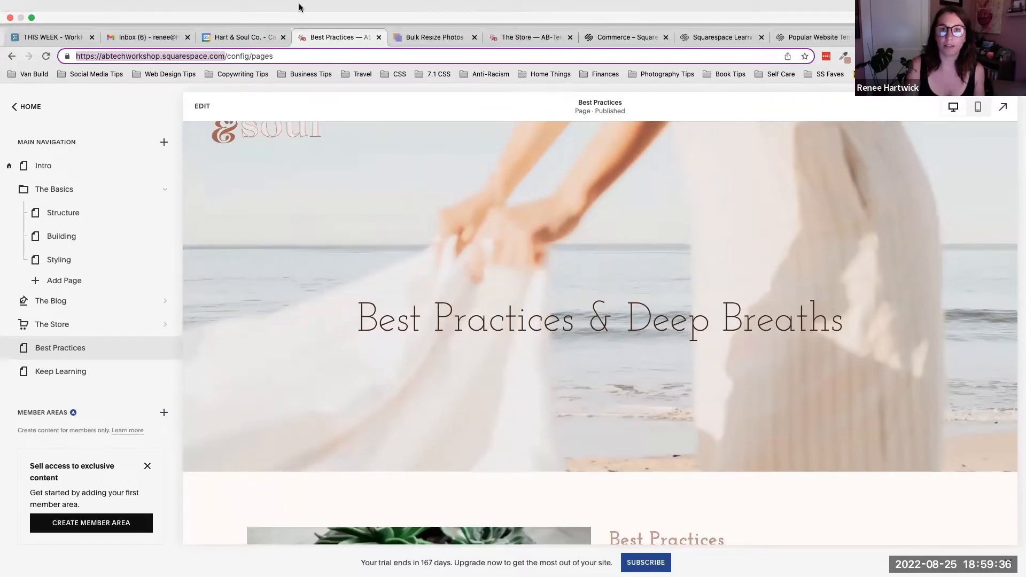